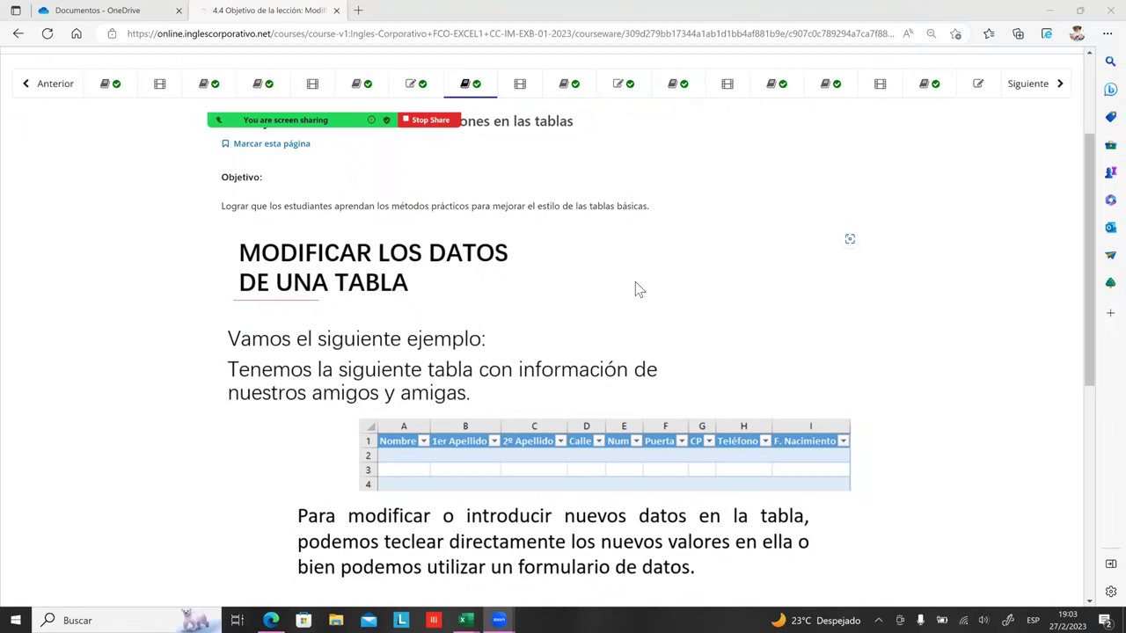
- Raise the sound volume, highlight parts of the lesson objective text, then clear it
{"action": "scroll", "coordinate": [638, 289], "scroll_direction": "up", "scroll_amount": 2}
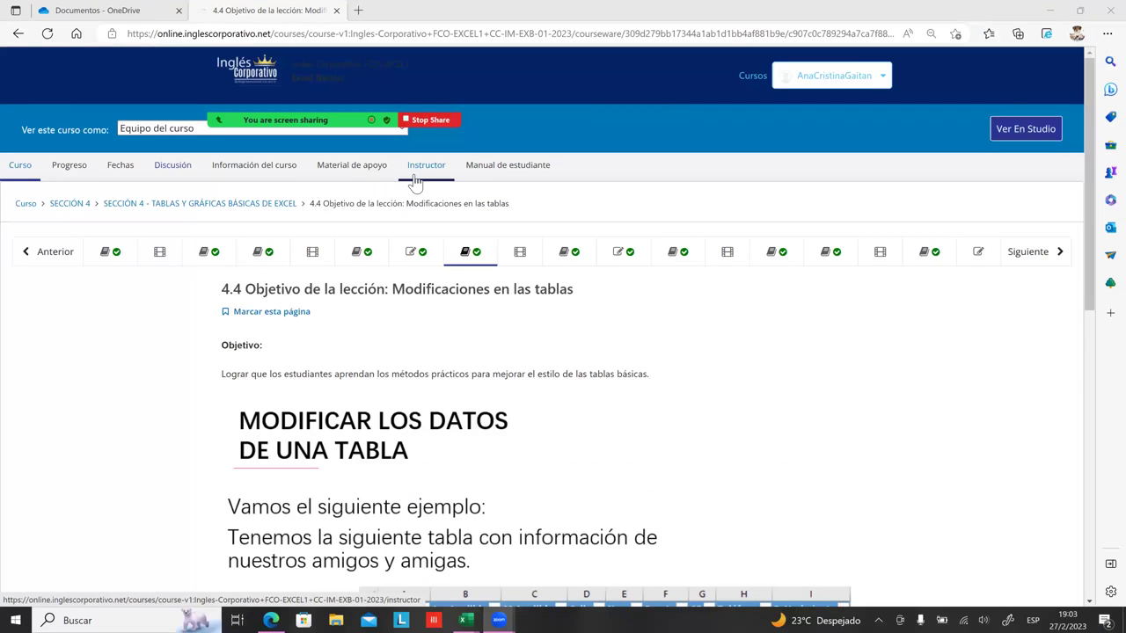
{"action": "key", "text": "XF86AudioRaiseVolume"}
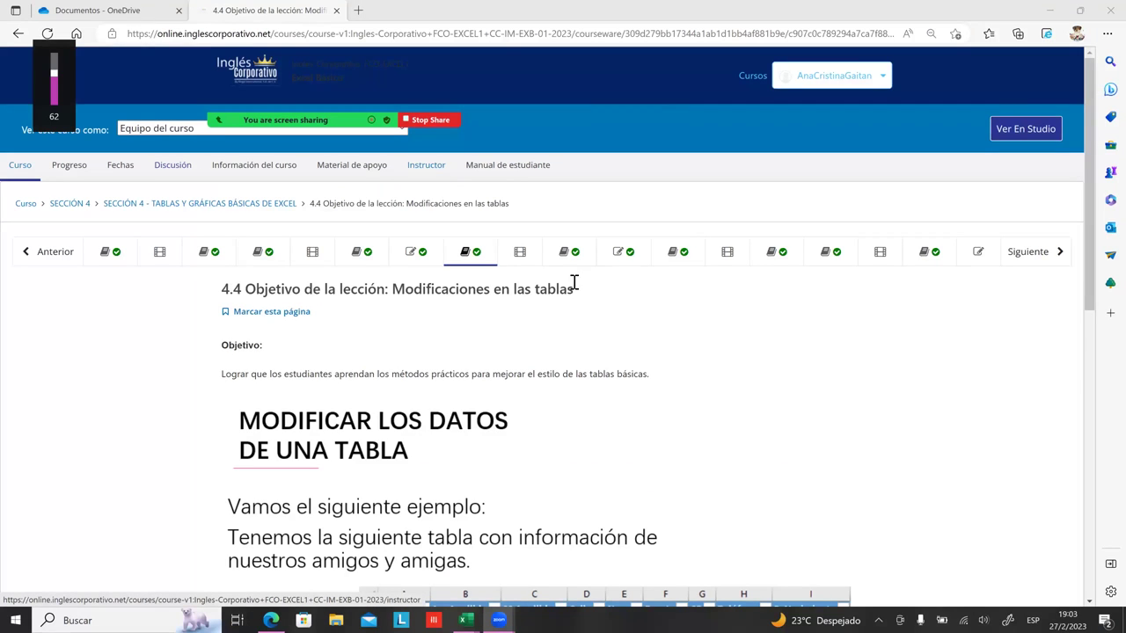
{"action": "scroll", "coordinate": [466, 308], "scroll_direction": "down", "scroll_amount": 1}
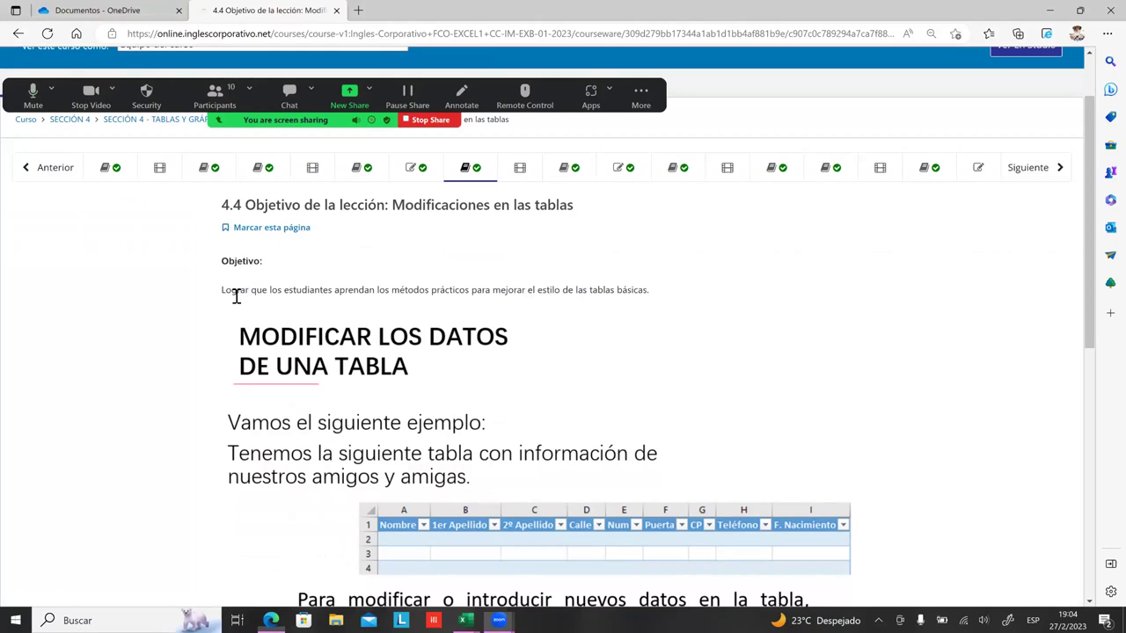
{"action": "left_click_drag", "start_coordinate": [232, 293], "coordinate": [241, 293]}
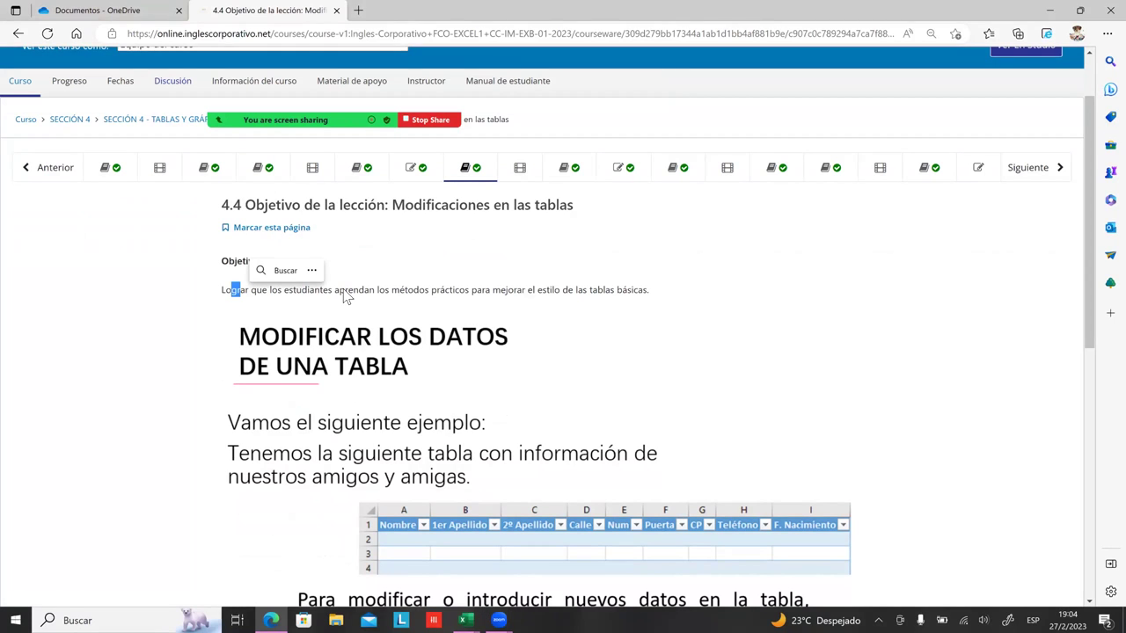
{"action": "left_click_drag", "start_coordinate": [474, 292], "coordinate": [639, 317]}
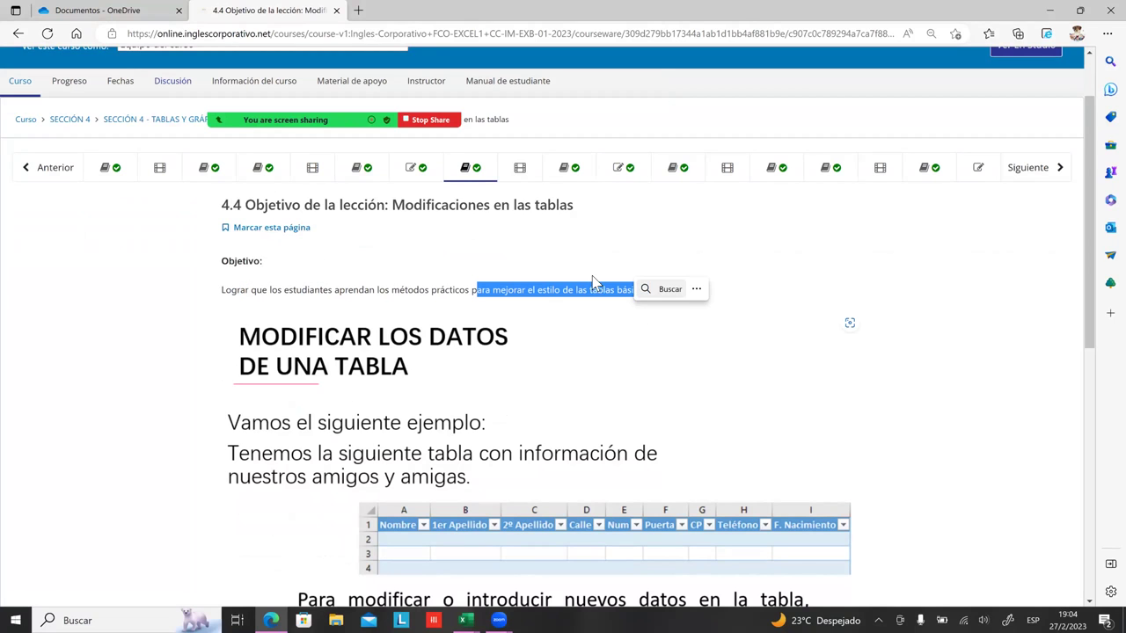
{"action": "left_click", "coordinate": [497, 292]}
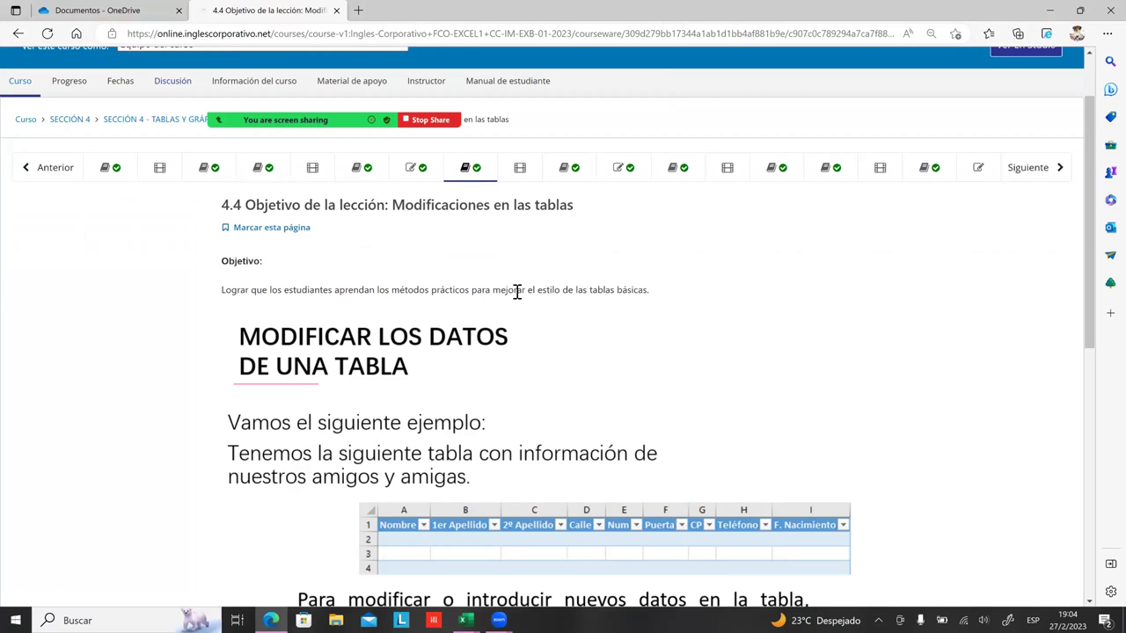
- Select the whole lesson objective sentence, then deselect it and scroll around the lesson
{"action": "scroll", "coordinate": [527, 299], "scroll_direction": "down", "scroll_amount": 2}
{"action": "scroll", "coordinate": [536, 299], "scroll_direction": "up", "scroll_amount": 2}
{"action": "scroll", "coordinate": [538, 299], "scroll_direction": "up", "scroll_amount": 1}
{"action": "left_click", "coordinate": [227, 292]}
{"action": "left_click", "coordinate": [687, 293], "text": "shift"}
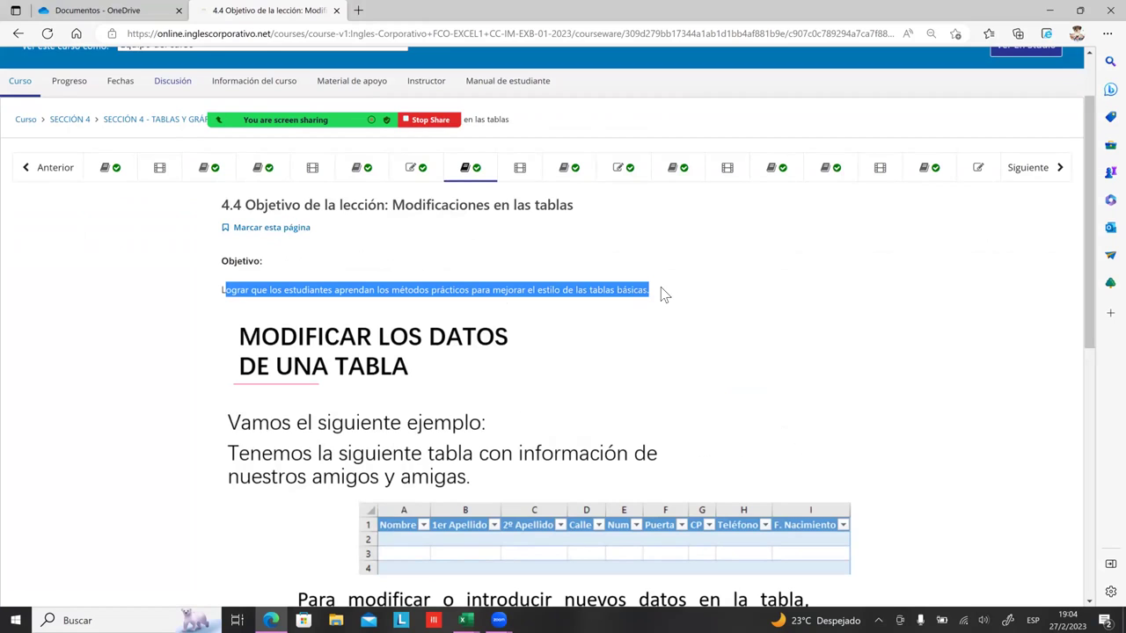
{"action": "left_click", "coordinate": [491, 295]}
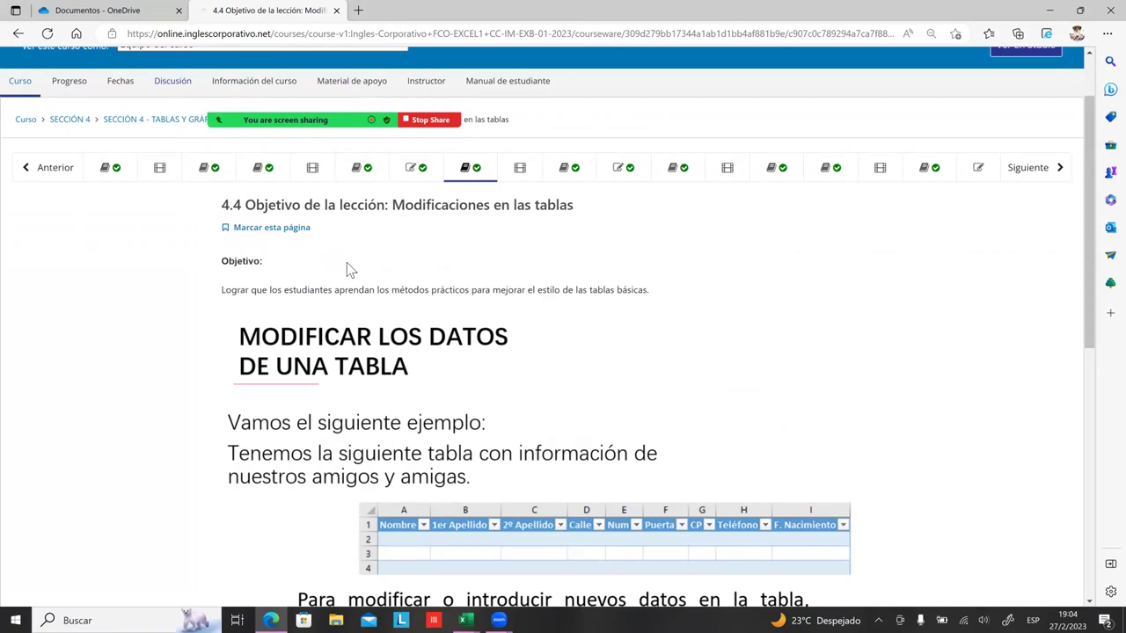
{"action": "scroll", "coordinate": [350, 281], "scroll_direction": "down", "scroll_amount": 1}
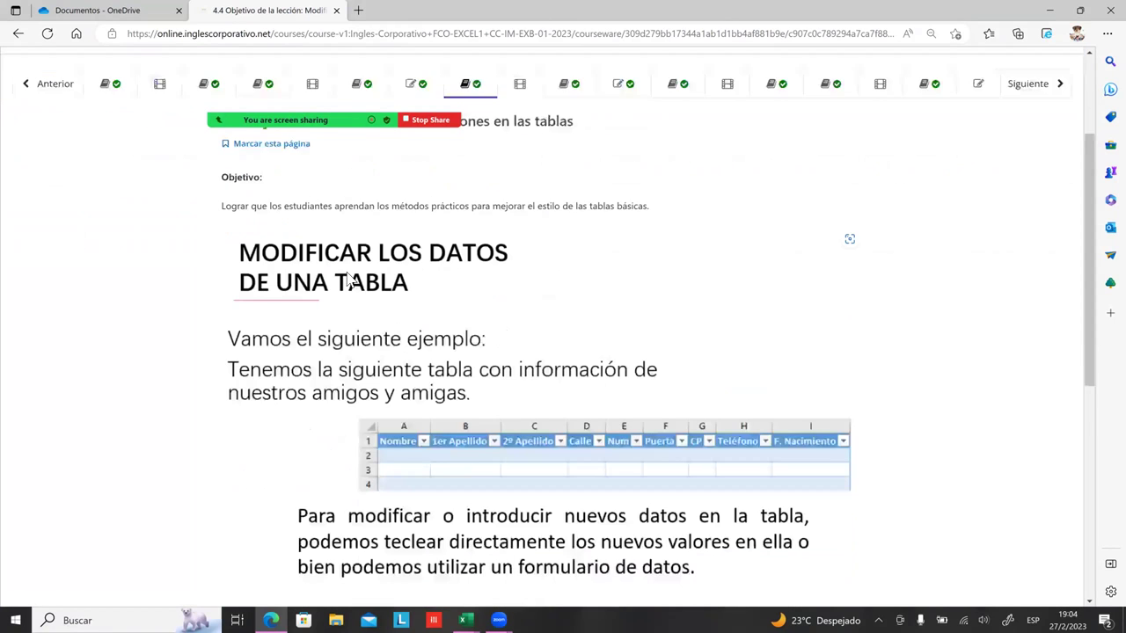
{"action": "scroll", "coordinate": [350, 280], "scroll_direction": "down", "scroll_amount": 1}
{"action": "scroll", "coordinate": [297, 200], "scroll_direction": "up", "scroll_amount": 2}
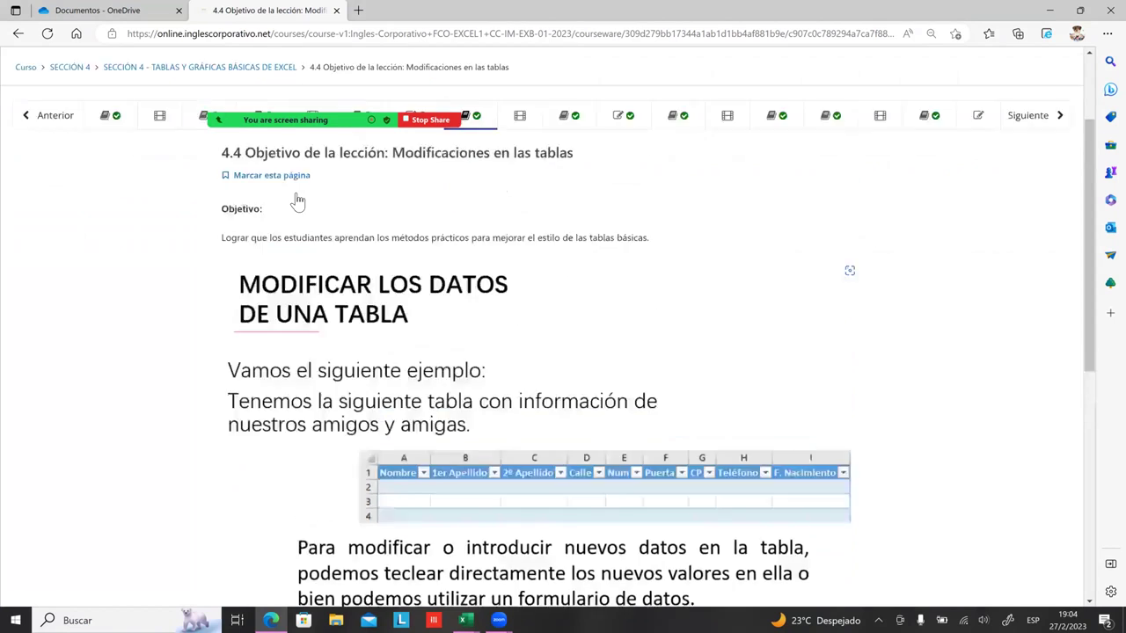
{"action": "scroll", "coordinate": [297, 200], "scroll_direction": "up", "scroll_amount": 2}
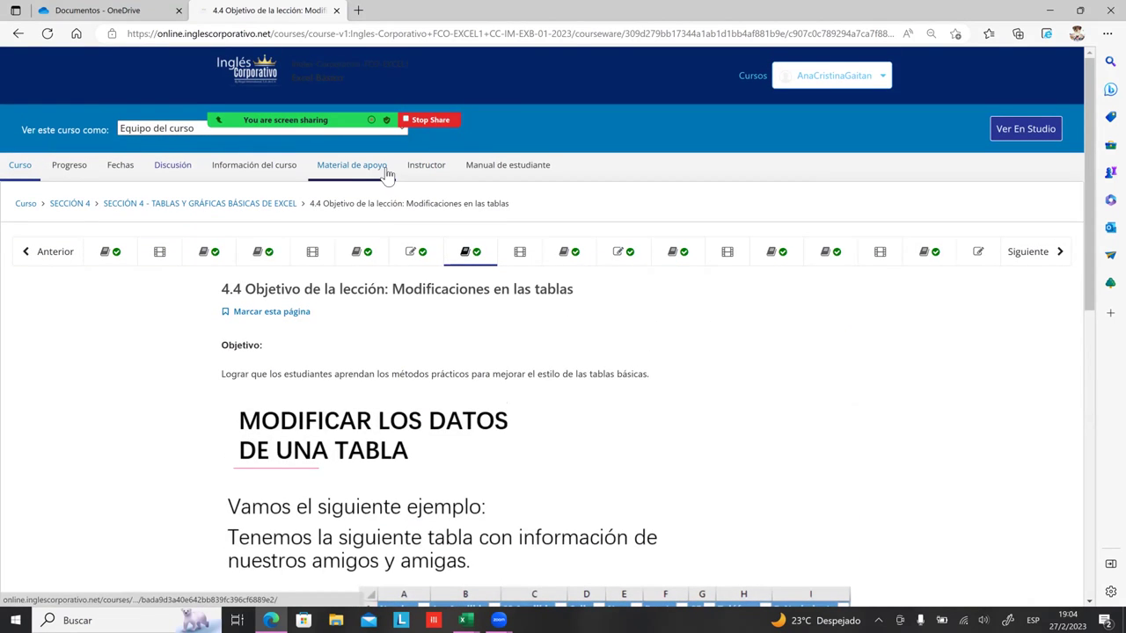
- Go through Instructor and Administrador de Estudiantes to the Ver libro de calificaciones gradebook
{"action": "left_click", "coordinate": [428, 172]}
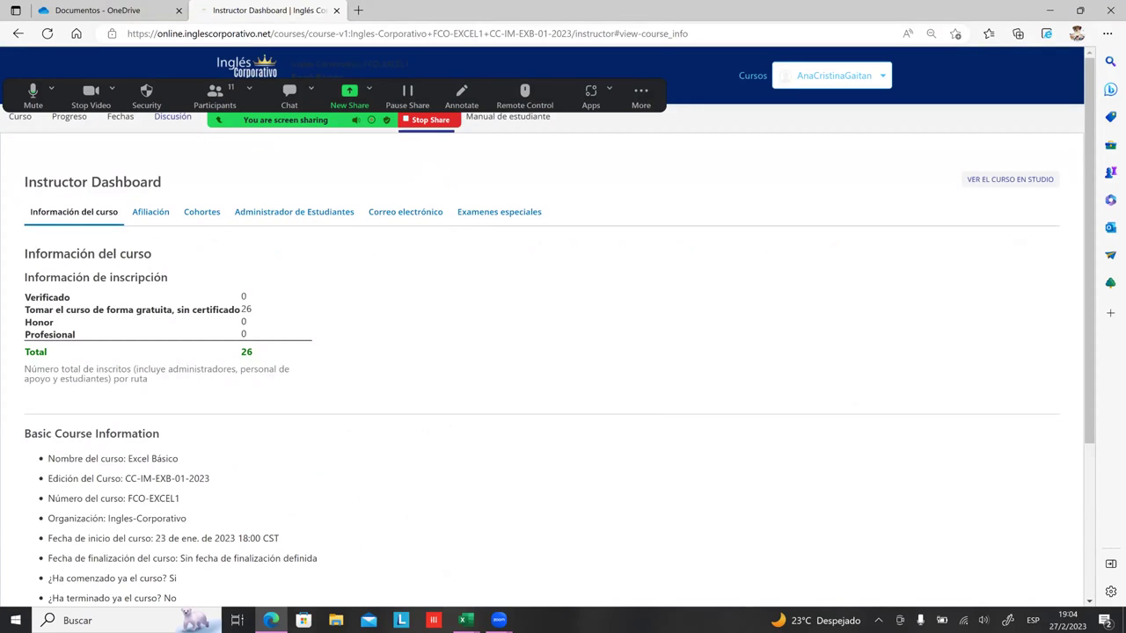
{"action": "left_click", "coordinate": [293, 214]}
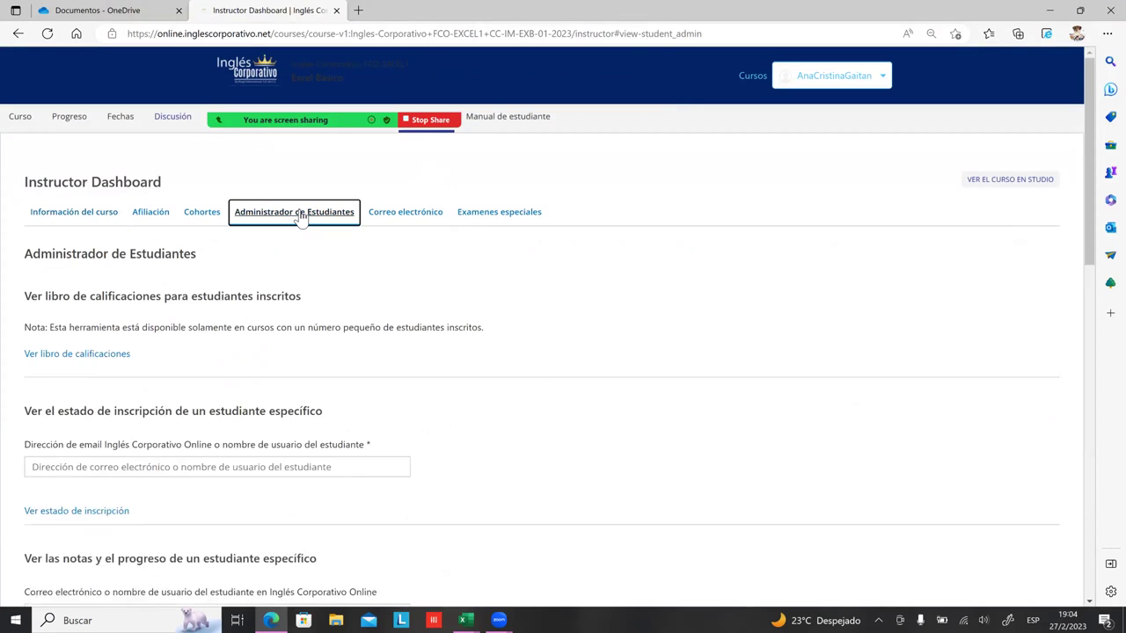
{"action": "left_click", "coordinate": [107, 355]}
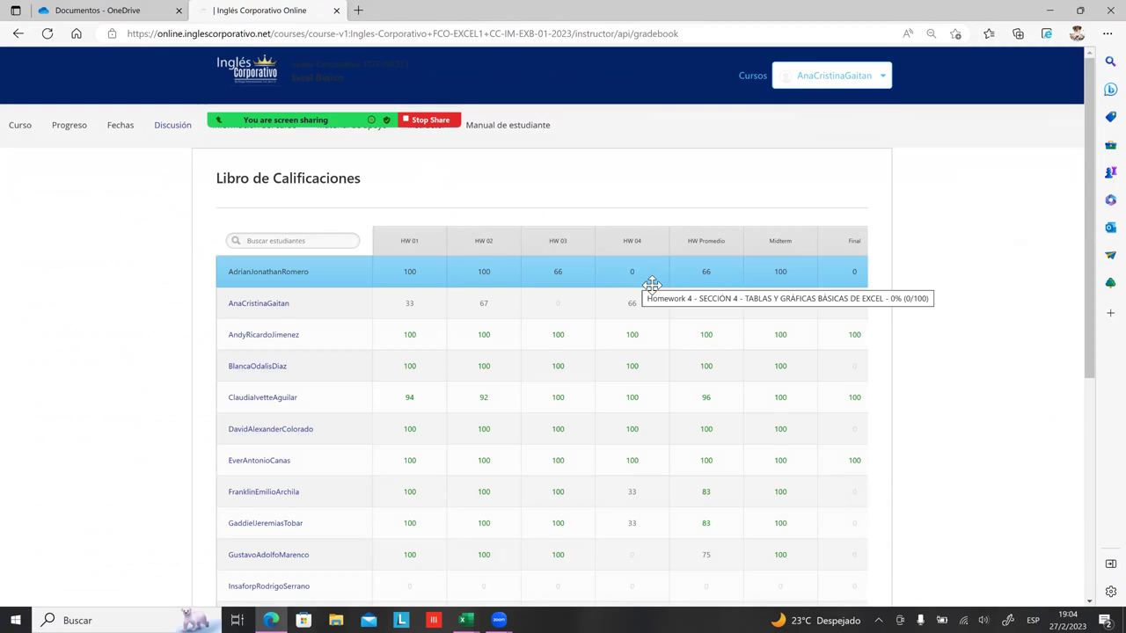
{"action": "scroll", "coordinate": [650, 284], "scroll_direction": "down", "scroll_amount": 1}
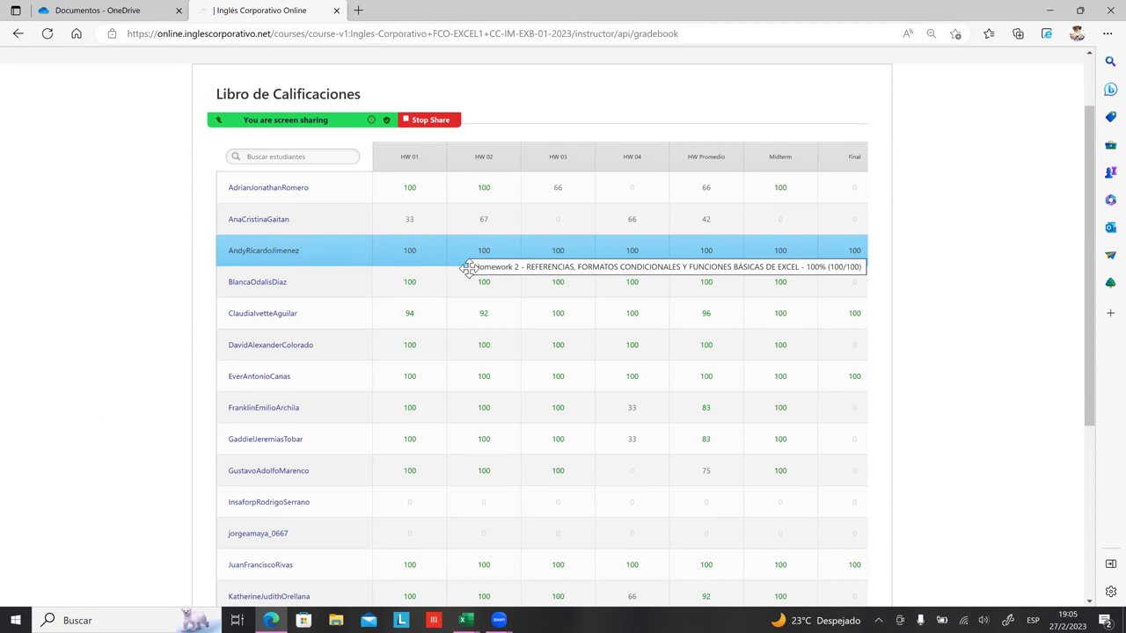
{"action": "mouse_move", "coordinate": [541, 344]}
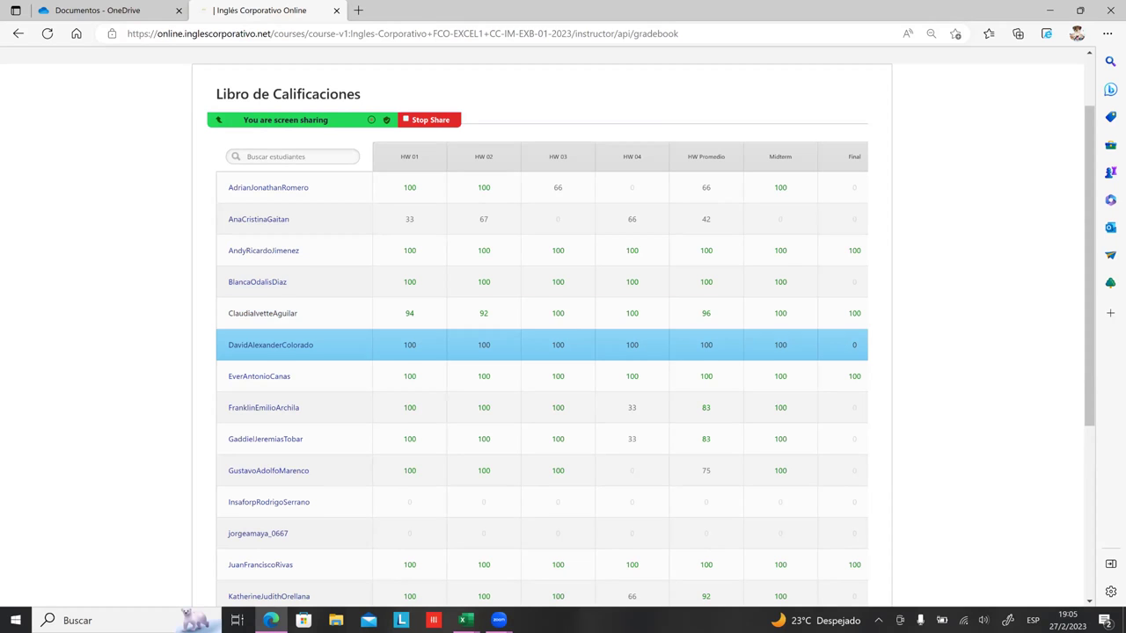
{"action": "scroll", "coordinate": [597, 258], "scroll_direction": "down", "scroll_amount": 2}
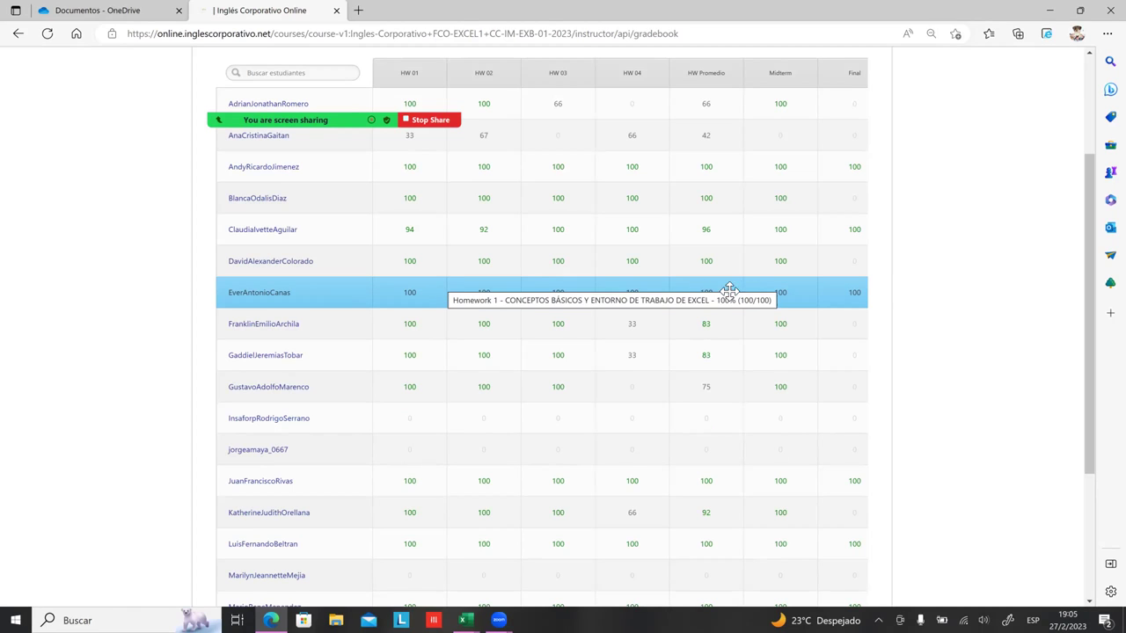
{"action": "scroll", "coordinate": [447, 285], "scroll_direction": "down", "scroll_amount": 1}
{"action": "scroll", "coordinate": [447, 251], "scroll_direction": "down", "scroll_amount": 1}
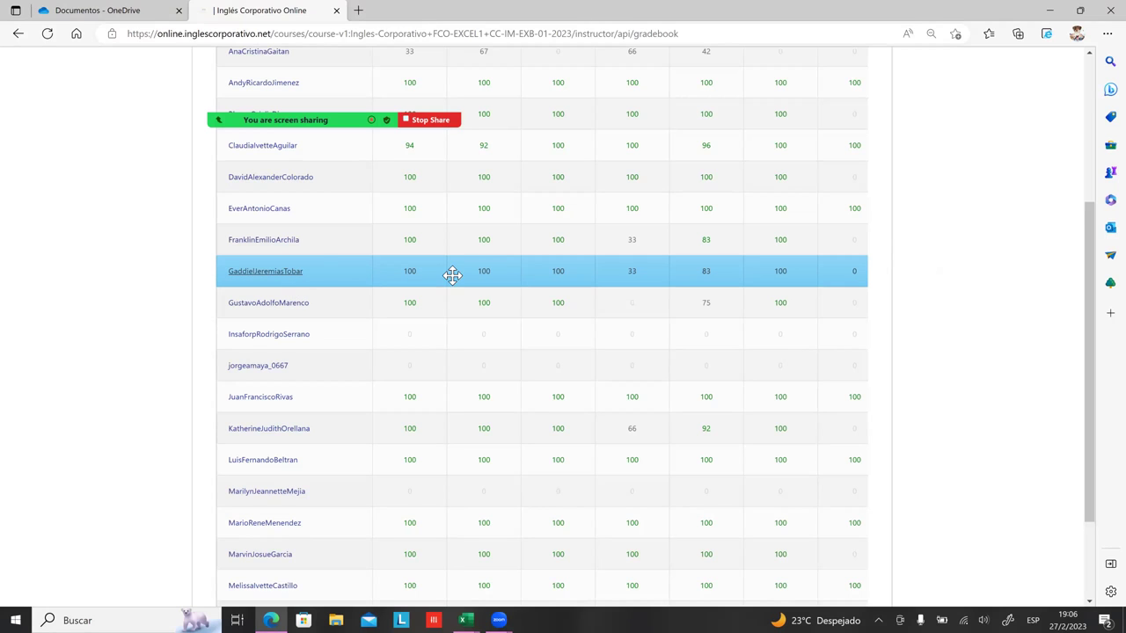
{"action": "mouse_move", "coordinate": [854, 270]}
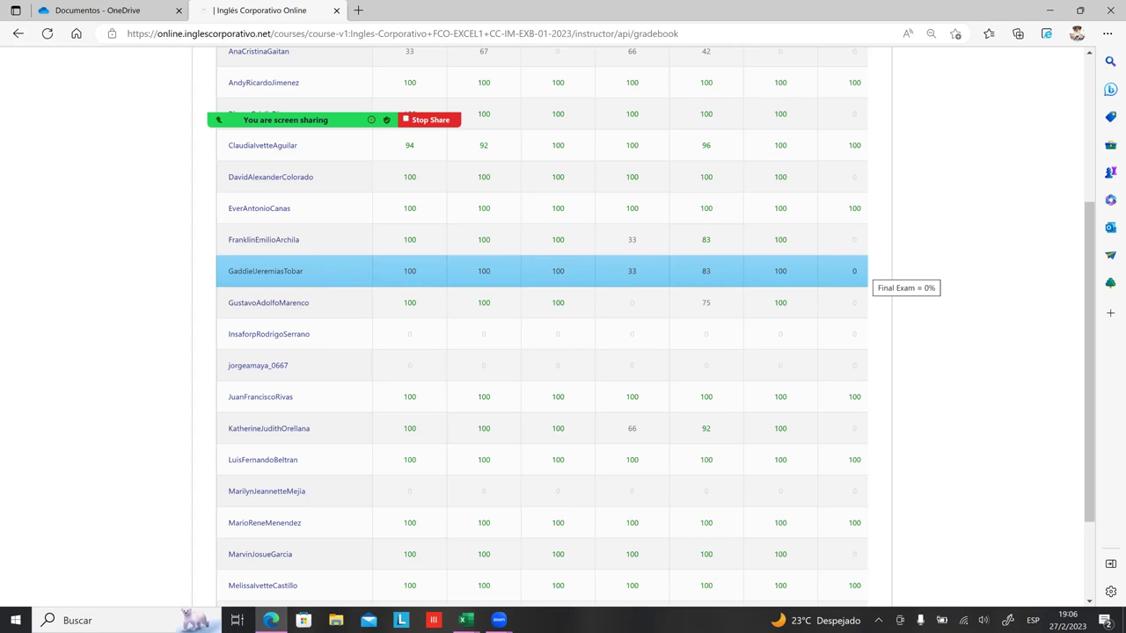
{"action": "left_click", "coordinate": [255, 308]}
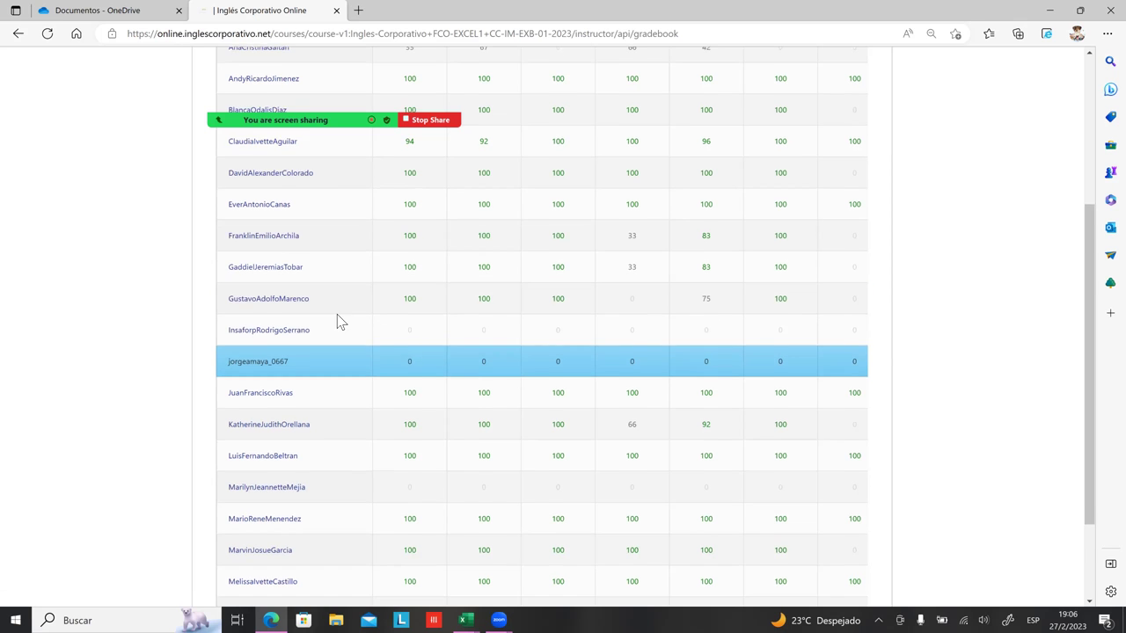
{"action": "scroll", "coordinate": [263, 286], "scroll_direction": "down", "scroll_amount": 1}
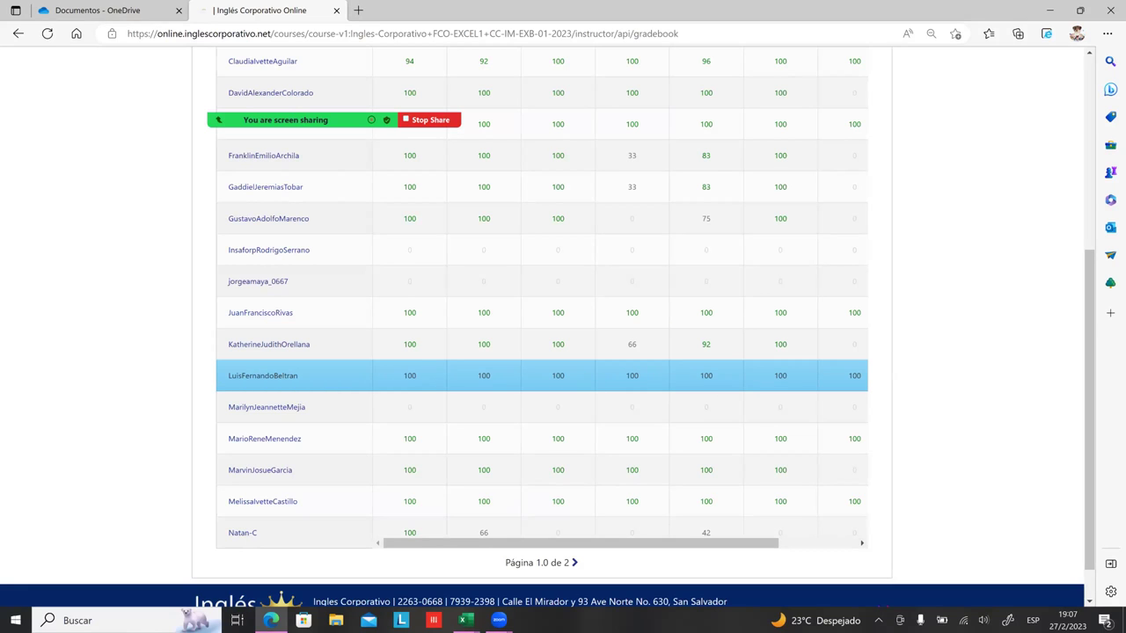
{"action": "scroll", "coordinate": [563, 352], "scroll_direction": "down", "scroll_amount": 1}
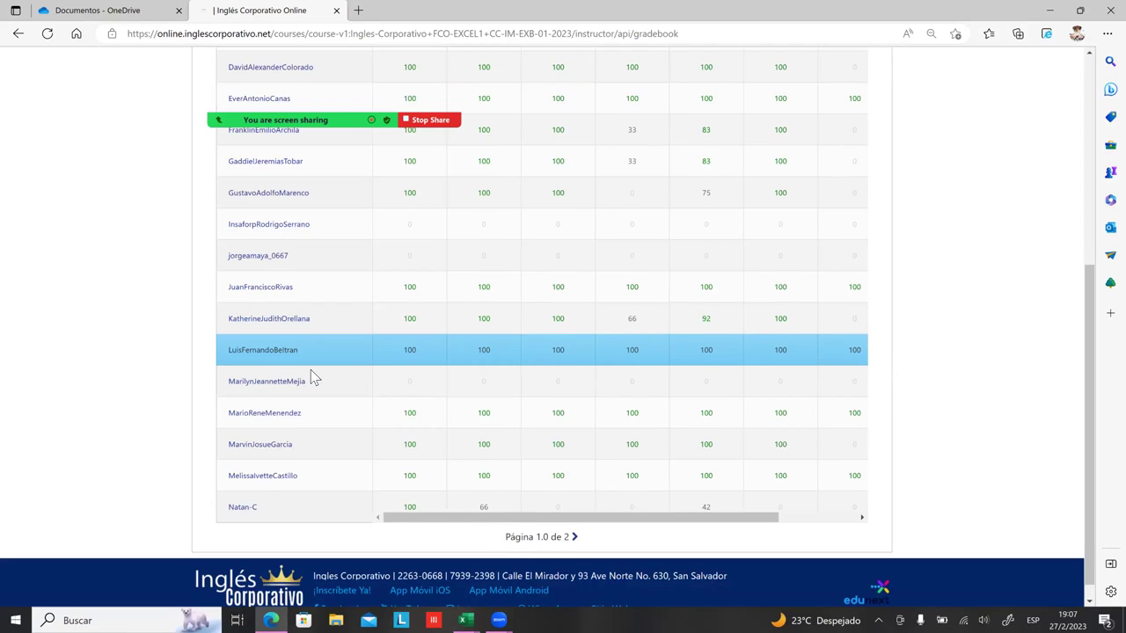
- Scroll down the gradebook to the page controls below the student scores
{"action": "scroll", "coordinate": [310, 372], "scroll_direction": "down", "scroll_amount": 1}
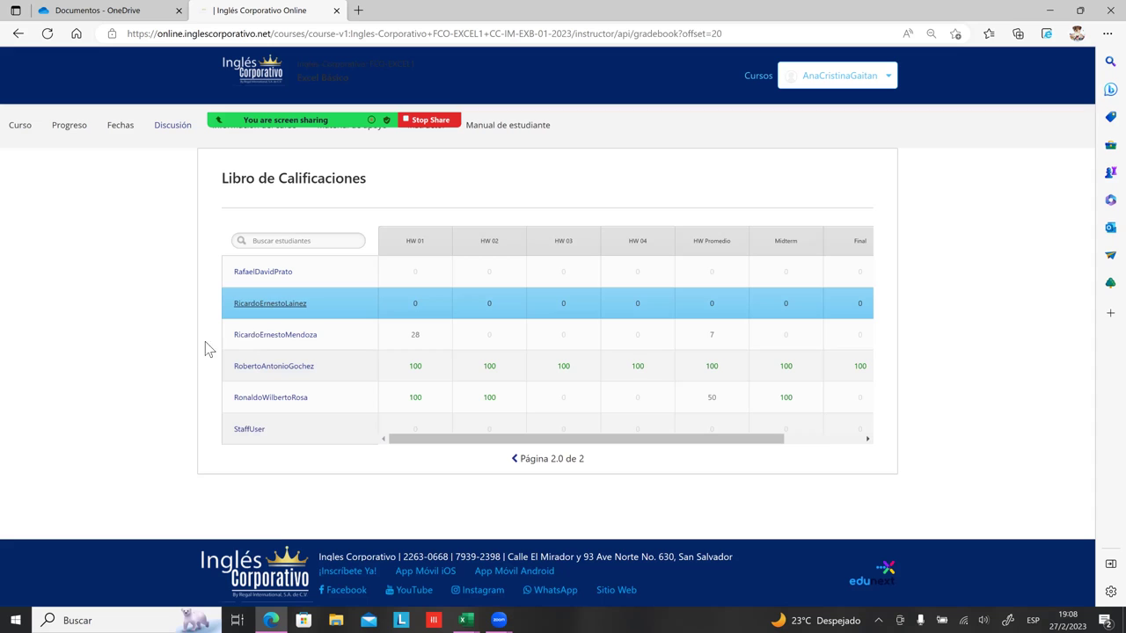
- Return through the course outline to Sección 4's lesson 4.4 and stop the Zoom screen share
{"action": "left_click", "coordinate": [21, 130]}
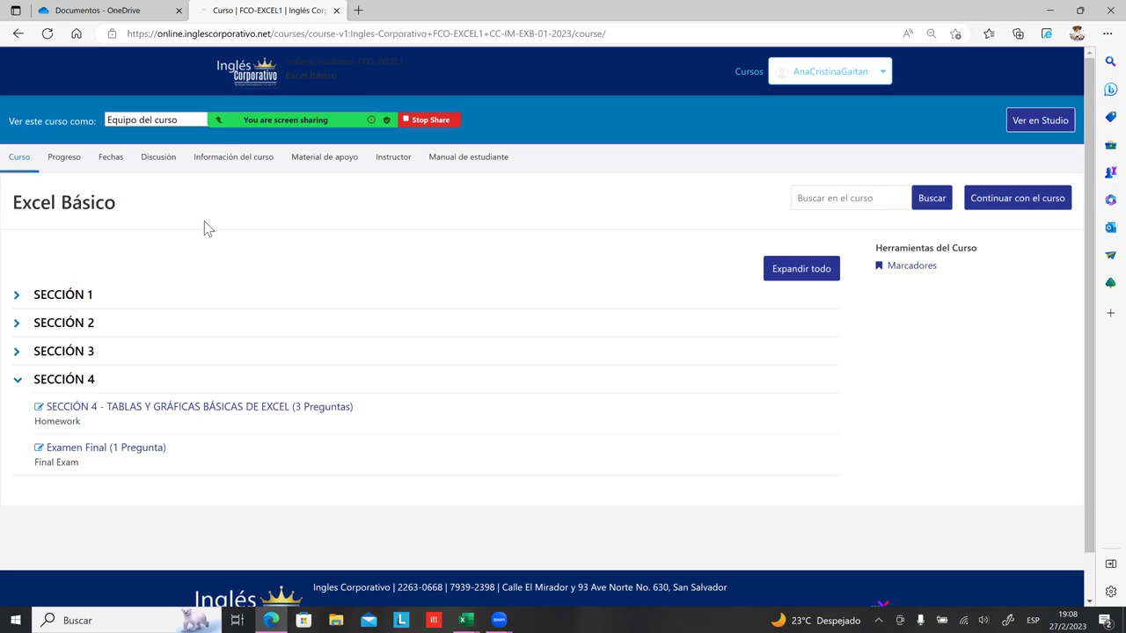
{"action": "scroll", "coordinate": [212, 229], "scroll_direction": "down", "scroll_amount": 1}
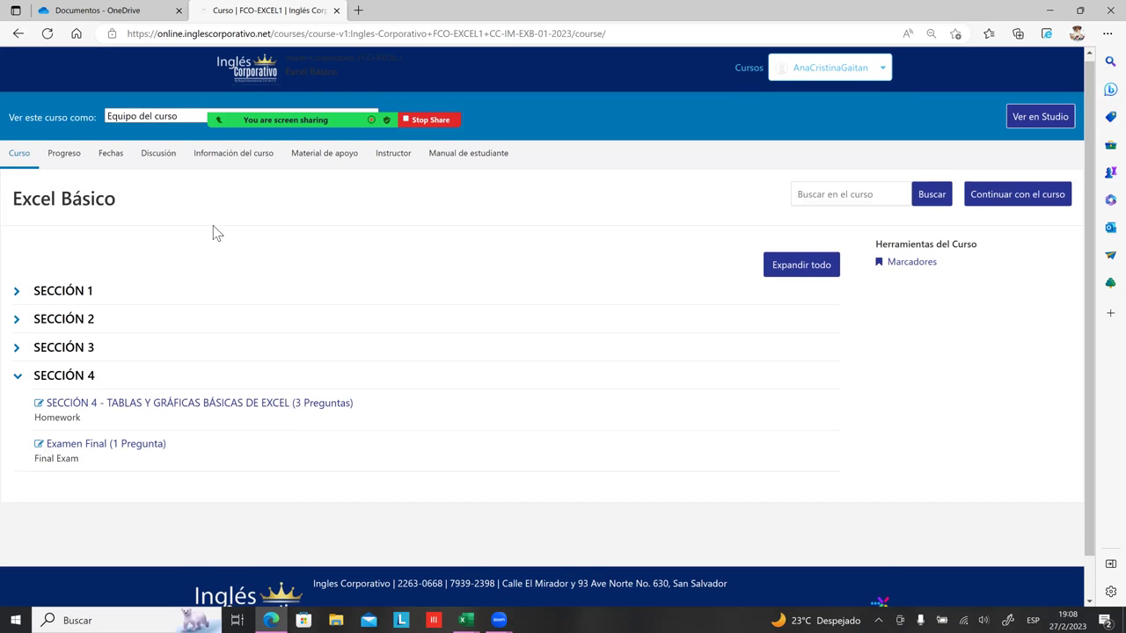
{"action": "scroll", "coordinate": [124, 340], "scroll_direction": "down", "scroll_amount": 1}
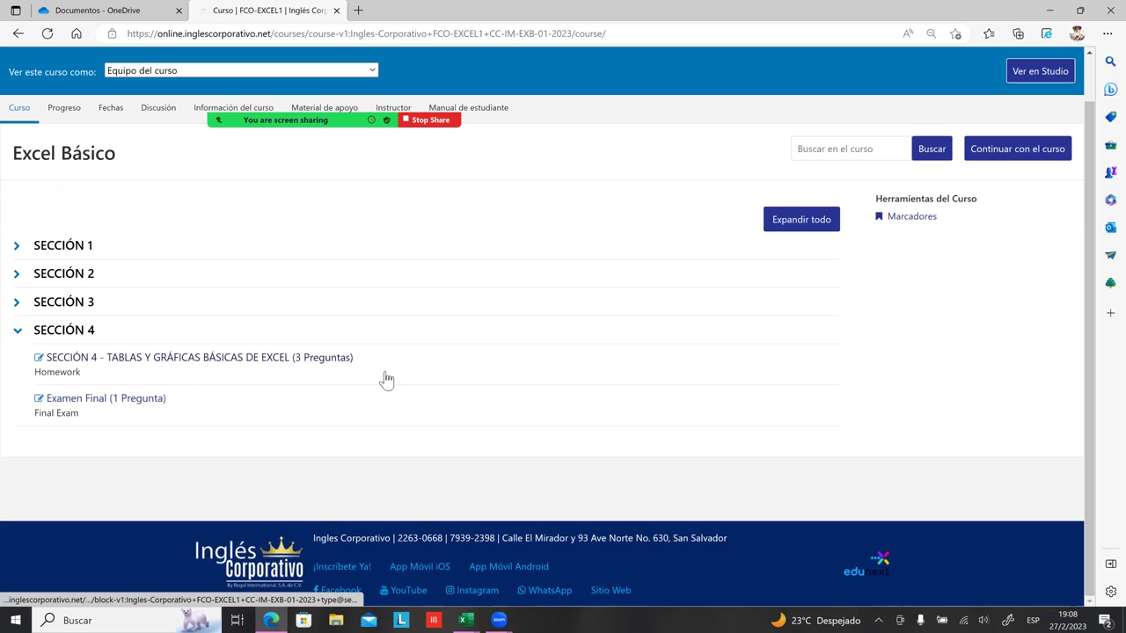
{"action": "left_click", "coordinate": [98, 359]}
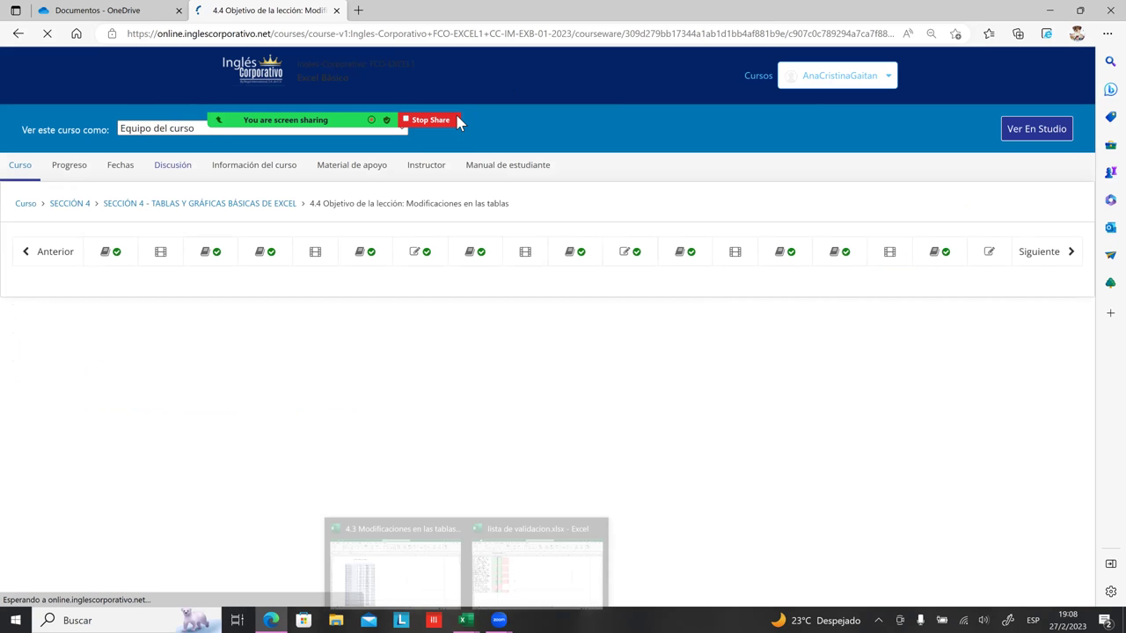
{"action": "left_click", "coordinate": [457, 117]}
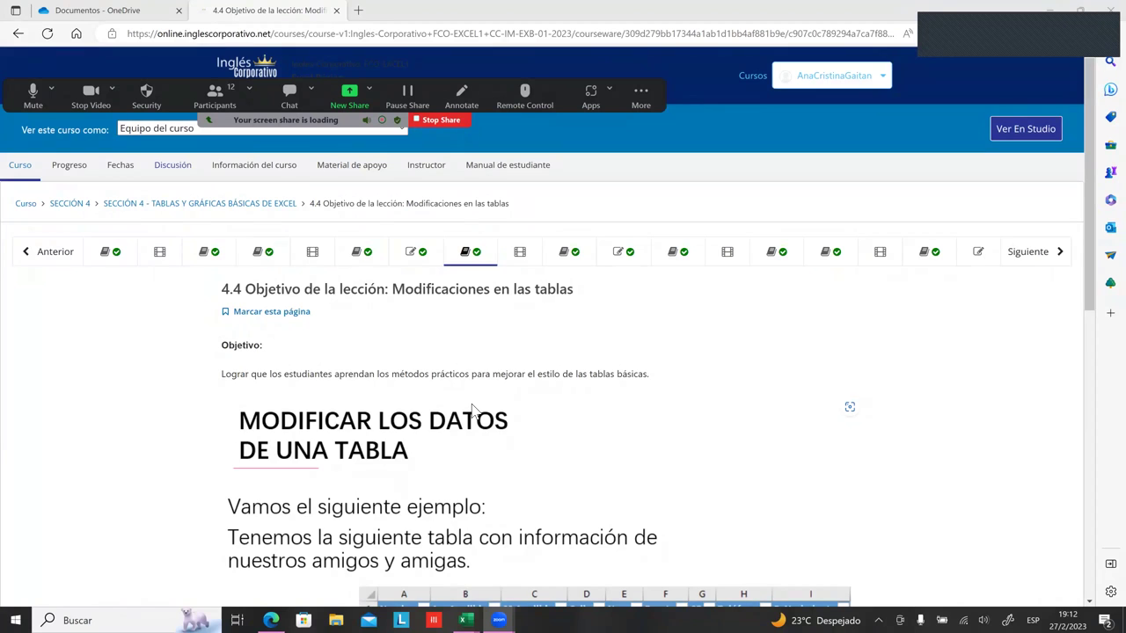
- Scroll down lesson 4.4 to the 'Modificar los datos de una tabla' example
{"action": "scroll", "coordinate": [472, 409], "scroll_direction": "down", "scroll_amount": 2}
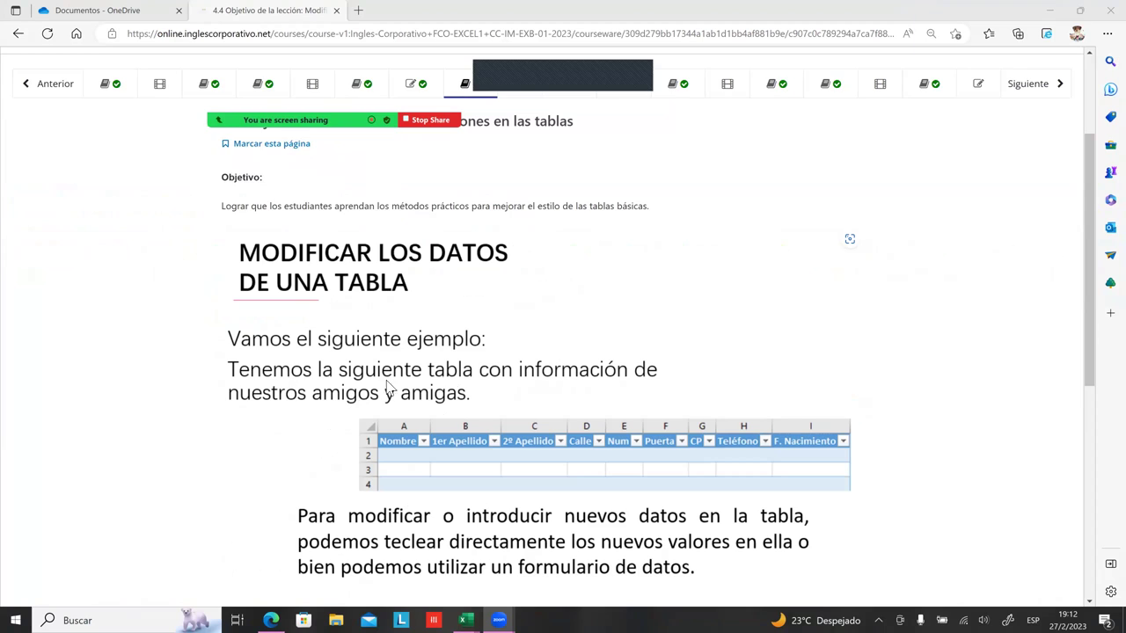
{"action": "scroll", "coordinate": [379, 377], "scroll_direction": "down", "scroll_amount": 1}
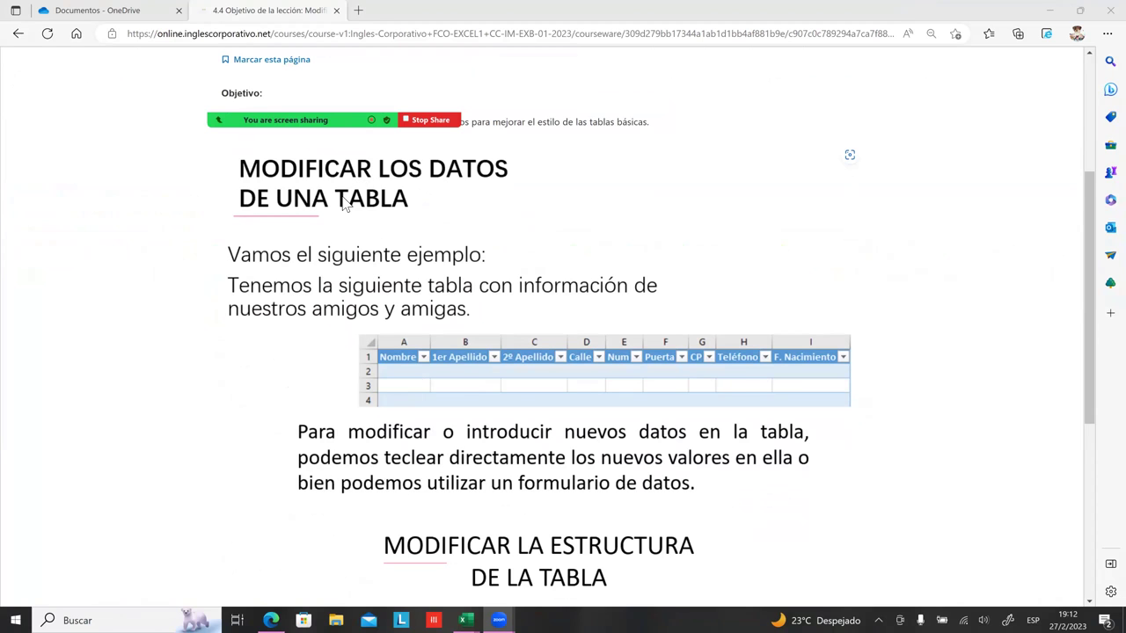
{"action": "scroll", "coordinate": [278, 207], "scroll_direction": "down", "scroll_amount": 1}
{"action": "scroll", "coordinate": [439, 174], "scroll_direction": "down", "scroll_amount": 1}
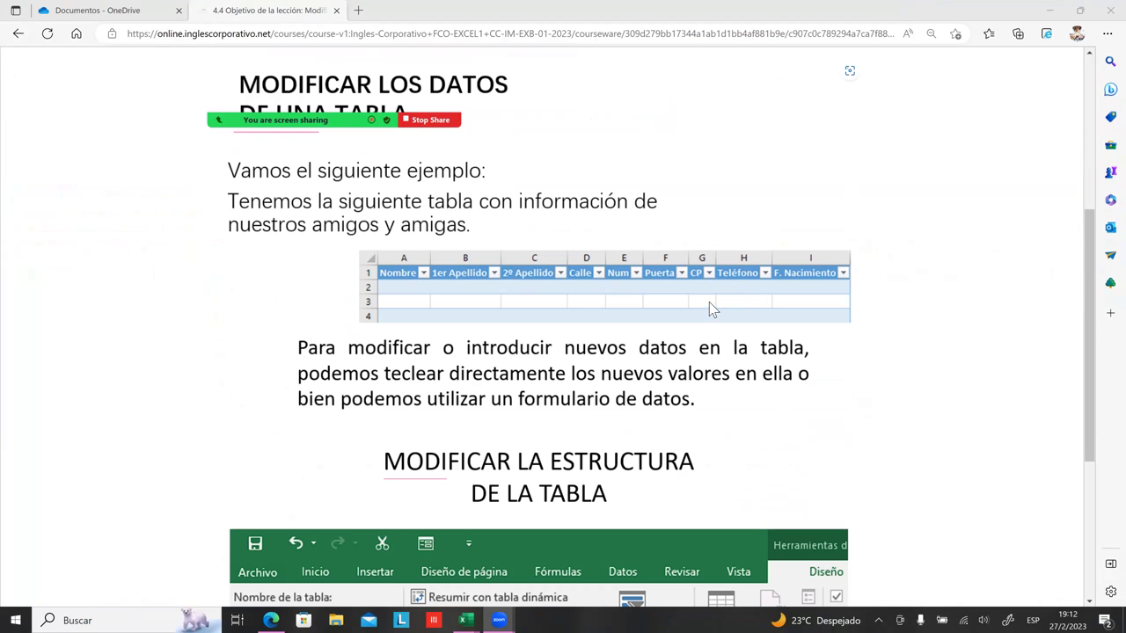
- Scroll further to 'Modificar la estructura de la tabla' and its Tabla2 Excel example
{"action": "scroll", "coordinate": [732, 280], "scroll_direction": "down", "scroll_amount": 1}
{"action": "scroll", "coordinate": [554, 174], "scroll_direction": "down", "scroll_amount": 1}
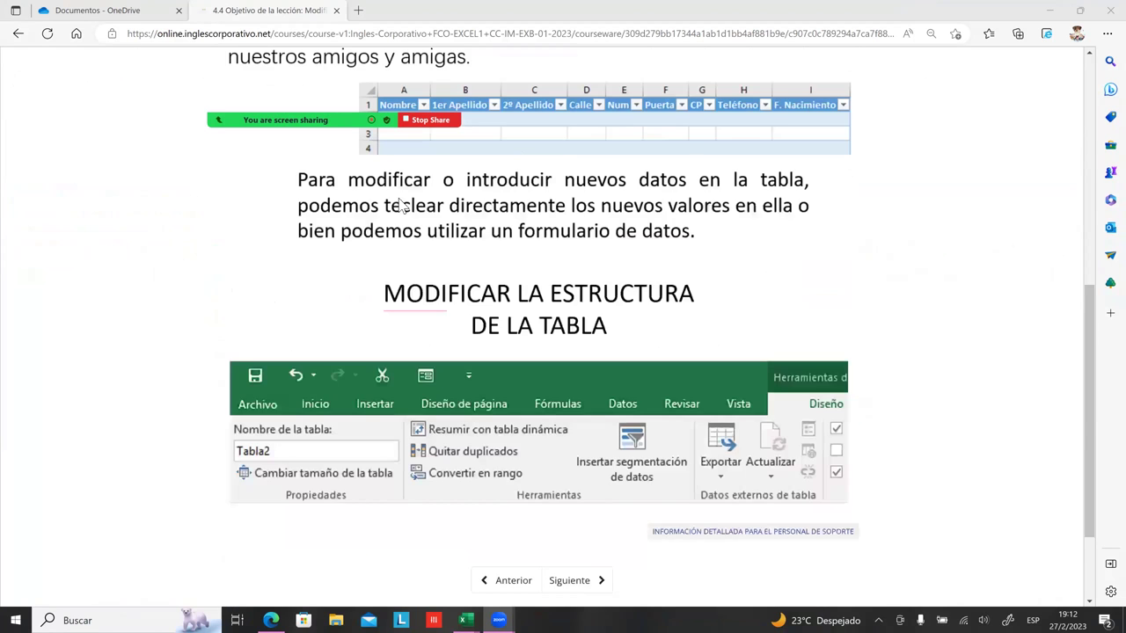
{"action": "scroll", "coordinate": [420, 192], "scroll_direction": "up", "scroll_amount": 1}
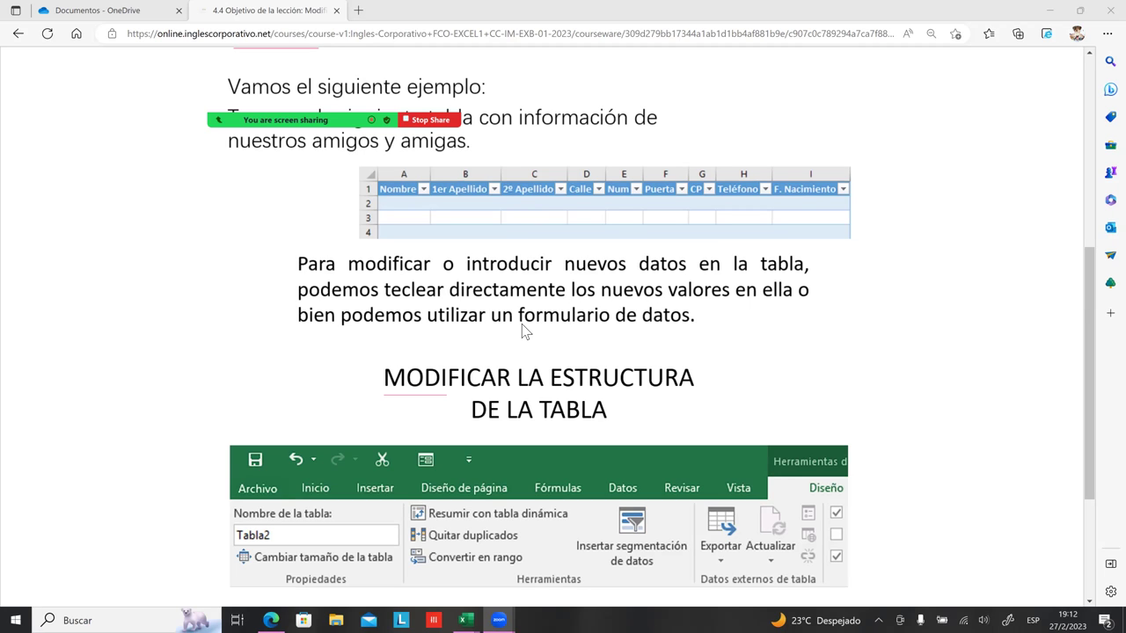
{"action": "scroll", "coordinate": [712, 325], "scroll_direction": "down", "scroll_amount": 1}
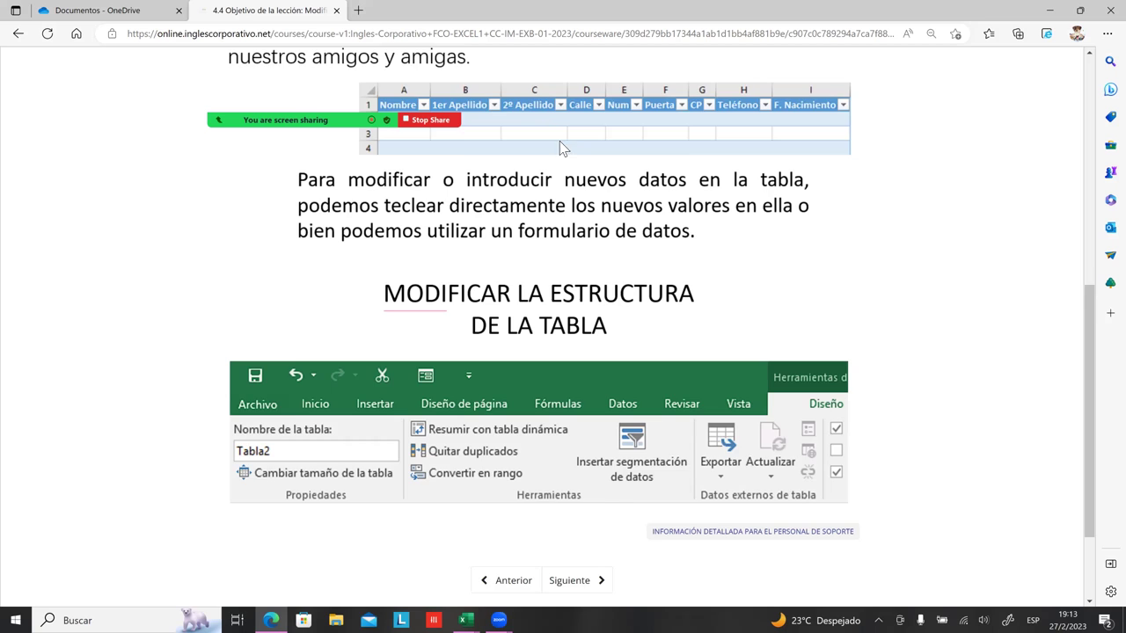
{"action": "scroll", "coordinate": [563, 239], "scroll_direction": "down", "scroll_amount": 1}
{"action": "mouse_move", "coordinate": [538, 348]}
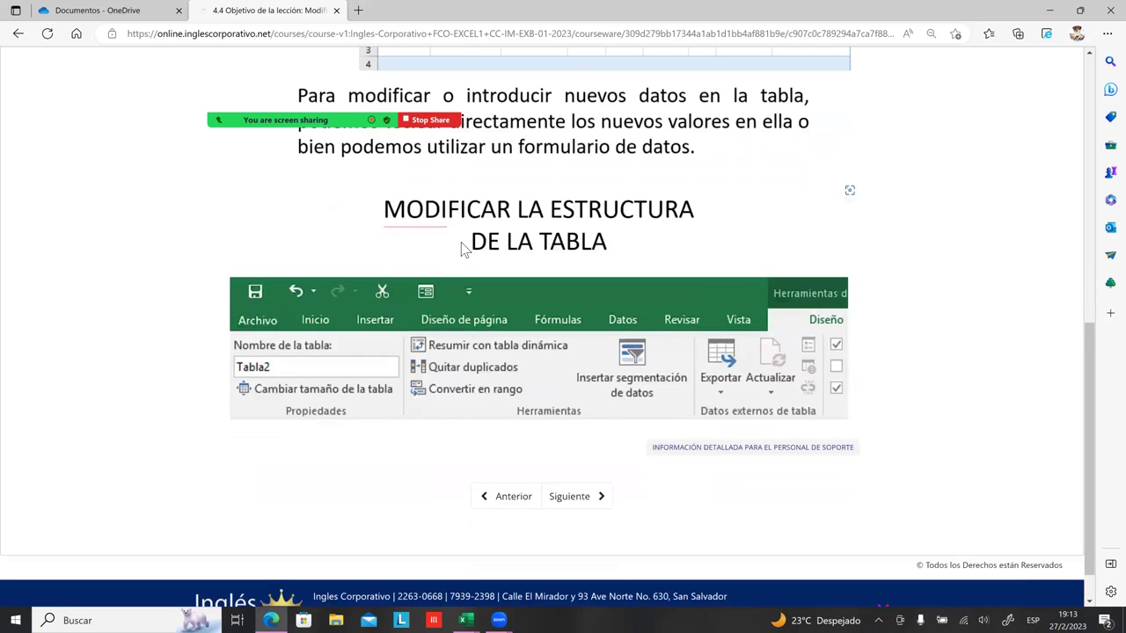
{"action": "scroll", "coordinate": [574, 243], "scroll_direction": "down", "scroll_amount": 1}
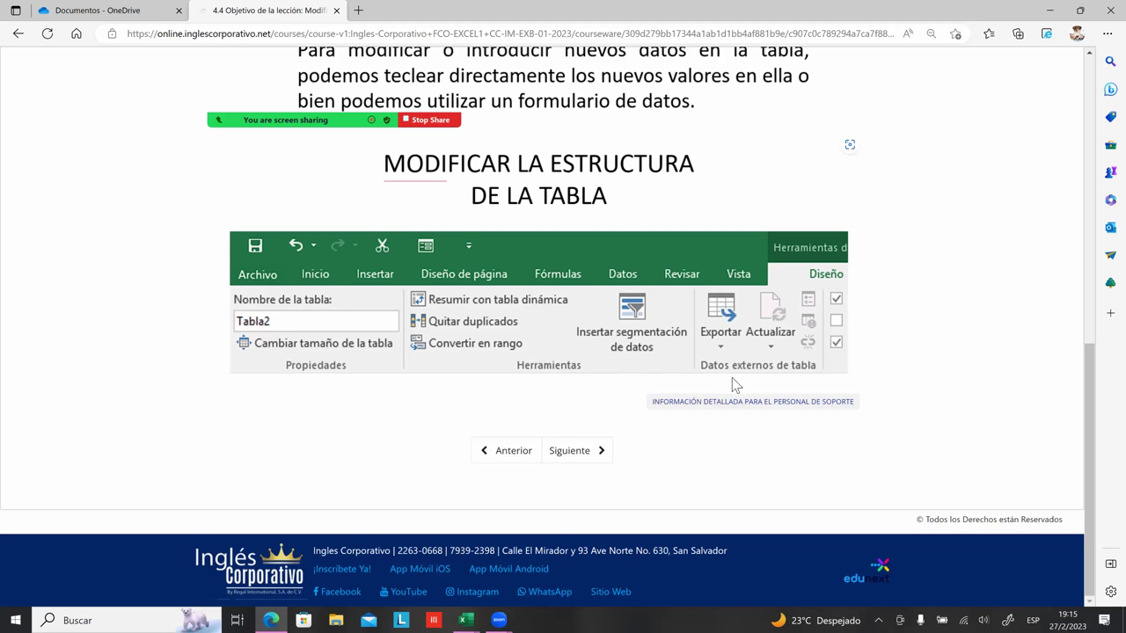
{"action": "scroll", "coordinate": [719, 406], "scroll_direction": "up", "scroll_amount": 1}
{"action": "scroll", "coordinate": [719, 406], "scroll_direction": "up", "scroll_amount": 1}
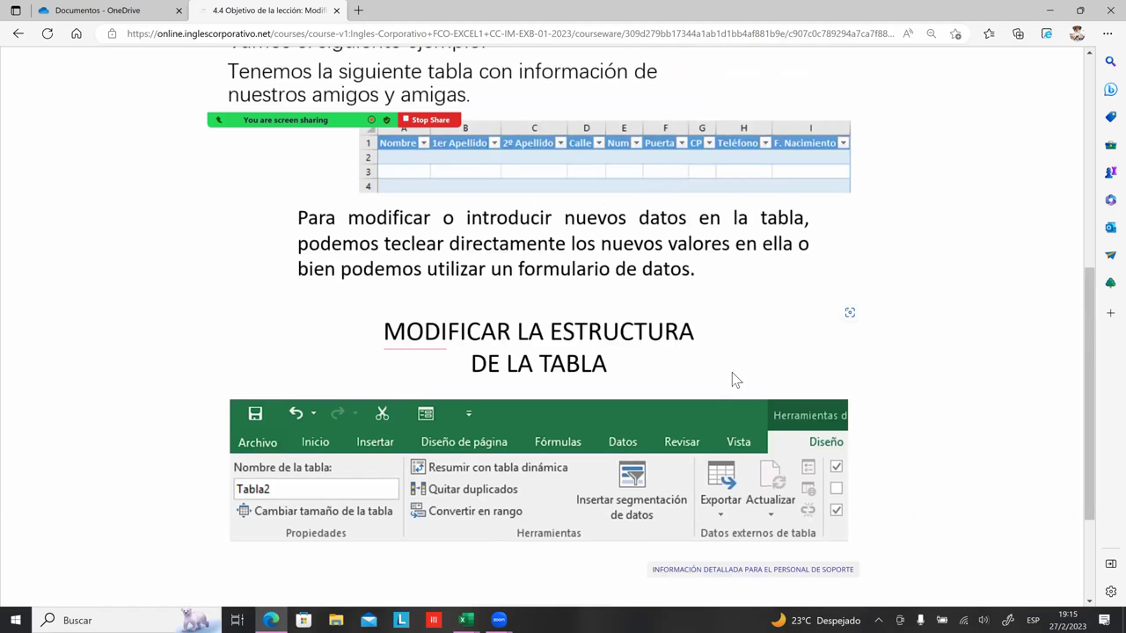
- Switch to the 4.3 Modificaciones en las tablas workbook and its SUCURSAL CENTRO sheet Hoja1
{"action": "left_click", "coordinate": [466, 620]}
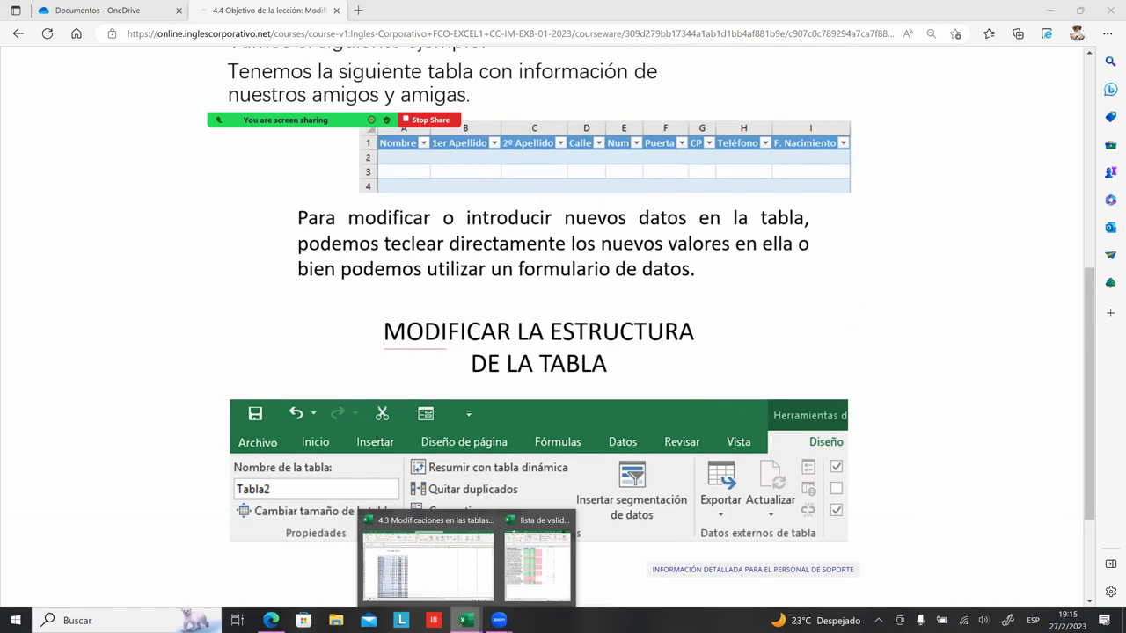
{"action": "left_click", "coordinate": [427, 562]}
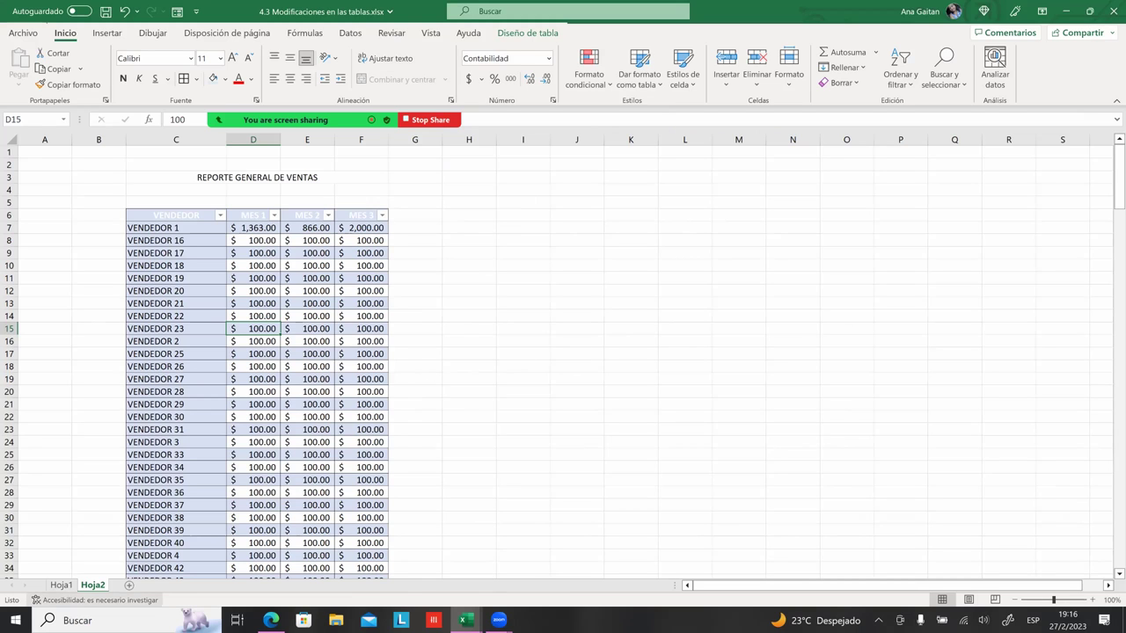
{"action": "key", "text": "ctrl+Page_Up"}
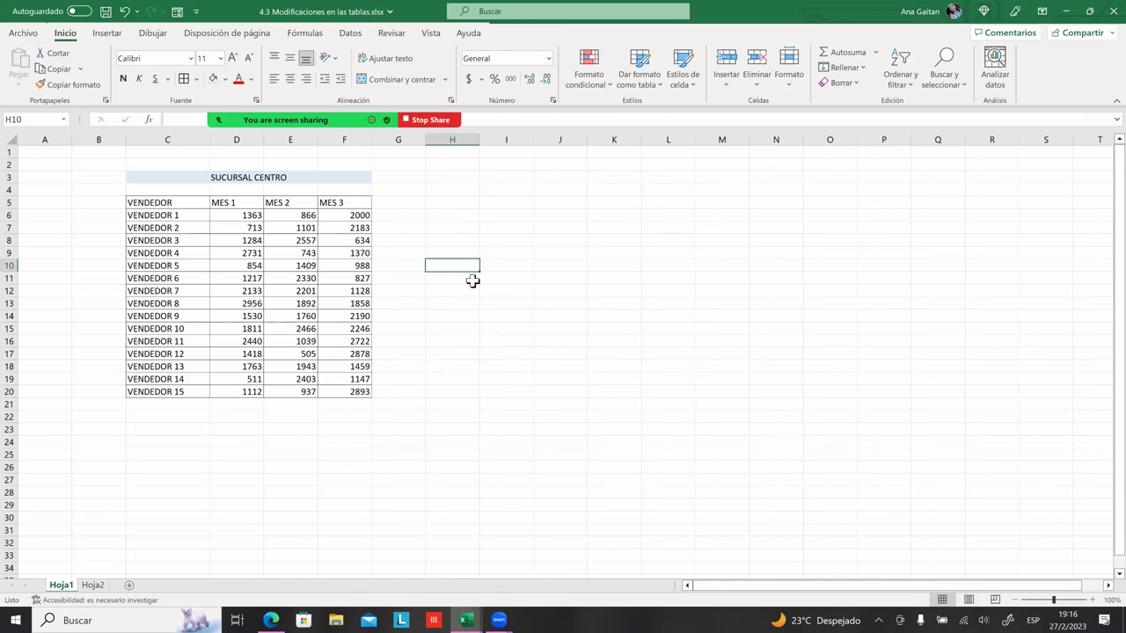
{"action": "scroll", "coordinate": [513, 312], "scroll_direction": "up", "scroll_amount": 2, "text": "ctrl"}
{"action": "scroll", "coordinate": [513, 312], "scroll_direction": "up", "scroll_amount": 2, "text": "ctrl"}
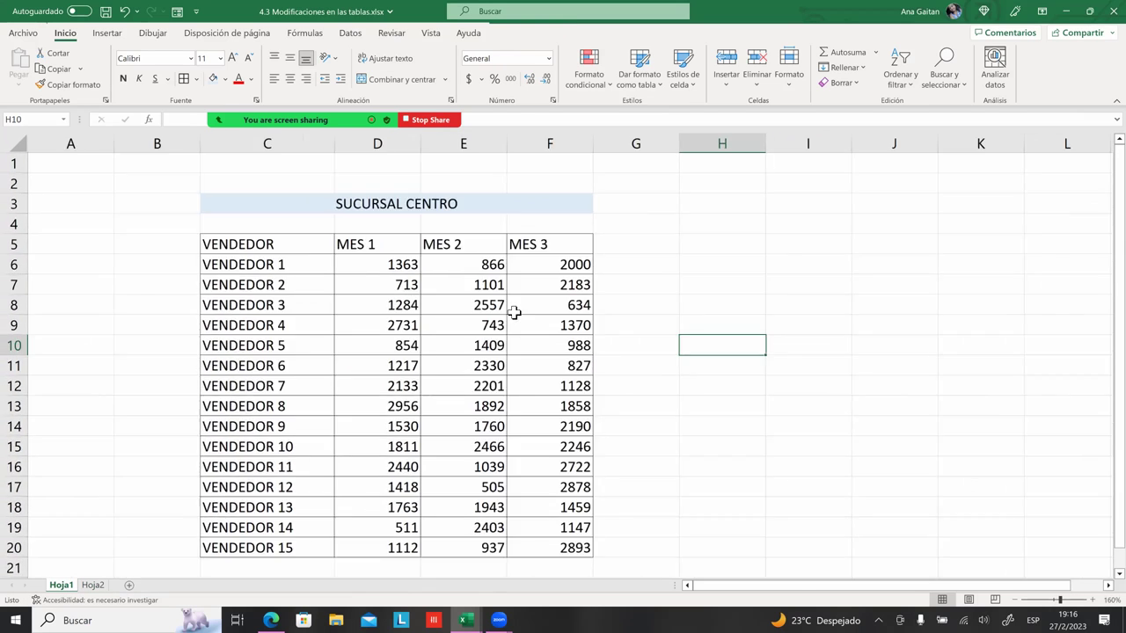
{"action": "scroll", "coordinate": [560, 322], "scroll_direction": "down", "scroll_amount": 1}
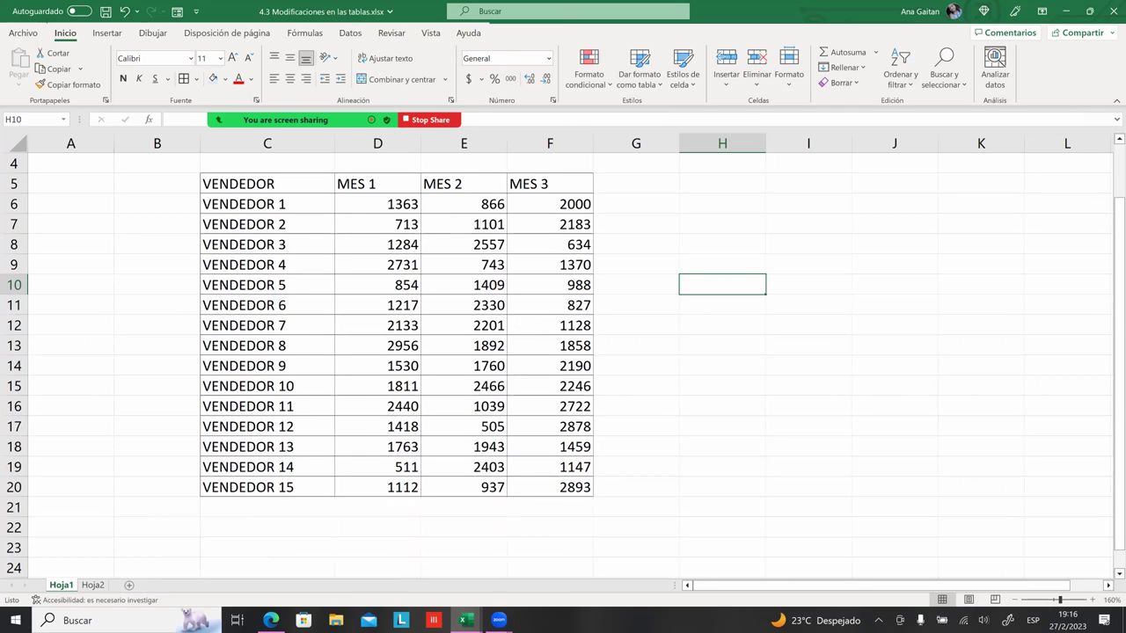
- Select the VENDEDOR and MES 1–3 headers and sample cells of the vendor table
{"action": "left_click_drag", "start_coordinate": [1119, 366], "coordinate": [1119, 327]}
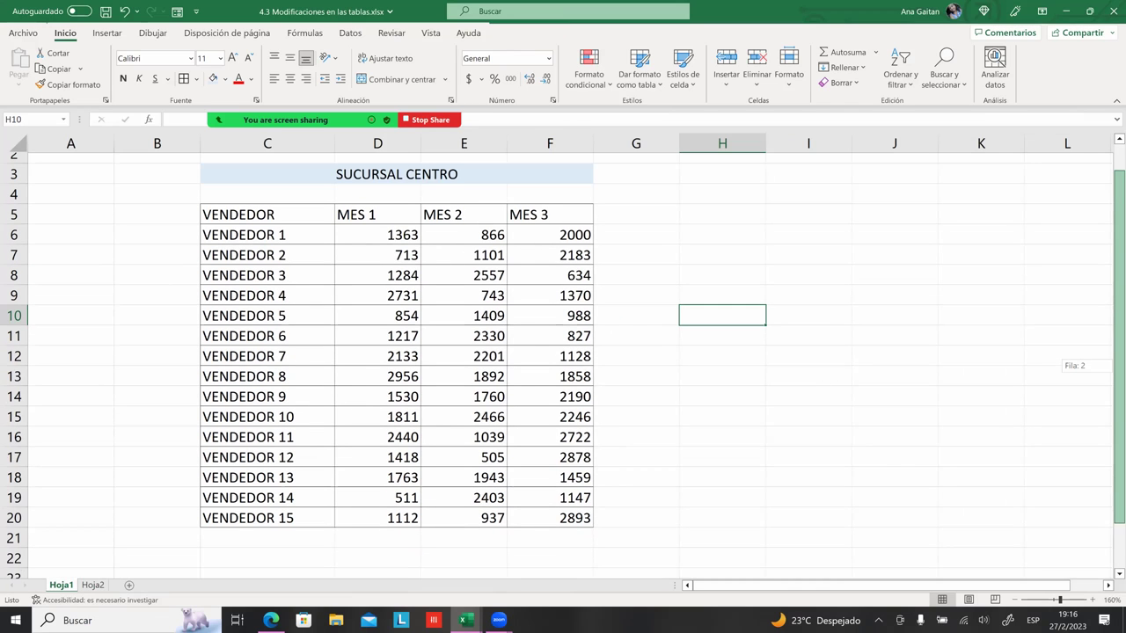
{"action": "left_click", "coordinate": [215, 282]}
{"action": "left_click", "coordinate": [216, 260]}
{"action": "left_click", "coordinate": [233, 226]}
{"action": "left_click", "coordinate": [330, 267]}
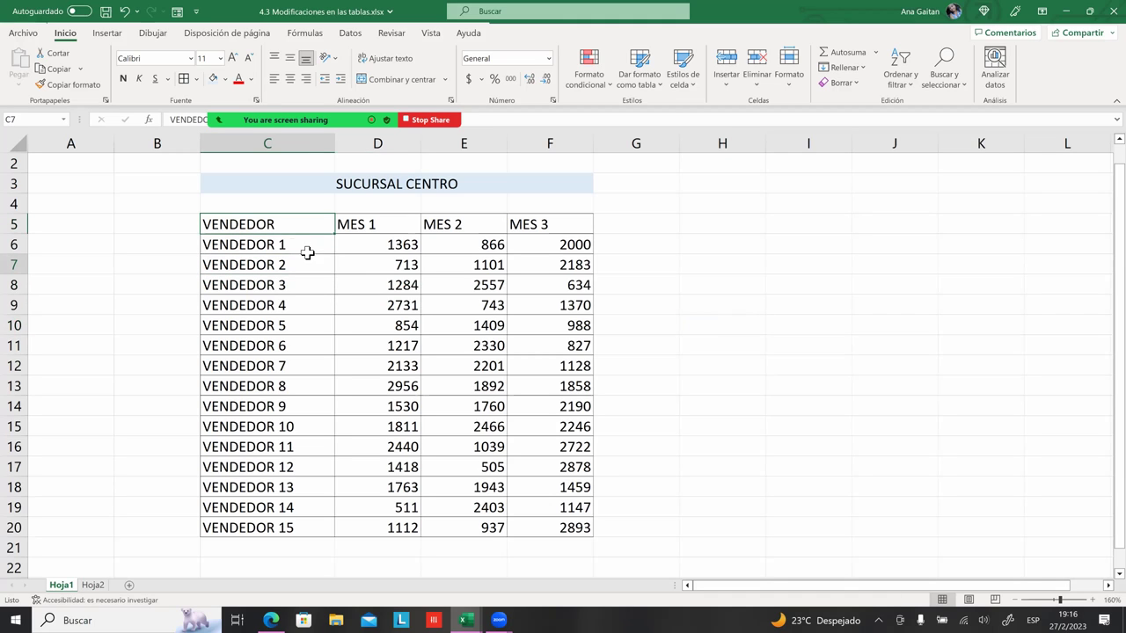
{"action": "left_click", "coordinate": [265, 224]}
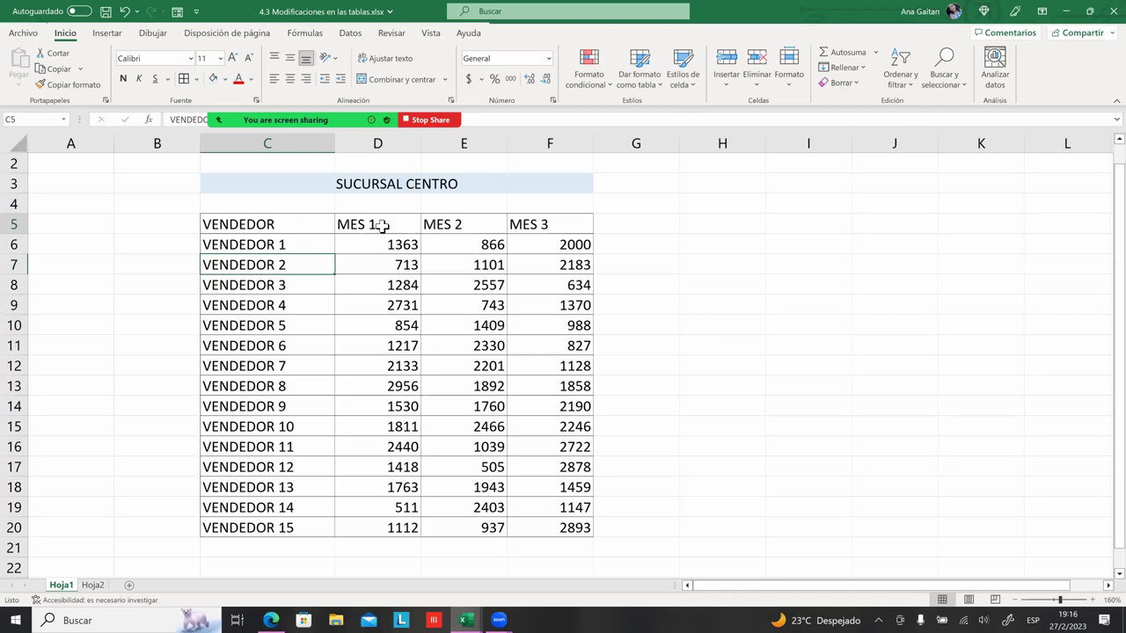
{"action": "left_click", "coordinate": [374, 223]}
{"action": "left_click", "coordinate": [498, 225]}
{"action": "left_click", "coordinate": [551, 227]}
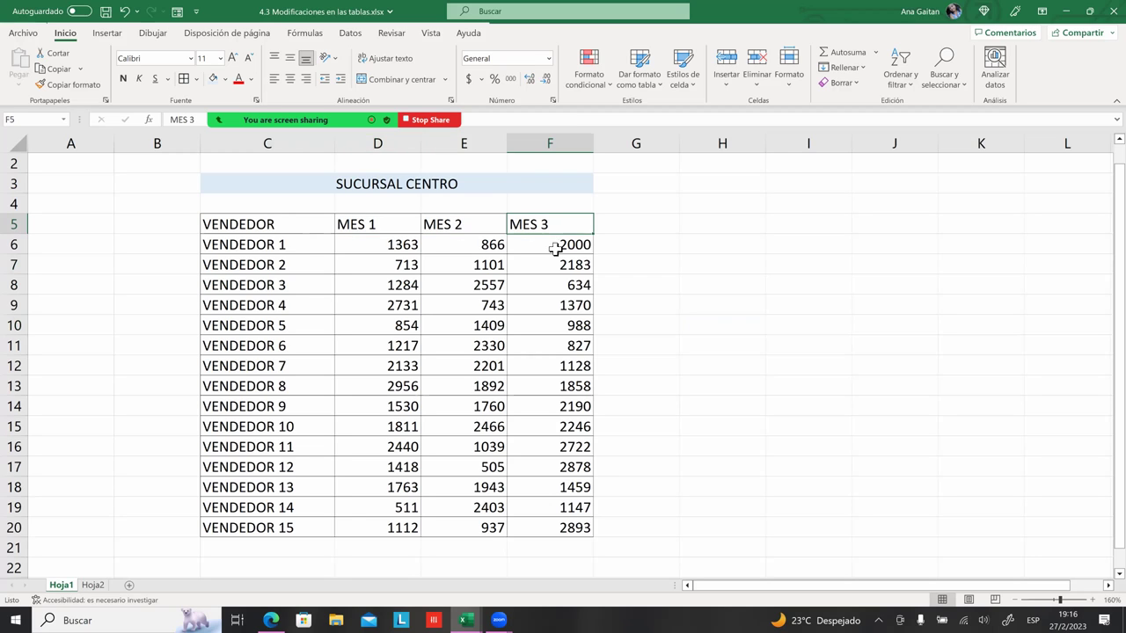
{"action": "left_click", "coordinate": [415, 303]}
- Select the vendor names and the D6:F20 sales figures, then list defined names with F3
{"action": "left_click_drag", "start_coordinate": [281, 248], "coordinate": [268, 489]}
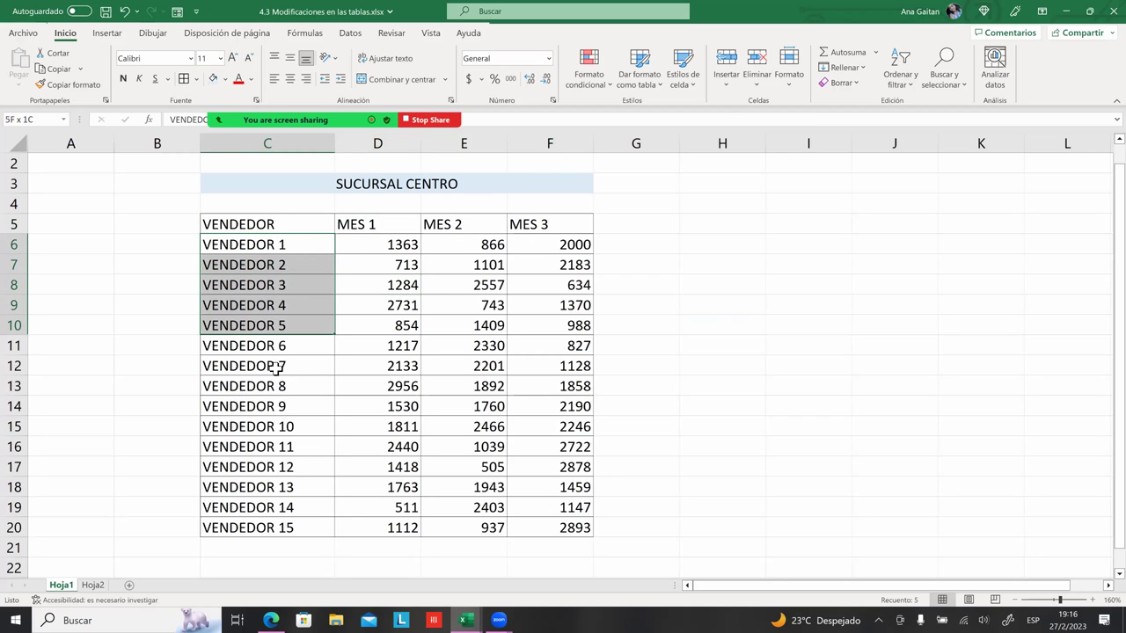
{"action": "left_click", "coordinate": [284, 250]}
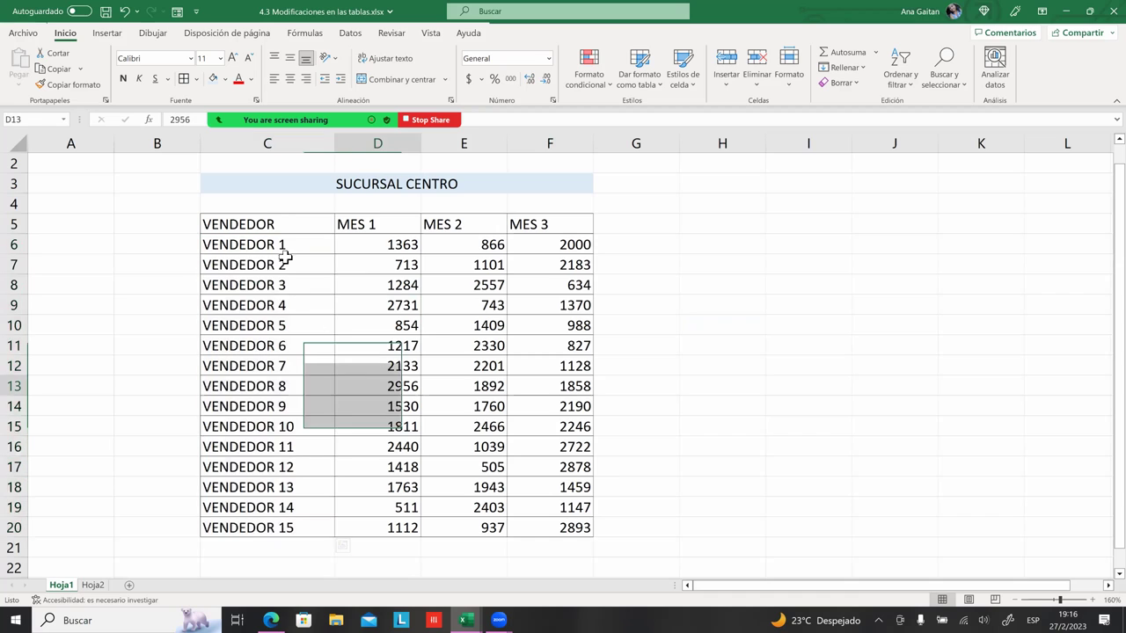
{"action": "left_click", "coordinate": [267, 406]}
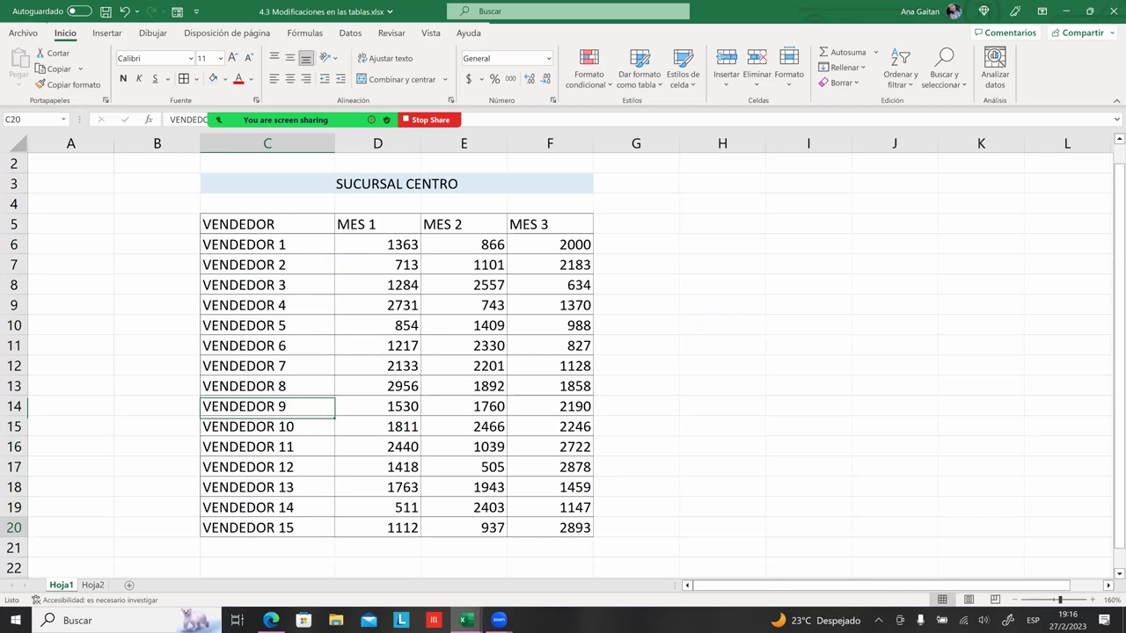
{"action": "left_click", "coordinate": [391, 246]}
{"action": "key", "text": "ctrl+shift+End"}
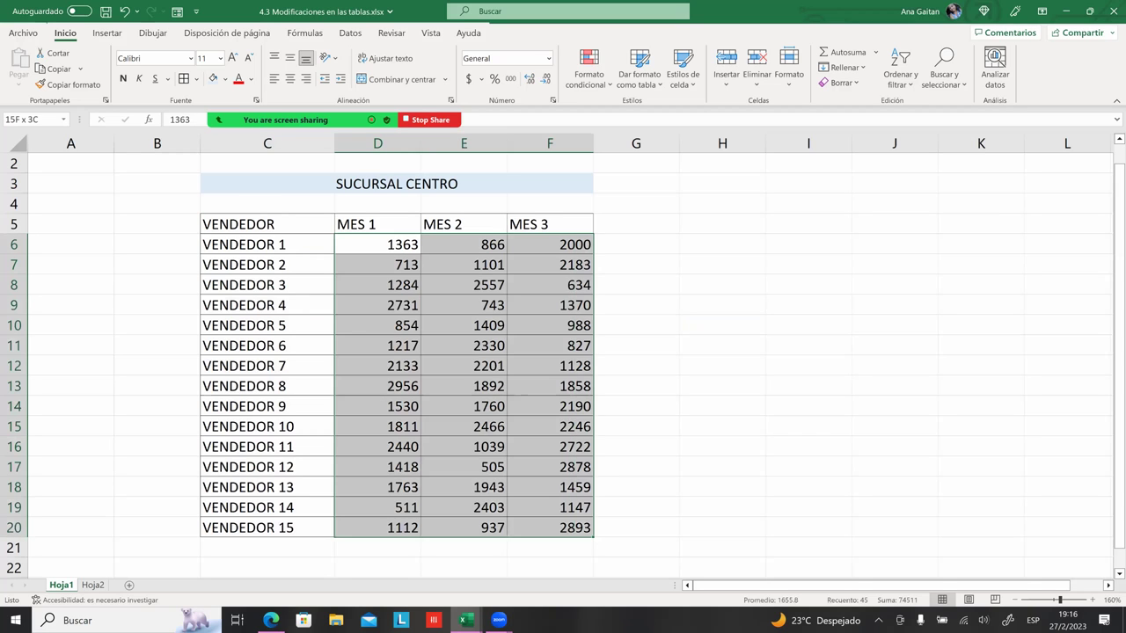
{"action": "left_click", "coordinate": [550, 446]}
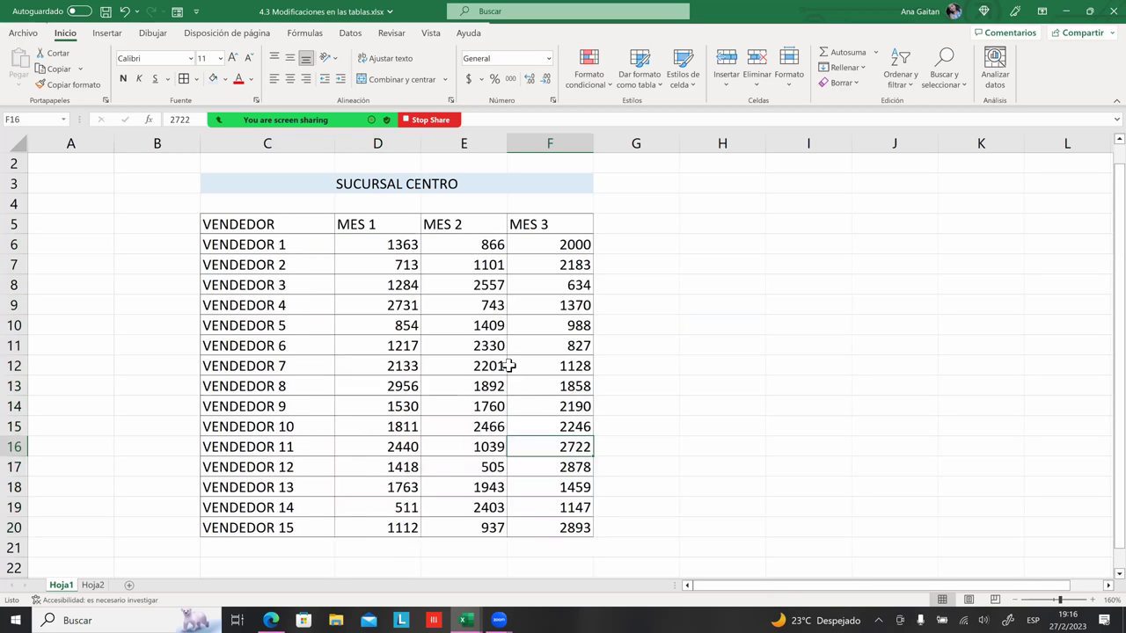
{"action": "left_click", "coordinate": [402, 247]}
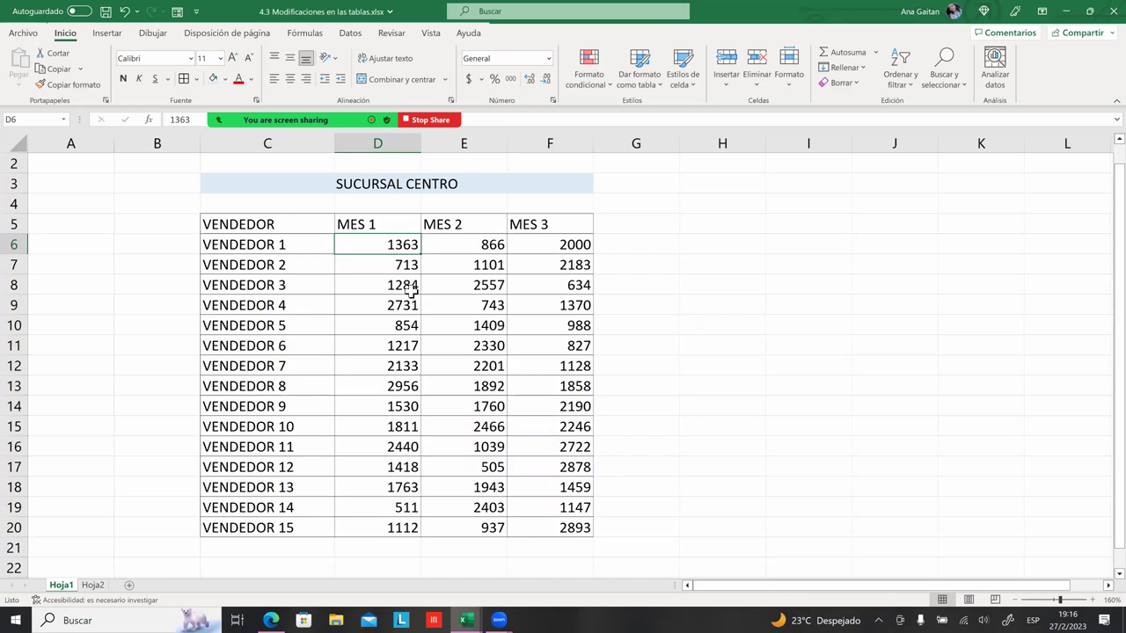
{"action": "left_click", "coordinate": [378, 467]}
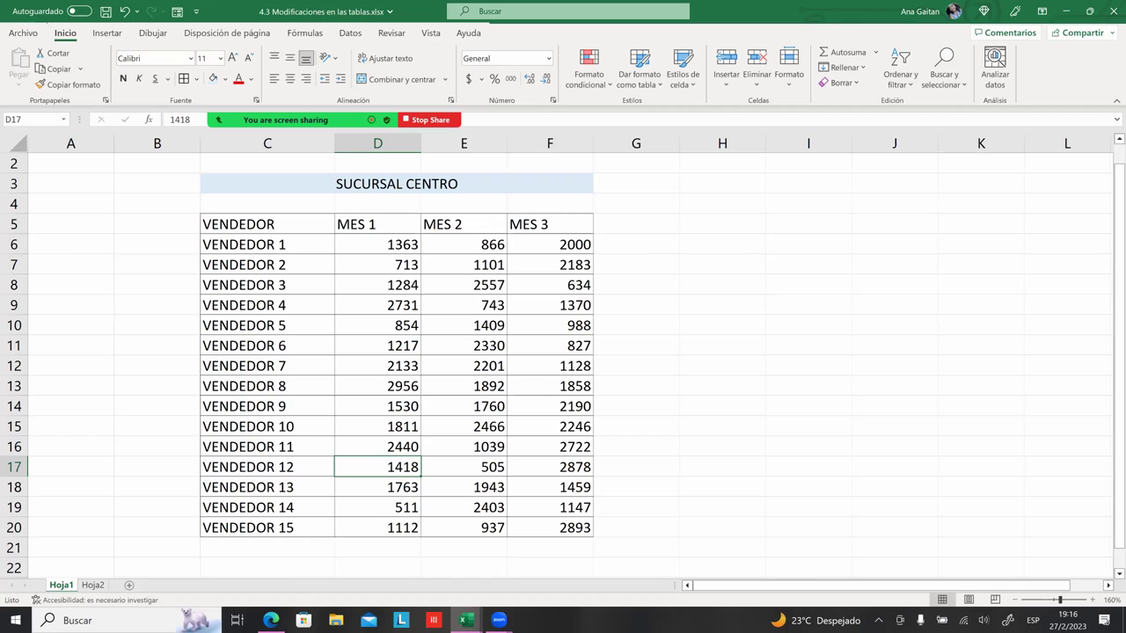
{"action": "key", "text": "F3"}
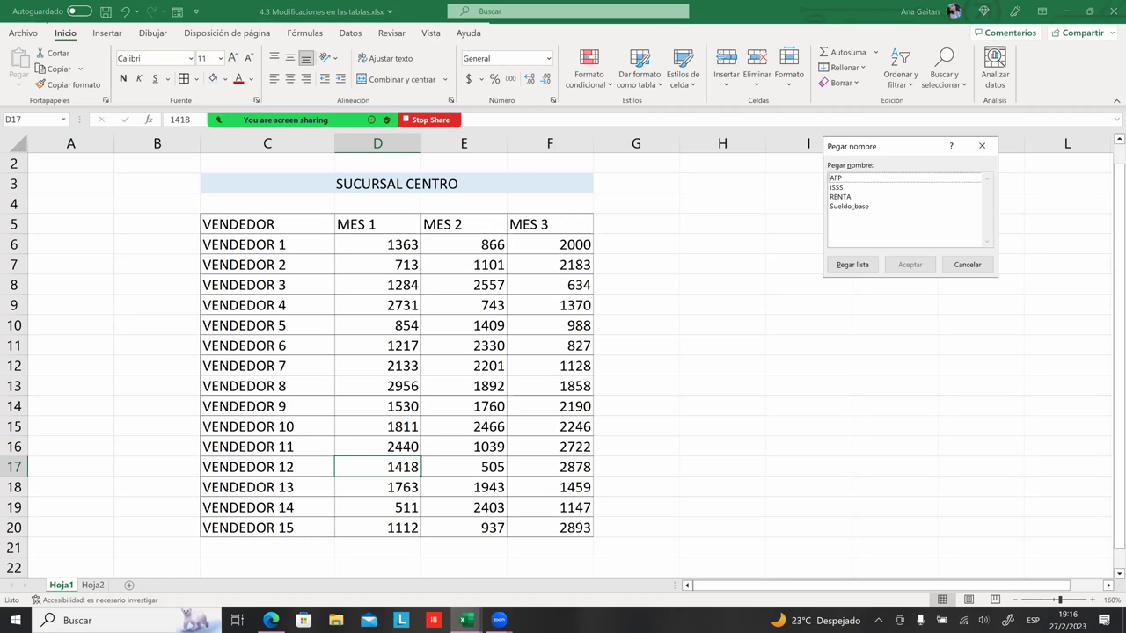
{"action": "key", "text": "Escape"}
{"action": "left_click", "coordinate": [615, 320]}
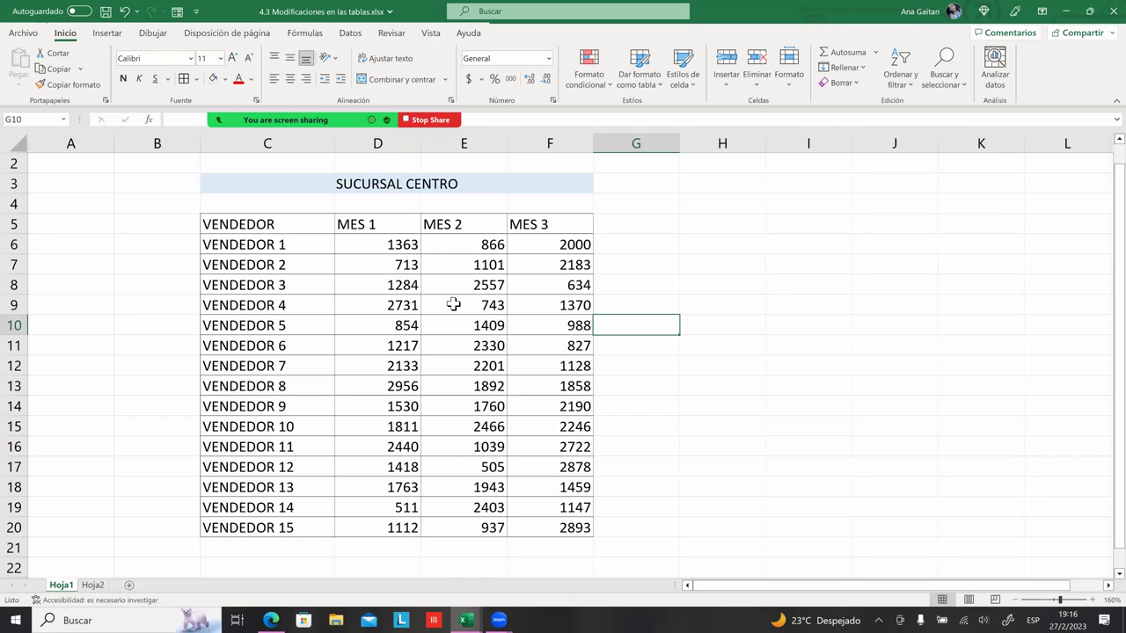
{"action": "left_click", "coordinate": [410, 252]}
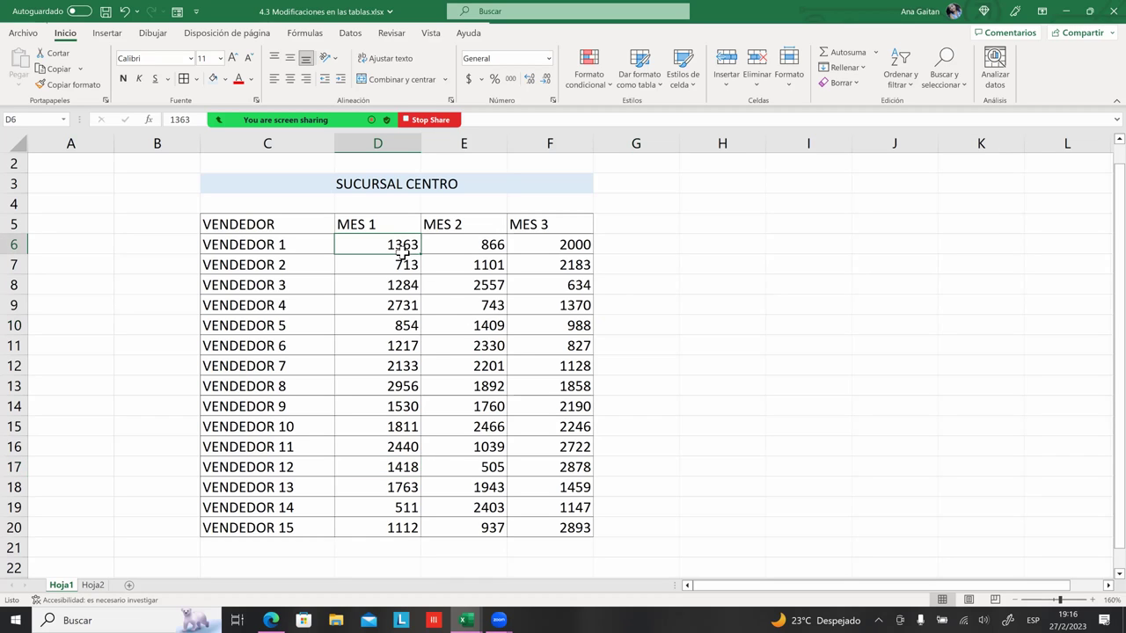
{"action": "left_click", "coordinate": [609, 260]}
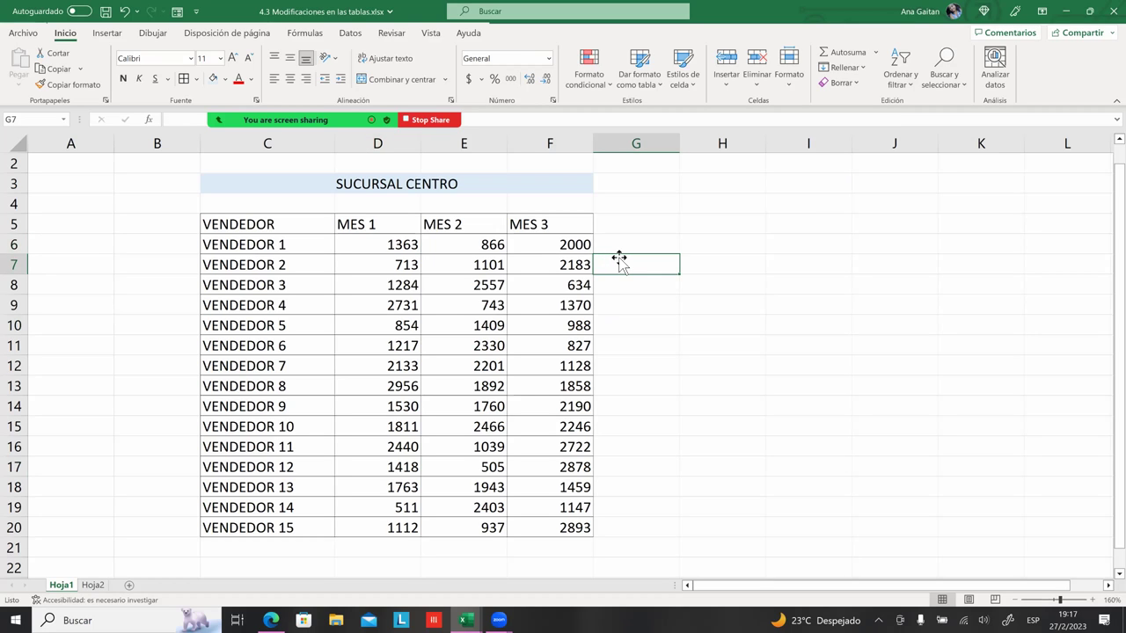
{"action": "left_click", "coordinate": [565, 270]}
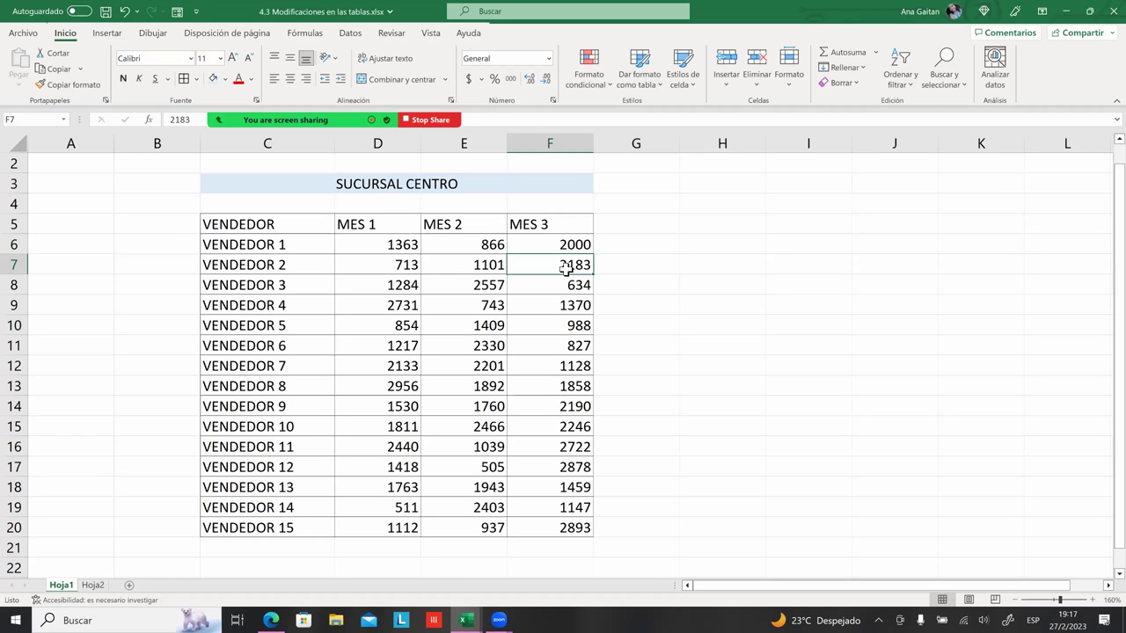
{"action": "mouse_move", "coordinate": [492, 268]}
{"action": "left_mouse_down"}
{"action": "mouse_move", "coordinate": [549, 397]}
{"action": "mouse_move", "coordinate": [554, 527]}
{"action": "left_mouse_up"}
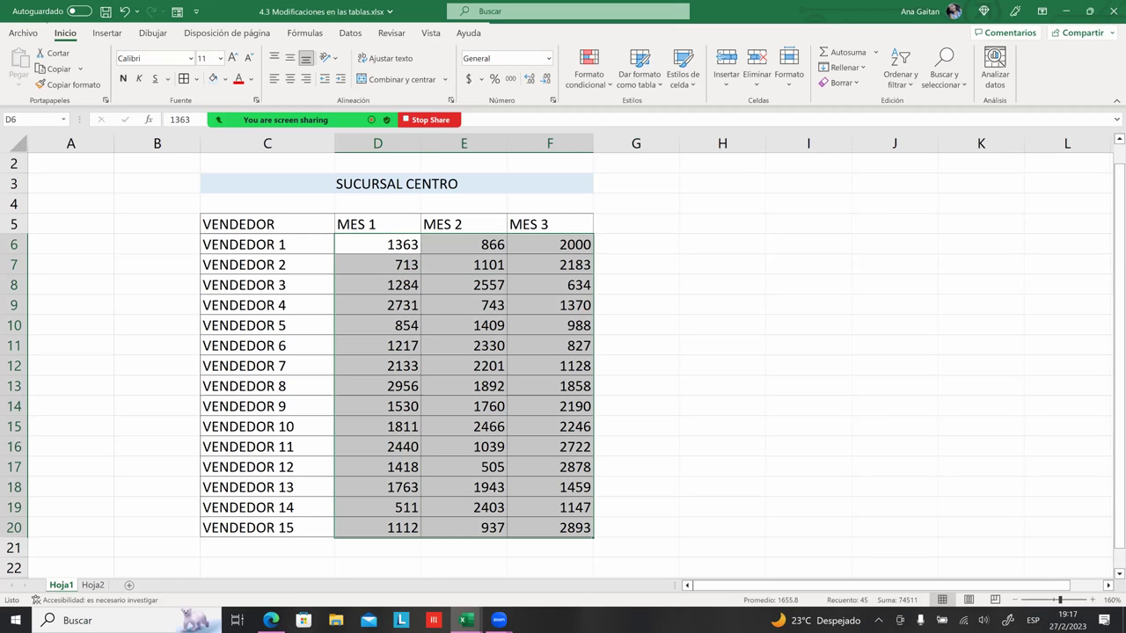
{"action": "left_click", "coordinate": [400, 247]}
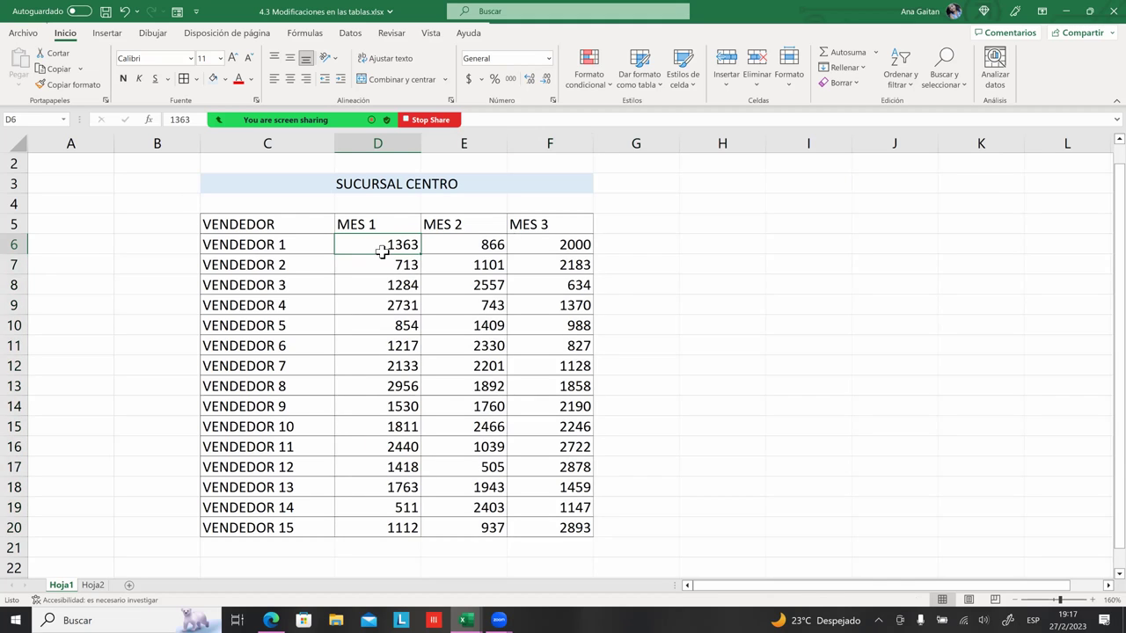
- Apply Contabilidad ($) format to the D6:F20 sales figures, e.g. $ 1,363.00
{"action": "right_click", "coordinate": [385, 252]}
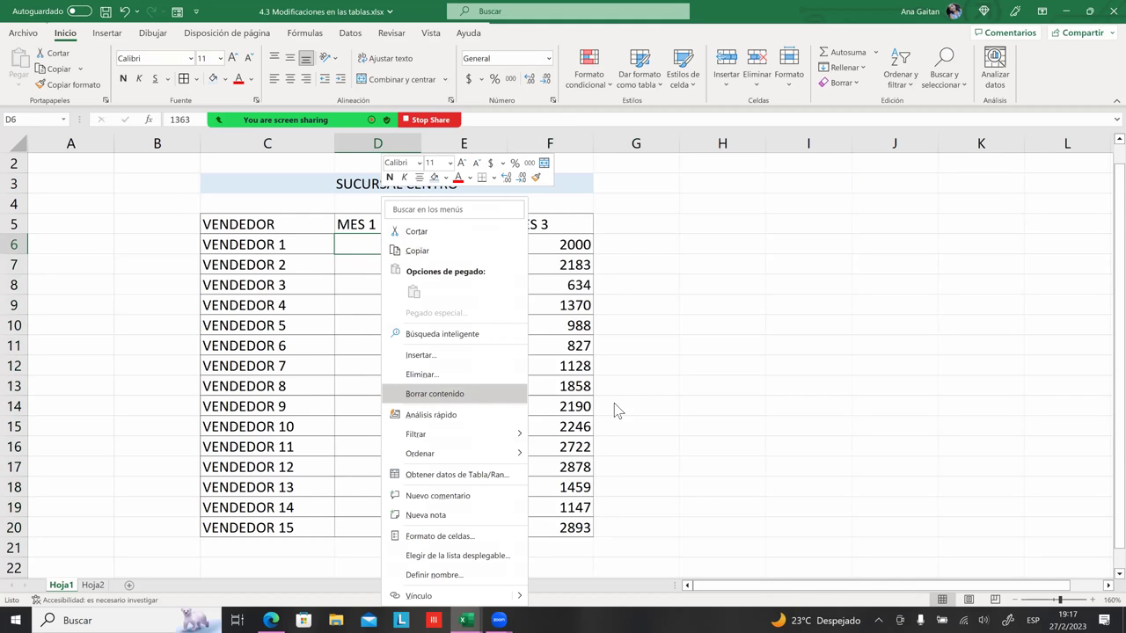
{"action": "left_click", "coordinate": [677, 398]}
{"action": "left_click", "coordinate": [485, 367]}
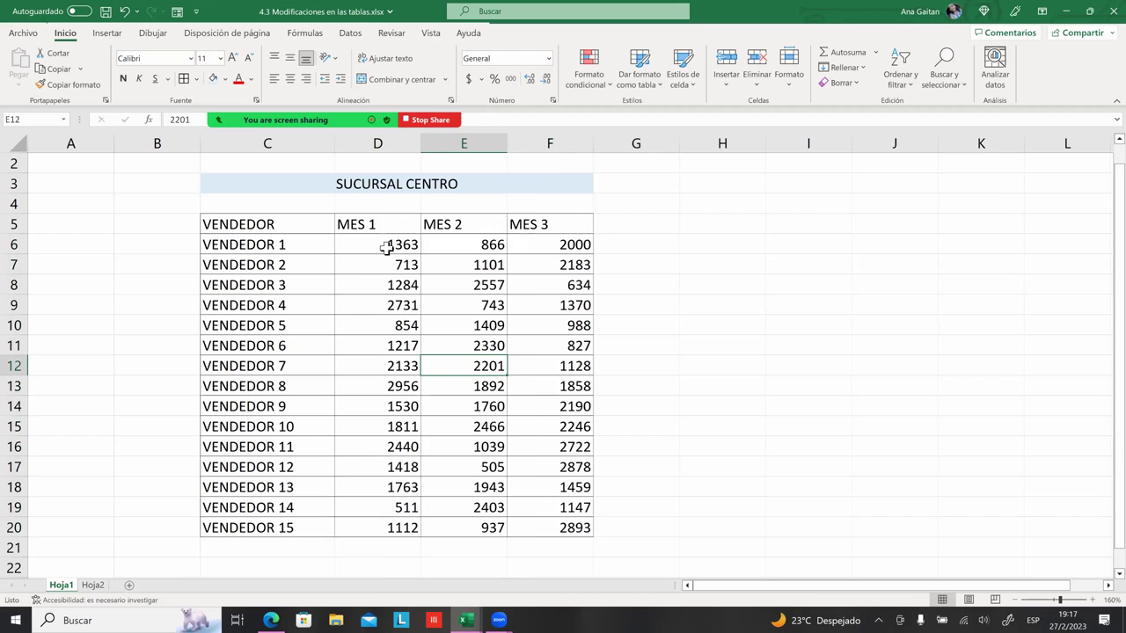
{"action": "left_click", "coordinate": [384, 246]}
{"action": "left_click_drag", "start_coordinate": [396, 246], "coordinate": [563, 528]}
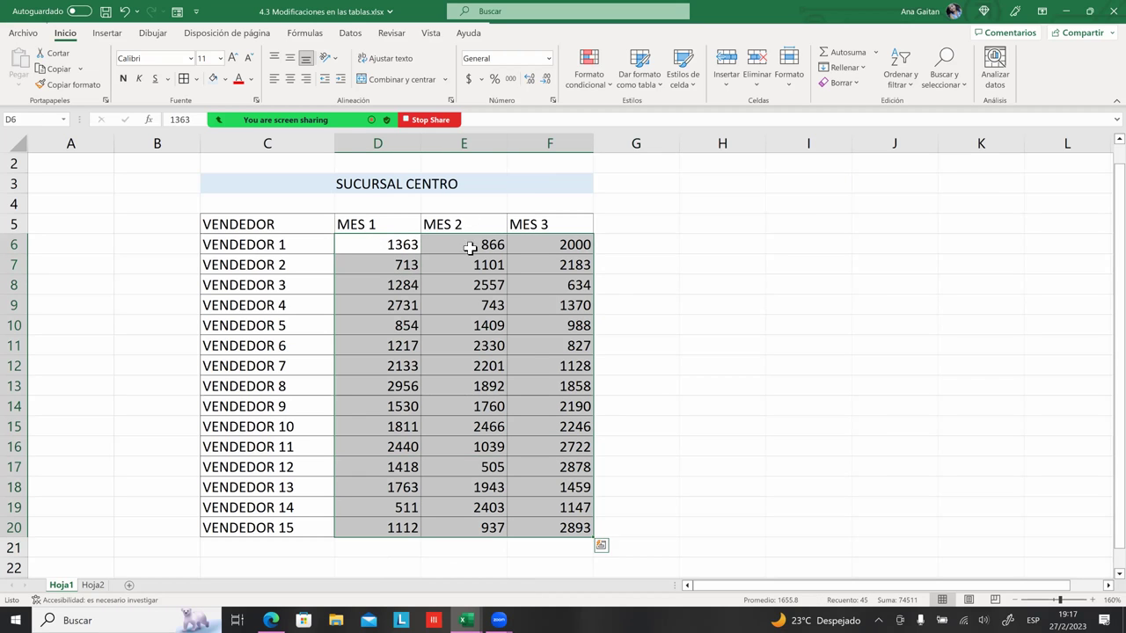
{"action": "left_click", "coordinate": [469, 79]}
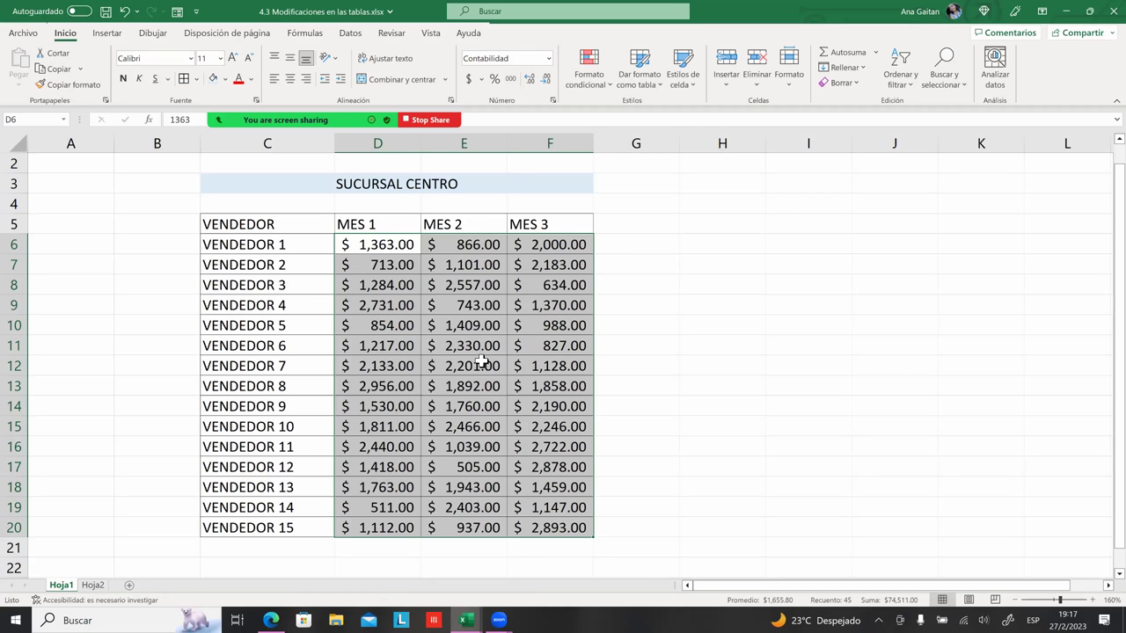
{"action": "left_click", "coordinate": [383, 264]}
{"action": "left_click", "coordinate": [383, 247]}
- Try Ctrl+N for a new blank workbook, then move to empty cell G11 beside the table
{"action": "scroll", "coordinate": [733, 407], "scroll_direction": "down", "scroll_amount": 2}
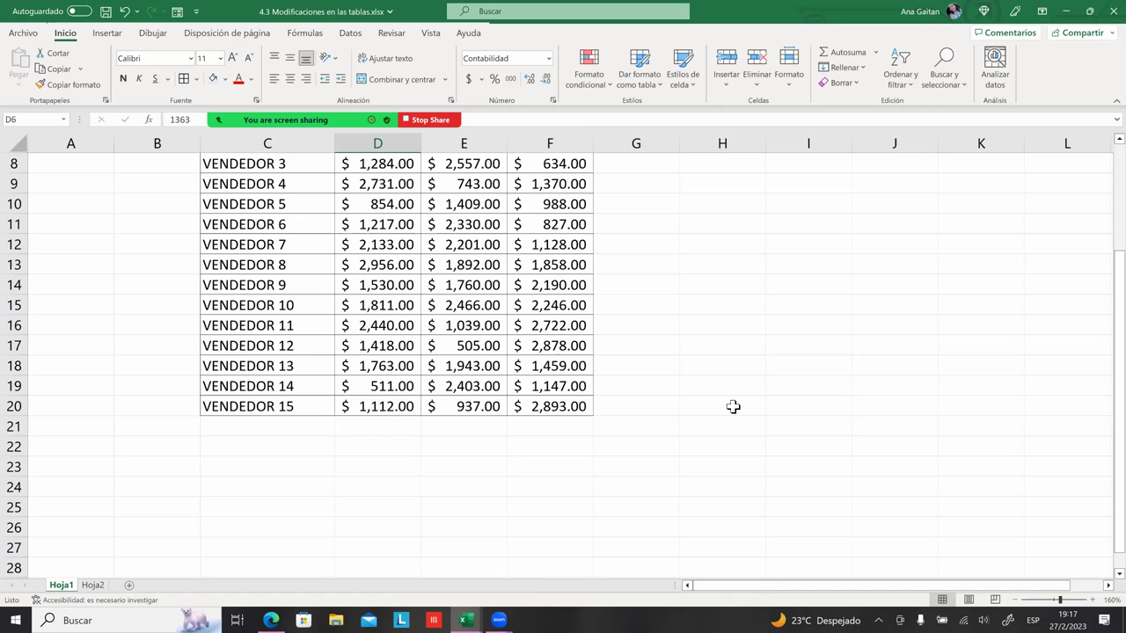
{"action": "scroll", "coordinate": [734, 407], "scroll_direction": "up", "scroll_amount": 1}
{"action": "scroll", "coordinate": [734, 408], "scroll_direction": "up", "scroll_amount": 1}
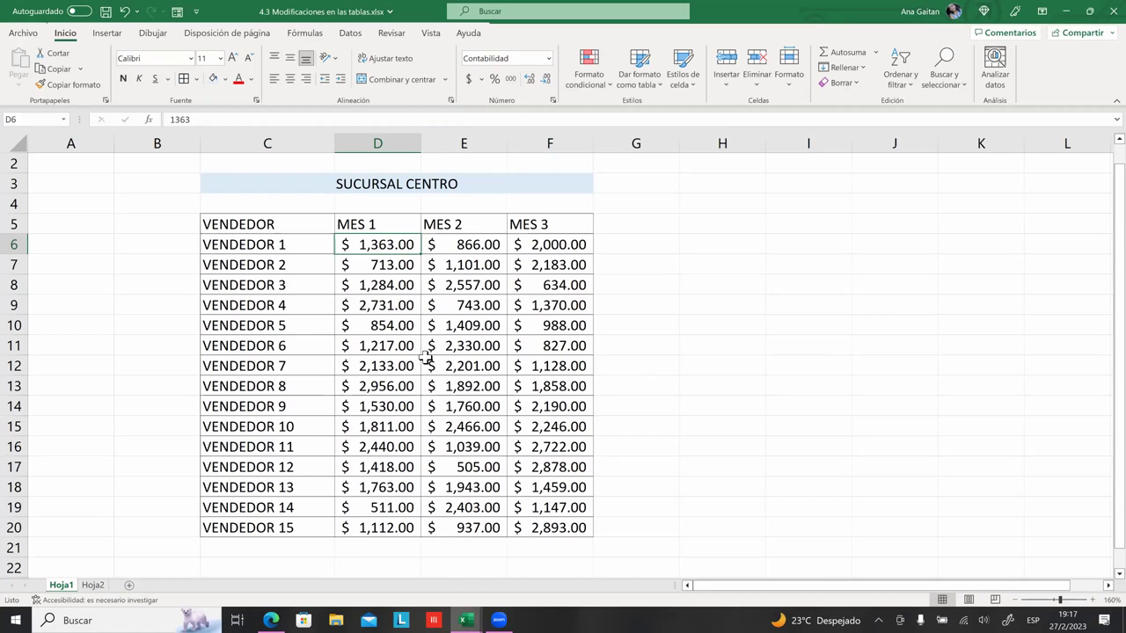
{"action": "key", "text": "ctrl+n"}
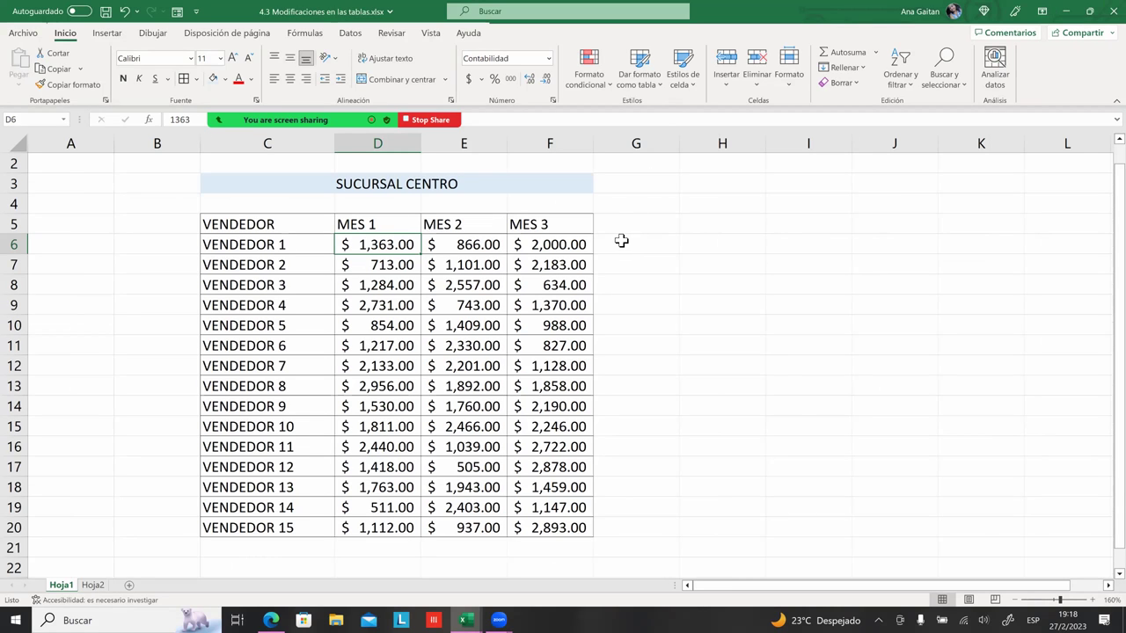
{"action": "key", "text": "Right"}
{"action": "key", "text": "Right"}
{"action": "key", "text": "Right"}
{"action": "key", "text": "Down"}
{"action": "key", "text": "Down"}
{"action": "key", "text": "Down"}
{"action": "key", "text": "Down"}
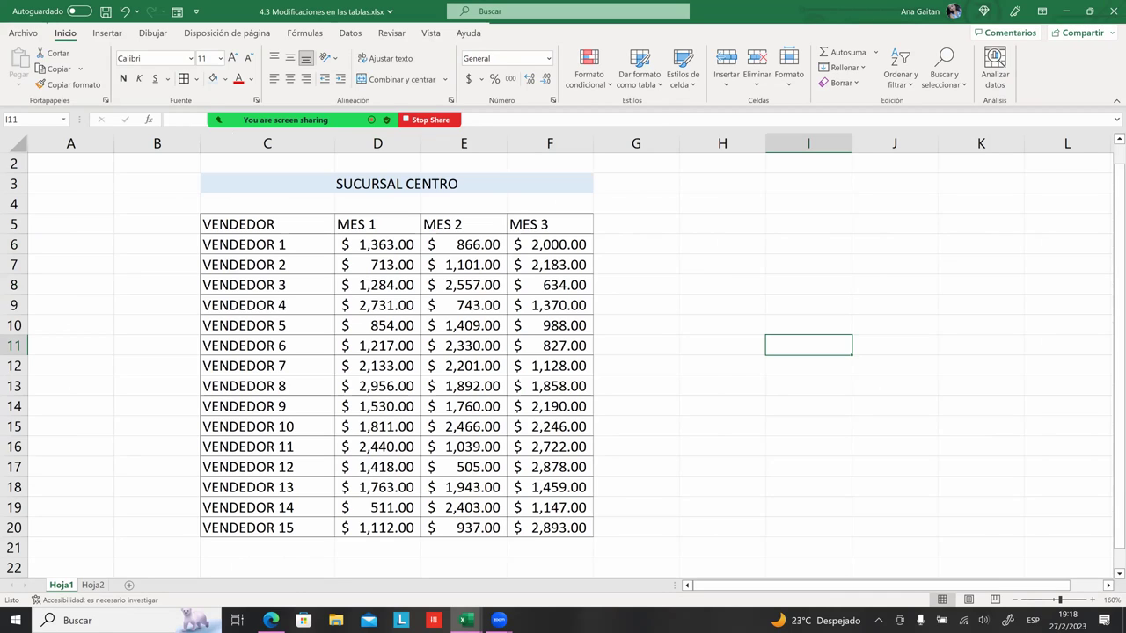
{"action": "left_click", "coordinate": [657, 342]}
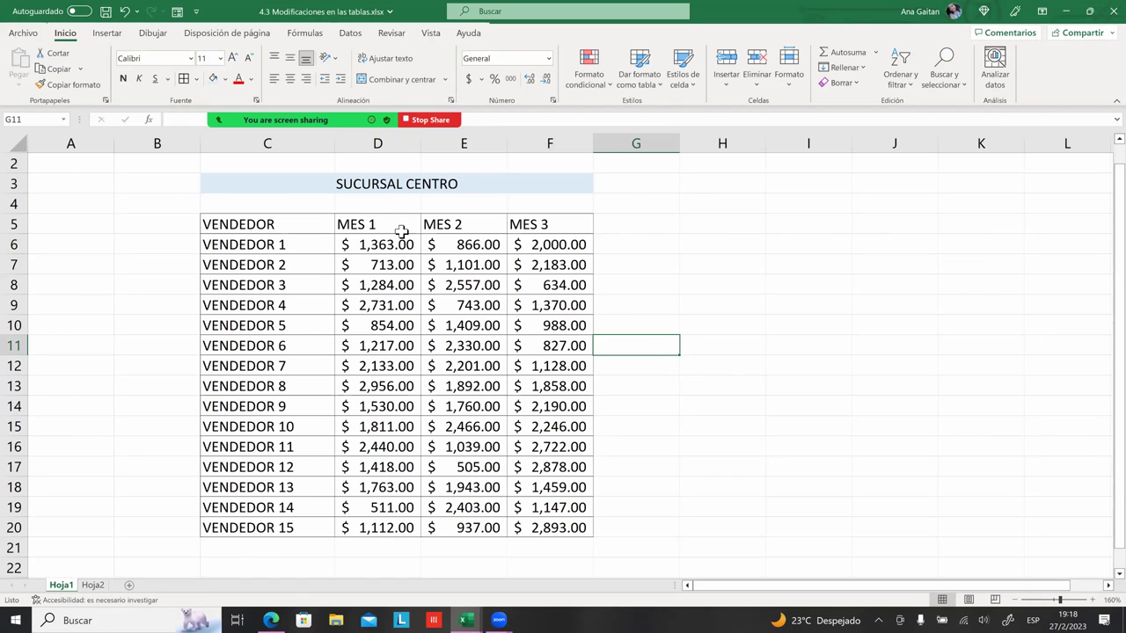
- Use Ctrl+T from cell D6 to bring up Crear tabla for $C$5:$F$20
{"action": "left_click", "coordinate": [400, 234]}
{"action": "key", "text": "ctrl+t"}
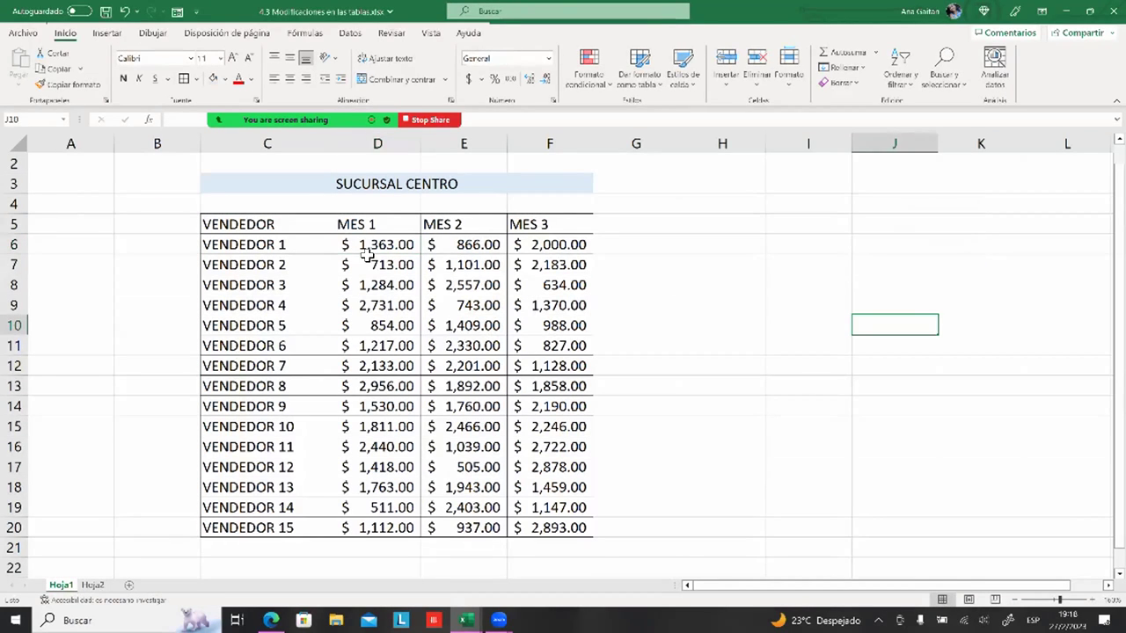
{"action": "left_click", "coordinate": [376, 247]}
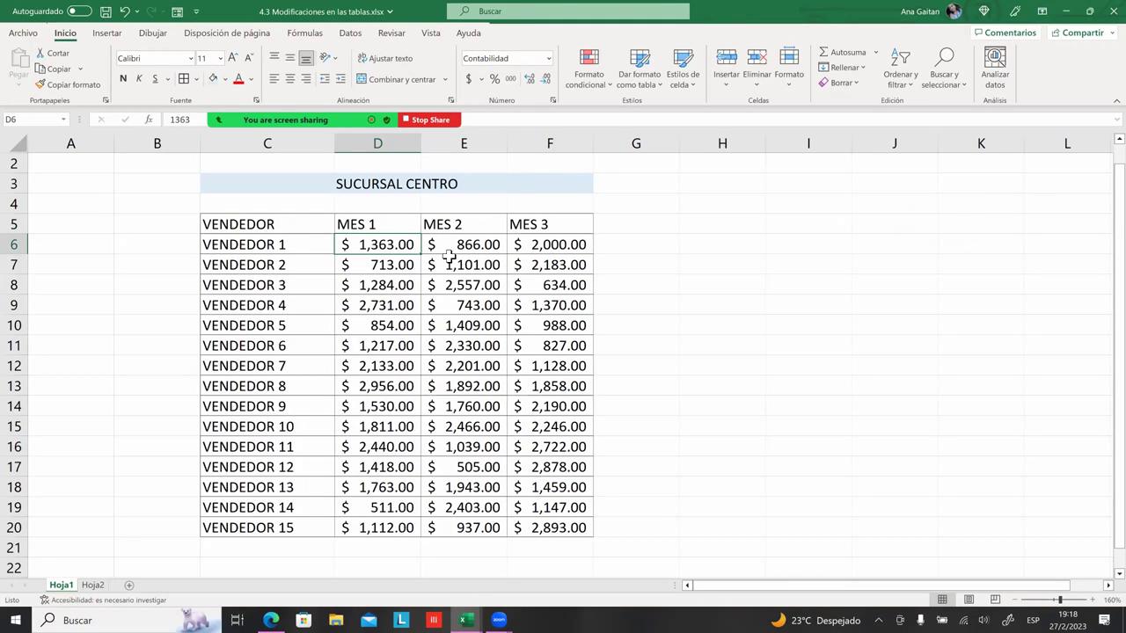
{"action": "key", "text": "ctrl+t"}
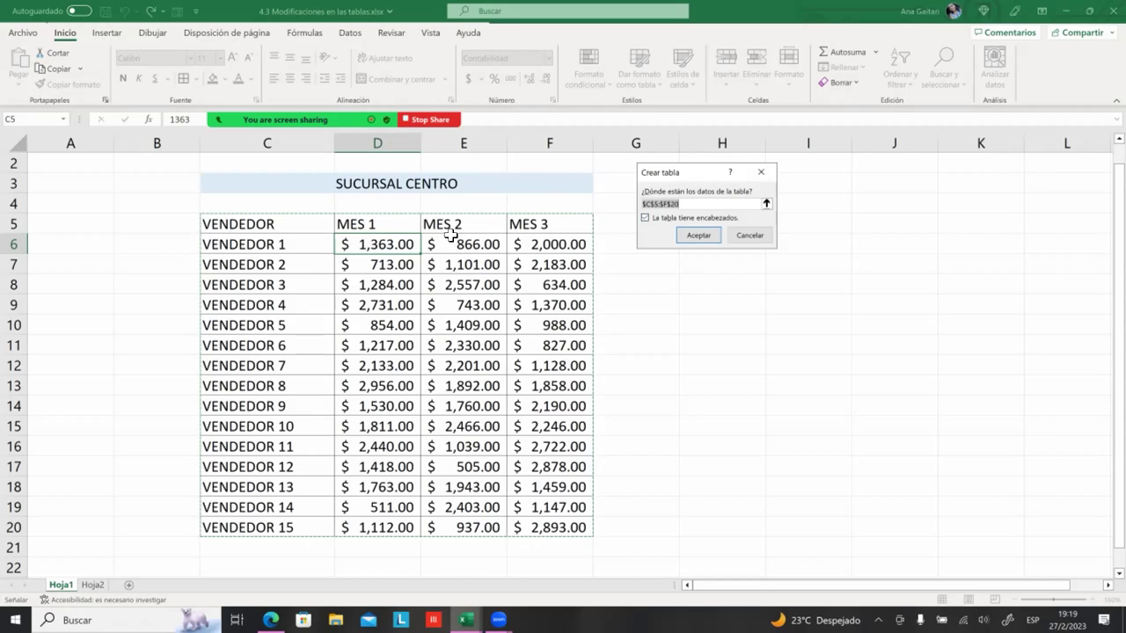
- Confirm Crear tabla with headers, making C5:F20 the banded table Tabla6
{"action": "left_click", "coordinate": [698, 235]}
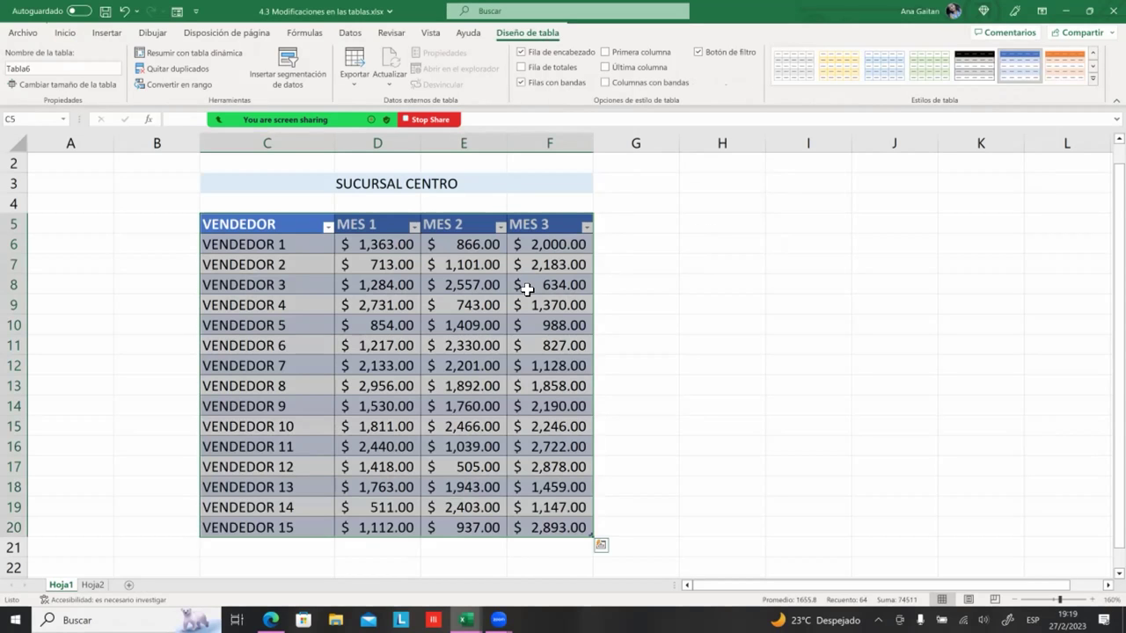
{"action": "left_click_drag", "start_coordinate": [526, 286], "coordinate": [466, 343]}
{"action": "left_click", "coordinate": [463, 305]}
{"action": "left_click", "coordinate": [359, 344]}
{"action": "left_click", "coordinate": [327, 342]}
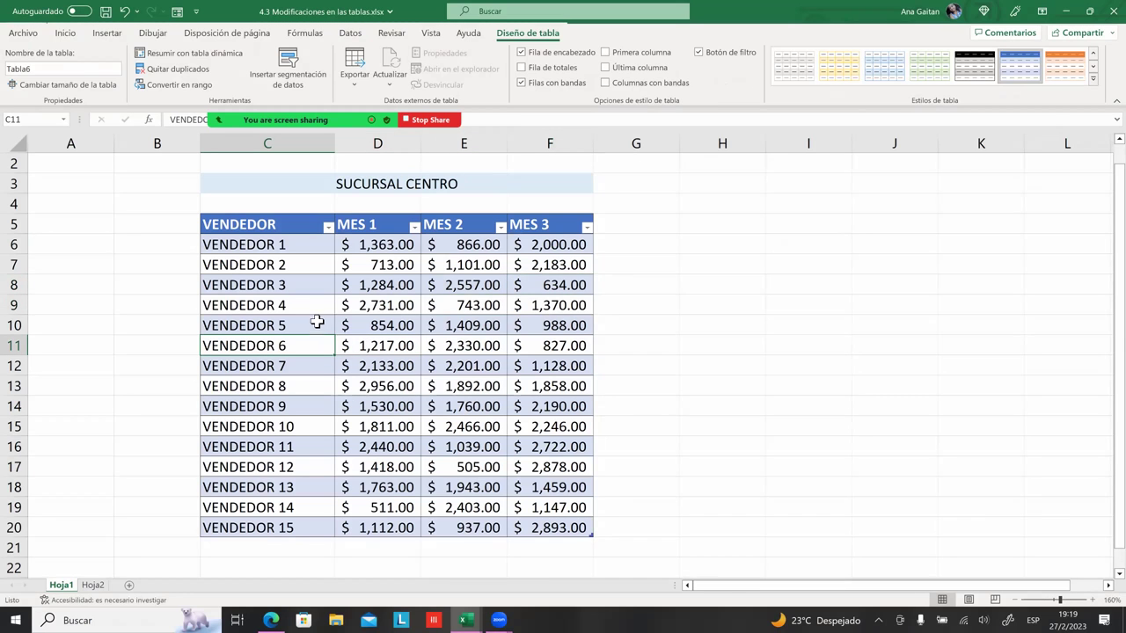
- Select cells inside Tabla6 such as E9 and E13, and empty cell H4 outside it
{"action": "scroll", "coordinate": [449, 356], "scroll_direction": "up", "scroll_amount": 1}
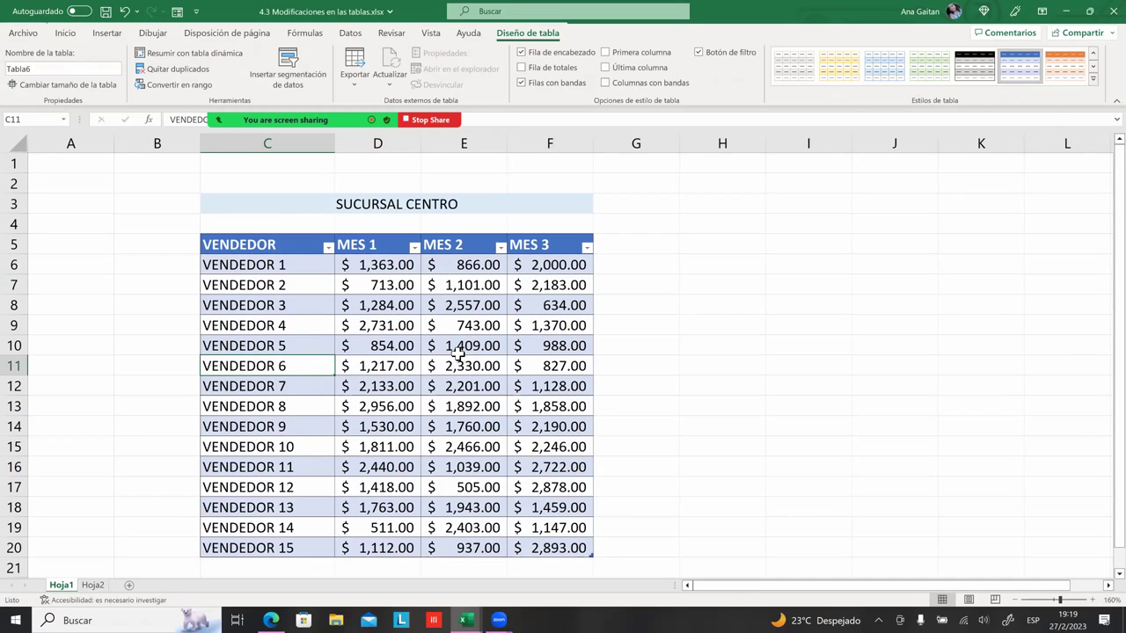
{"action": "scroll", "coordinate": [457, 351], "scroll_direction": "down", "scroll_amount": 2}
{"action": "left_click", "coordinate": [468, 342]}
{"action": "scroll", "coordinate": [466, 343], "scroll_direction": "up", "scroll_amount": 1}
{"action": "scroll", "coordinate": [465, 334], "scroll_direction": "down", "scroll_amount": 1}
{"action": "scroll", "coordinate": [466, 325], "scroll_direction": "up", "scroll_amount": 1}
{"action": "left_click", "coordinate": [467, 322]}
{"action": "left_click", "coordinate": [693, 223]}
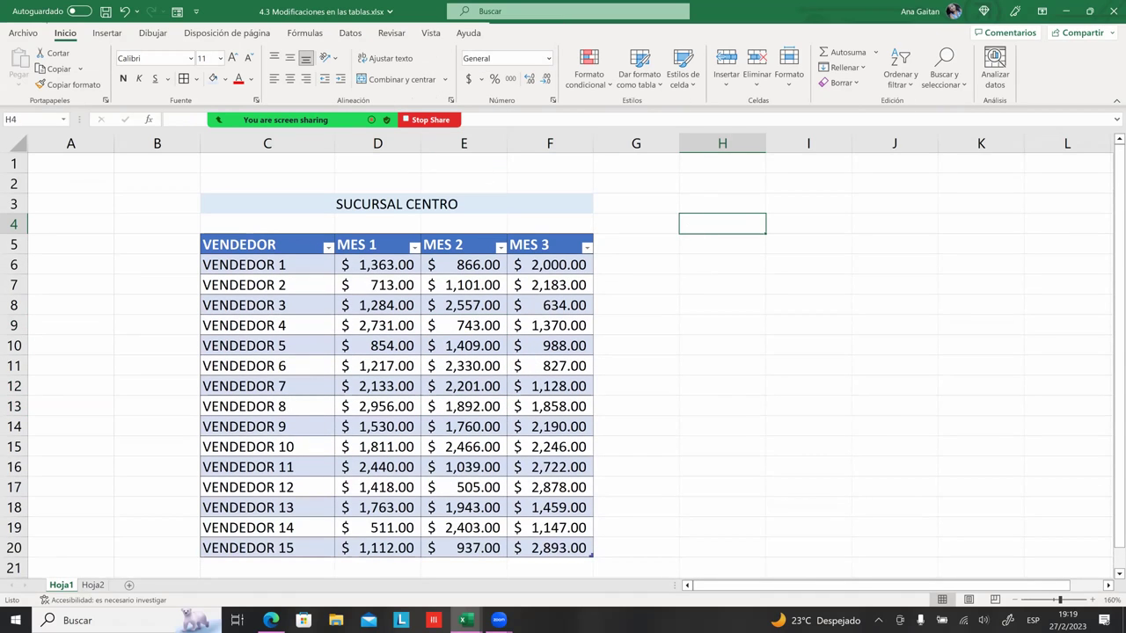
{"action": "left_click", "coordinate": [567, 284]}
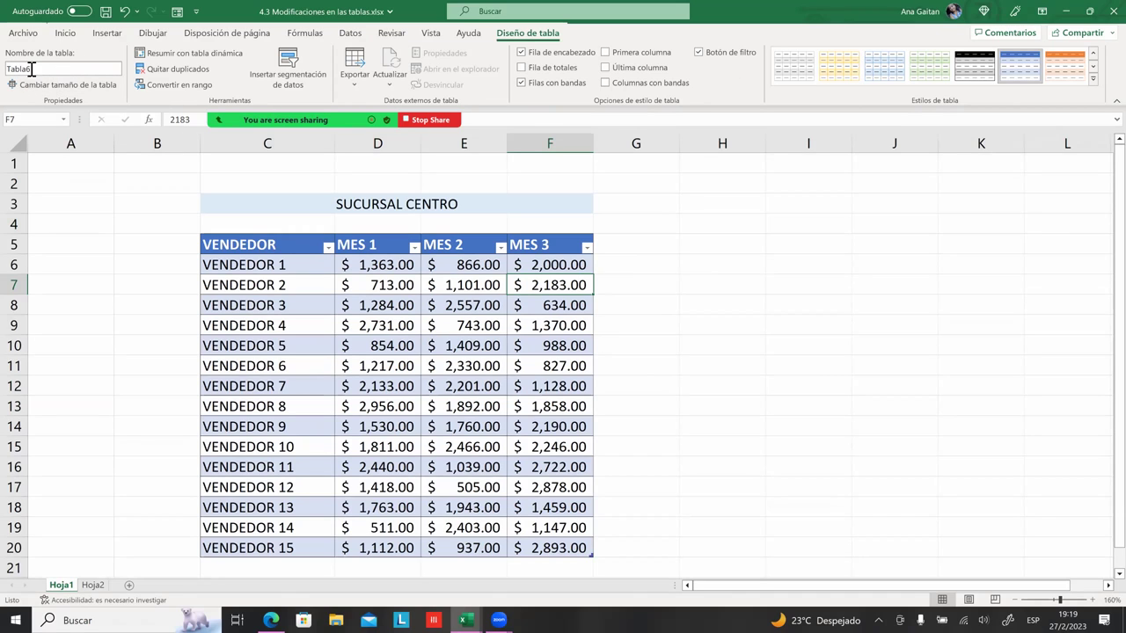
- Replace Tabla6 with SUCURSALCENTRO in the Nombre de la tabla box on Diseño de tabla
{"action": "left_click", "coordinate": [41, 70]}
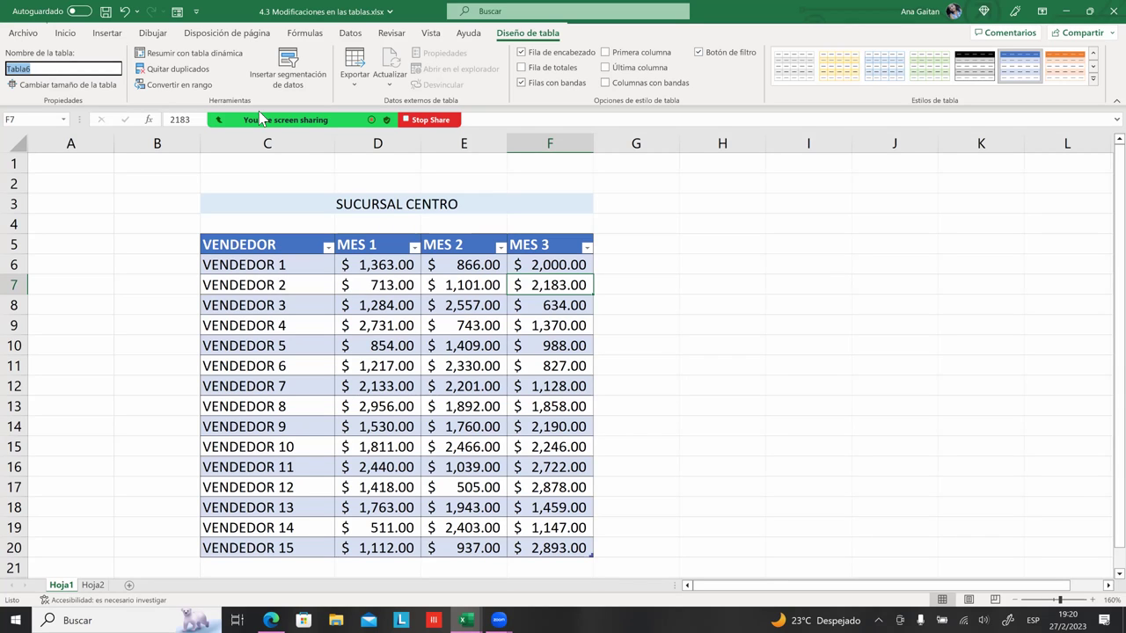
{"action": "left_click", "coordinate": [85, 69]}
{"action": "key", "text": "BackSpace"}
{"action": "key", "text": "BackSpace"}
{"action": "key", "text": "BackSpace"}
{"action": "key", "text": "BackSpace"}
{"action": "key", "text": "BackSpace"}
{"action": "key", "text": "BackSpace"}
{"action": "type", "text": "SUCURSAL"}
{"action": "type", "text": "CE"}
{"action": "type", "text": "NTRO"}
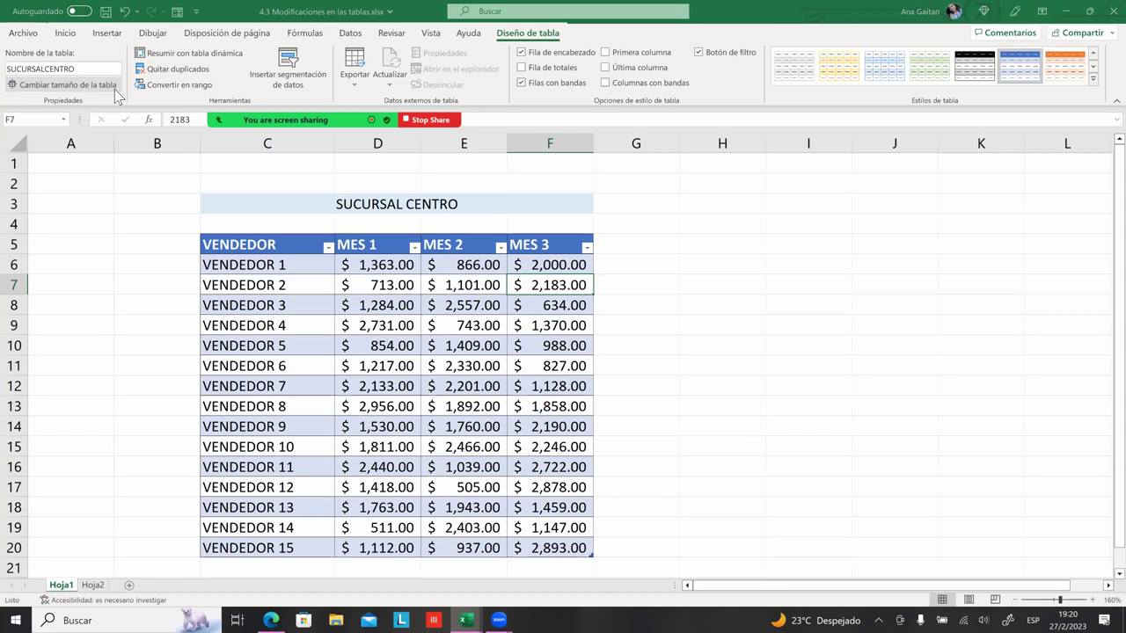
{"action": "left_click", "coordinate": [116, 89]}
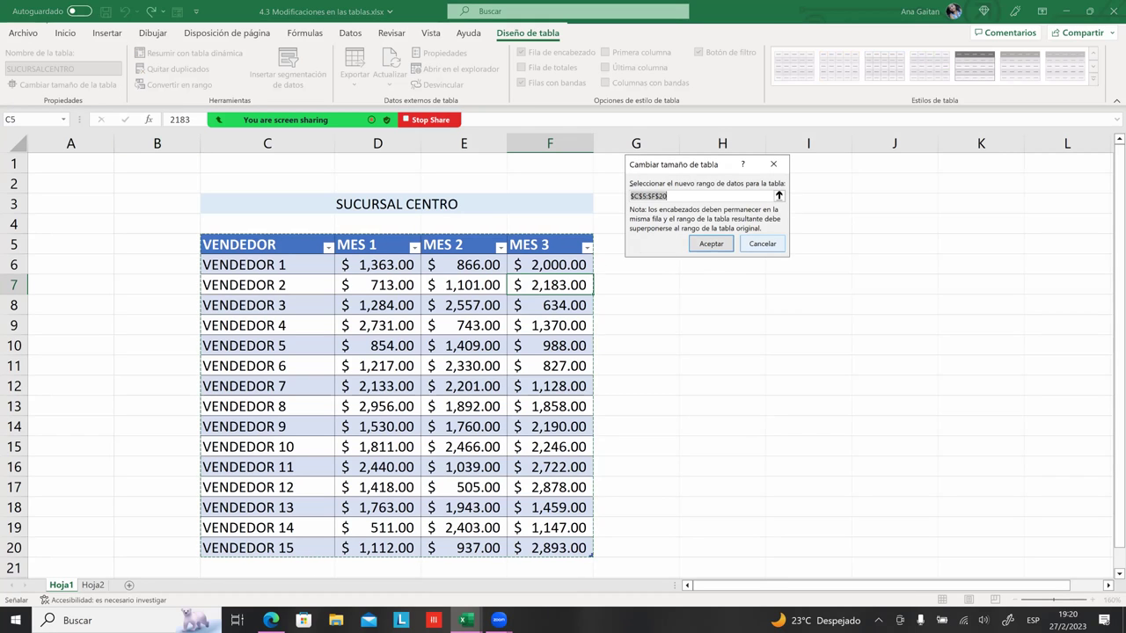
{"action": "left_click", "coordinate": [761, 244]}
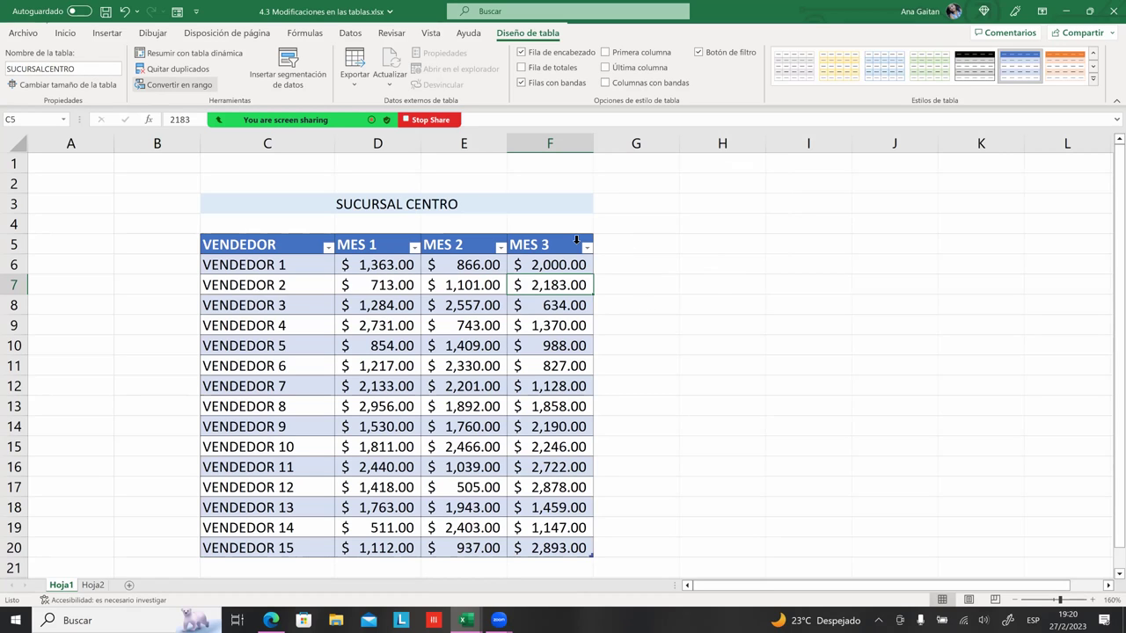
{"action": "key", "text": "Down"}
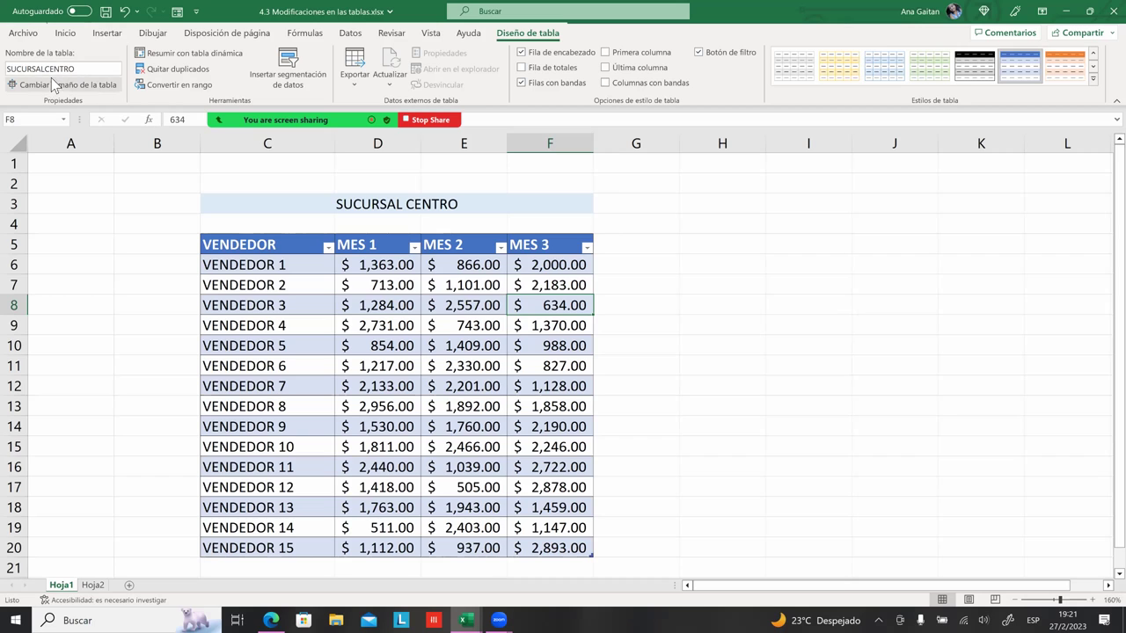
{"action": "left_click", "coordinate": [722, 446]}
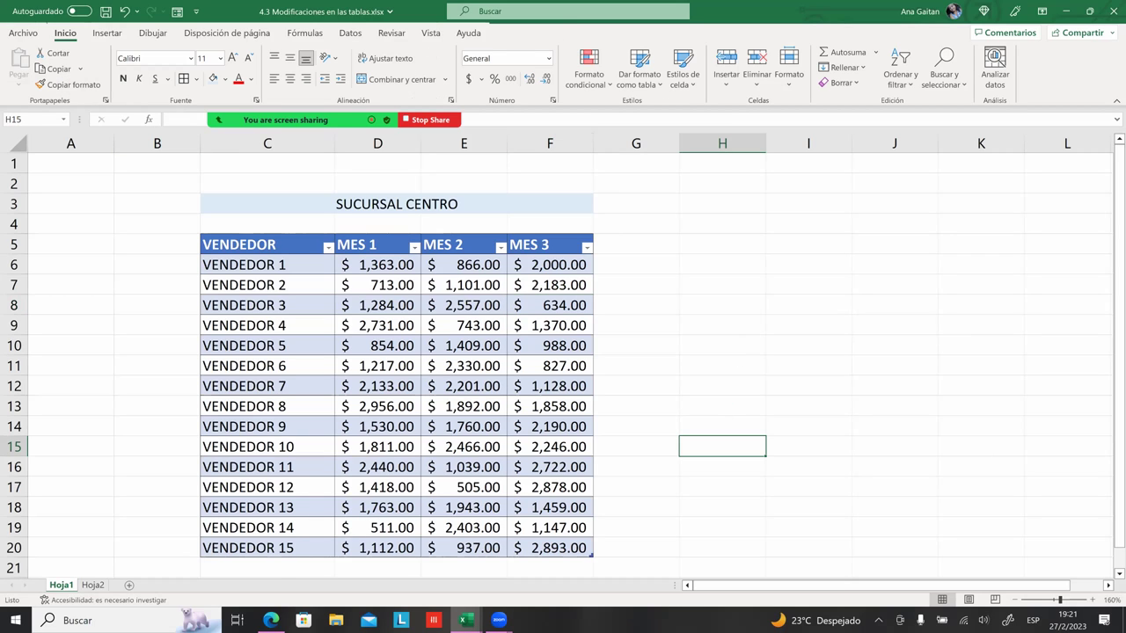
{"action": "left_click", "coordinate": [980, 305]}
{"action": "left_click", "coordinate": [980, 263]}
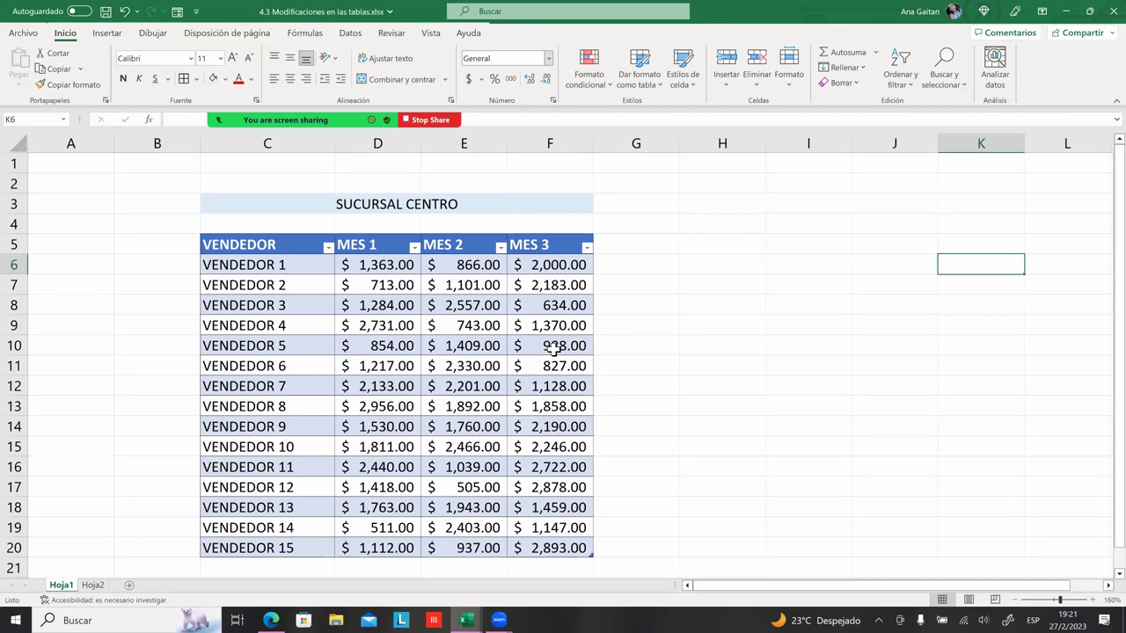
{"action": "left_click", "coordinate": [489, 354]}
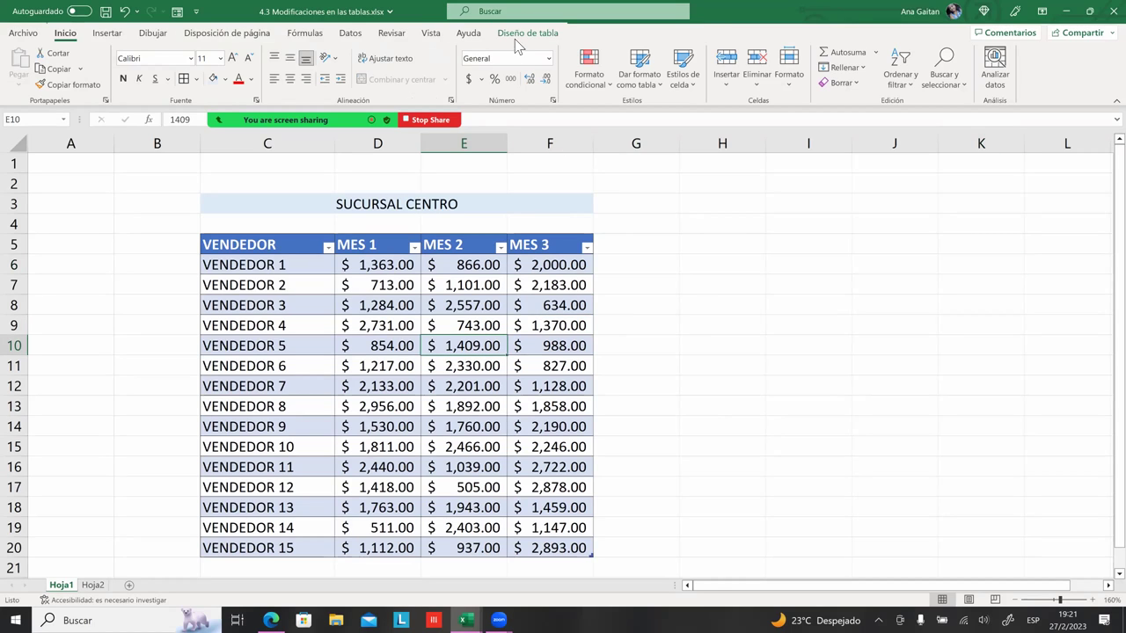
{"action": "left_click", "coordinate": [526, 33]}
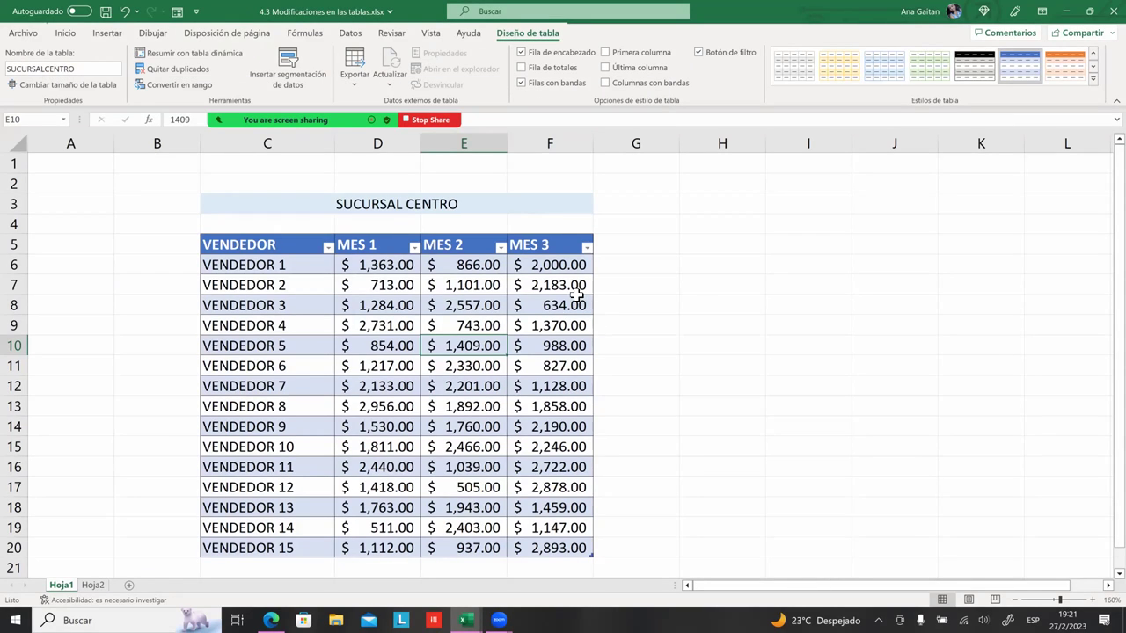
{"action": "left_click", "coordinate": [584, 321]}
{"action": "scroll", "coordinate": [677, 301], "scroll_direction": "down", "scroll_amount": 1}
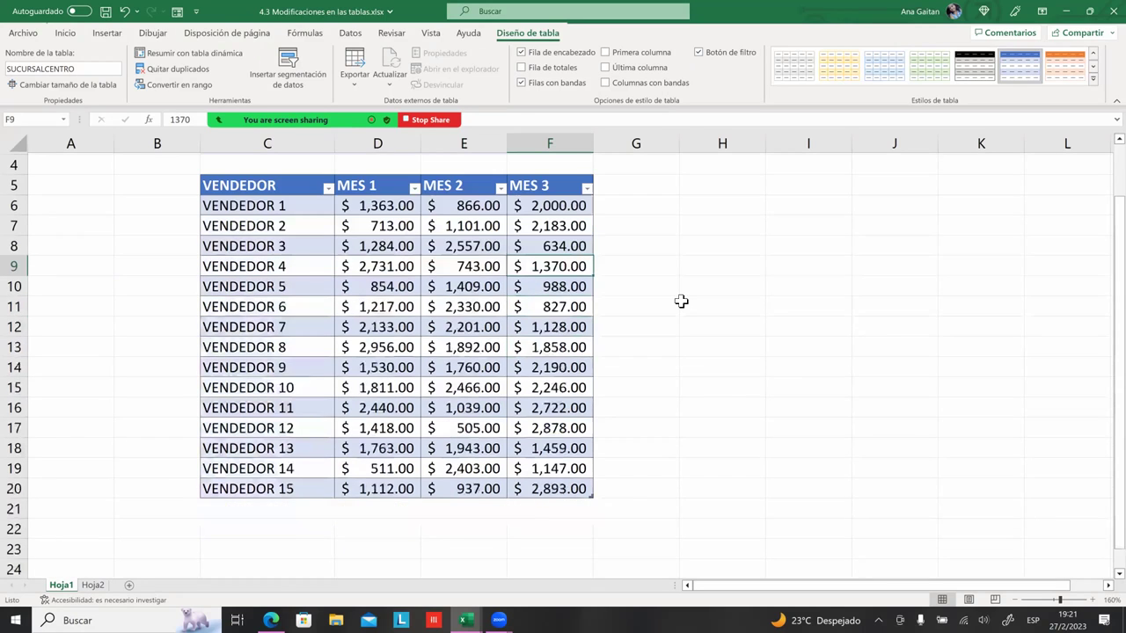
{"action": "scroll", "coordinate": [370, 185], "scroll_direction": "up", "scroll_amount": 1}
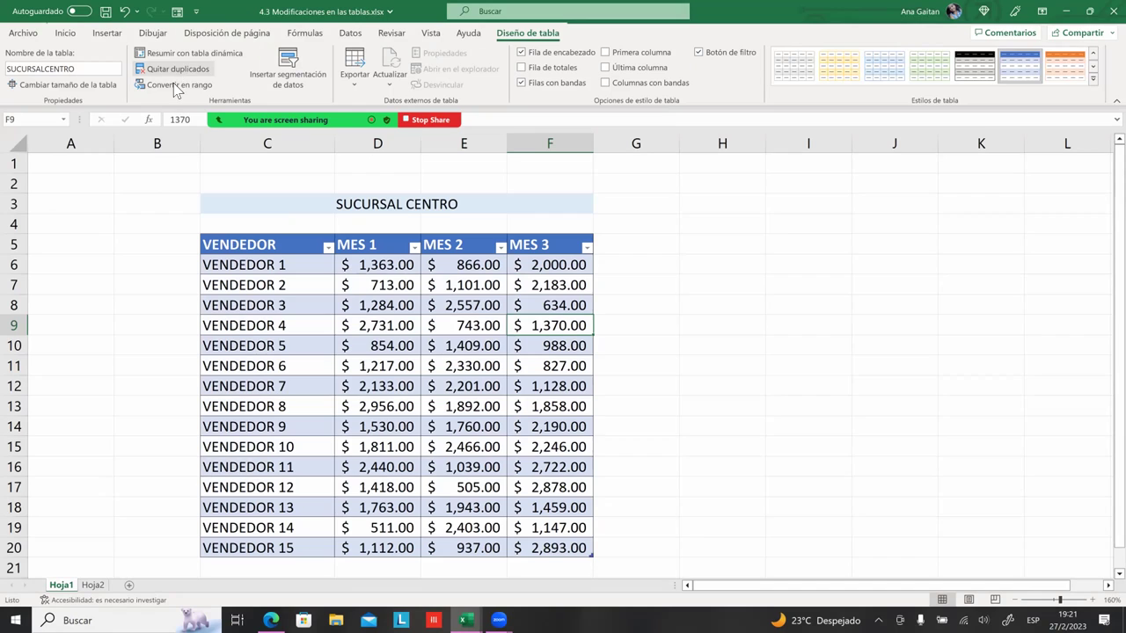
{"action": "left_click", "coordinate": [738, 303]}
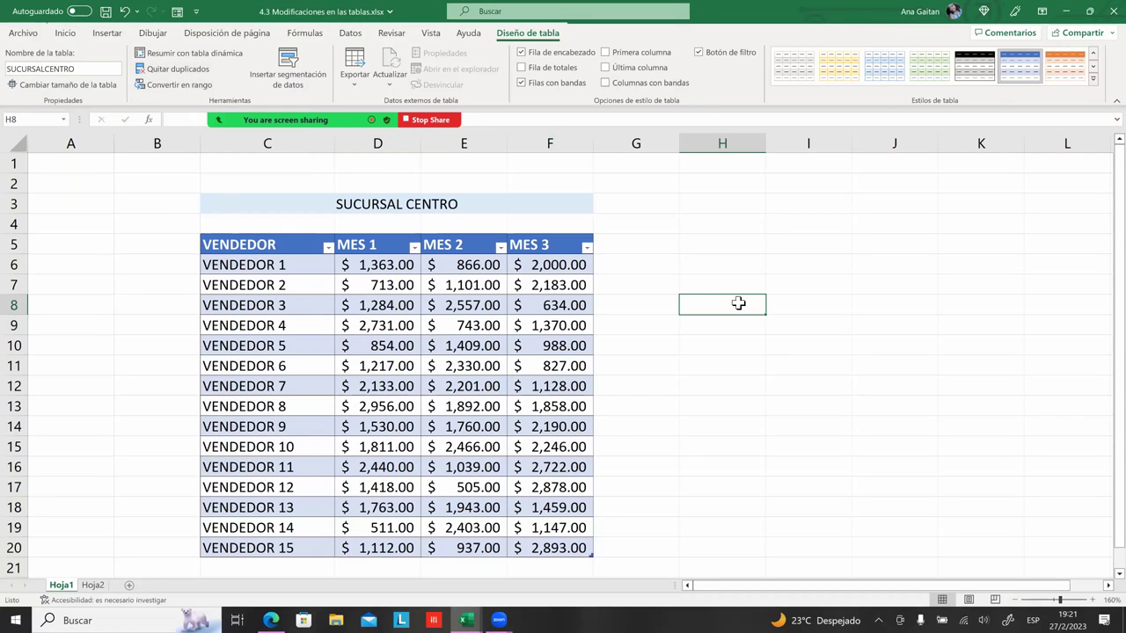
{"action": "left_click", "coordinate": [241, 263]}
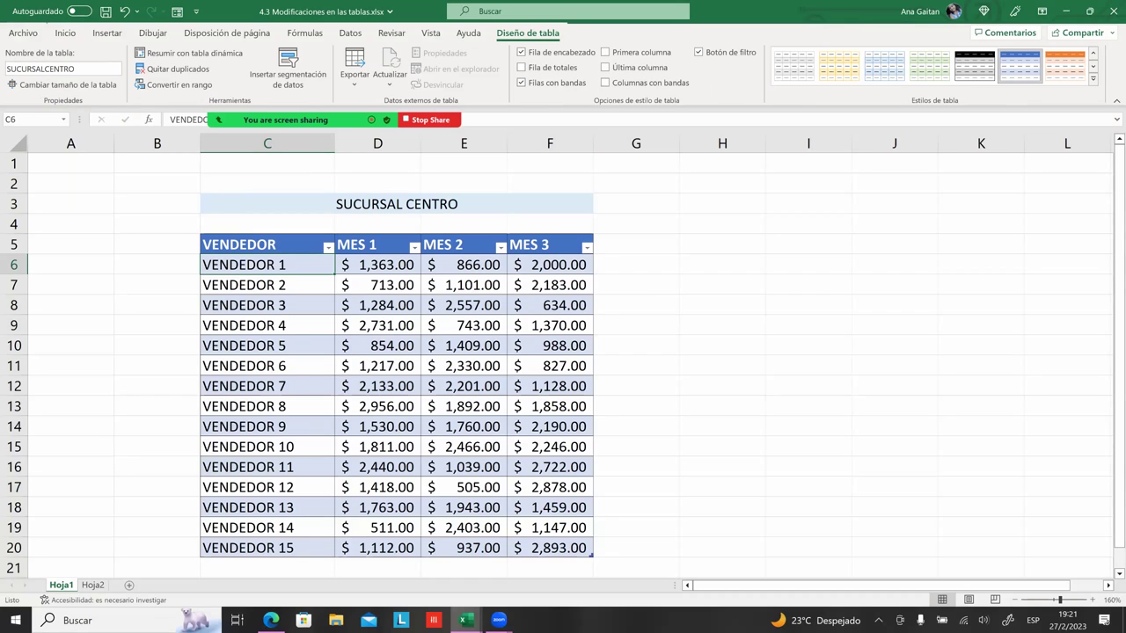
- Change VENDEDOR 10 in C15 and VENDEDOR 14 in C19 both to VENDEDOR 1
{"action": "key", "text": "ctrl+Down"}
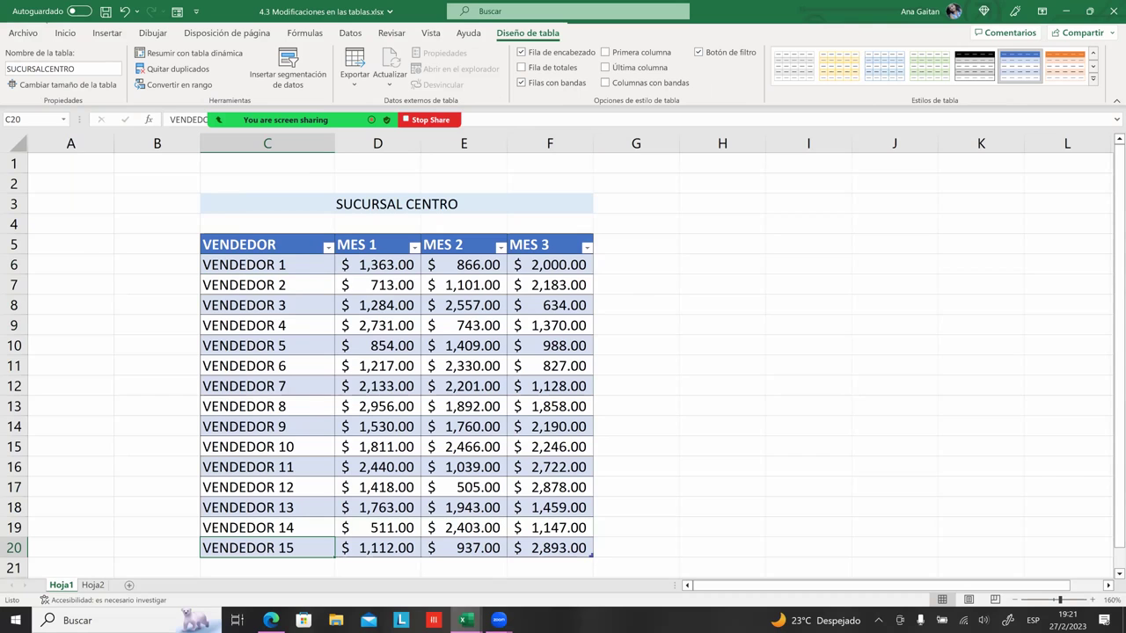
{"action": "left_click", "coordinate": [267, 447]}
{"action": "key", "text": "F2"}
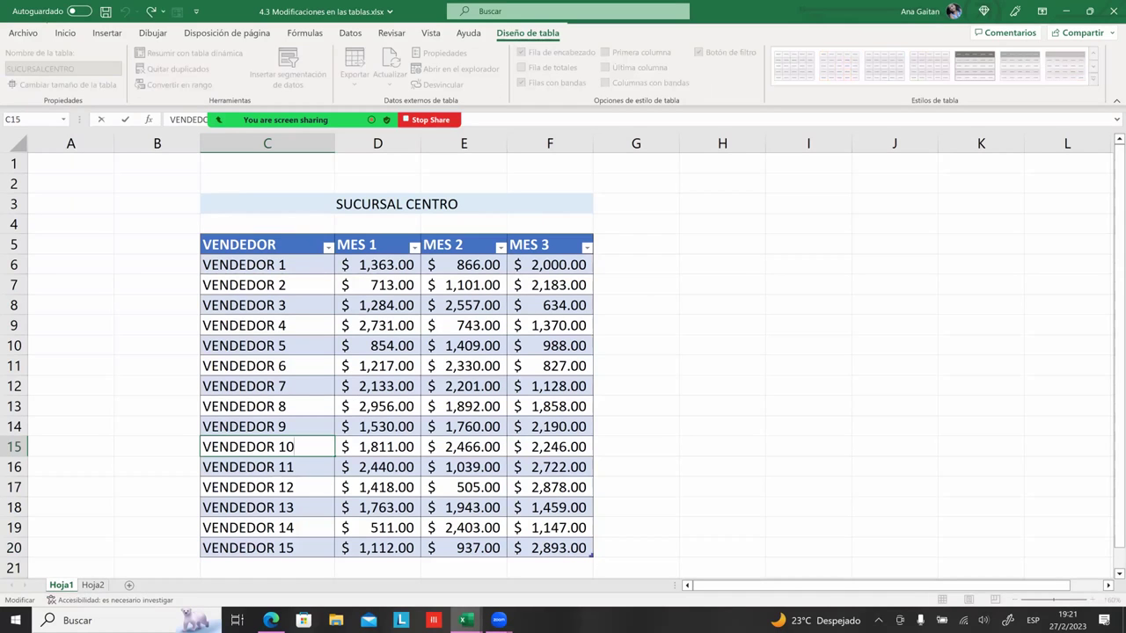
{"action": "key", "text": "BackSpace"}
{"action": "key", "text": "Return"}
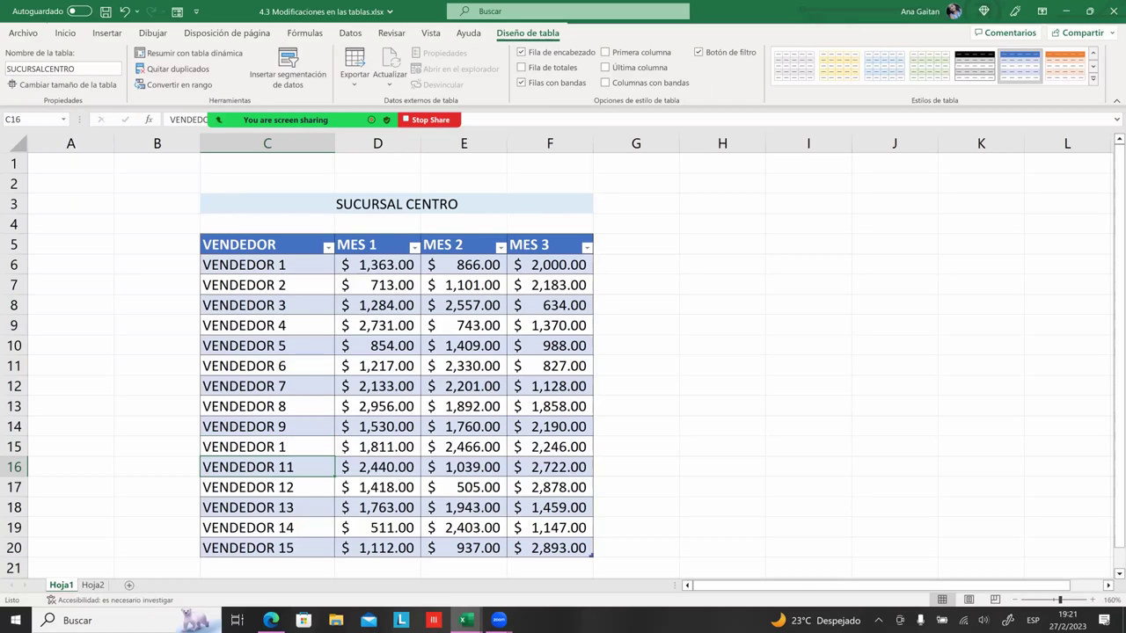
{"action": "key", "text": "Down"}
{"action": "key", "text": "Down"}
{"action": "key", "text": "Down"}
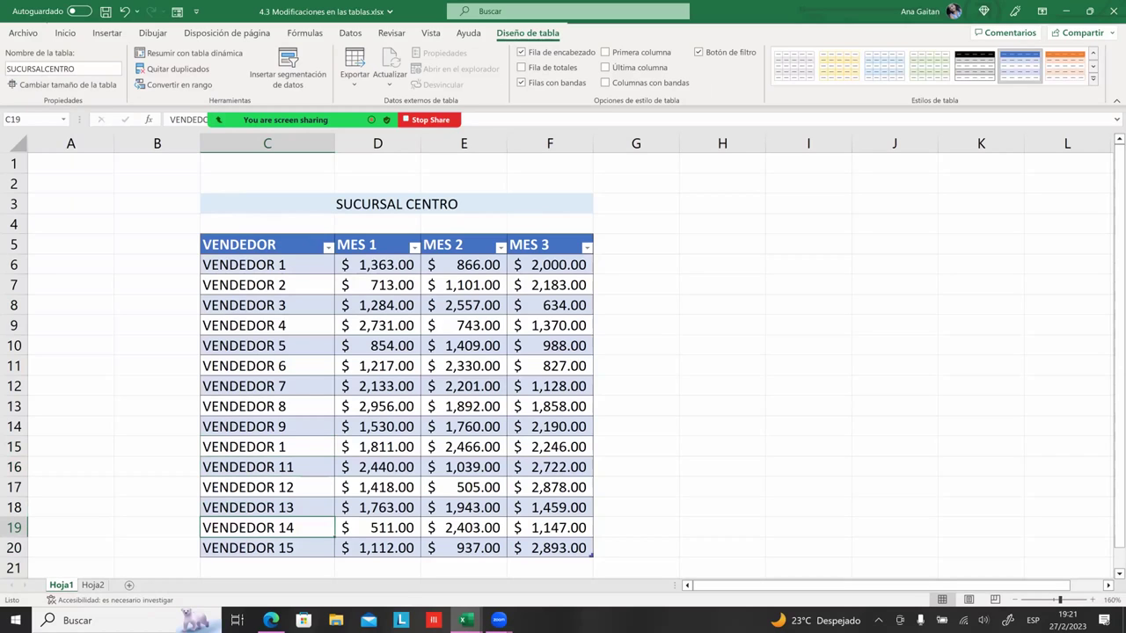
{"action": "key", "text": "F2"}
{"action": "key", "text": "BackSpace"}
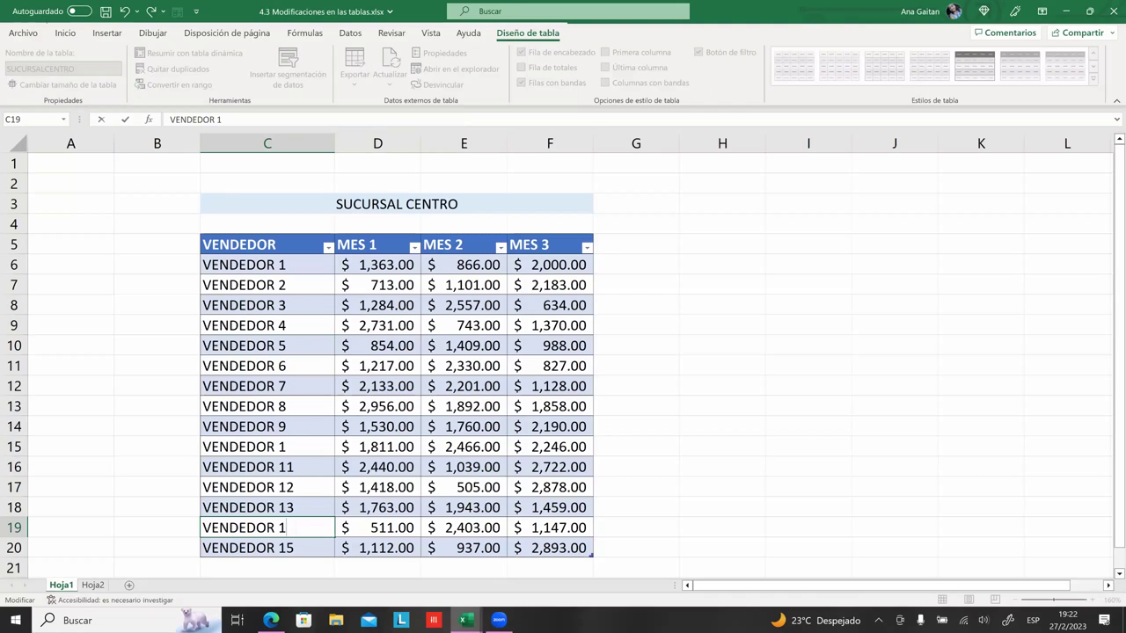
{"action": "key", "text": "Return"}
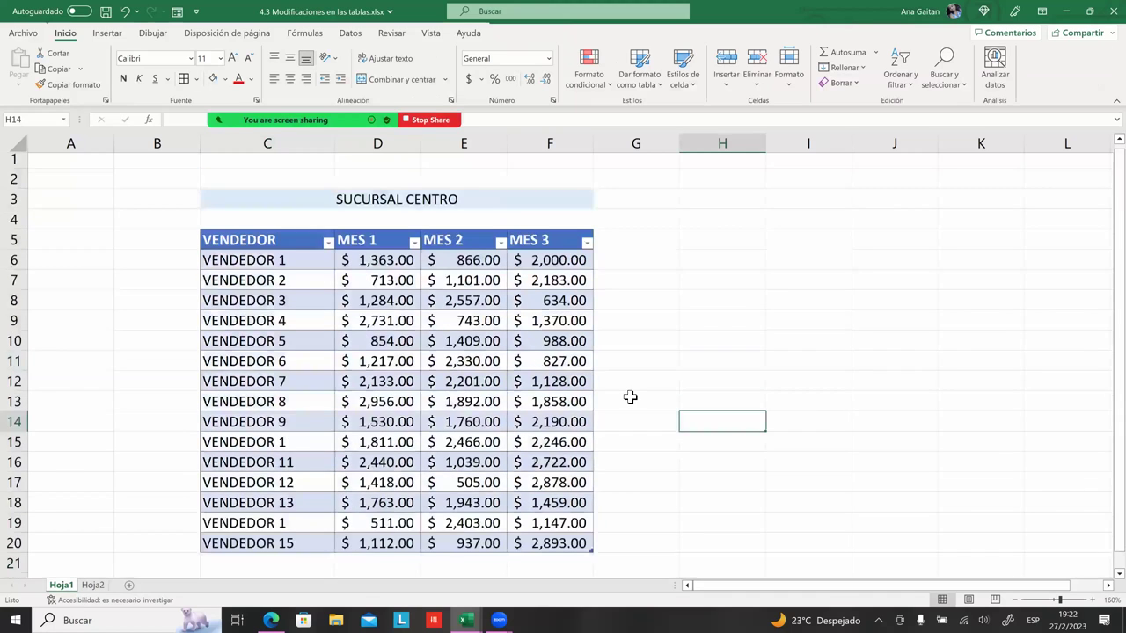
{"action": "scroll", "coordinate": [629, 398], "scroll_direction": "up", "scroll_amount": 1}
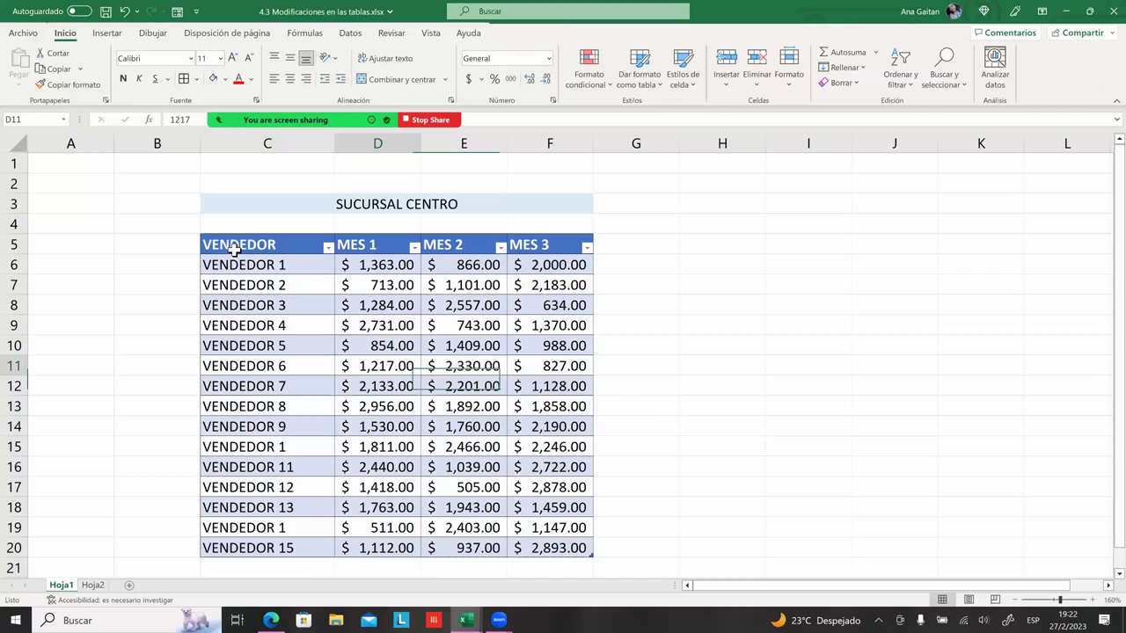
{"action": "left_click_drag", "start_coordinate": [230, 267], "coordinate": [255, 548]}
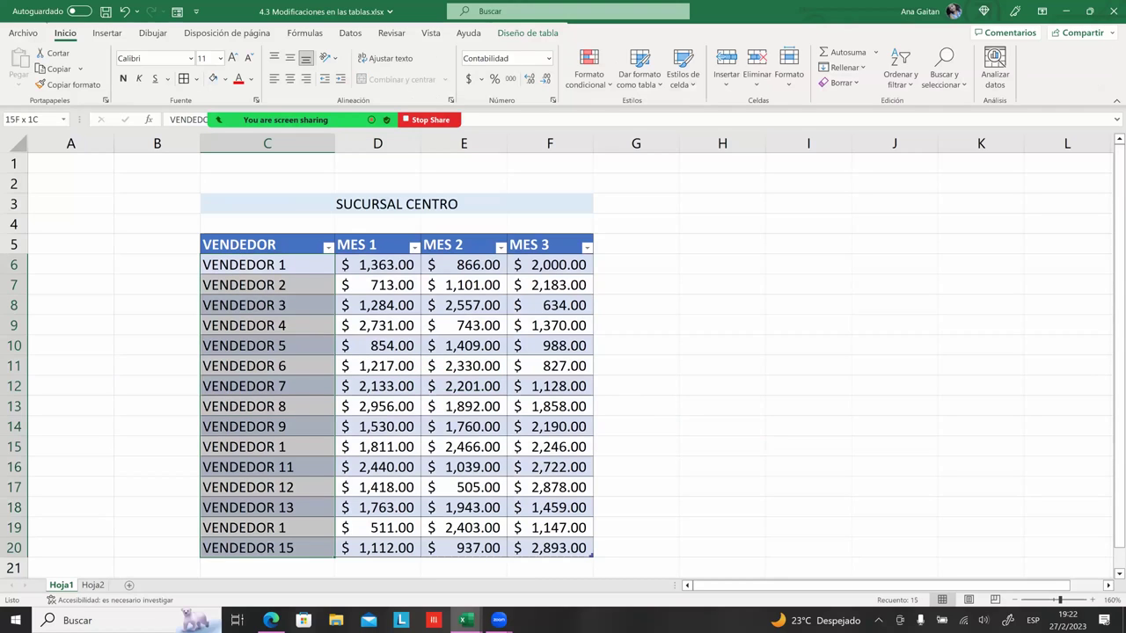
{"action": "left_click", "coordinate": [295, 406]}
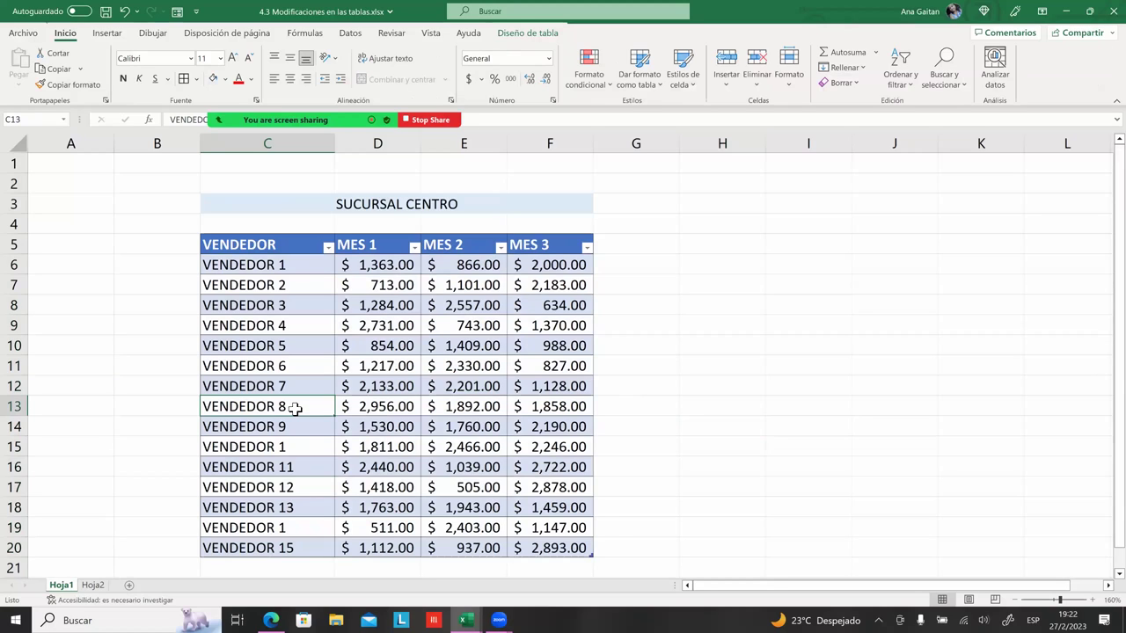
{"action": "left_click_drag", "start_coordinate": [268, 268], "coordinate": [268, 299]}
{"action": "key", "text": "Escape"}
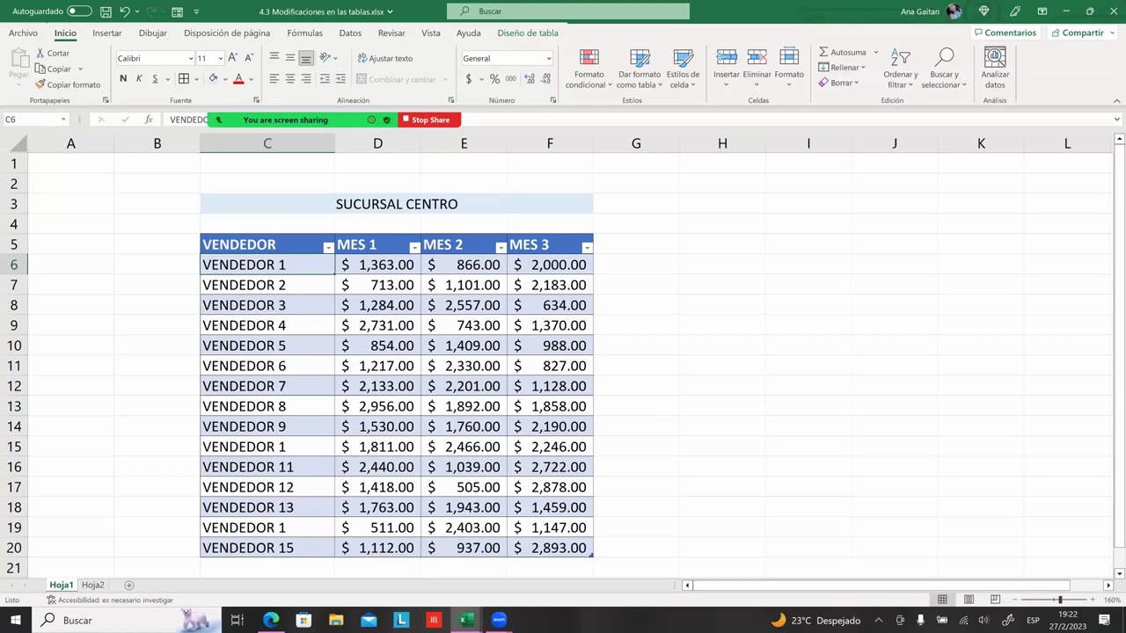
{"action": "left_click_drag", "start_coordinate": [378, 447], "coordinate": [363, 406]}
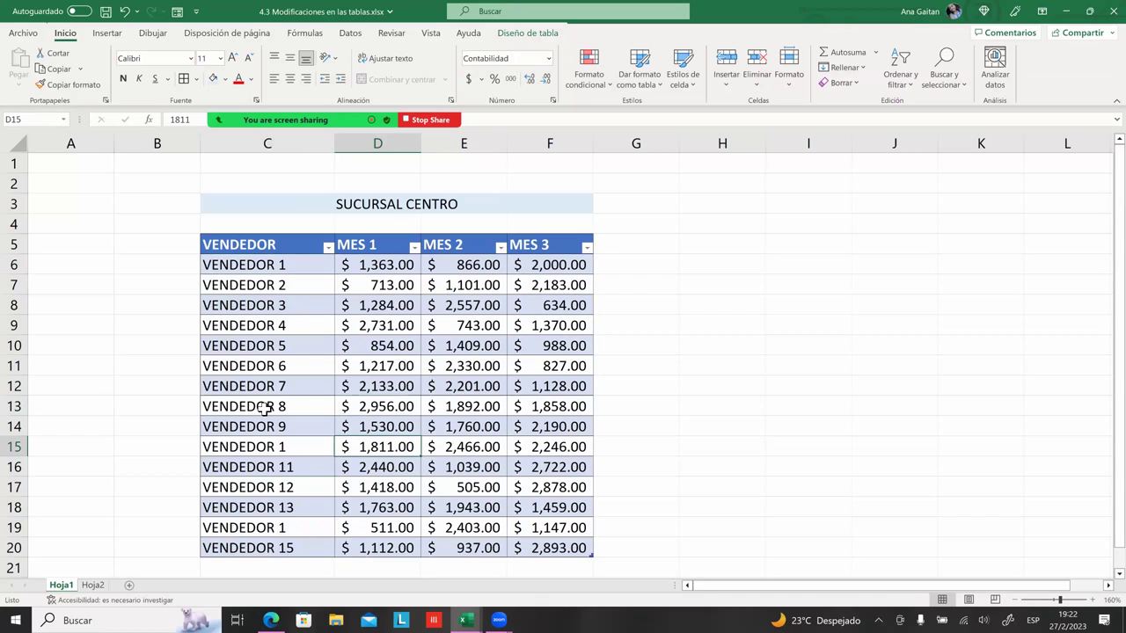
{"action": "left_click_drag", "start_coordinate": [272, 264], "coordinate": [268, 547]}
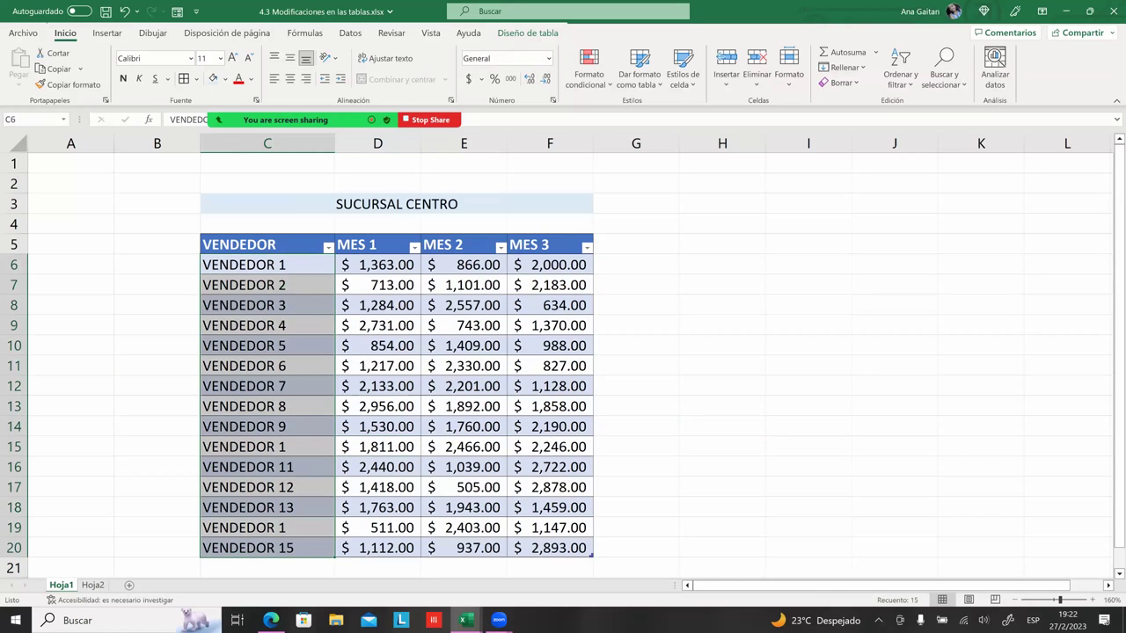
{"action": "left_click", "coordinate": [378, 486]}
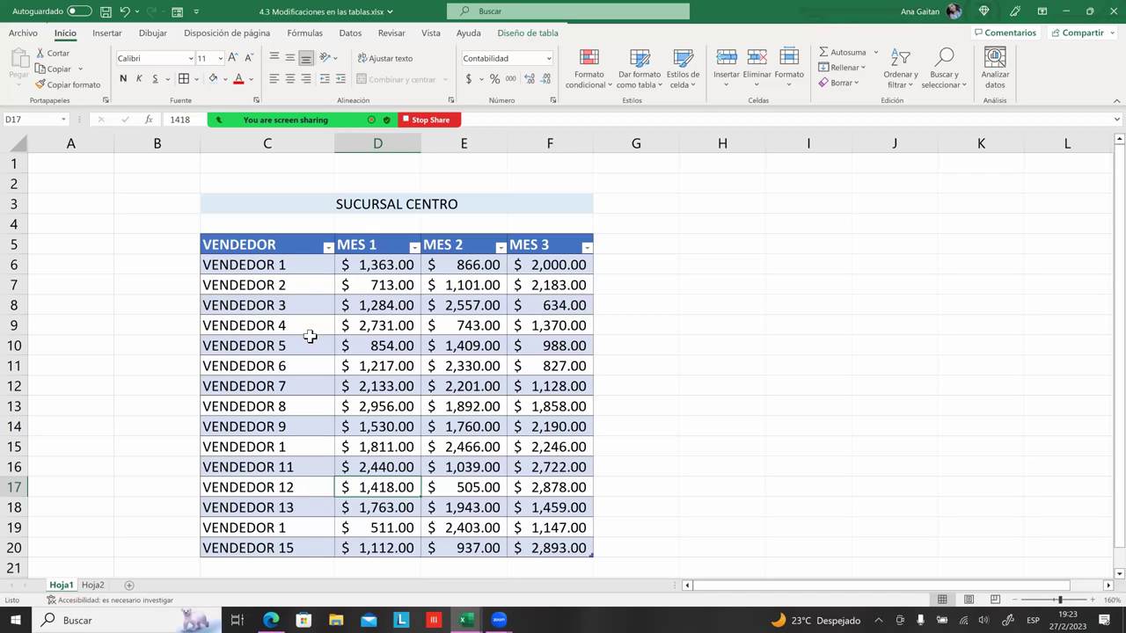
{"action": "left_click", "coordinate": [328, 281]}
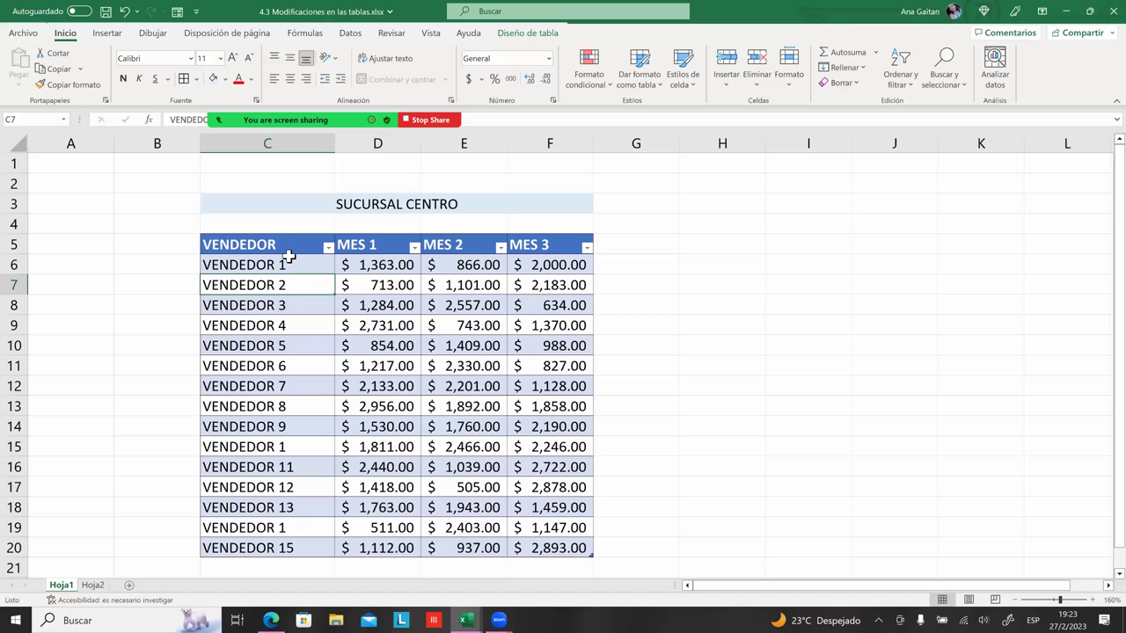
- Apply Valores duplicados conditional formatting to C6:C20, keeping Duplicados with light red fill and dark red text
{"action": "left_click_drag", "start_coordinate": [284, 261], "coordinate": [283, 550]}
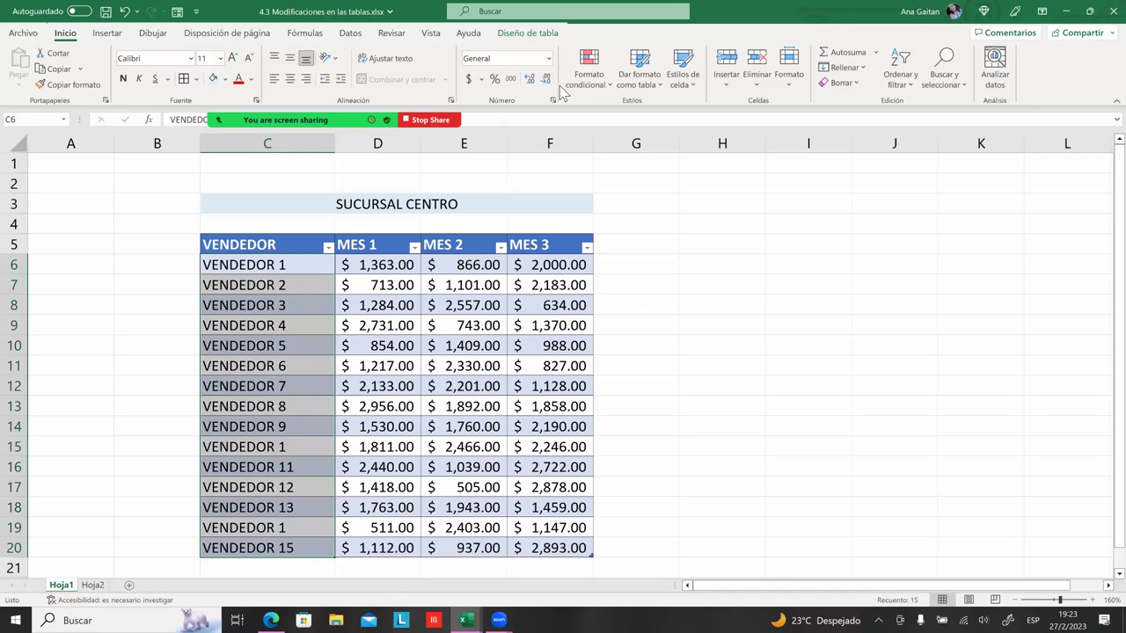
{"action": "left_click", "coordinate": [588, 77]}
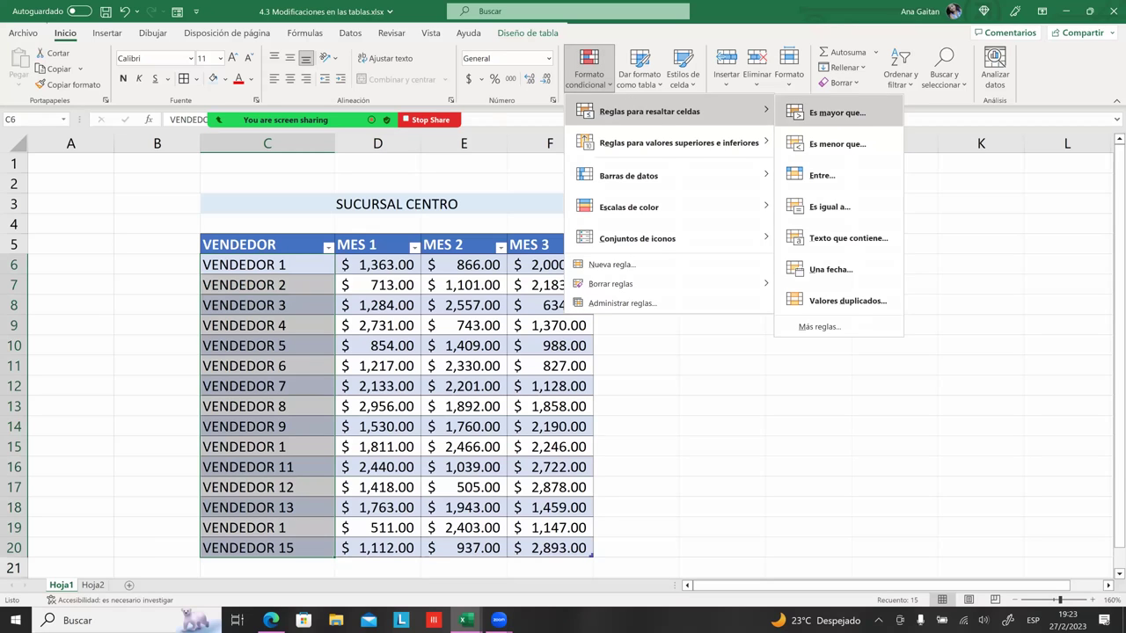
{"action": "mouse_move", "coordinate": [648, 111]}
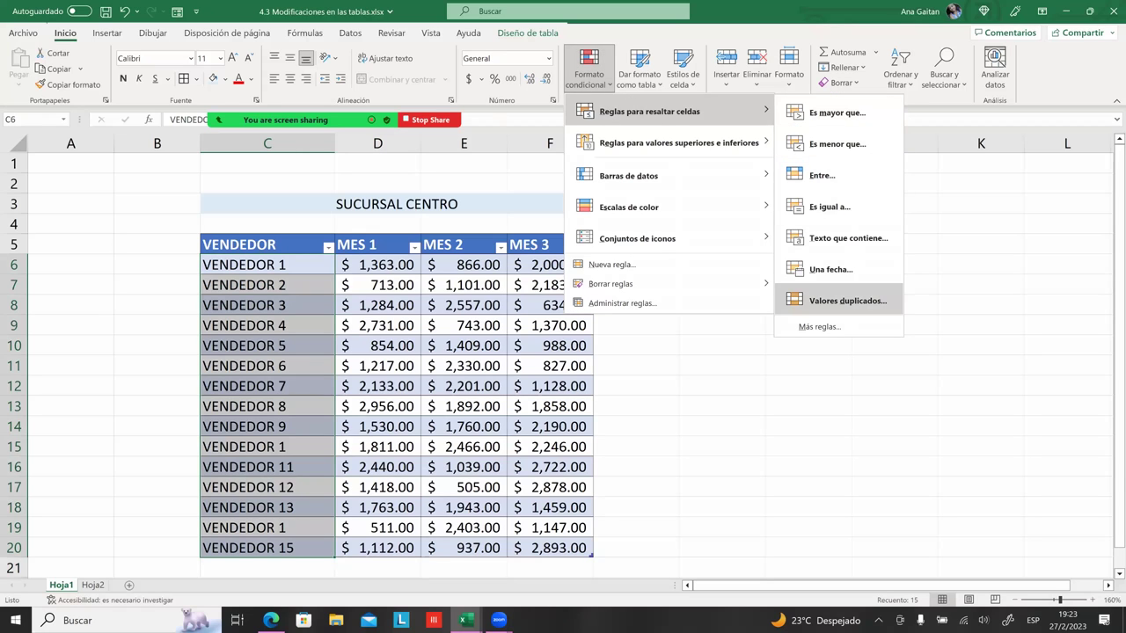
{"action": "left_click", "coordinate": [844, 299]}
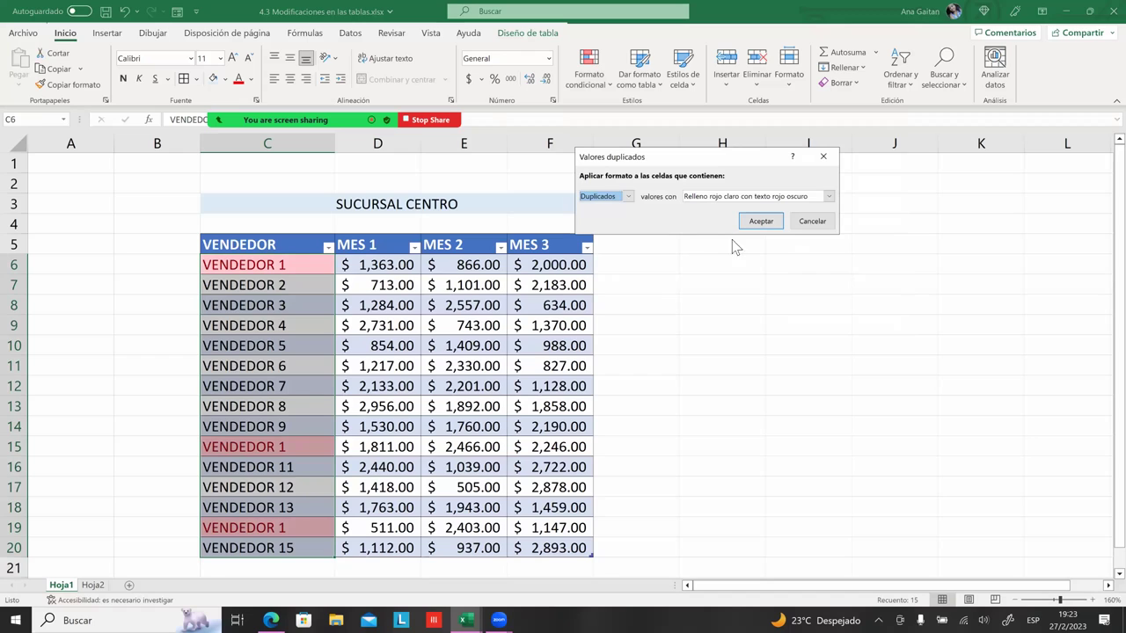
{"action": "left_click", "coordinate": [629, 198]}
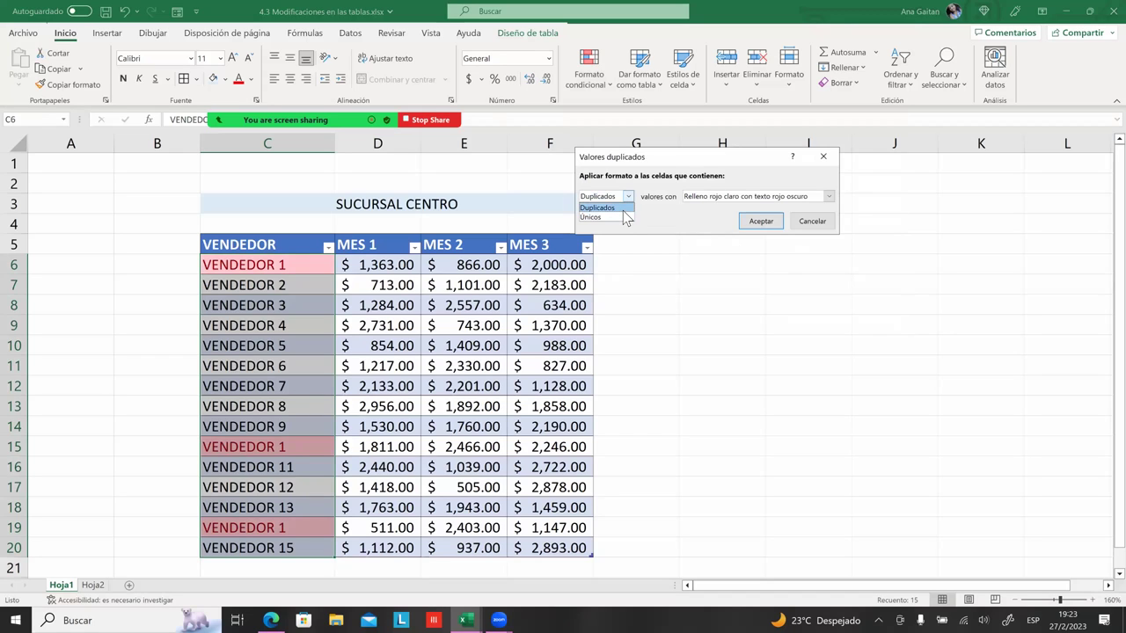
{"action": "left_click", "coordinate": [624, 209]}
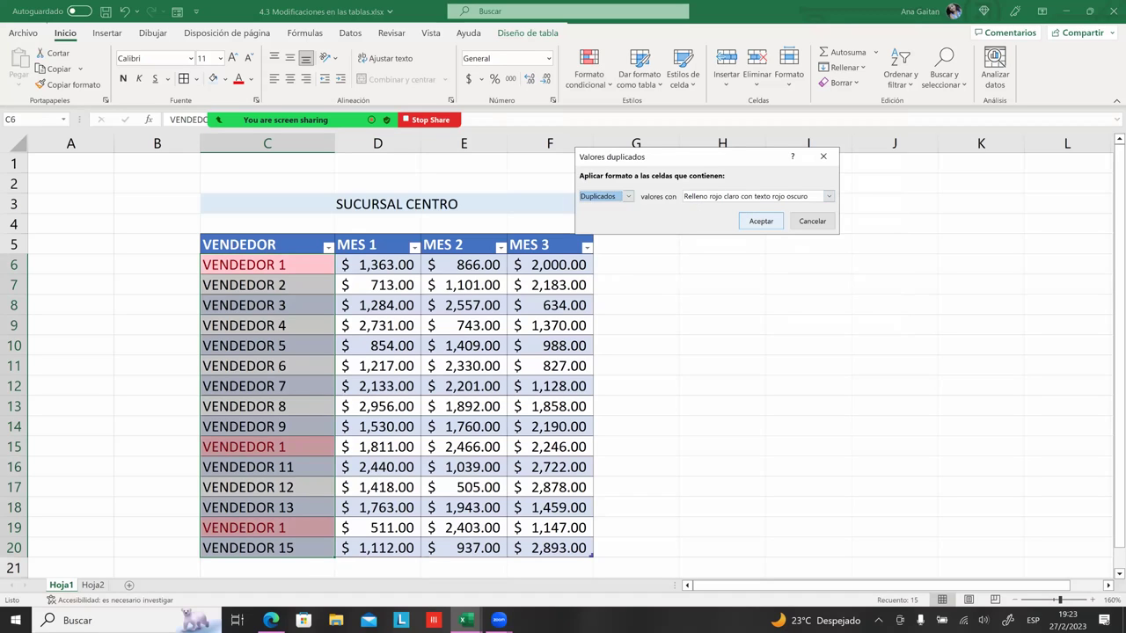
{"action": "left_click", "coordinate": [761, 221]}
- Inspect the highlighted VENDEDOR 1 duplicates by selecting their cells and rows
{"action": "left_click", "coordinate": [714, 328]}
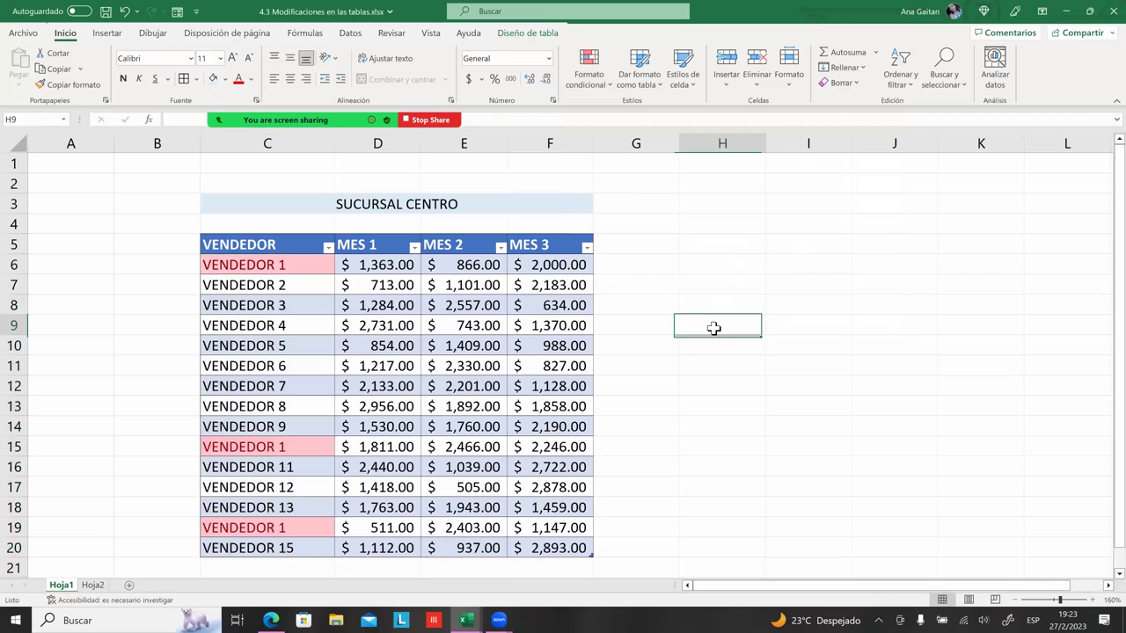
{"action": "scroll", "coordinate": [528, 325], "scroll_direction": "down", "scroll_amount": 1}
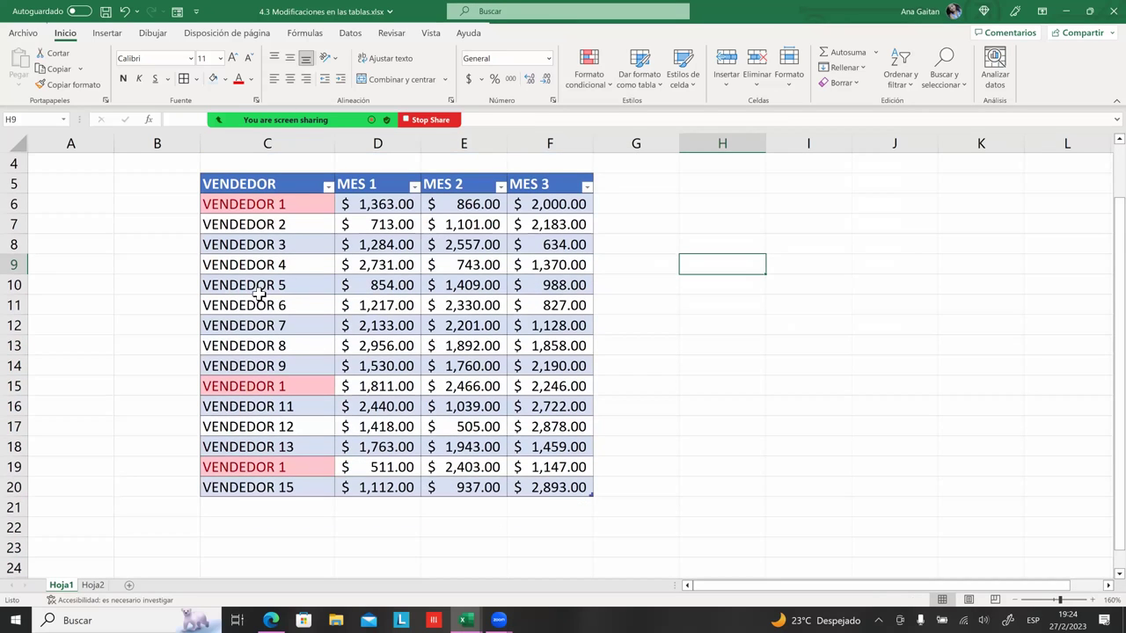
{"action": "left_click", "coordinate": [268, 223]}
{"action": "left_click", "coordinate": [269, 394]}
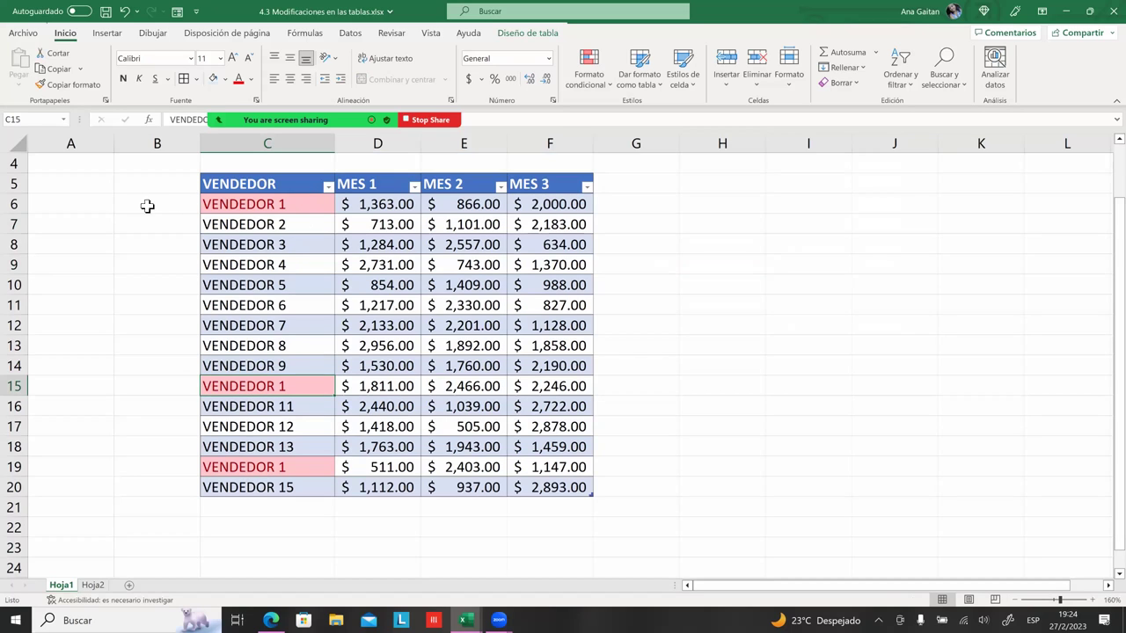
{"action": "left_click", "coordinate": [17, 206]}
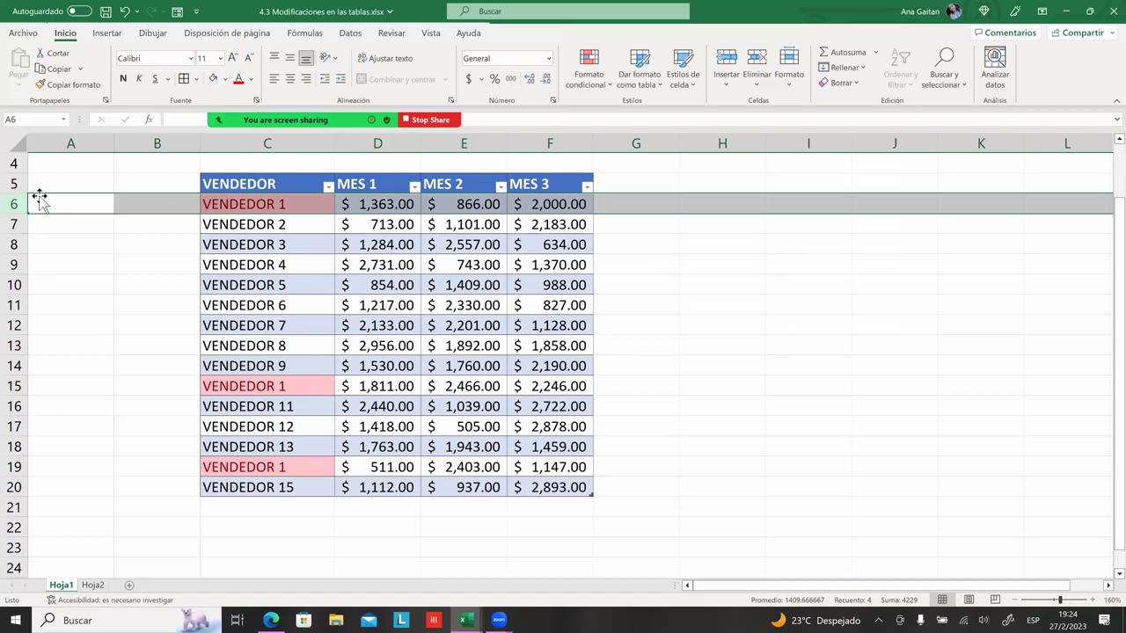
{"action": "left_click", "coordinate": [15, 388]}
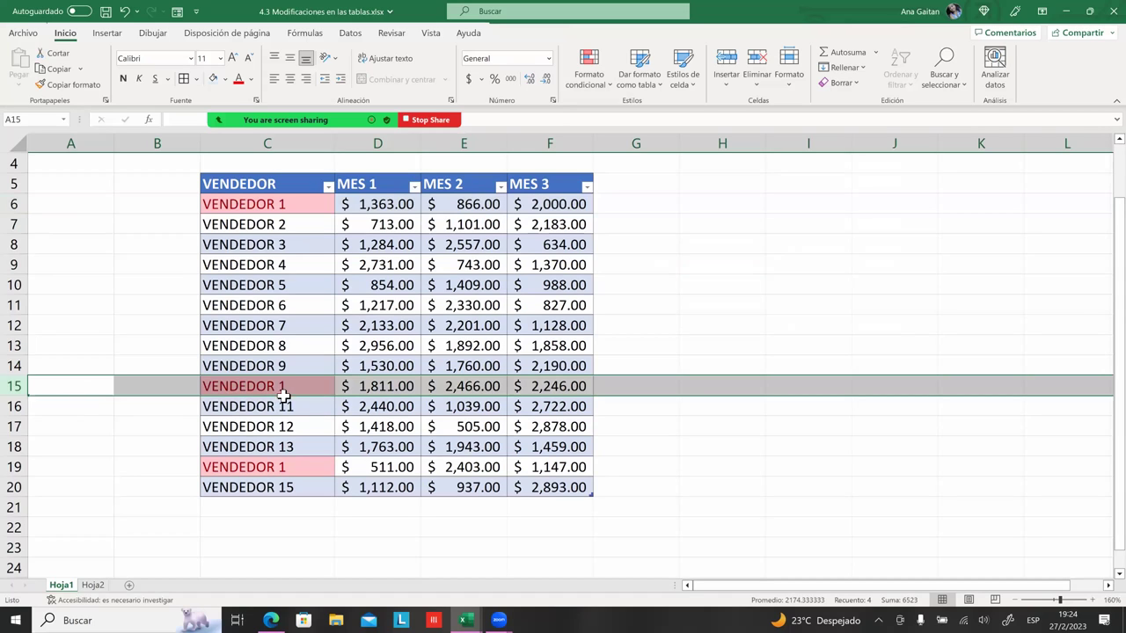
{"action": "double_click", "coordinate": [285, 393]}
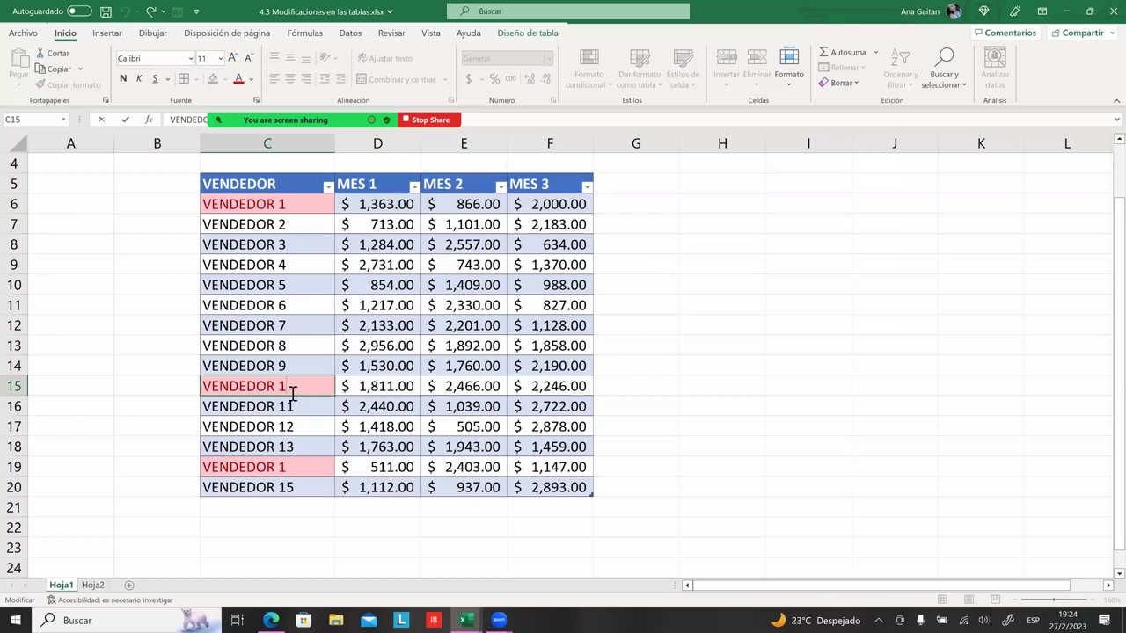
{"action": "left_click", "coordinate": [282, 467]}
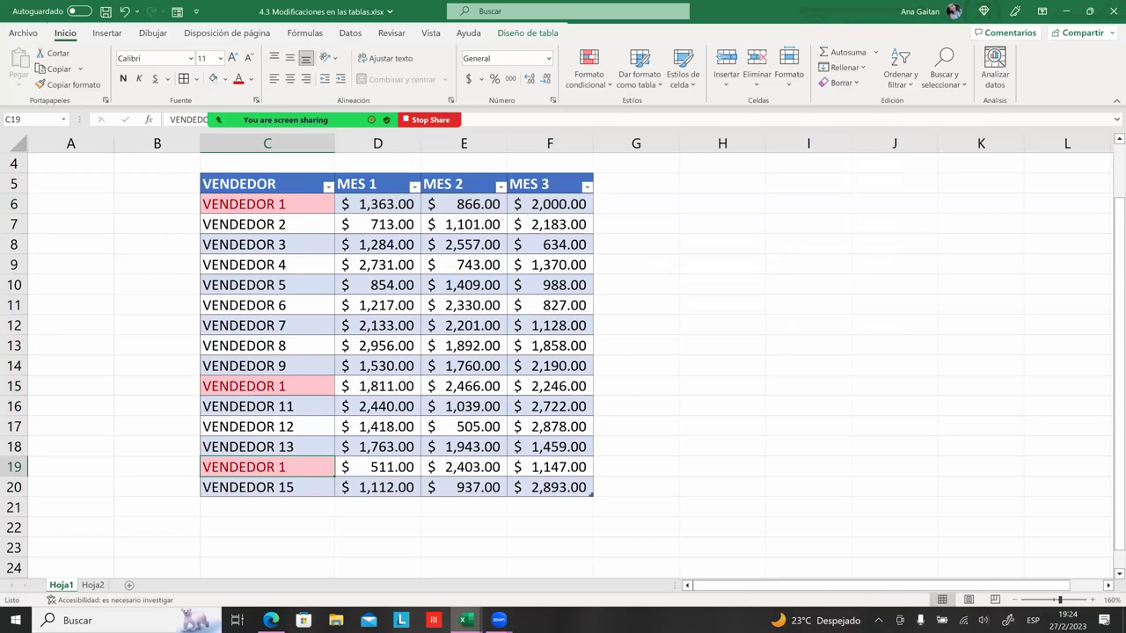
- Delete duplicate row 15, then the remaining duplicate VENDEDOR 1 row 18
{"action": "left_click", "coordinate": [14, 387]}
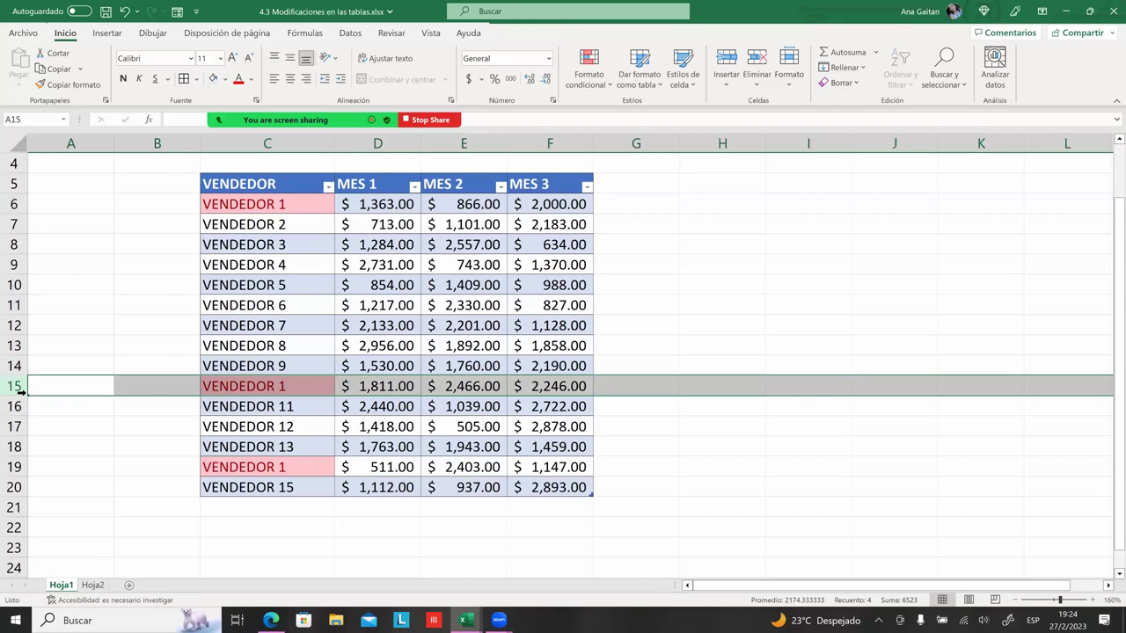
{"action": "right_click", "coordinate": [19, 392]}
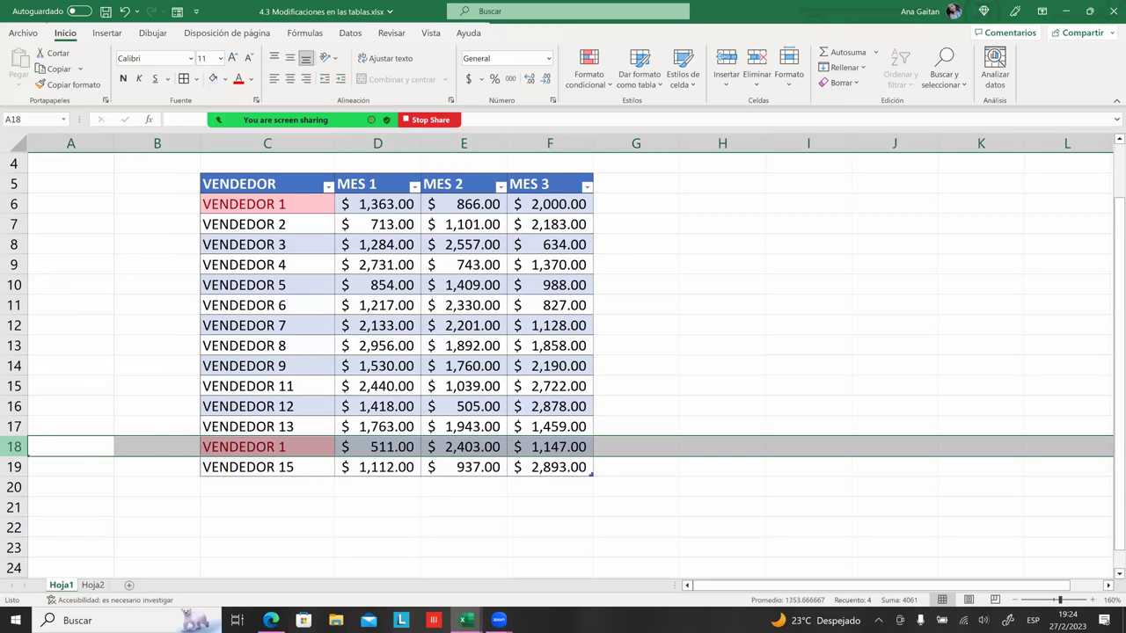
{"action": "right_click", "coordinate": [14, 446]}
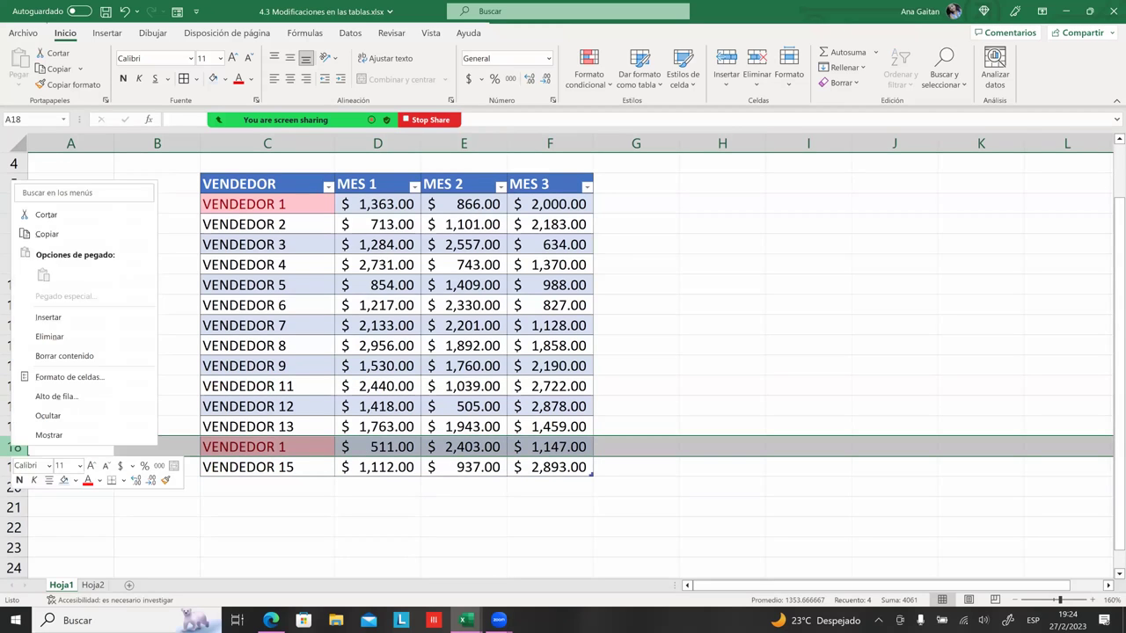
{"action": "left_click", "coordinate": [115, 336]}
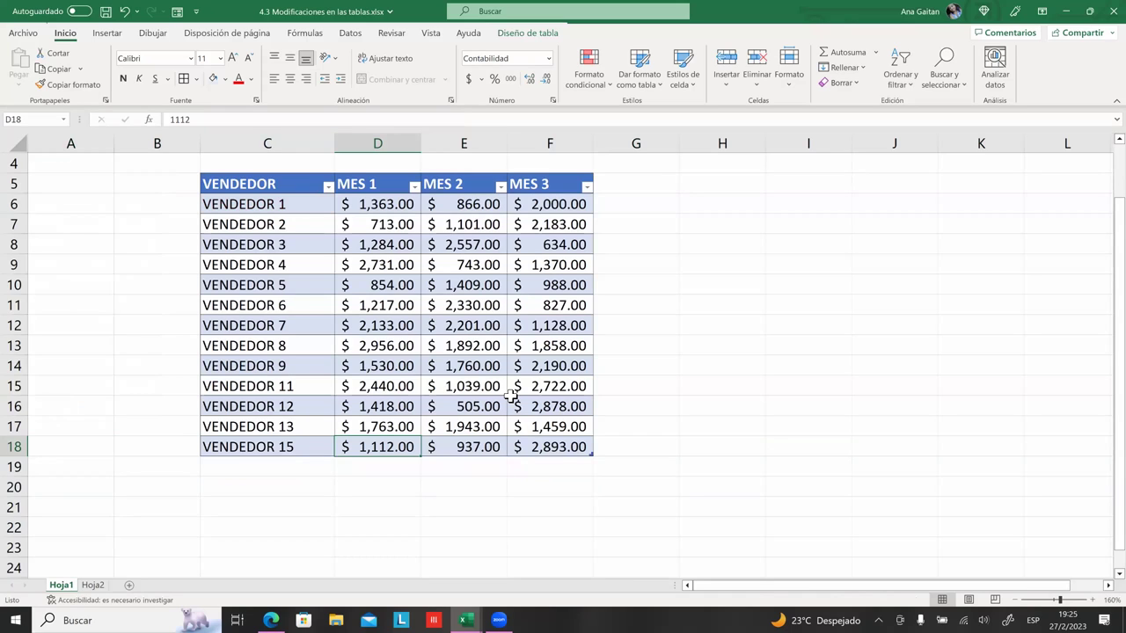
- Undo both row deletions and the duplicate-values highlighting with three Ctrl+Z presses
{"action": "left_click", "coordinate": [572, 366]}
{"action": "left_click", "coordinate": [401, 325]}
{"action": "left_click", "coordinate": [326, 346]}
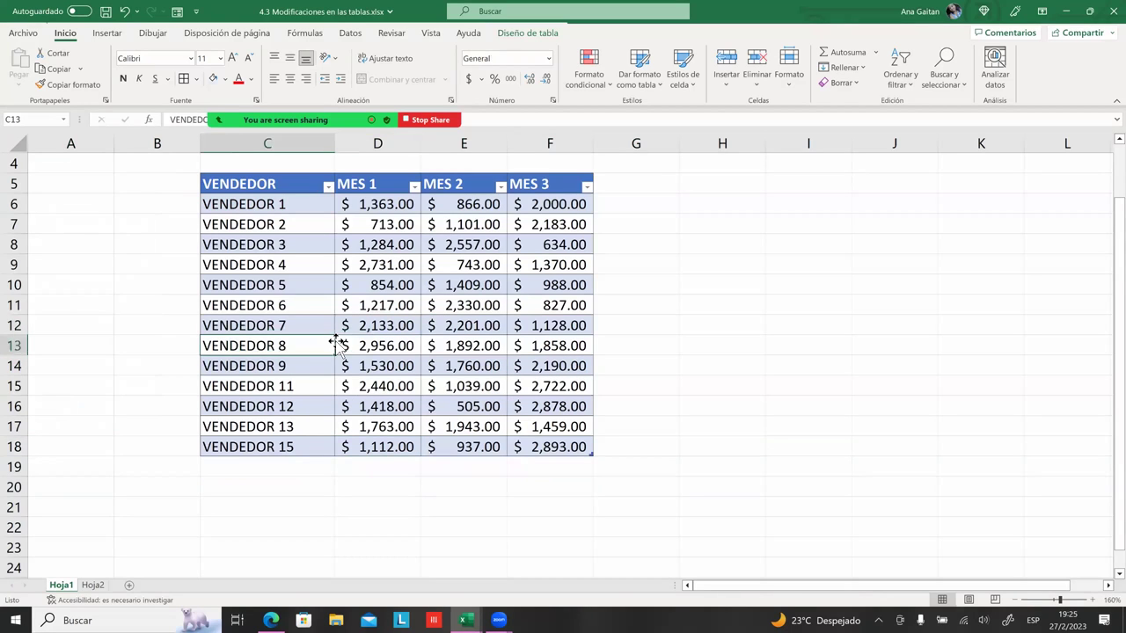
{"action": "key", "text": "ctrl+z"}
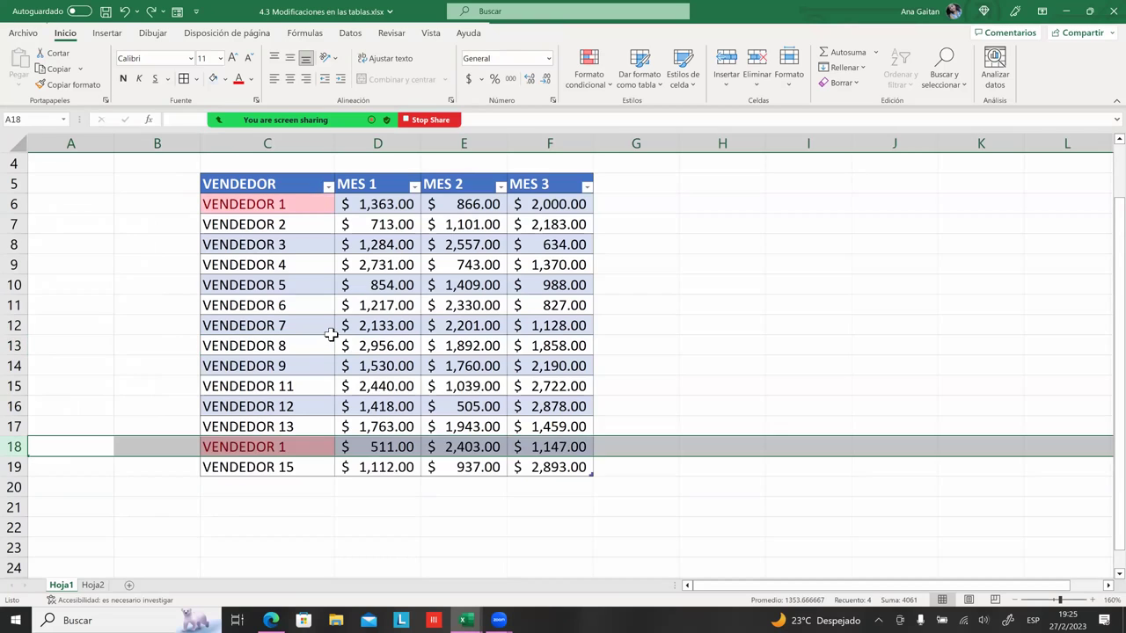
{"action": "key", "text": "ctrl+z"}
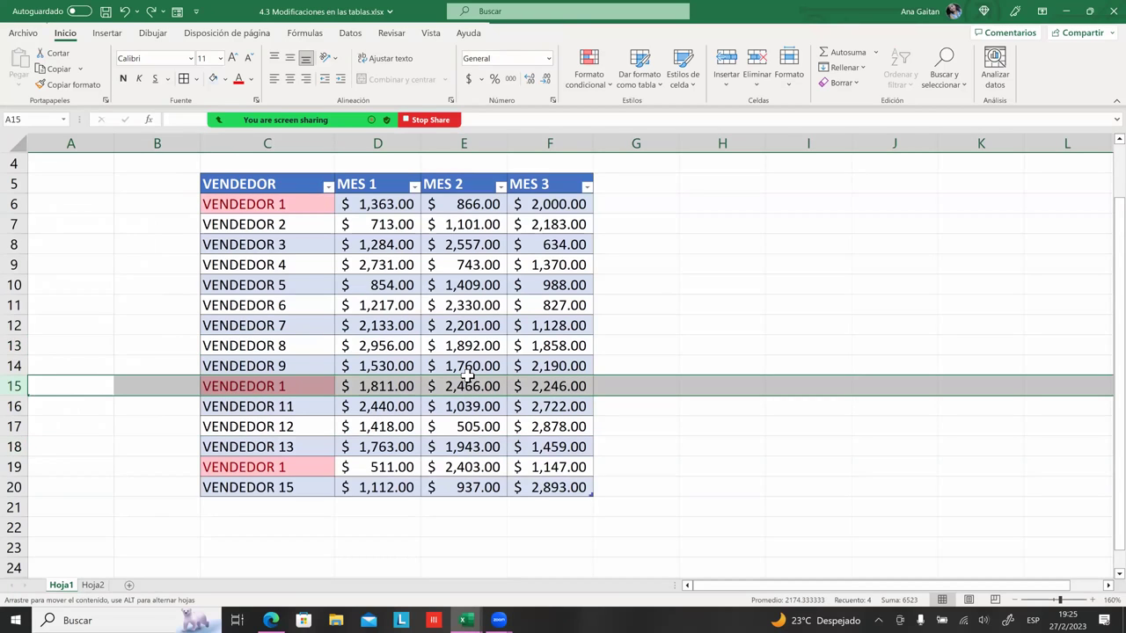
{"action": "key", "text": "ctrl+z"}
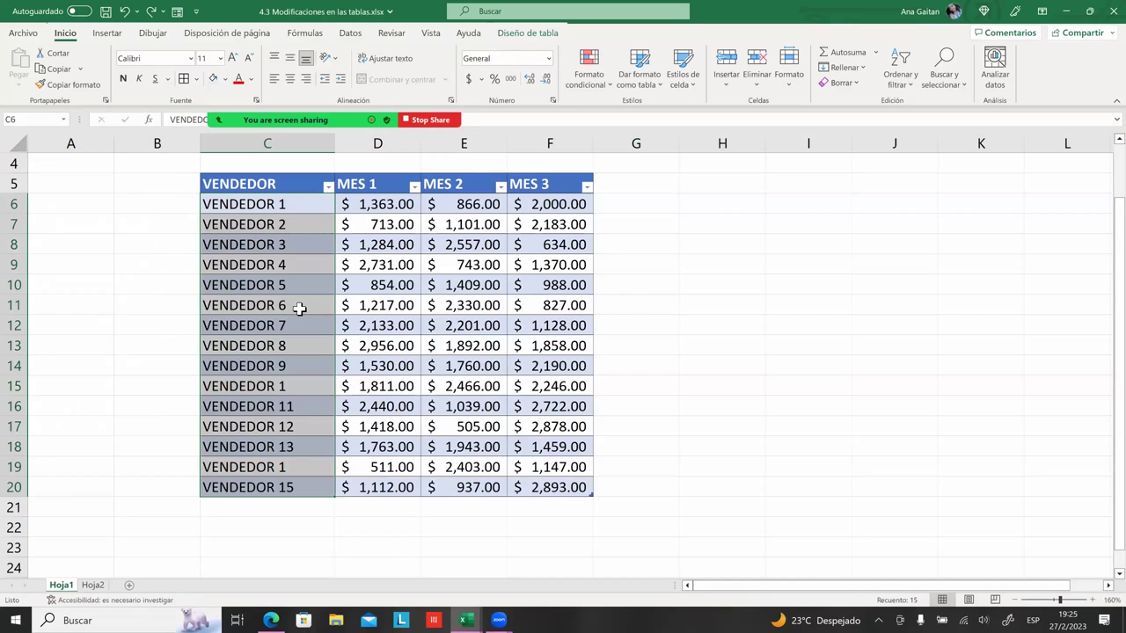
{"action": "left_click", "coordinate": [472, 311]}
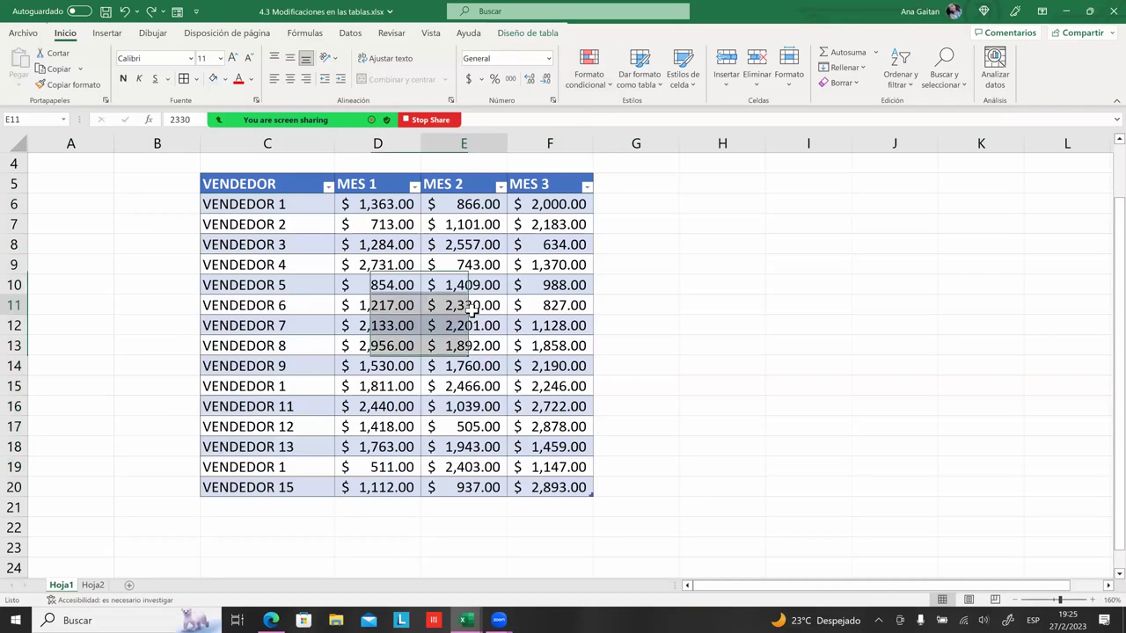
{"action": "left_click_drag", "start_coordinate": [229, 211], "coordinate": [250, 487]}
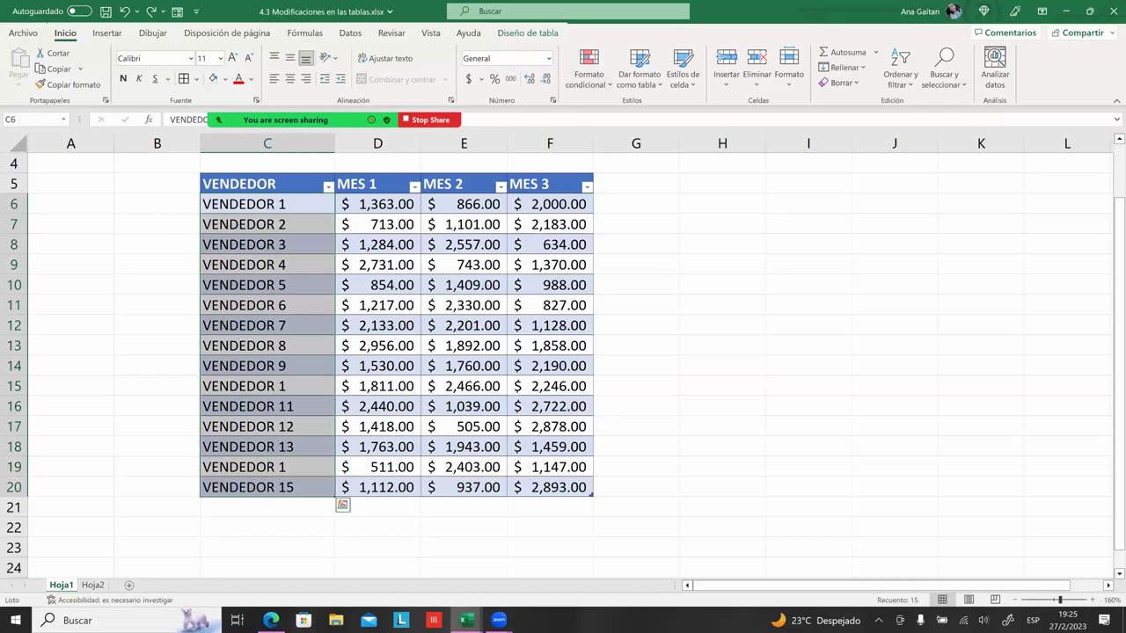
{"action": "left_click", "coordinate": [380, 343]}
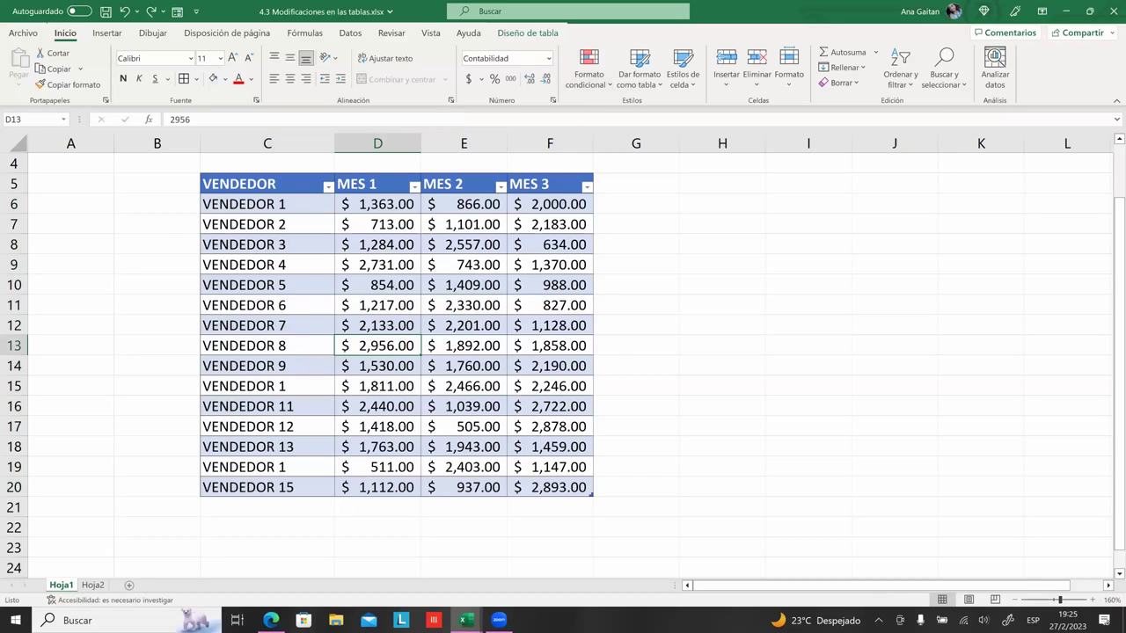
- Open Quitar duplicados from the Diseño de tabla tab with a table cell selected
{"action": "left_click", "coordinate": [533, 33]}
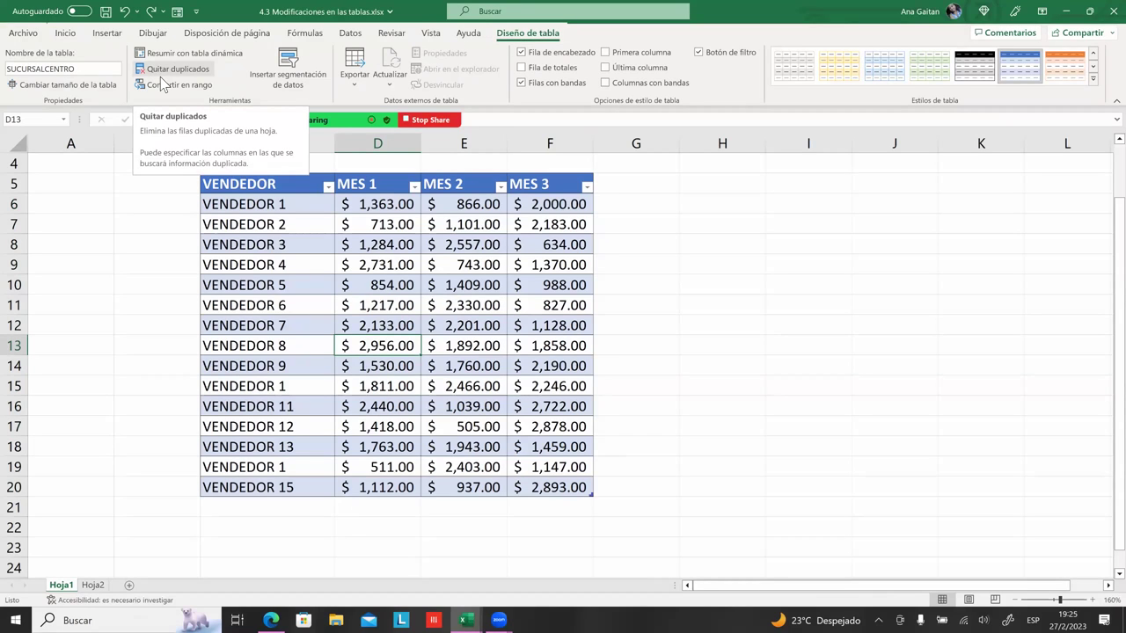
{"action": "left_click", "coordinate": [338, 286]}
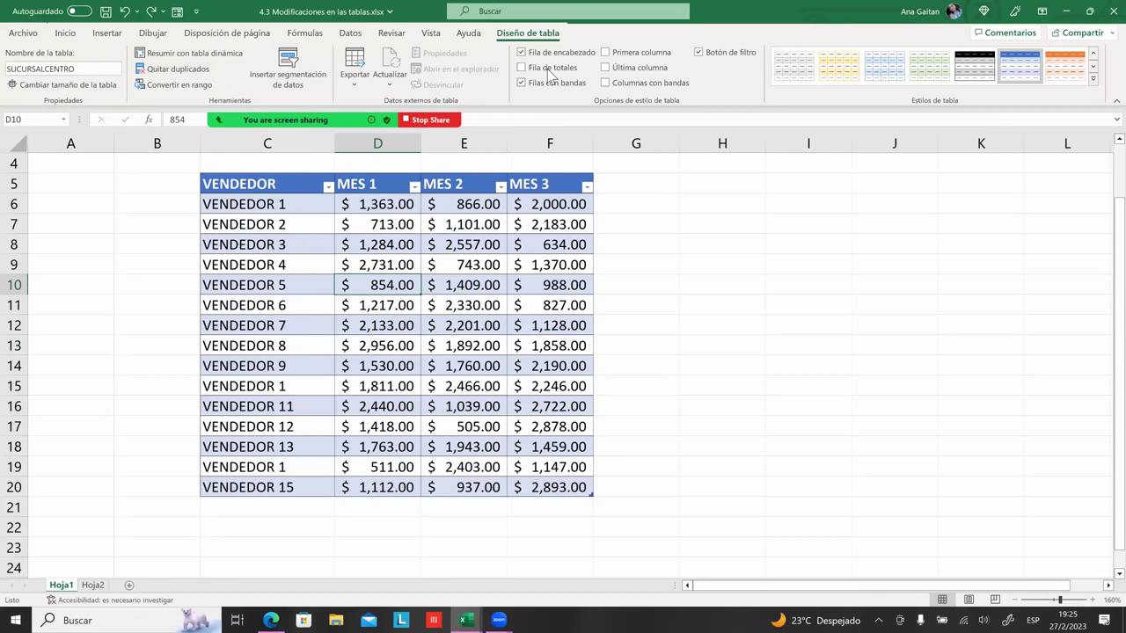
{"action": "left_click", "coordinate": [494, 323]}
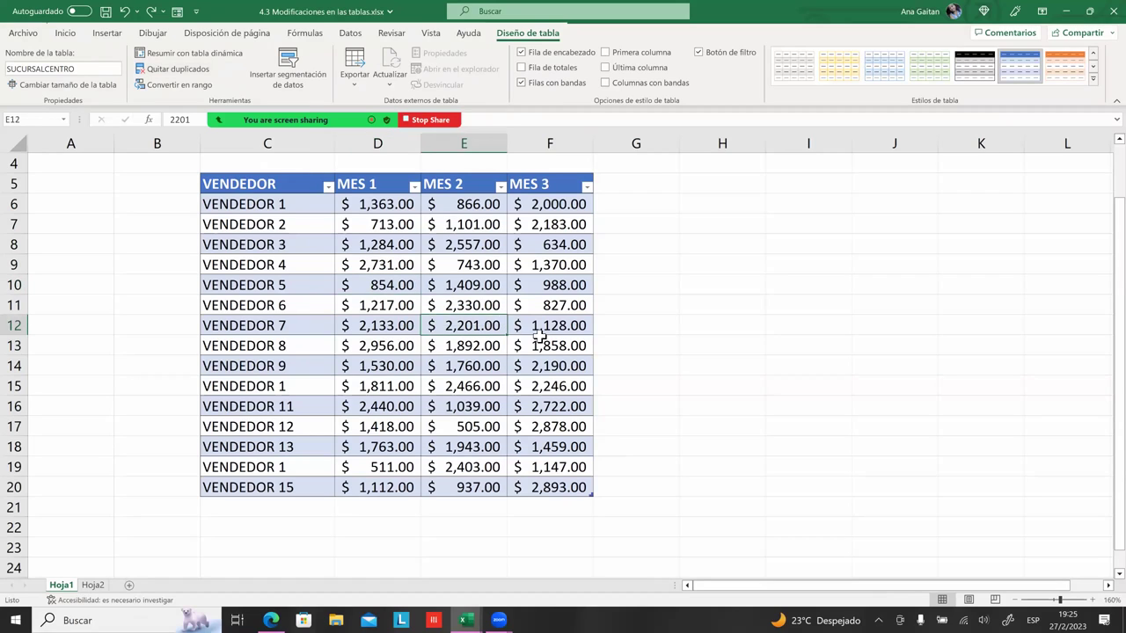
{"action": "left_click", "coordinate": [537, 334]}
{"action": "left_click", "coordinate": [519, 387]}
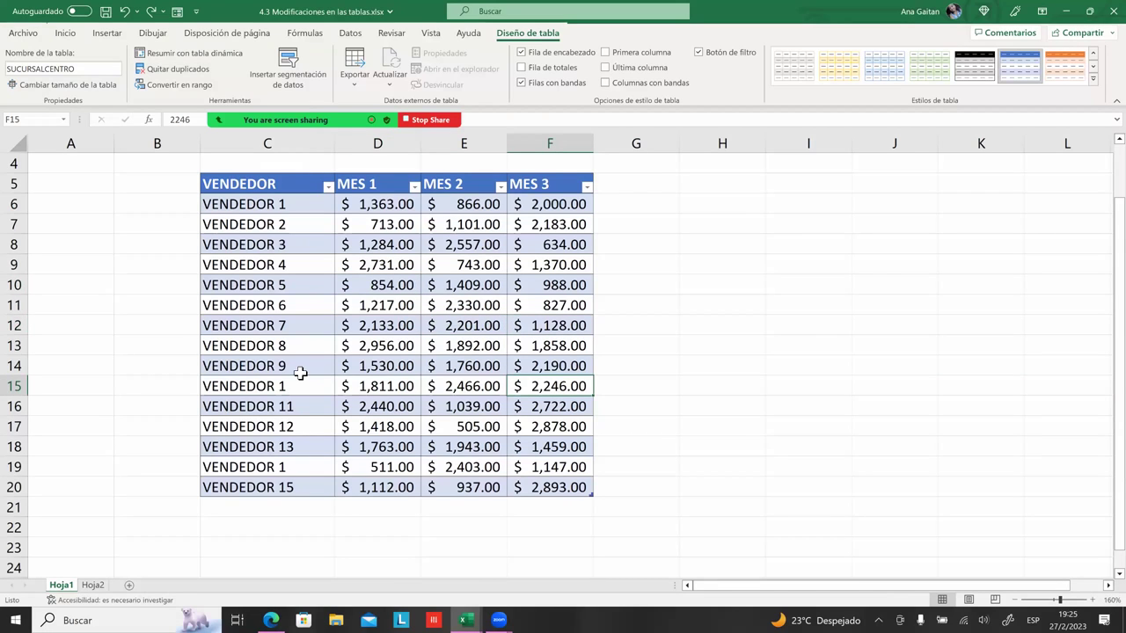
{"action": "left_click", "coordinate": [156, 75]}
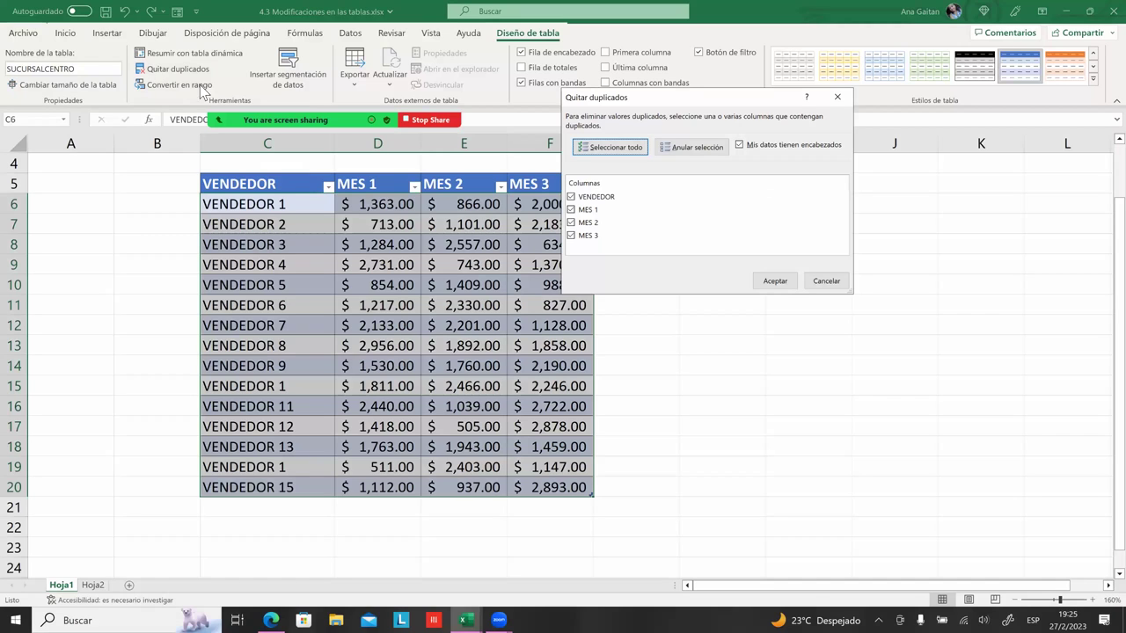
- In Quitar duplicados, use Anular selección and tick only VENDEDOR, leaving MES 1–3 unchecked
{"action": "left_click_drag", "start_coordinate": [751, 102], "coordinate": [824, 162]}
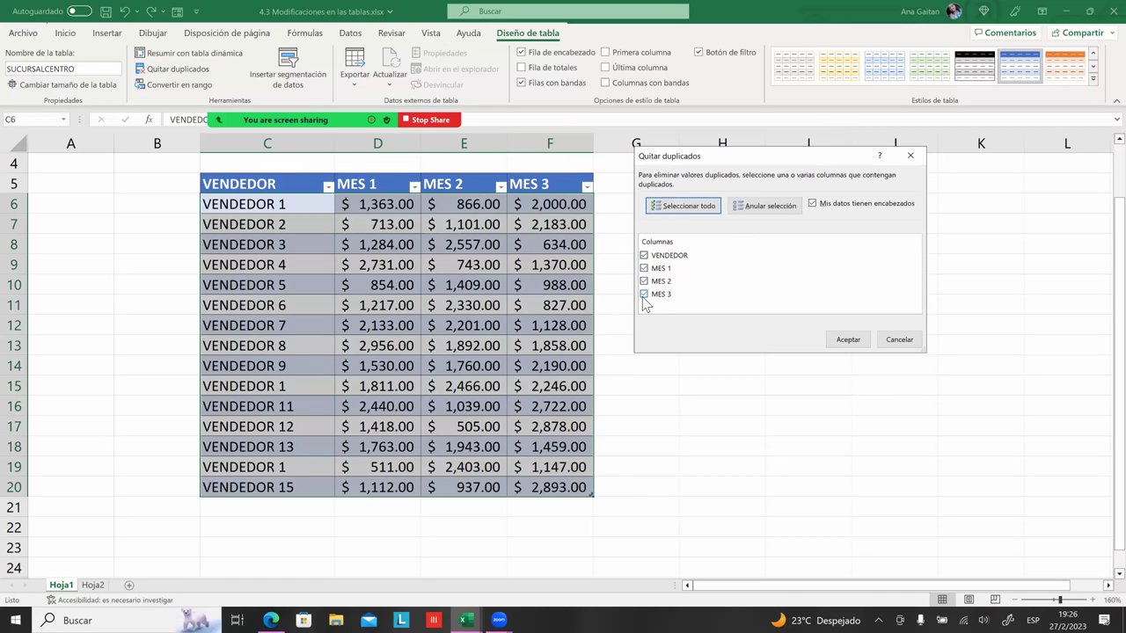
{"action": "left_click", "coordinate": [644, 294]}
{"action": "left_click", "coordinate": [644, 281]}
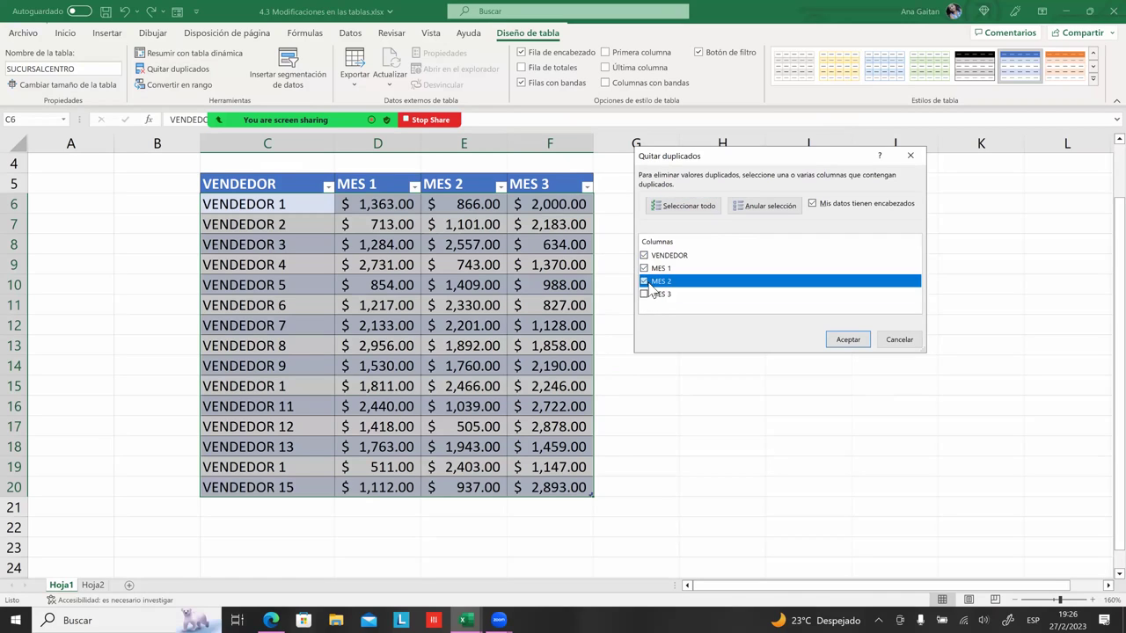
{"action": "left_click", "coordinate": [644, 268]}
{"action": "left_click", "coordinate": [644, 255]}
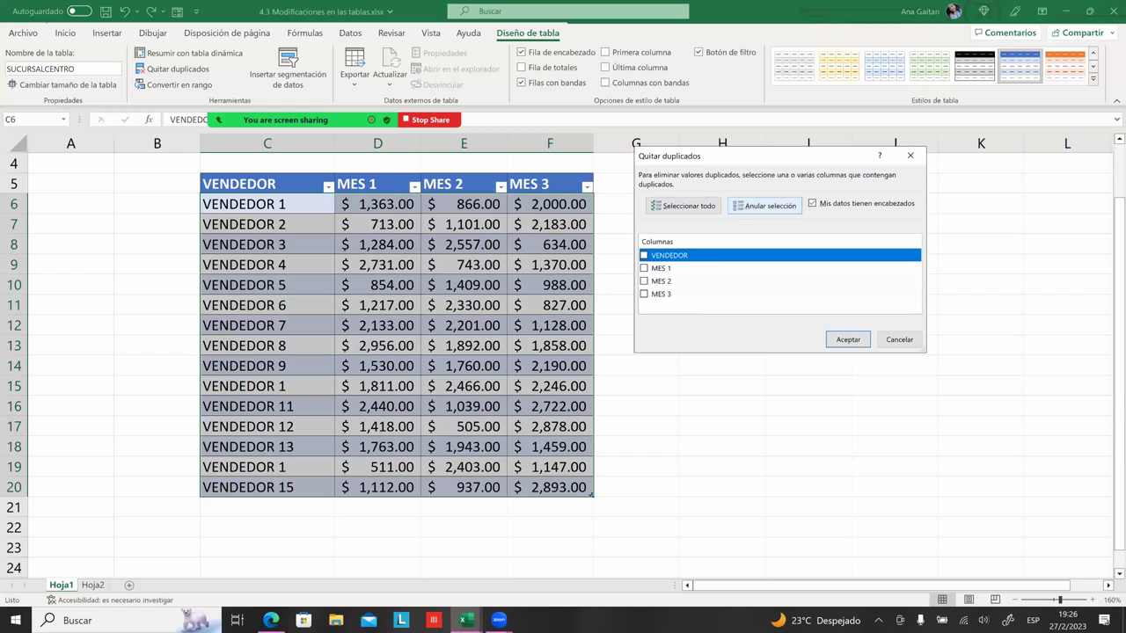
{"action": "left_click", "coordinate": [708, 203]}
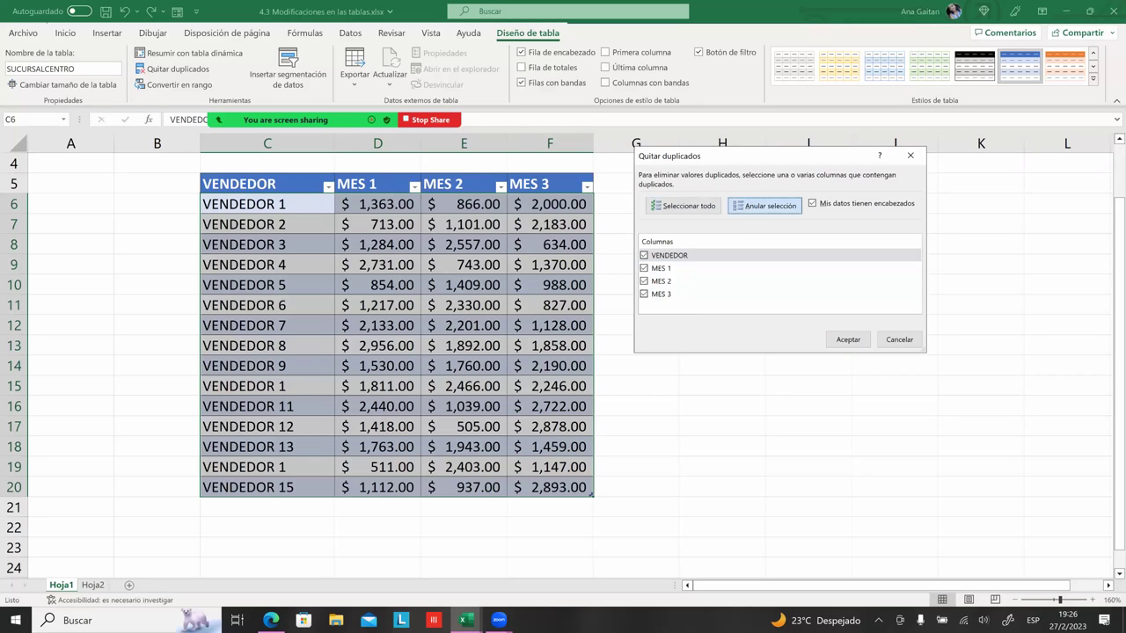
{"action": "left_click", "coordinate": [764, 206]}
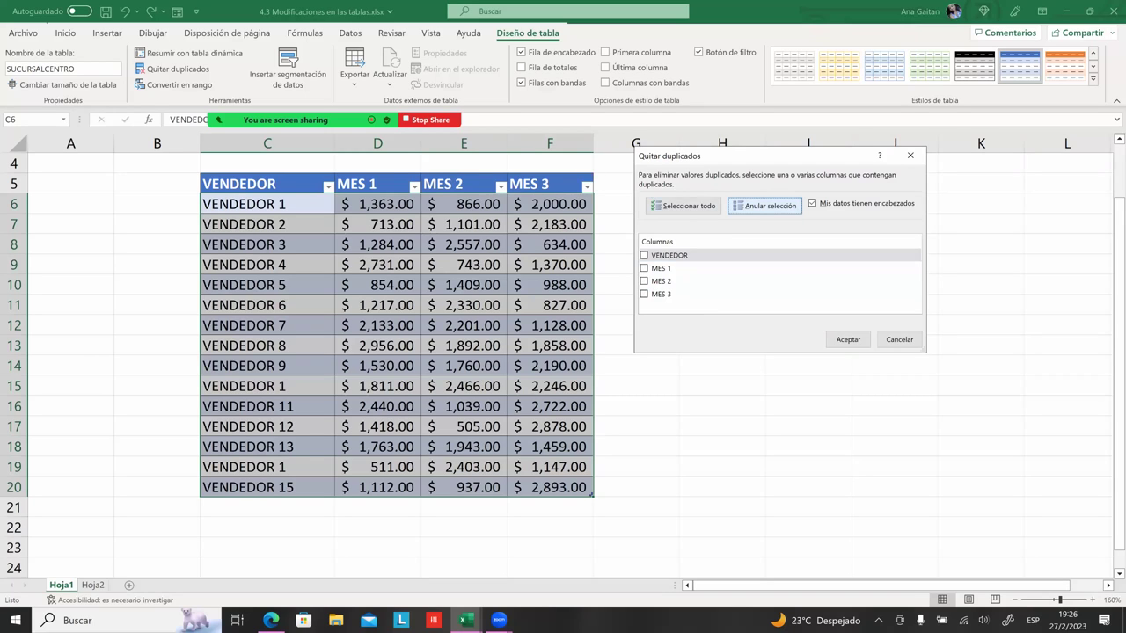
{"action": "left_click", "coordinate": [649, 255]}
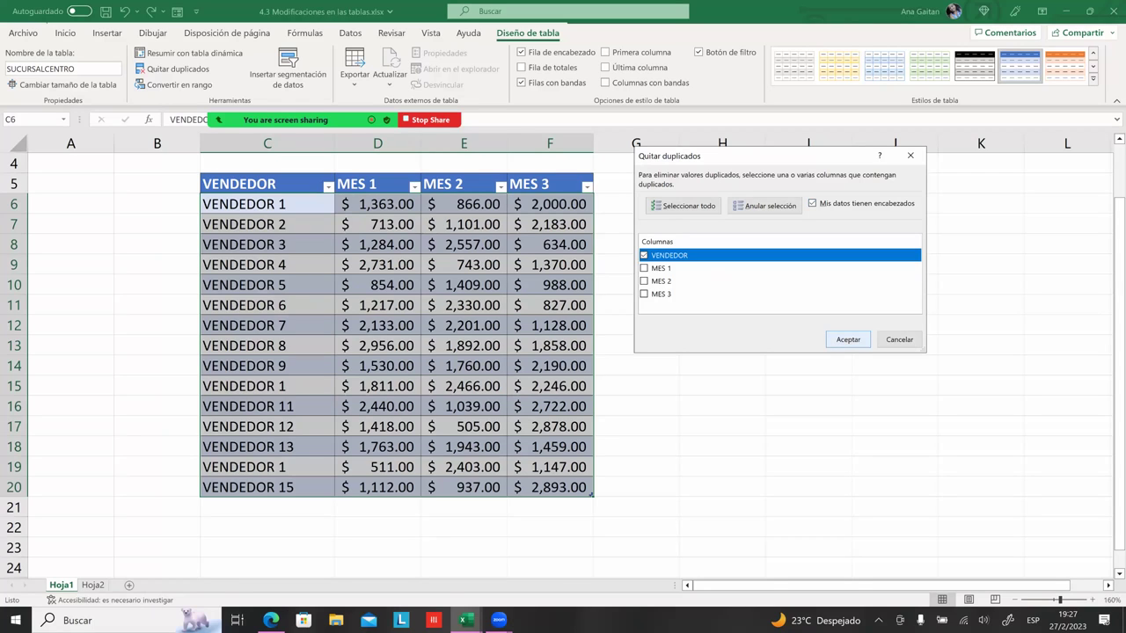
- Remove the 2 duplicate VENDEDOR rows, leaving 13 unique sellers, and dismiss the result message
{"action": "key", "text": "Return"}
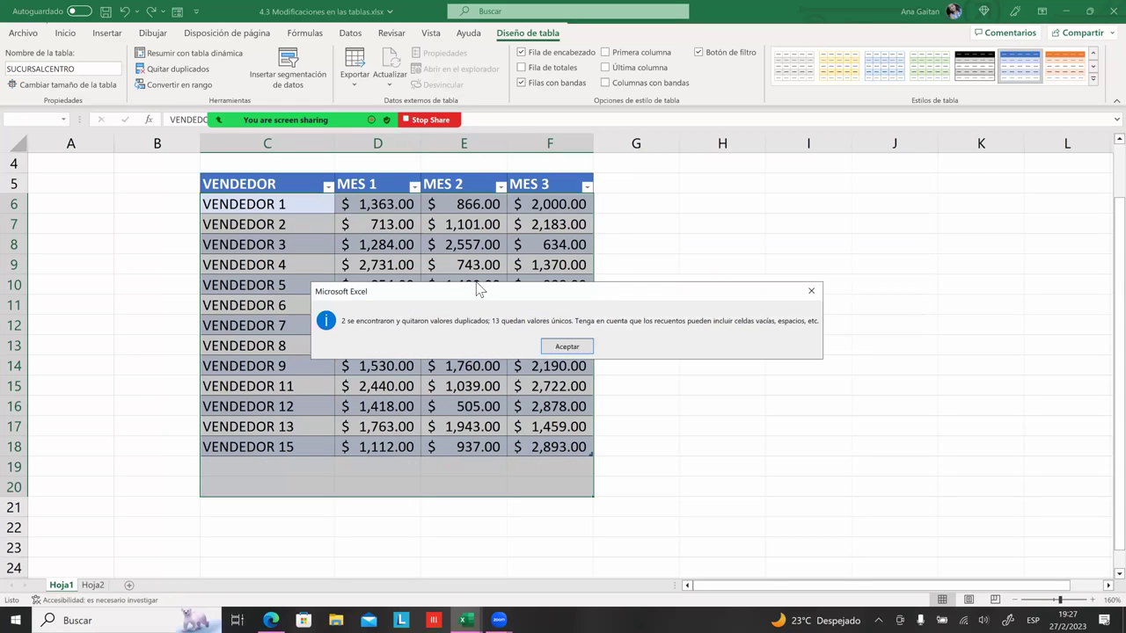
{"action": "left_click_drag", "start_coordinate": [503, 288], "coordinate": [669, 219]}
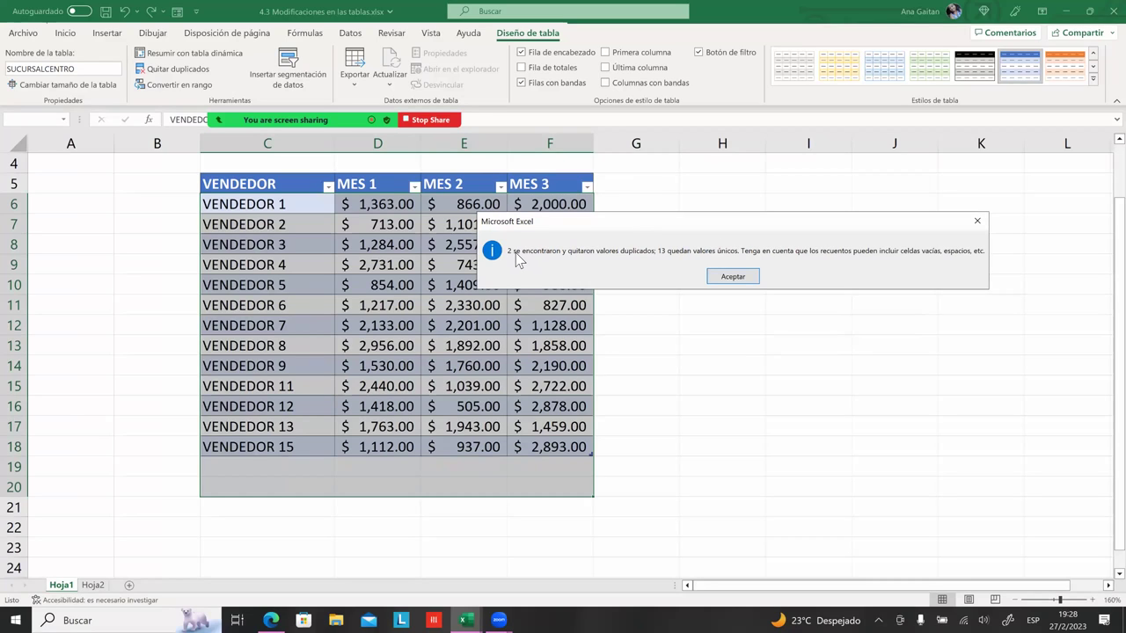
{"action": "left_click", "coordinate": [731, 278]}
{"action": "left_click", "coordinate": [732, 341]}
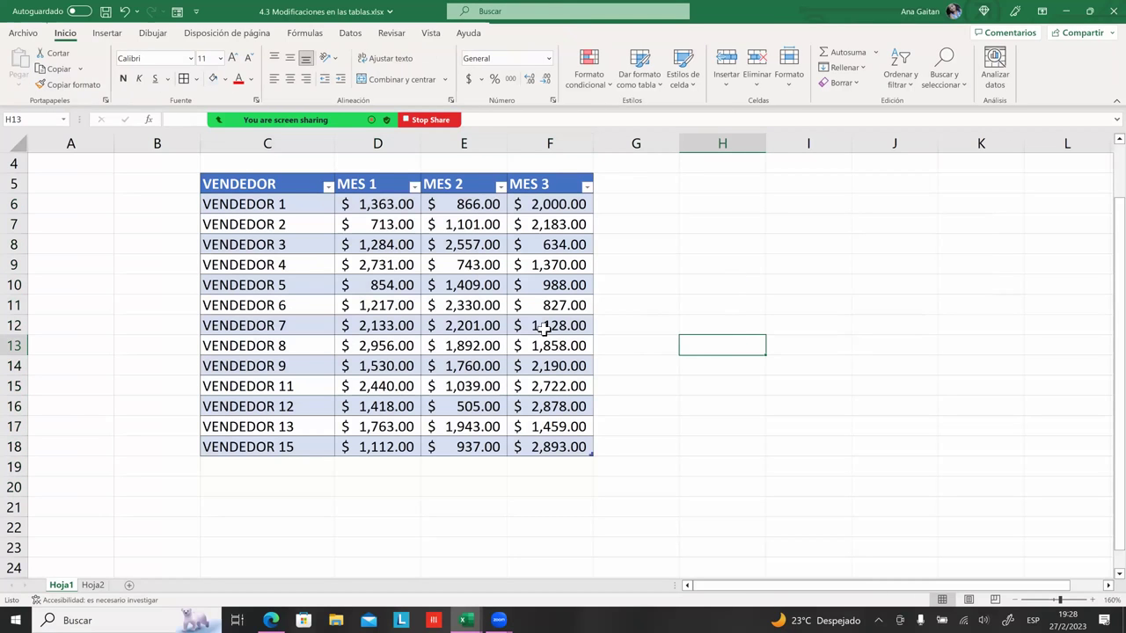
{"action": "left_click", "coordinate": [298, 212]}
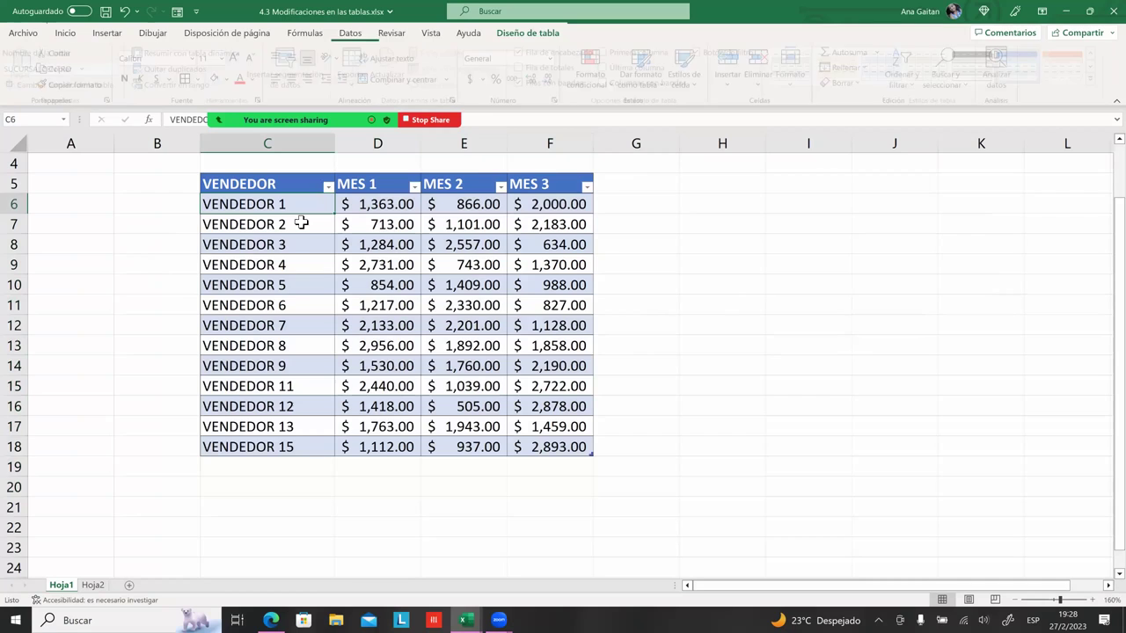
{"action": "left_click", "coordinate": [303, 227]}
{"action": "left_click", "coordinate": [309, 247]}
{"action": "left_click", "coordinate": [313, 268]}
{"action": "left_click", "coordinate": [309, 287]}
{"action": "left_click", "coordinate": [298, 307]}
{"action": "left_click", "coordinate": [292, 327]}
{"action": "left_click", "coordinate": [292, 348]}
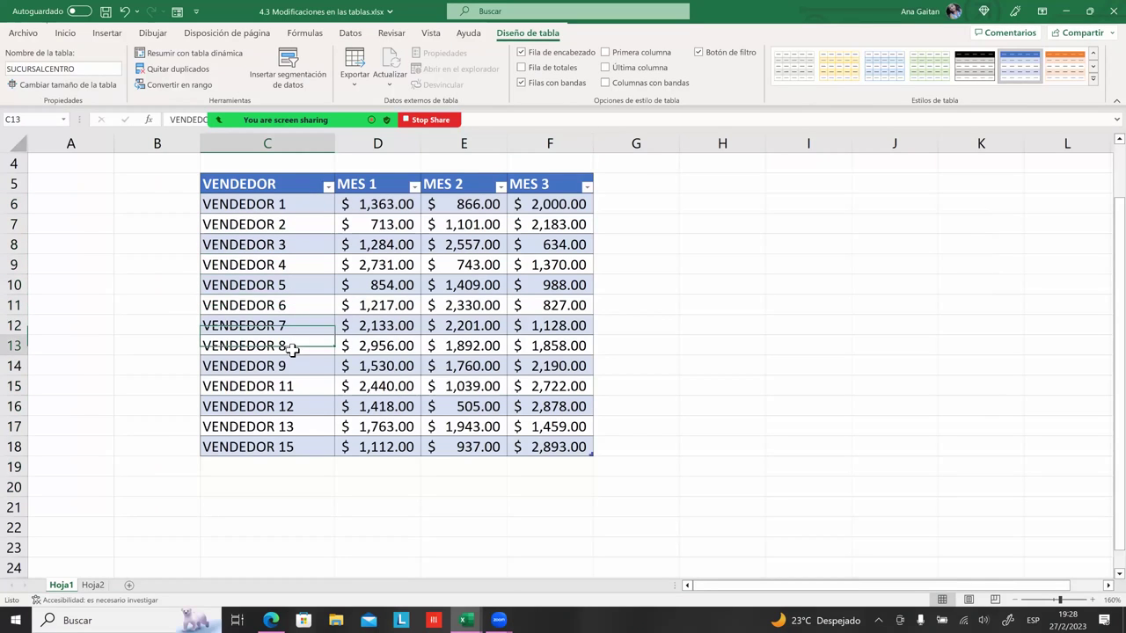
{"action": "left_click", "coordinate": [293, 368]}
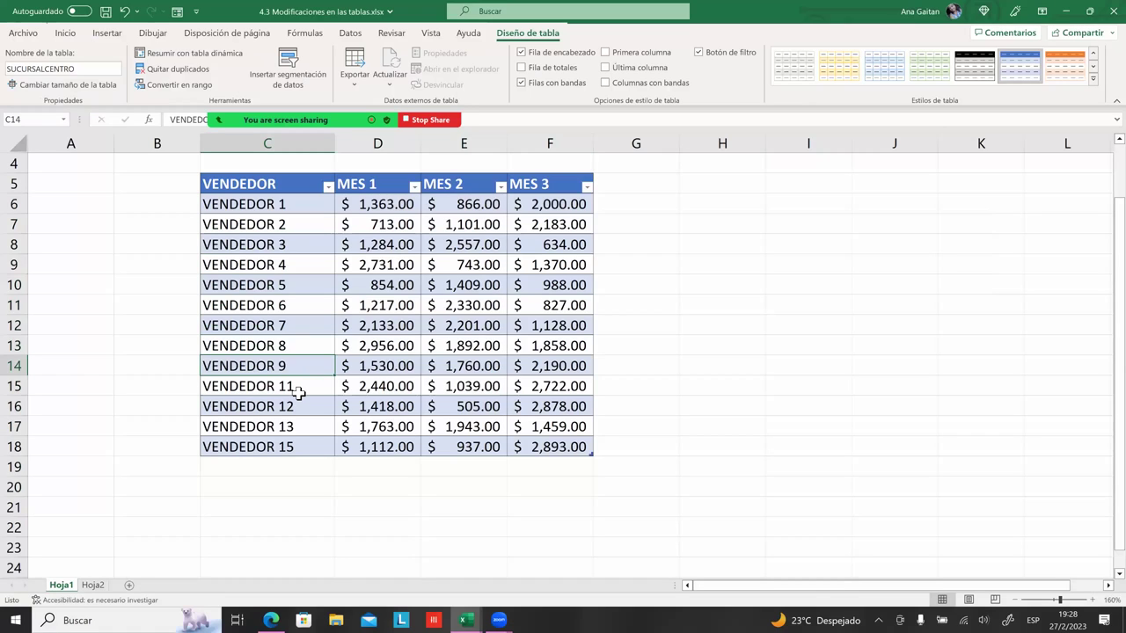
{"action": "left_click", "coordinate": [299, 392]}
{"action": "left_click", "coordinate": [299, 406]}
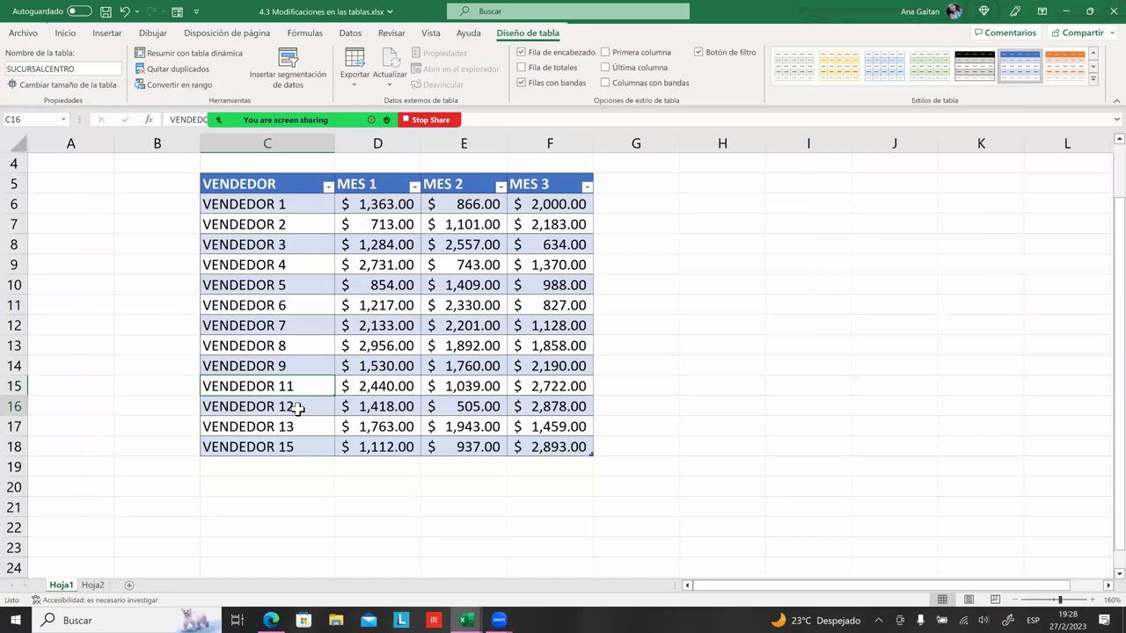
{"action": "left_click", "coordinate": [299, 426]}
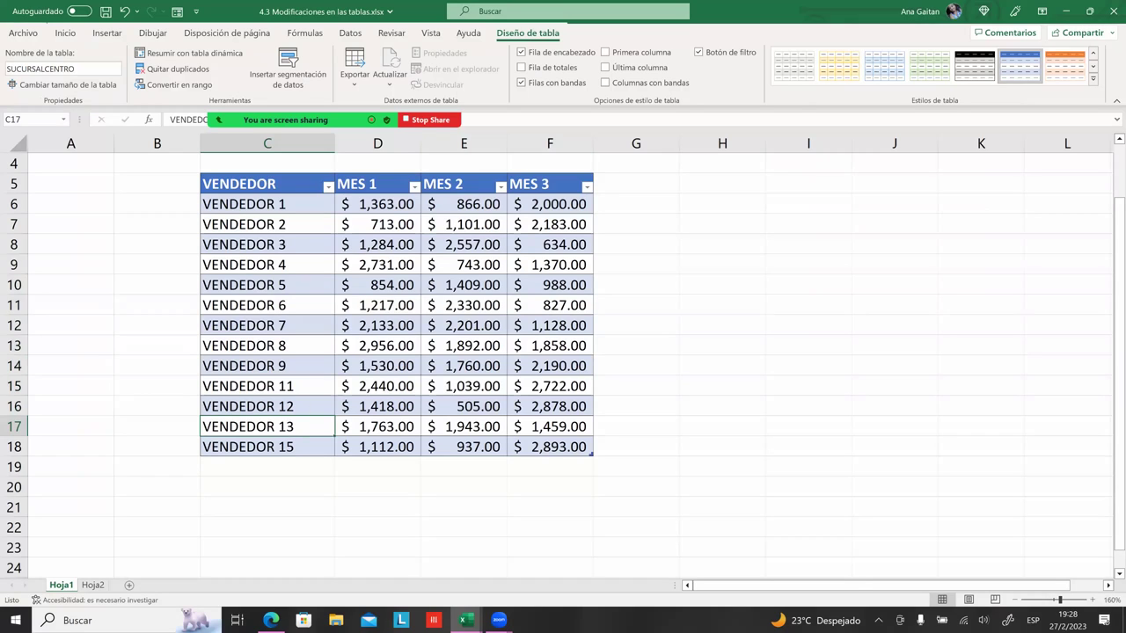
{"action": "left_click", "coordinate": [296, 406]}
{"action": "left_click", "coordinate": [291, 387]}
{"action": "left_click", "coordinate": [295, 366]}
{"action": "left_click", "coordinate": [297, 346]}
{"action": "left_click", "coordinate": [296, 325]}
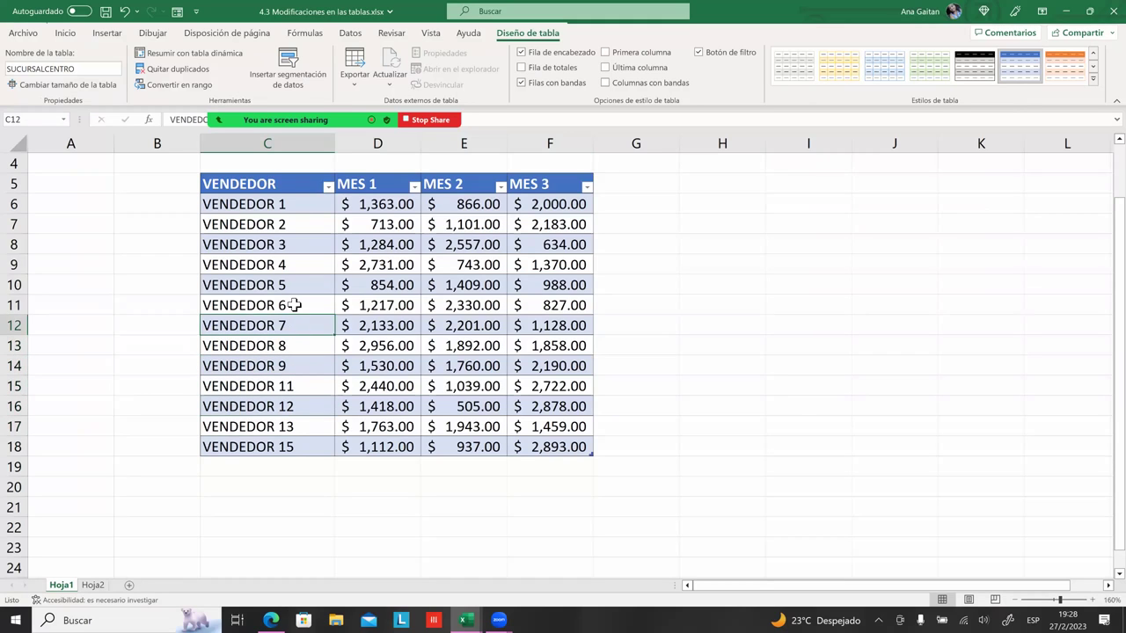
{"action": "left_click_drag", "start_coordinate": [296, 203], "coordinate": [311, 262]}
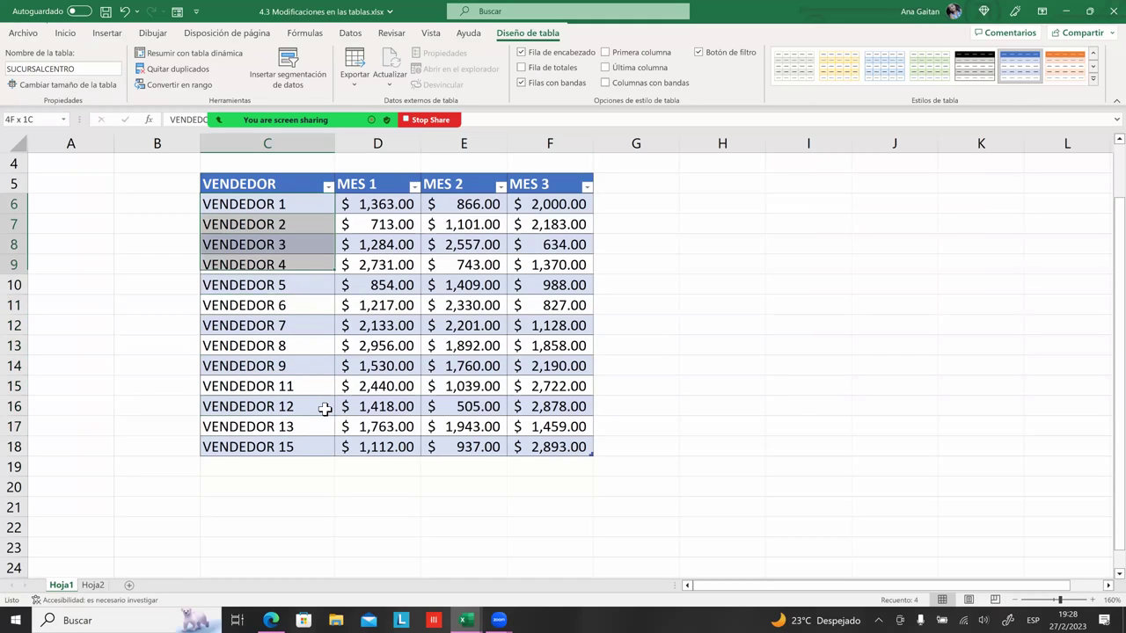
{"action": "left_click_drag", "start_coordinate": [325, 409], "coordinate": [290, 447]}
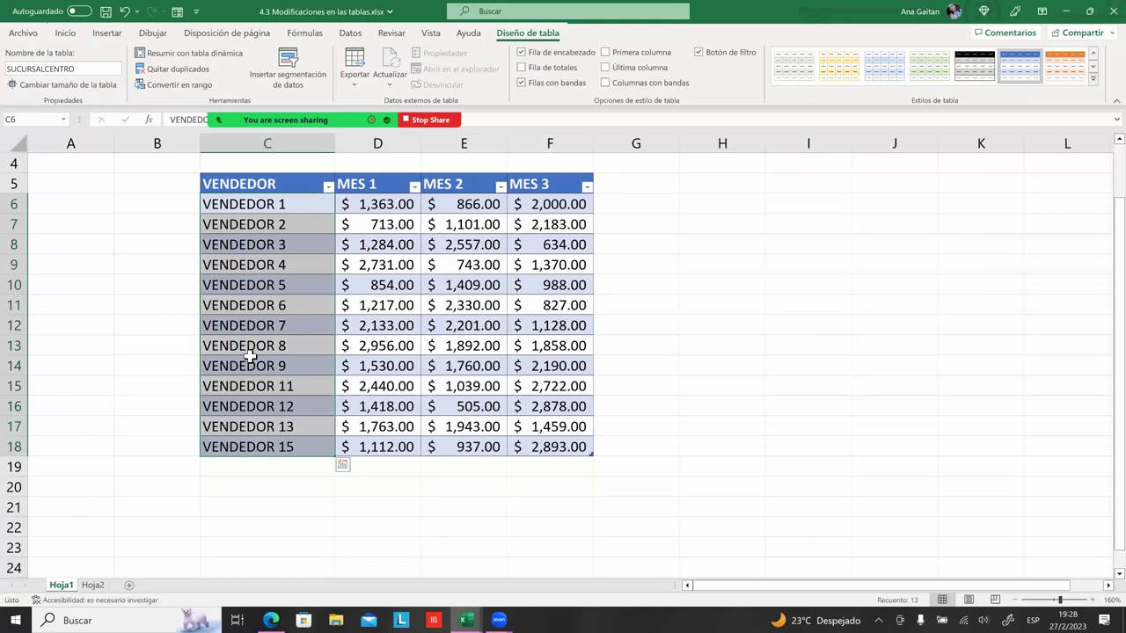
{"action": "left_click", "coordinate": [295, 324]}
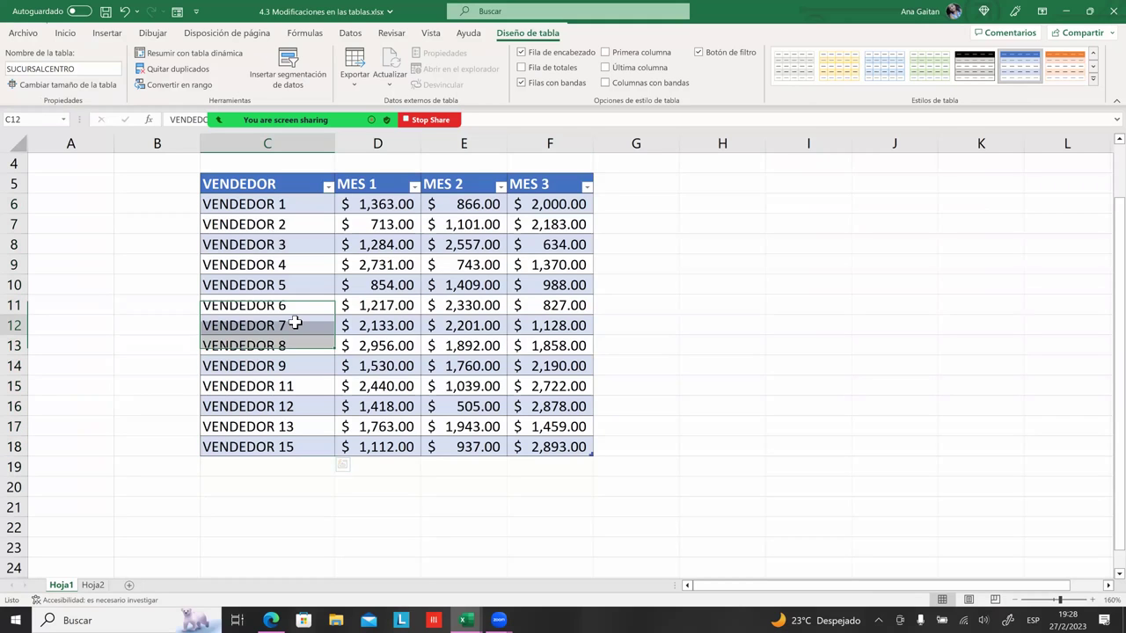
{"action": "left_click", "coordinate": [12, 263]}
{"action": "left_click", "coordinate": [12, 245]}
{"action": "left_click", "coordinate": [12, 264]}
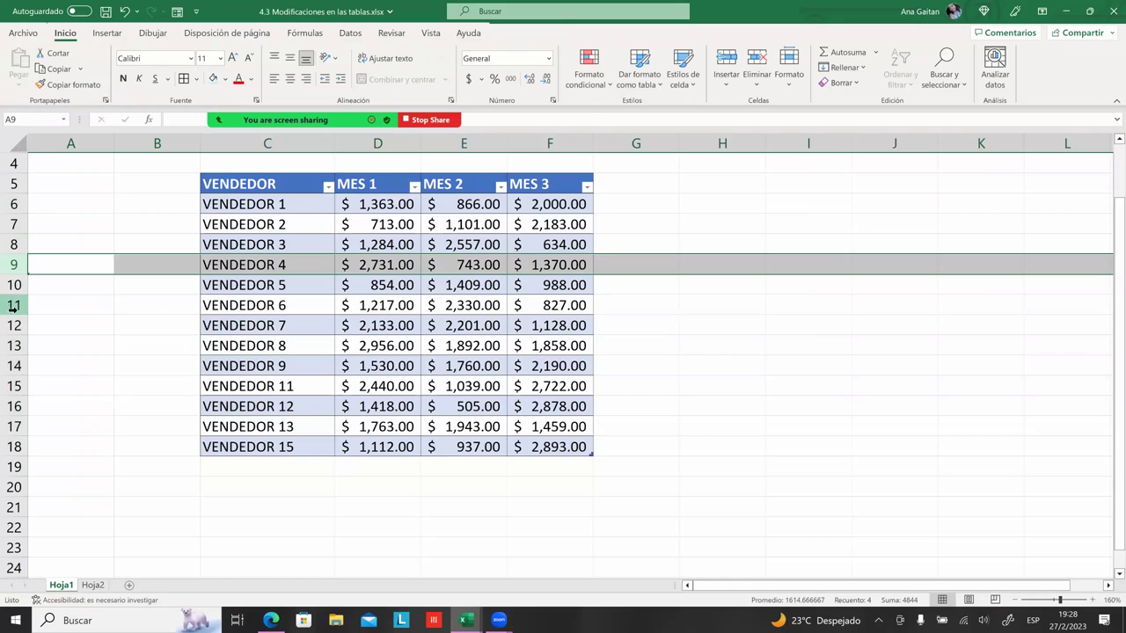
{"action": "left_click", "coordinate": [14, 306]}
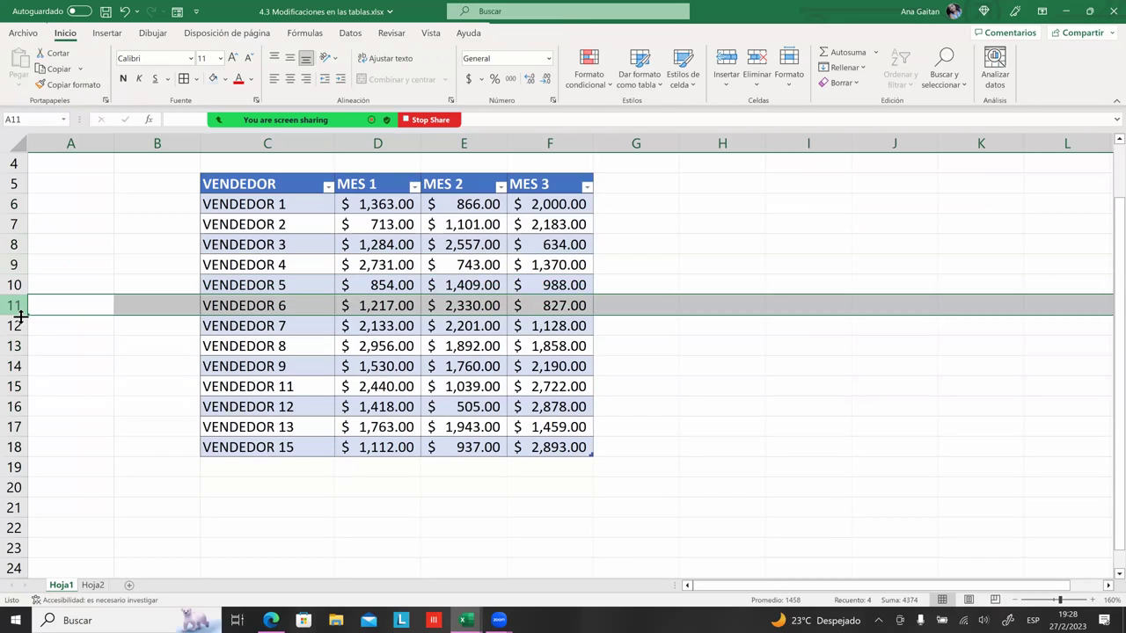
{"action": "left_click", "coordinate": [13, 349]}
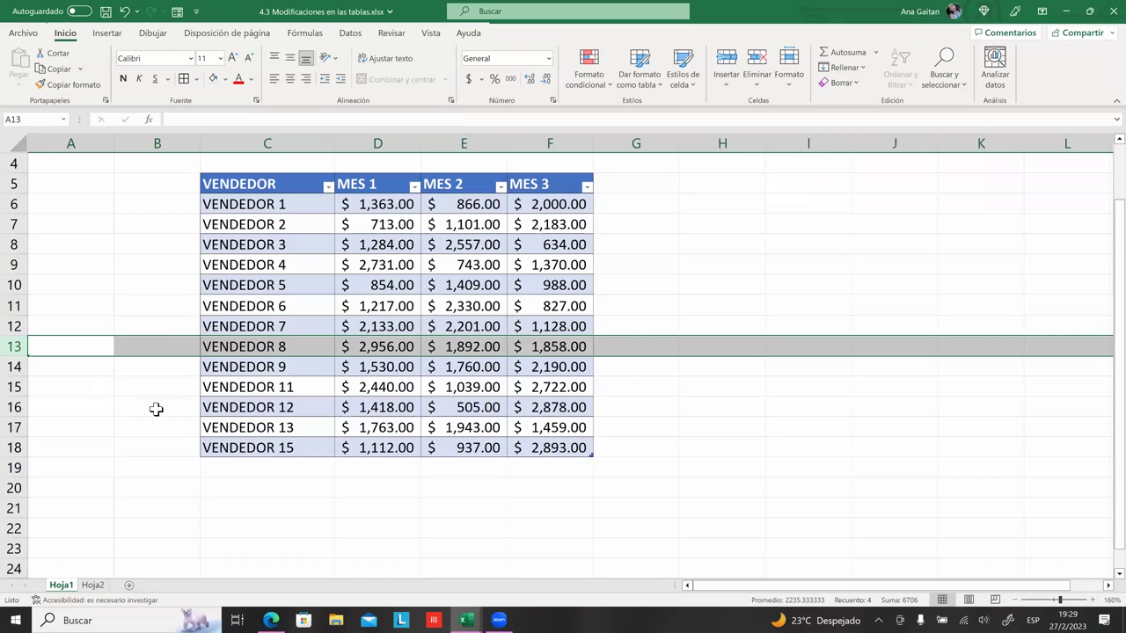
{"action": "left_click_drag", "start_coordinate": [260, 204], "coordinate": [263, 222]}
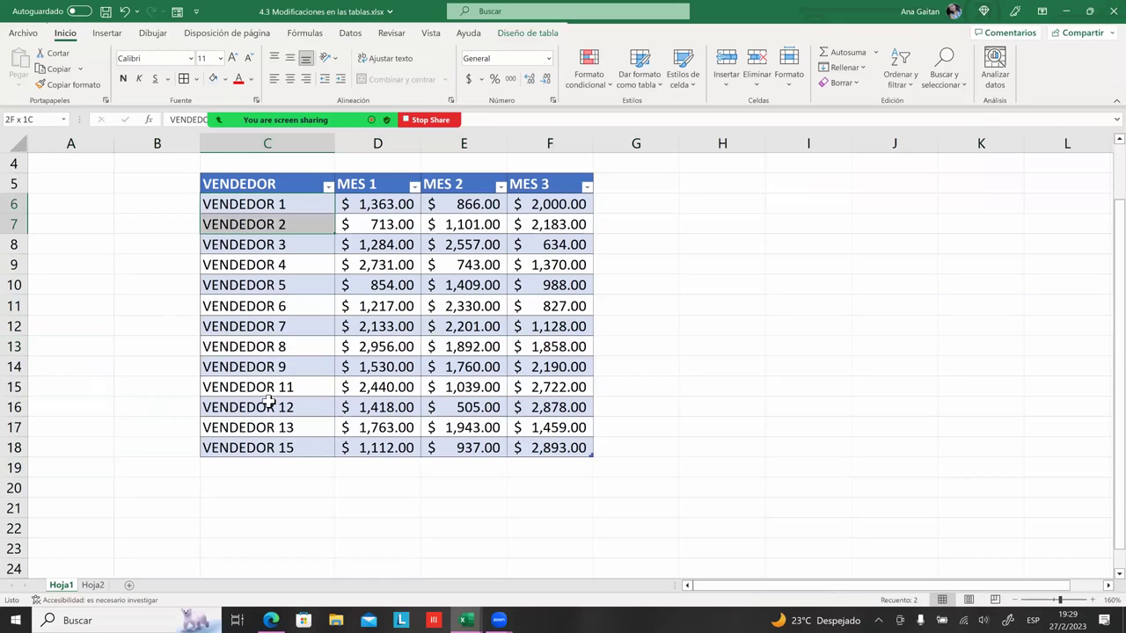
{"action": "left_click_drag", "start_coordinate": [268, 401], "coordinate": [269, 451]}
{"action": "left_click", "coordinate": [321, 409]}
{"action": "left_click", "coordinate": [340, 275]}
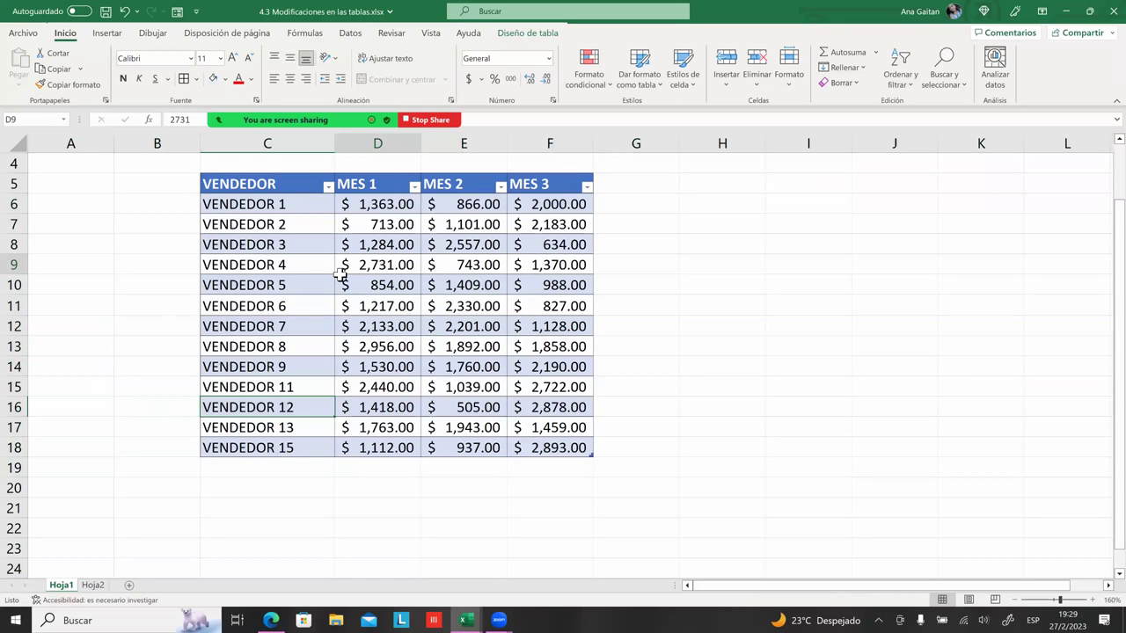
{"action": "left_click", "coordinate": [236, 209]}
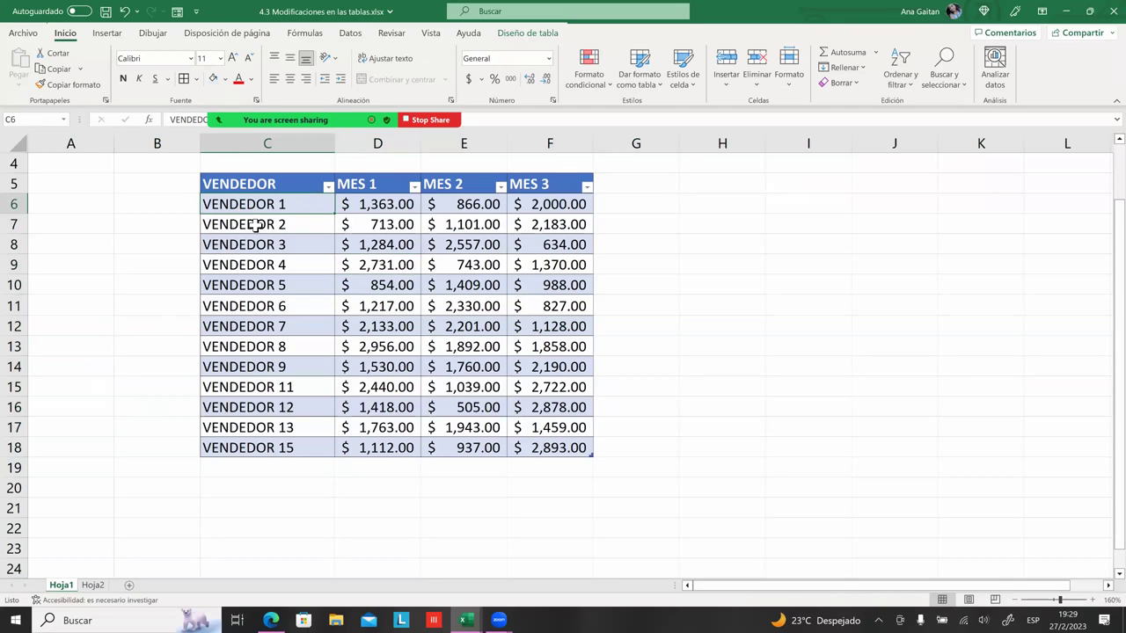
{"action": "left_click_drag", "start_coordinate": [264, 190], "coordinate": [307, 409]}
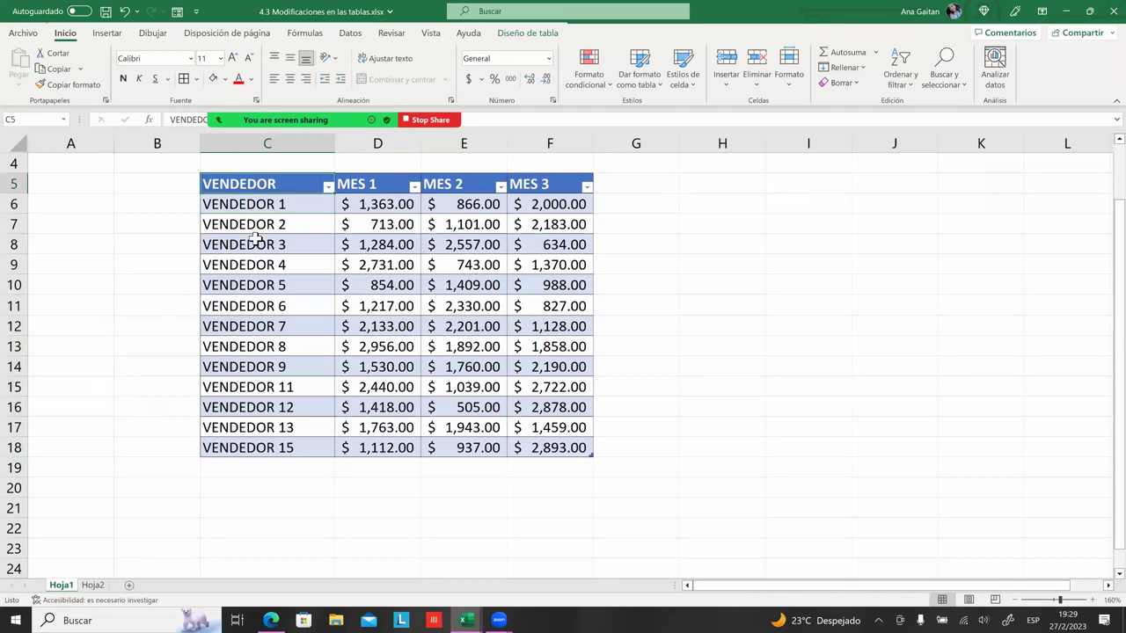
{"action": "left_click", "coordinate": [307, 409]}
{"action": "left_click", "coordinate": [385, 425]}
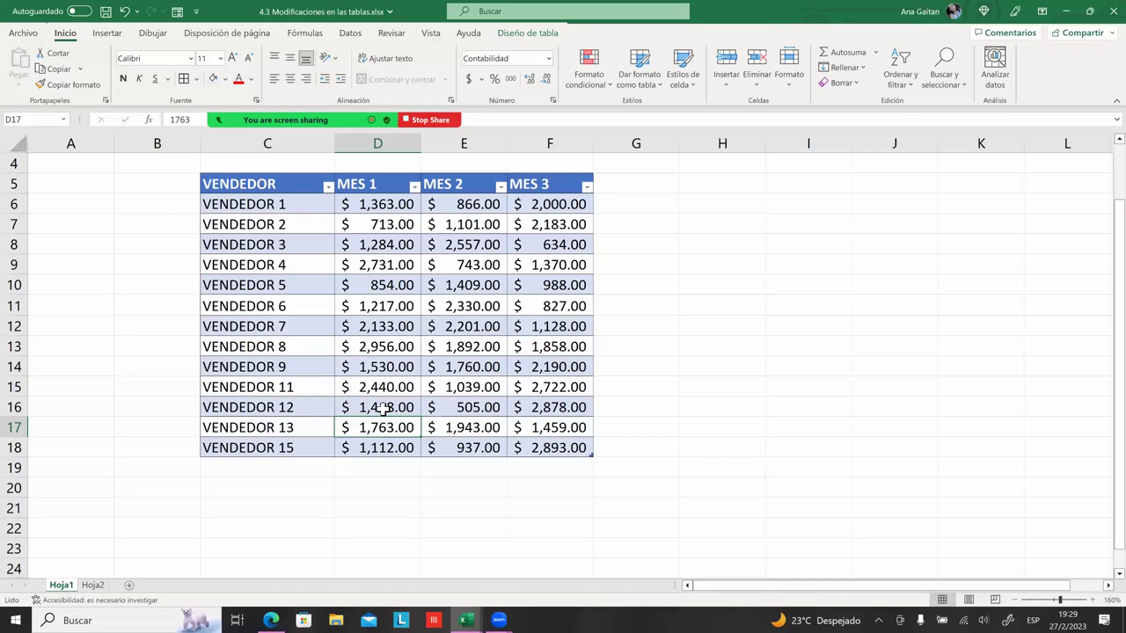
{"action": "left_click", "coordinate": [354, 264]}
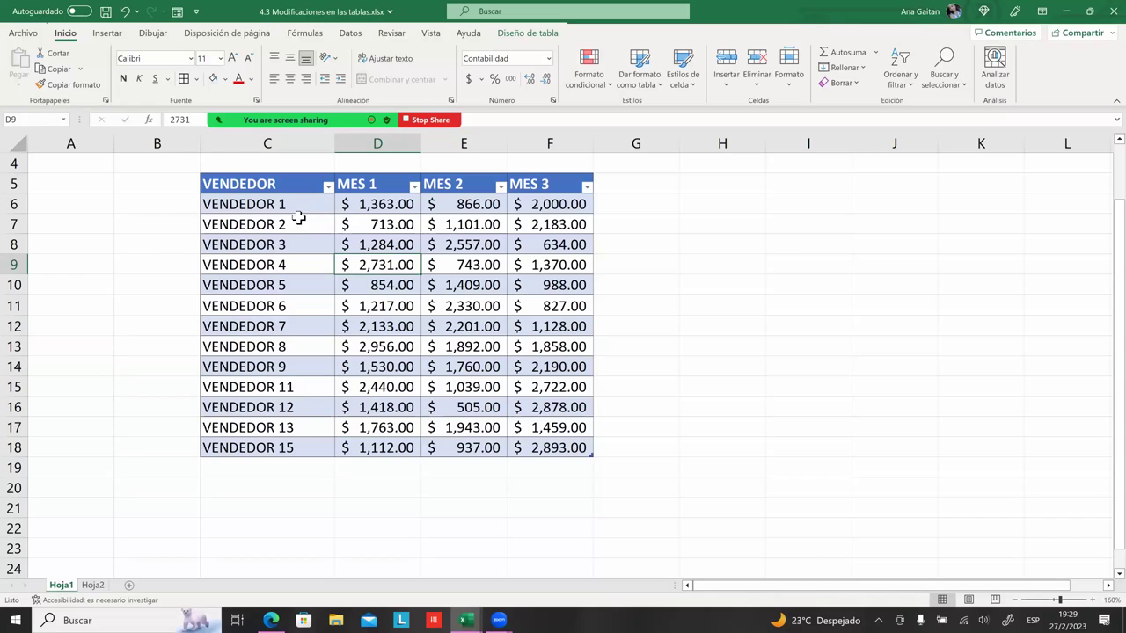
{"action": "left_click", "coordinate": [296, 245]}
{"action": "left_click", "coordinate": [293, 283]}
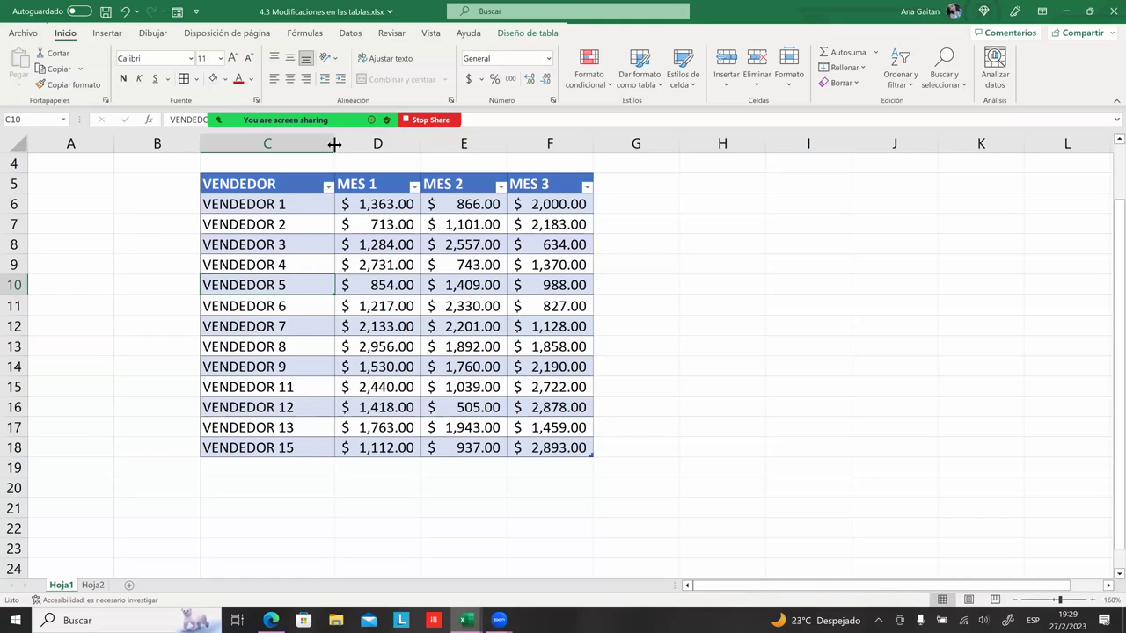
{"action": "left_click", "coordinate": [311, 204]}
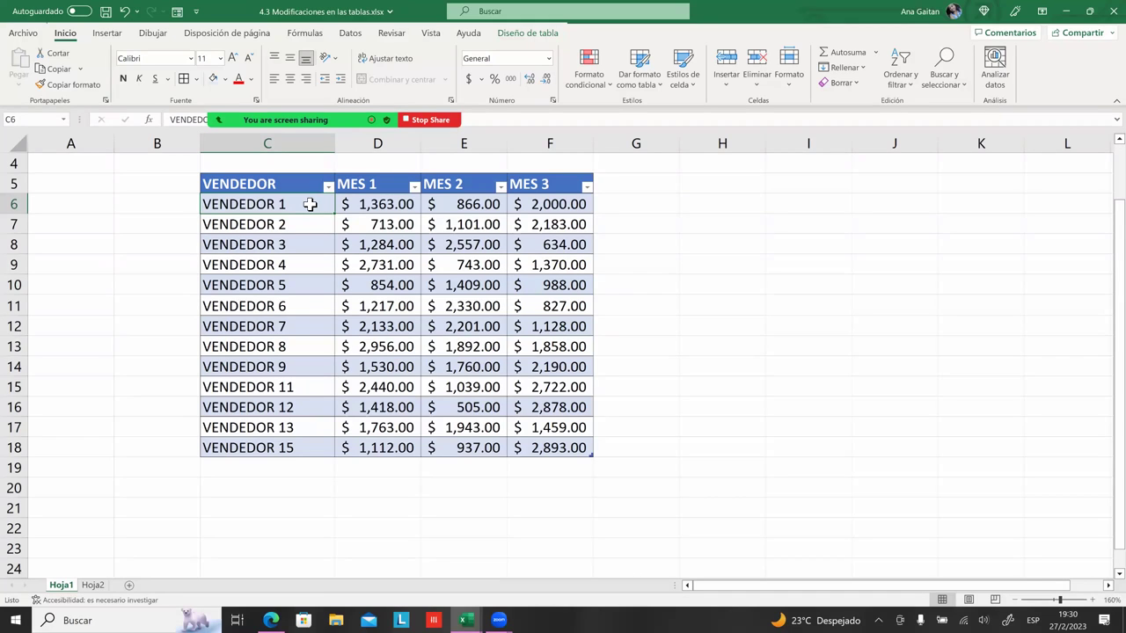
{"action": "left_click_drag", "start_coordinate": [528, 208], "coordinate": [343, 208]}
{"action": "left_click", "coordinate": [281, 207]}
{"action": "left_click", "coordinate": [278, 264]}
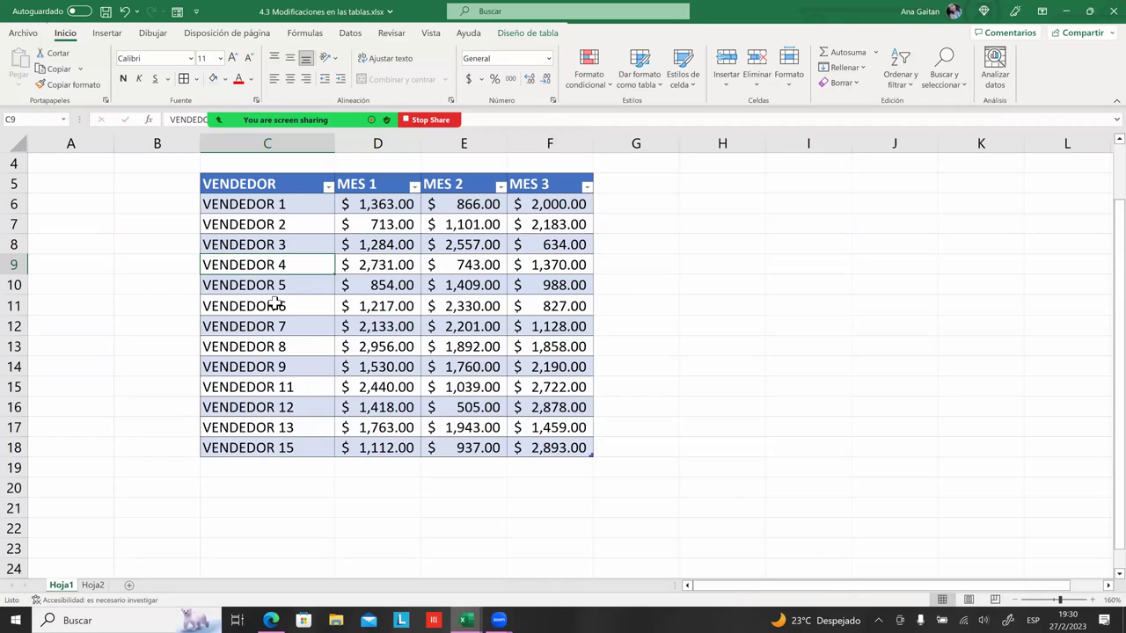
{"action": "left_click", "coordinate": [281, 327]}
{"action": "left_click", "coordinate": [289, 353]}
{"action": "left_click", "coordinate": [276, 387]}
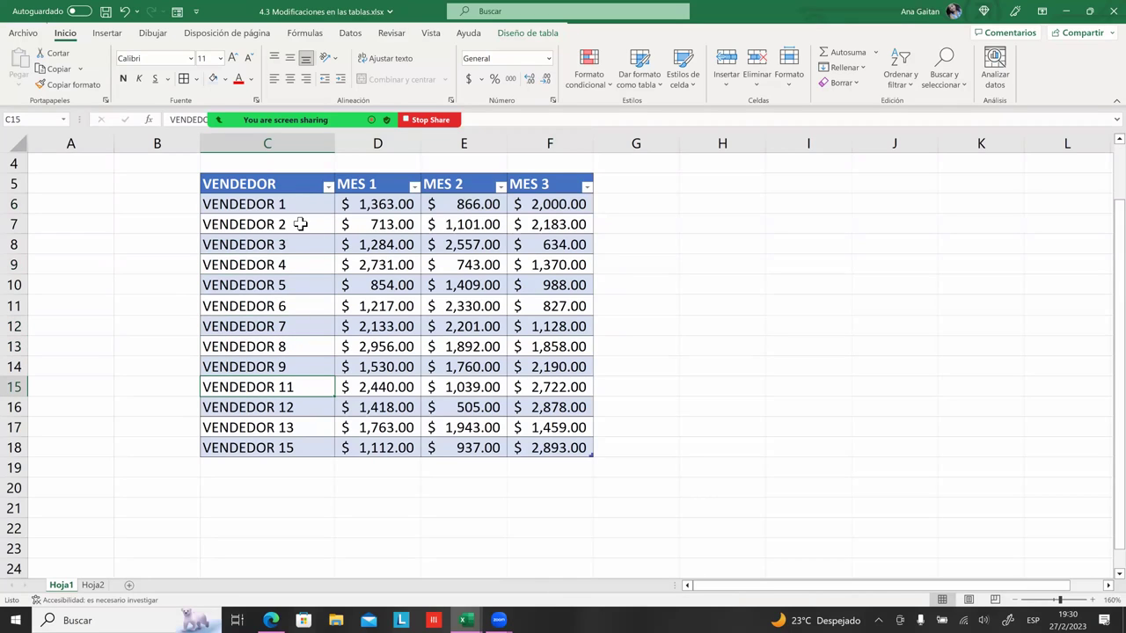
{"action": "left_click", "coordinate": [298, 365]}
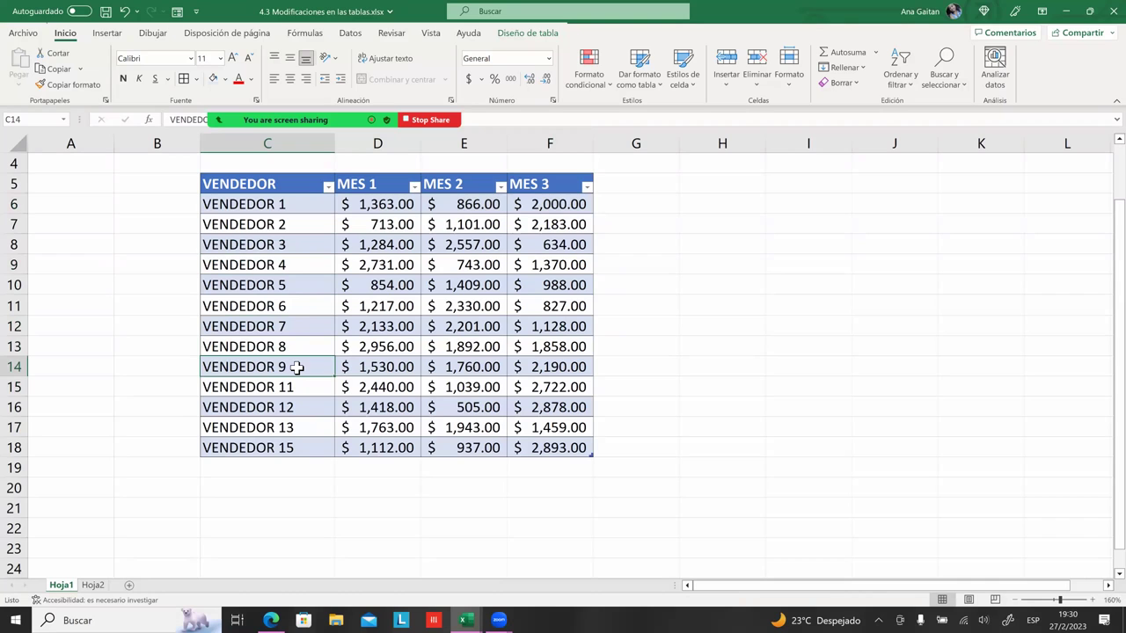
- Undo the duplicate removal to restore 15 sellers, then redo the blue table style and currency format
{"action": "key", "text": "ctrl+z"}
{"action": "key", "text": "ctrl+z"}
{"action": "key", "text": "ctrl+z"}
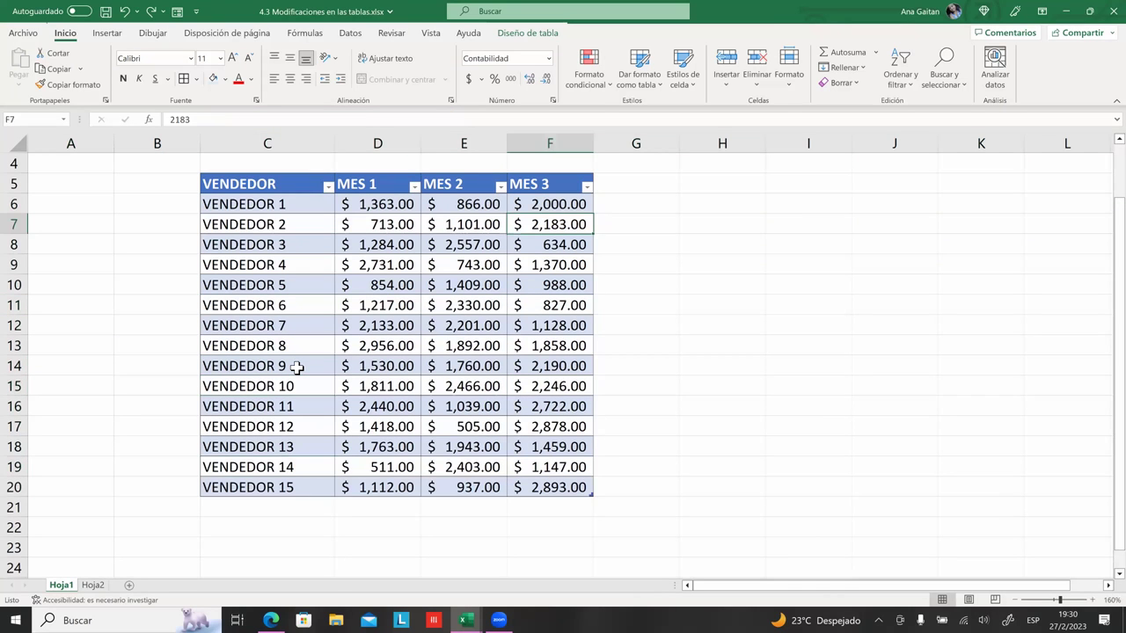
{"action": "key", "text": "ctrl+z"}
{"action": "key", "text": "ctrl+z"}
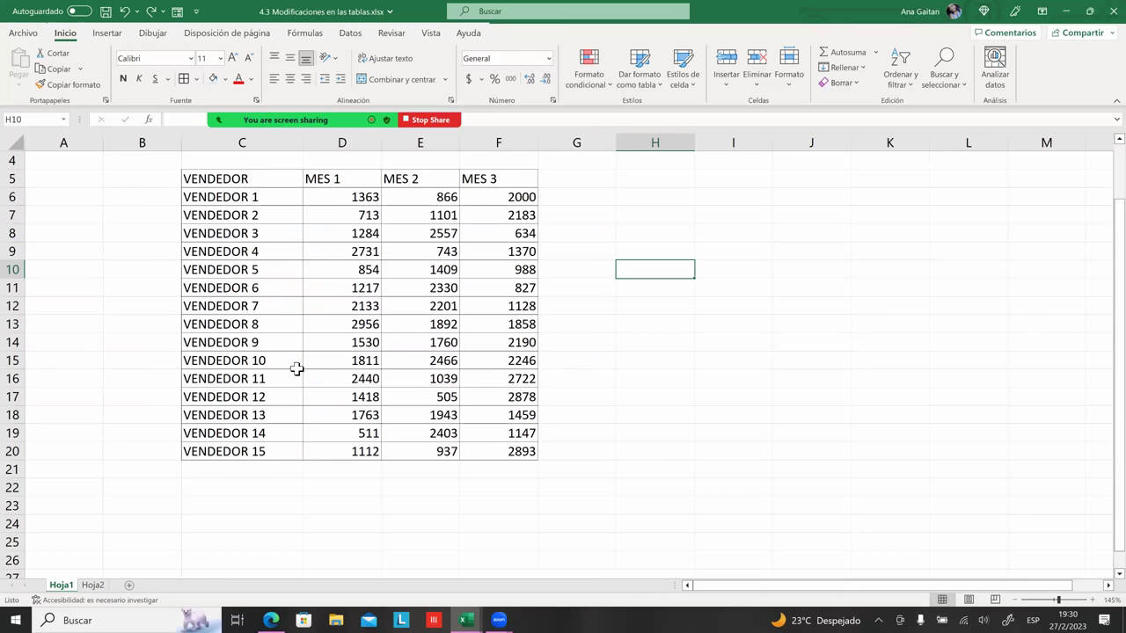
{"action": "key", "text": "ctrl+y"}
{"action": "key", "text": "ctrl+y"}
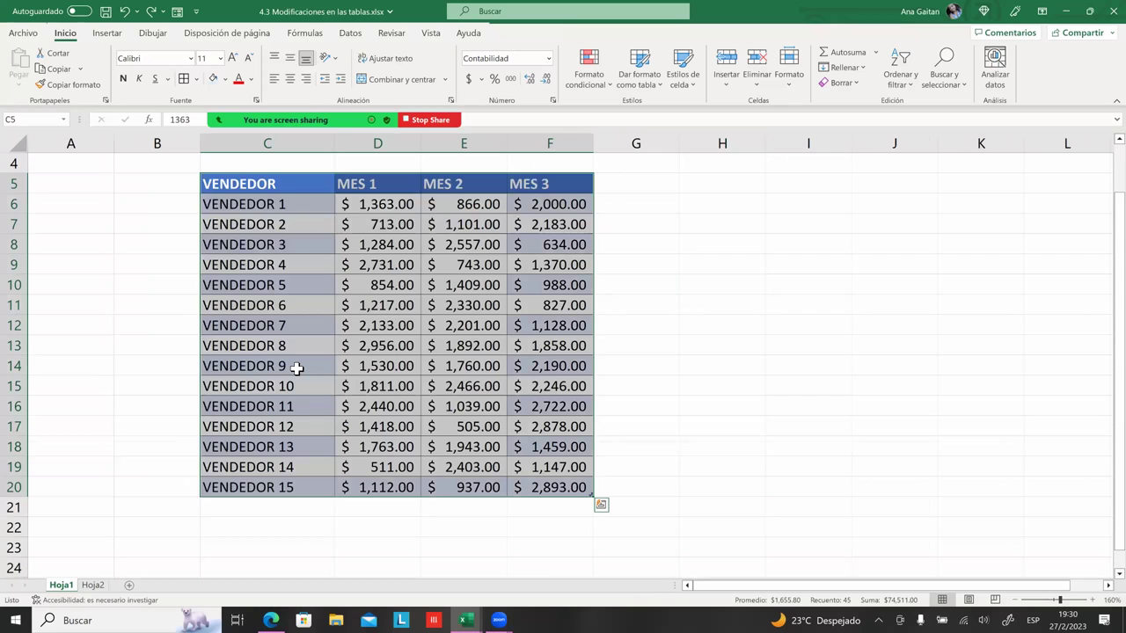
{"action": "left_click", "coordinate": [296, 368]}
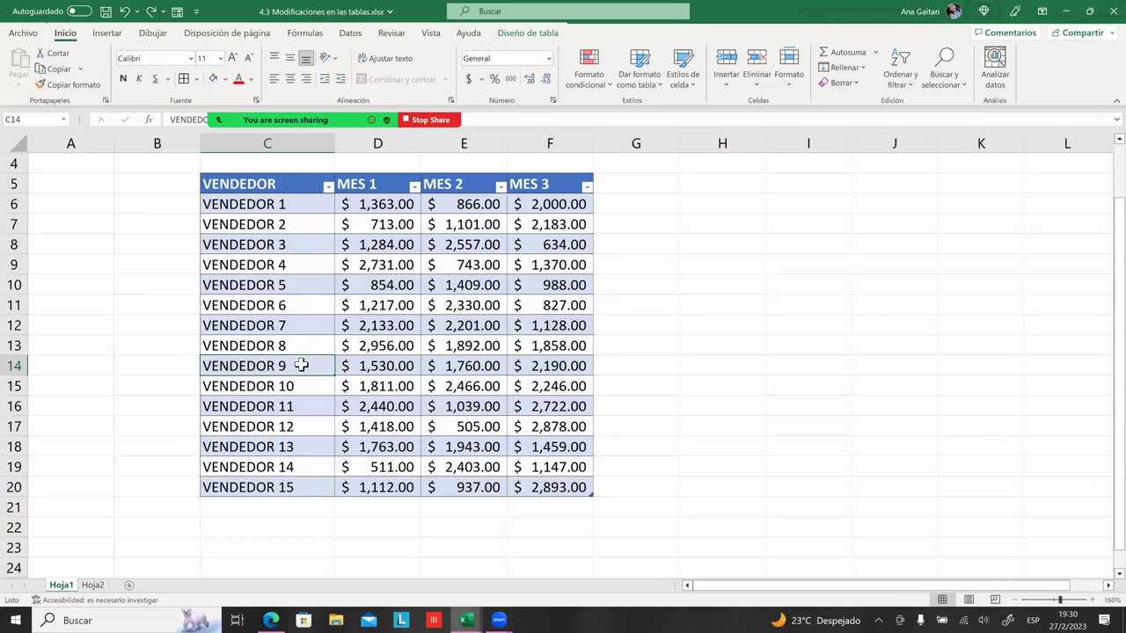
{"action": "key", "text": "Down"}
{"action": "key", "text": "Down"}
{"action": "key", "text": "Down"}
{"action": "key", "text": "Down"}
{"action": "key", "text": "Right"}
- Select cells in the table, including the MES 2 value 937 and the column C vendor names
{"action": "left_click", "coordinate": [463, 447]}
{"action": "left_click", "coordinate": [377, 427]}
{"action": "left_click", "coordinate": [464, 487]}
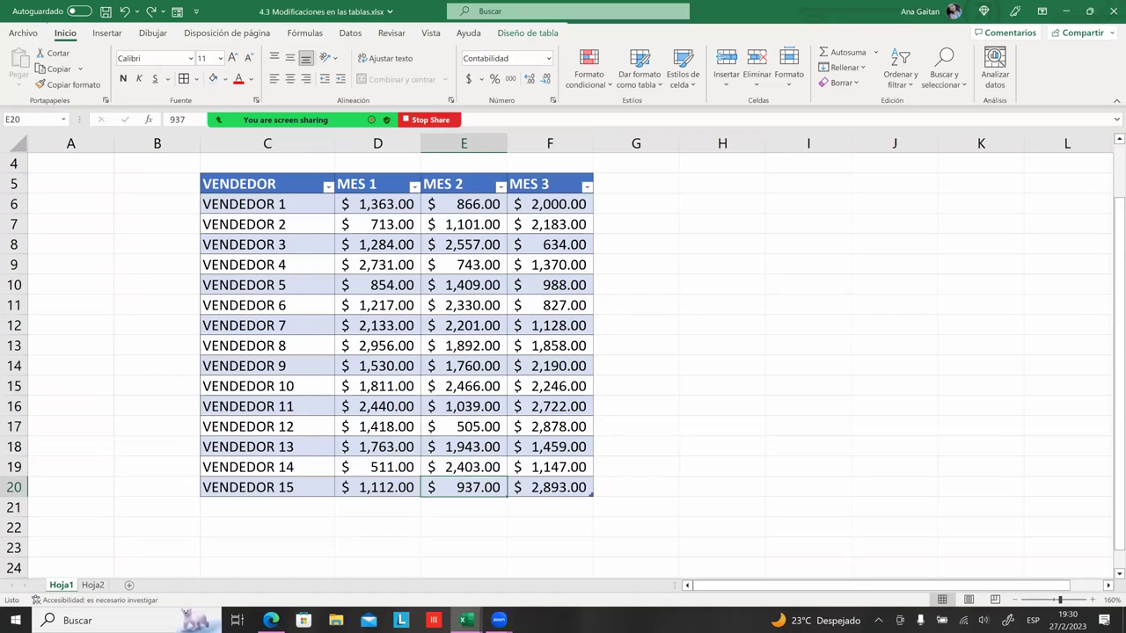
{"action": "left_click", "coordinate": [283, 185]}
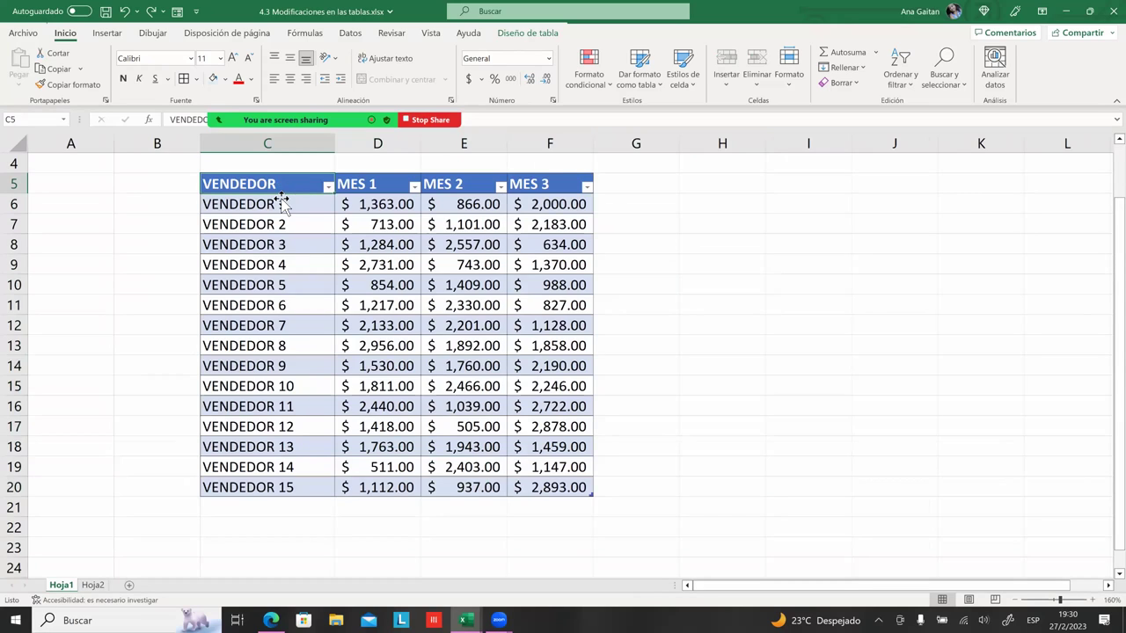
{"action": "left_click", "coordinate": [325, 279]}
{"action": "left_click", "coordinate": [307, 221]}
{"action": "left_click_drag", "start_coordinate": [282, 221], "coordinate": [281, 486]}
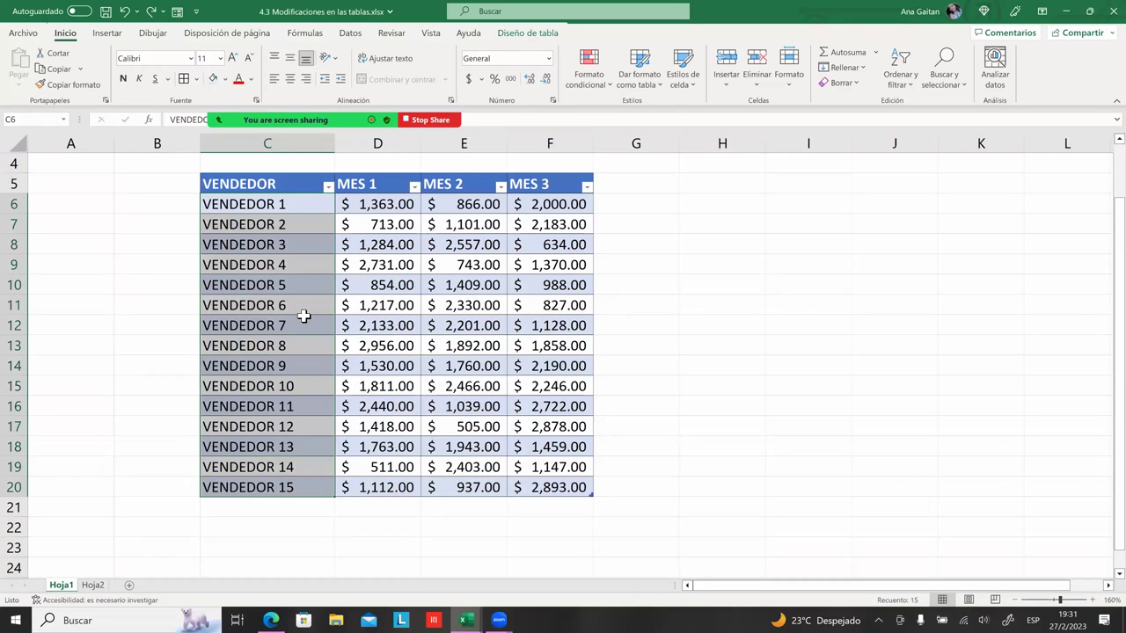
{"action": "left_click", "coordinate": [298, 409]}
{"action": "left_click", "coordinate": [334, 374]}
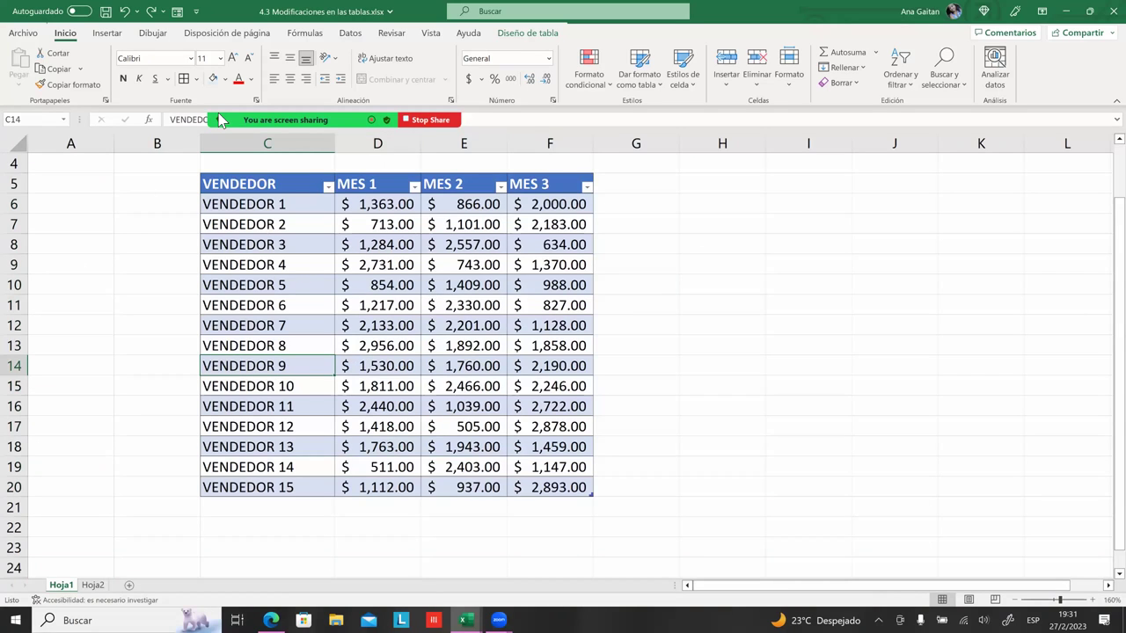
{"action": "left_click", "coordinate": [526, 34]}
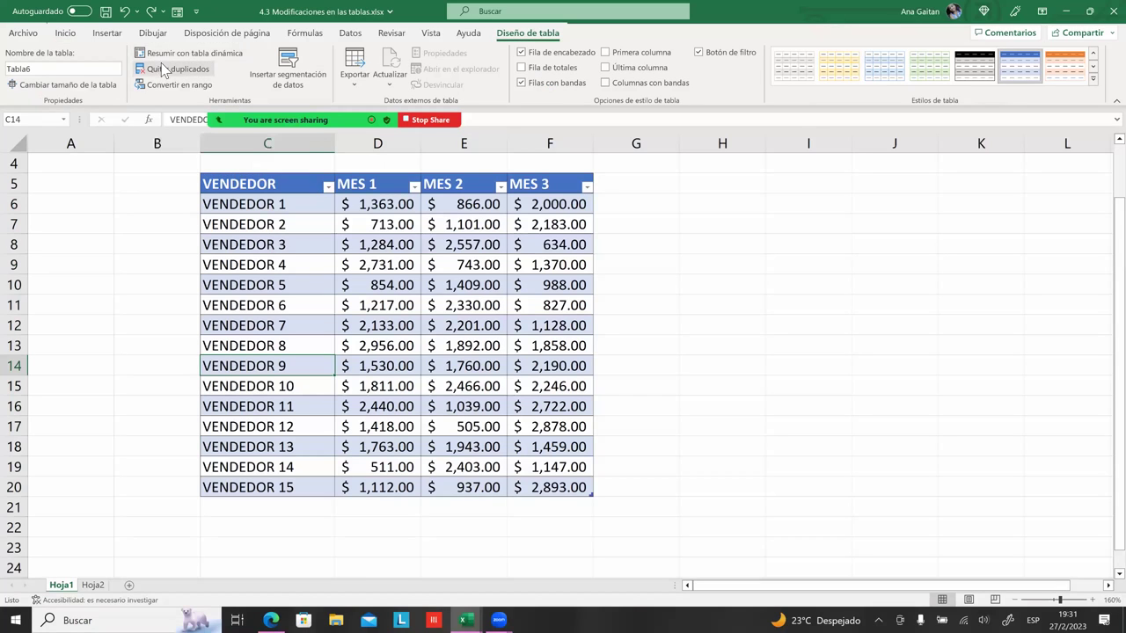
- Select MES 1–3 amounts in the table, such as 1284, 2133 and 1217, and show the table design options
{"action": "left_click", "coordinate": [86, 241]}
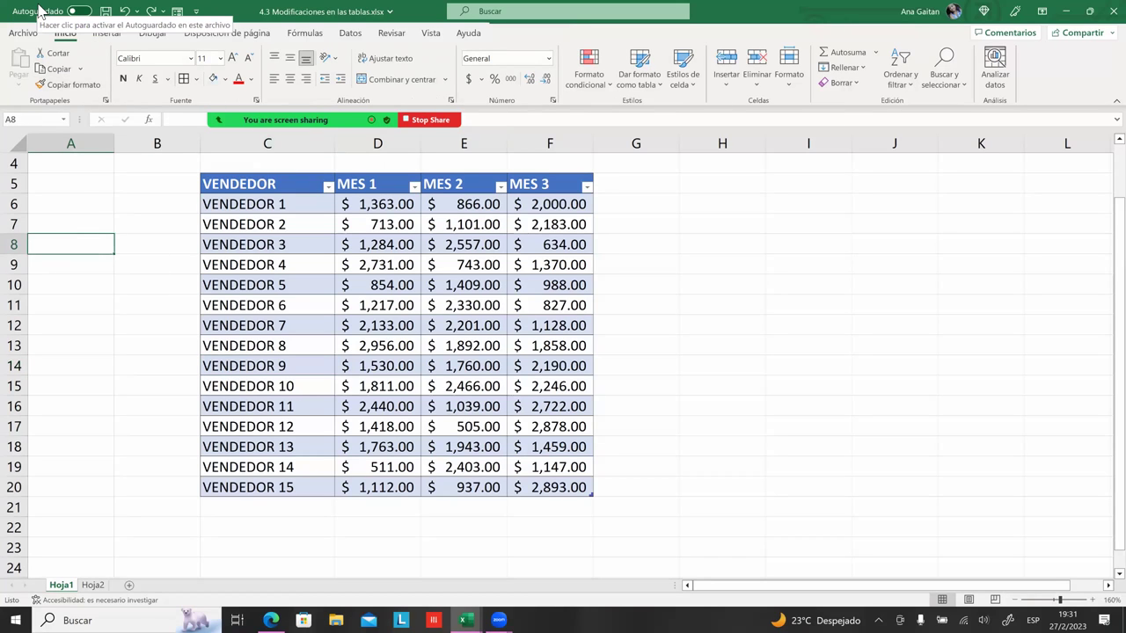
{"action": "left_click", "coordinate": [415, 244]}
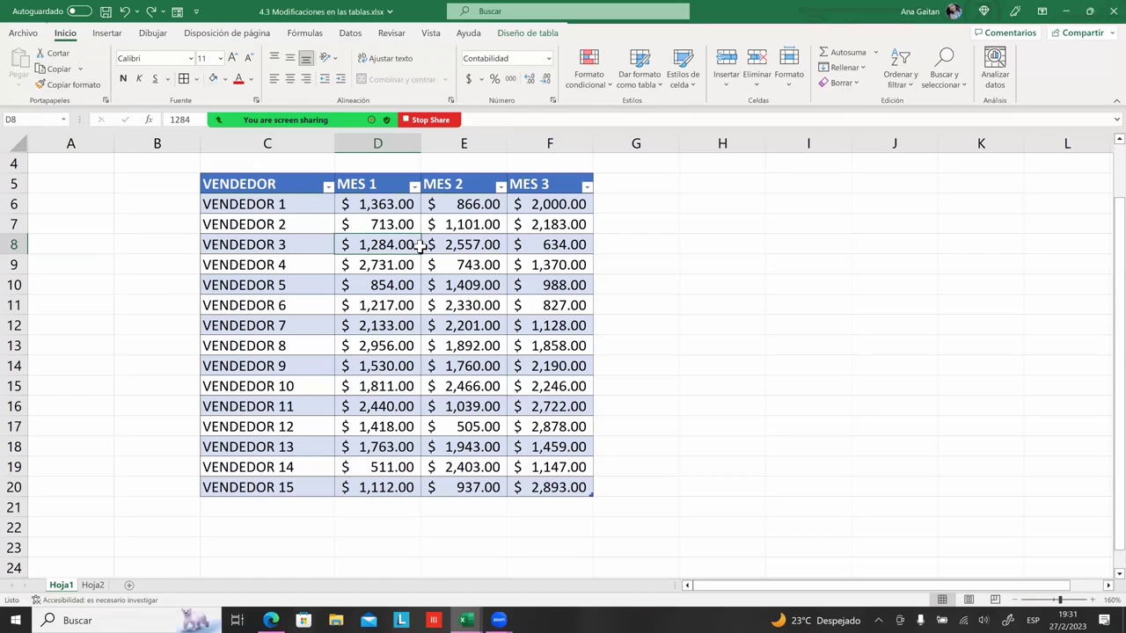
{"action": "left_click", "coordinate": [457, 309]}
{"action": "left_click", "coordinate": [549, 350]}
{"action": "left_click", "coordinate": [554, 410]}
{"action": "left_click", "coordinate": [372, 346]}
{"action": "left_click", "coordinate": [383, 326]}
{"action": "left_click", "coordinate": [395, 305]}
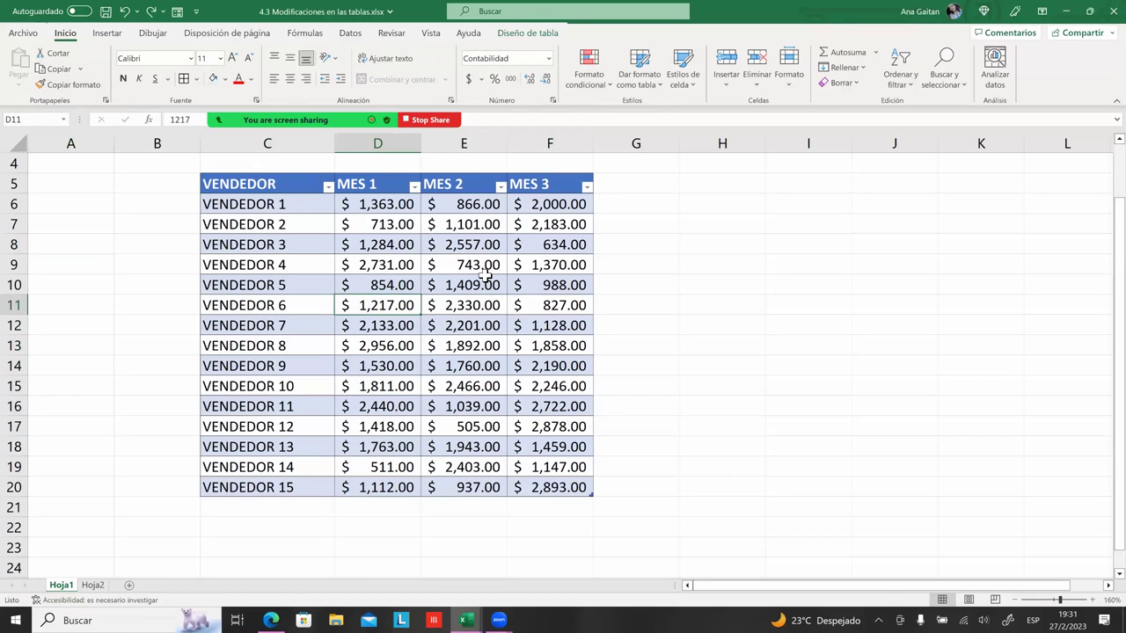
{"action": "left_click", "coordinate": [526, 35]}
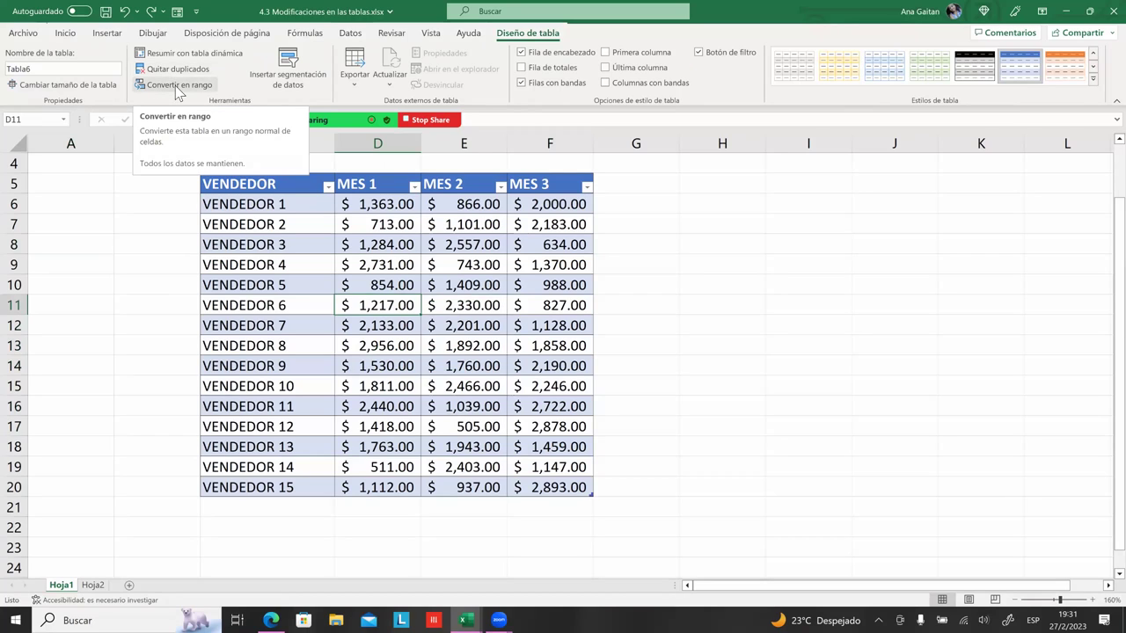
- Select more amounts in the table, including MES 3 988, MES 1 854 and MES 2 1101
{"action": "left_click", "coordinate": [531, 283]}
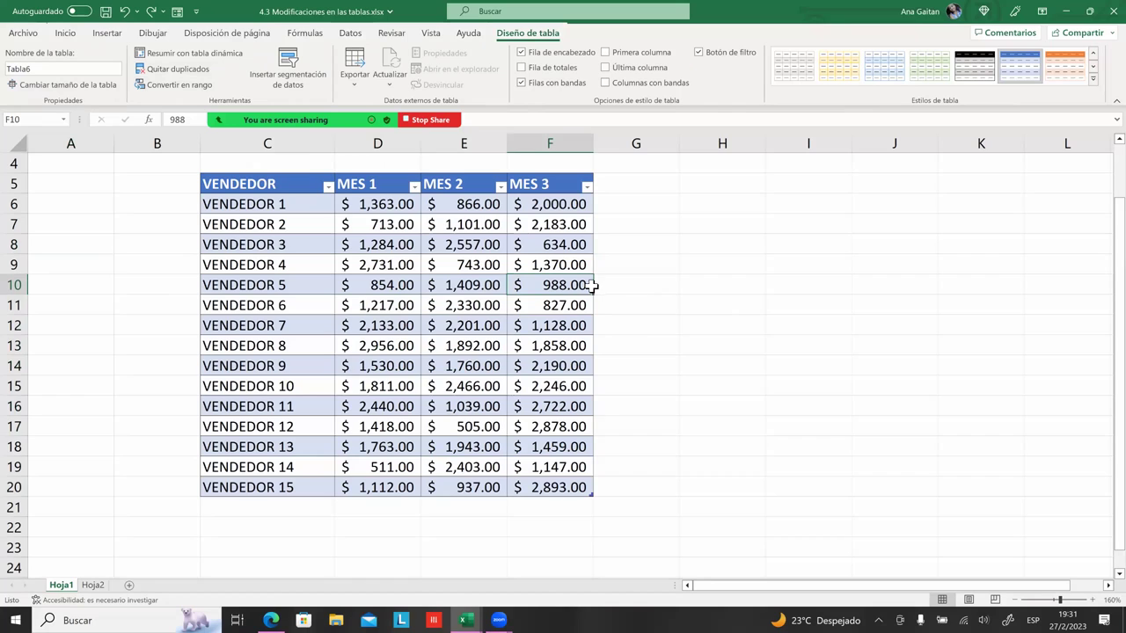
{"action": "key", "text": "Right"}
{"action": "key", "text": "Right"}
{"action": "key", "text": "Right"}
{"action": "key", "text": "Down"}
{"action": "key", "text": "Down"}
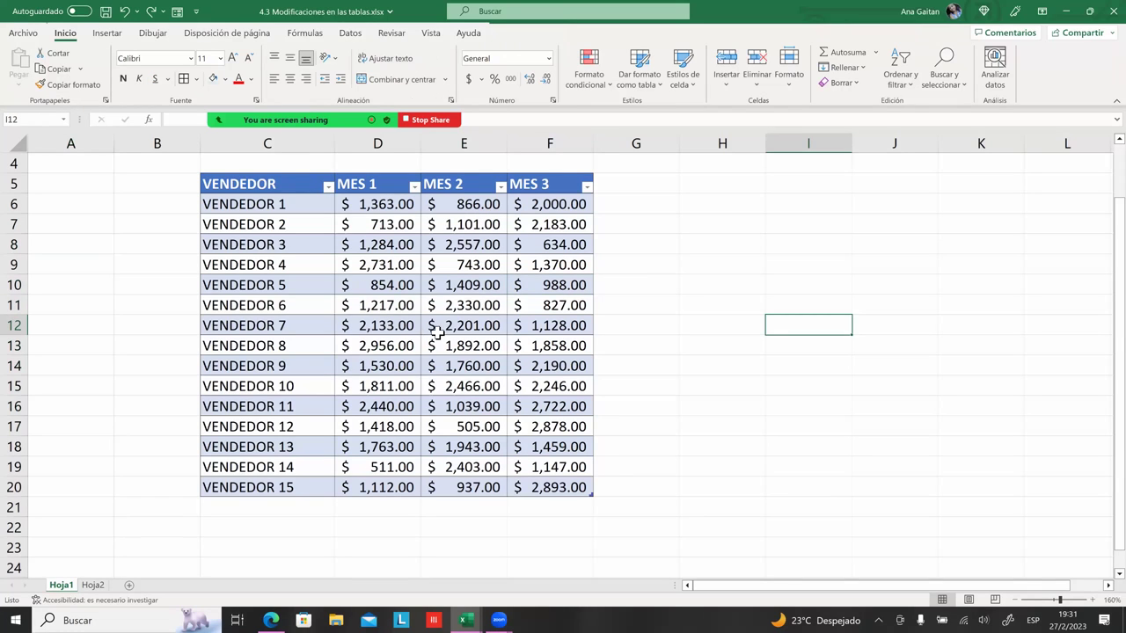
{"action": "left_click", "coordinate": [381, 241]}
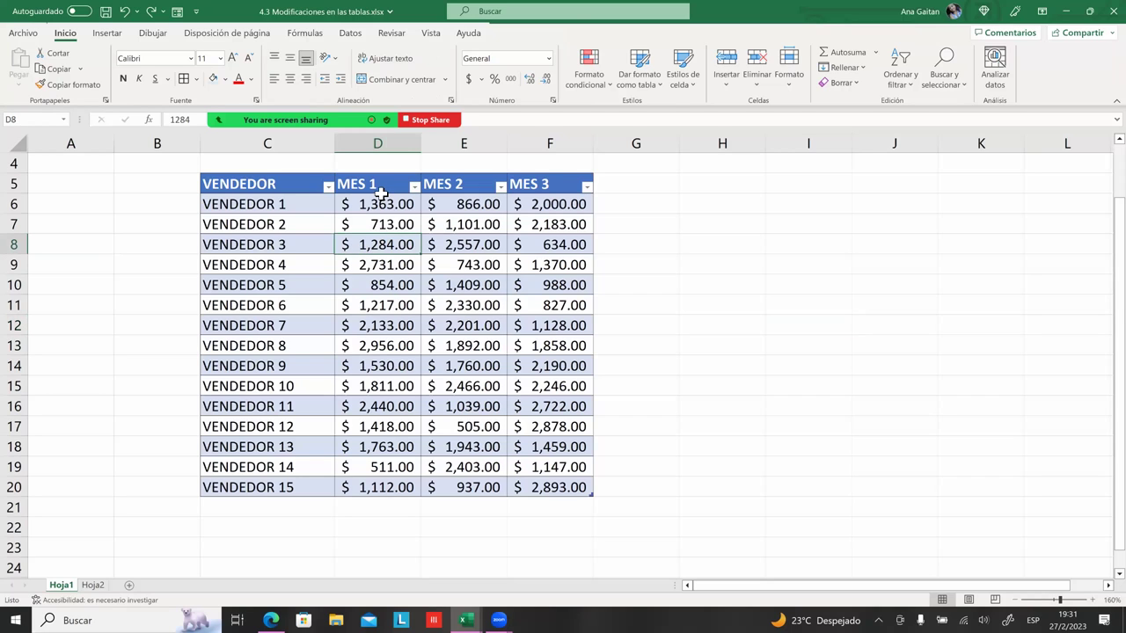
{"action": "left_click", "coordinate": [368, 204]}
{"action": "left_click", "coordinate": [366, 283]}
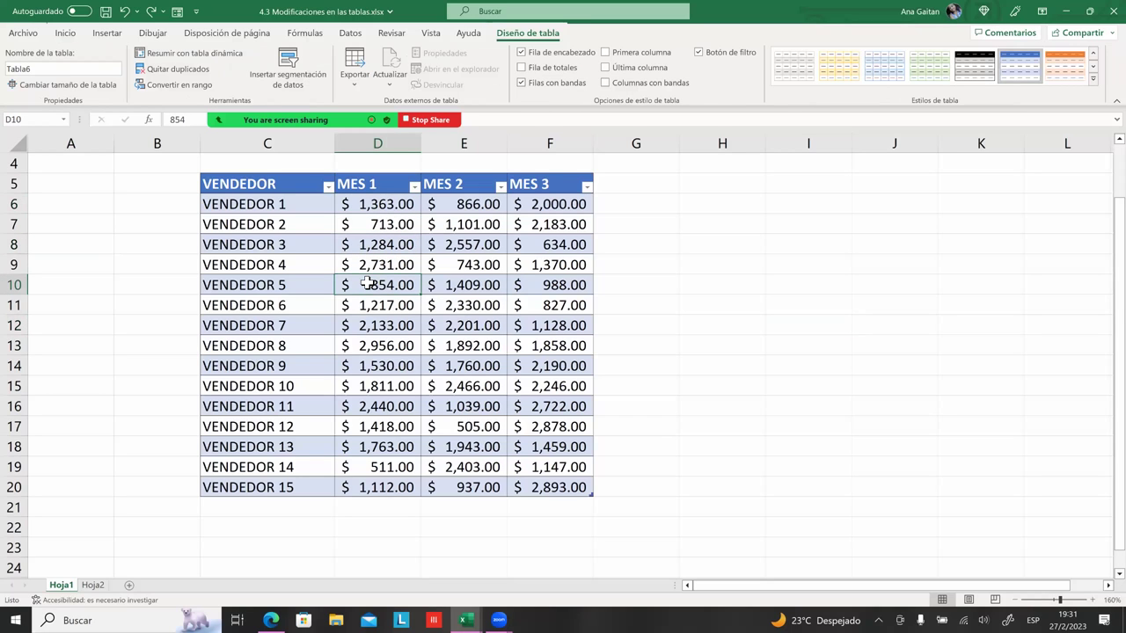
{"action": "left_click", "coordinate": [390, 324]}
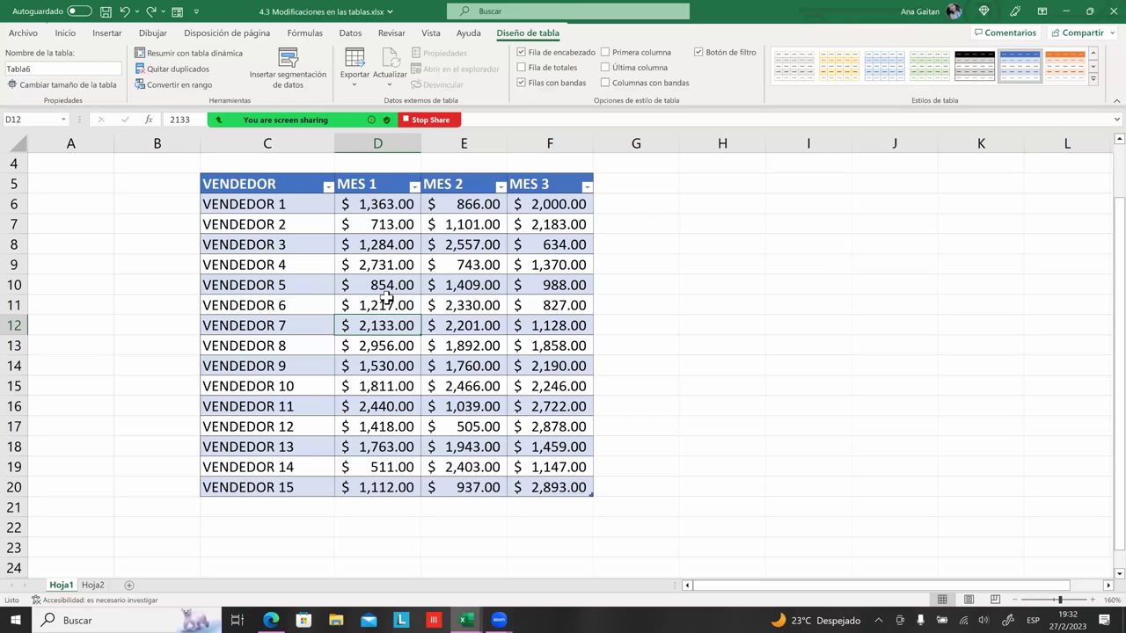
{"action": "left_click", "coordinate": [479, 226]}
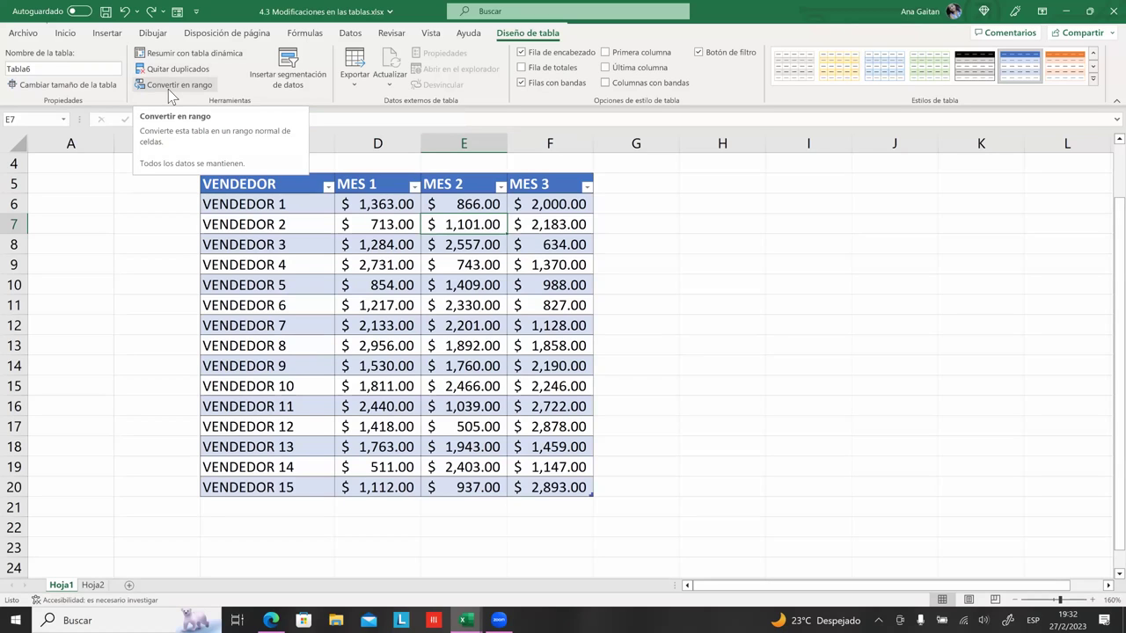
{"action": "key", "text": "XF86AudioLowerVolume"}
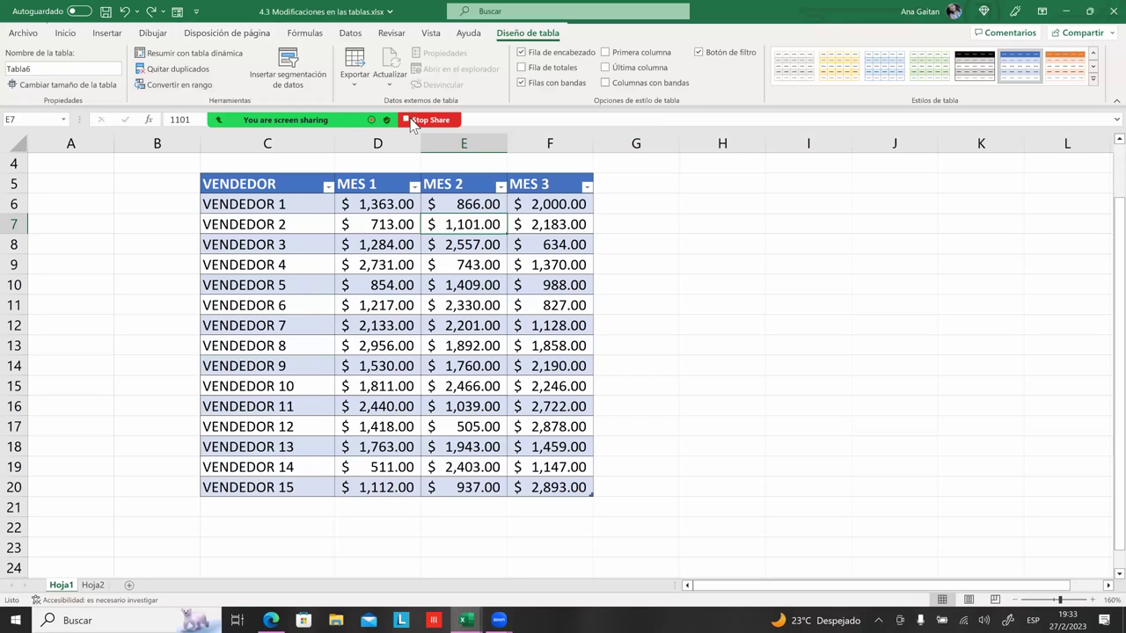
{"action": "mouse_move", "coordinate": [282, 120]}
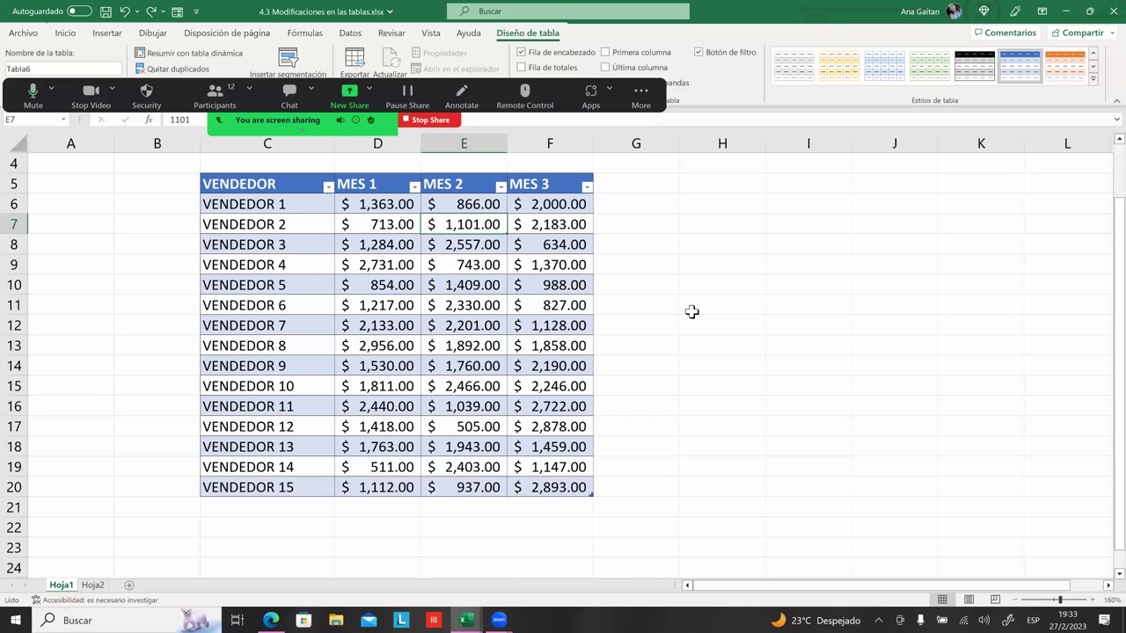
- Select the MES 1–3 amounts in D6:F20 and return to the Inicio tab
{"action": "left_click", "coordinate": [549, 309]}
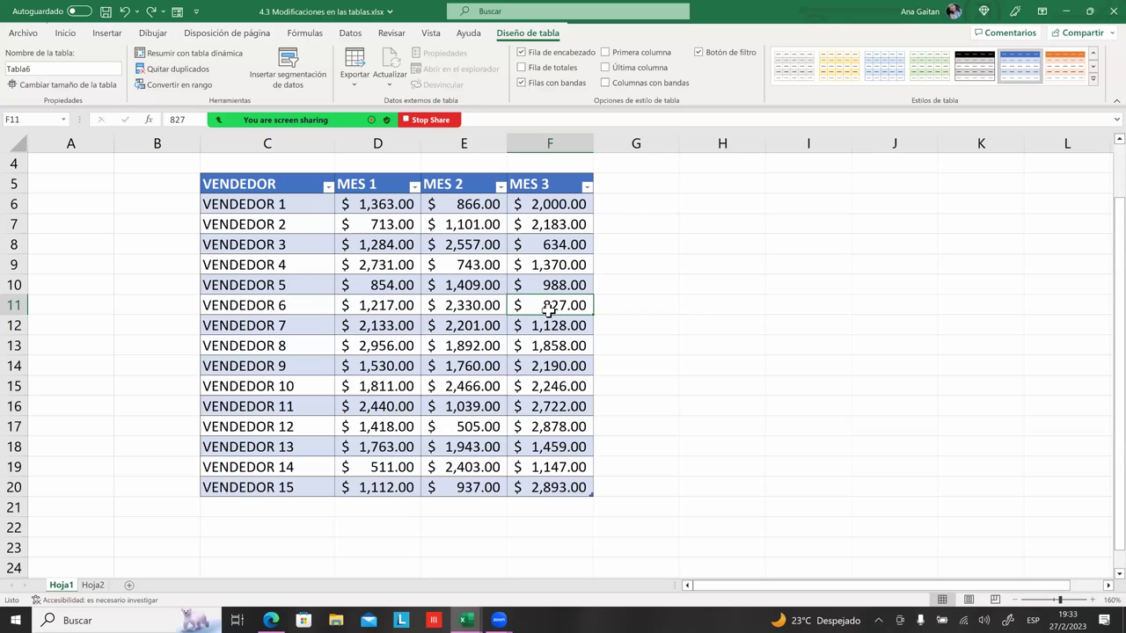
{"action": "mouse_move", "coordinate": [385, 213]}
{"action": "left_mouse_down"}
{"action": "mouse_move", "coordinate": [478, 409]}
{"action": "mouse_move", "coordinate": [554, 488]}
{"action": "left_mouse_up"}
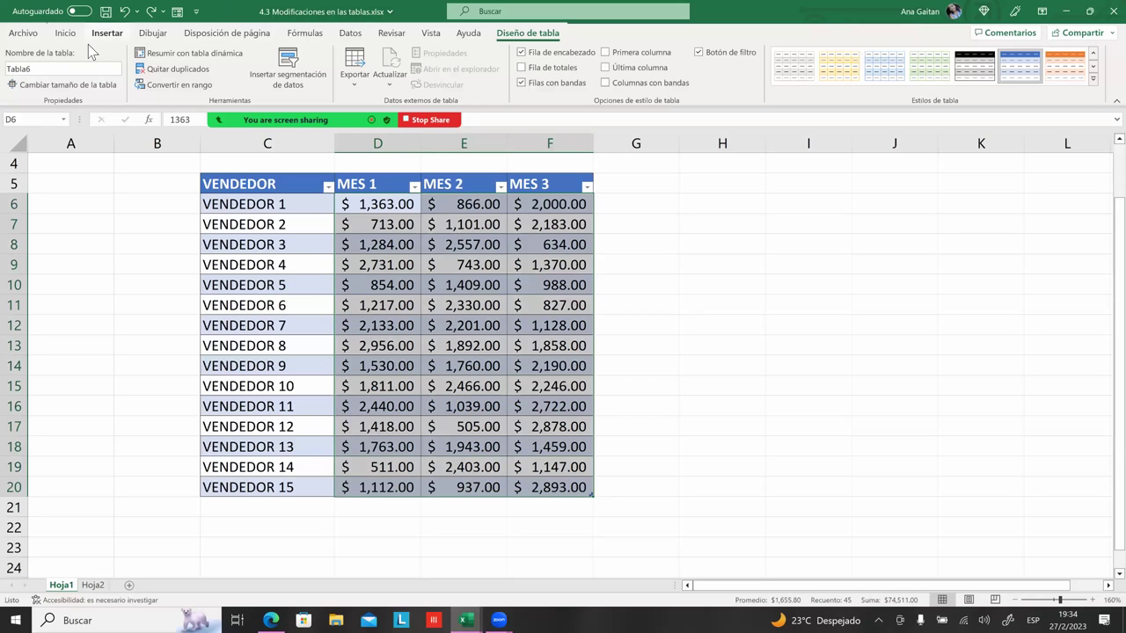
{"action": "left_click", "coordinate": [59, 35]}
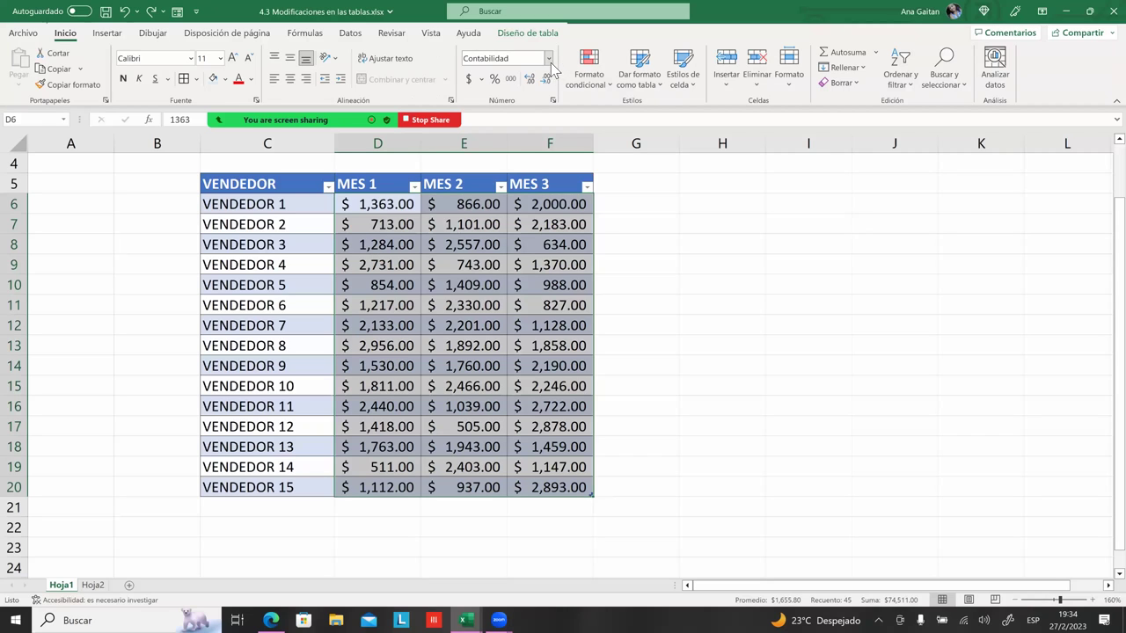
- Set the D6:F20 sales amounts to General number format, then reselect D6:F20
{"action": "left_click", "coordinate": [384, 208]}
{"action": "left_click_drag", "start_coordinate": [385, 223], "coordinate": [589, 493]}
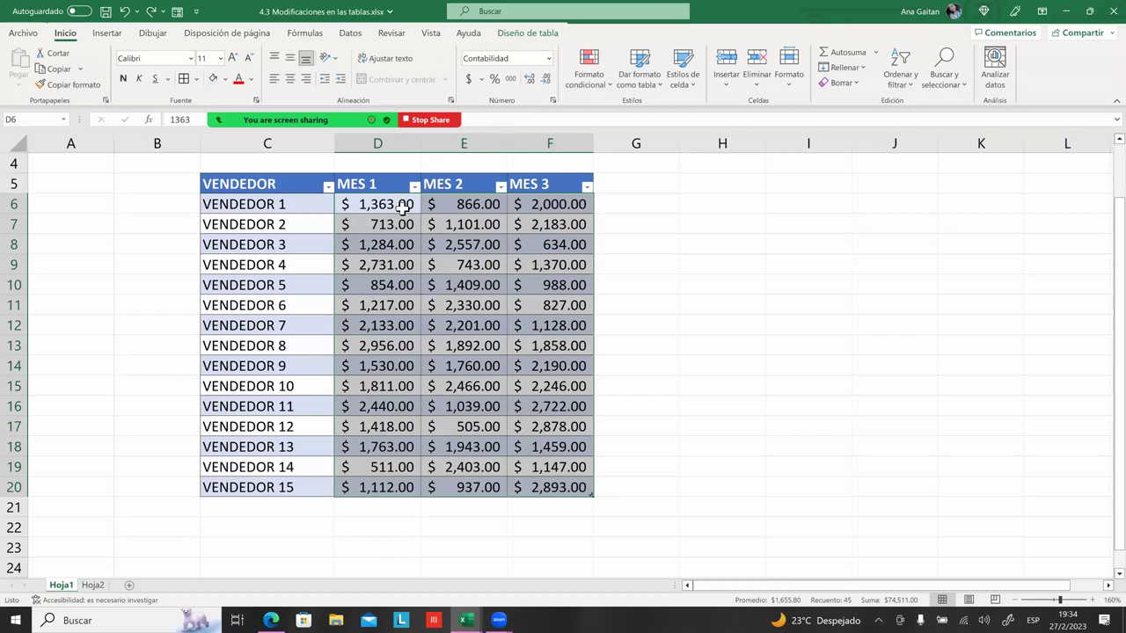
{"action": "left_click", "coordinate": [549, 59]}
{"action": "left_click", "coordinate": [541, 80]}
{"action": "left_click_drag", "start_coordinate": [710, 288], "coordinate": [716, 278]}
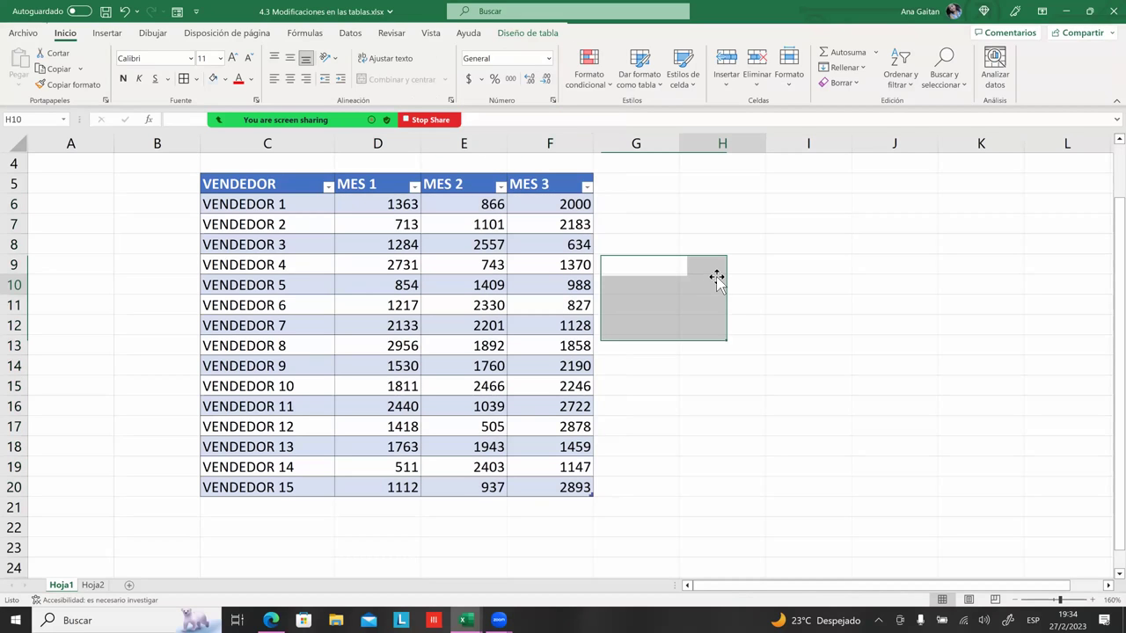
{"action": "left_click", "coordinate": [717, 277]}
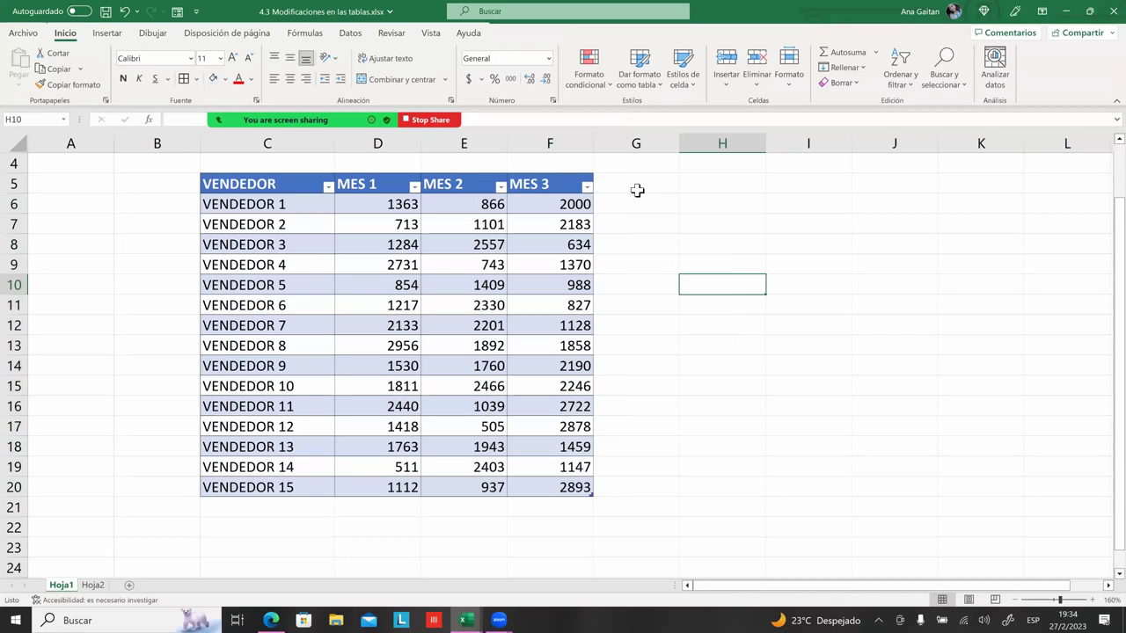
{"action": "left_click_drag", "start_coordinate": [401, 205], "coordinate": [397, 226]}
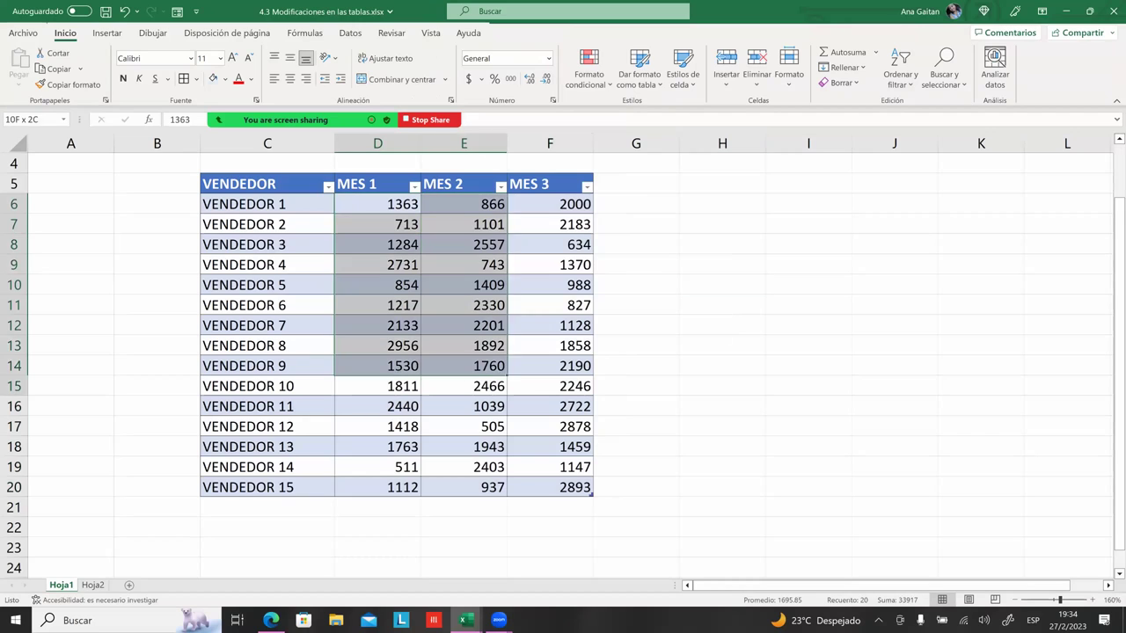
{"action": "left_click_drag", "start_coordinate": [452, 379], "coordinate": [568, 486]}
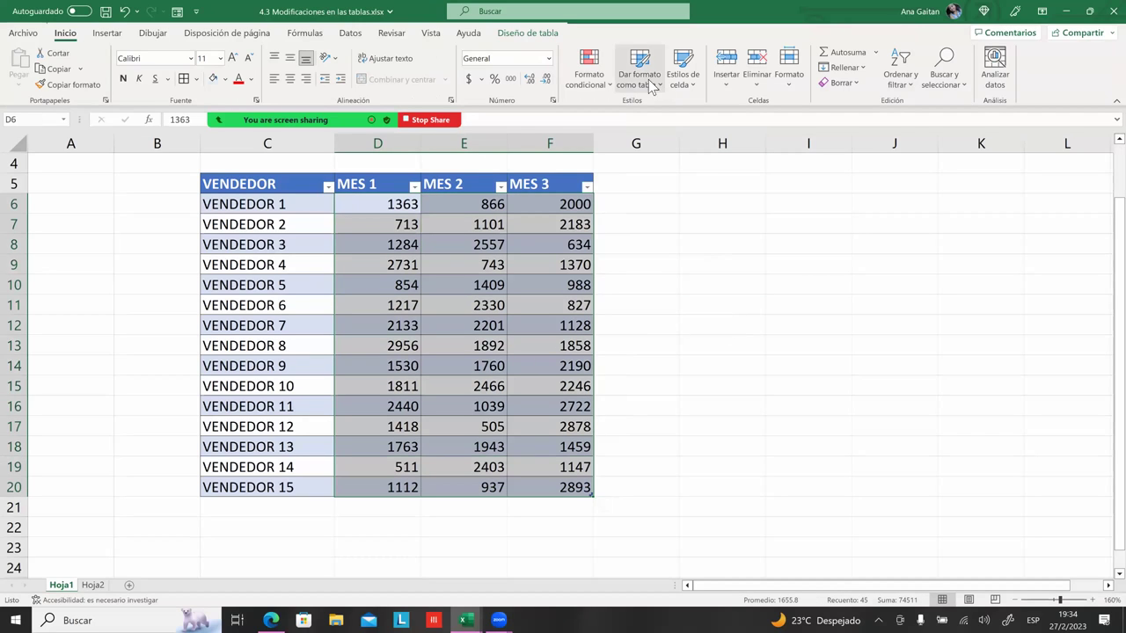
{"action": "left_click", "coordinate": [548, 58]}
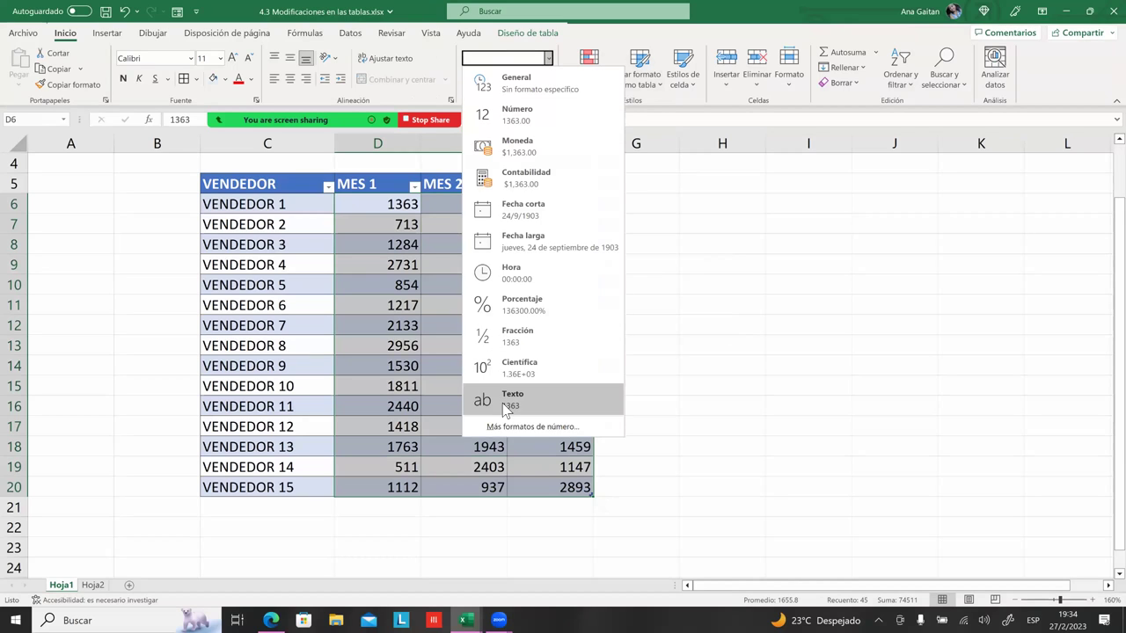
{"action": "left_click", "coordinate": [384, 243]}
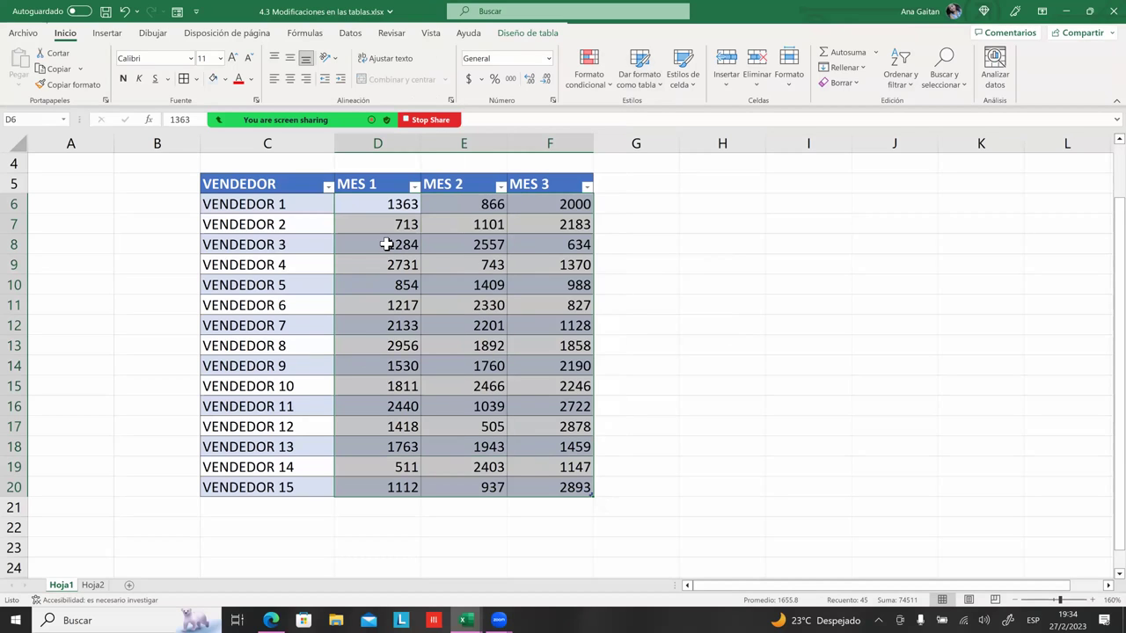
{"action": "left_click_drag", "start_coordinate": [384, 244], "coordinate": [445, 268]}
{"action": "left_click", "coordinate": [384, 246]}
{"action": "mouse_move", "coordinate": [278, 224]}
{"action": "left_mouse_down"}
{"action": "mouse_move", "coordinate": [240, 191]}
{"action": "mouse_move", "coordinate": [572, 487]}
{"action": "left_mouse_up"}
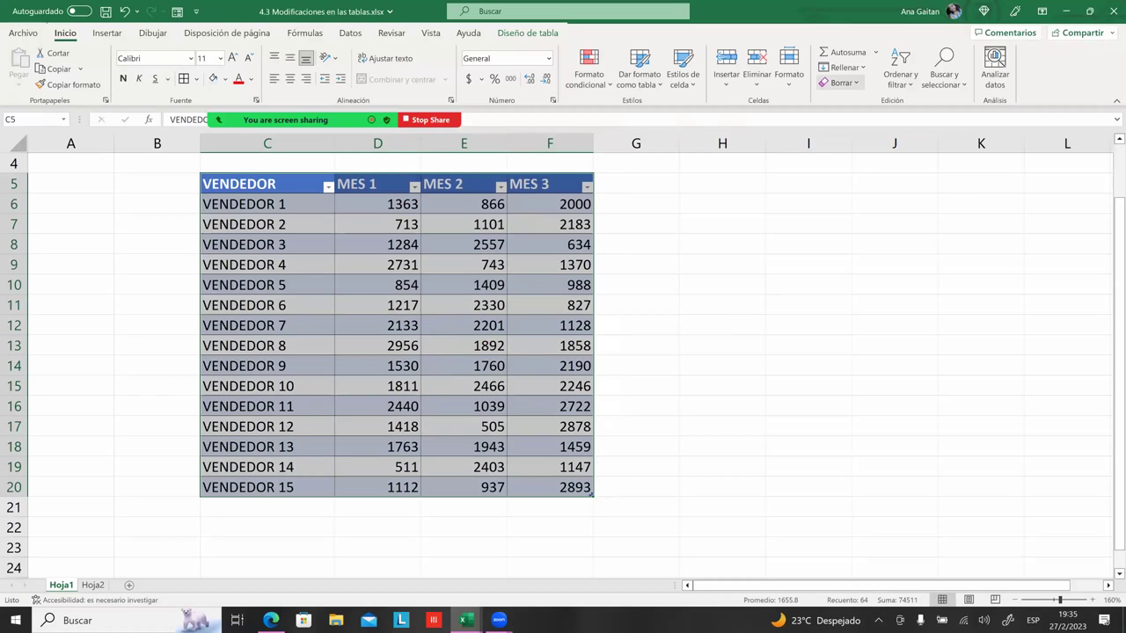
- Delete all the table rows with Eliminar > Filas de la tabla, leaving Hoja1 empty
{"action": "left_click", "coordinate": [841, 82]}
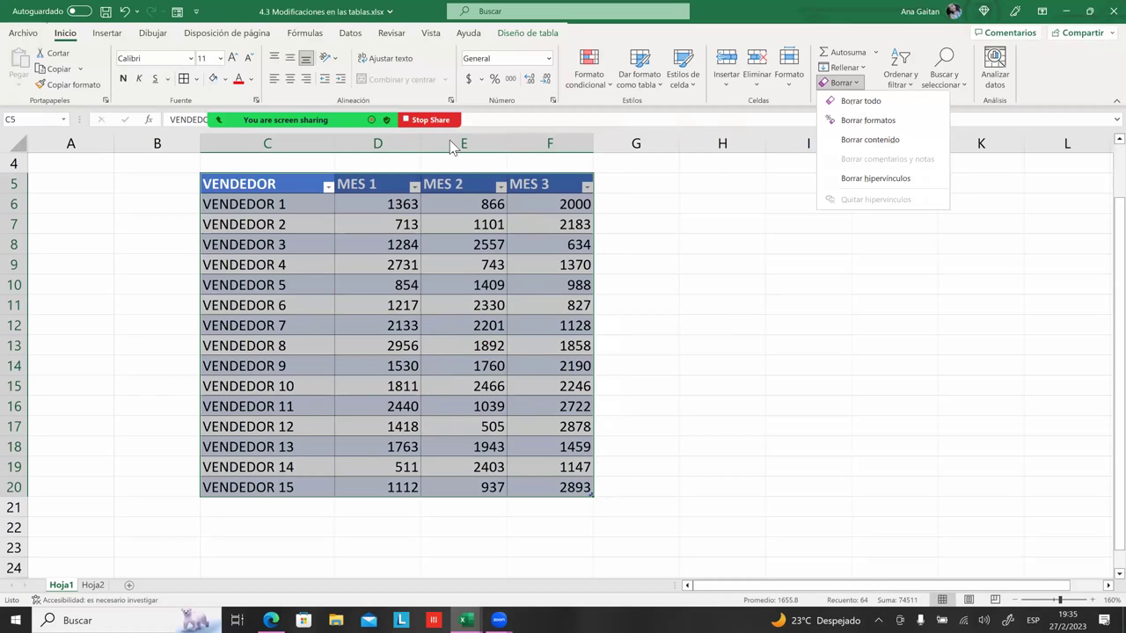
{"action": "left_click", "coordinate": [483, 256]}
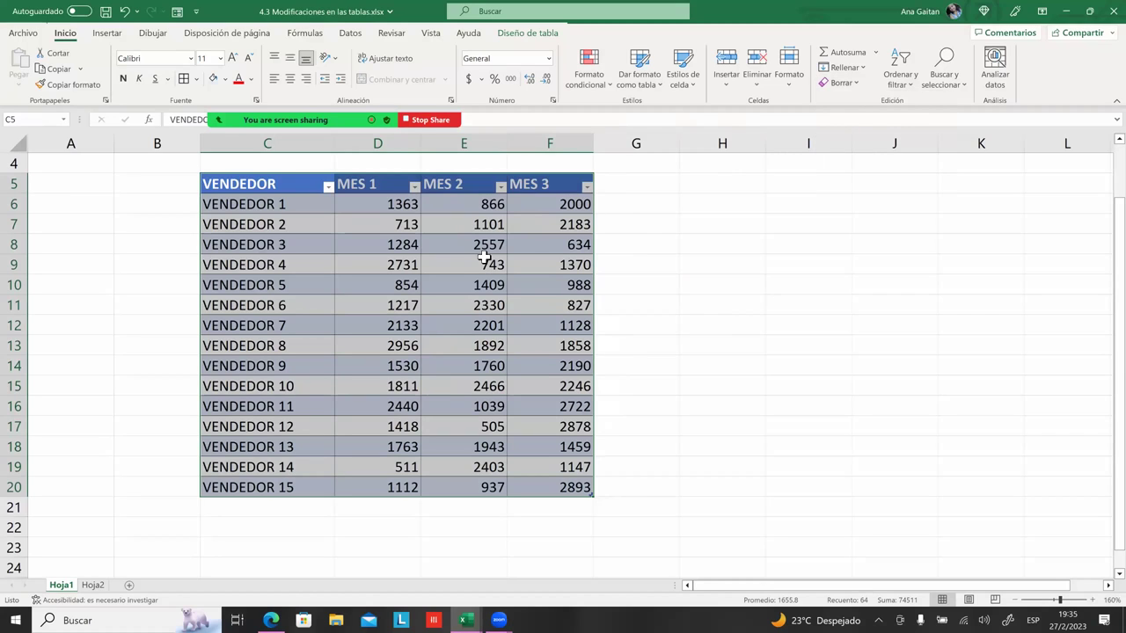
{"action": "right_click", "coordinate": [483, 257]}
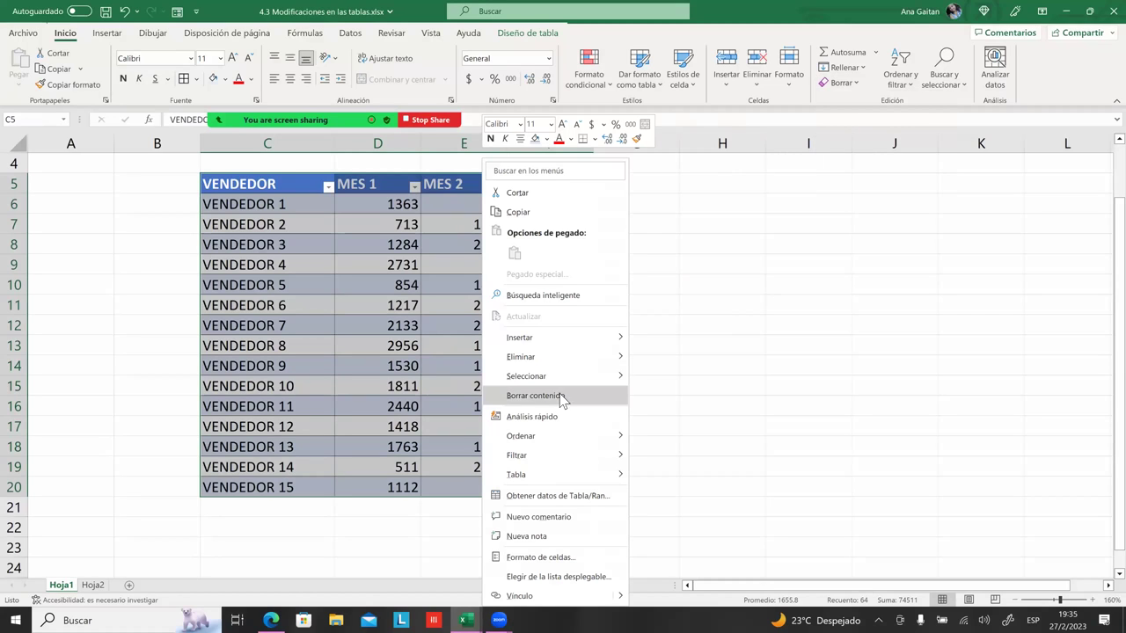
{"action": "mouse_move", "coordinate": [554, 356]}
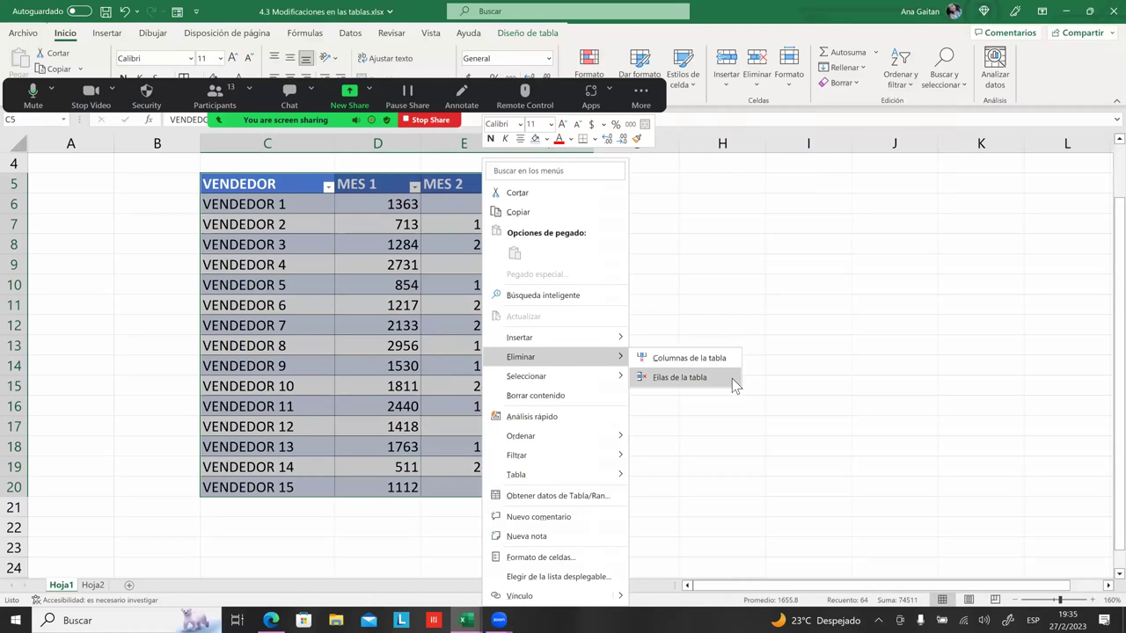
{"action": "left_click", "coordinate": [679, 377]}
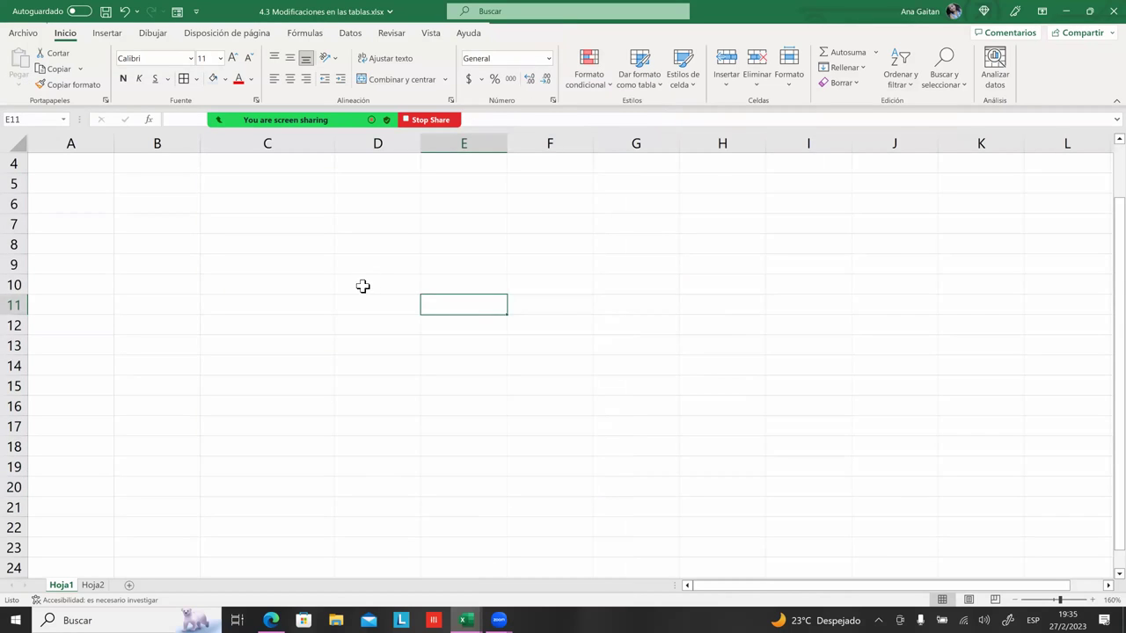
- Undo the deletion to bring back the 15-row SUCURSAL CENTRO sales table, then open the Borrar list
{"action": "left_click", "coordinate": [362, 291]}
{"action": "scroll", "coordinate": [377, 331], "scroll_direction": "up", "scroll_amount": 1}
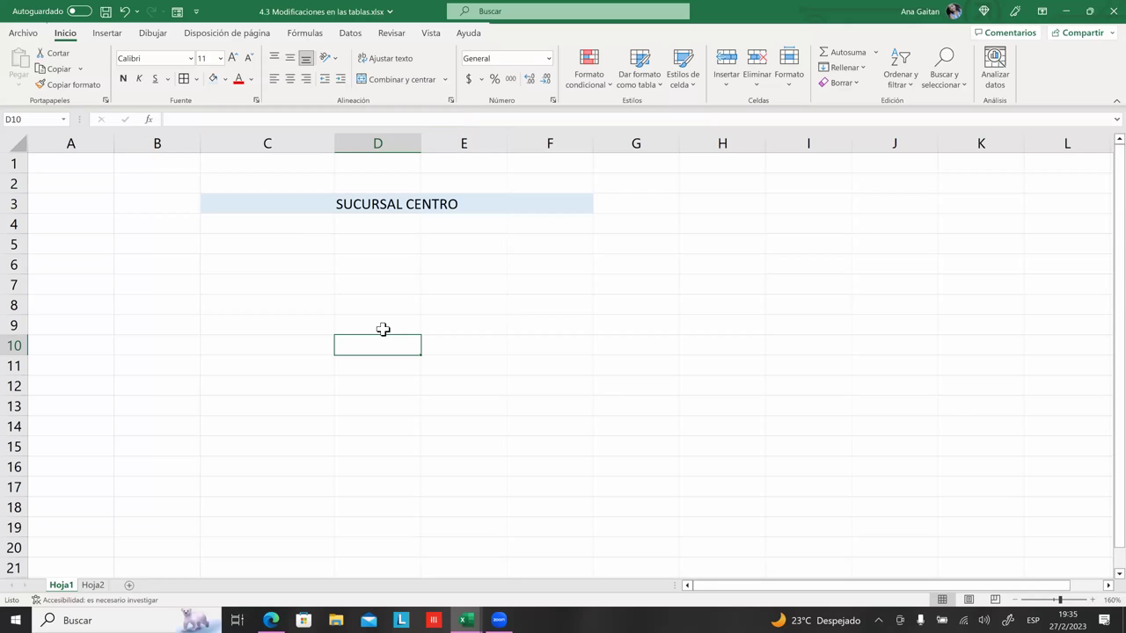
{"action": "key", "text": "ctrl+z"}
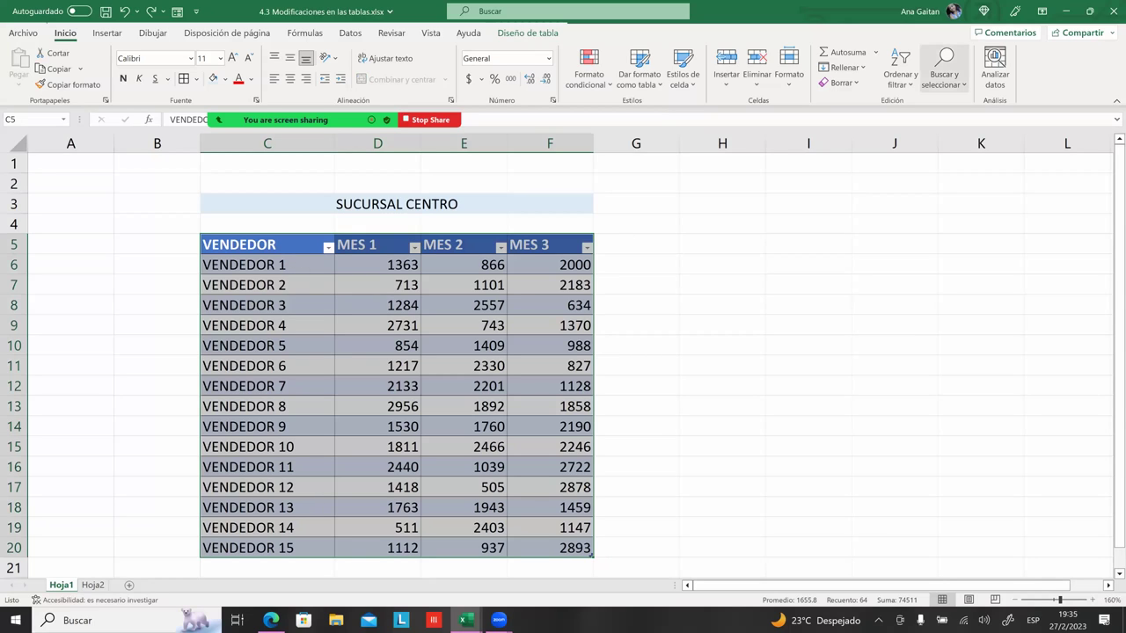
{"action": "left_click", "coordinate": [840, 82]}
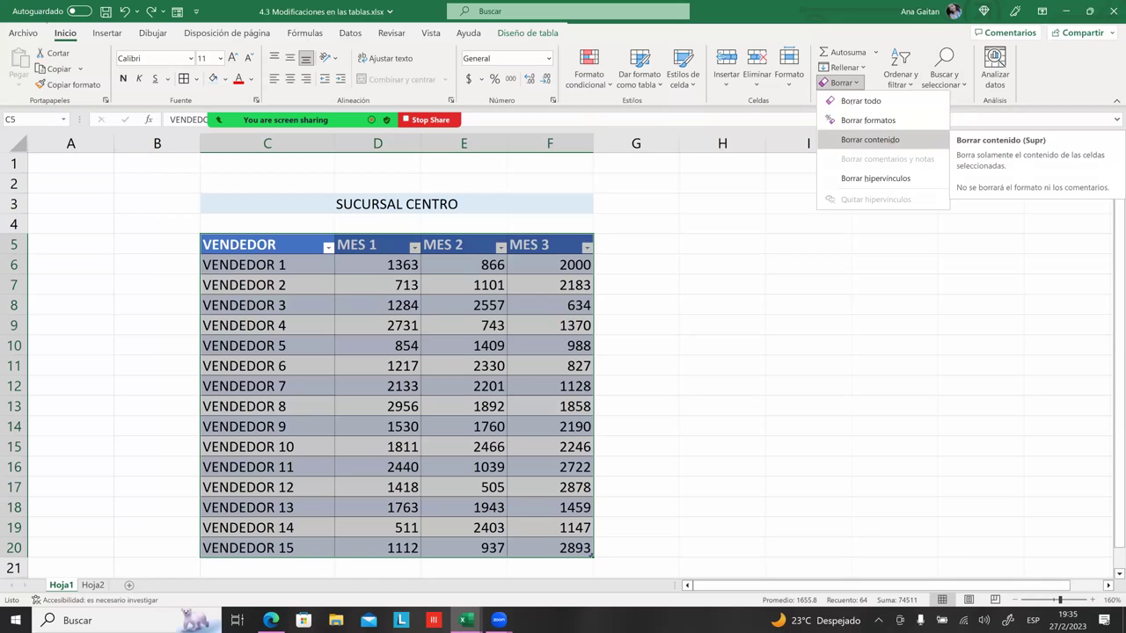
{"action": "left_click", "coordinate": [860, 101]}
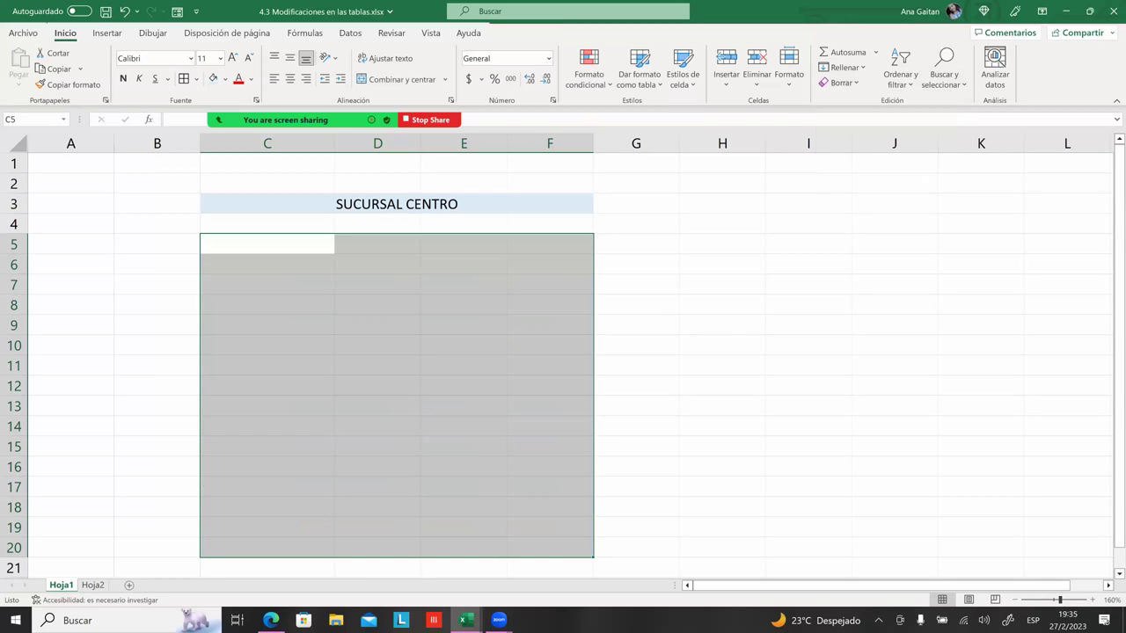
{"action": "left_click", "coordinate": [737, 350]}
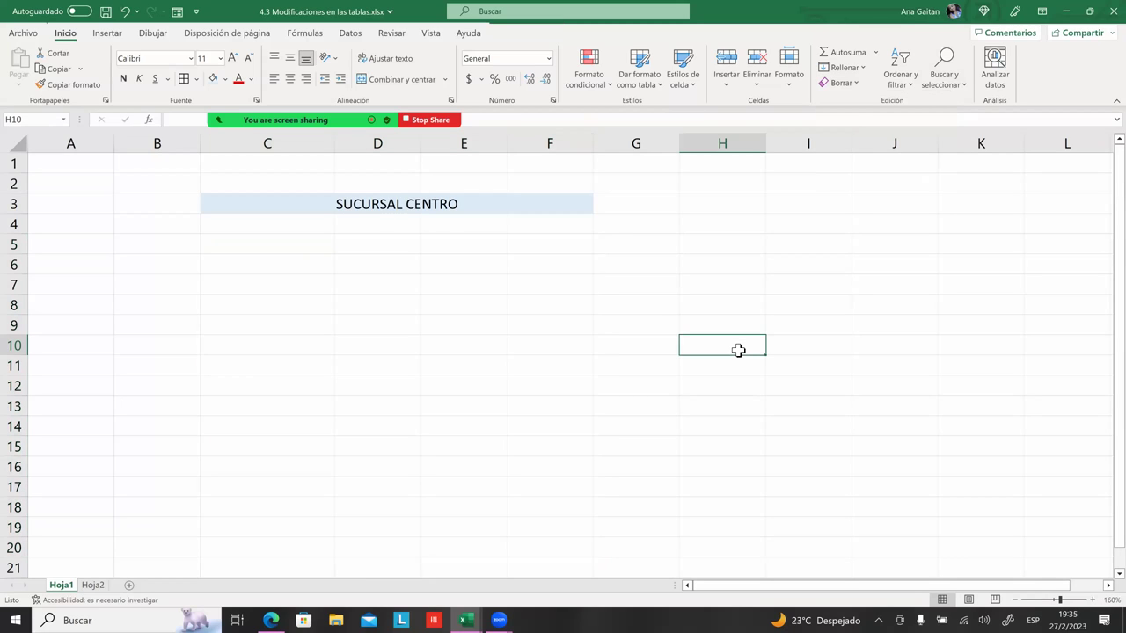
{"action": "scroll", "coordinate": [737, 357], "scroll_direction": "down", "scroll_amount": 1}
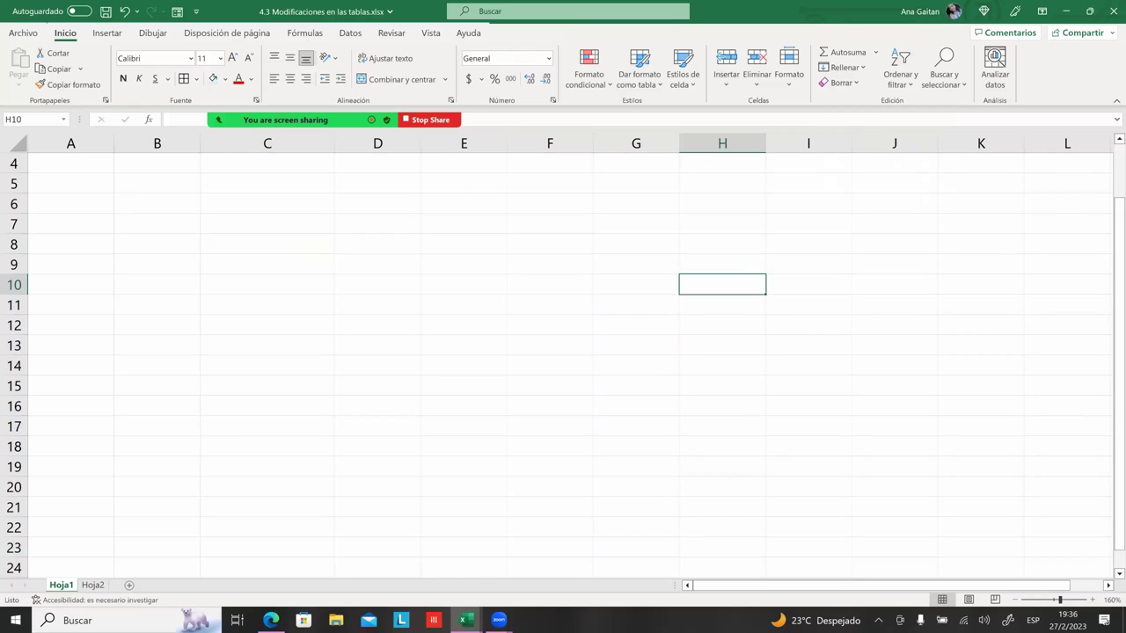
{"action": "scroll", "coordinate": [563, 361], "scroll_direction": "up", "scroll_amount": 1}
{"action": "key", "text": "ctrl+z"}
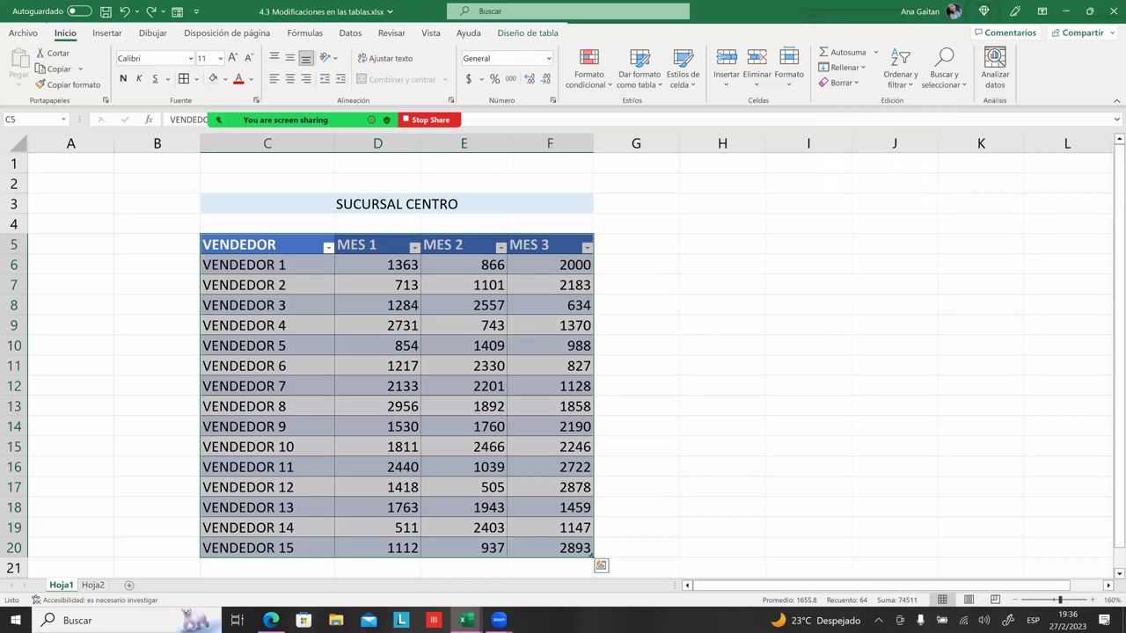
{"action": "left_click", "coordinate": [355, 406]}
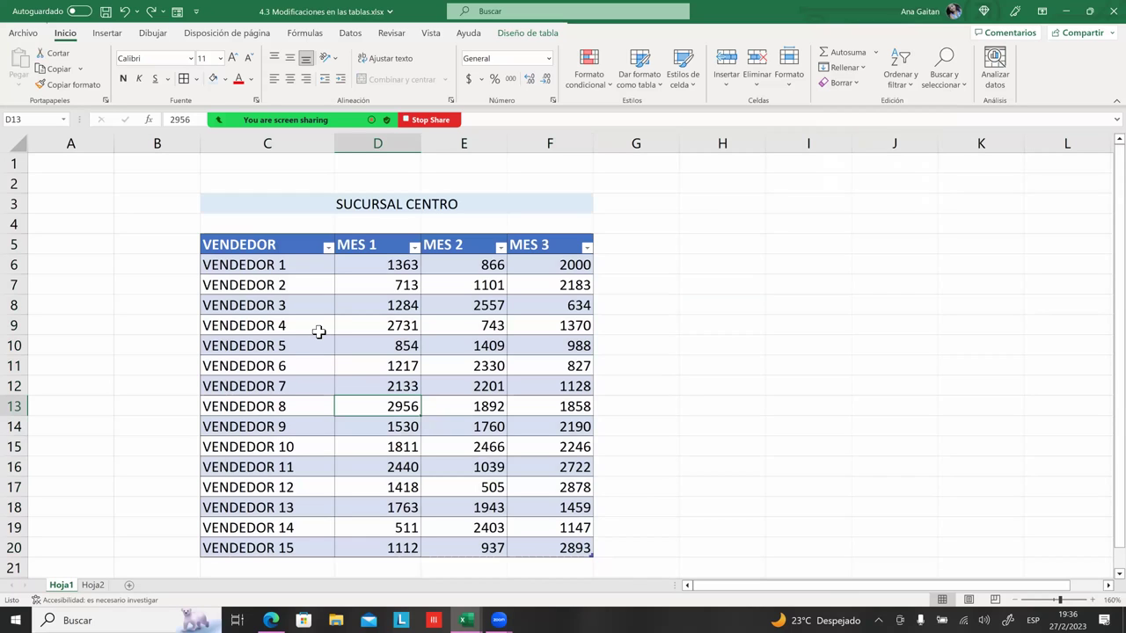
{"action": "left_click_drag", "start_coordinate": [522, 214], "coordinate": [464, 261]}
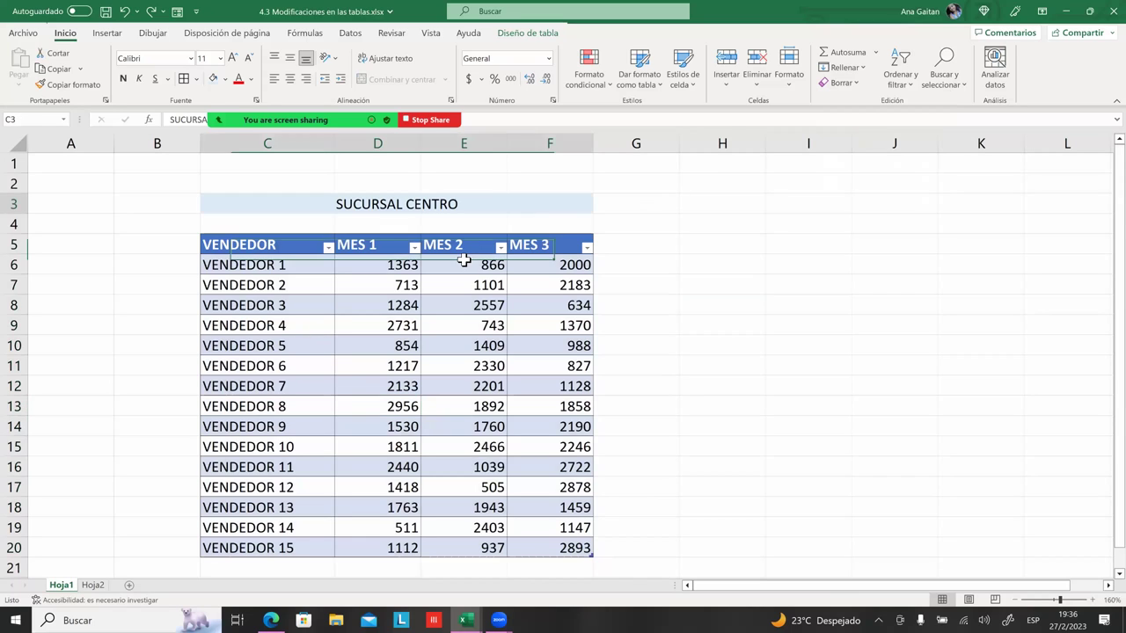
{"action": "left_click", "coordinate": [228, 244]}
{"action": "left_click", "coordinate": [229, 244]}
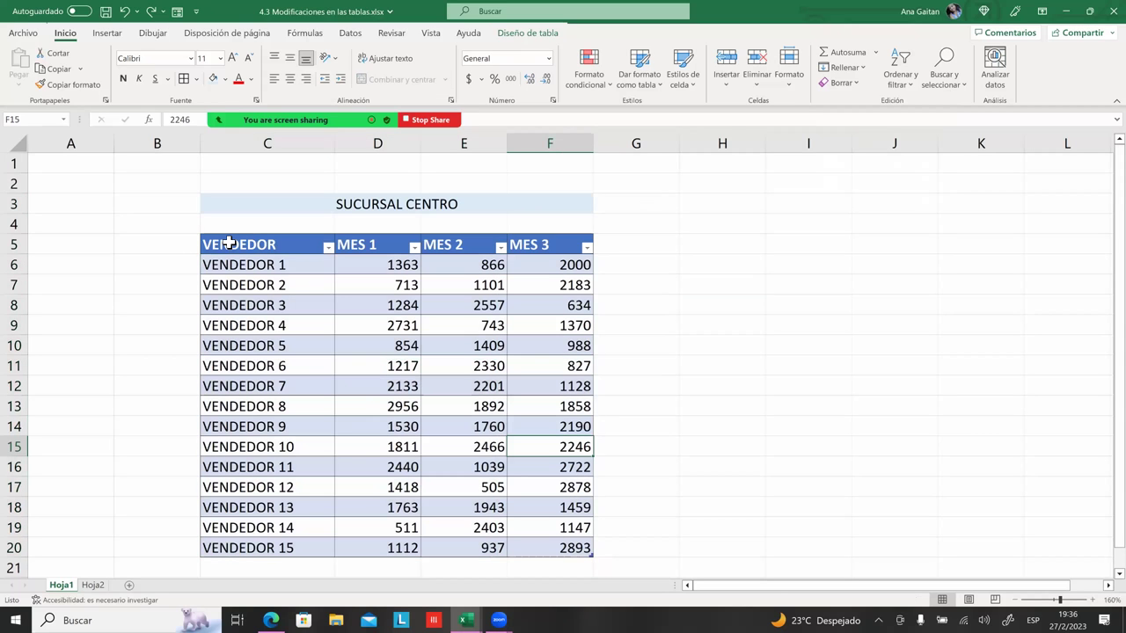
{"action": "left_click", "coordinate": [227, 243]}
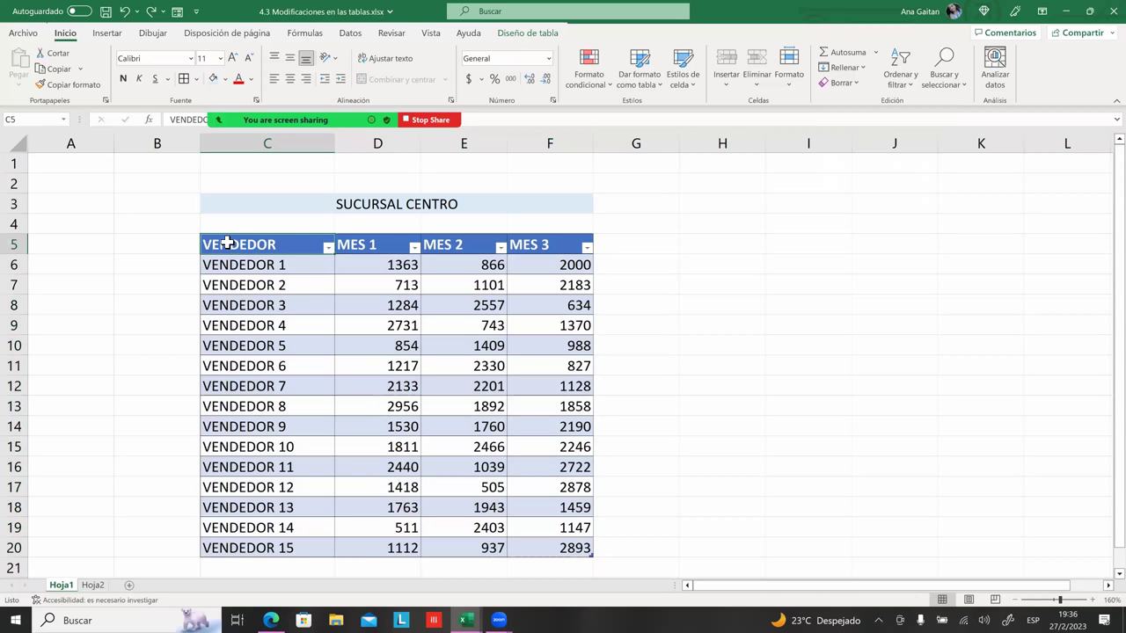
{"action": "key", "text": "ctrl+a"}
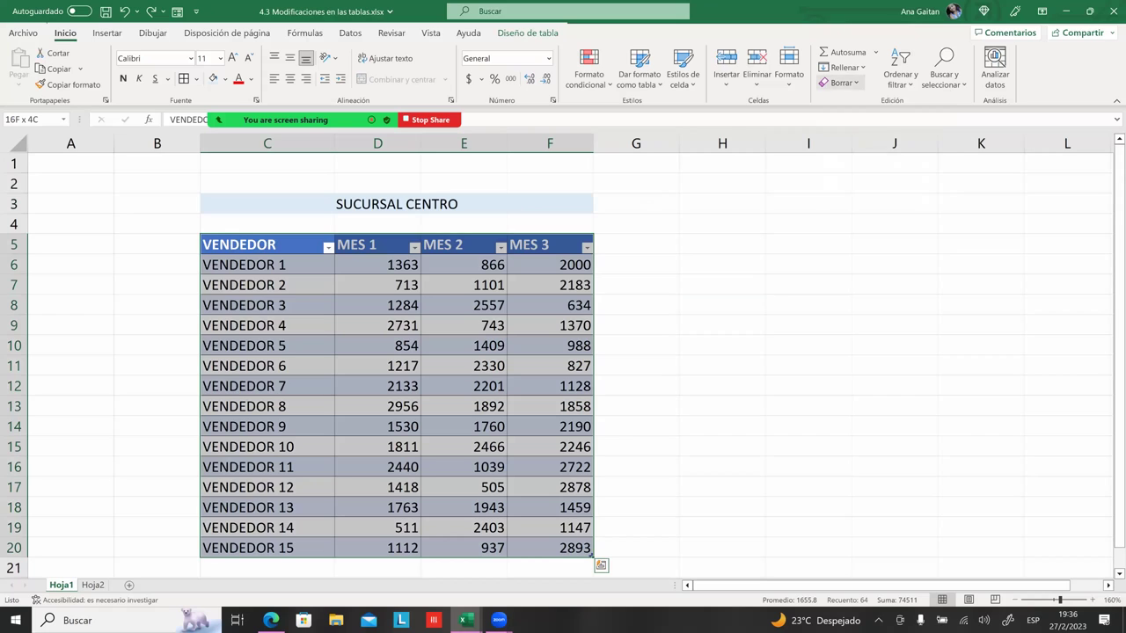
- Apply Borrar formatos to strip the table's blue header and banded fill
{"action": "left_click", "coordinate": [841, 83]}
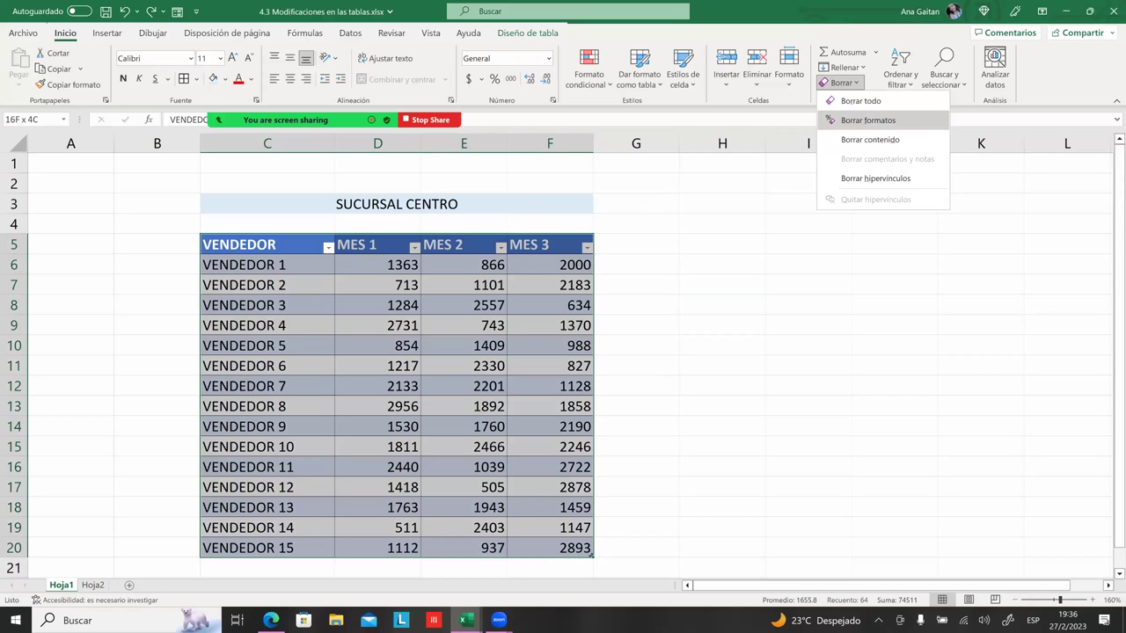
{"action": "left_click", "coordinate": [867, 120]}
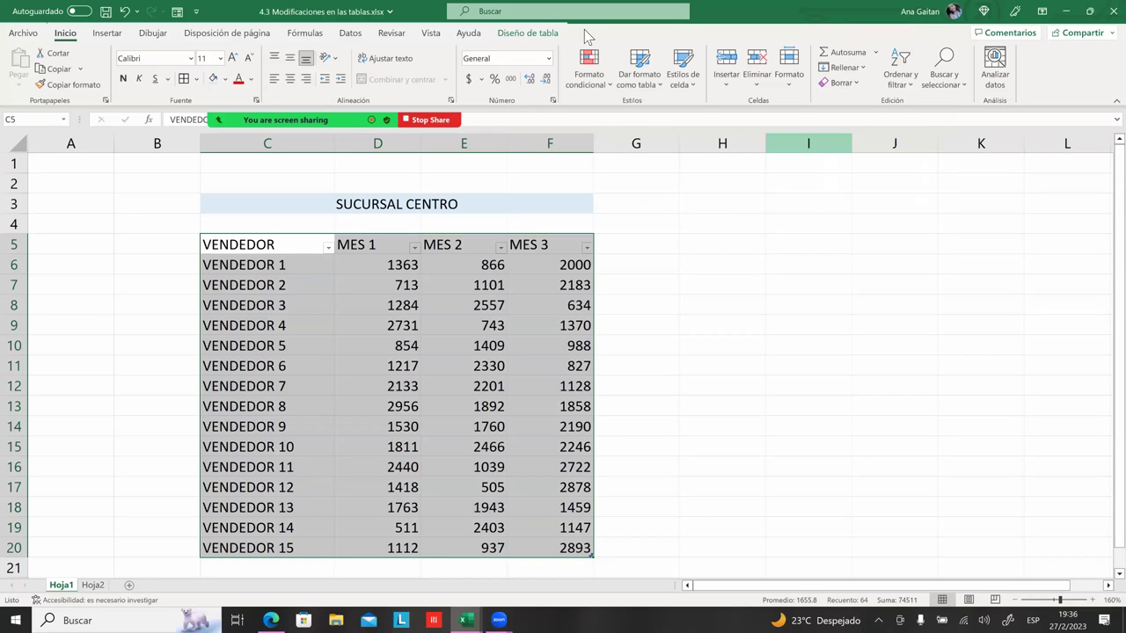
{"action": "left_click", "coordinate": [519, 34]}
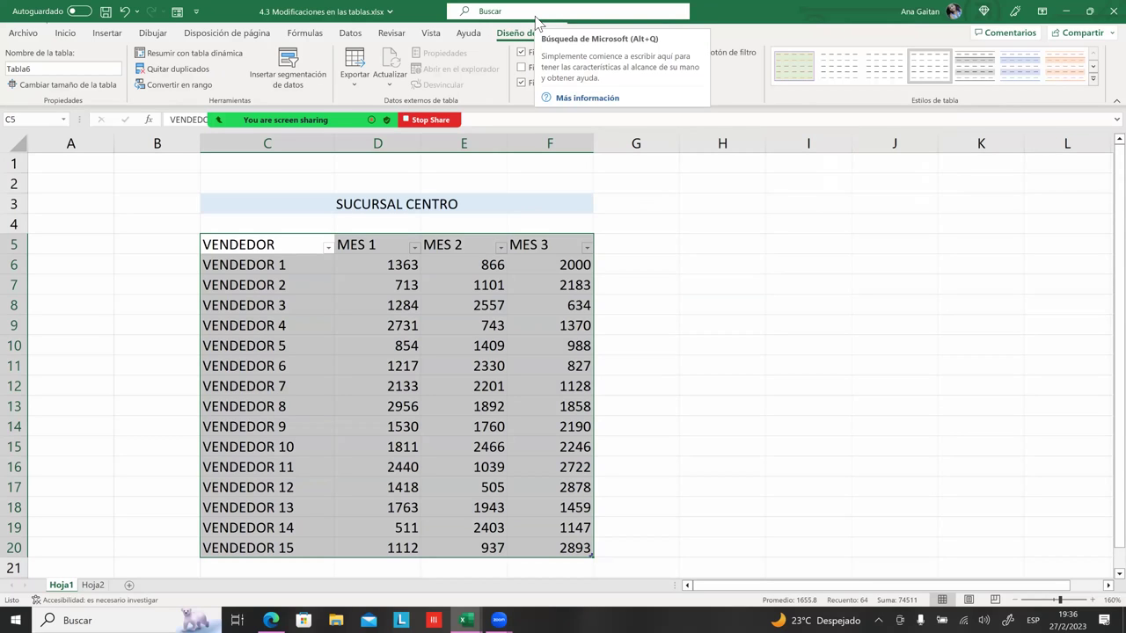
- Convert the VENDEDOR table to a normal range with Convertir en rango, confirming Sí
{"action": "left_click", "coordinate": [152, 89]}
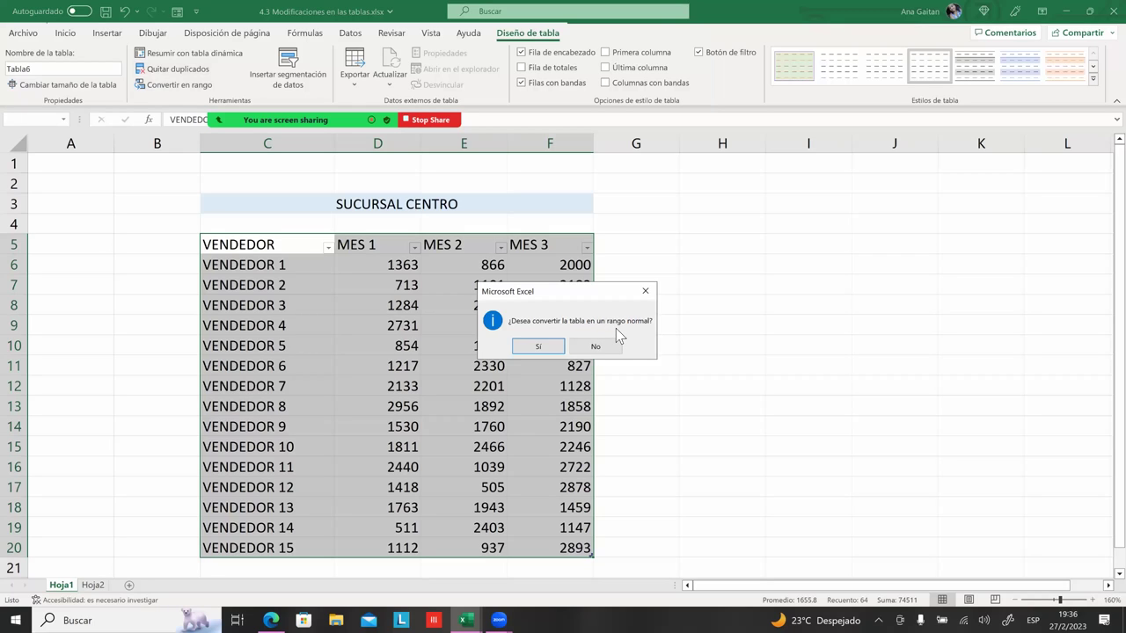
{"action": "left_click", "coordinate": [520, 347]}
{"action": "left_click", "coordinate": [521, 346]}
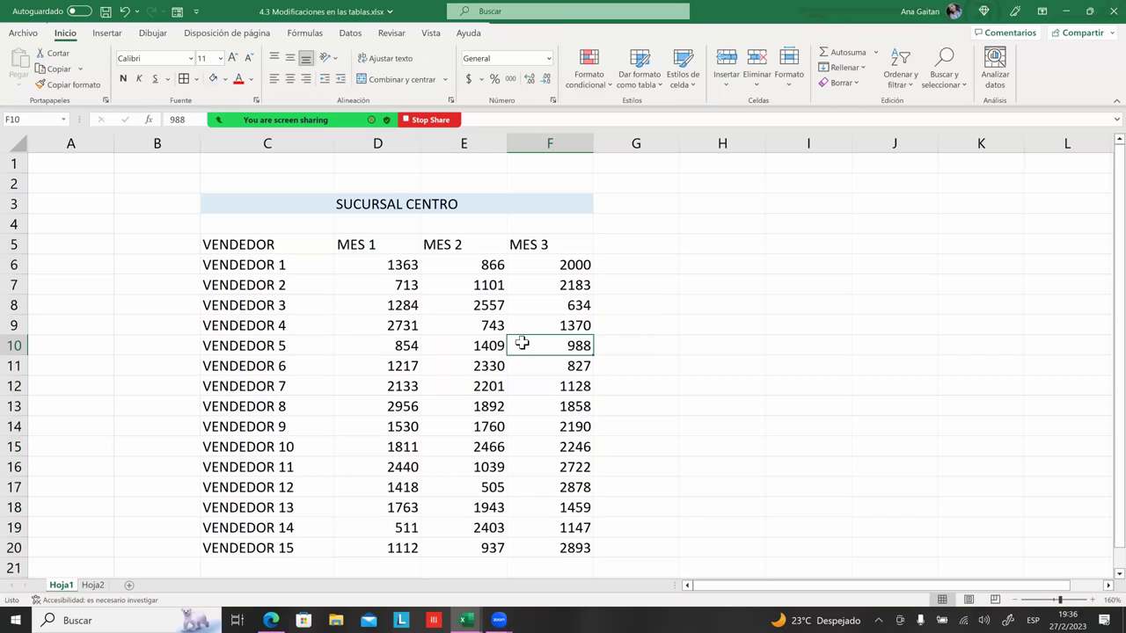
{"action": "scroll", "coordinate": [522, 349], "scroll_direction": "down", "scroll_amount": 2}
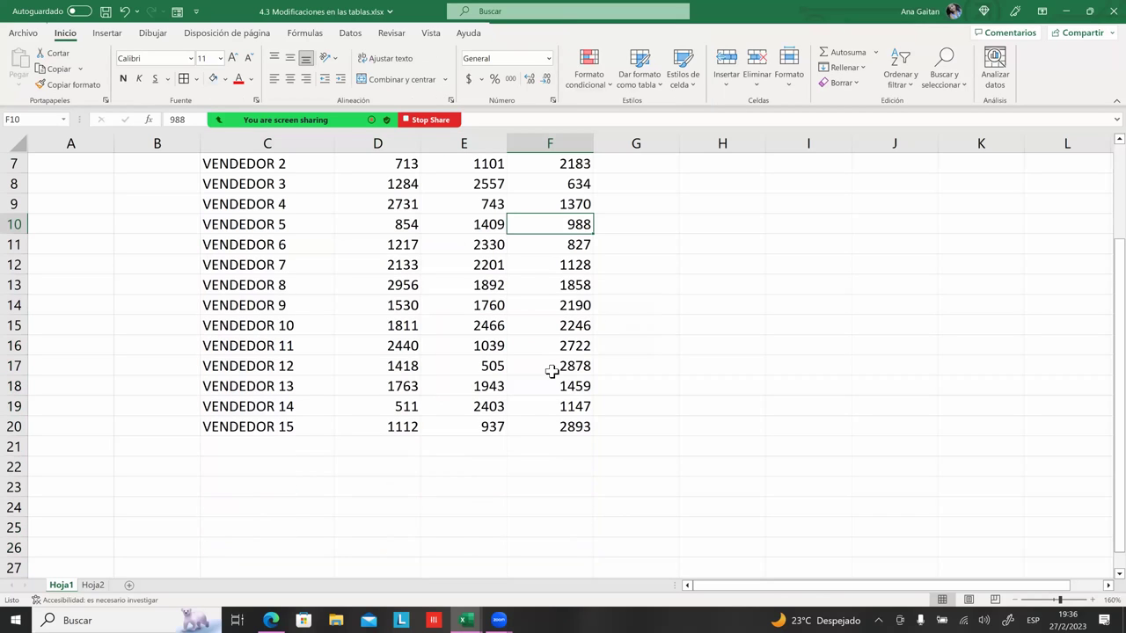
{"action": "scroll", "coordinate": [536, 400], "scroll_direction": "up", "scroll_amount": 1}
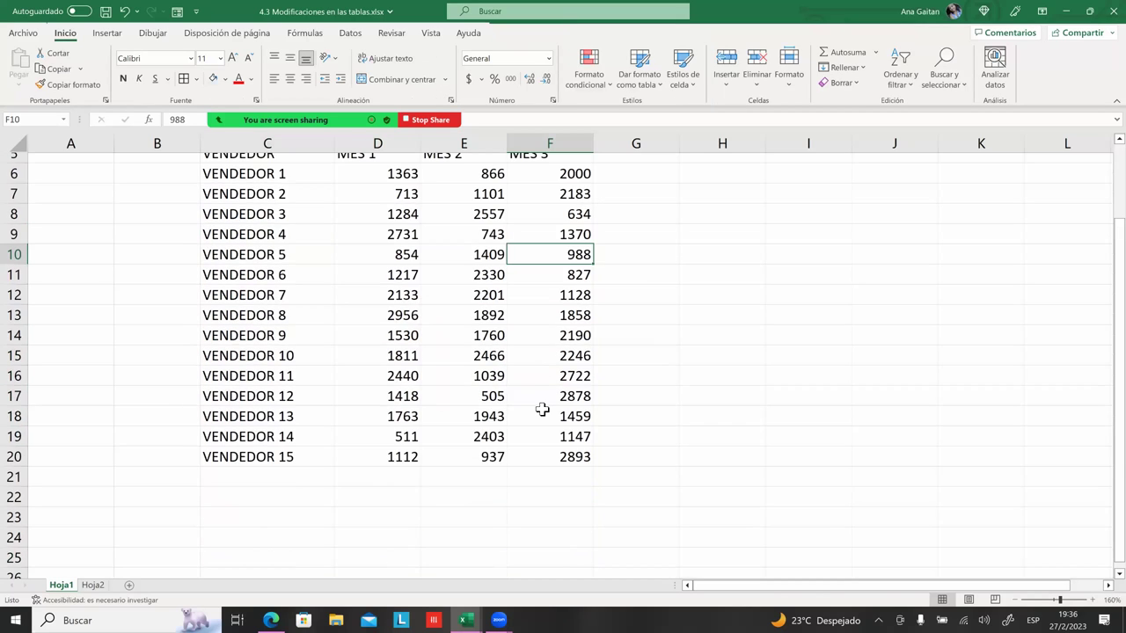
{"action": "scroll", "coordinate": [541, 409], "scroll_direction": "up", "scroll_amount": 2}
{"action": "left_click", "coordinate": [238, 245]}
{"action": "left_click", "coordinate": [395, 305]}
{"action": "left_click", "coordinate": [604, 385]}
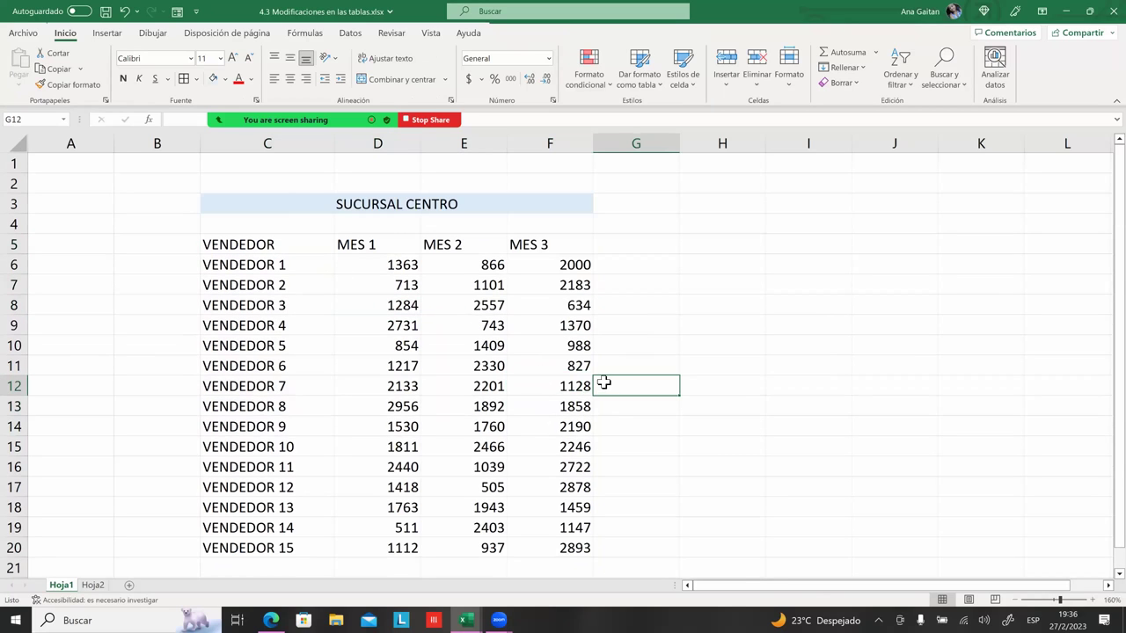
{"action": "left_click", "coordinate": [419, 368]}
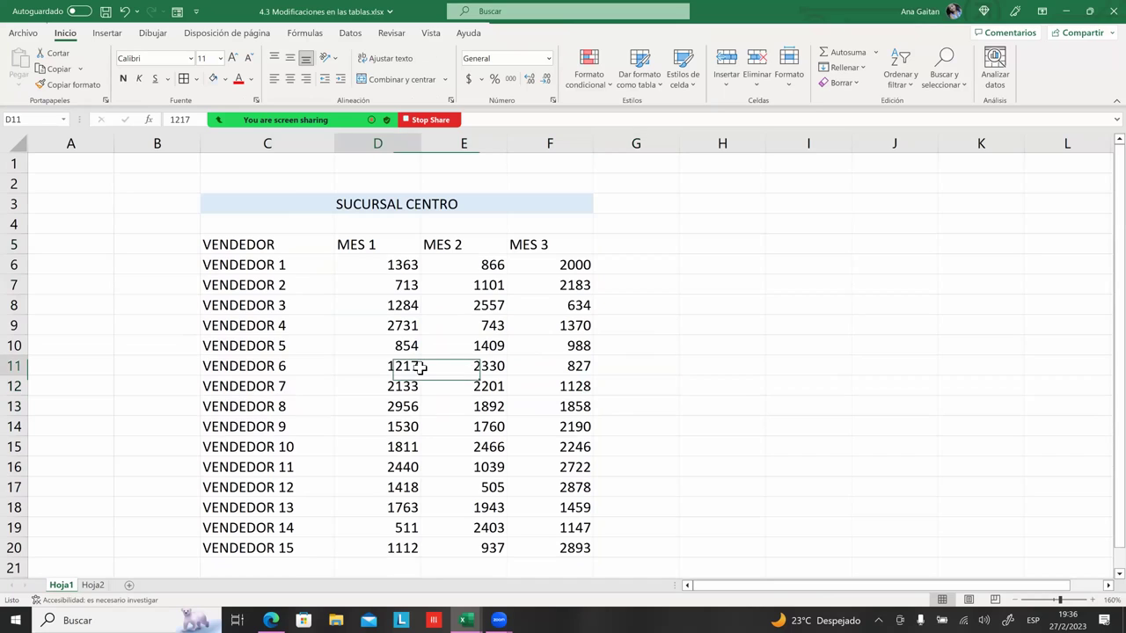
{"action": "left_click", "coordinate": [244, 283]}
{"action": "left_click", "coordinate": [243, 268]}
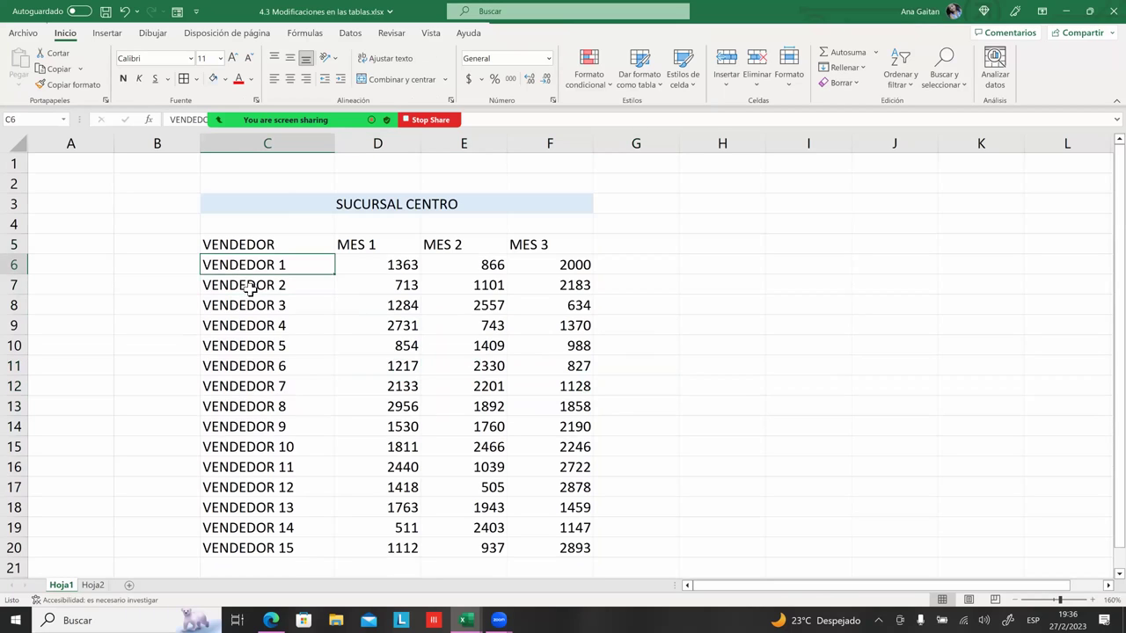
{"action": "left_click", "coordinate": [299, 309]}
{"action": "left_click_drag", "start_coordinate": [299, 310], "coordinate": [317, 327]}
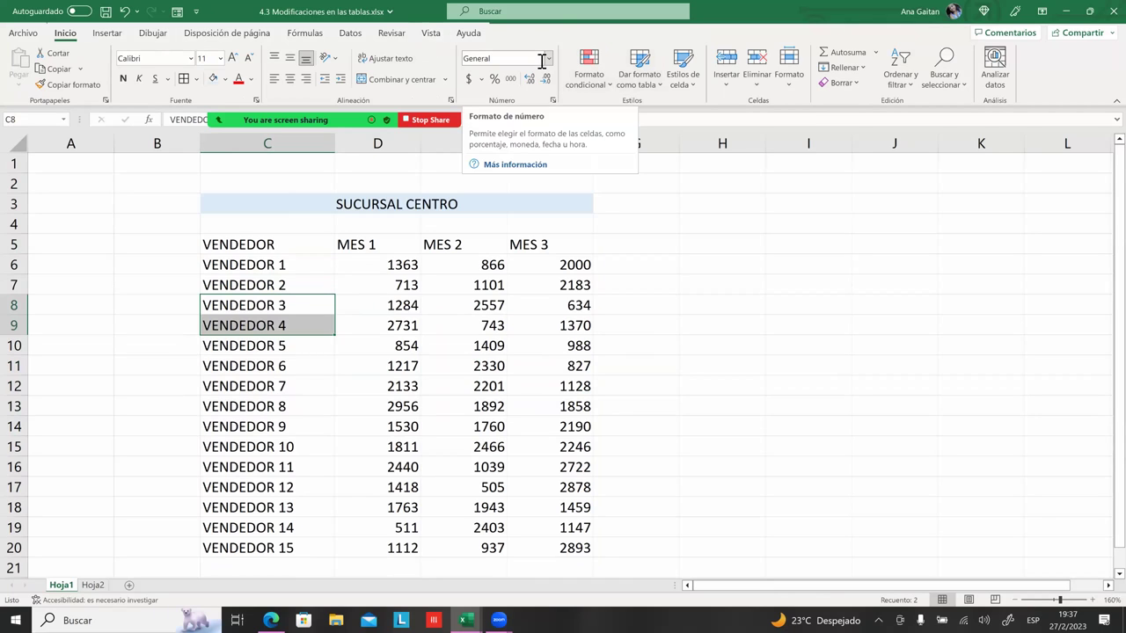
{"action": "left_click", "coordinate": [661, 85]}
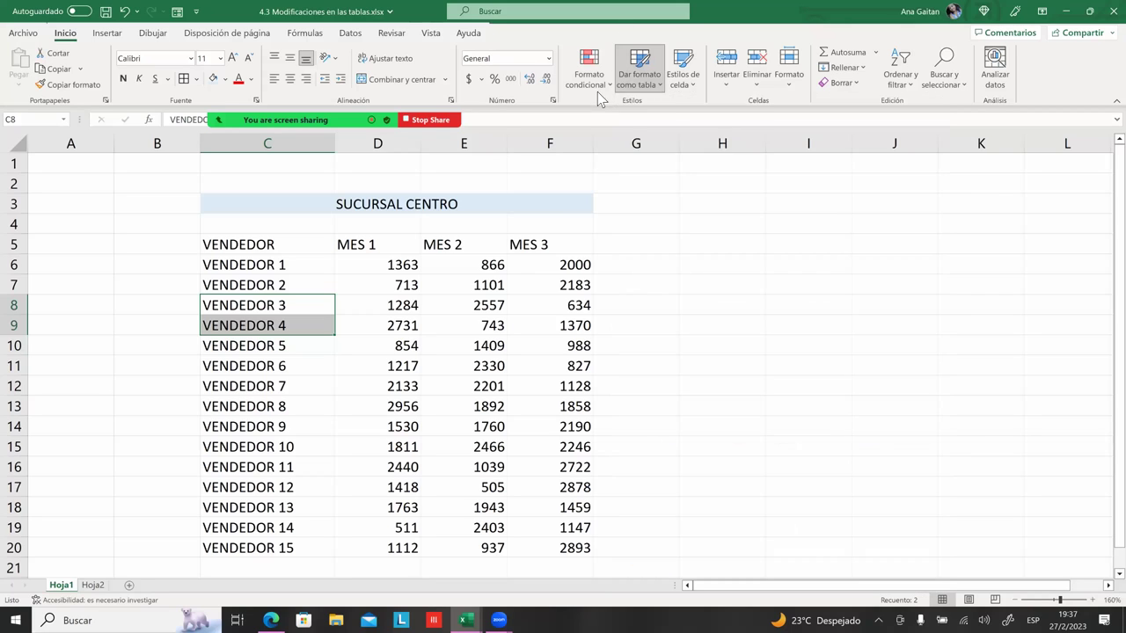
{"action": "left_click", "coordinate": [594, 79]}
{"action": "left_click", "coordinate": [521, 203]}
{"action": "left_click", "coordinate": [475, 287]}
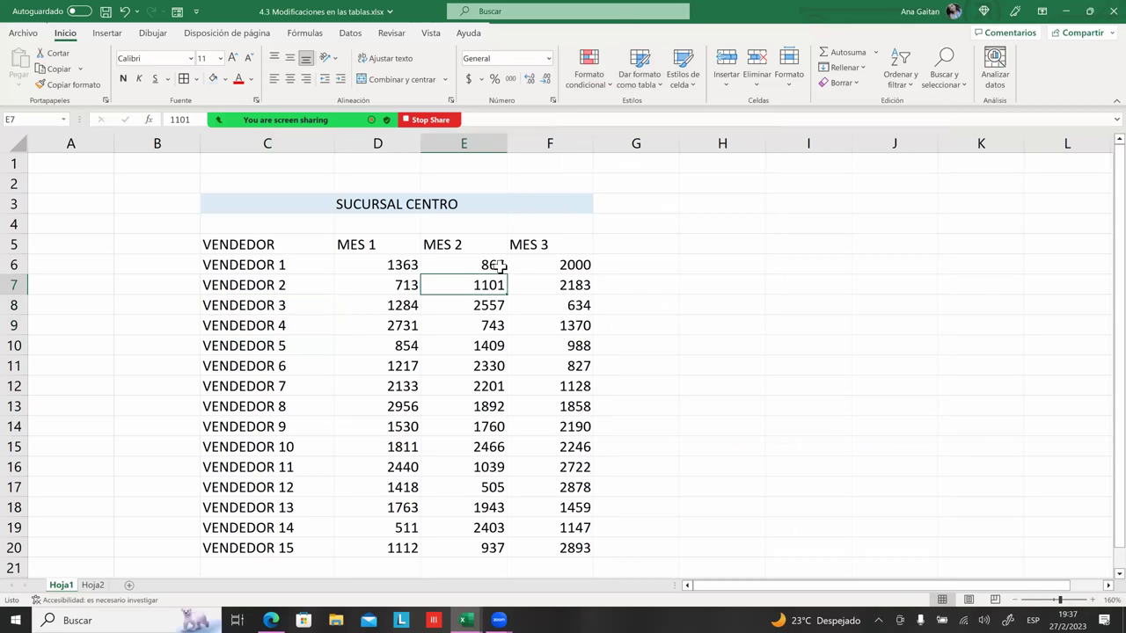
{"action": "left_click", "coordinate": [190, 360]}
{"action": "mouse_move", "coordinate": [233, 264]}
{"action": "left_mouse_down"}
{"action": "mouse_move", "coordinate": [263, 447]}
{"action": "mouse_move", "coordinate": [343, 493]}
{"action": "left_mouse_up"}
{"action": "left_click", "coordinate": [378, 447]}
{"action": "left_click_drag", "start_coordinate": [251, 247], "coordinate": [576, 548]}
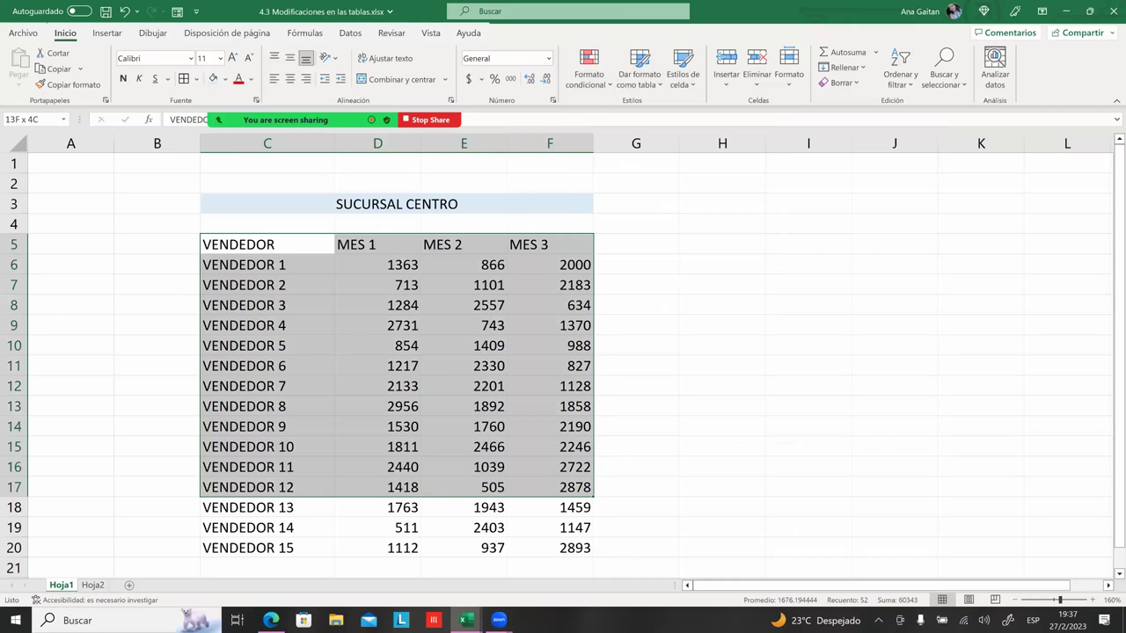
{"action": "left_click", "coordinate": [549, 447]}
{"action": "left_click", "coordinate": [464, 305]}
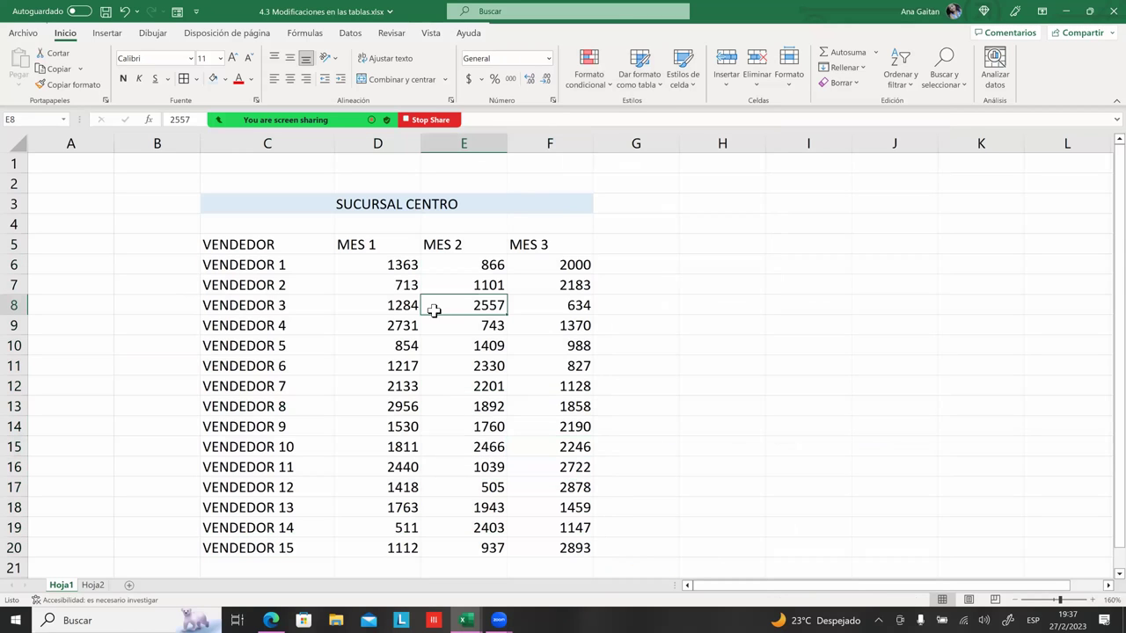
{"action": "left_click", "coordinate": [275, 247]}
{"action": "left_click_drag", "start_coordinate": [276, 246], "coordinate": [576, 548]}
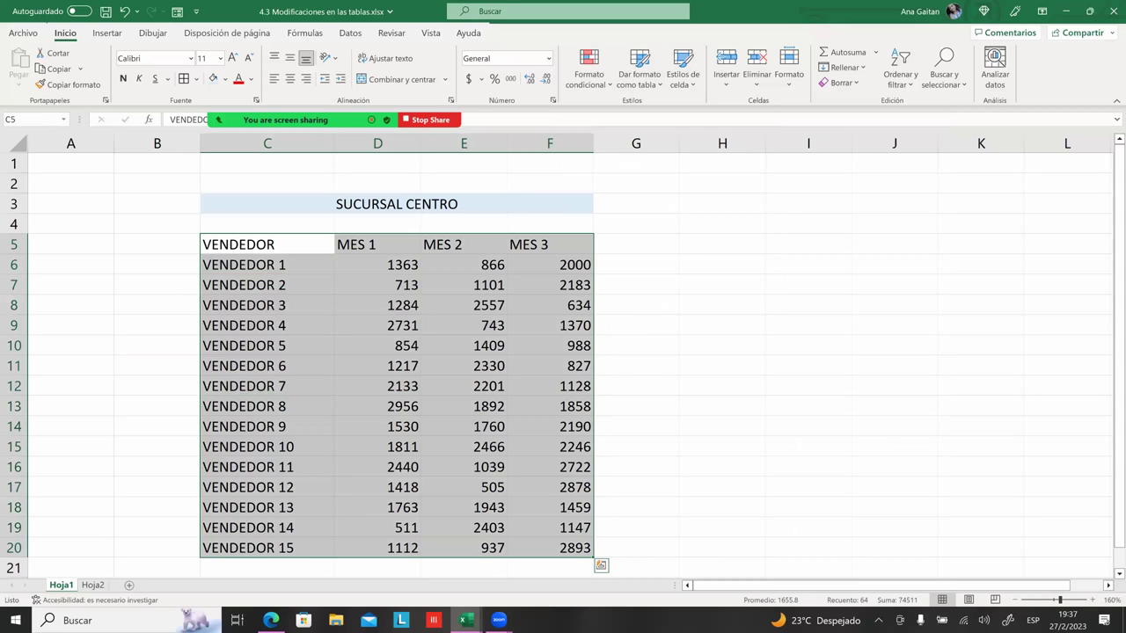
{"action": "left_click", "coordinate": [402, 407]}
{"action": "left_click", "coordinate": [279, 384]}
{"action": "key", "text": "Down"}
{"action": "key", "text": "Down"}
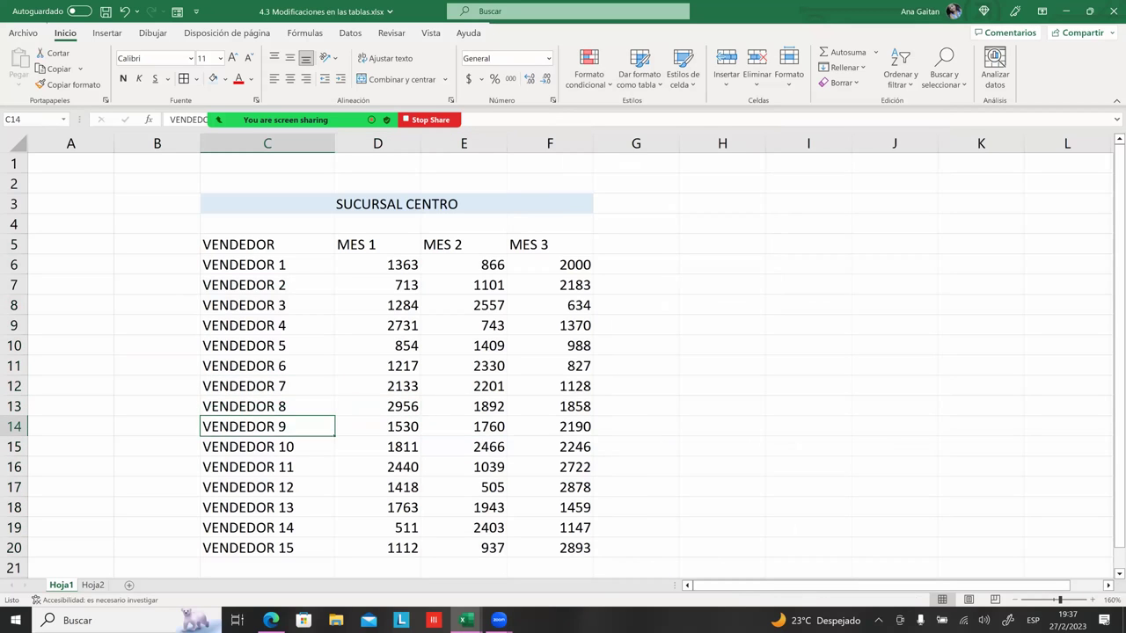
{"action": "left_click", "coordinate": [263, 488]}
{"action": "left_click", "coordinate": [264, 467]}
{"action": "left_click", "coordinate": [264, 446]}
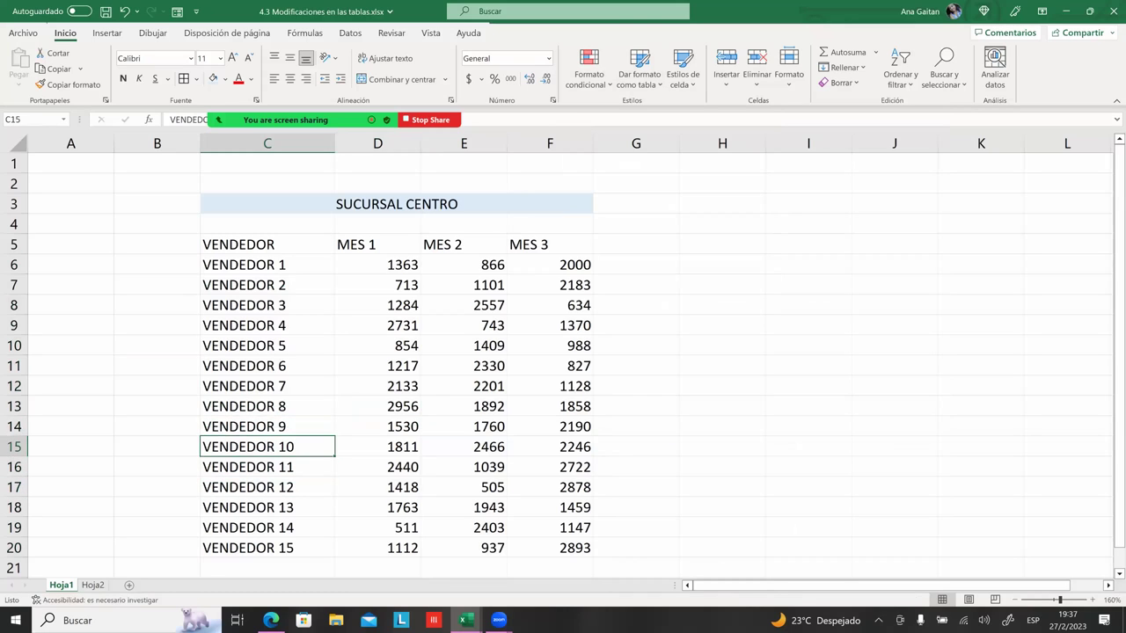
{"action": "left_click", "coordinate": [268, 427]}
{"action": "left_click", "coordinate": [273, 406]}
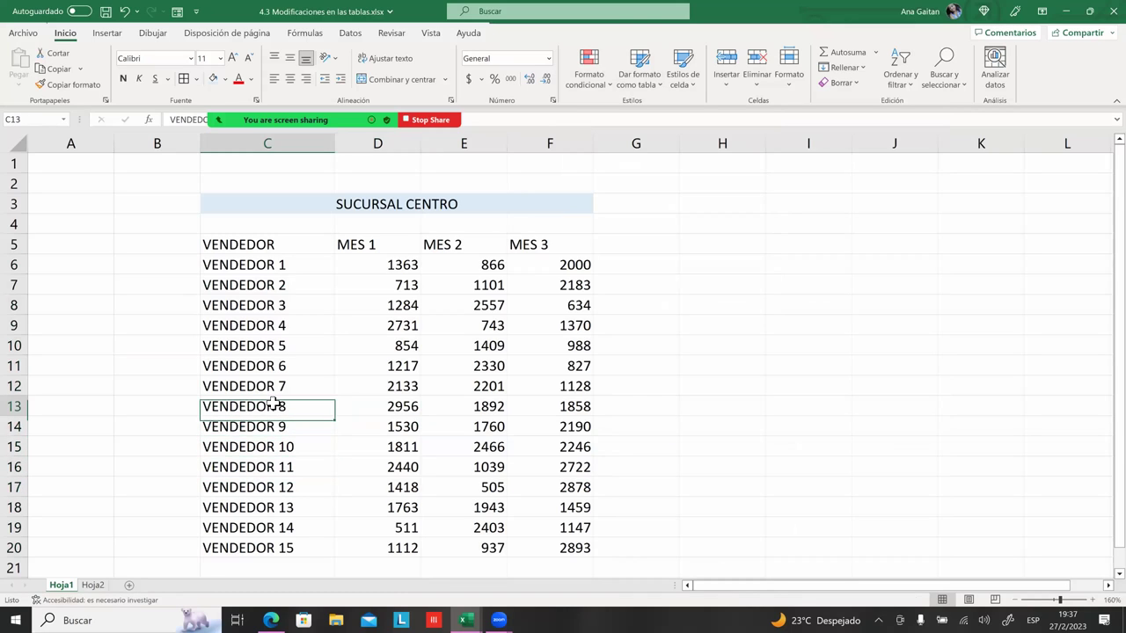
{"action": "left_click", "coordinate": [269, 384]}
{"action": "left_click", "coordinate": [269, 350]}
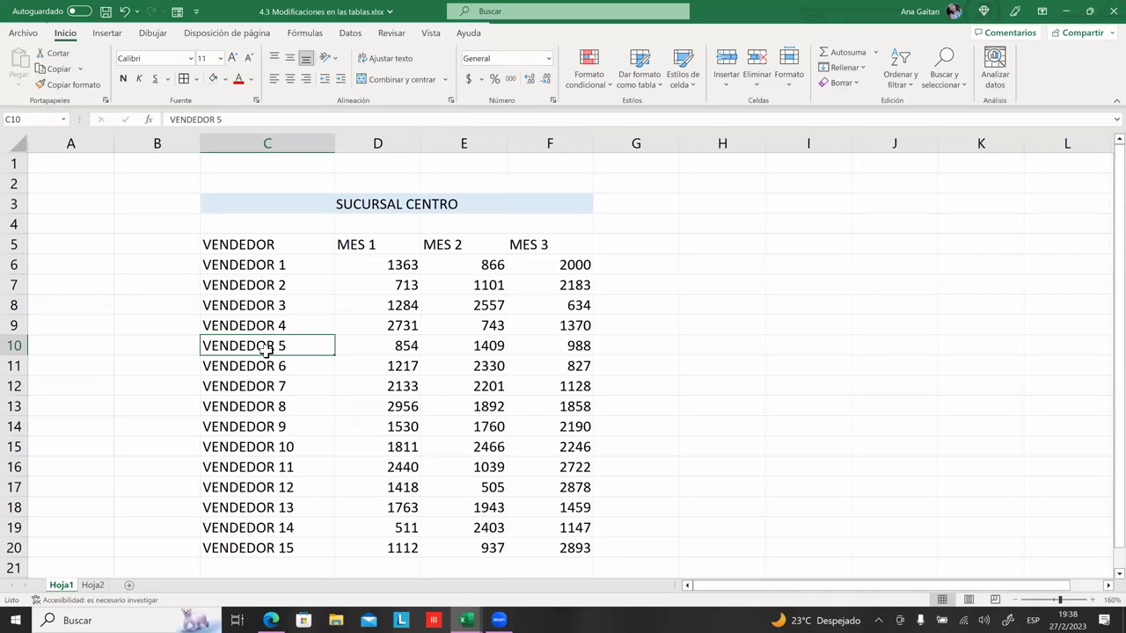
{"action": "left_click", "coordinate": [549, 386]}
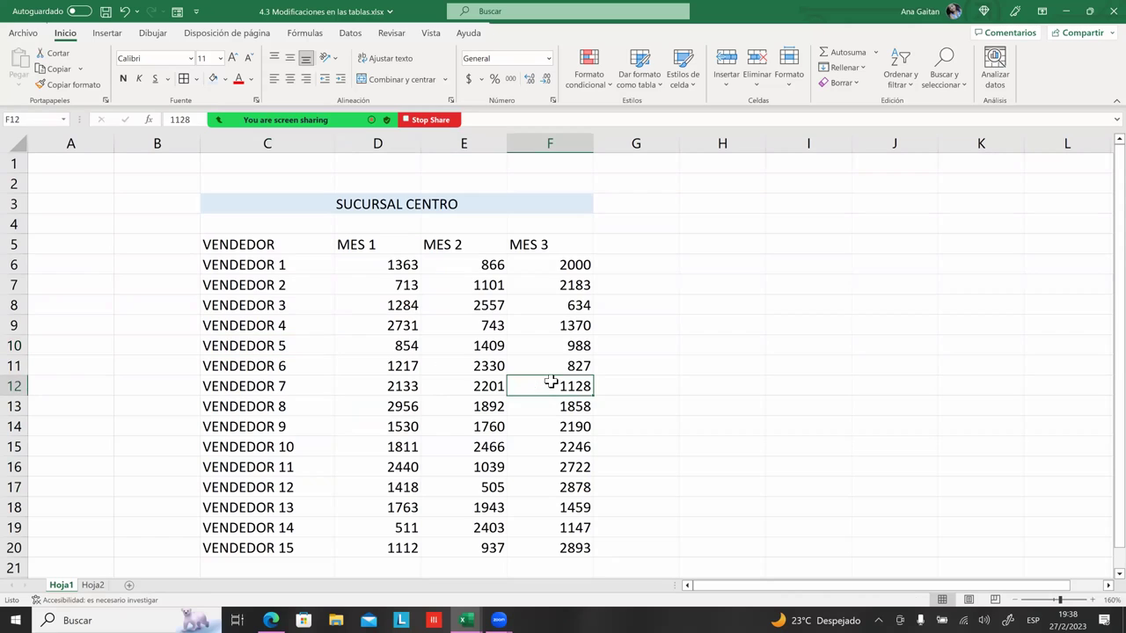
{"action": "scroll", "coordinate": [552, 384], "scroll_direction": "down", "scroll_amount": 1}
{"action": "left_click", "coordinate": [636, 487]}
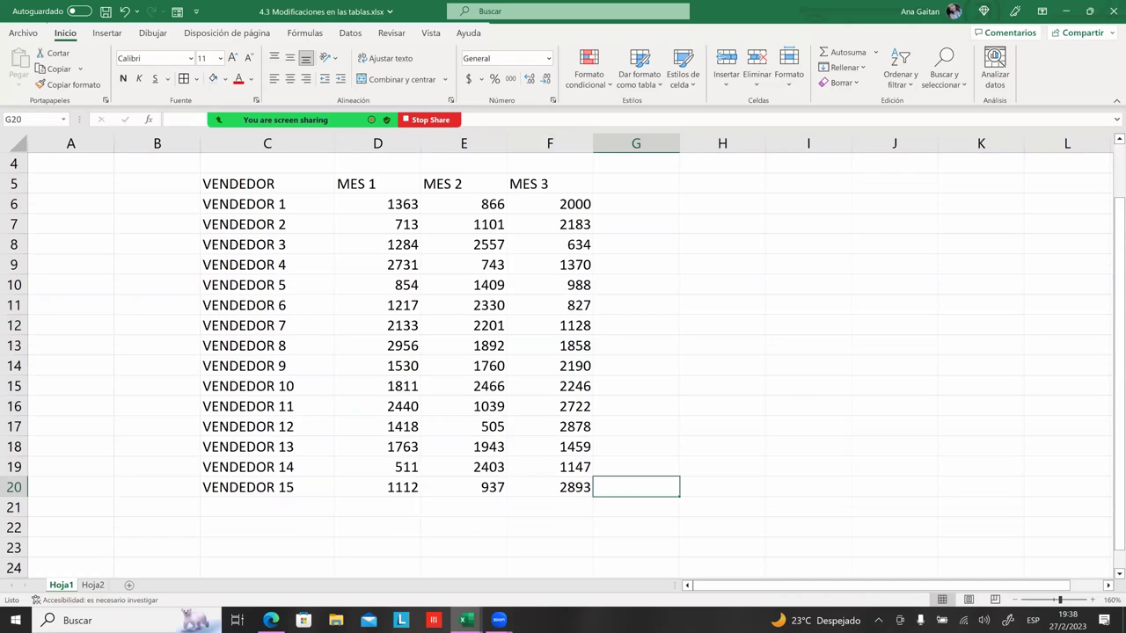
{"action": "scroll", "coordinate": [428, 408], "scroll_direction": "up", "scroll_amount": 1}
{"action": "mouse_move", "coordinate": [259, 246]}
{"action": "left_mouse_down"}
{"action": "mouse_move", "coordinate": [299, 305]}
{"action": "mouse_move", "coordinate": [549, 488]}
{"action": "mouse_move", "coordinate": [549, 507]}
{"action": "left_mouse_up"}
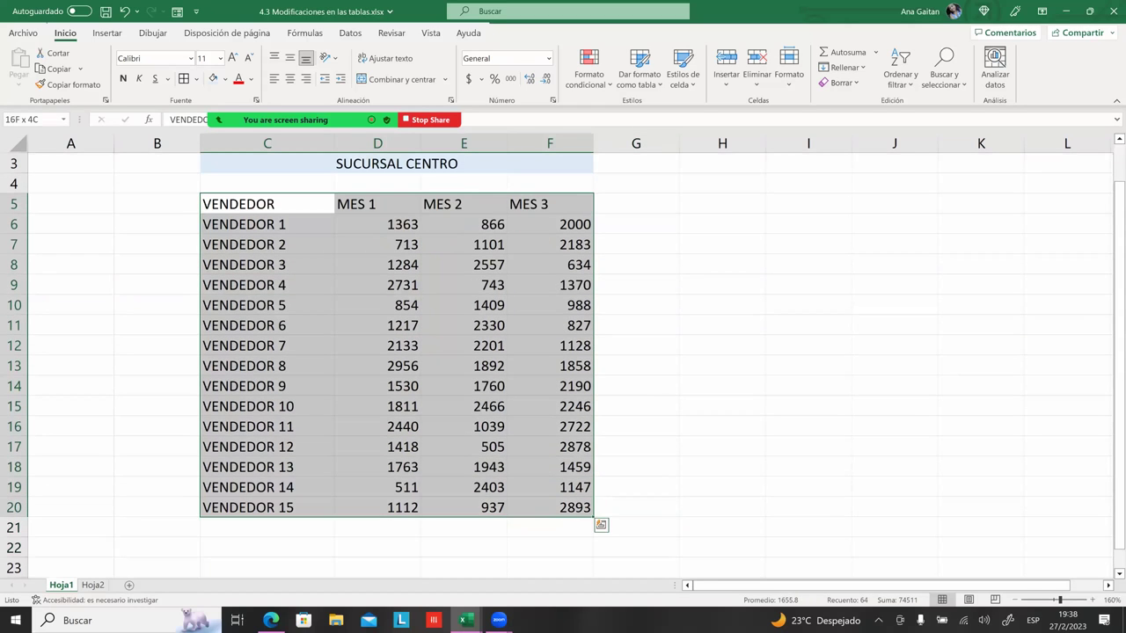
- Create a table with headers from the sales data using Ctrl+T
{"action": "key", "text": "ctrl+t"}
{"action": "key", "text": "Return"}
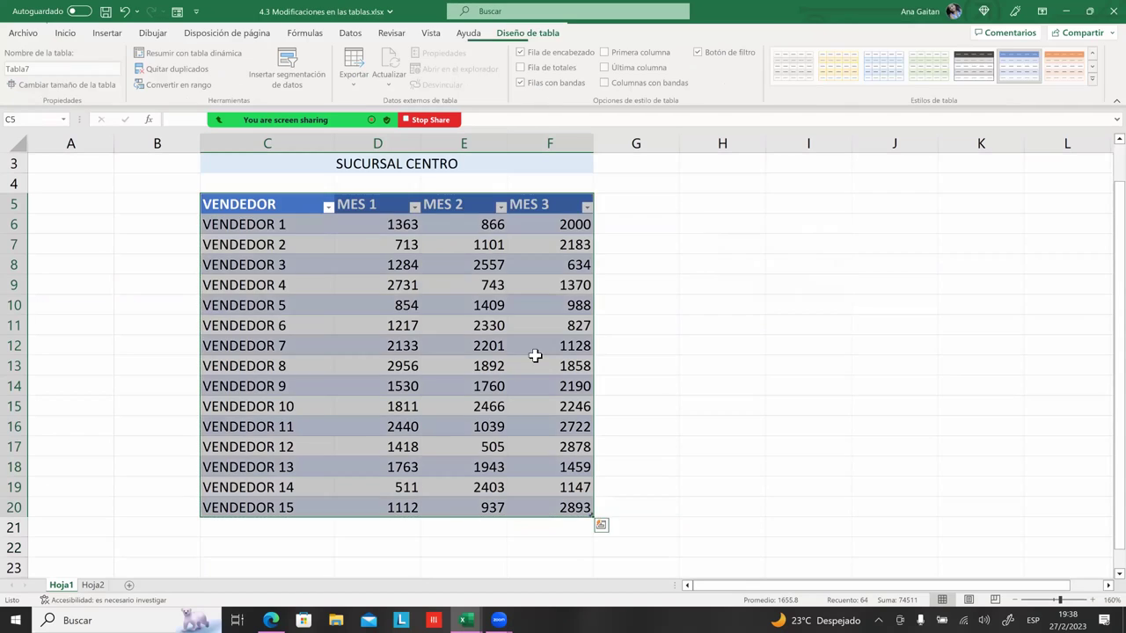
{"action": "left_click", "coordinate": [556, 353]}
{"action": "left_click", "coordinate": [460, 264]}
{"action": "left_click", "coordinate": [294, 224]}
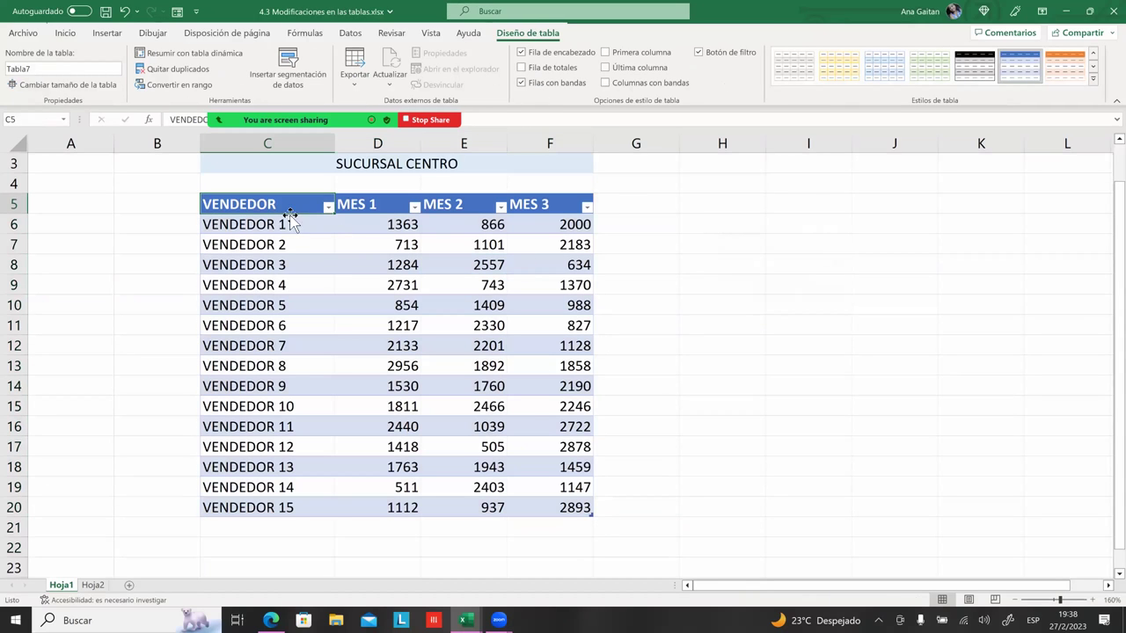
{"action": "left_click", "coordinate": [283, 253]}
{"action": "left_click", "coordinate": [303, 305]}
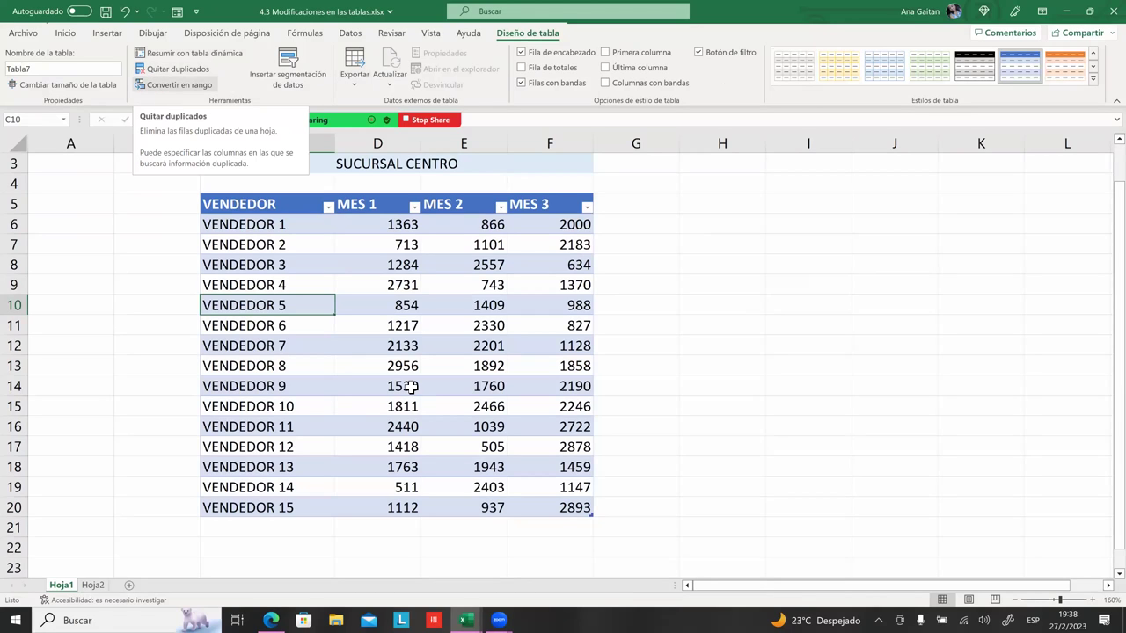
{"action": "left_click", "coordinate": [180, 70]}
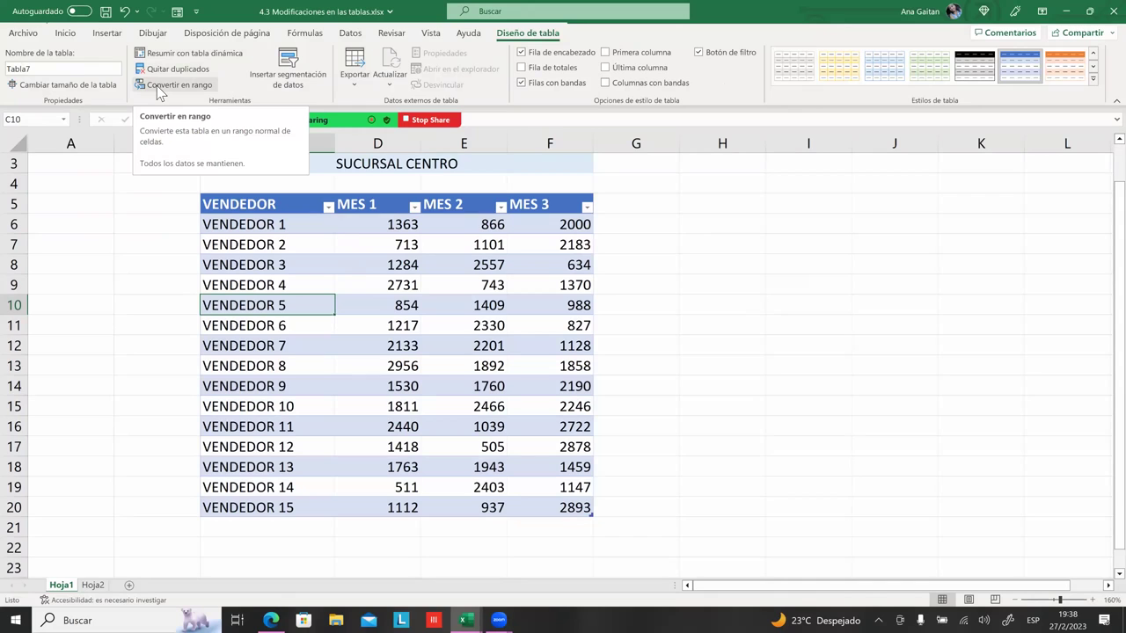
- Select the whole table and convert it to a normal range via Tabla > Convertir en rango, confirming Sí
{"action": "right_click", "coordinate": [437, 262]}
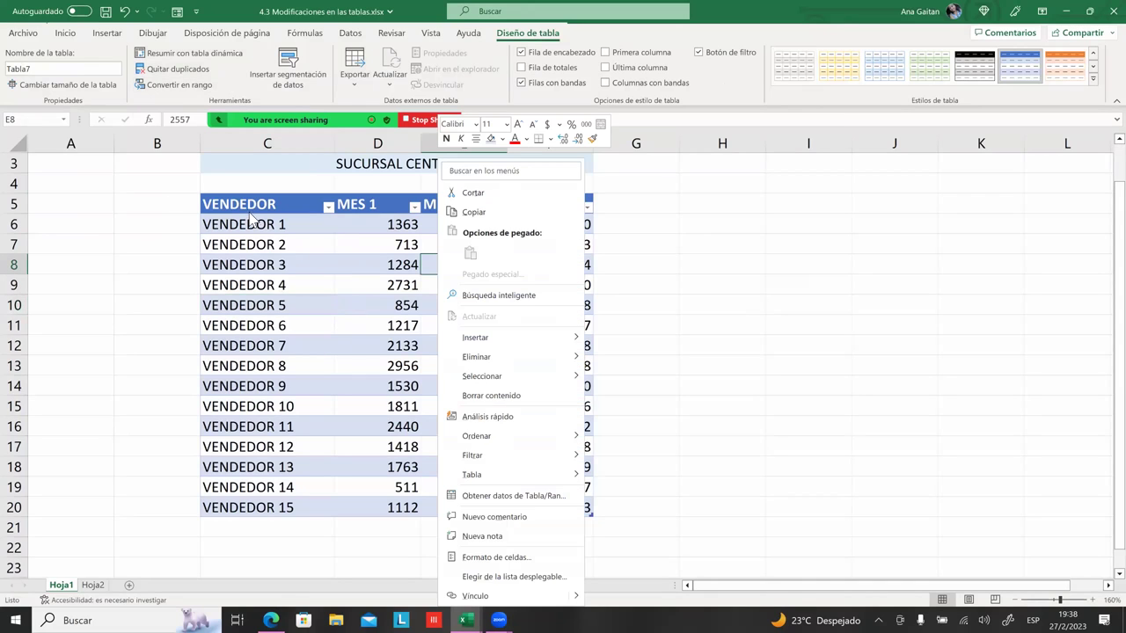
{"action": "left_click", "coordinate": [244, 202]}
{"action": "left_click_drag", "start_coordinate": [246, 204], "coordinate": [498, 406]}
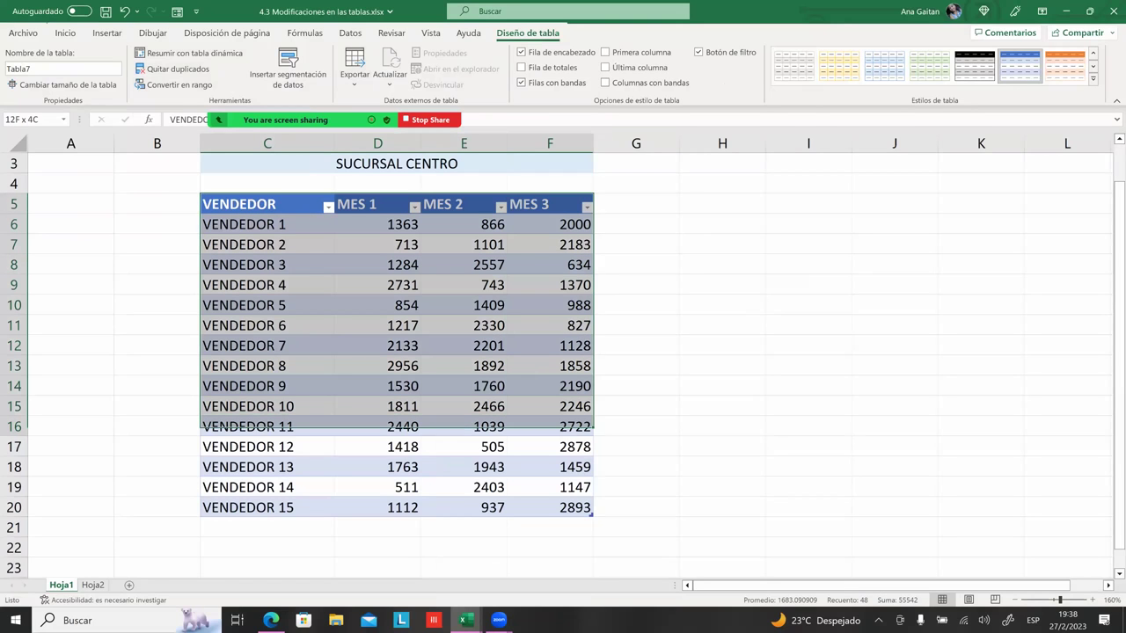
{"action": "left_click_drag", "start_coordinate": [498, 406], "coordinate": [585, 510]}
{"action": "right_click", "coordinate": [500, 398]}
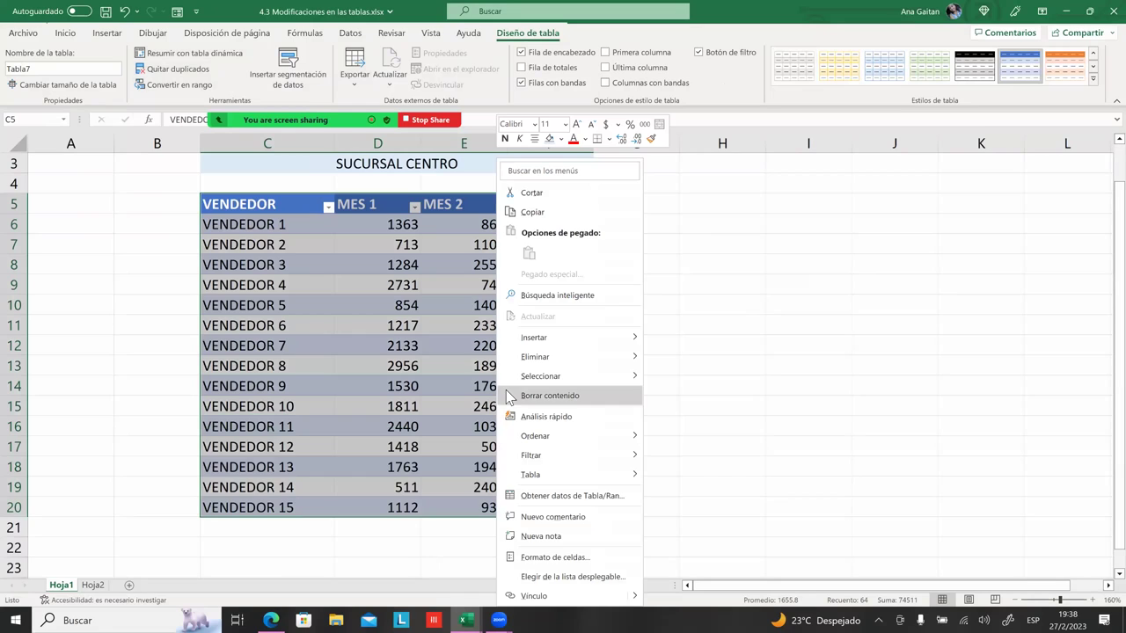
{"action": "mouse_move", "coordinate": [530, 474]}
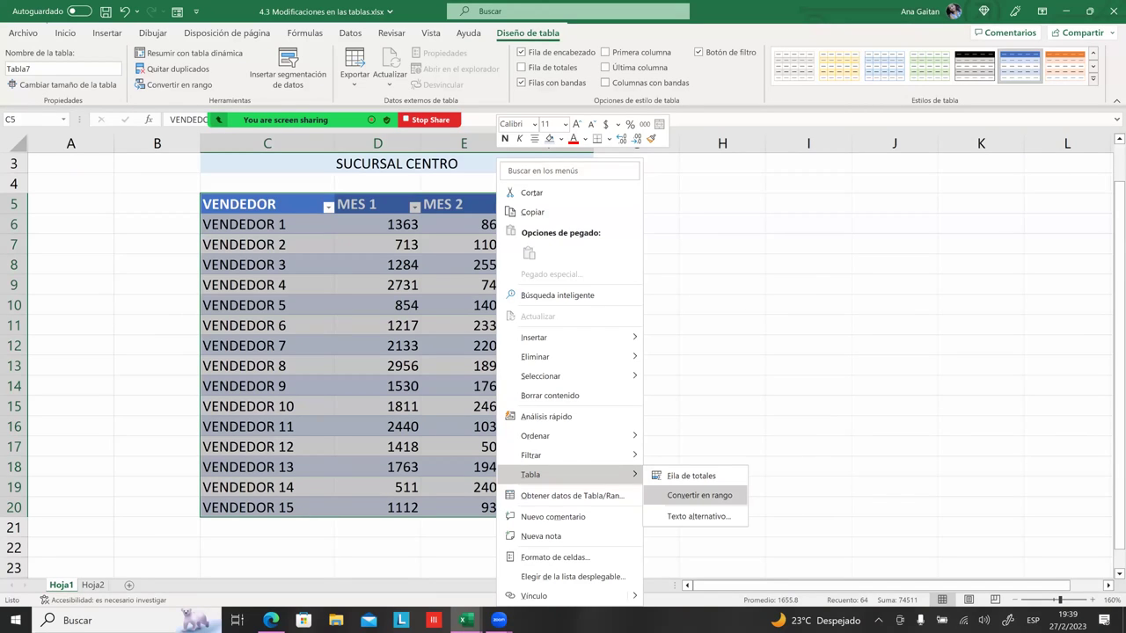
{"action": "left_click", "coordinate": [699, 495]}
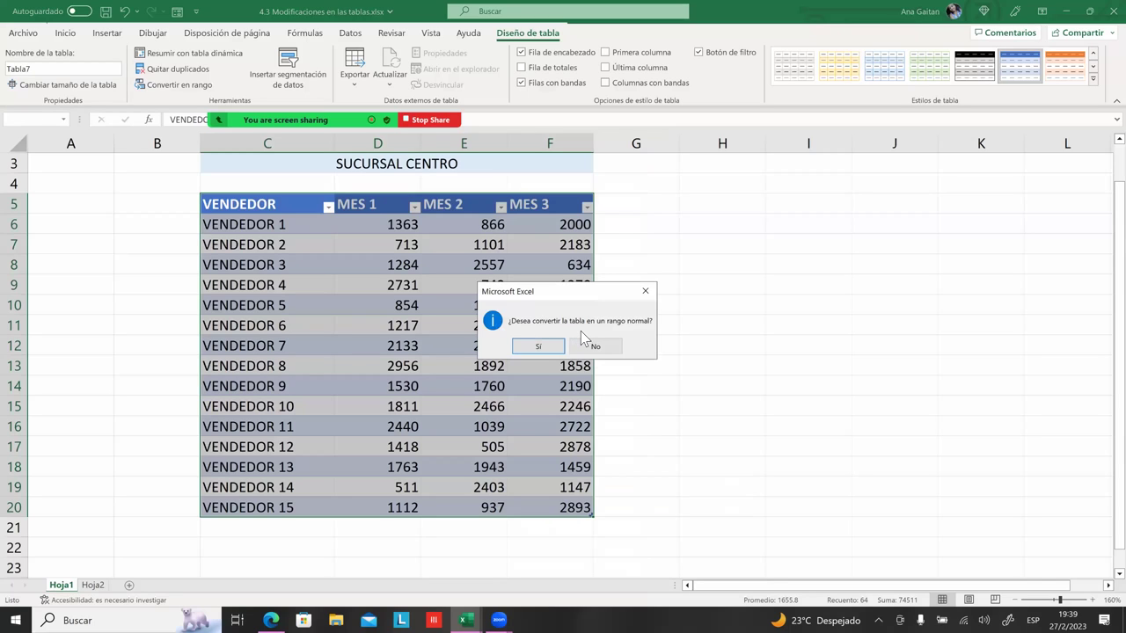
{"action": "left_click", "coordinate": [538, 346]}
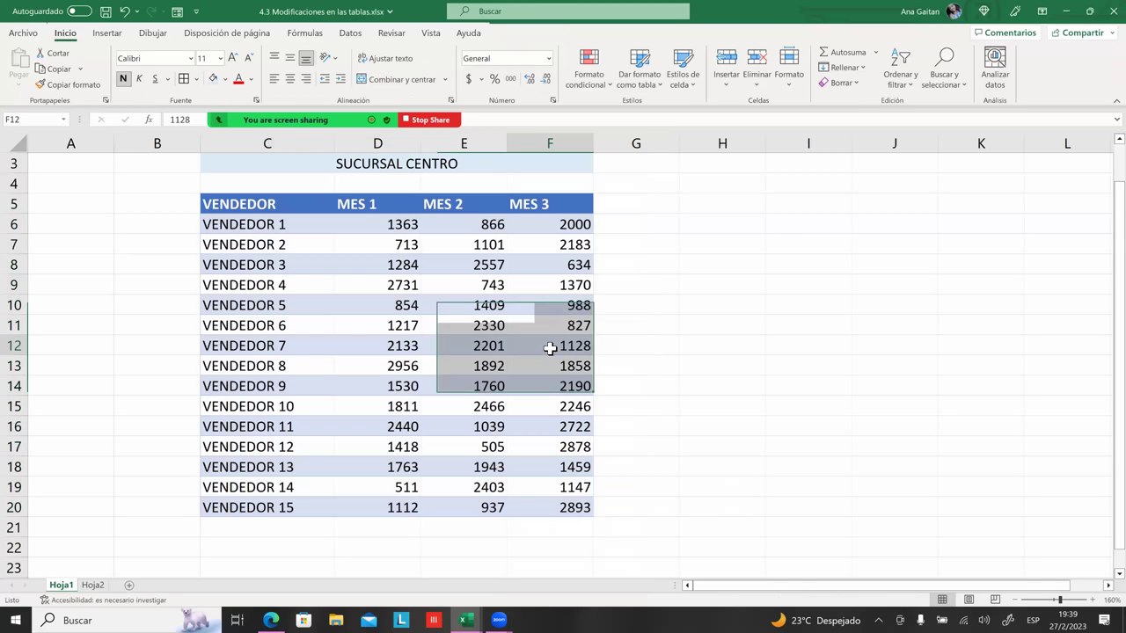
- Select the blue-styled sales range C5:F20 starting from the VENDEDOR header
{"action": "left_click", "coordinate": [563, 325]}
{"action": "left_click", "coordinate": [530, 264]}
{"action": "left_click", "coordinate": [270, 203]}
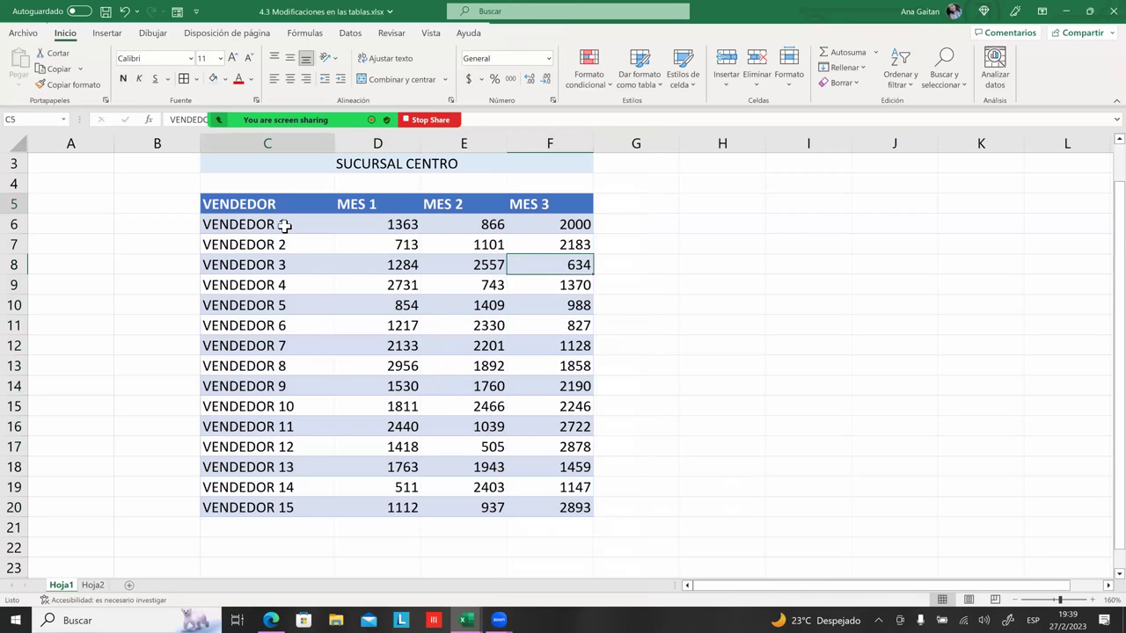
{"action": "left_click_drag", "start_coordinate": [285, 226], "coordinate": [571, 507]}
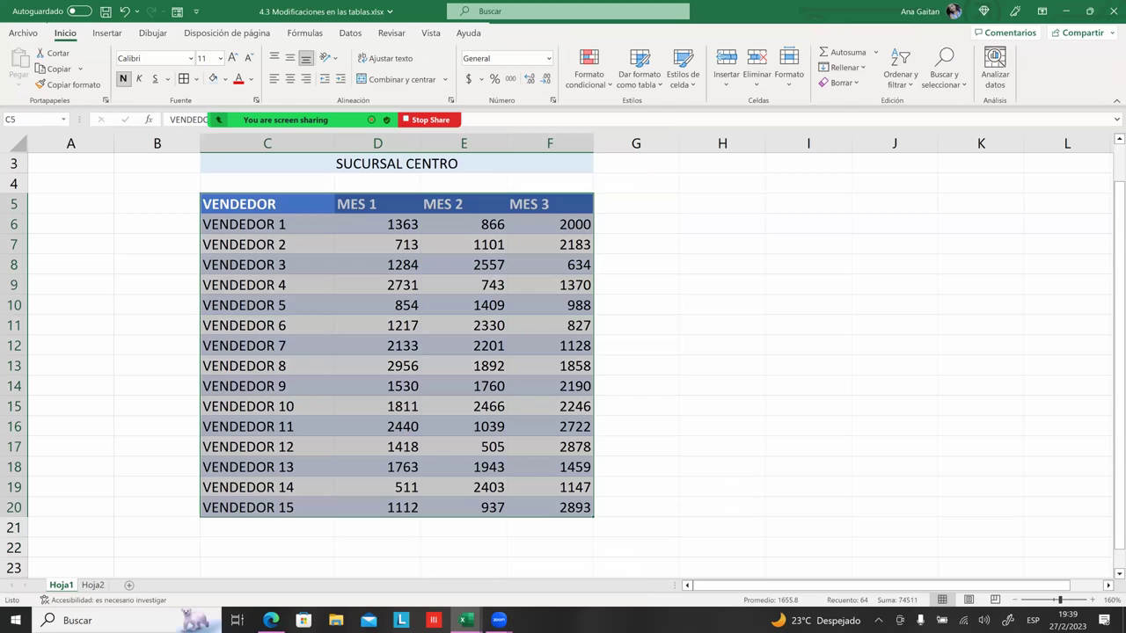
{"action": "left_click", "coordinate": [482, 386]}
{"action": "left_click", "coordinate": [322, 347]}
{"action": "left_click", "coordinate": [293, 323]}
{"action": "left_click", "coordinate": [290, 306]}
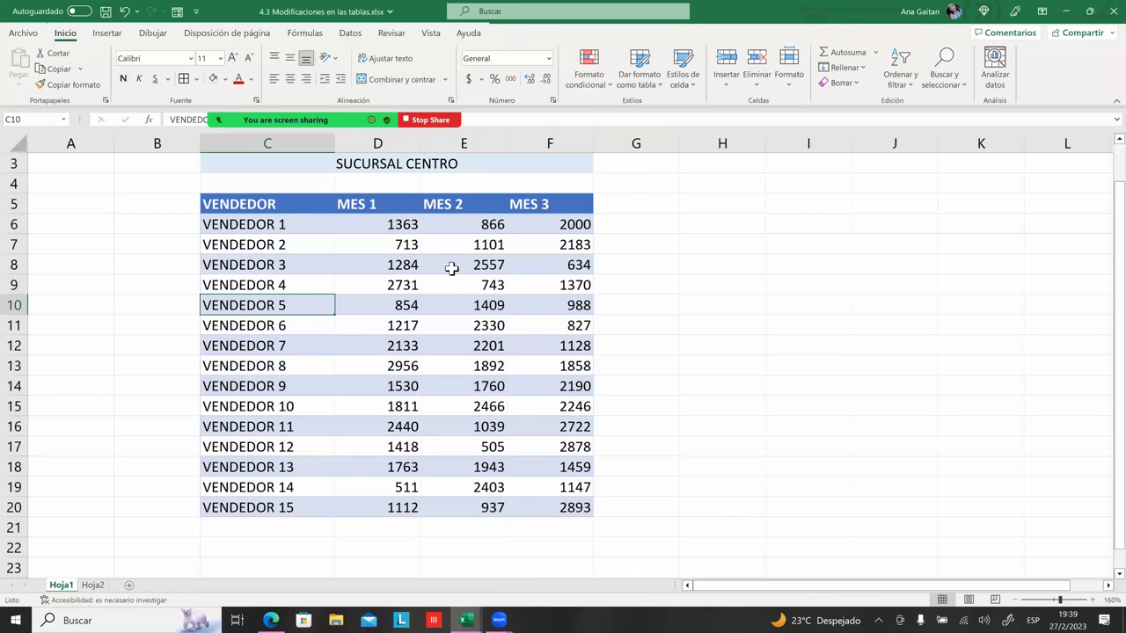
{"action": "left_click", "coordinate": [518, 313]}
{"action": "left_click", "coordinate": [484, 283]}
{"action": "left_click", "coordinate": [535, 326]}
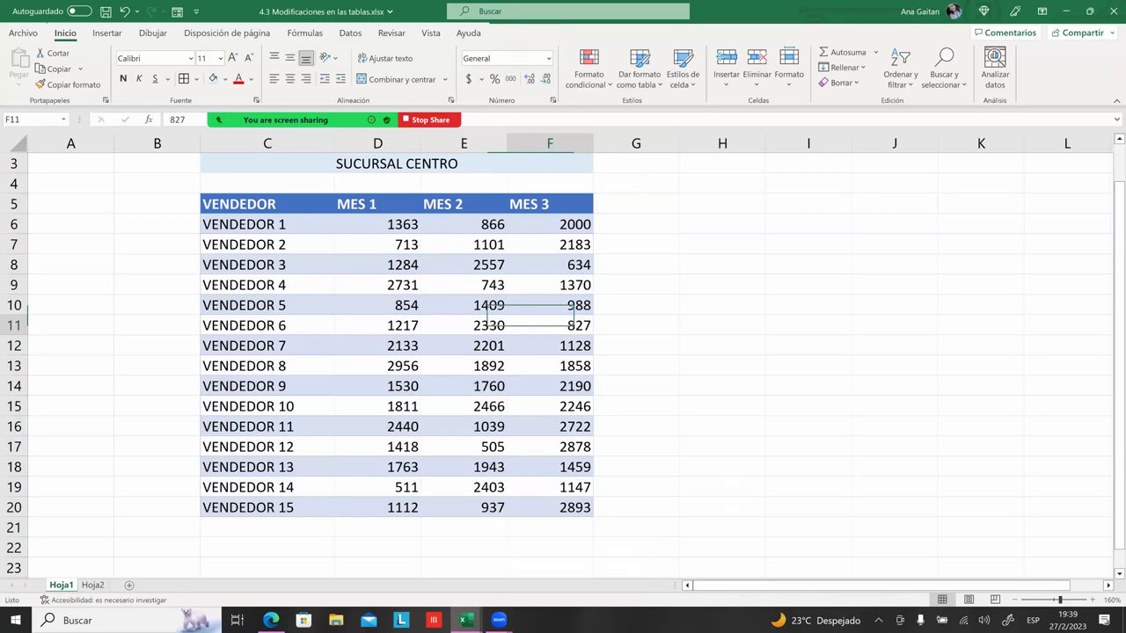
{"action": "left_click", "coordinate": [209, 208]}
{"action": "left_click_drag", "start_coordinate": [227, 225], "coordinate": [580, 508]}
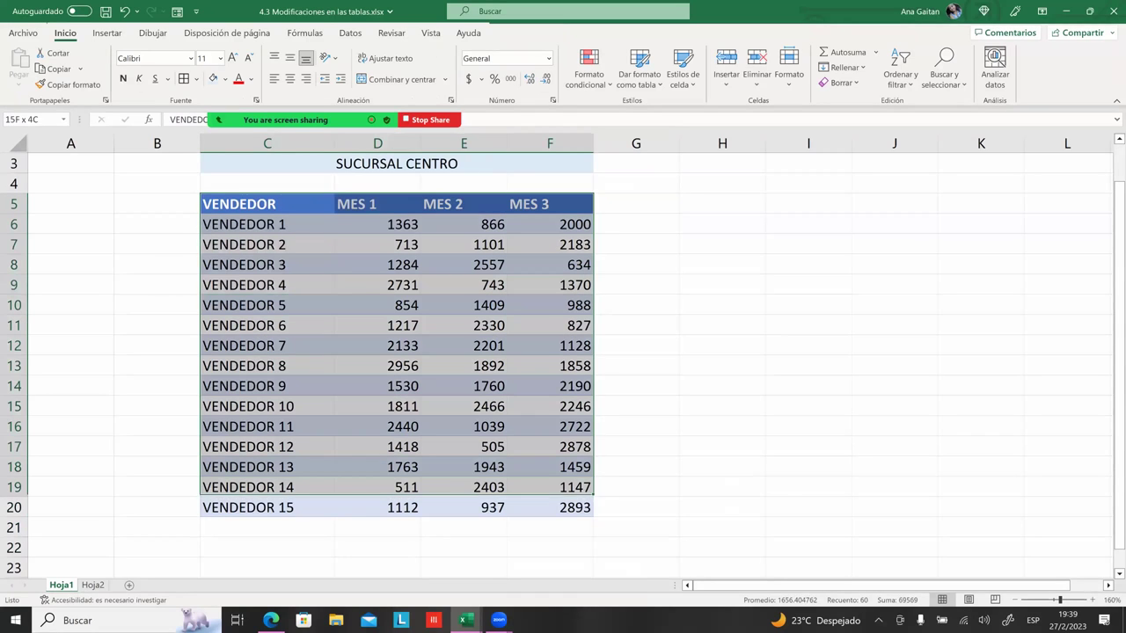
- Apply Borrar formatos to C5:F20, then reselect the now plain data
{"action": "left_click", "coordinate": [840, 82]}
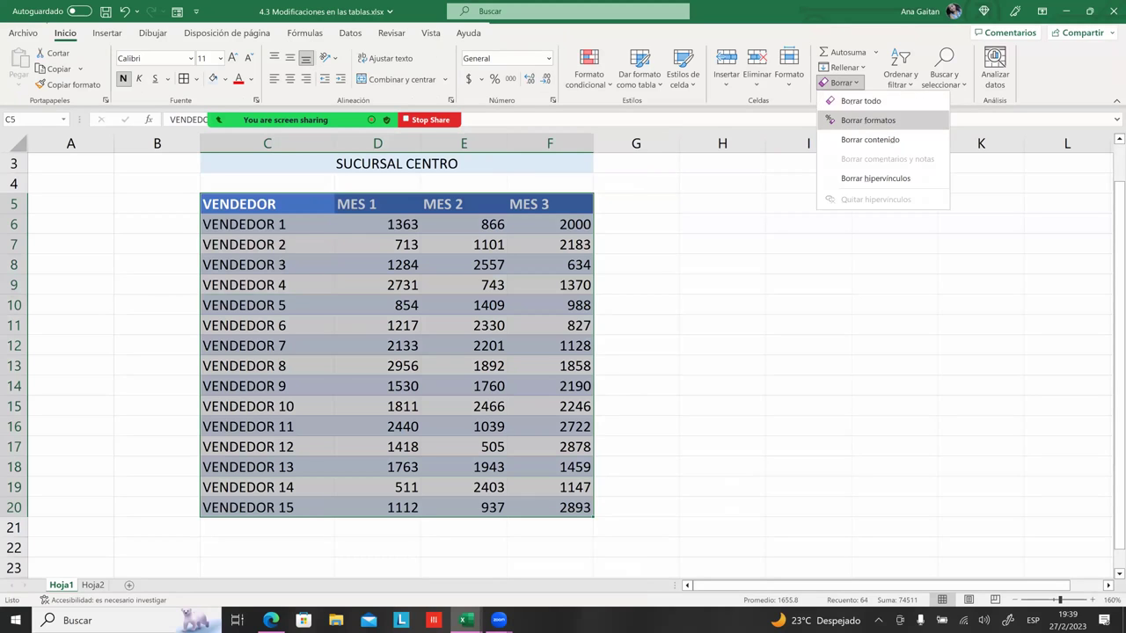
{"action": "left_click", "coordinate": [673, 285]}
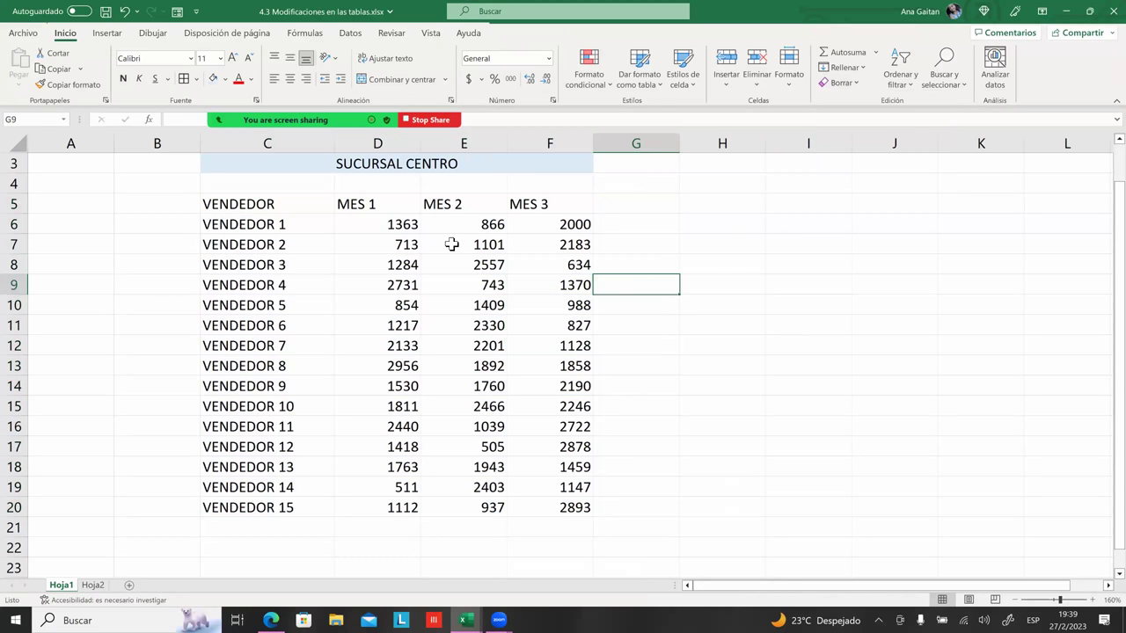
{"action": "left_click", "coordinate": [238, 208]}
{"action": "left_click_drag", "start_coordinate": [264, 204], "coordinate": [576, 507]}
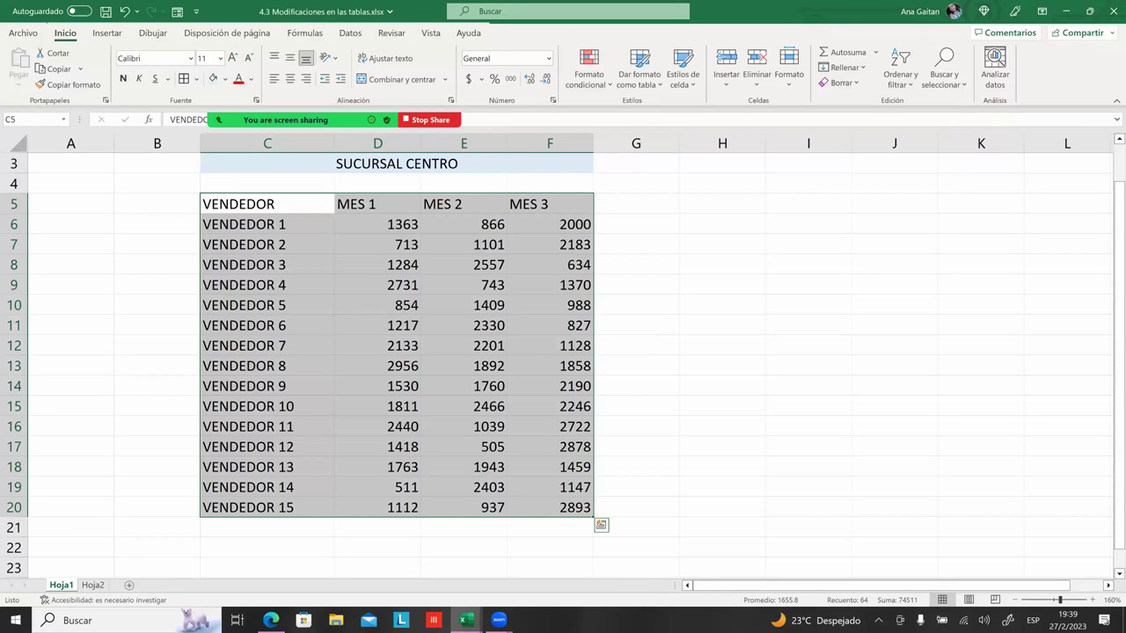
{"action": "left_click", "coordinate": [796, 325]}
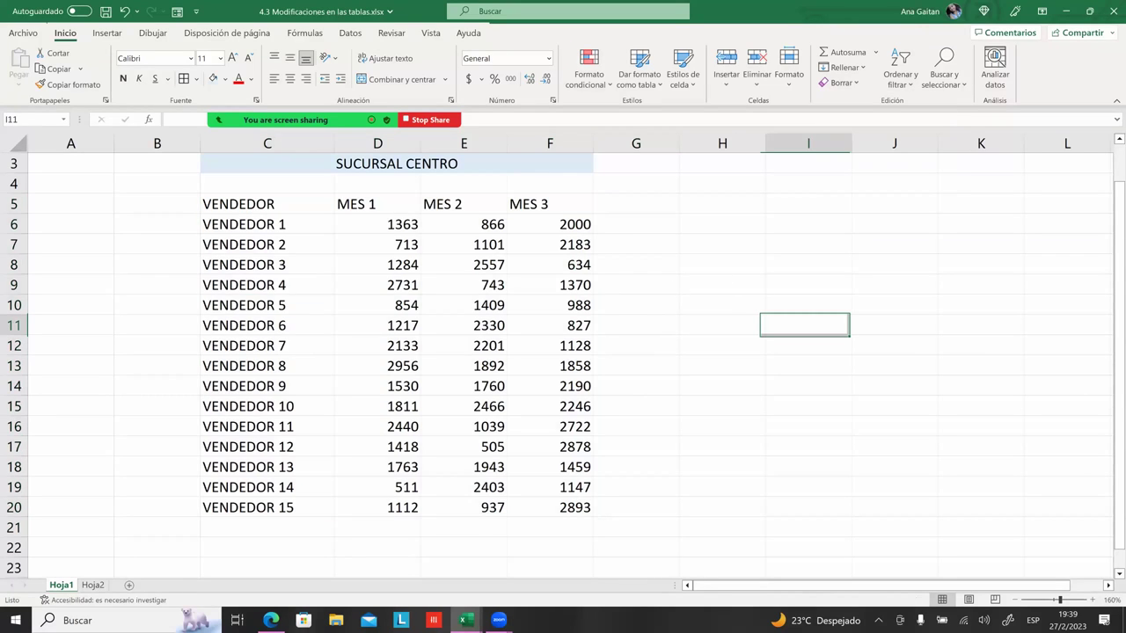
{"action": "left_click", "coordinate": [563, 305]}
{"action": "mouse_move", "coordinate": [284, 208]}
{"action": "left_mouse_down"}
{"action": "mouse_move", "coordinate": [614, 370]}
{"action": "mouse_move", "coordinate": [572, 374]}
{"action": "mouse_move", "coordinate": [571, 507]}
{"action": "left_mouse_up"}
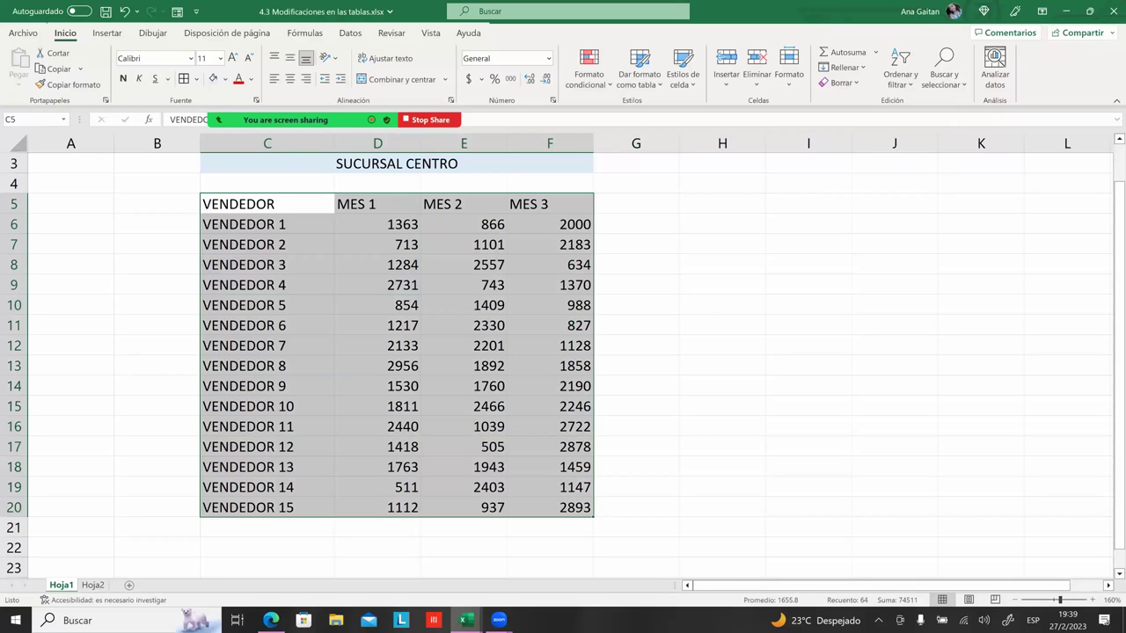
- Convert the selected range into a table with Ctrl+T and confirm Crear tabla
{"action": "key", "text": "ctrl+t"}
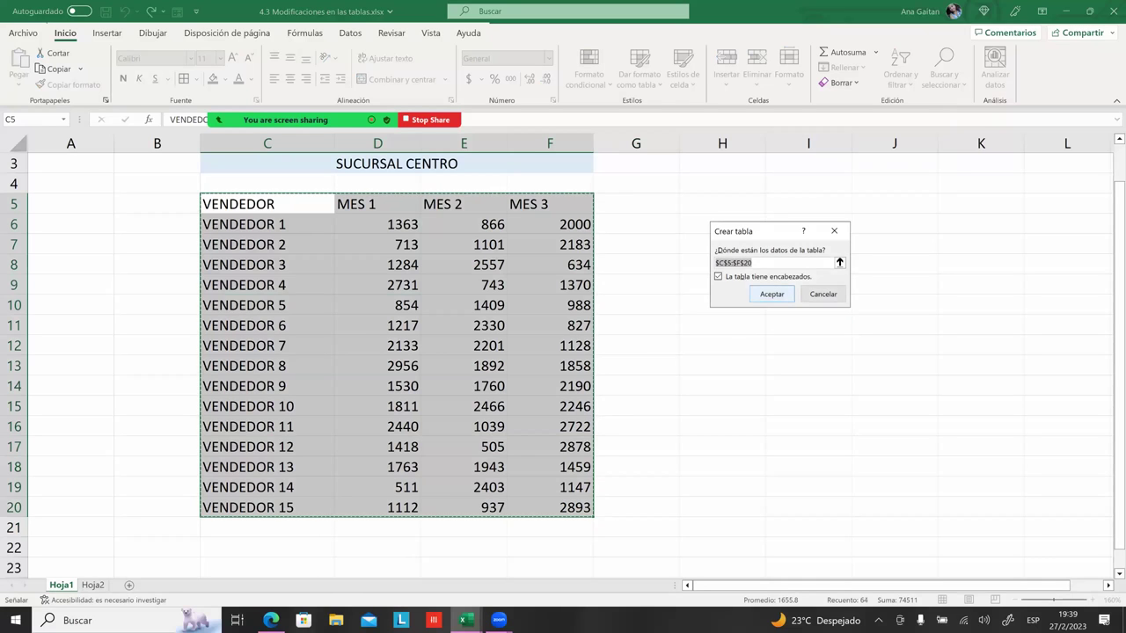
{"action": "left_click", "coordinate": [771, 294]}
{"action": "left_click", "coordinate": [623, 299]}
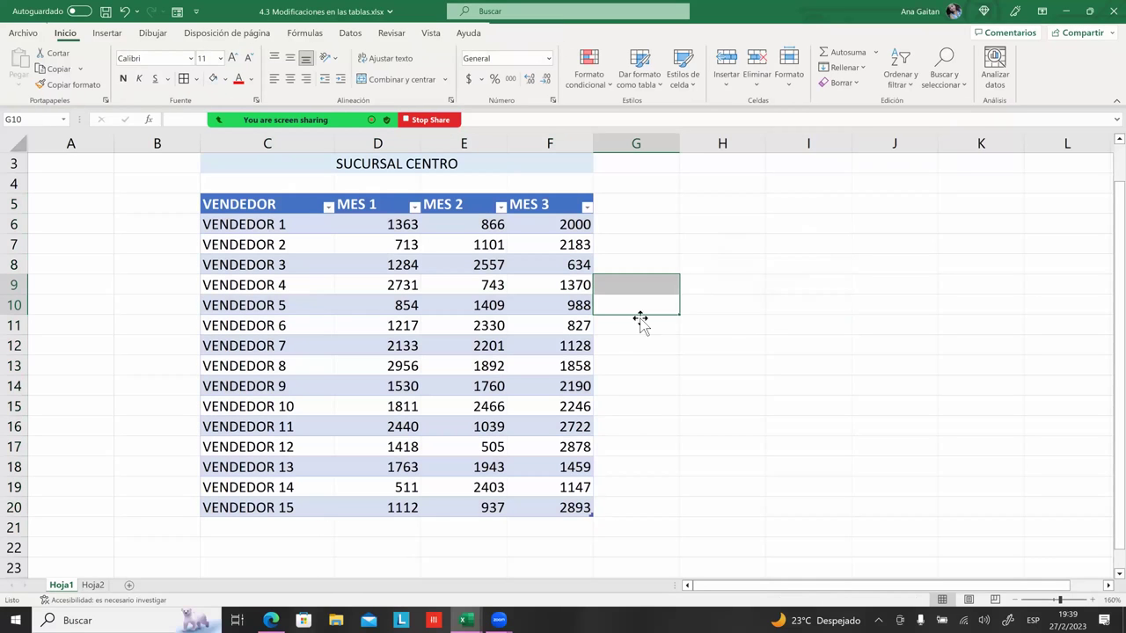
{"action": "left_click", "coordinate": [638, 403]}
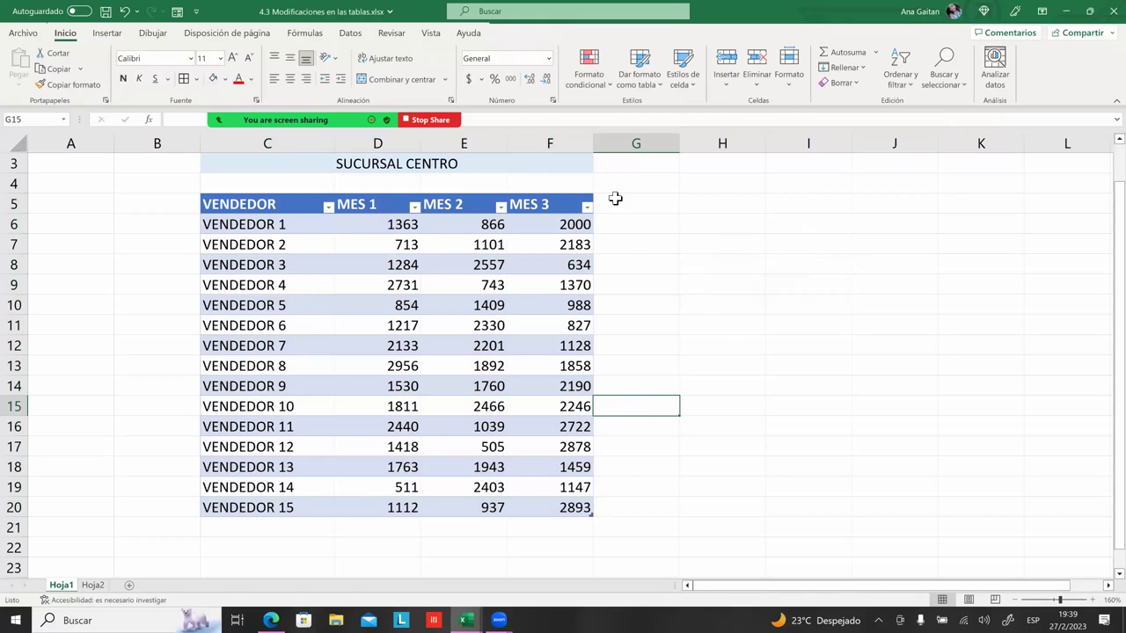
- Check the new table by selecting the VENDEDOR and MES headers, columns and the whole table
{"action": "left_click", "coordinate": [541, 204]}
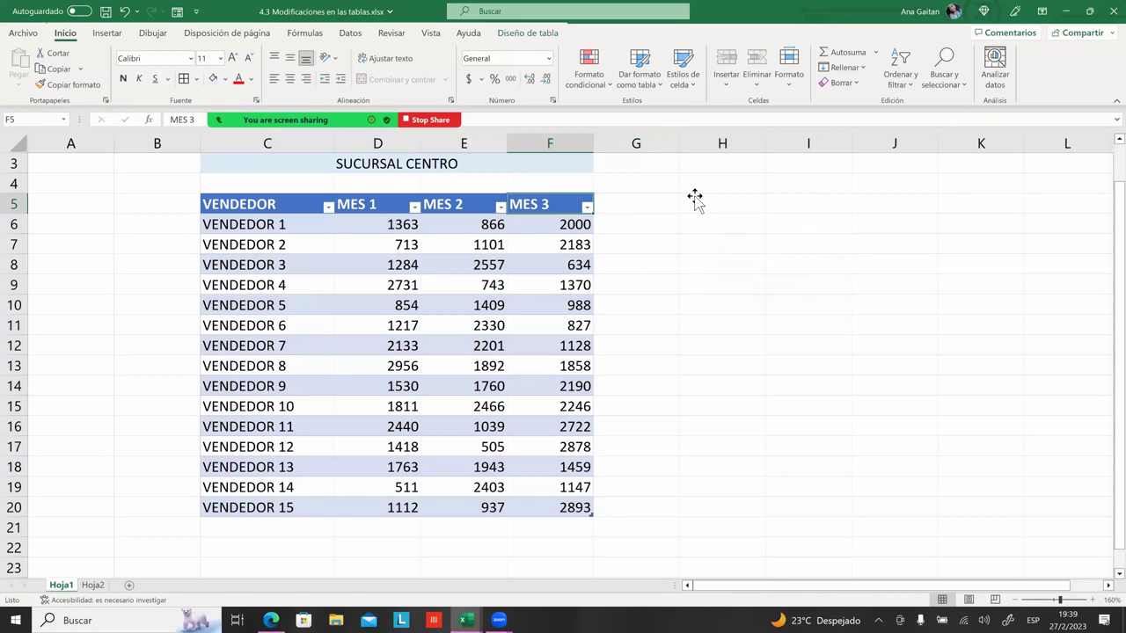
{"action": "left_click", "coordinate": [694, 201]}
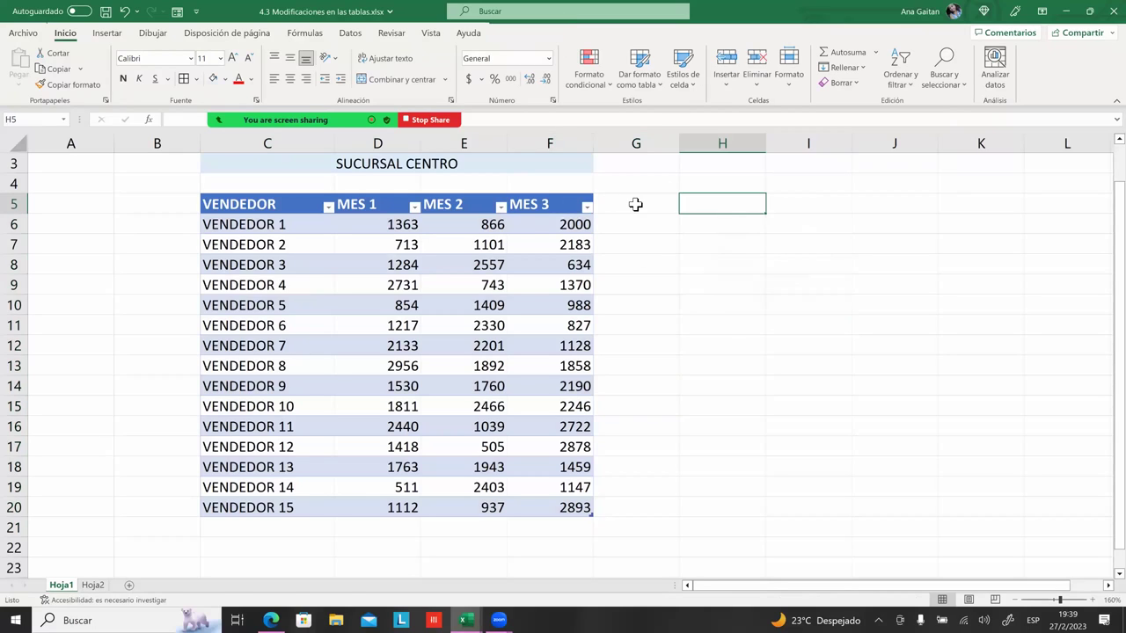
{"action": "left_click", "coordinate": [251, 204]}
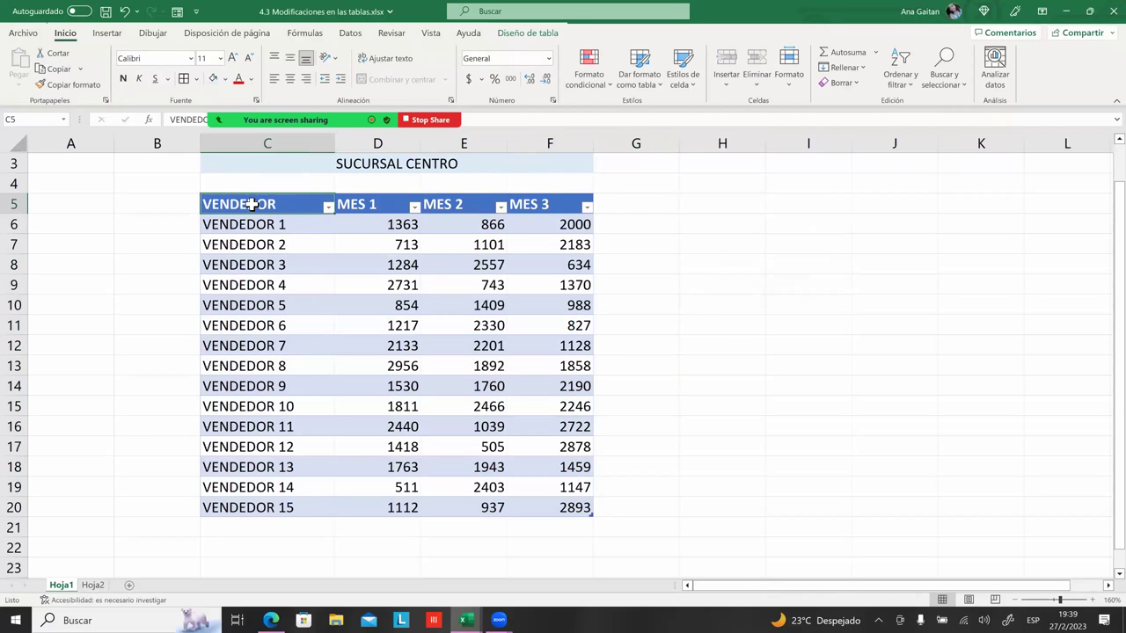
{"action": "left_click", "coordinate": [379, 246]}
{"action": "left_click", "coordinate": [457, 198]}
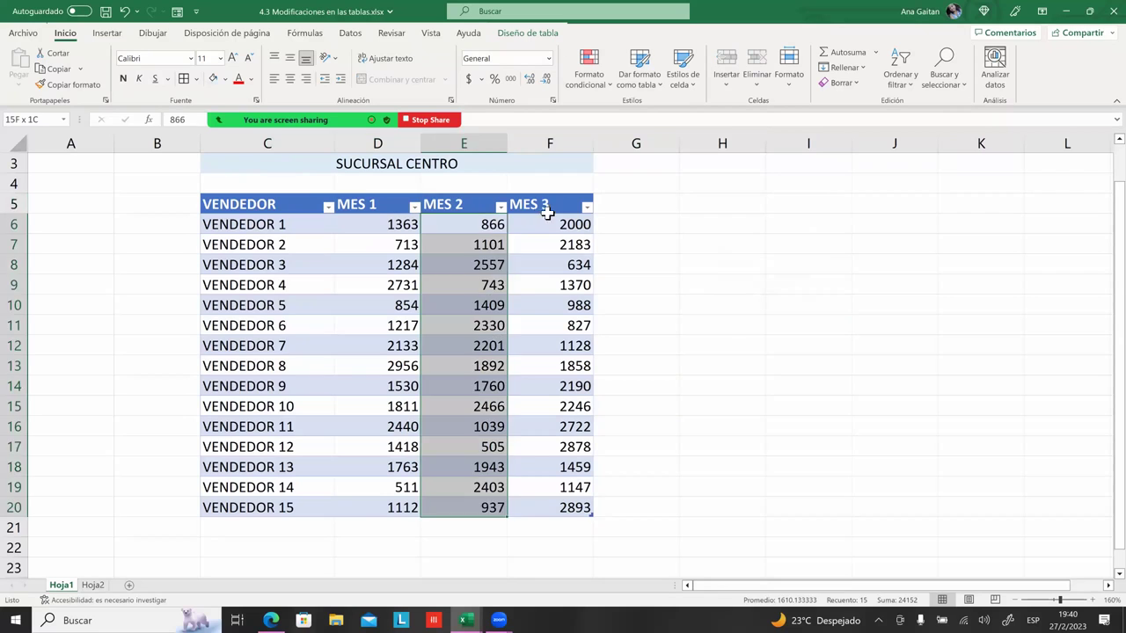
{"action": "left_click", "coordinate": [344, 205]}
{"action": "left_click", "coordinate": [270, 200]}
{"action": "key", "text": "ctrl+a"}
{"action": "key", "text": "ctrl+a"}
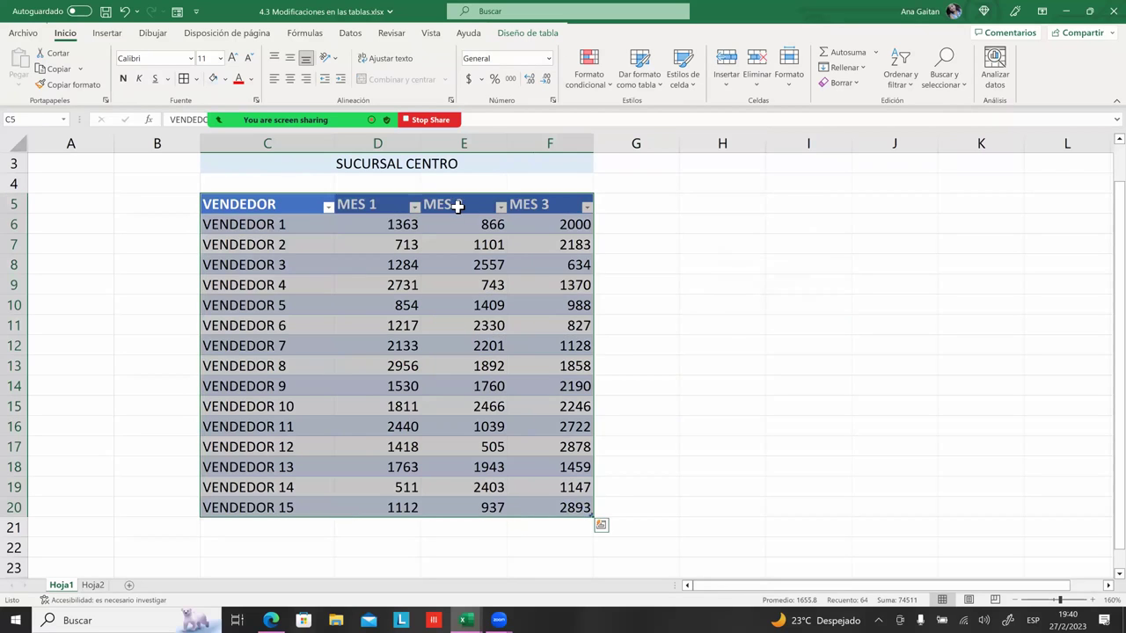
{"action": "left_click", "coordinate": [457, 206]}
{"action": "left_click", "coordinate": [533, 204]}
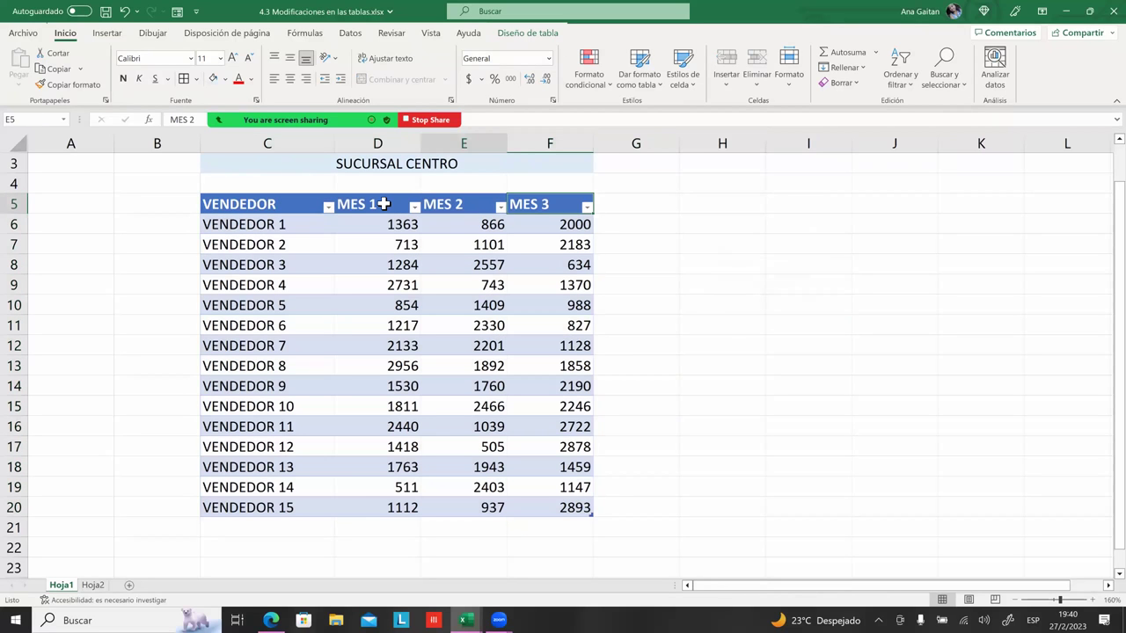
{"action": "left_click", "coordinate": [303, 201]}
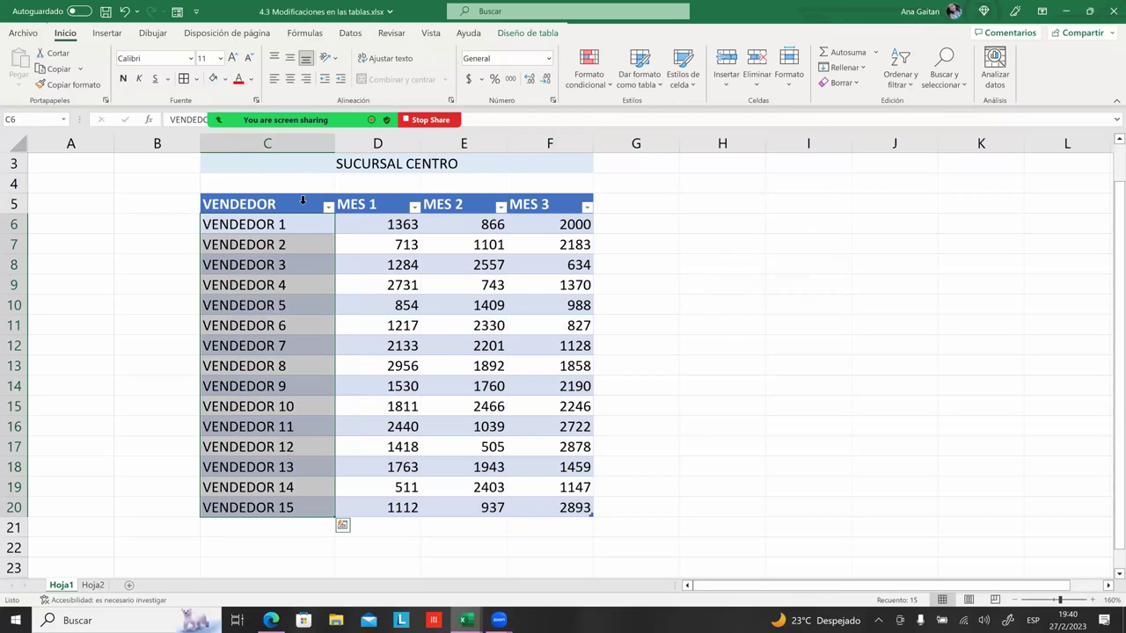
{"action": "left_click", "coordinate": [240, 229]}
{"action": "left_click", "coordinate": [251, 209]}
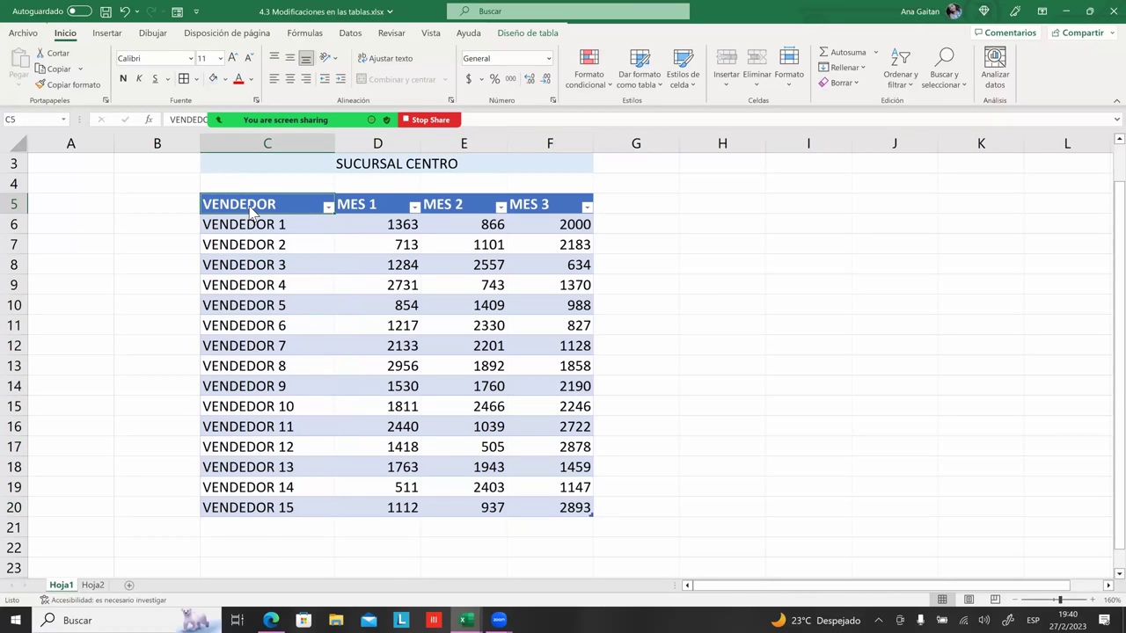
{"action": "right_click", "coordinate": [252, 211]}
{"action": "mouse_move", "coordinate": [289, 338]}
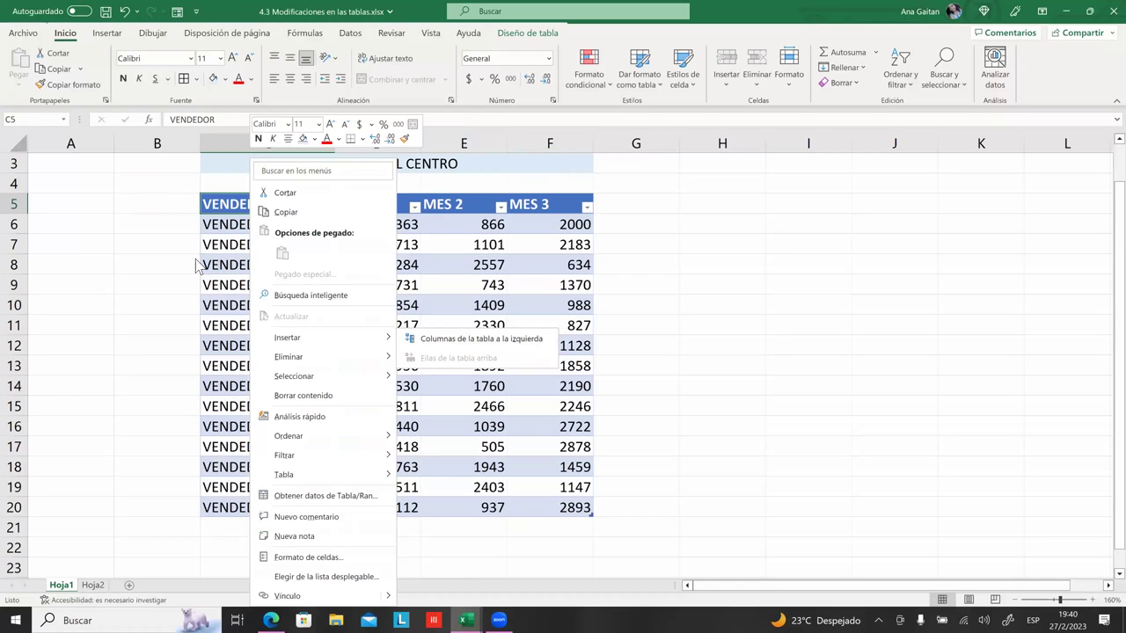
{"action": "left_click", "coordinate": [170, 207]}
{"action": "left_click_drag", "start_coordinate": [169, 207], "coordinate": [167, 488]}
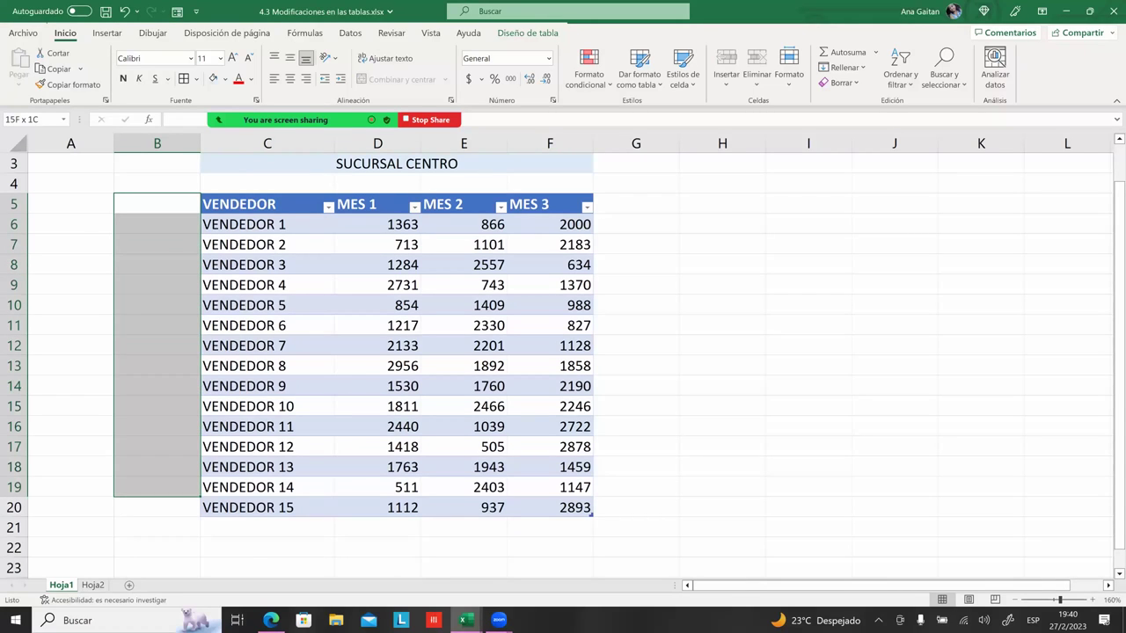
{"action": "left_click_drag", "start_coordinate": [167, 487], "coordinate": [167, 507]}
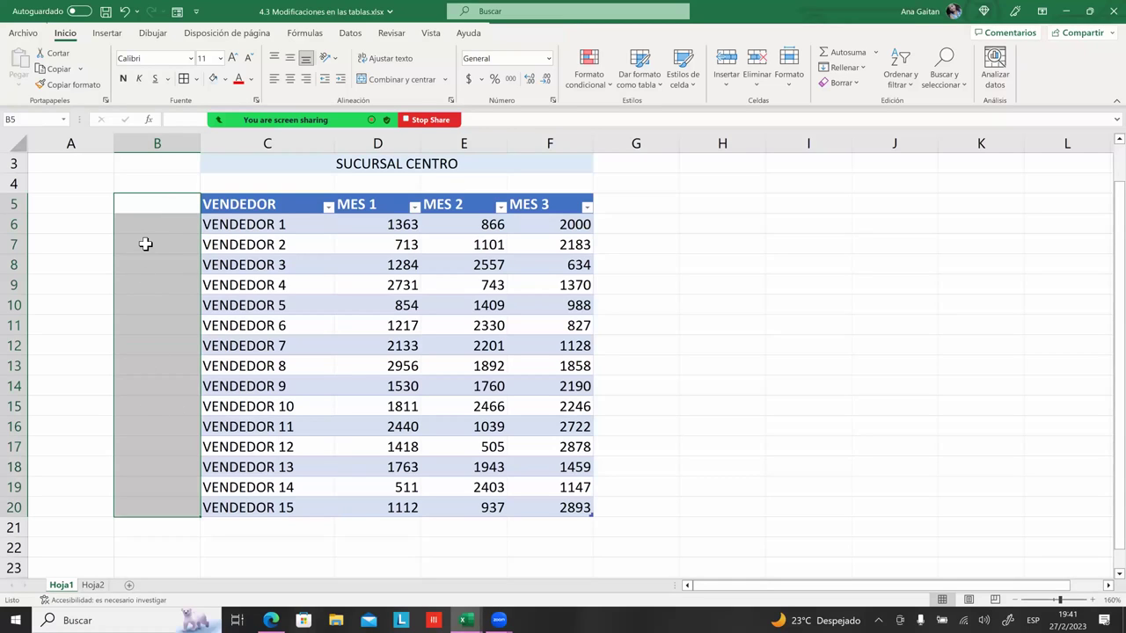
{"action": "mouse_move", "coordinate": [132, 206]}
{"action": "left_mouse_down"}
{"action": "mouse_move", "coordinate": [124, 375]}
{"action": "mouse_move", "coordinate": [157, 488]}
{"action": "left_mouse_up"}
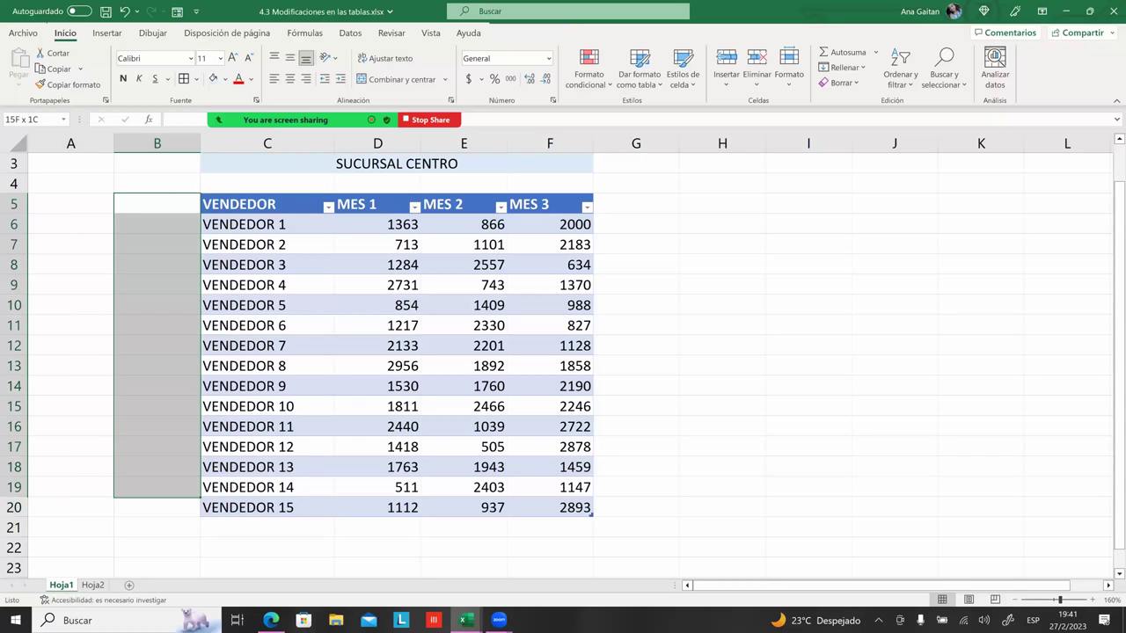
{"action": "left_click", "coordinate": [268, 384]}
{"action": "left_click", "coordinate": [283, 203]}
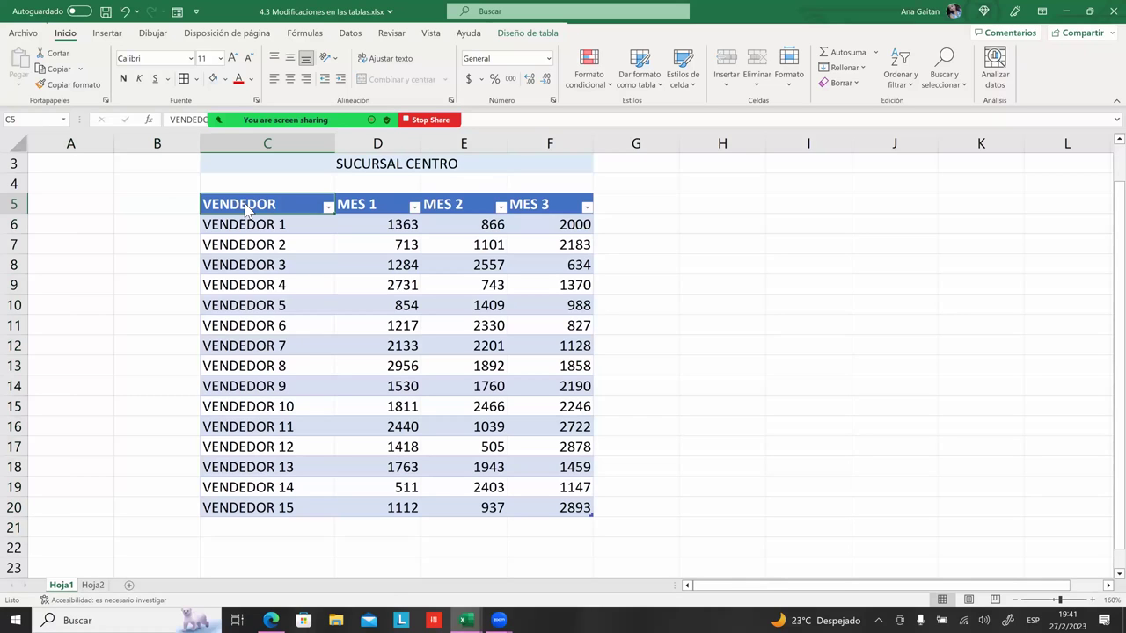
- Insert a table column left of VENDEDOR and undo an accidental edit to the VENDEDOR header
{"action": "right_click", "coordinate": [246, 209]}
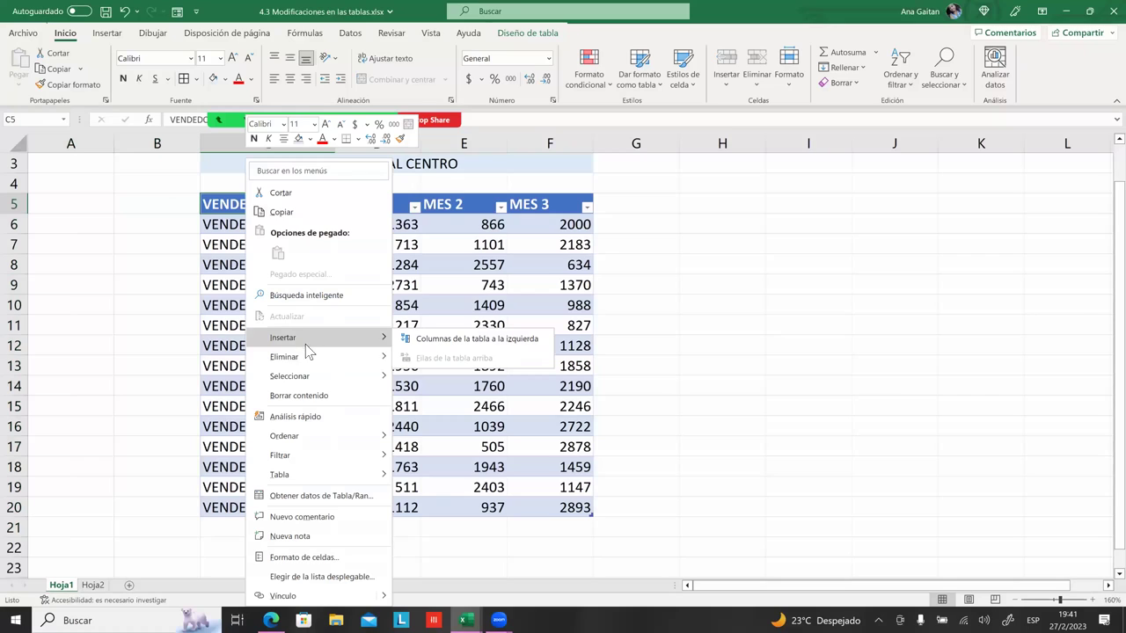
{"action": "left_click", "coordinate": [449, 341]}
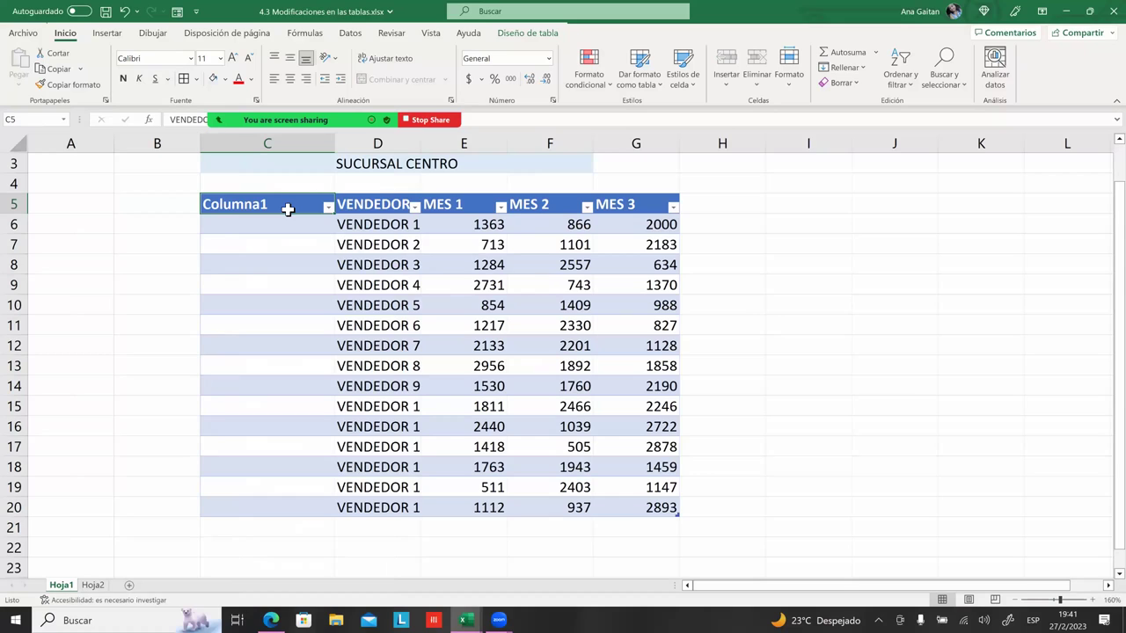
{"action": "left_click", "coordinate": [284, 208]}
{"action": "double_click", "coordinate": [274, 207]}
{"action": "key", "text": "BackSpace"}
{"action": "type", "text": "n"}
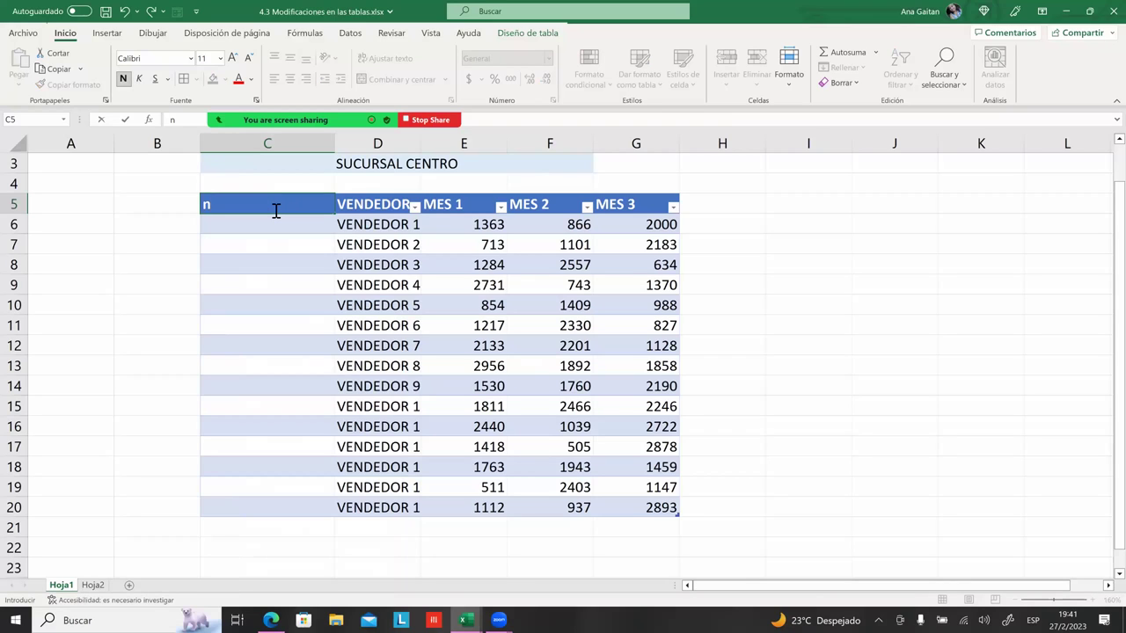
{"action": "key", "text": "Tab"}
{"action": "key", "text": "BackSpace"}
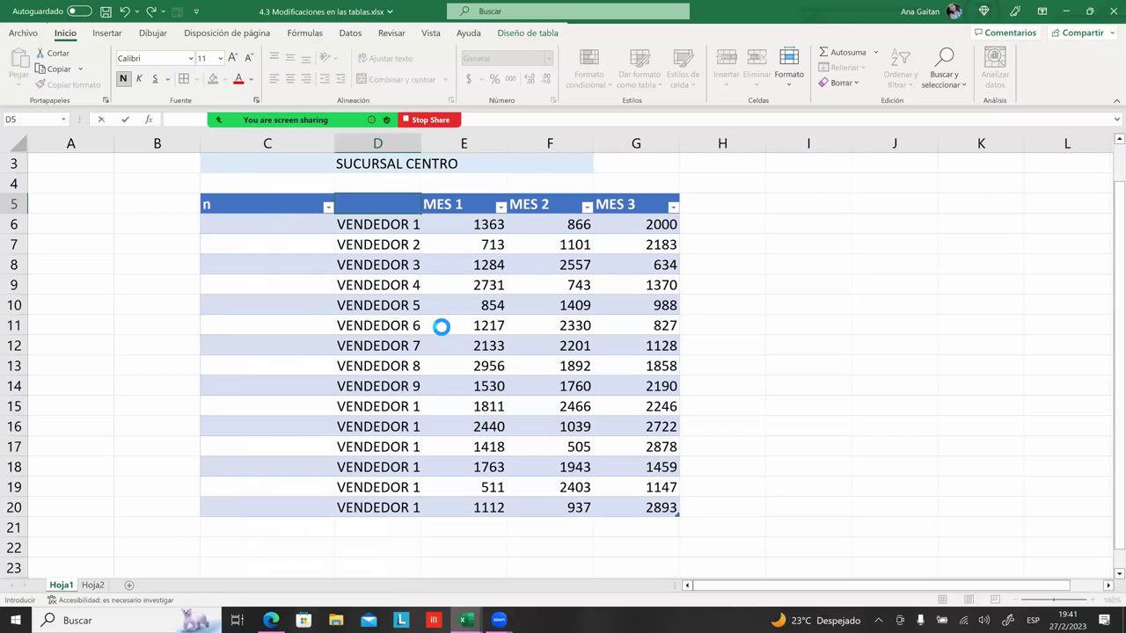
{"action": "left_click", "coordinate": [440, 326]}
{"action": "key", "text": "ctrl+z"}
- Rename the new Columna1 header to N°
{"action": "left_click", "coordinate": [219, 214]}
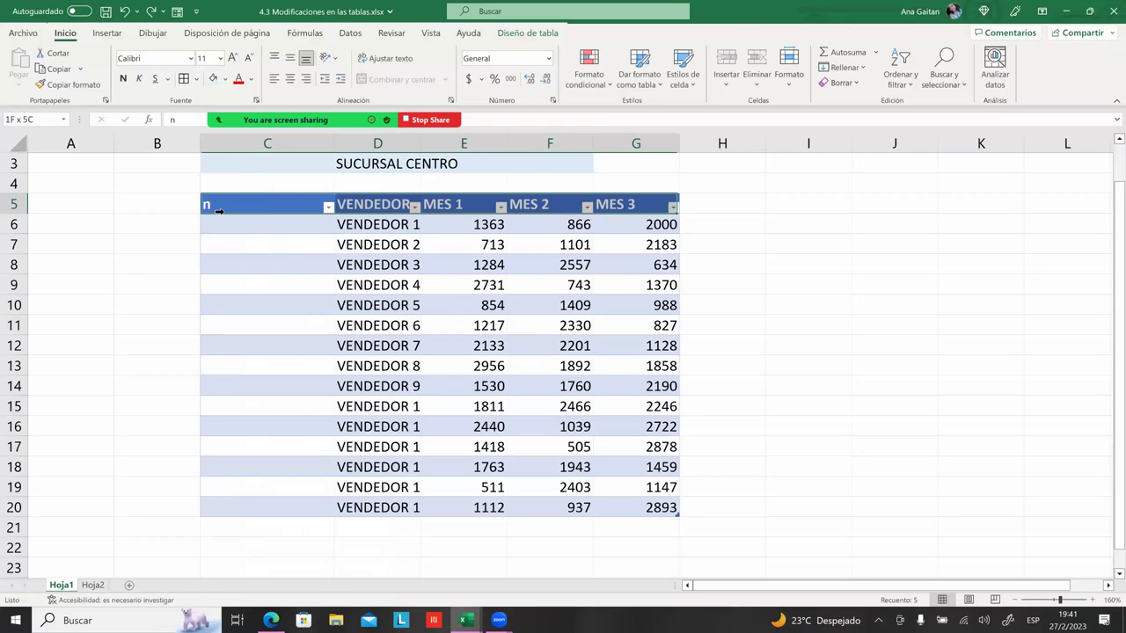
{"action": "left_click", "coordinate": [235, 182]}
{"action": "left_click", "coordinate": [257, 259]}
{"action": "left_click", "coordinate": [258, 219]}
{"action": "left_click", "coordinate": [261, 206]}
{"action": "key", "text": "BackSpace"}
{"action": "type", "text": "Nl"}
{"action": "key", "text": "BackSpace"}
{"action": "type", "text": "1"}
{"action": "key", "text": "BackSpace"}
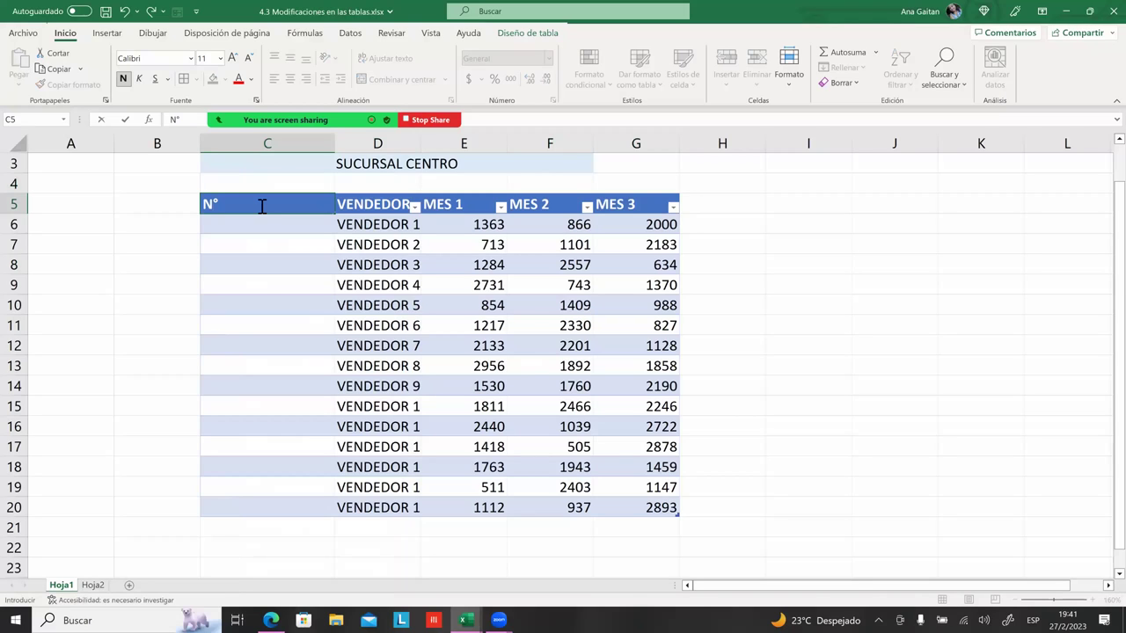
{"action": "key", "text": "Return"}
- Enter 1 and 2 in the first two N° cells
{"action": "type", "text": "1"}
{"action": "key", "text": "Return"}
{"action": "type", "text": "2"}
{"action": "key", "text": "Return"}
- Fill N° down to 15, narrow column C, and widen column D for full seller names
{"action": "mouse_move", "coordinate": [267, 227]}
{"action": "left_mouse_down"}
{"action": "mouse_move", "coordinate": [340, 371]}
{"action": "mouse_move", "coordinate": [339, 517]}
{"action": "left_mouse_up"}
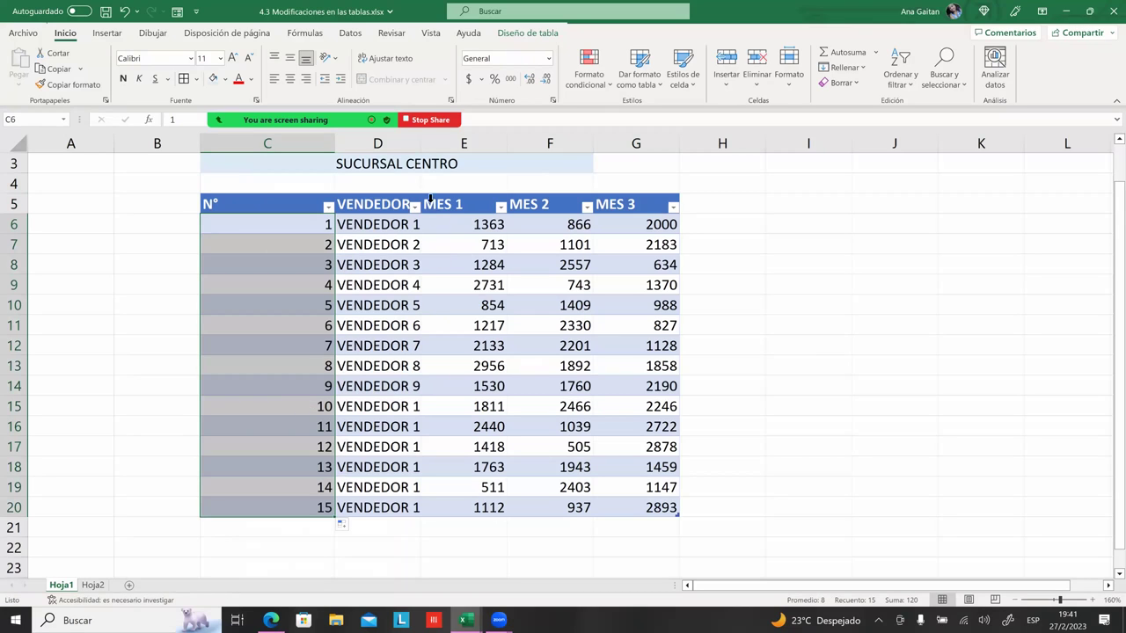
{"action": "left_click_drag", "start_coordinate": [334, 143], "coordinate": [238, 191]}
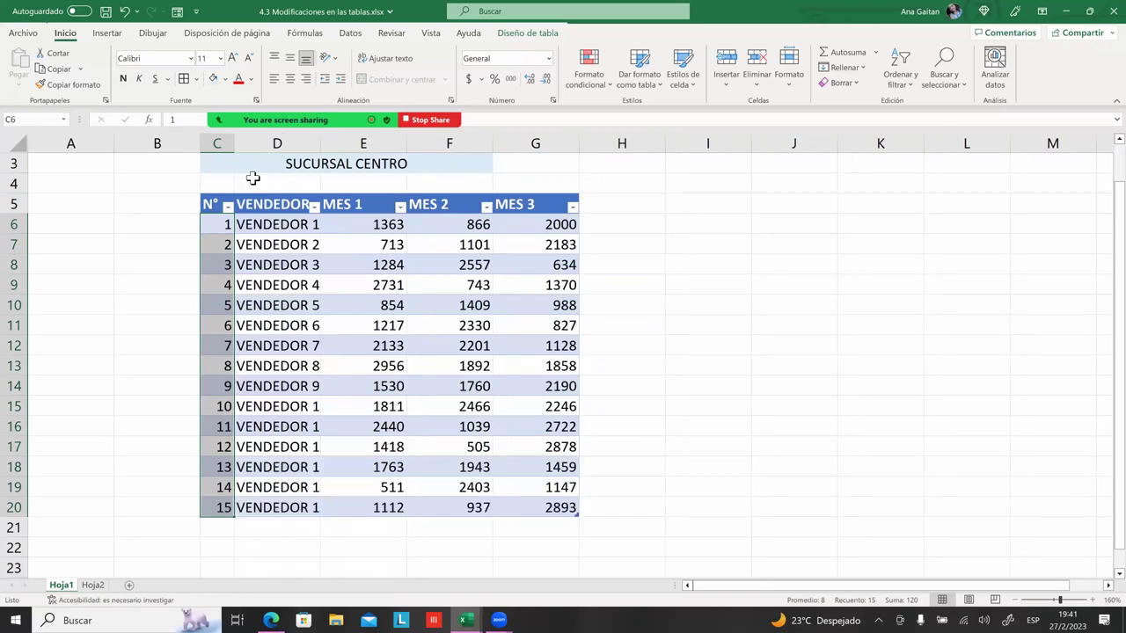
{"action": "left_click", "coordinate": [295, 264]}
{"action": "left_click_drag", "start_coordinate": [321, 143], "coordinate": [369, 143]}
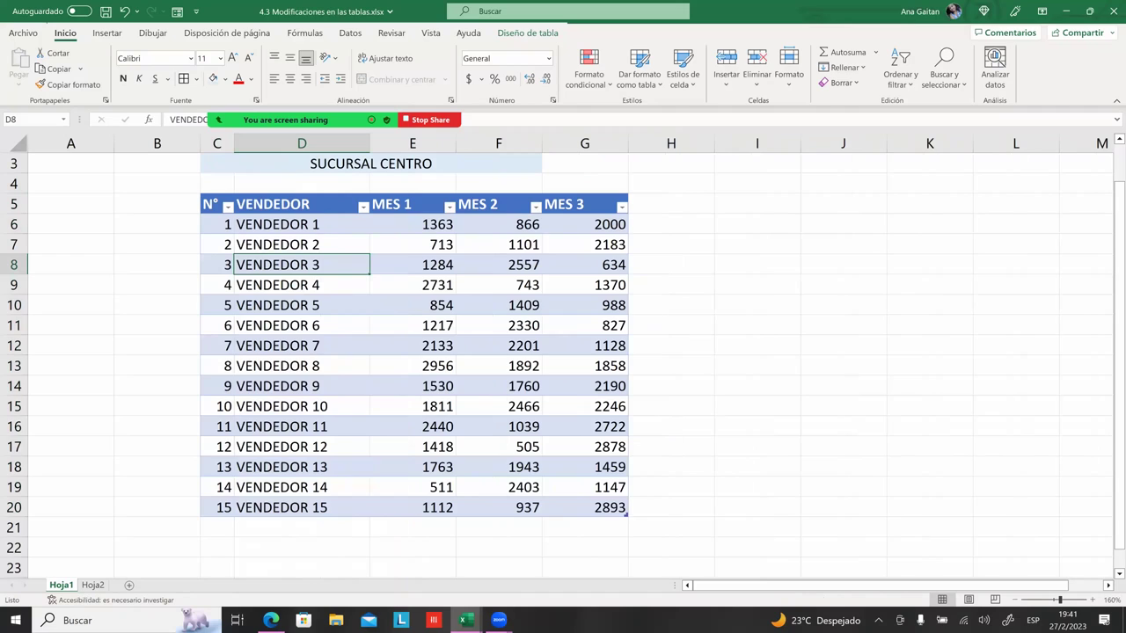
{"action": "left_click", "coordinate": [289, 372]}
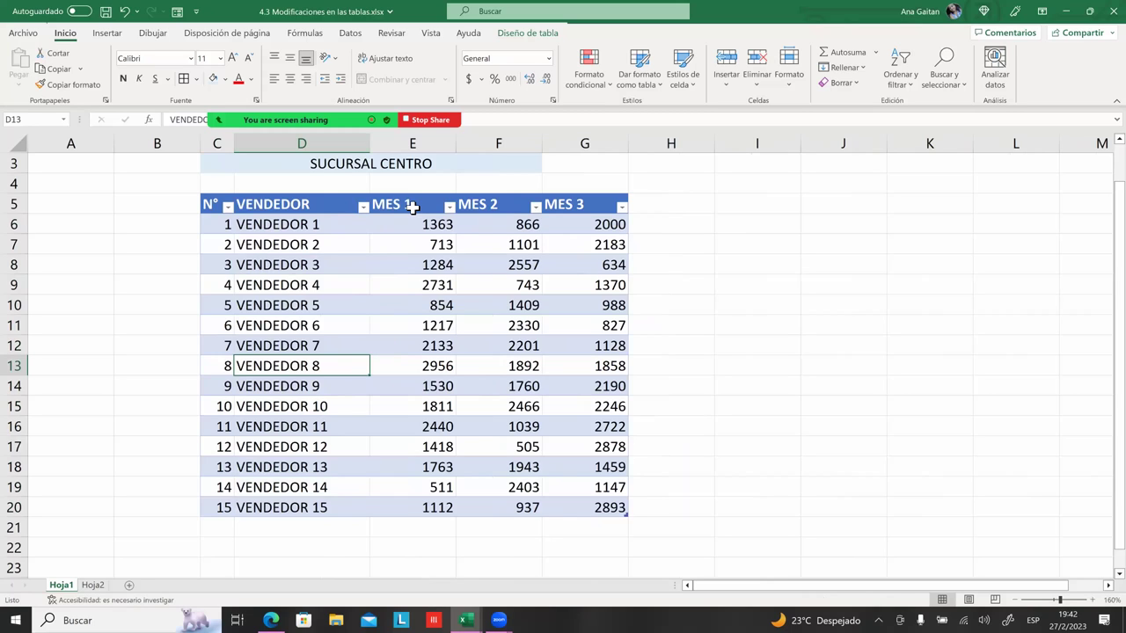
{"action": "left_click", "coordinate": [491, 245]}
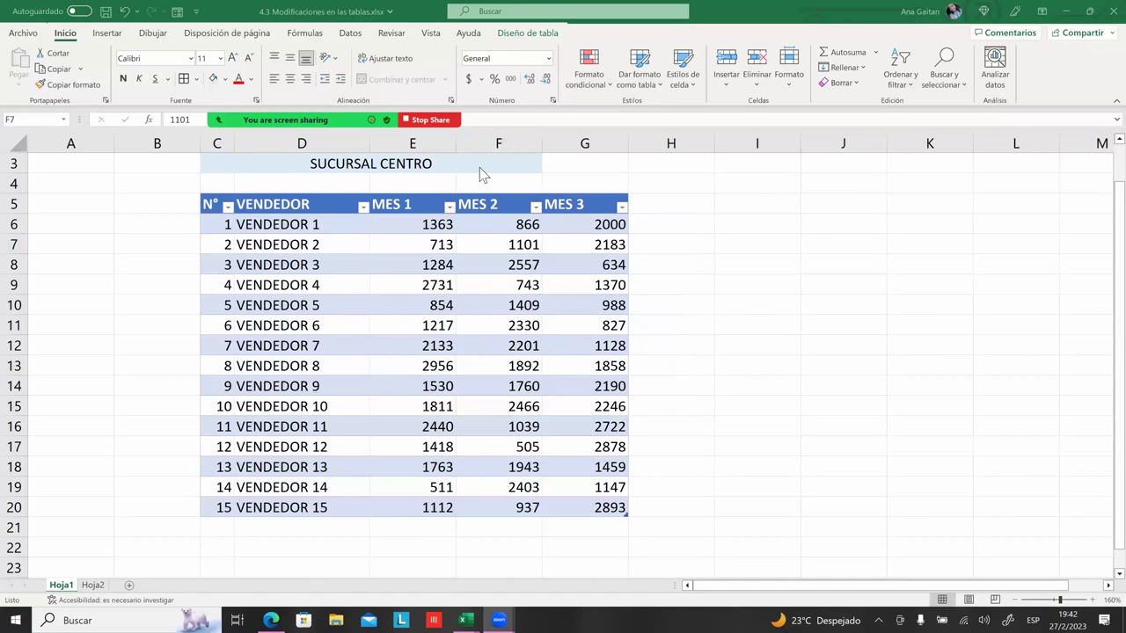
{"action": "left_click", "coordinate": [420, 206]}
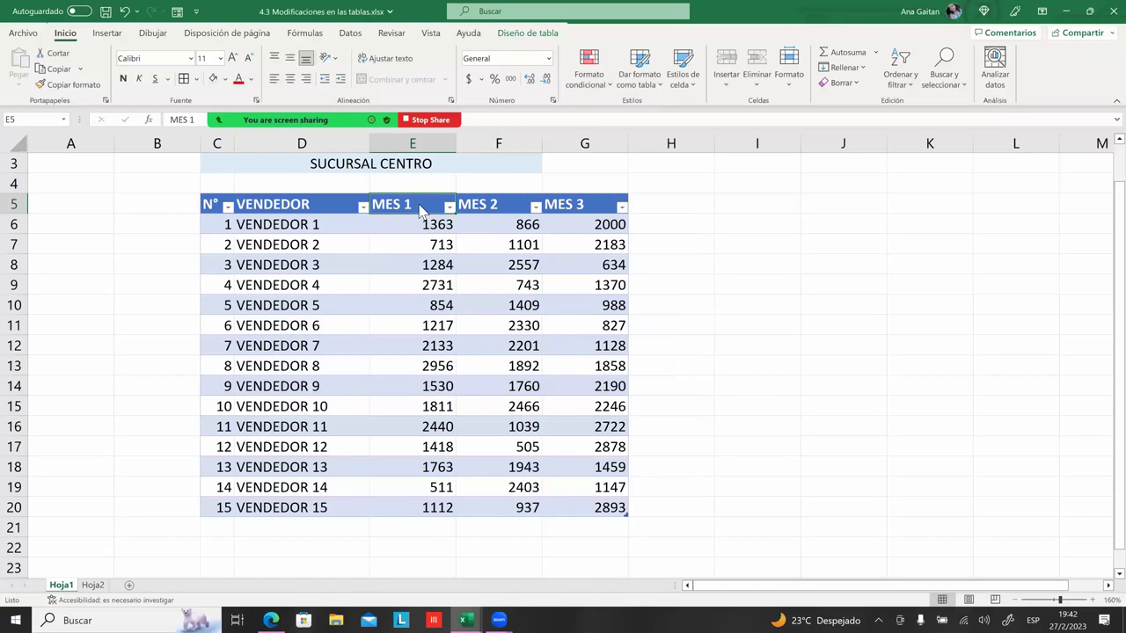
- Insert a table column left of MES 1 and type SUCURSAL over its Columna1 header
{"action": "right_click", "coordinate": [420, 211]}
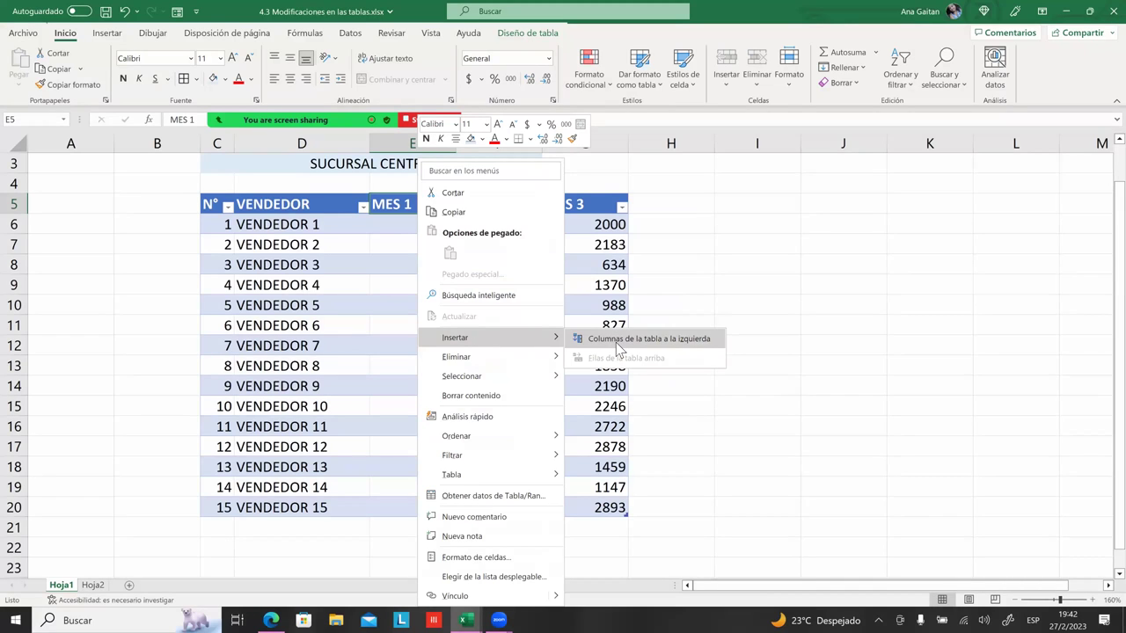
{"action": "left_click", "coordinate": [618, 340]}
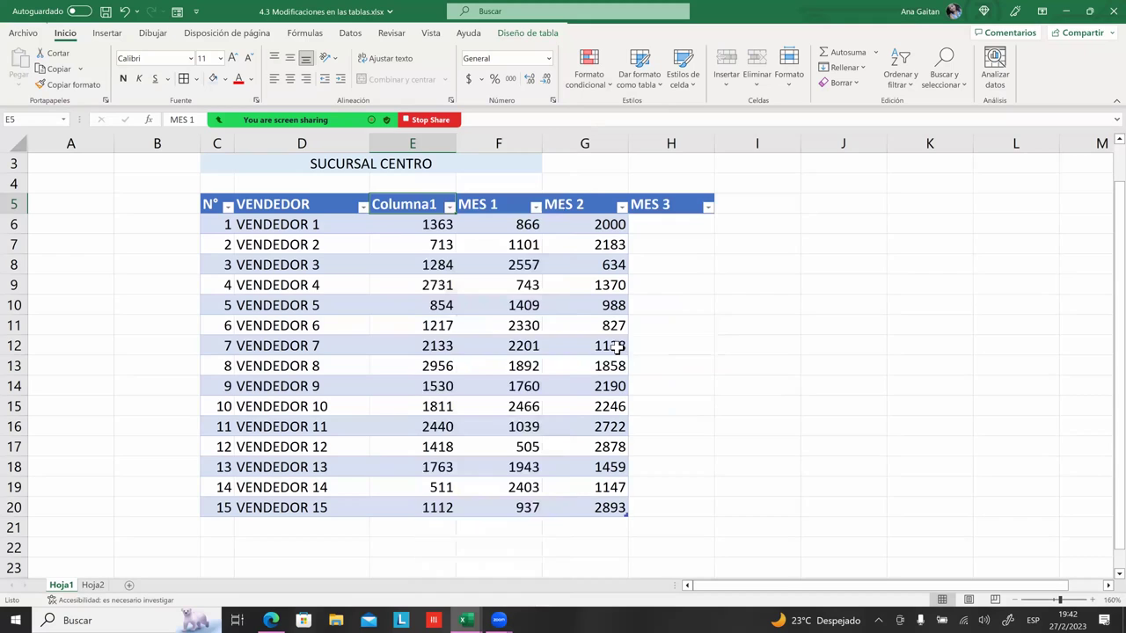
{"action": "left_click", "coordinate": [479, 324]}
{"action": "left_click", "coordinate": [404, 204]}
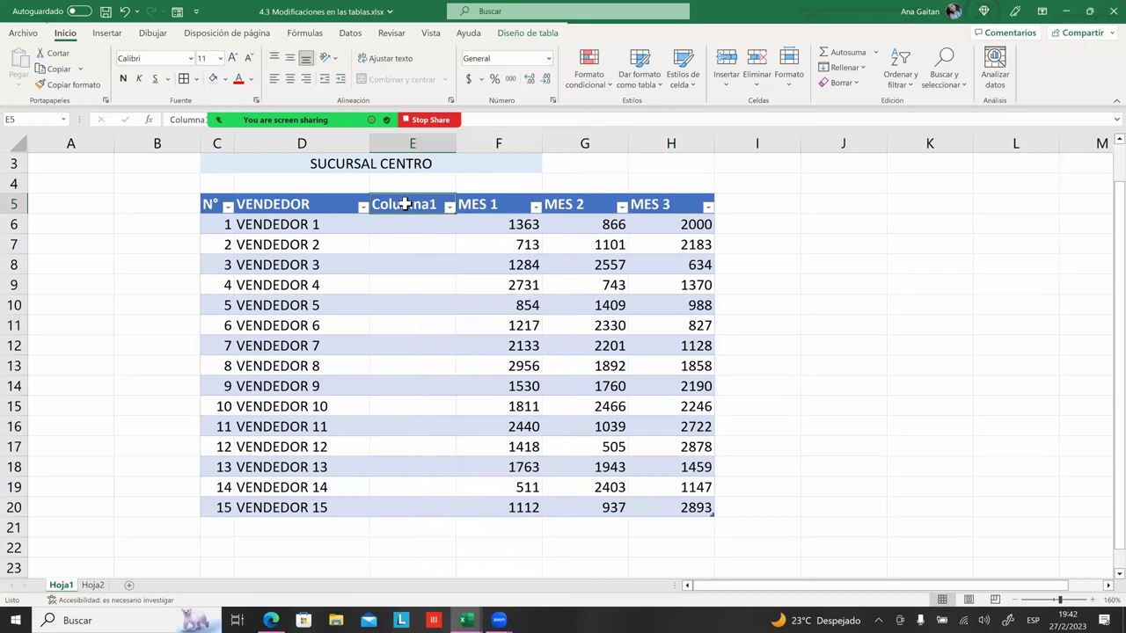
{"action": "key", "text": "BackSpace"}
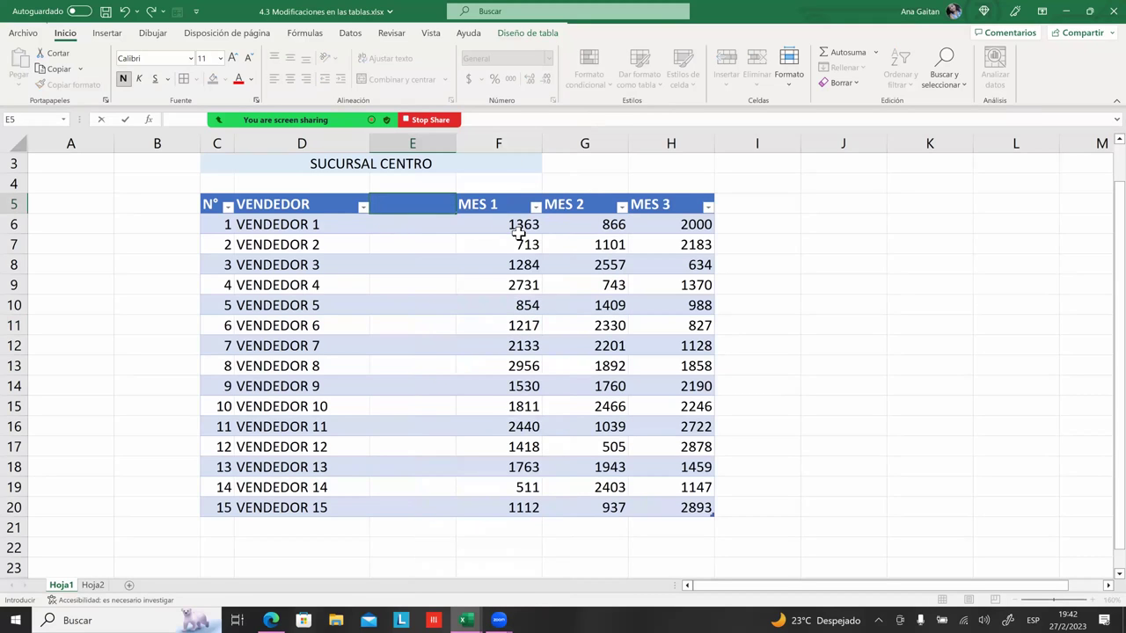
{"action": "type", "text": "SUCURSA"}
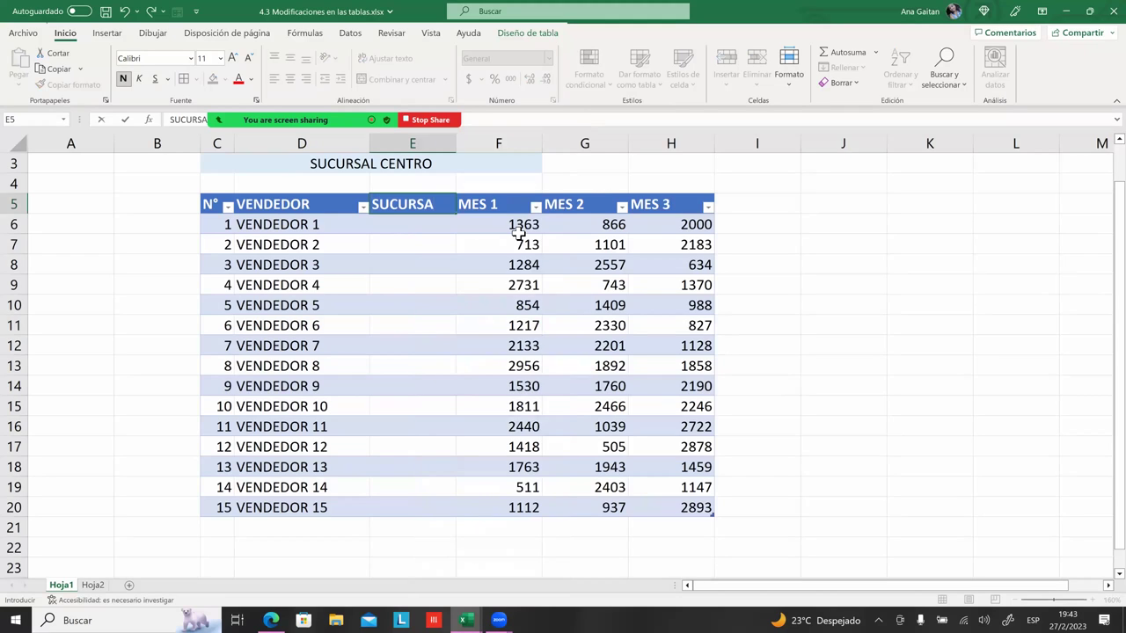
{"action": "type", "text": "L"}
- Commit the SUCURSAL header, then enter Centro in E6 and Norte in E7
{"action": "left_click_drag", "start_coordinate": [551, 279], "coordinate": [563, 290]}
{"action": "left_click", "coordinate": [410, 227]}
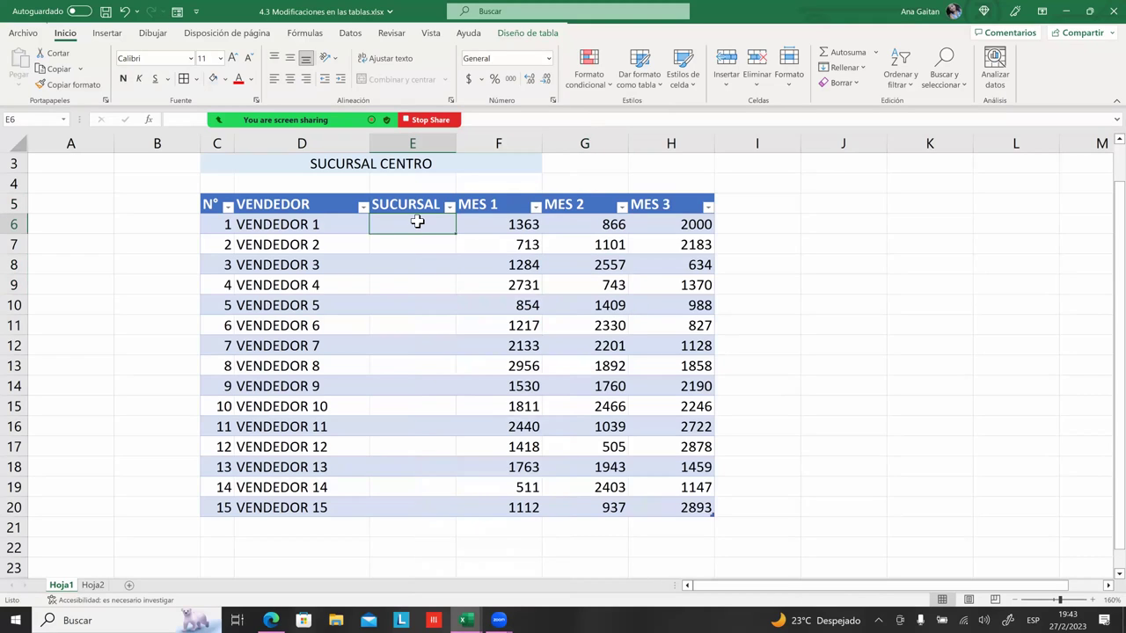
{"action": "double_click", "coordinate": [417, 221]}
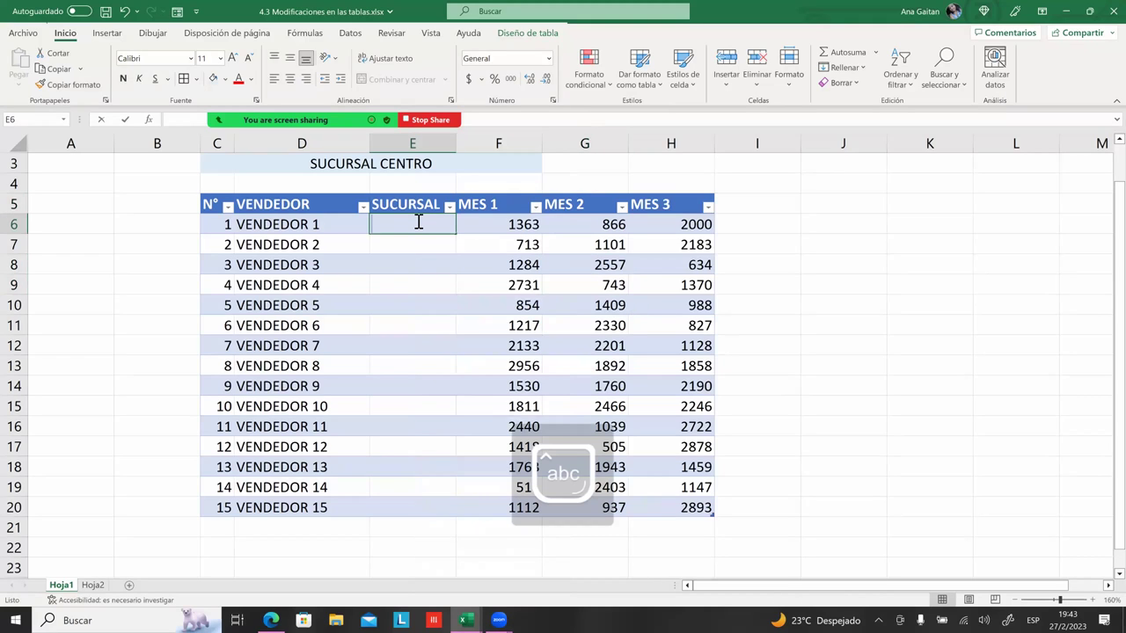
{"action": "type", "text": "Centro"}
{"action": "key", "text": "Return"}
{"action": "type", "text": "Nortr"}
{"action": "key", "text": "BackSpace"}
{"action": "type", "text": "e"}
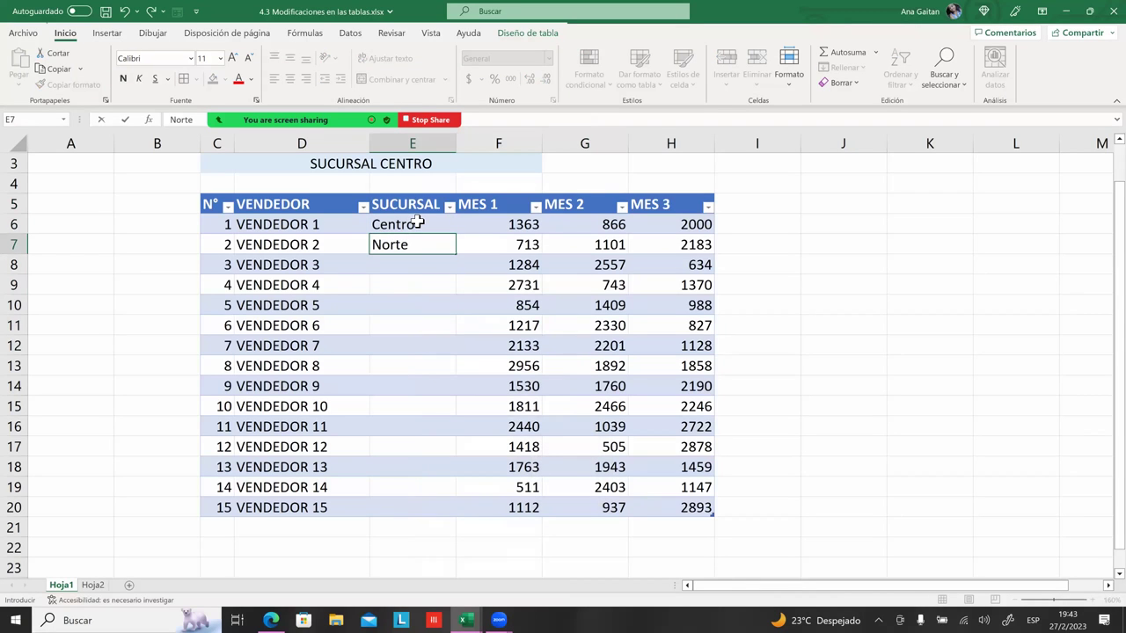
{"action": "key", "text": "Return"}
- Extend the Centro/Norte pattern down the SUCURSAL column to row 20
{"action": "mouse_move", "coordinate": [419, 225]}
{"action": "left_mouse_down"}
{"action": "mouse_move", "coordinate": [412, 246]}
{"action": "mouse_move", "coordinate": [464, 510]}
{"action": "left_mouse_up"}
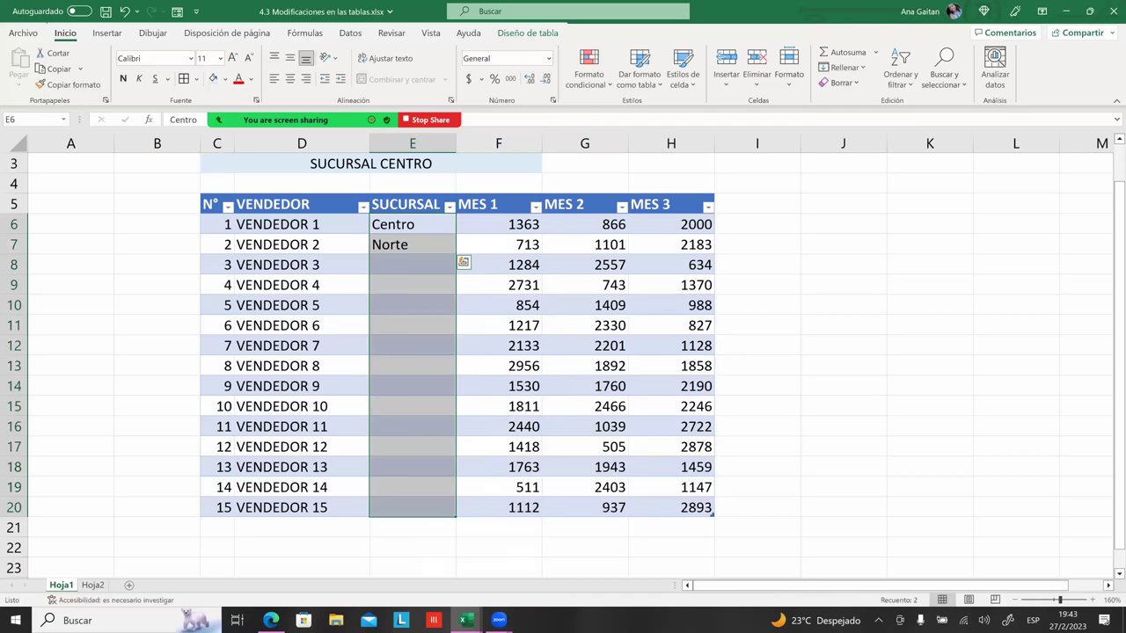
{"action": "left_click", "coordinate": [510, 387]}
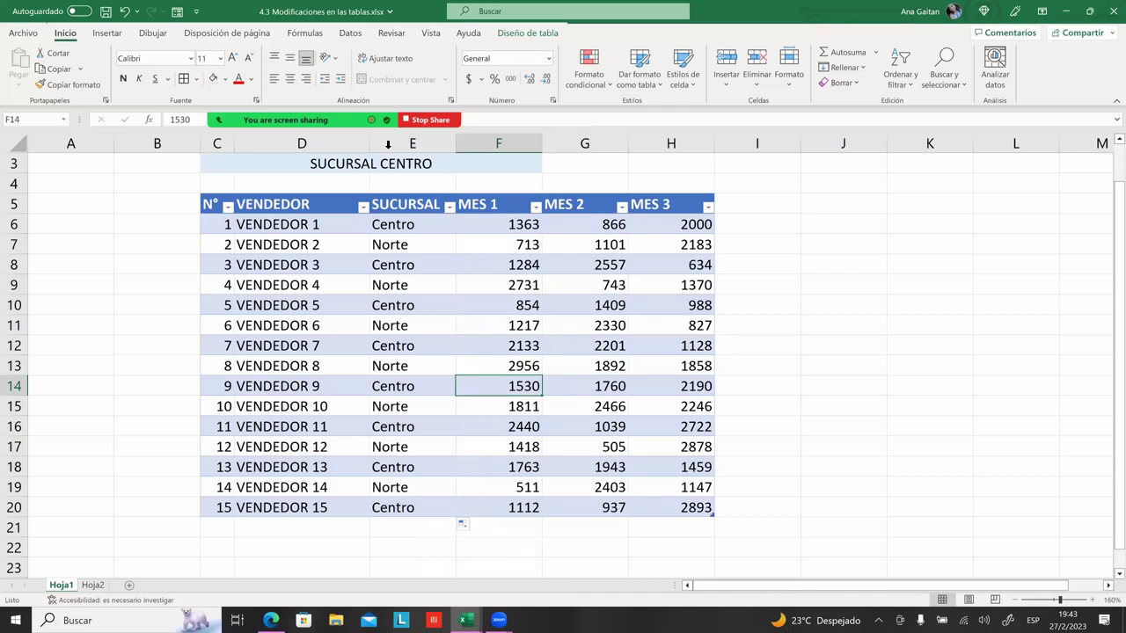
{"action": "left_click", "coordinate": [409, 263]}
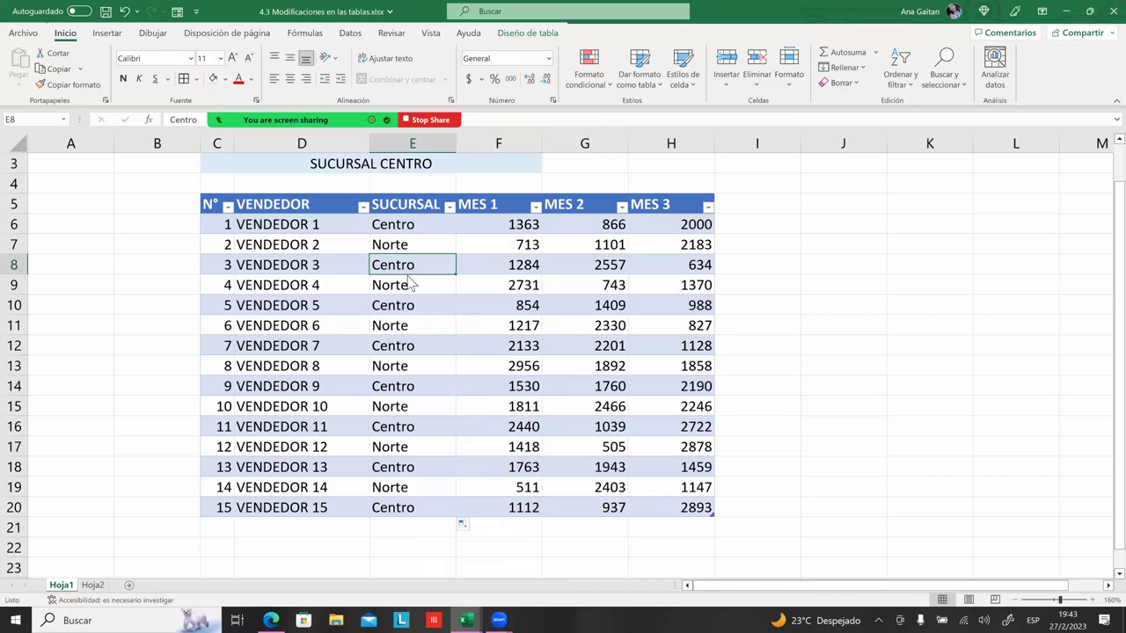
{"action": "left_click_drag", "start_coordinate": [409, 284], "coordinate": [410, 304]}
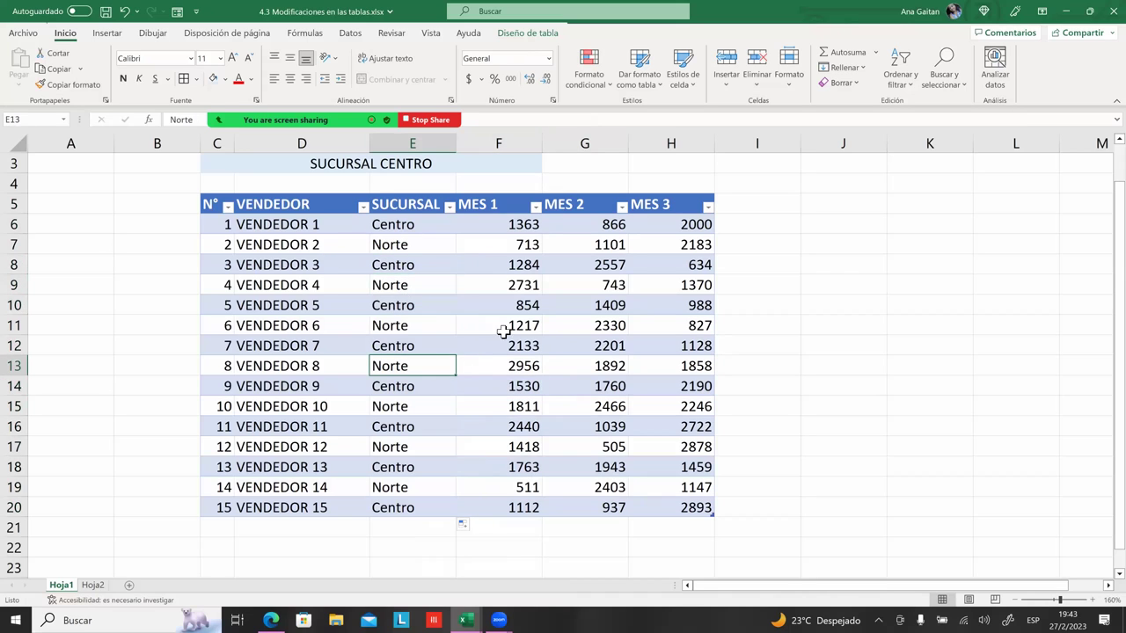
{"action": "left_click", "coordinate": [528, 308]}
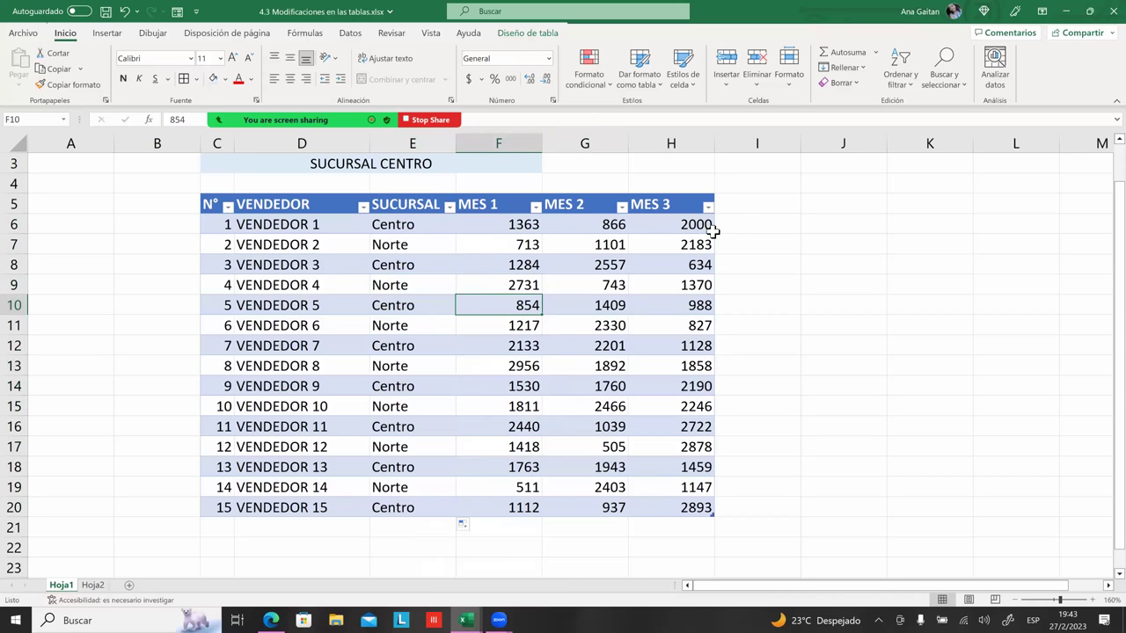
- Open and dismiss the cell options on the MES 3 header and cell I5 without inserting
{"action": "left_click", "coordinate": [738, 212]}
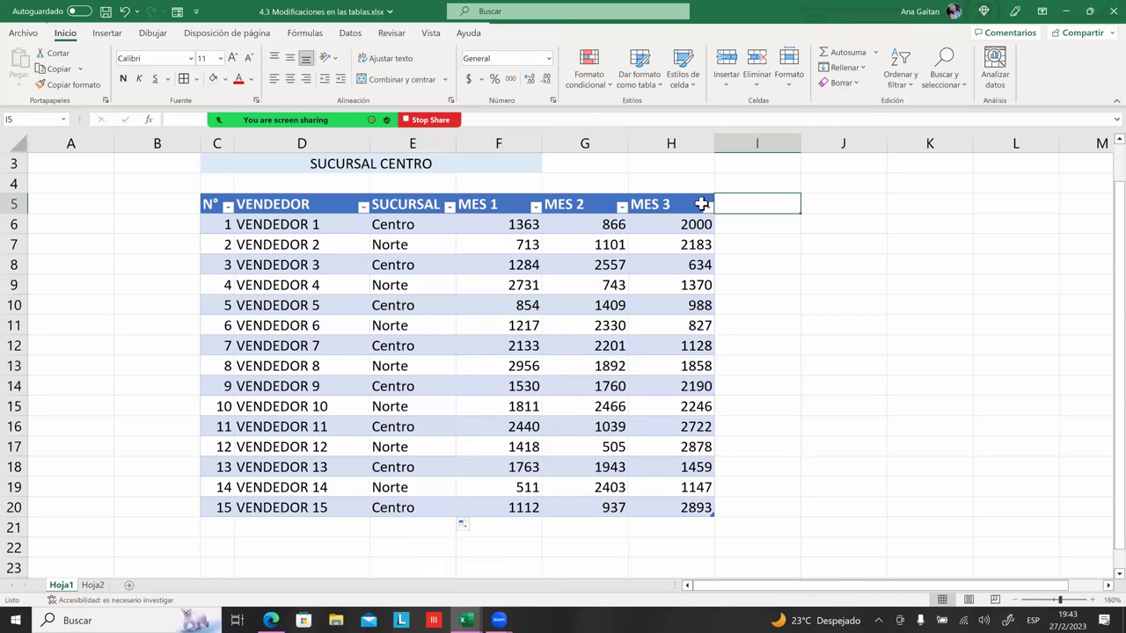
{"action": "right_click", "coordinate": [703, 208]}
{"action": "mouse_move", "coordinate": [736, 338]}
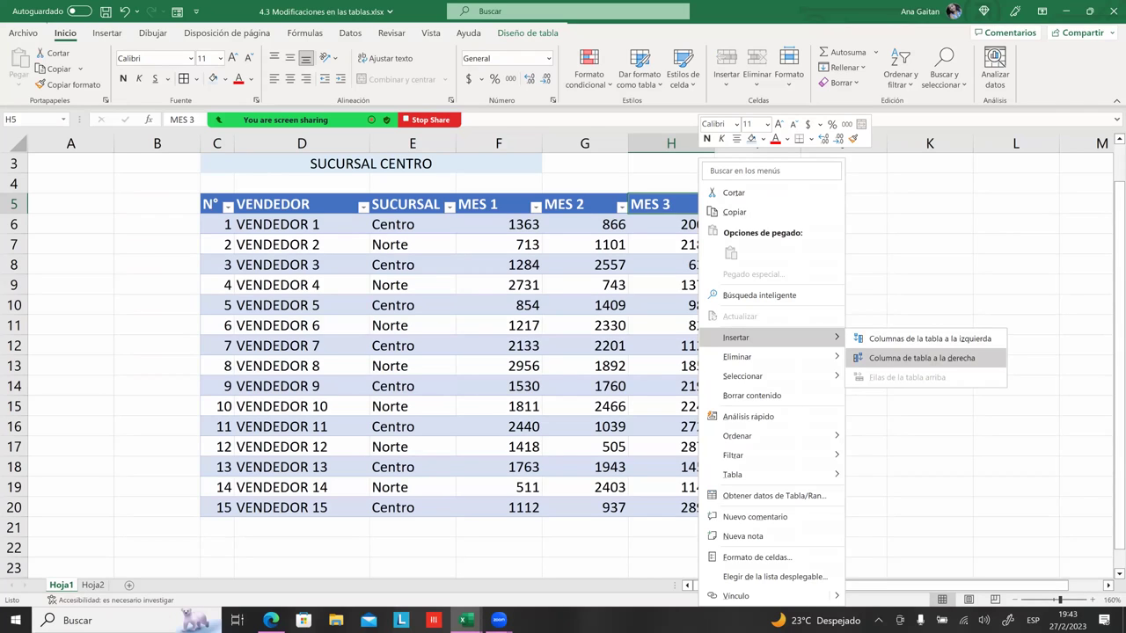
{"action": "left_click", "coordinate": [736, 203]}
{"action": "left_click", "coordinate": [736, 203]}
{"action": "left_click", "coordinate": [757, 265]}
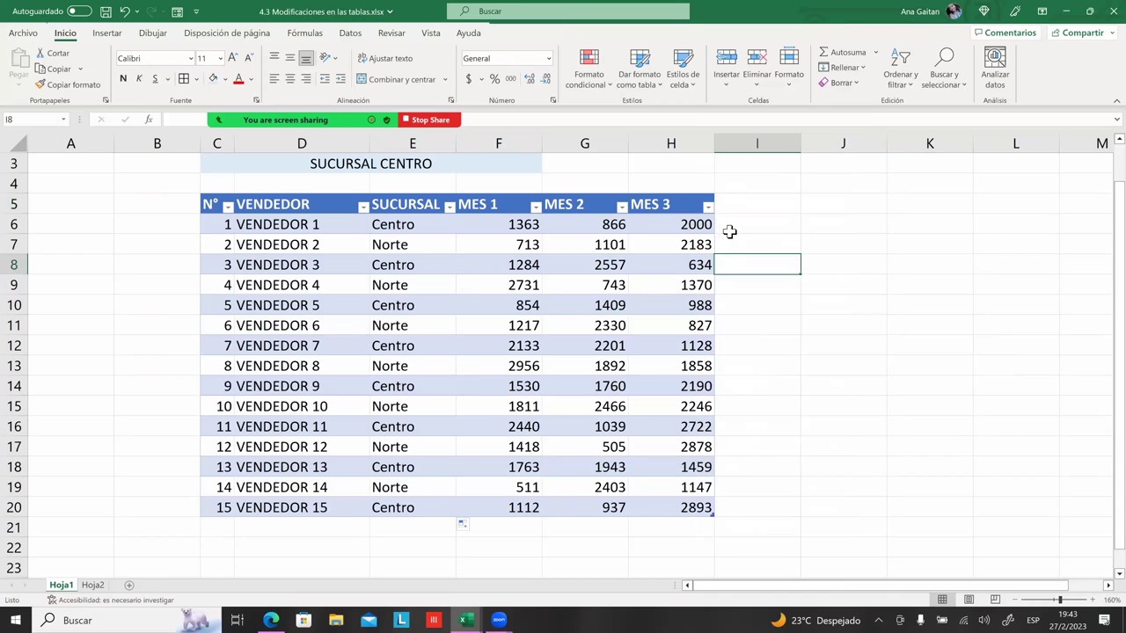
{"action": "left_click", "coordinate": [692, 244]}
{"action": "left_click", "coordinate": [694, 204]}
{"action": "left_click", "coordinate": [730, 204]}
{"action": "left_click", "coordinate": [674, 204]}
{"action": "left_click", "coordinate": [724, 203]}
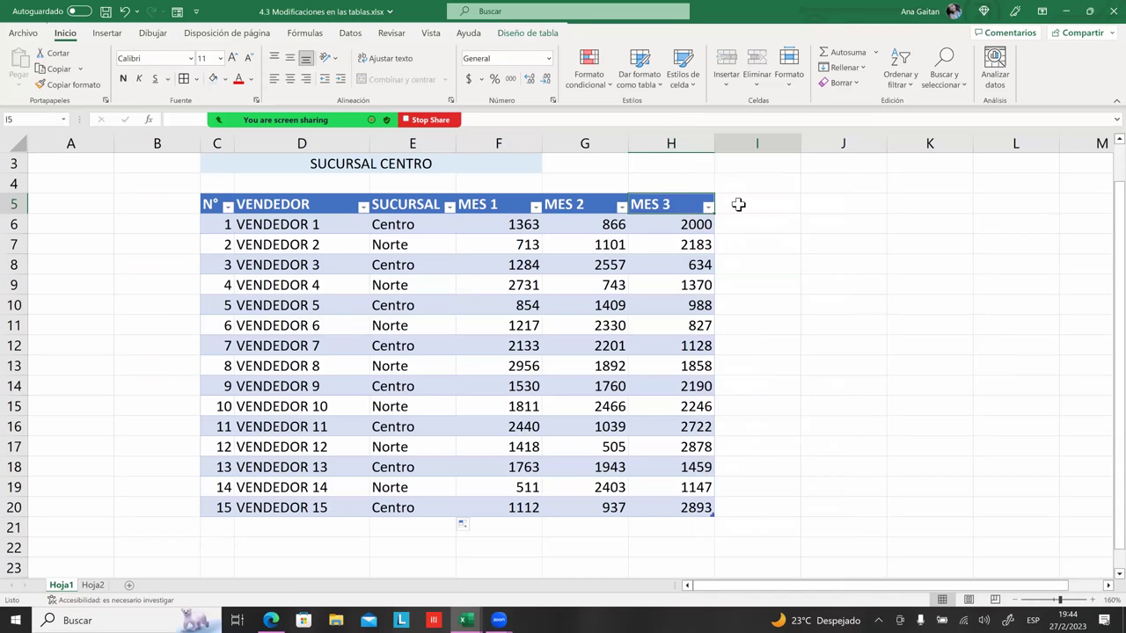
{"action": "left_click", "coordinate": [684, 208]}
{"action": "left_click", "coordinate": [735, 204]}
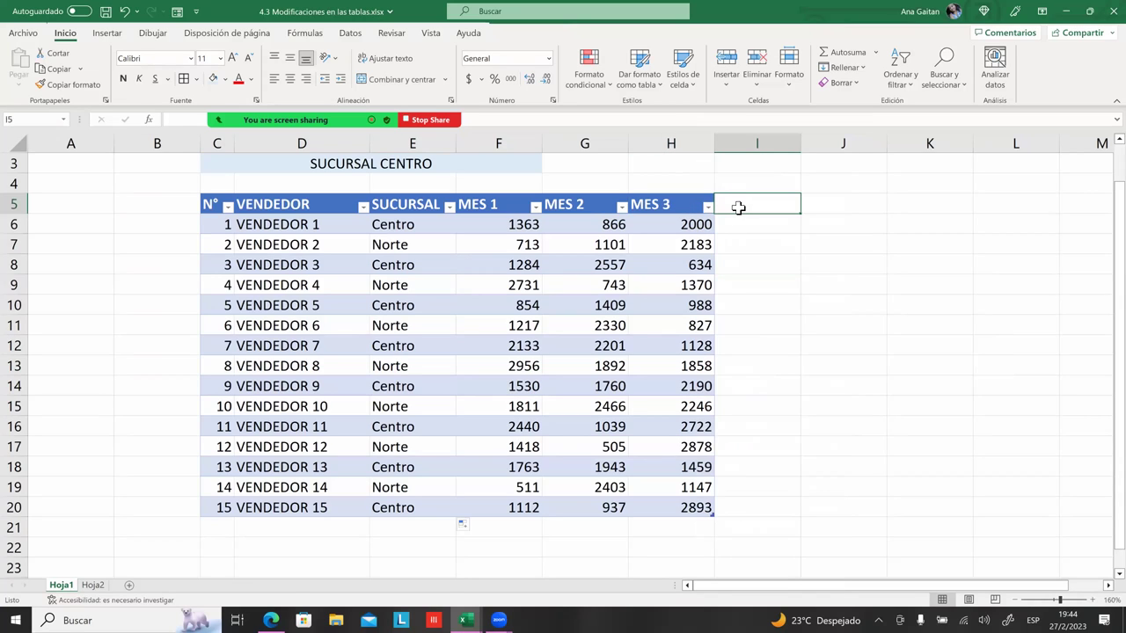
{"action": "left_click", "coordinate": [737, 222]}
{"action": "left_click", "coordinate": [738, 204]}
{"action": "right_click", "coordinate": [738, 206]}
{"action": "left_click", "coordinate": [684, 221]}
{"action": "key", "text": "Down"}
{"action": "key", "text": "Down"}
{"action": "key", "text": "Up"}
{"action": "key", "text": "Up"}
{"action": "key", "text": "Left"}
{"action": "key", "text": "Right"}
{"action": "key", "text": "Down"}
{"action": "key", "text": "Down"}
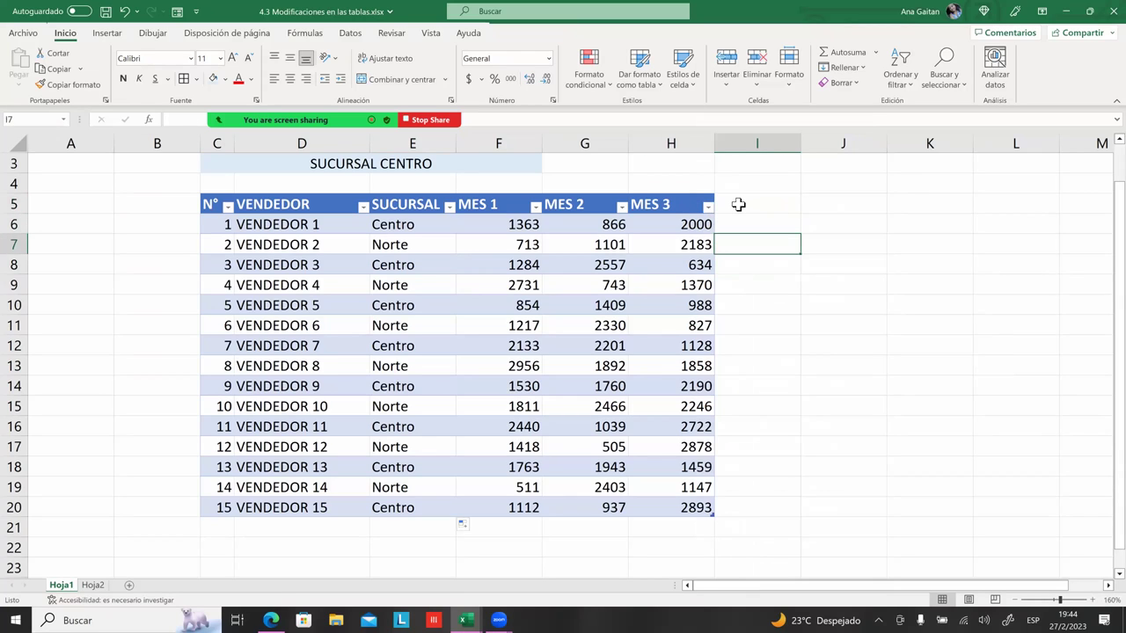
- From the MES 3 header's options, reach Insertar > table column to the right
{"action": "left_click", "coordinate": [738, 203]}
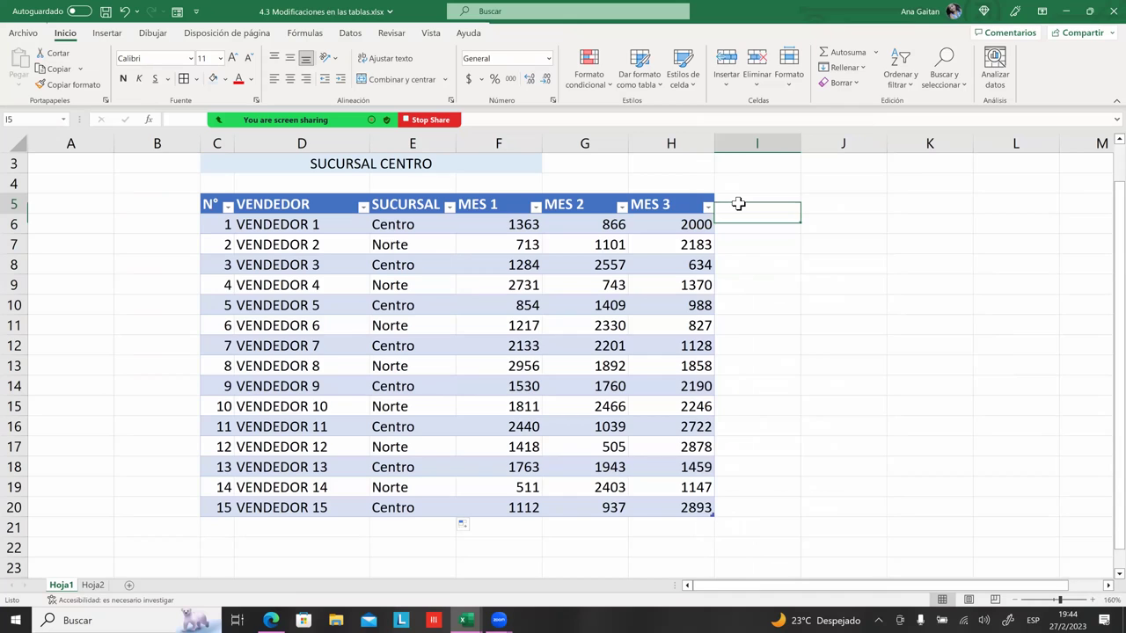
{"action": "right_click", "coordinate": [738, 203]}
{"action": "key", "text": "Down"}
{"action": "key", "text": "Down"}
{"action": "key", "text": "Down"}
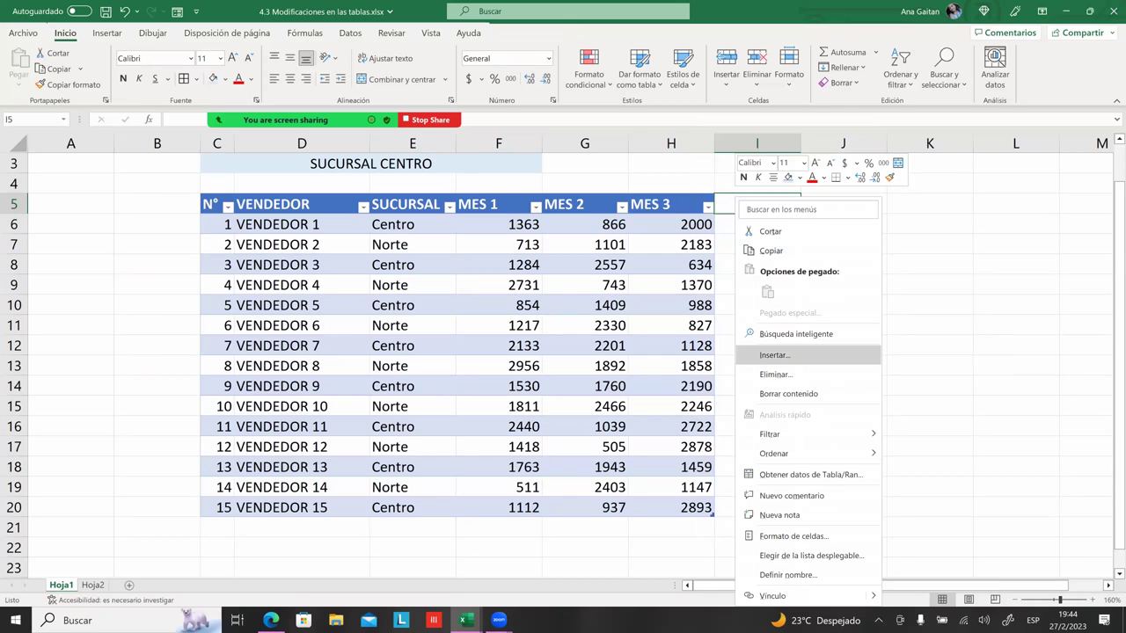
{"action": "key", "text": "Escape"}
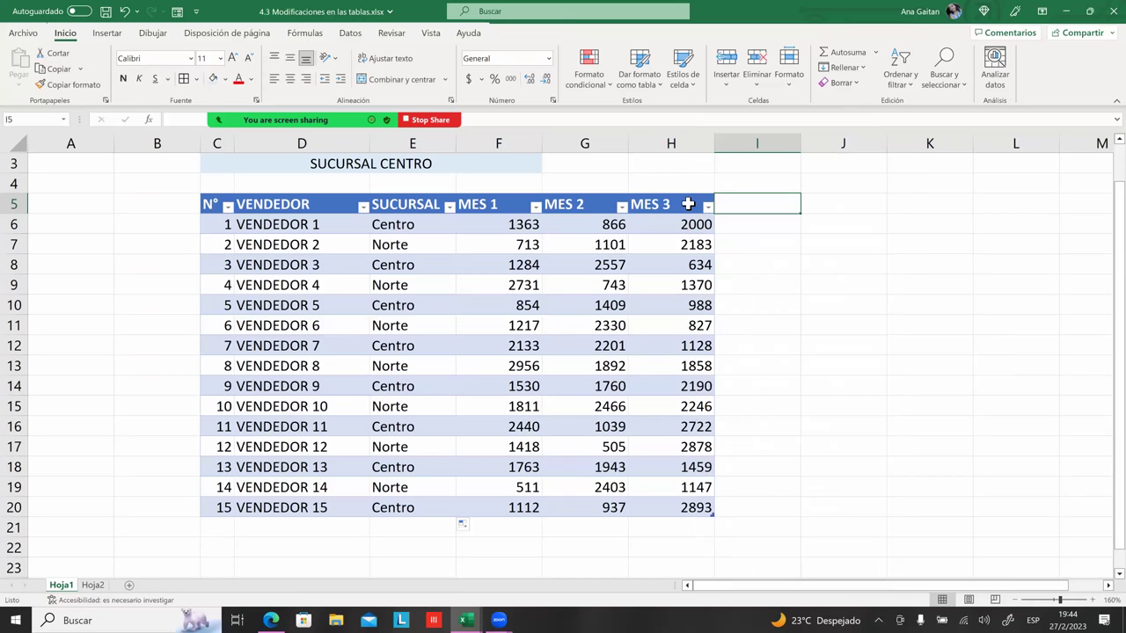
{"action": "left_click", "coordinate": [673, 202]}
{"action": "right_click", "coordinate": [673, 202]}
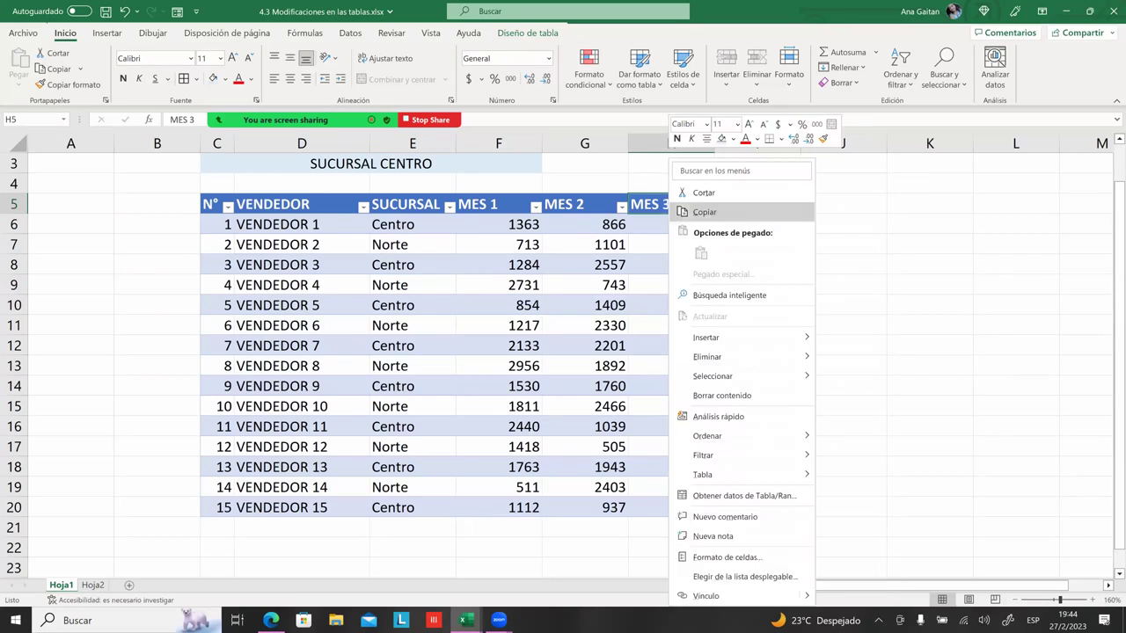
{"action": "key", "text": "Down"}
{"action": "key", "text": "Down"}
{"action": "key", "text": "Right"}
{"action": "key", "text": "Down"}
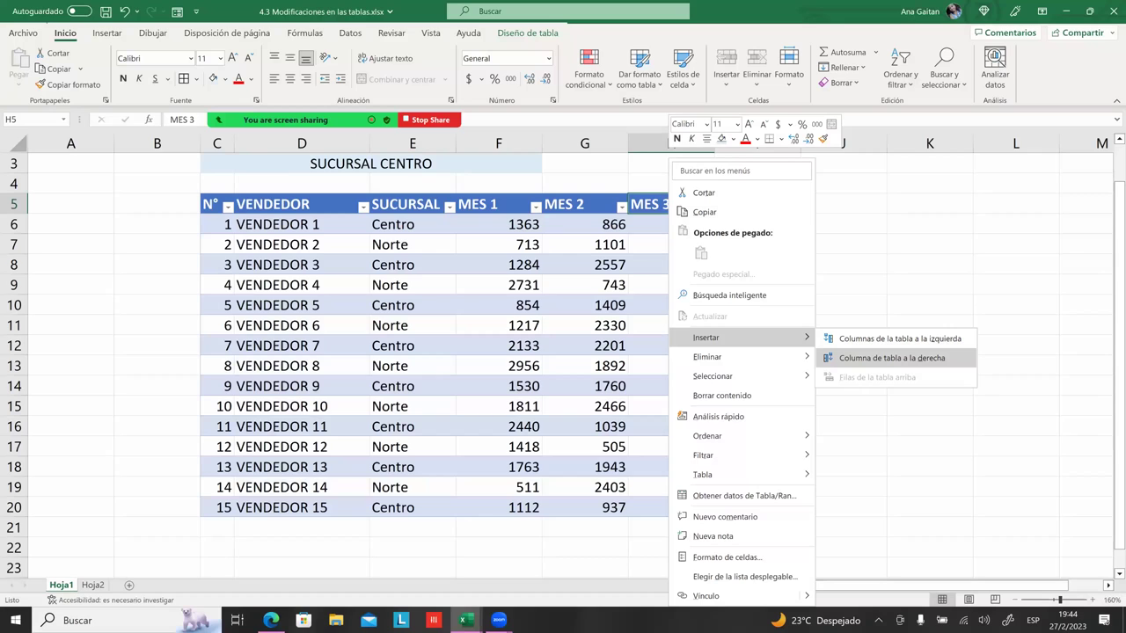
- Add a table column right of MES 3 and name its header Total de Ventas
{"action": "key", "text": "Return"}
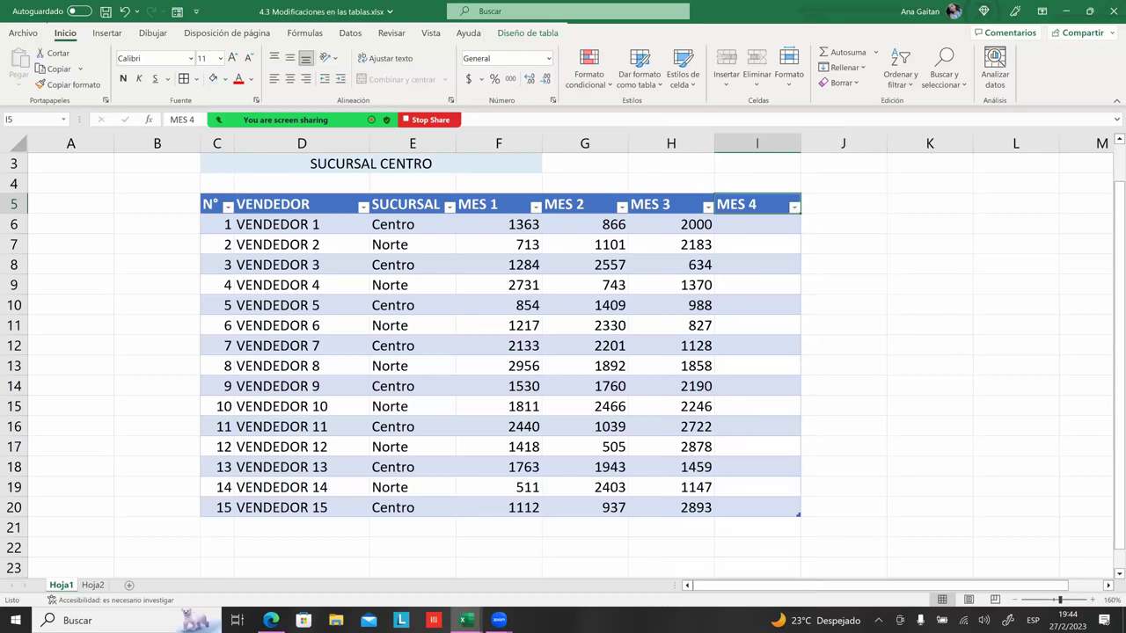
{"action": "left_click", "coordinate": [736, 221]}
{"action": "left_click", "coordinate": [738, 206]}
{"action": "type", "text": "Total de Ventas"}
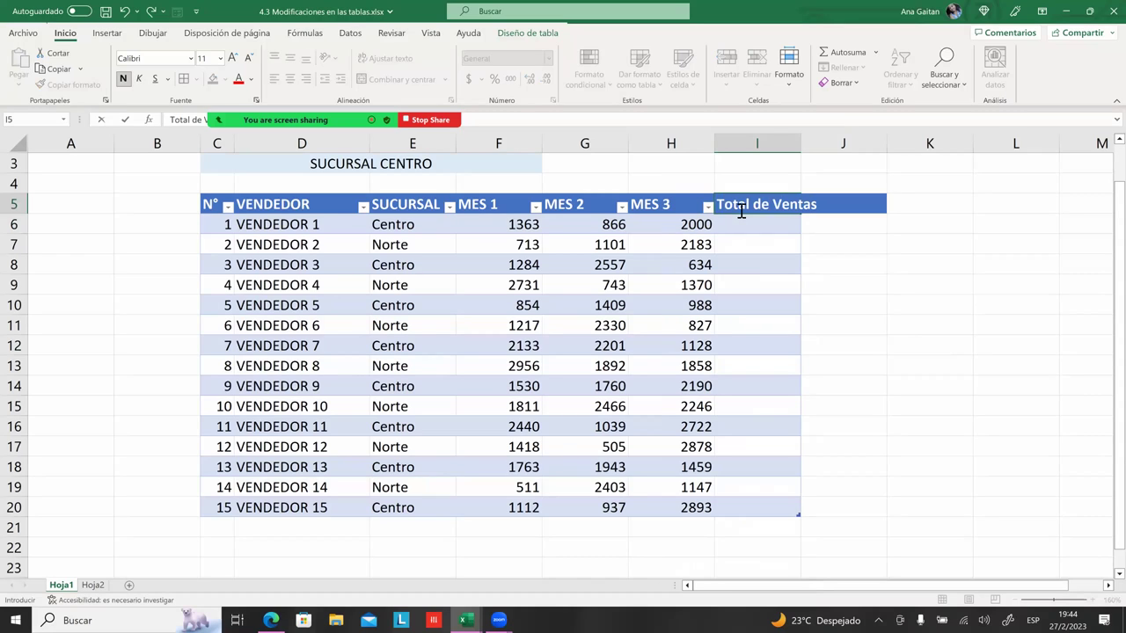
{"action": "left_click", "coordinate": [1016, 324]}
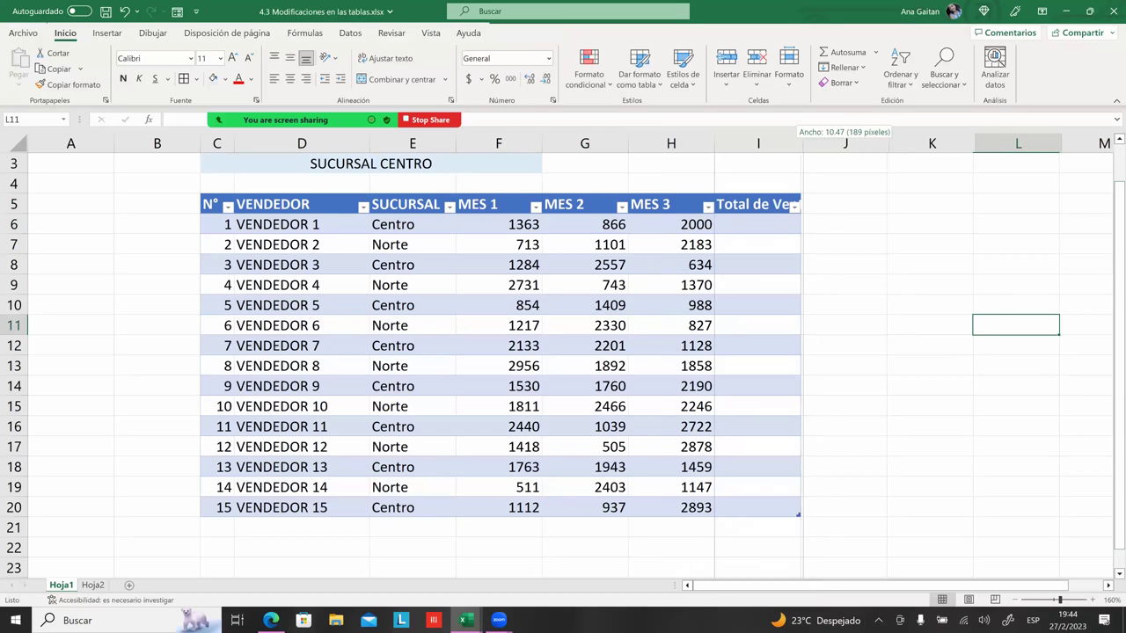
- Autofit column I to the Total de Ventas header and select I6
{"action": "double_click", "coordinate": [801, 144]}
{"action": "left_click", "coordinate": [873, 244]}
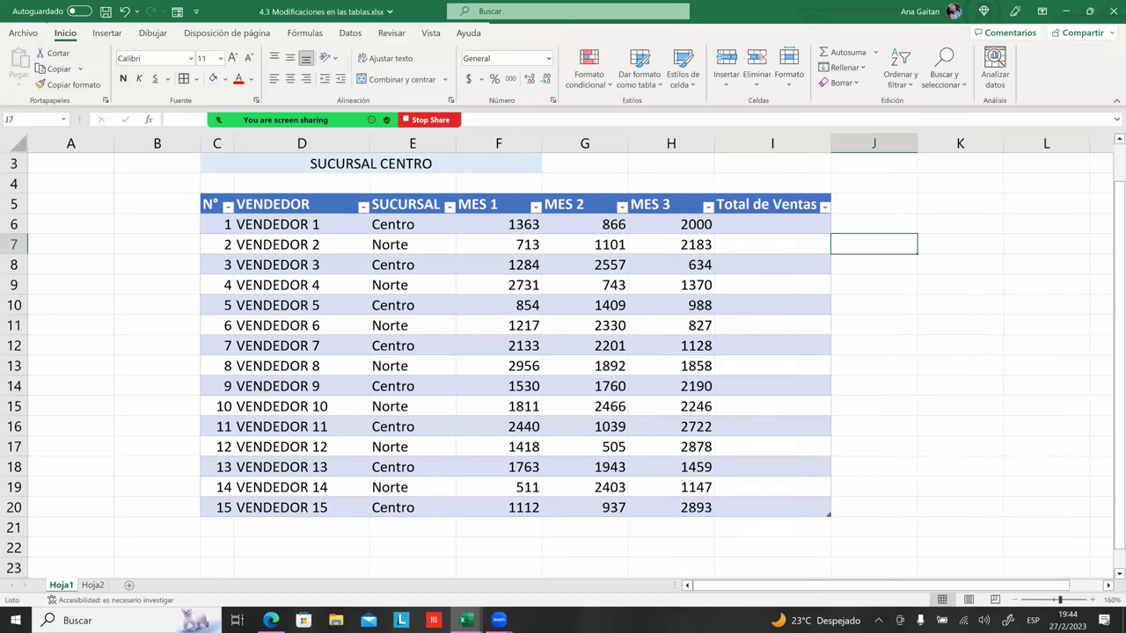
{"action": "left_click", "coordinate": [739, 224]}
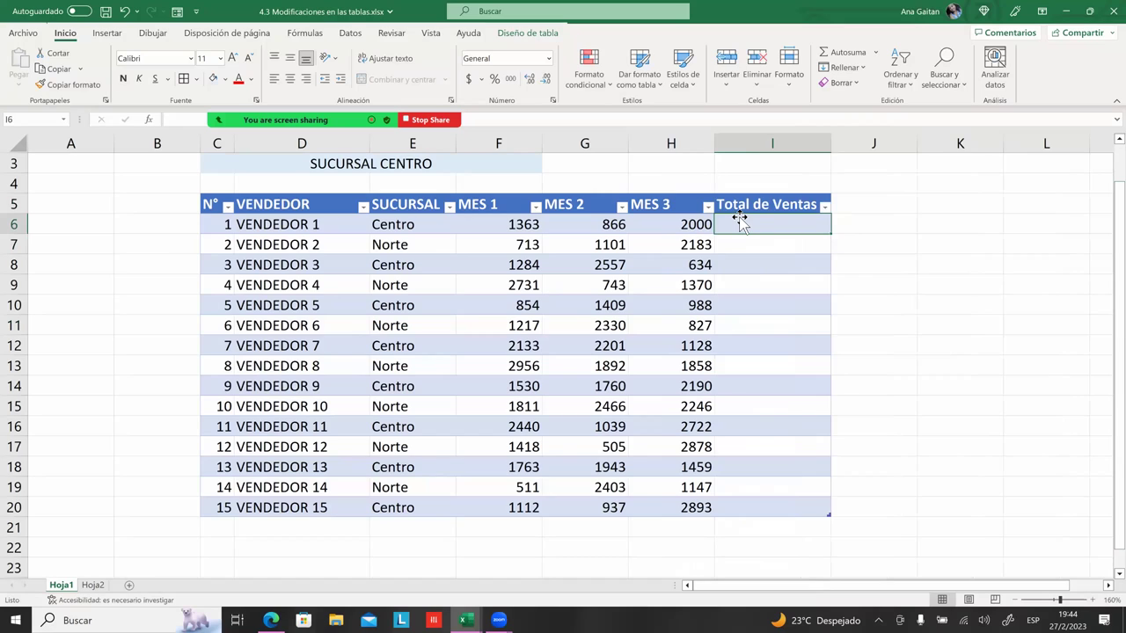
- Enter =SUMA over MES 1 to MES 3 in I6 so every row gets its total
{"action": "type", "text": "="}
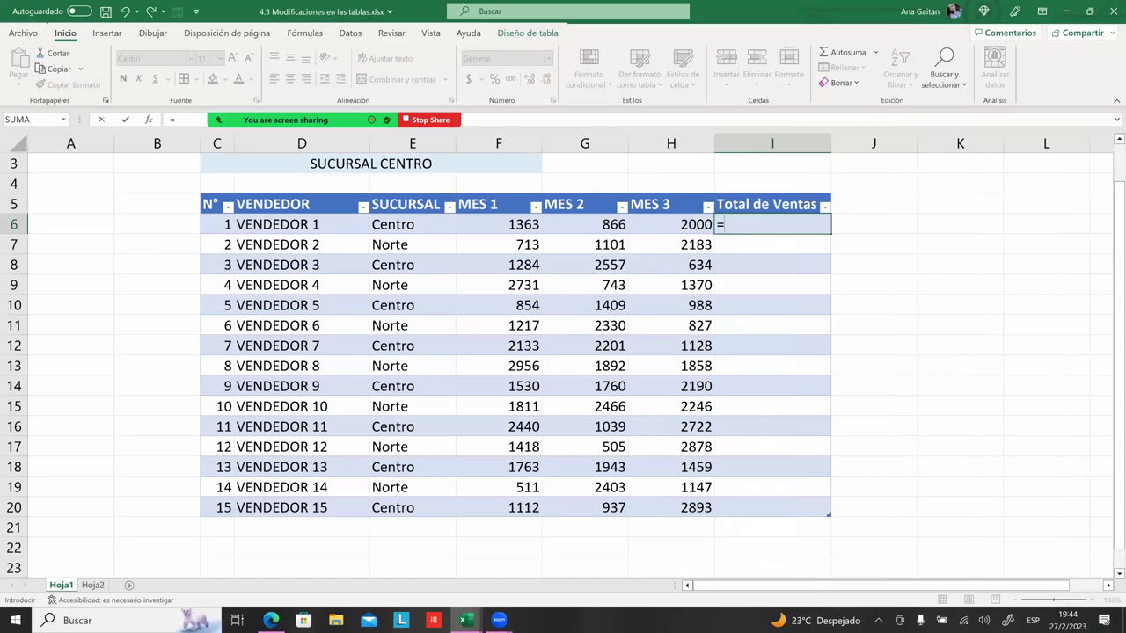
{"action": "type", "text": "s"}
{"action": "type", "text": "um"}
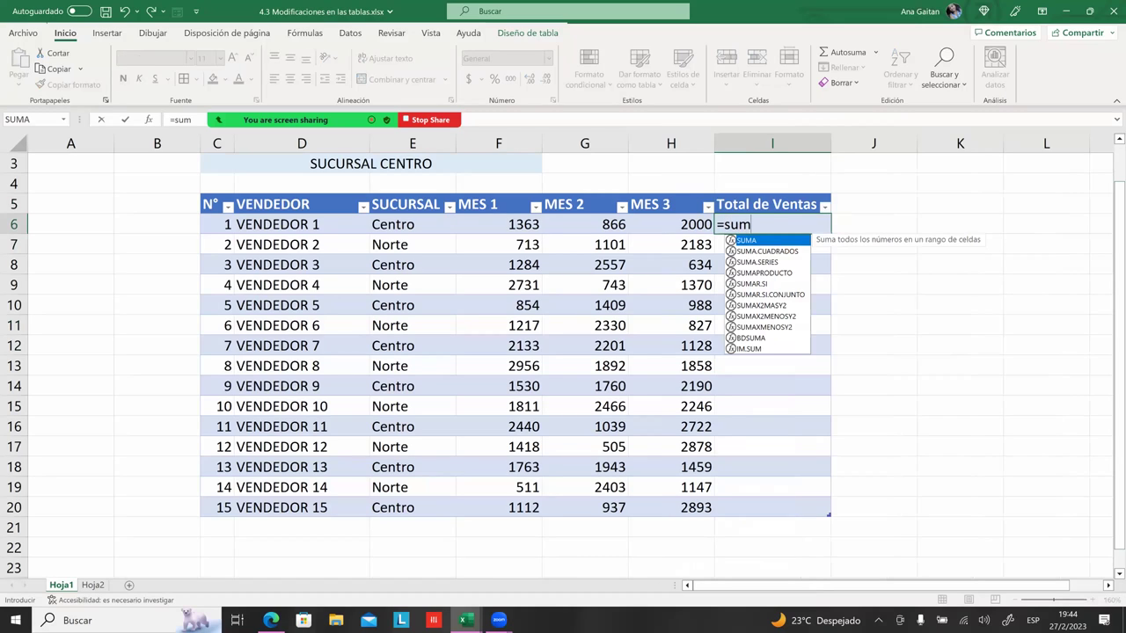
{"action": "key", "text": "Tab"}
{"action": "left_click", "coordinate": [544, 225]}
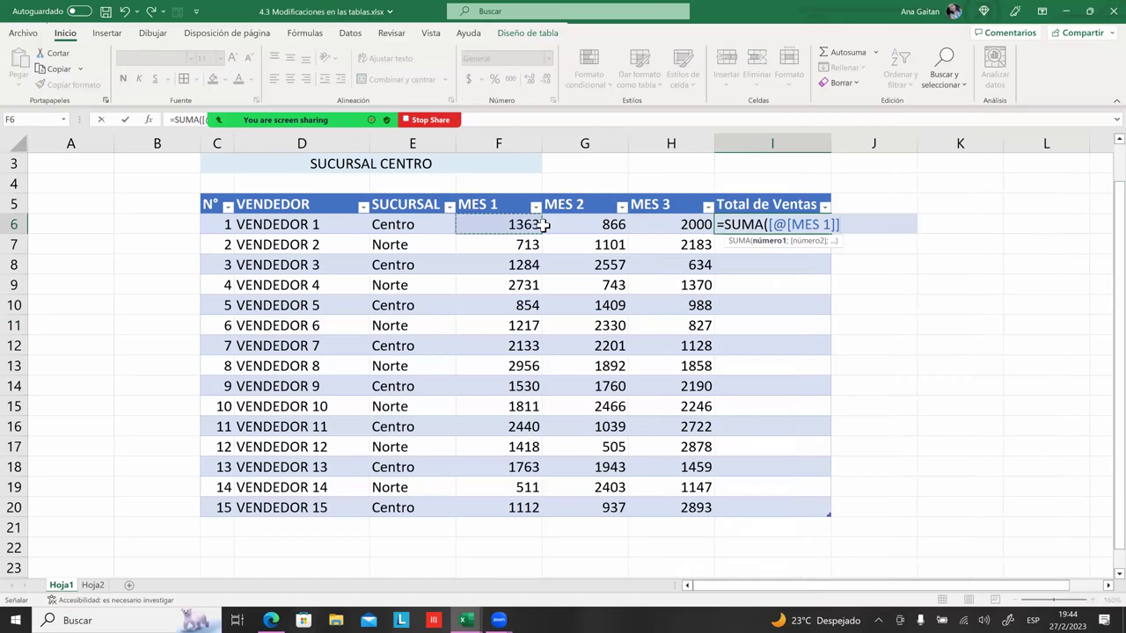
{"action": "left_click_drag", "start_coordinate": [544, 225], "coordinate": [693, 226]}
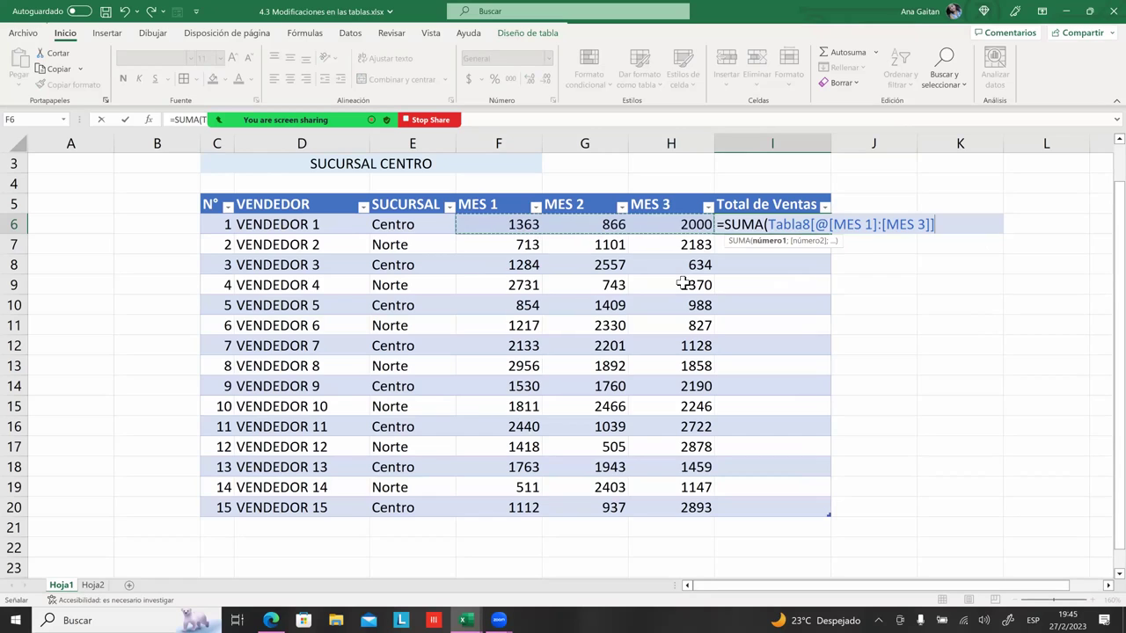
{"action": "key", "text": "Return"}
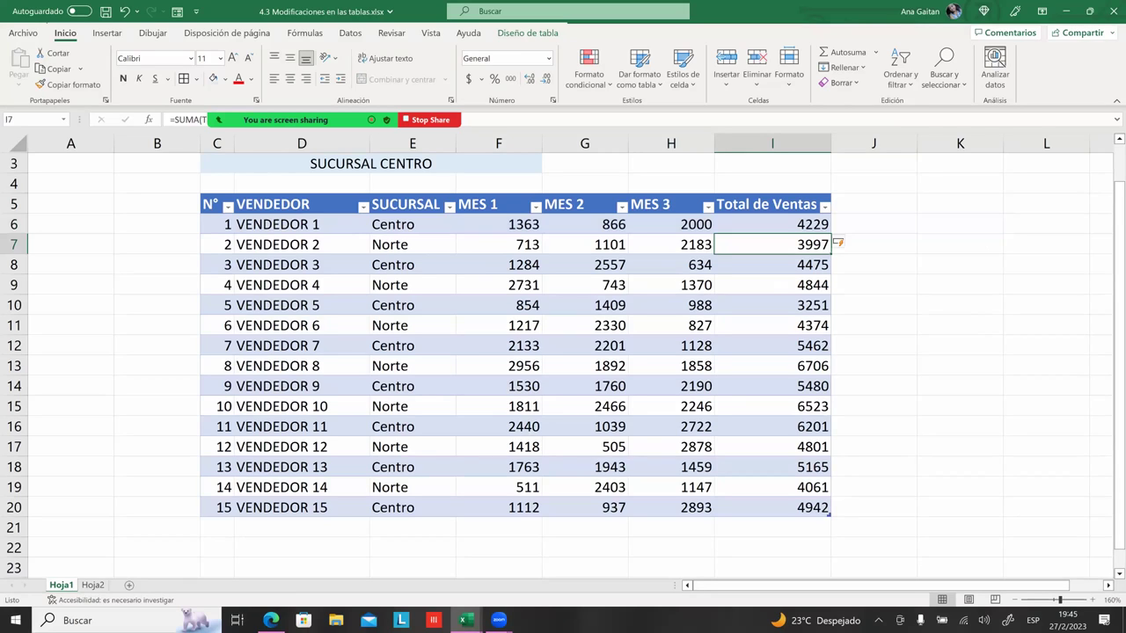
- Review the totals by selecting cells H17 and G12 and scrolling through the table
{"action": "left_click", "coordinate": [671, 447]}
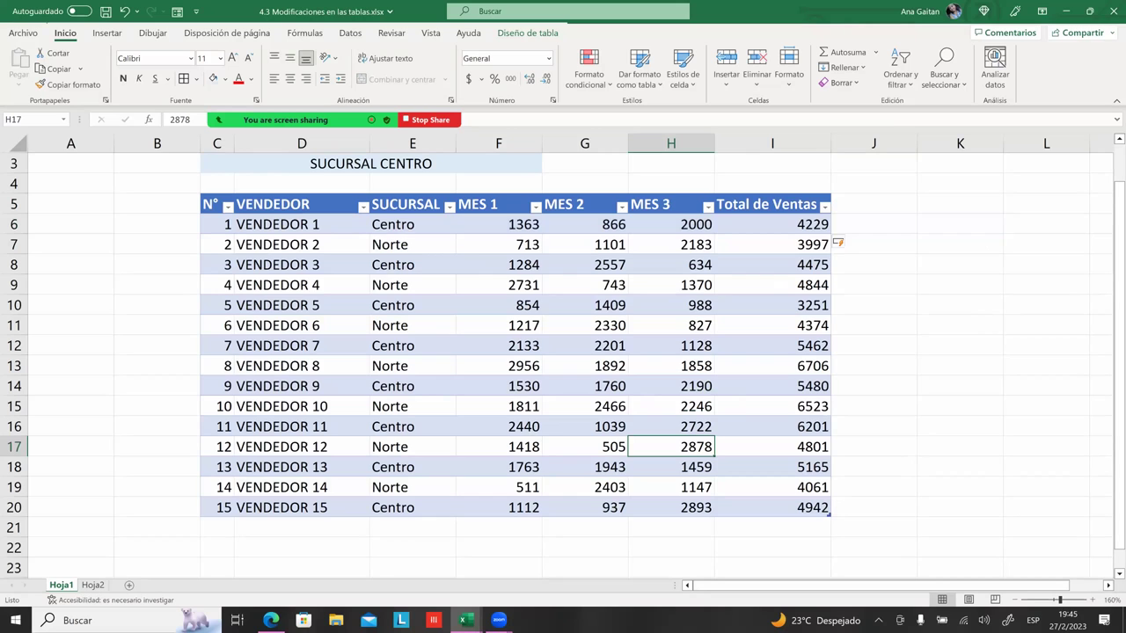
{"action": "scroll", "coordinate": [659, 400], "scroll_direction": "down", "scroll_amount": 1}
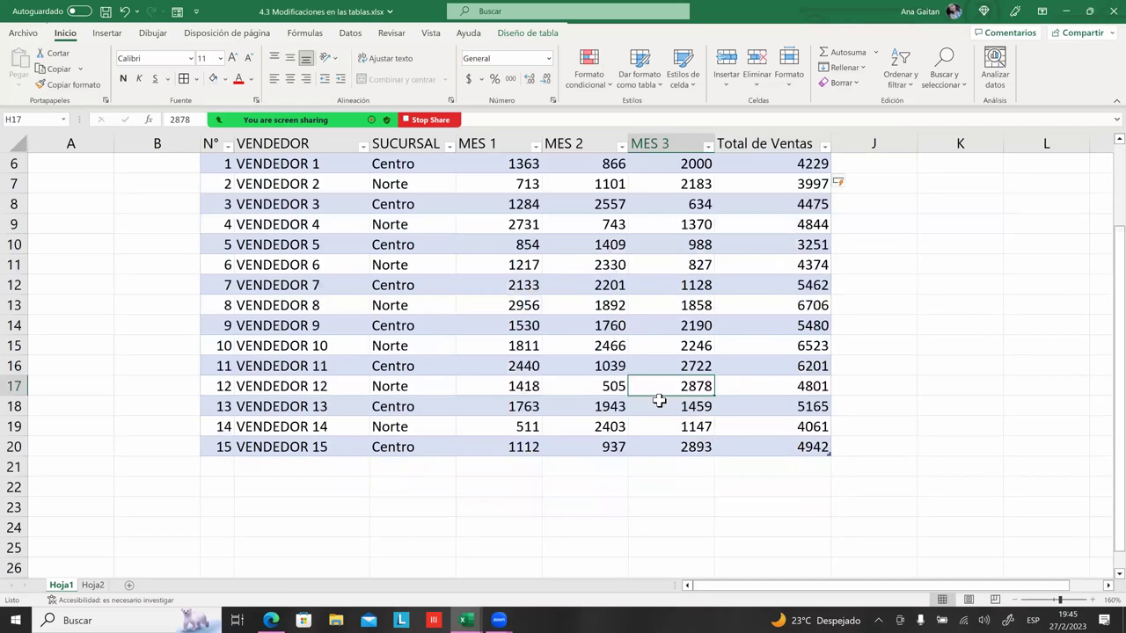
{"action": "scroll", "coordinate": [659, 400], "scroll_direction": "up", "scroll_amount": 2}
{"action": "left_click", "coordinate": [559, 385]}
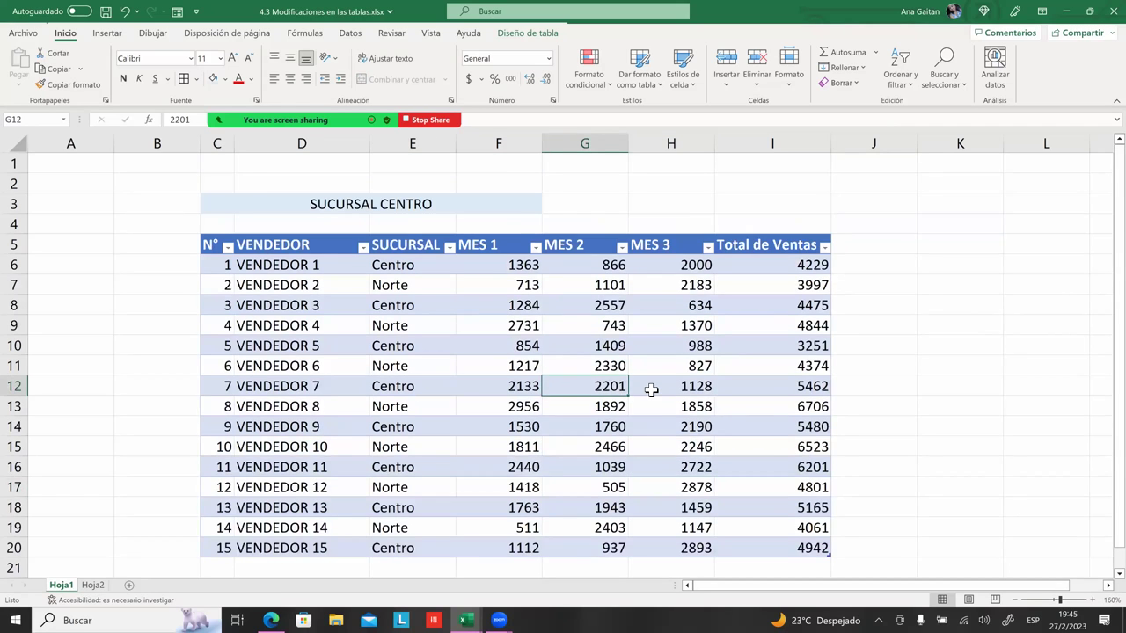
{"action": "scroll", "coordinate": [648, 390], "scroll_direction": "down", "scroll_amount": 1}
{"action": "left_click", "coordinate": [217, 508]}
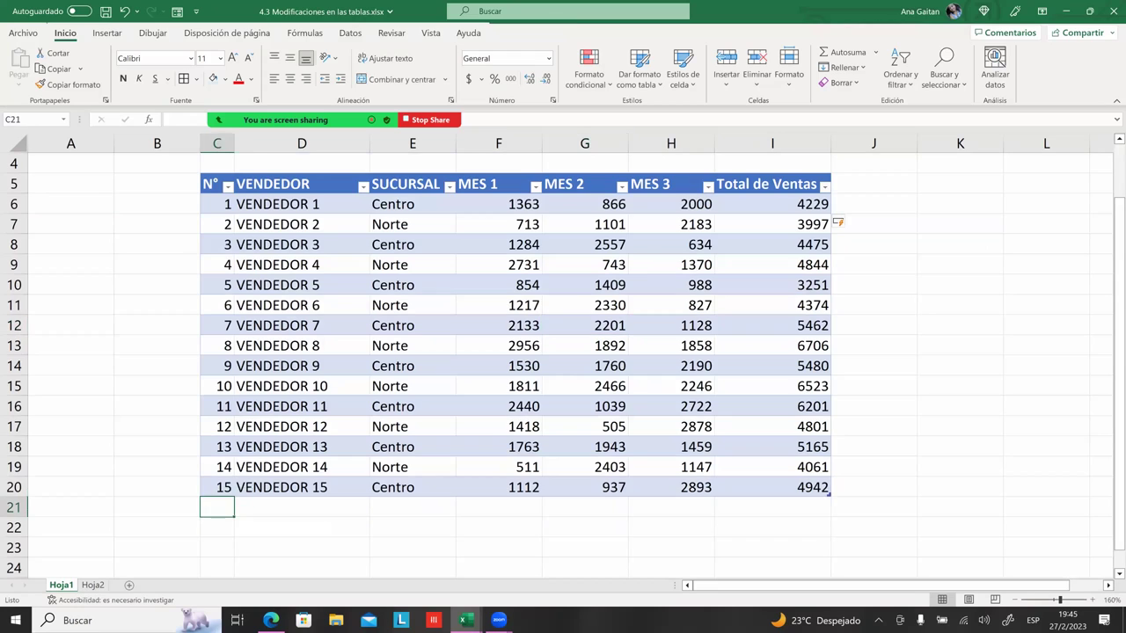
- Insert a new empty table row (row 21) below VENDEDOR 15 using Insertar > Fila de tabla abajo
{"action": "left_click", "coordinate": [301, 507]}
{"action": "key", "text": "Left"}
{"action": "key", "text": "shift+Right"}
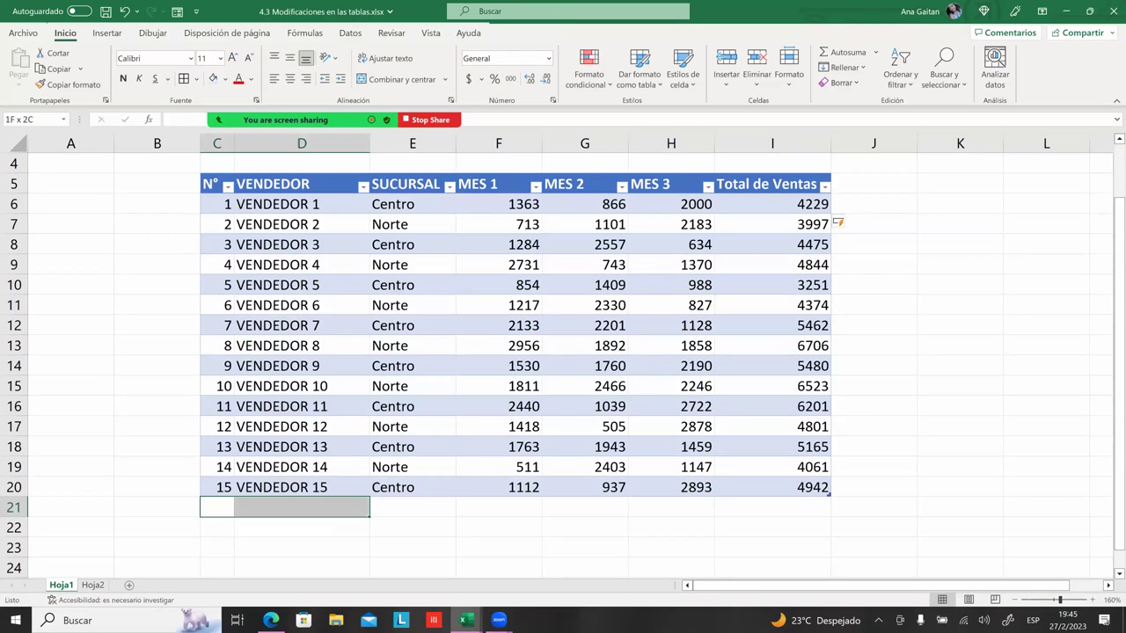
{"action": "left_click", "coordinate": [412, 507]}
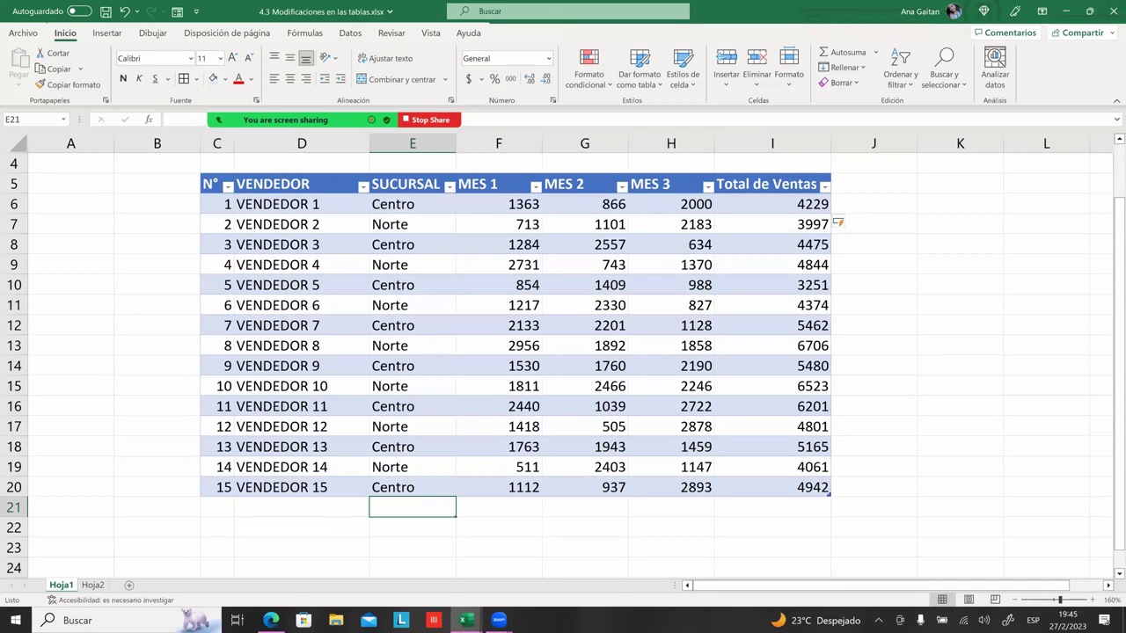
{"action": "left_click", "coordinate": [487, 183]}
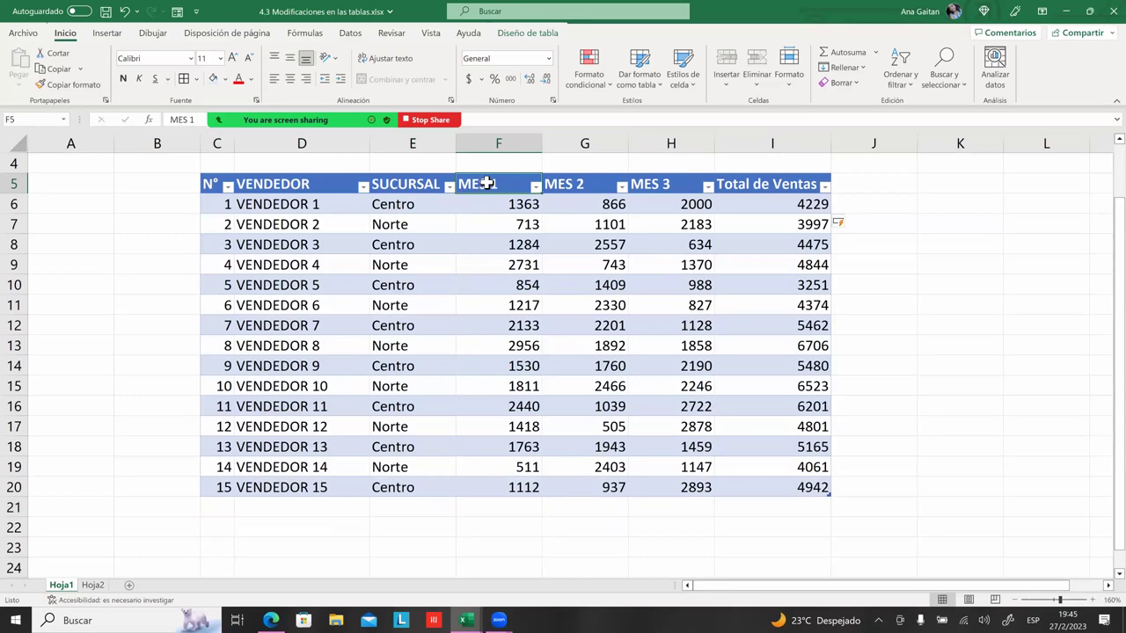
{"action": "left_click", "coordinate": [498, 508]}
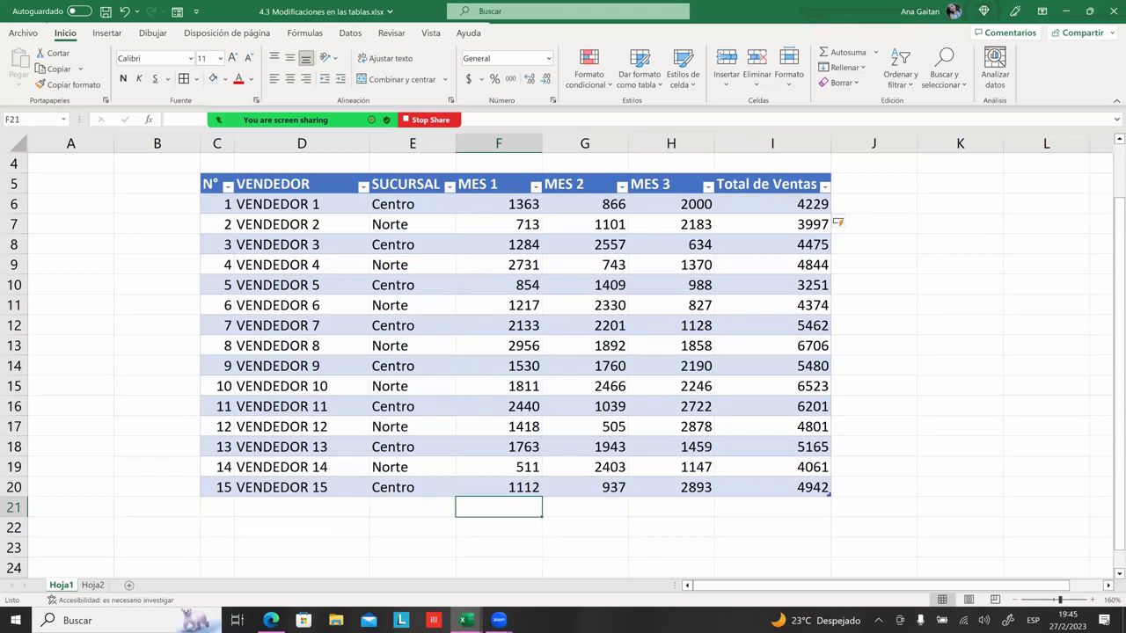
{"action": "left_click", "coordinate": [585, 507]}
{"action": "left_click", "coordinate": [671, 508]}
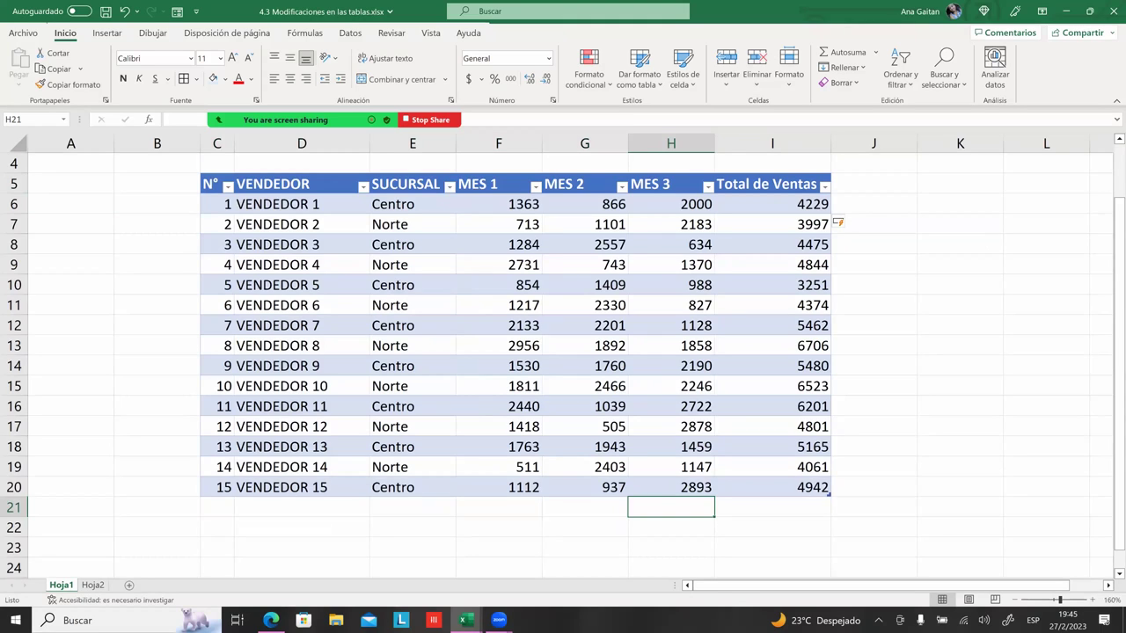
{"action": "left_click", "coordinate": [772, 508]}
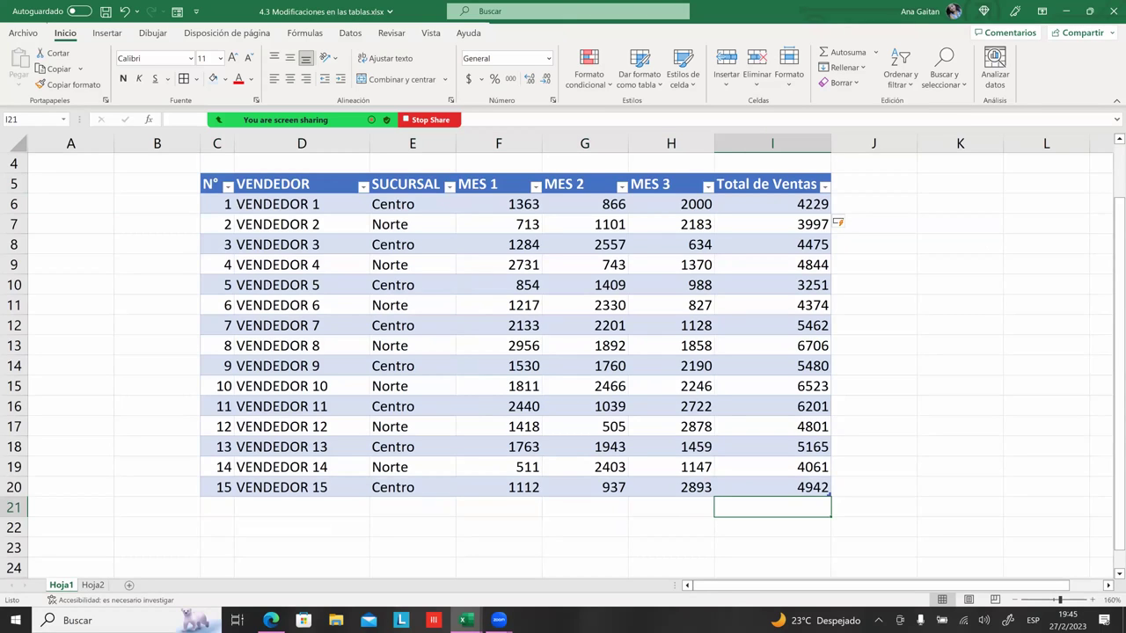
{"action": "left_click", "coordinate": [302, 507]}
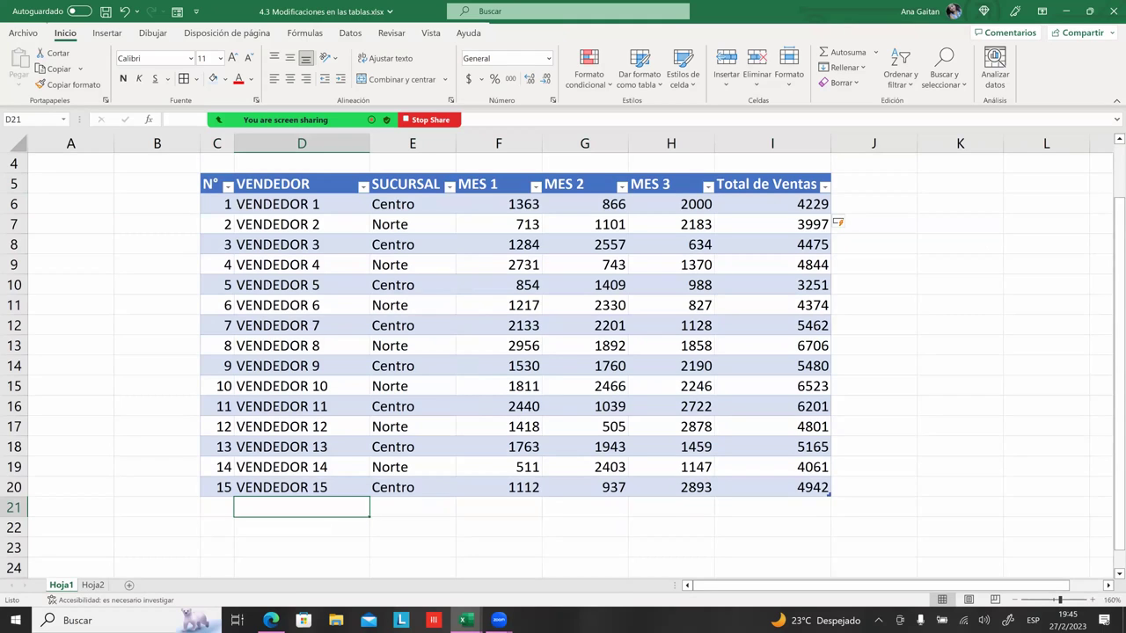
{"action": "right_click", "coordinate": [218, 489]}
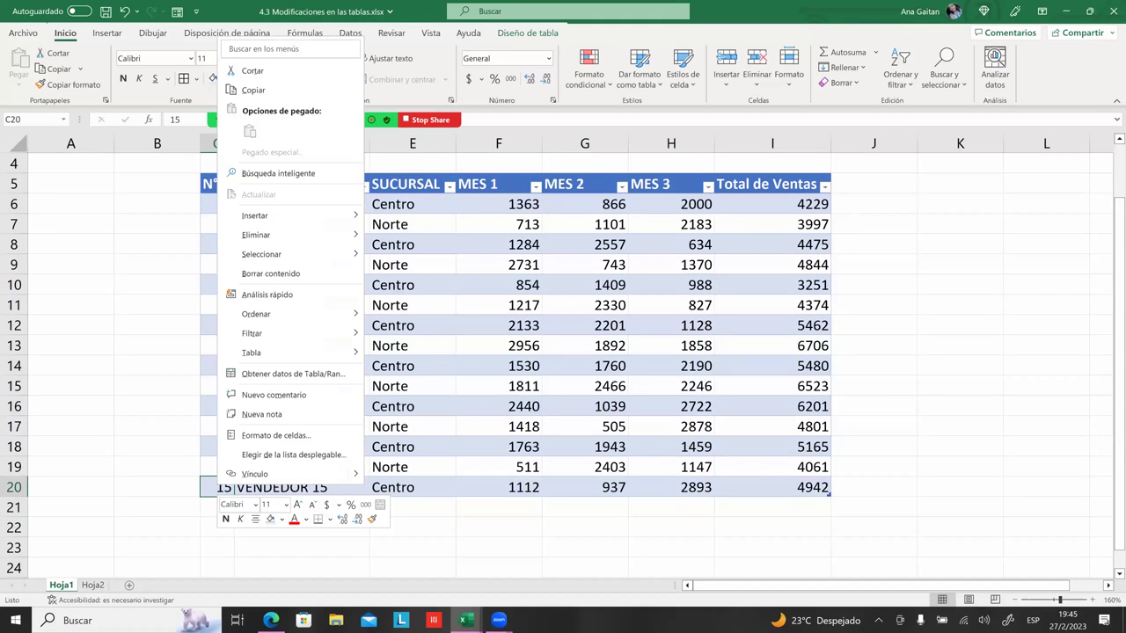
{"action": "mouse_move", "coordinate": [291, 216]}
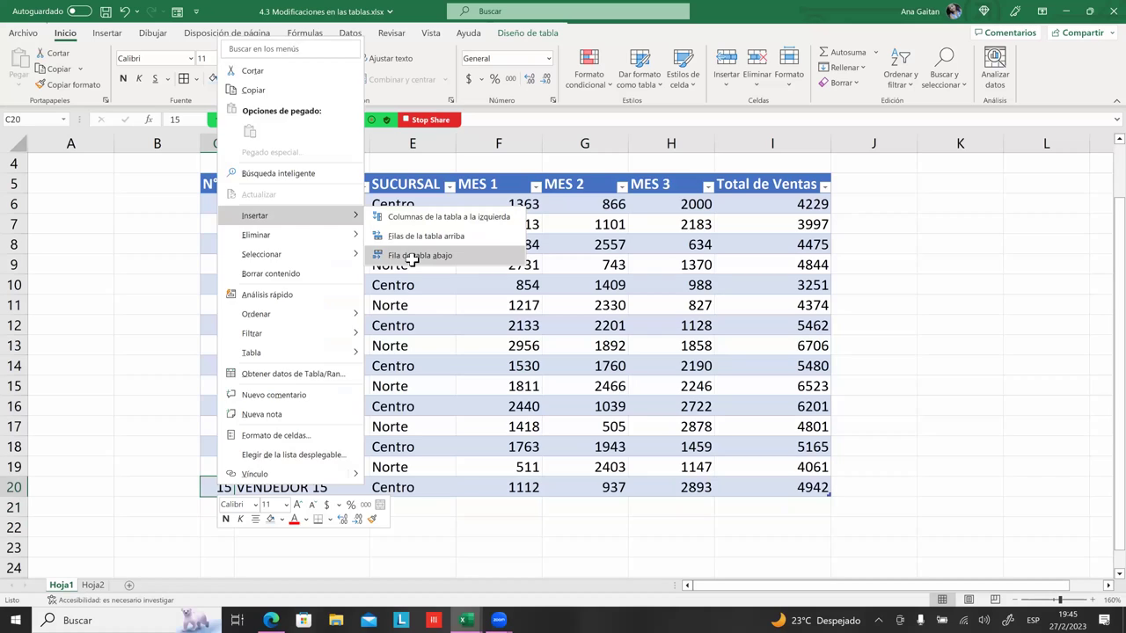
{"action": "left_click", "coordinate": [413, 261]}
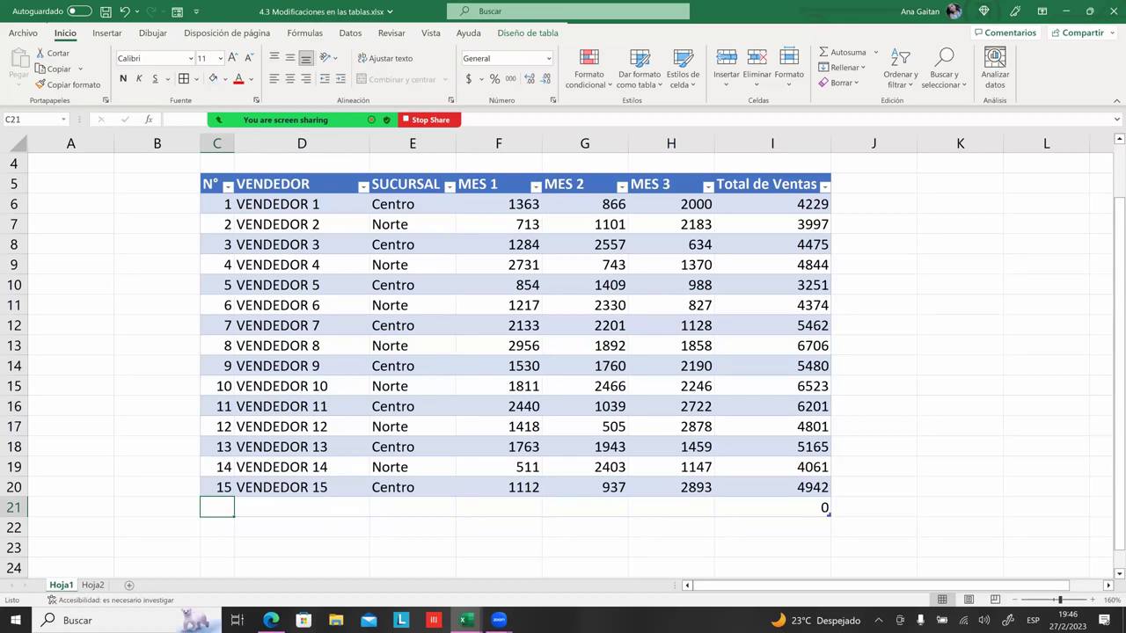
- Label cell D21 of the new row 'TOTAL' in capitals
{"action": "left_click", "coordinate": [302, 507]}
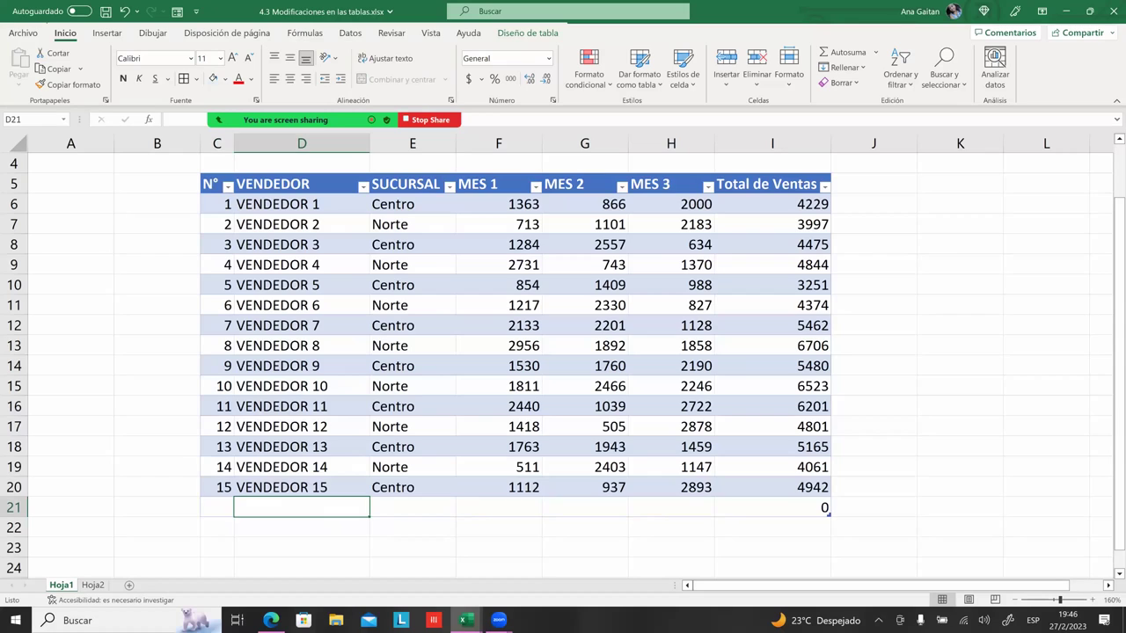
{"action": "type", "text": "to"}
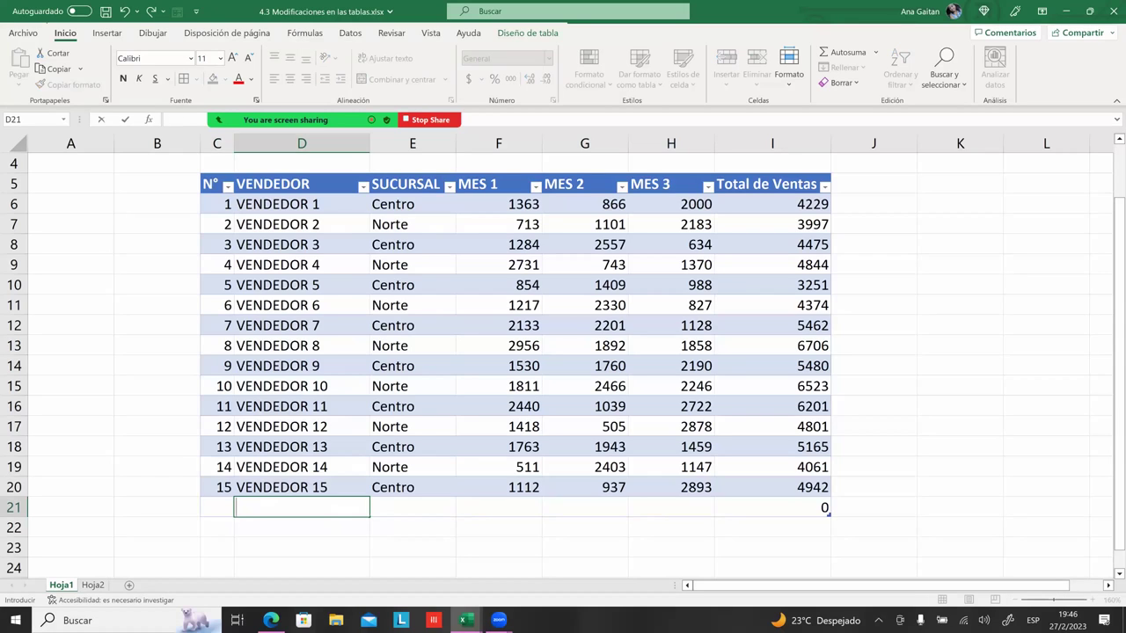
{"action": "key", "text": "BackSpace"}
{"action": "key", "text": "BackSpace"}
{"action": "key", "text": "Caps_Lock"}
{"action": "type", "text": "TOTAL"}
{"action": "key", "text": "Tab"}
- Sum the MES 1 values in F21 with =SUMA, giving 23836
{"action": "left_click", "coordinate": [497, 487]}
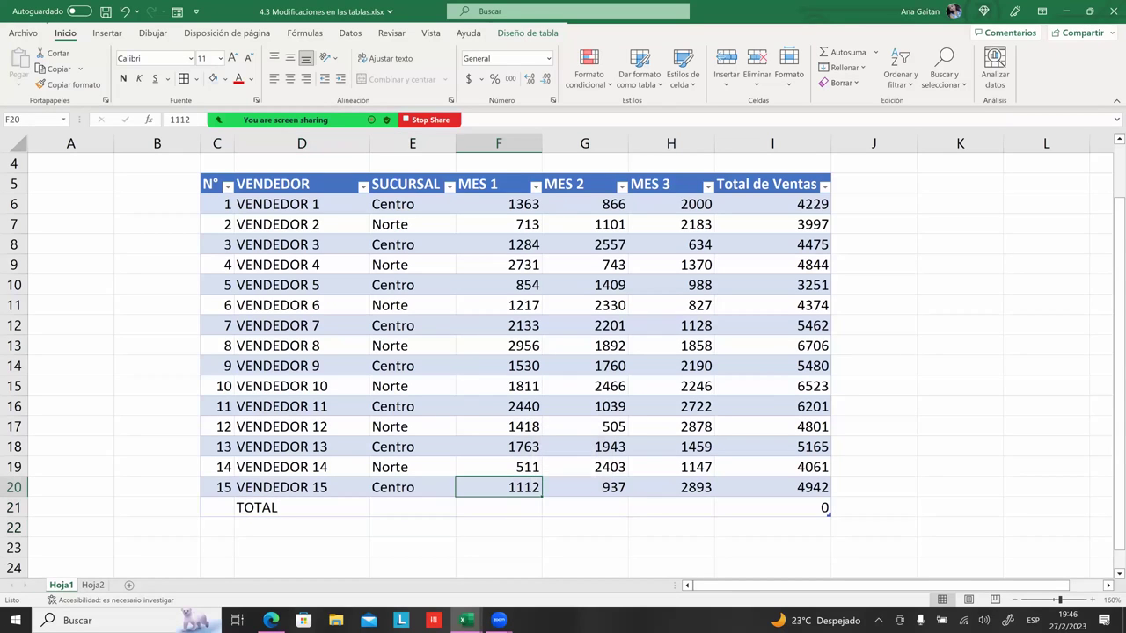
{"action": "left_click", "coordinate": [497, 507]}
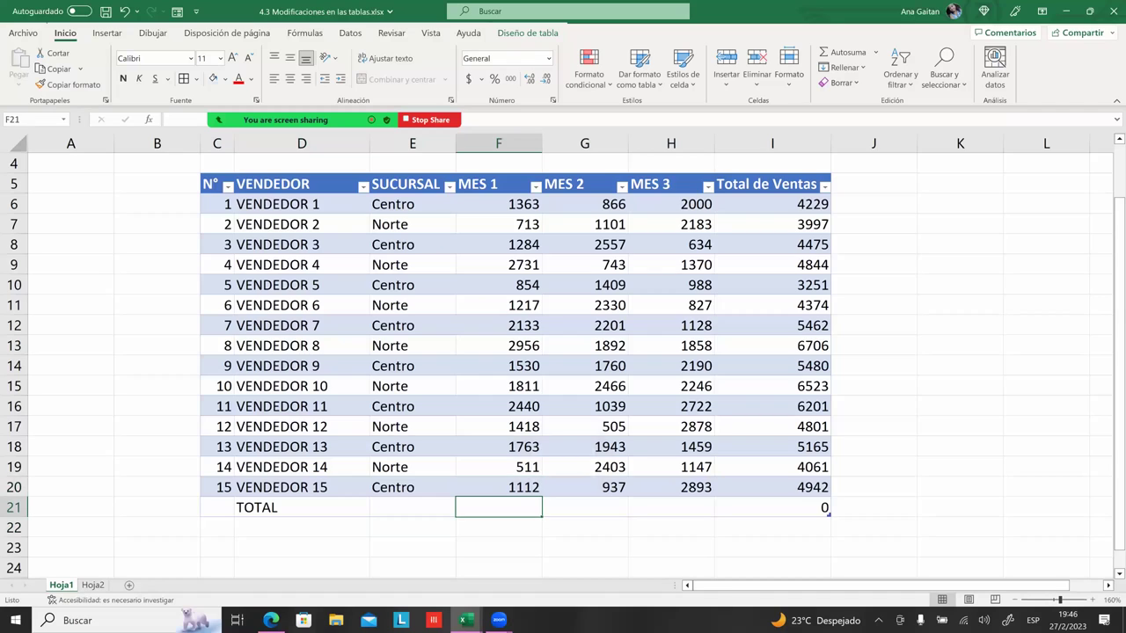
{"action": "type", "text": "=SUM"}
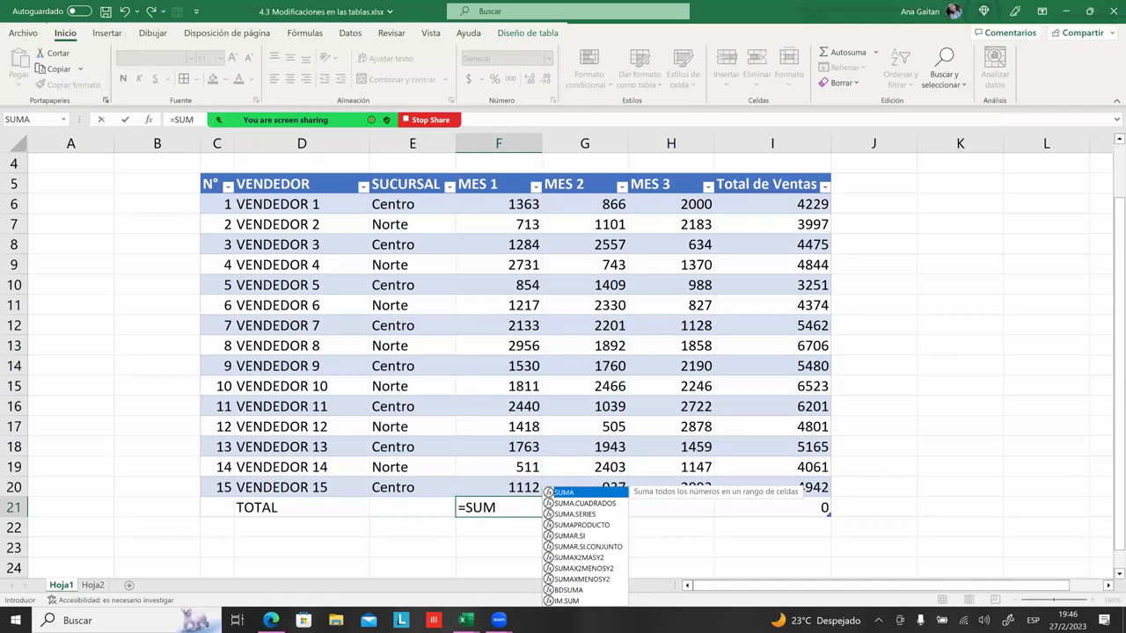
{"action": "key", "text": "Tab"}
{"action": "left_click_drag", "start_coordinate": [510, 205], "coordinate": [510, 487]}
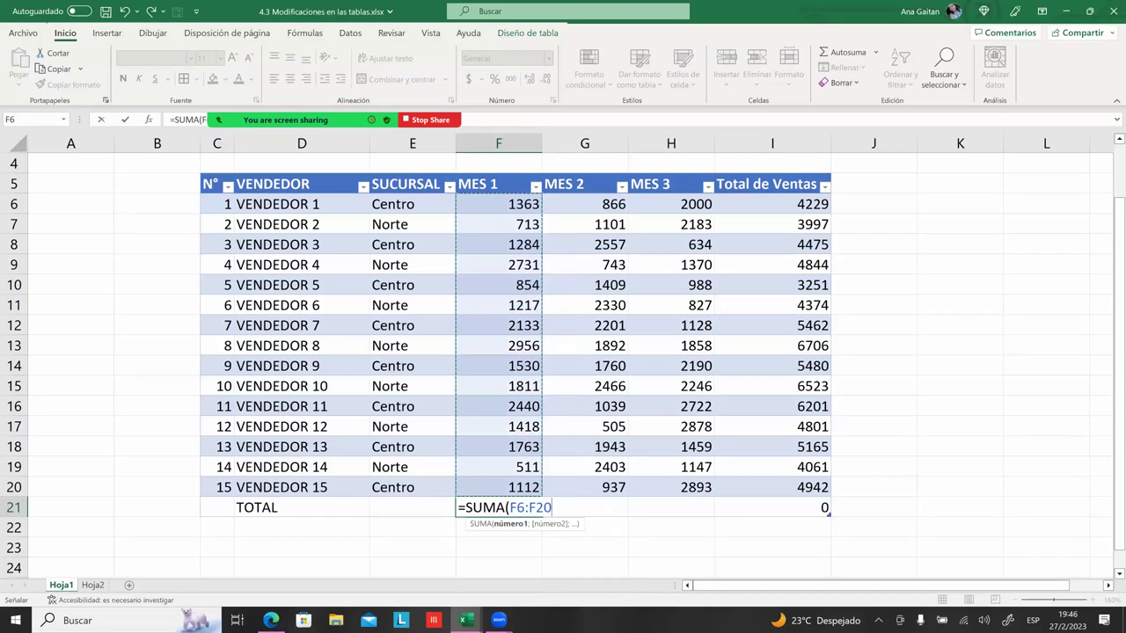
{"action": "key", "text": "Return"}
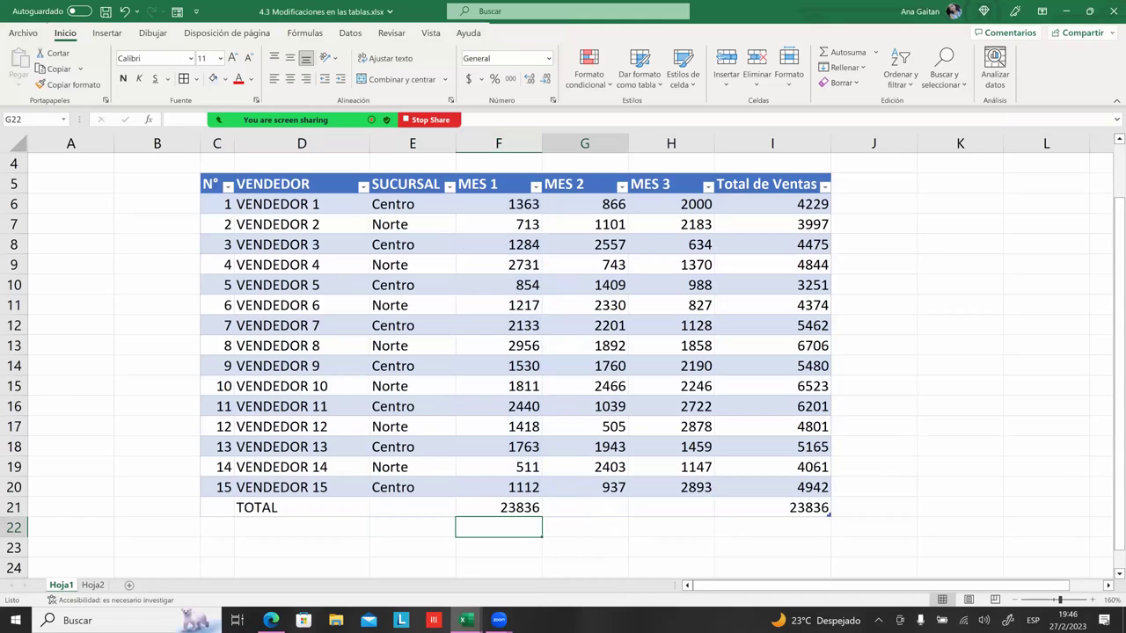
{"action": "left_click", "coordinate": [498, 508]}
{"action": "left_click", "coordinate": [585, 507]}
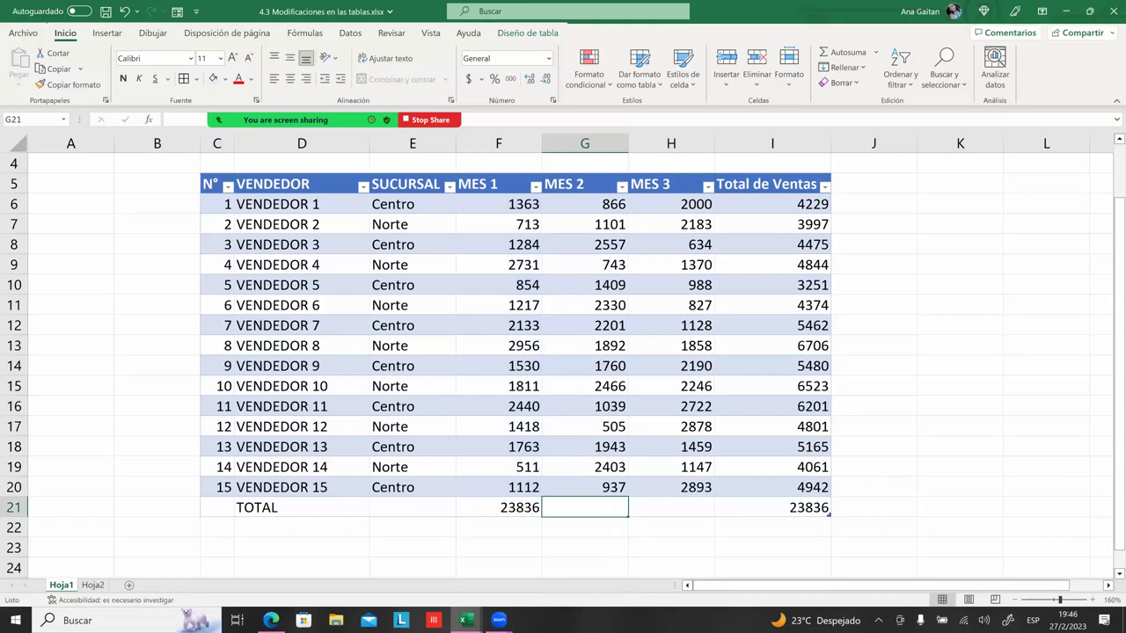
{"action": "left_click", "coordinate": [671, 507]}
{"action": "left_click", "coordinate": [772, 508]}
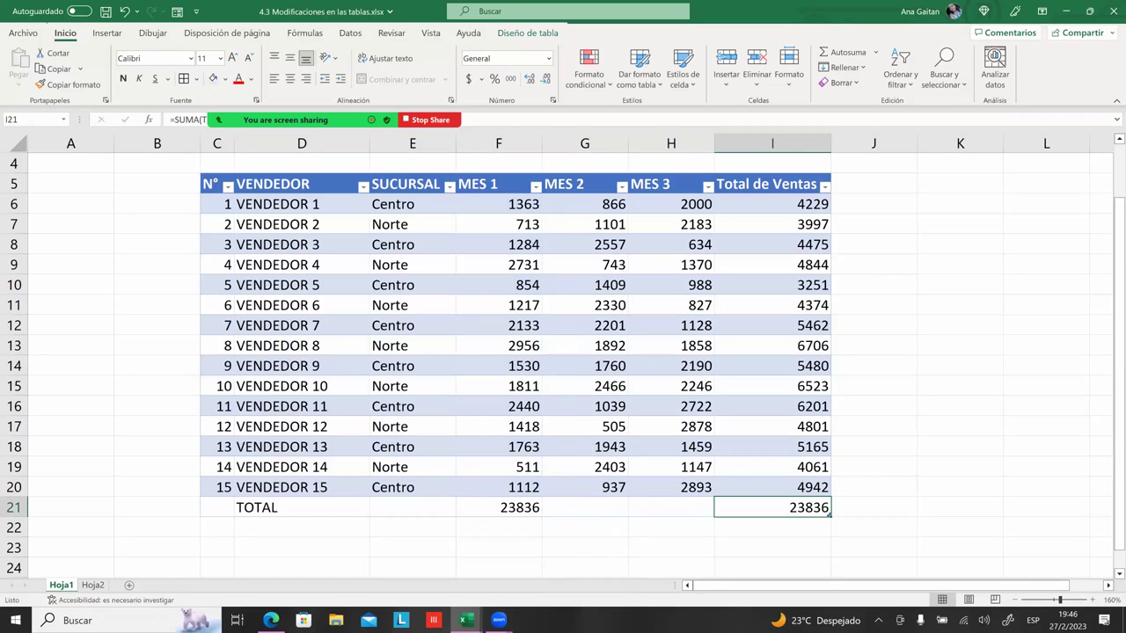
- Enter =MAX(G6:G20) in G21 to show the highest MES 2 sale, 2557
{"action": "left_click", "coordinate": [598, 187]}
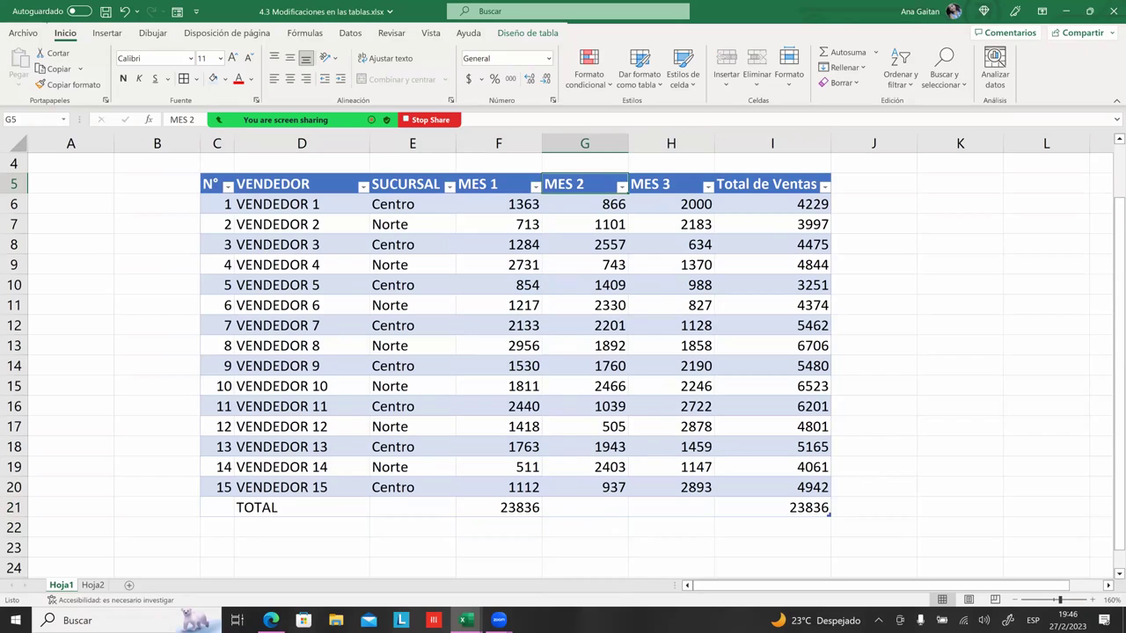
{"action": "left_click", "coordinate": [585, 508]}
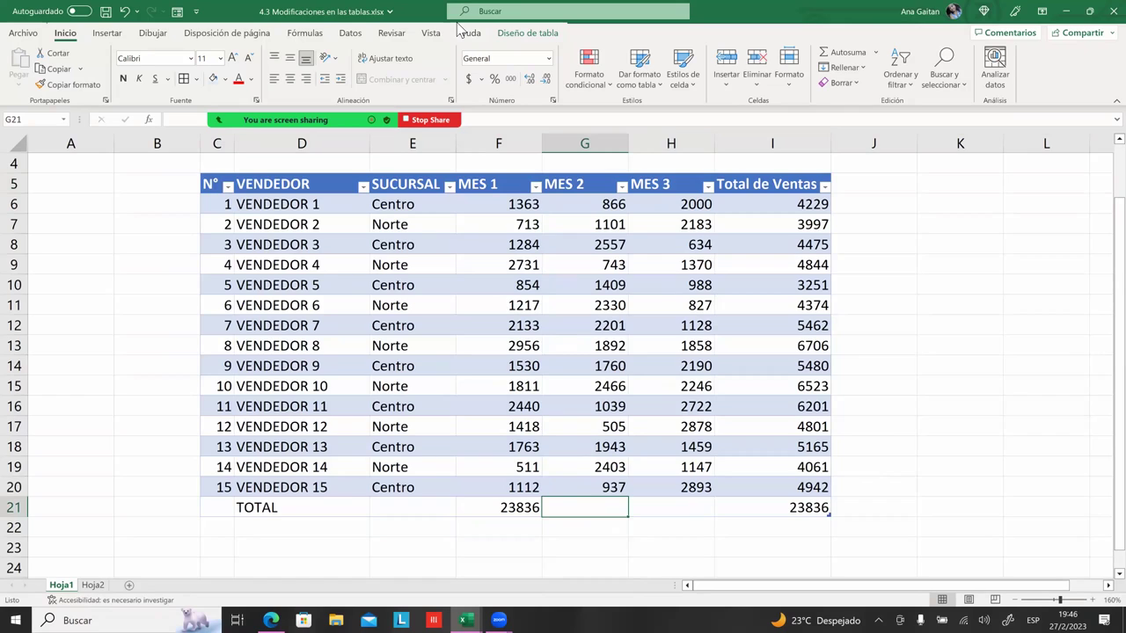
{"action": "type", "text": "="}
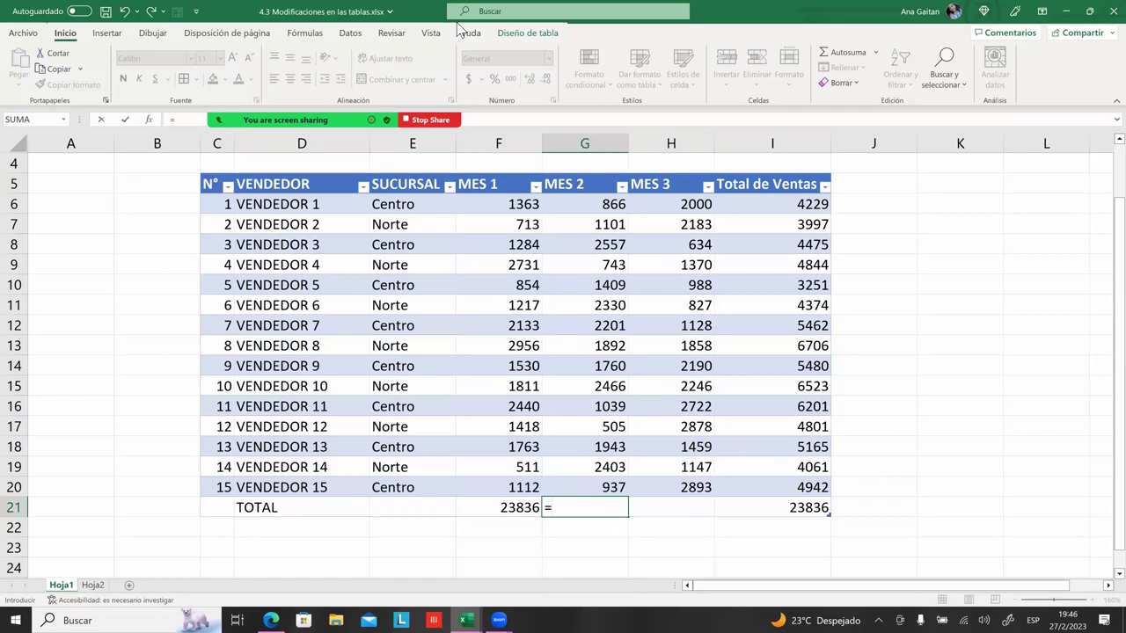
{"action": "type", "text": "MA"}
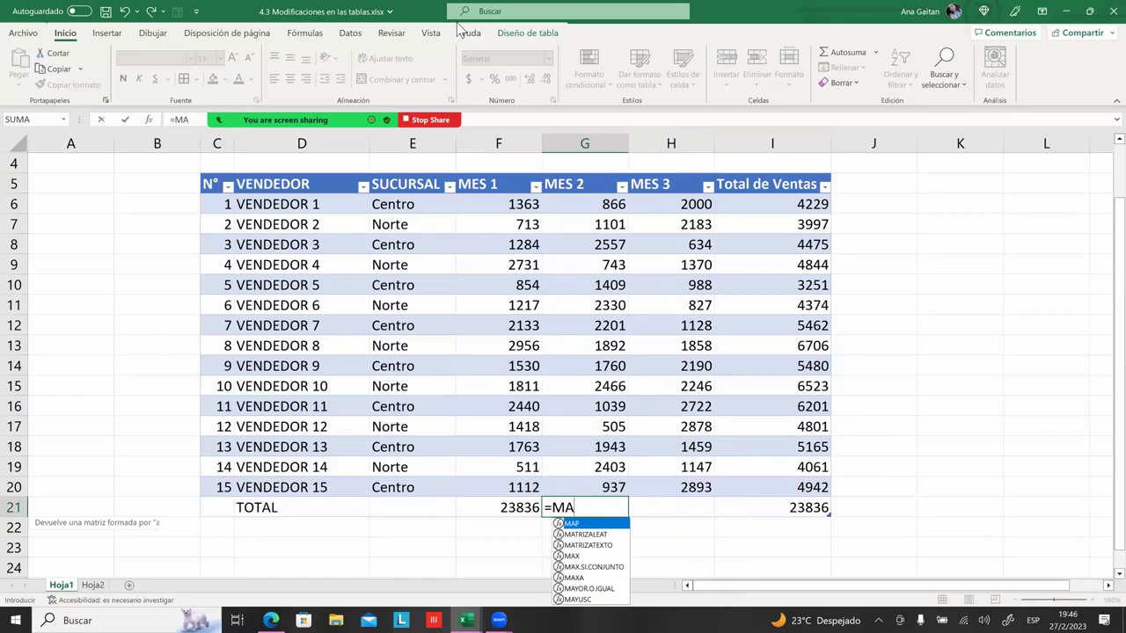
{"action": "type", "text": "X"}
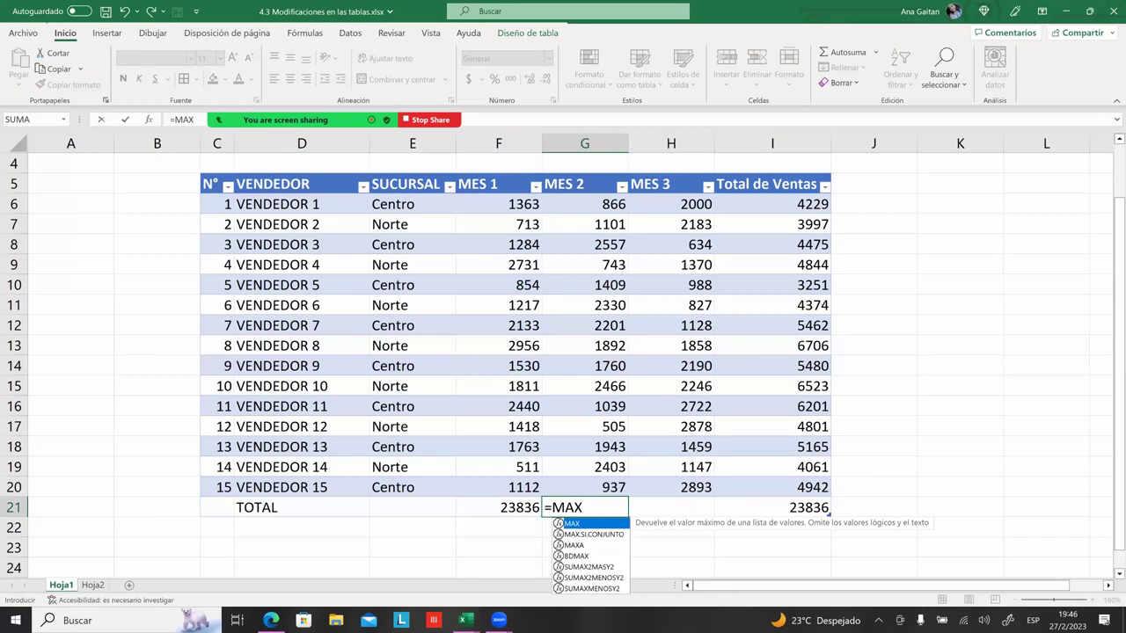
{"action": "type", "text": "("}
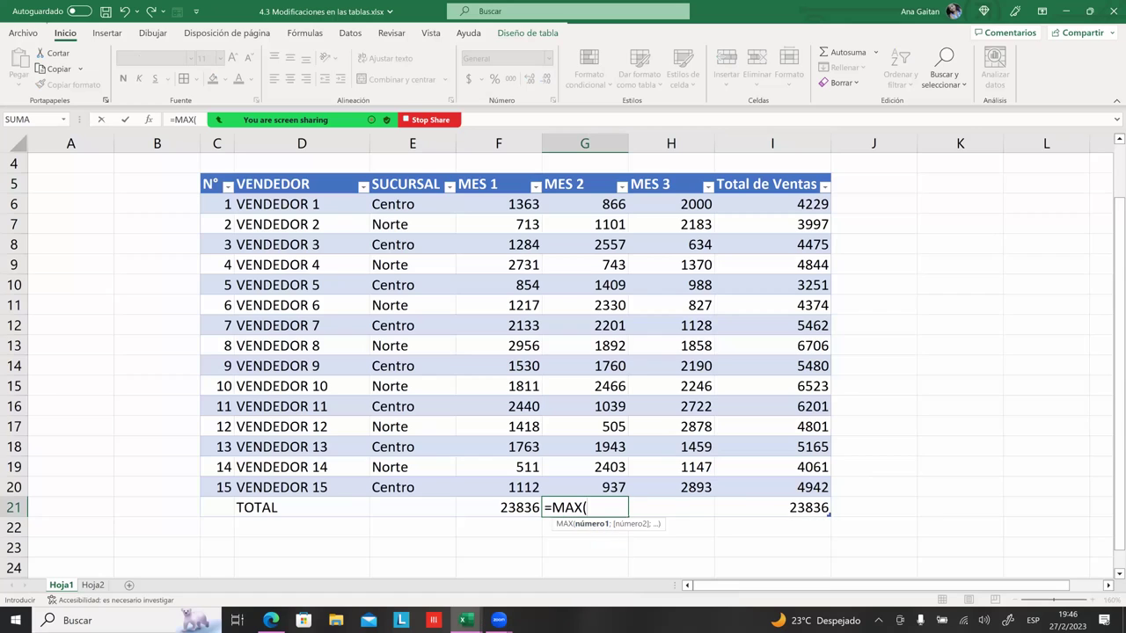
{"action": "left_click_drag", "start_coordinate": [603, 211], "coordinate": [607, 488]}
{"action": "key", "text": "Return"}
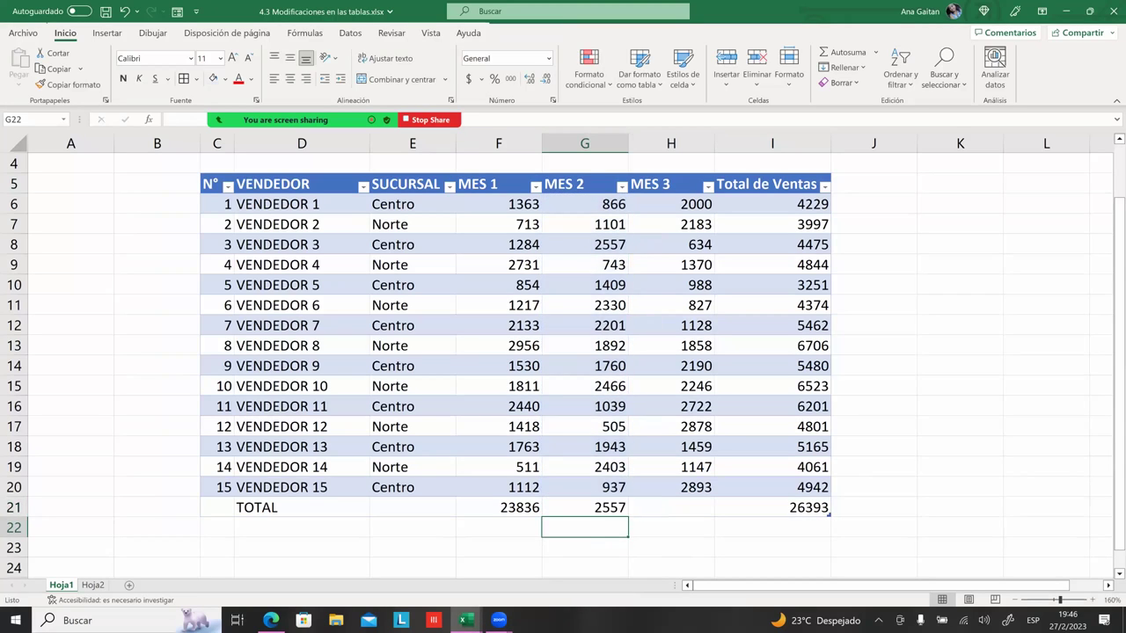
{"action": "left_click", "coordinate": [671, 527]}
{"action": "left_click", "coordinate": [585, 507]}
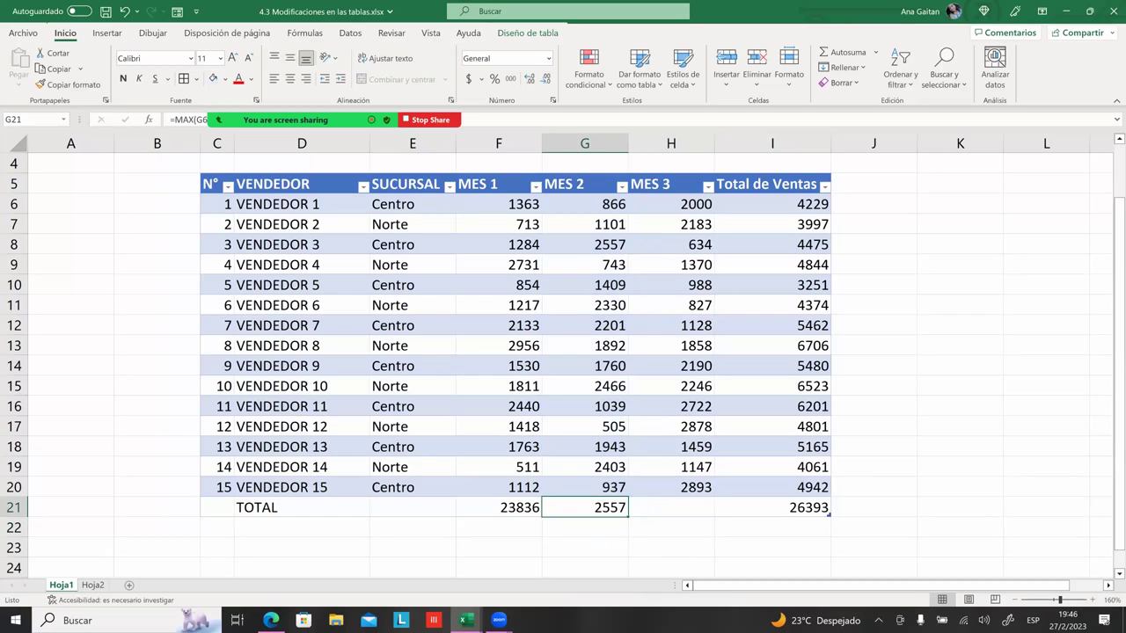
- Clear D21:I21 and delete row 21 so the table ends at VENDEDOR 15
{"action": "left_click", "coordinate": [302, 507]}
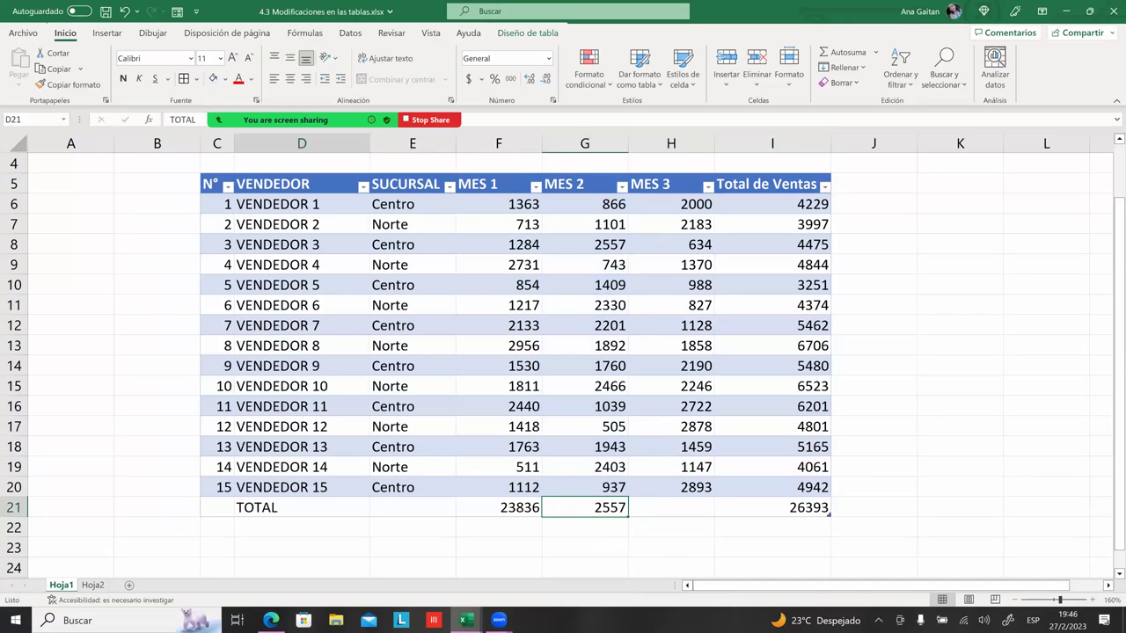
{"action": "left_click_drag", "start_coordinate": [302, 508], "coordinate": [823, 508]}
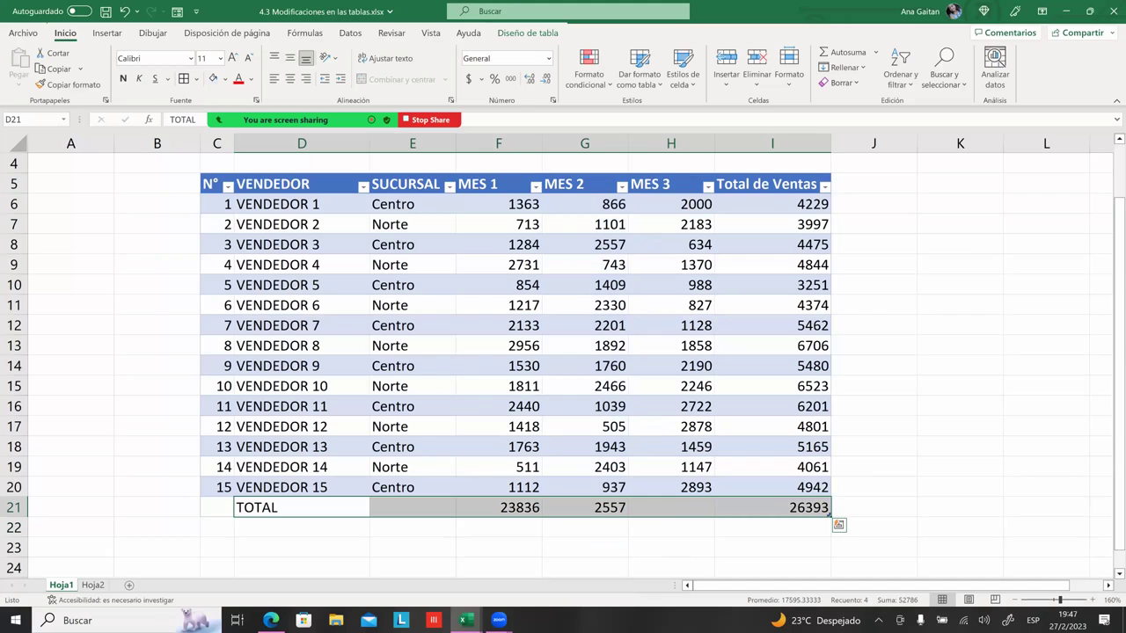
{"action": "key", "text": "Delete"}
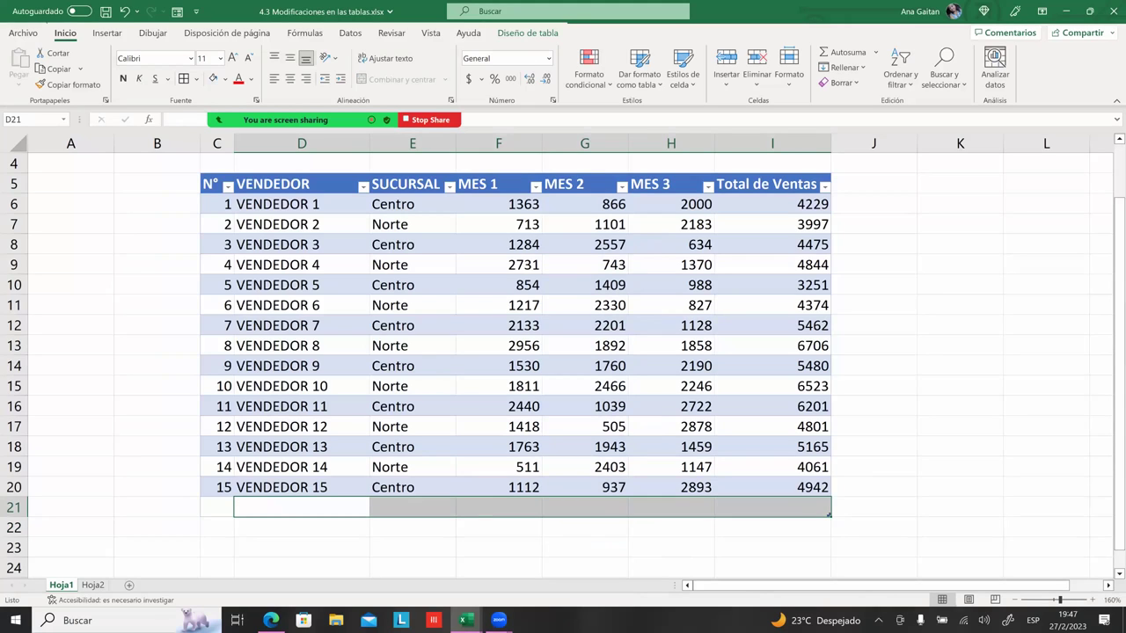
{"action": "left_click", "coordinate": [14, 508]}
{"action": "right_click", "coordinate": [15, 507]}
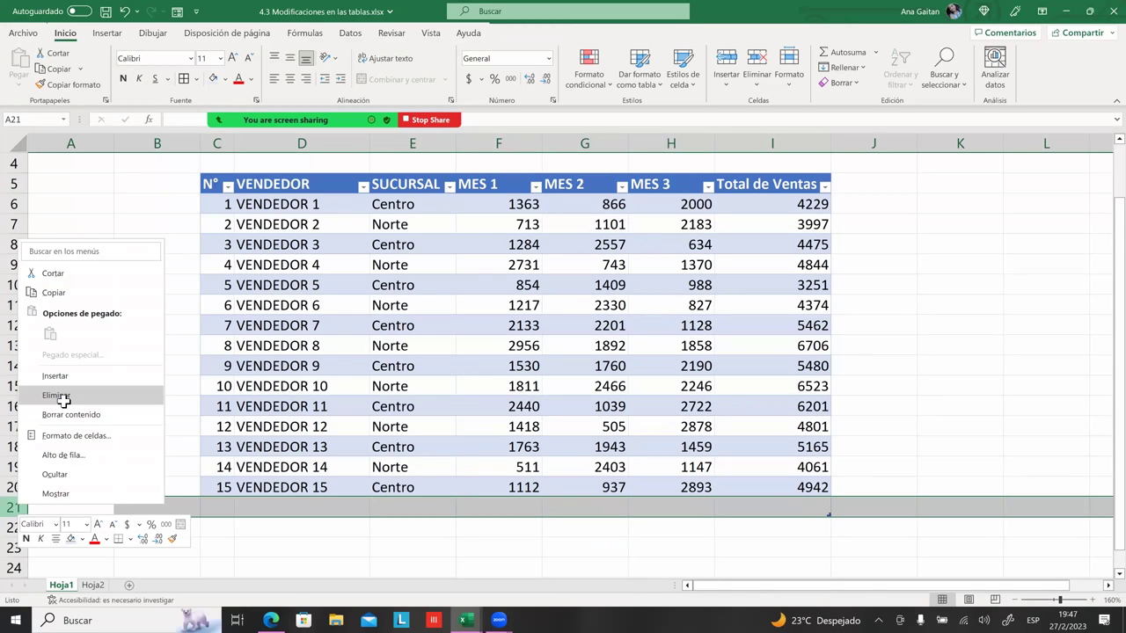
{"action": "left_click", "coordinate": [56, 396]}
{"action": "left_click", "coordinate": [585, 467]}
{"action": "left_click", "coordinate": [873, 507]}
{"action": "left_click", "coordinate": [772, 488]}
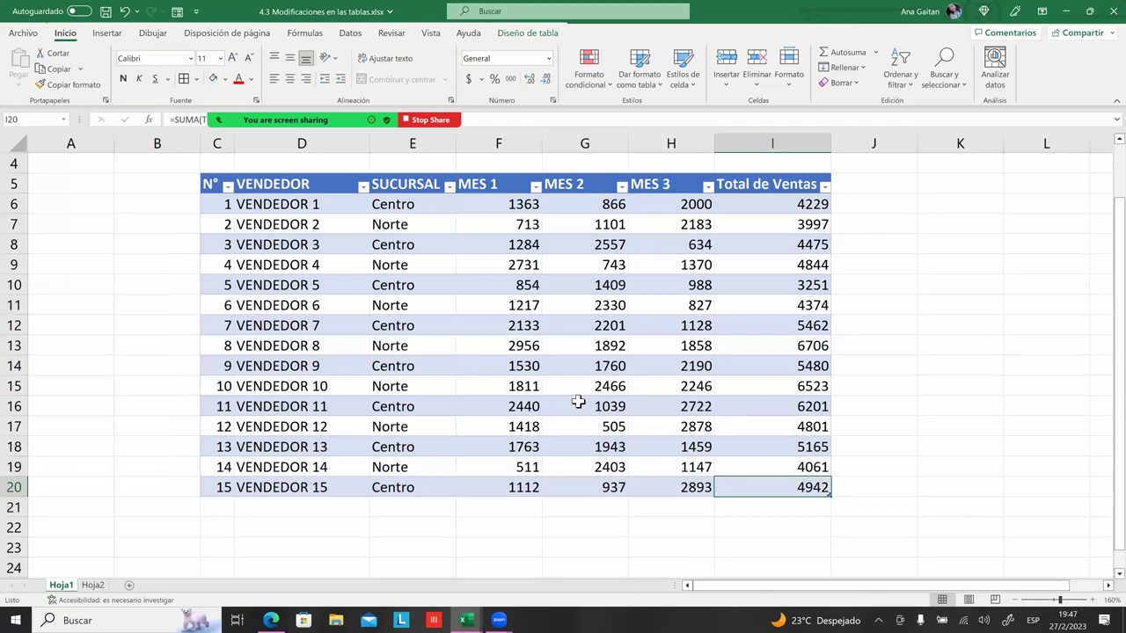
{"action": "left_click", "coordinate": [394, 358]}
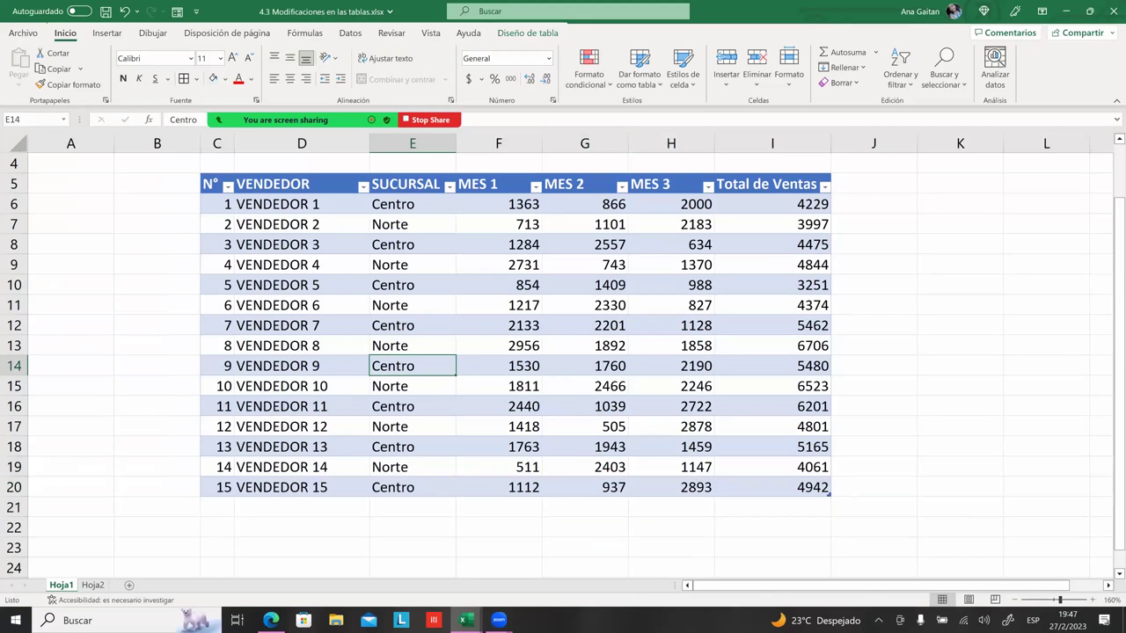
- Turn on Fila de totales in Diseño de tabla, adding a Total row of 74511
{"action": "left_click", "coordinate": [529, 36]}
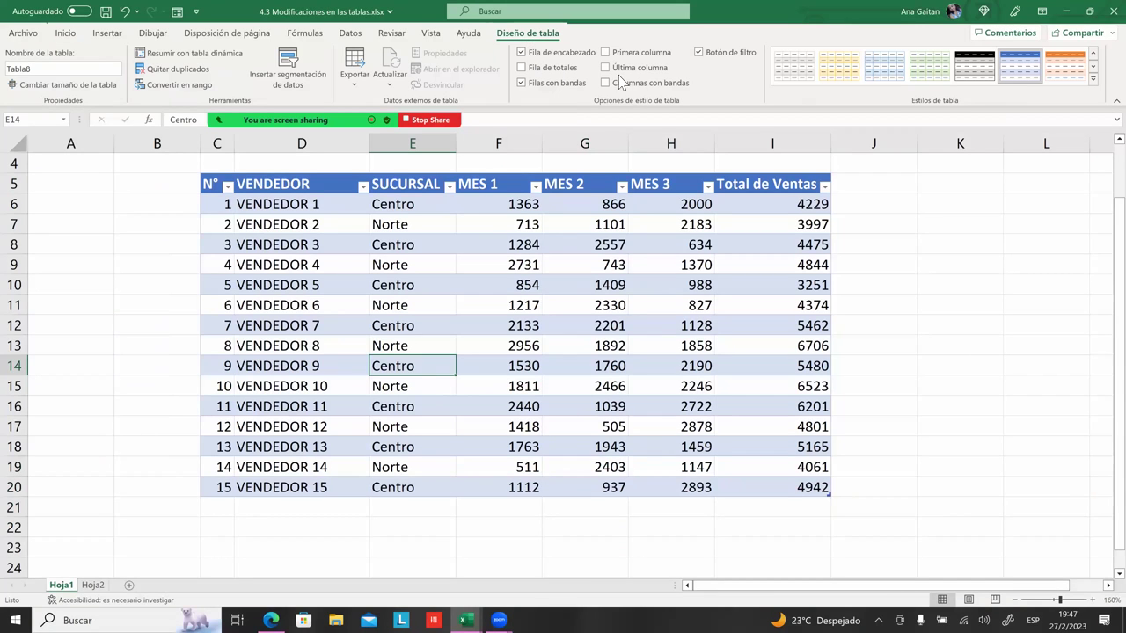
{"action": "left_click", "coordinate": [521, 67]}
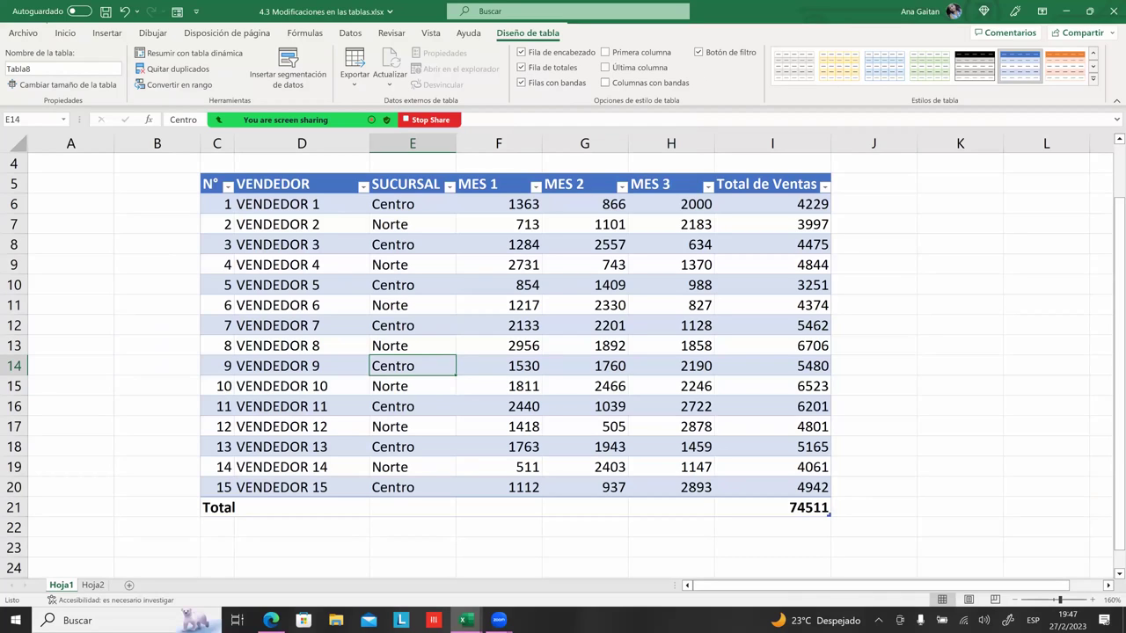
{"action": "left_click", "coordinate": [217, 508]}
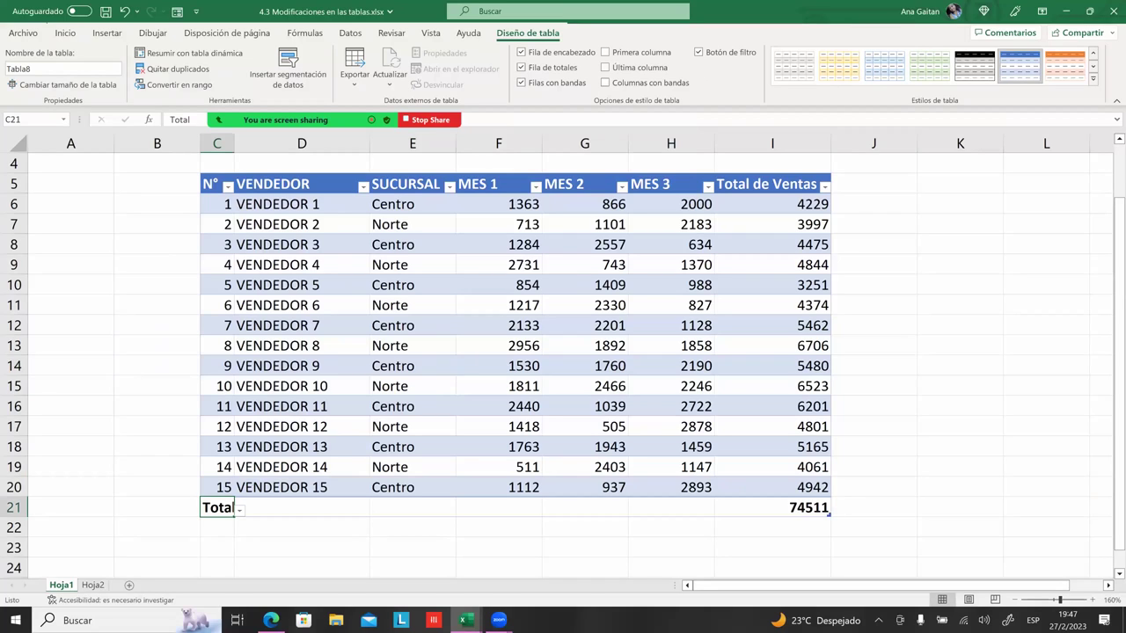
- Open the 74511 Total de Ventas cell's function list (Ninguno, Promedio, Suma, etc.)
{"action": "left_click", "coordinate": [737, 190]}
{"action": "left_click", "coordinate": [772, 507]}
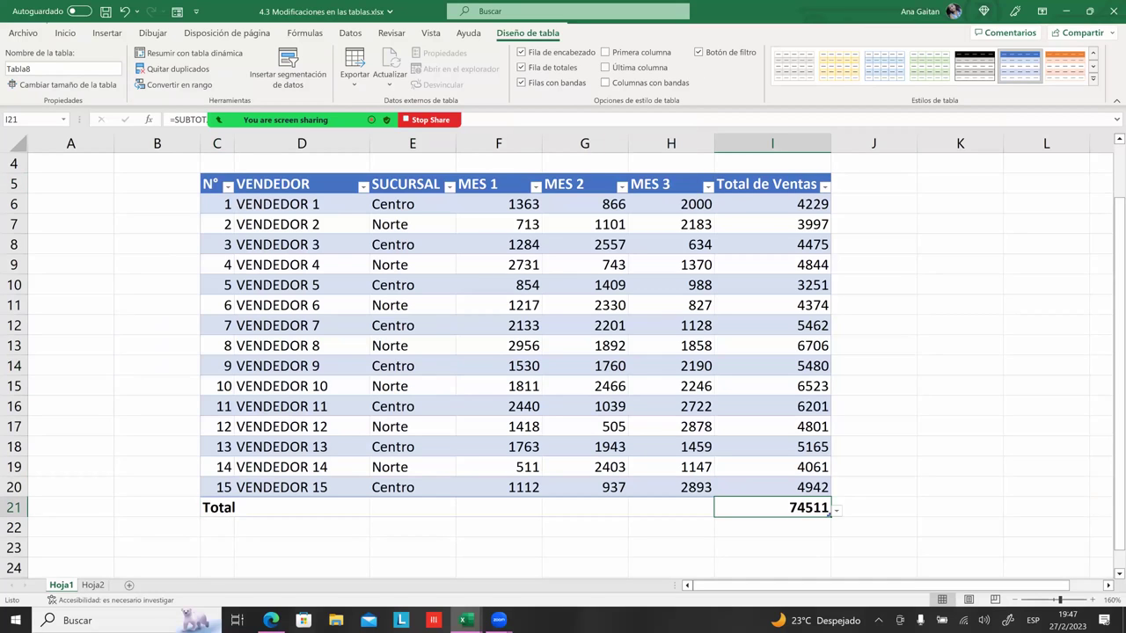
{"action": "scroll", "coordinate": [562, 351], "scroll_direction": "up", "scroll_amount": 2}
{"action": "scroll", "coordinate": [562, 352], "scroll_direction": "up", "scroll_amount": 2, "text": "ctrl"}
{"action": "scroll", "coordinate": [563, 352], "scroll_direction": "up", "scroll_amount": 1, "text": "ctrl"}
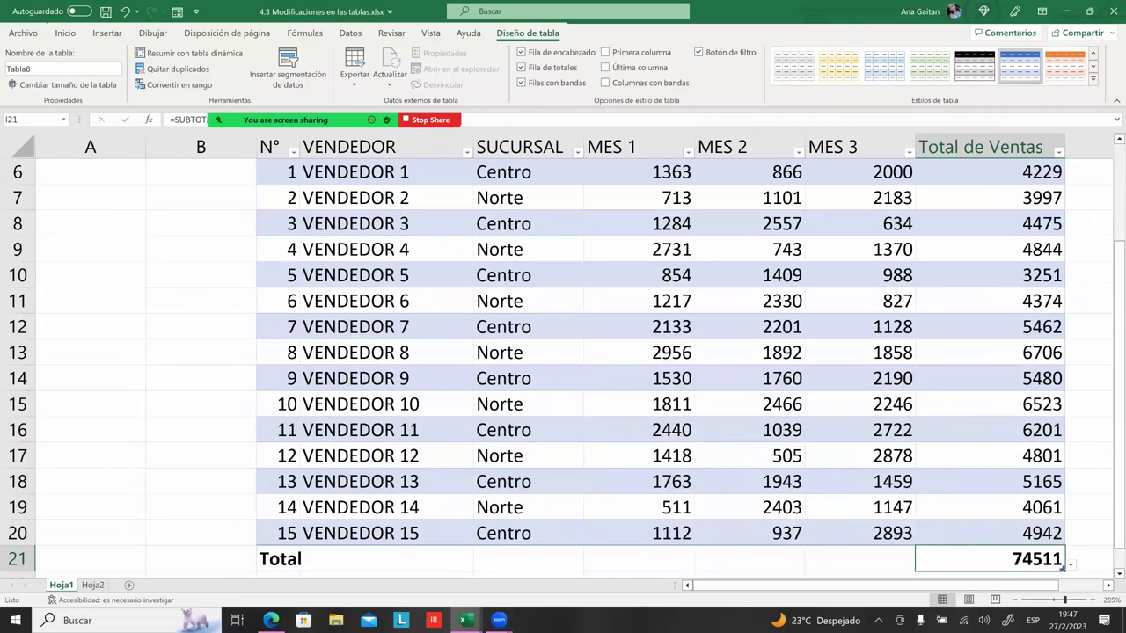
{"action": "left_click_drag", "start_coordinate": [1119, 518], "coordinate": [1118, 527]}
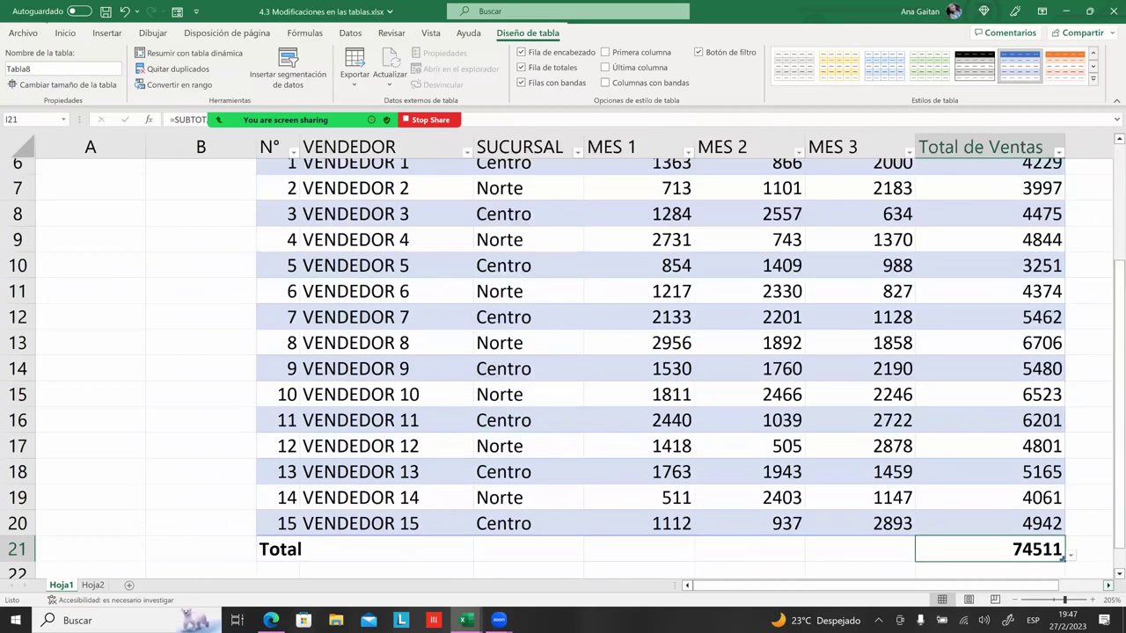
{"action": "scroll", "coordinate": [563, 352], "scroll_direction": "right", "scroll_amount": 2}
{"action": "key", "text": "Right"}
{"action": "key", "text": "Right"}
{"action": "key", "text": "Left"}
{"action": "key", "text": "Left"}
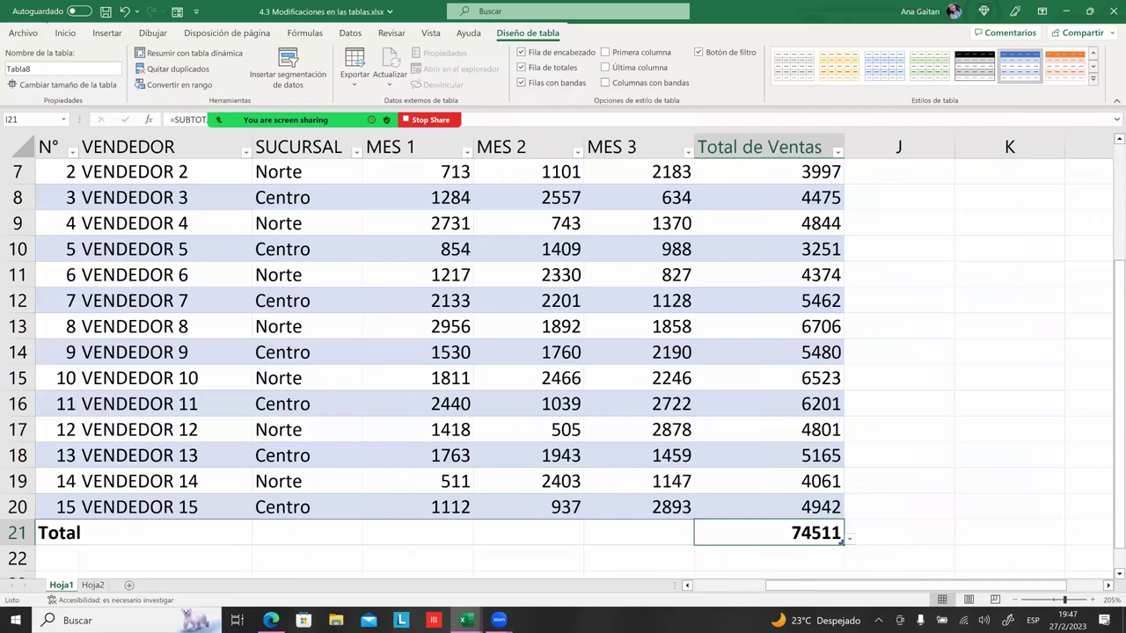
{"action": "scroll", "coordinate": [563, 352], "scroll_direction": "down", "scroll_amount": 2}
{"action": "scroll", "coordinate": [563, 351], "scroll_direction": "down", "scroll_amount": 1}
{"action": "scroll", "coordinate": [562, 352], "scroll_direction": "down", "scroll_amount": 1, "text": "ctrl"}
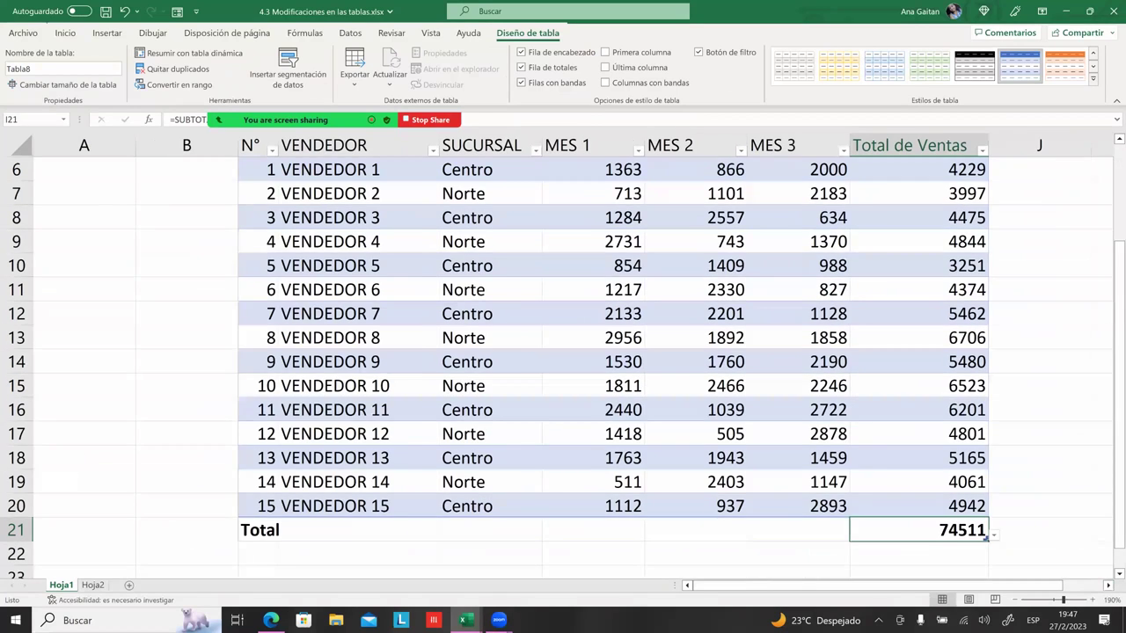
{"action": "scroll", "coordinate": [563, 352], "scroll_direction": "up", "scroll_amount": 1, "text": "ctrl"}
{"action": "scroll", "coordinate": [563, 352], "scroll_direction": "up", "scroll_amount": 1, "text": "ctrl"}
{"action": "left_click_drag", "start_coordinate": [1011, 533], "coordinate": [967, 532]}
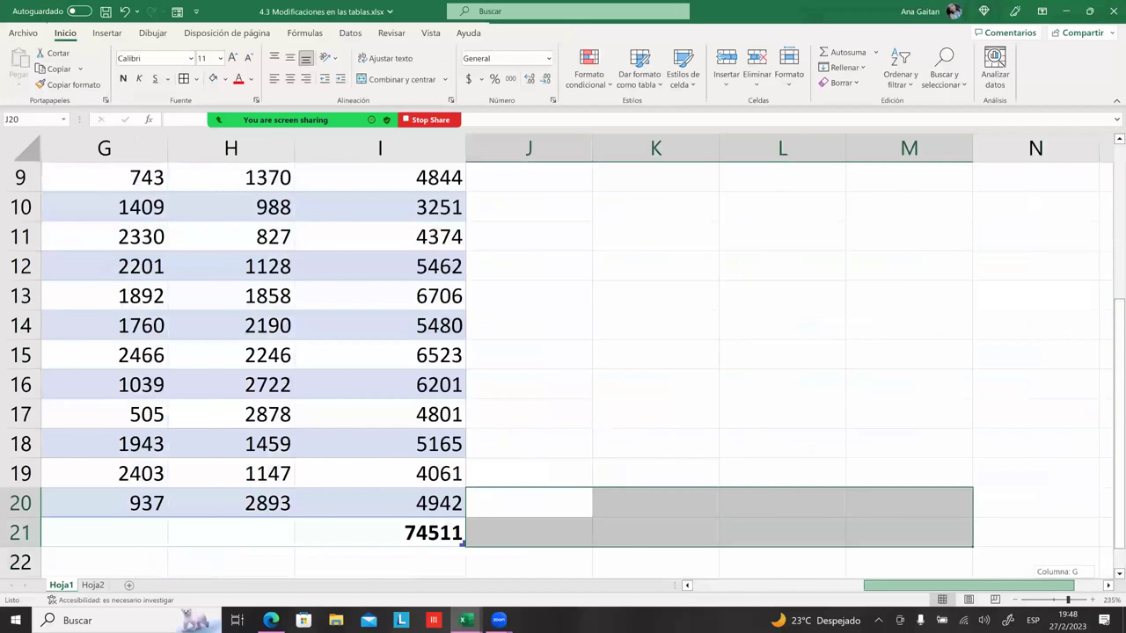
{"action": "scroll", "coordinate": [577, 351], "scroll_direction": "left", "scroll_amount": 2}
{"action": "scroll", "coordinate": [577, 352], "scroll_direction": "down", "scroll_amount": 2}
{"action": "scroll", "coordinate": [739, 352], "scroll_direction": "down", "scroll_amount": 2}
{"action": "left_click", "coordinate": [762, 384]}
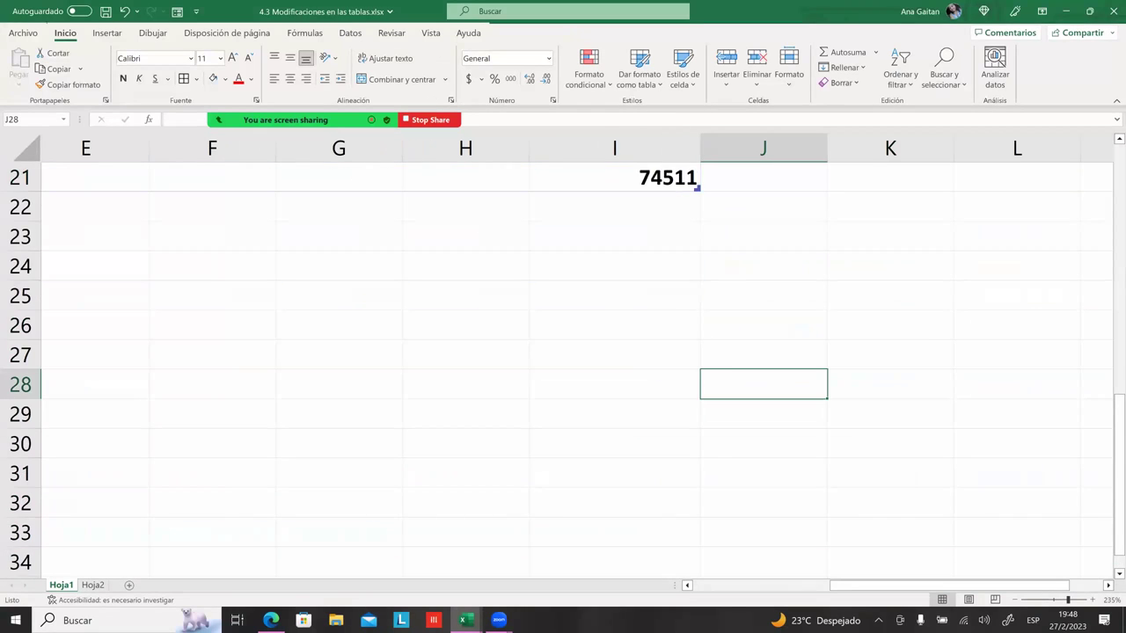
{"action": "scroll", "coordinate": [668, 311], "scroll_direction": "up", "scroll_amount": 1}
{"action": "scroll", "coordinate": [668, 311], "scroll_direction": "up", "scroll_amount": 2}
{"action": "left_click", "coordinate": [616, 444]}
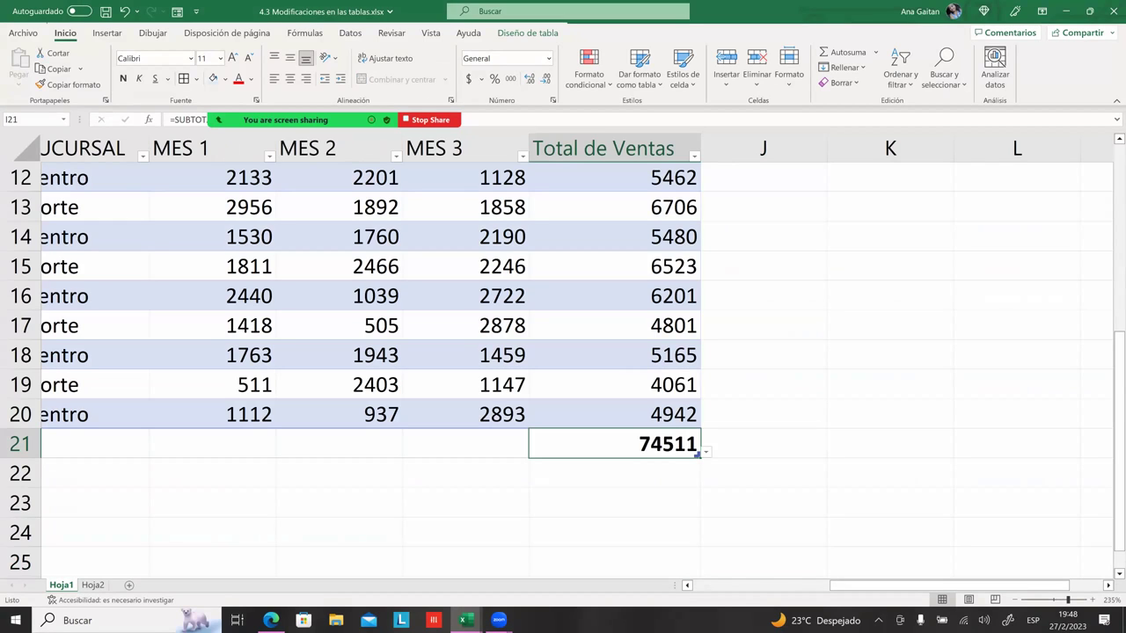
{"action": "key", "text": "alt+Down"}
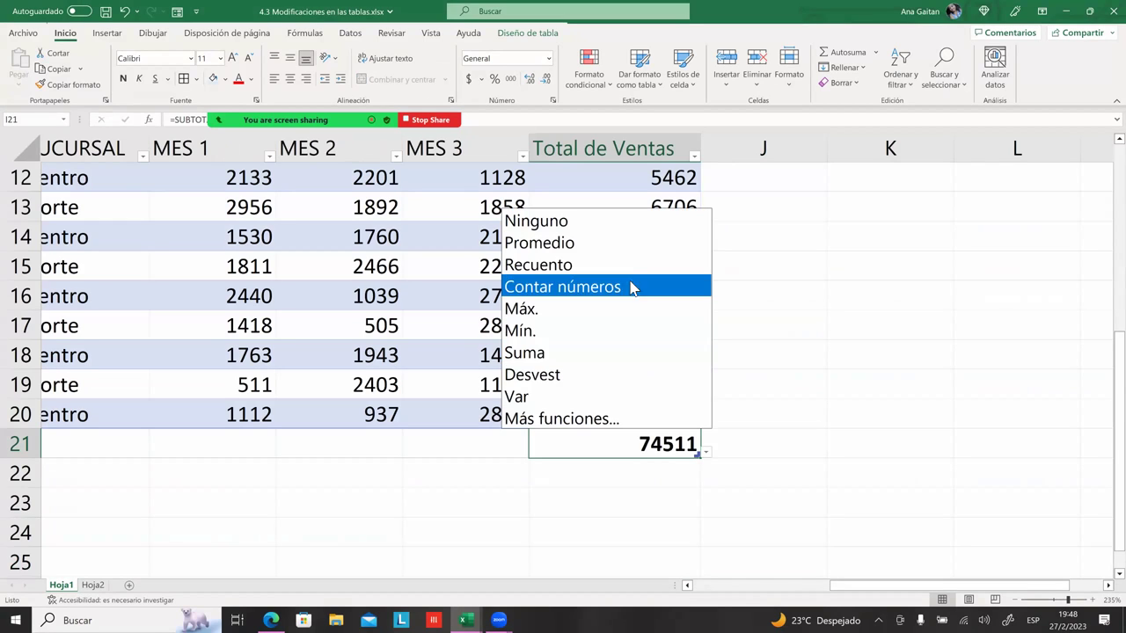
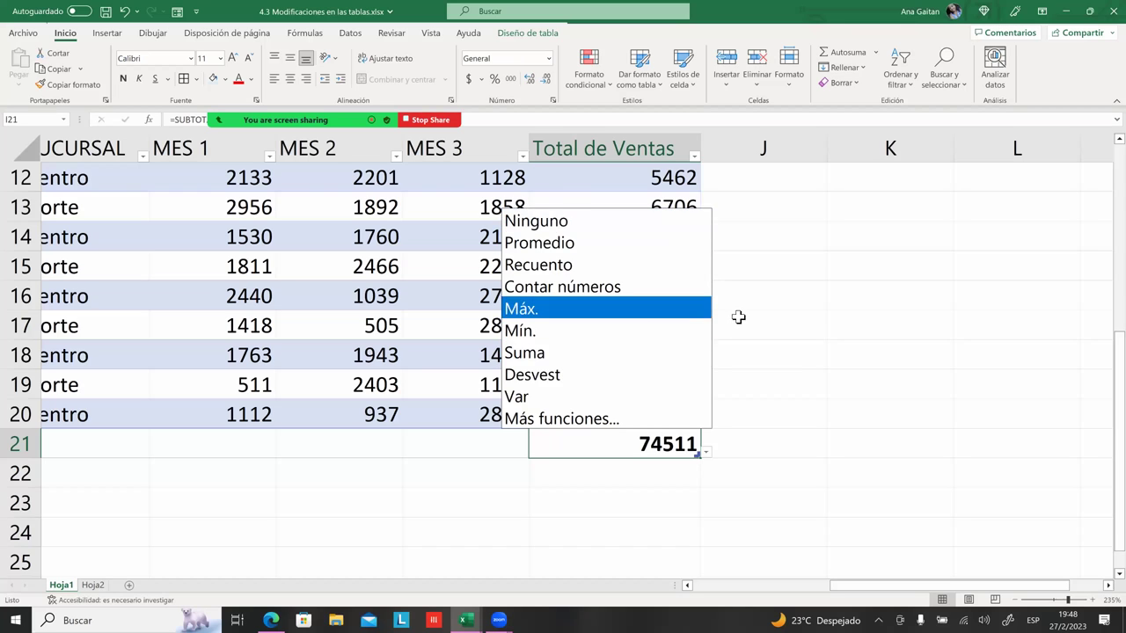
- Keep the Total de Ventas total as a sum of 74511
{"action": "key", "text": "Escape"}
{"action": "left_click", "coordinate": [763, 443]}
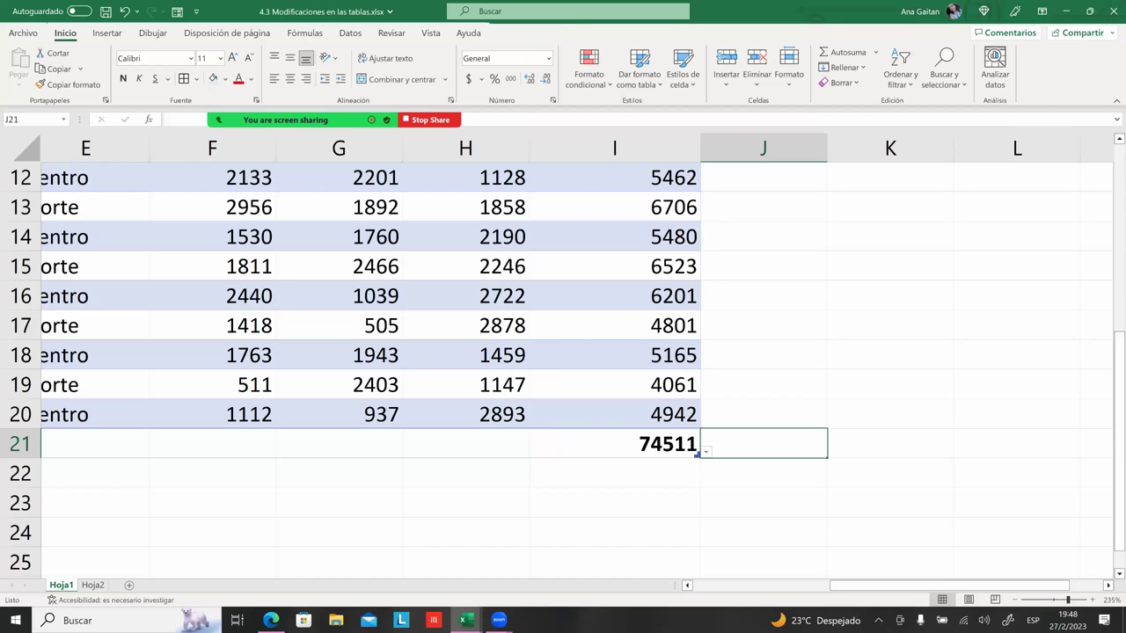
{"action": "left_click", "coordinate": [677, 444]}
{"action": "left_click", "coordinate": [706, 451]}
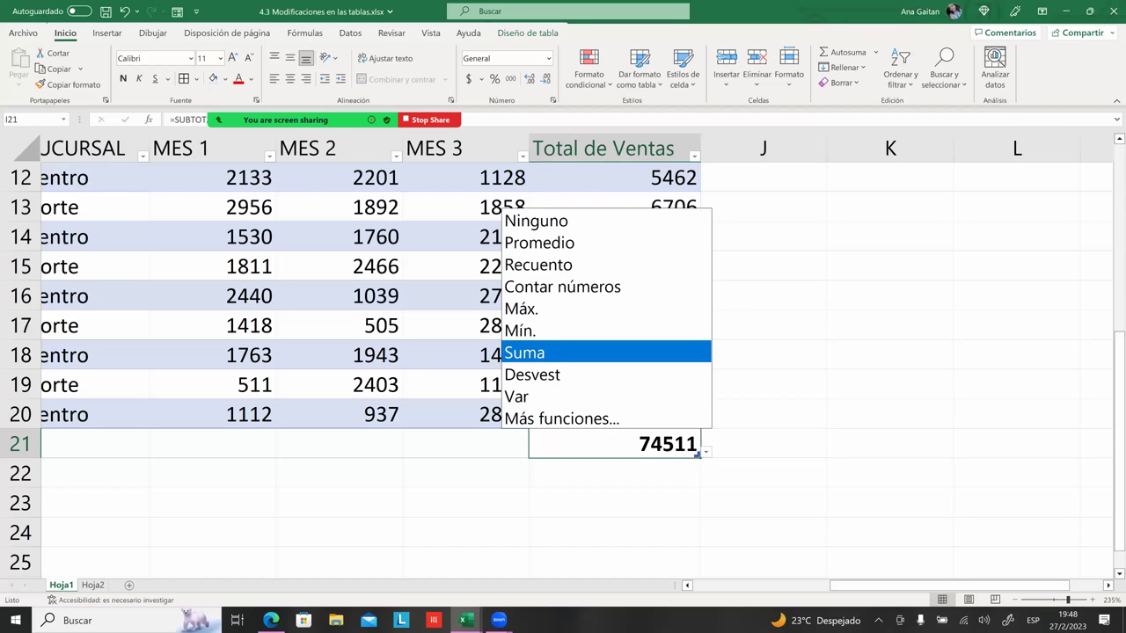
{"action": "left_click", "coordinate": [532, 353]}
{"action": "left_click", "coordinate": [890, 473]}
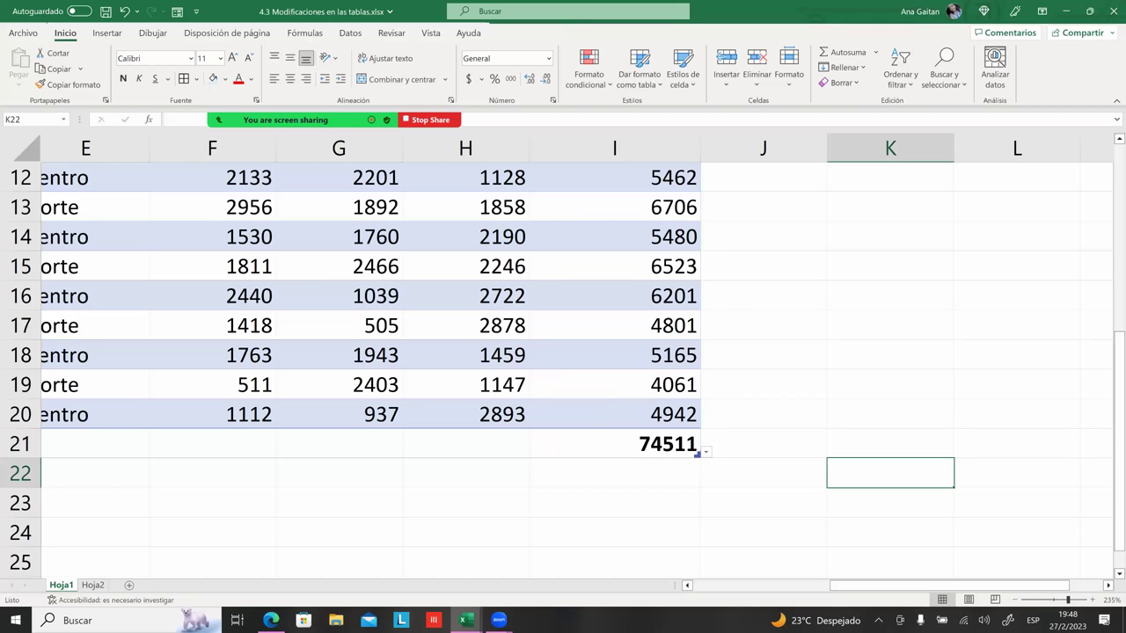
- Set the MES 3 total to the maximum, 2893
{"action": "left_click", "coordinate": [465, 444]}
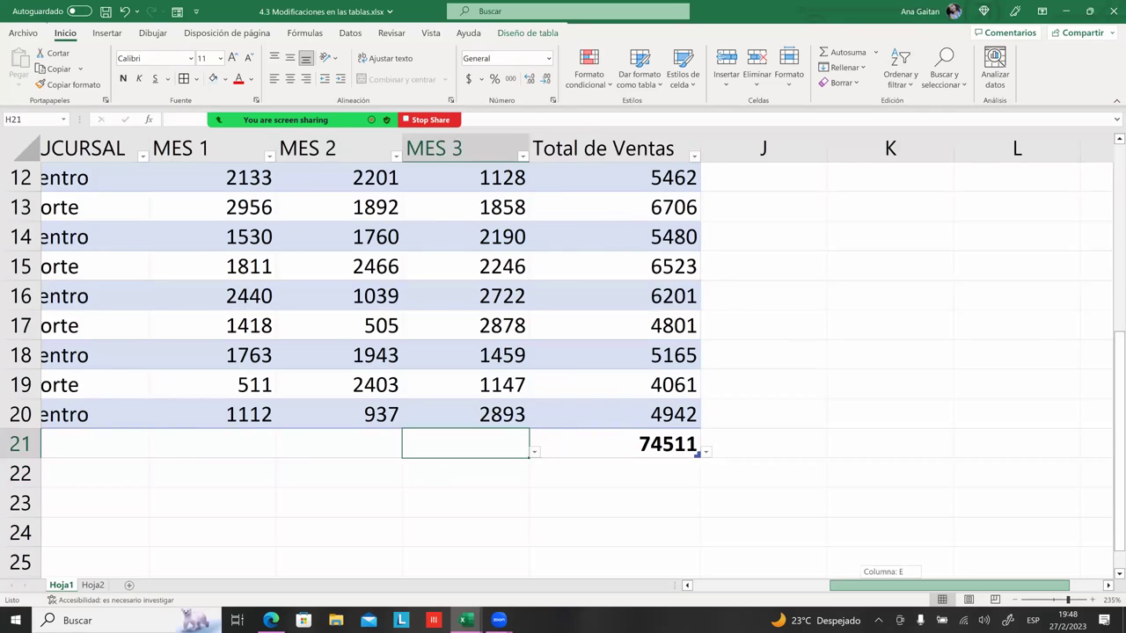
{"action": "left_click_drag", "start_coordinate": [958, 585], "coordinate": [862, 585]}
{"action": "scroll", "coordinate": [563, 352], "scroll_direction": "up", "scroll_amount": 3}
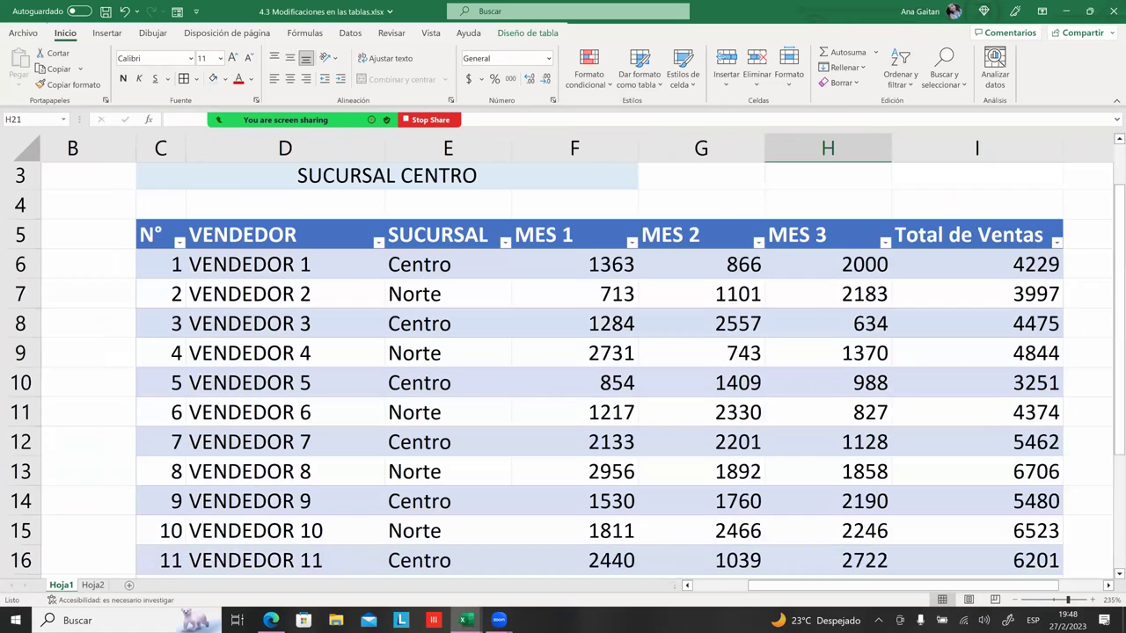
{"action": "scroll", "coordinate": [562, 352], "scroll_direction": "up", "scroll_amount": 1}
{"action": "scroll", "coordinate": [563, 351], "scroll_direction": "down", "scroll_amount": 2}
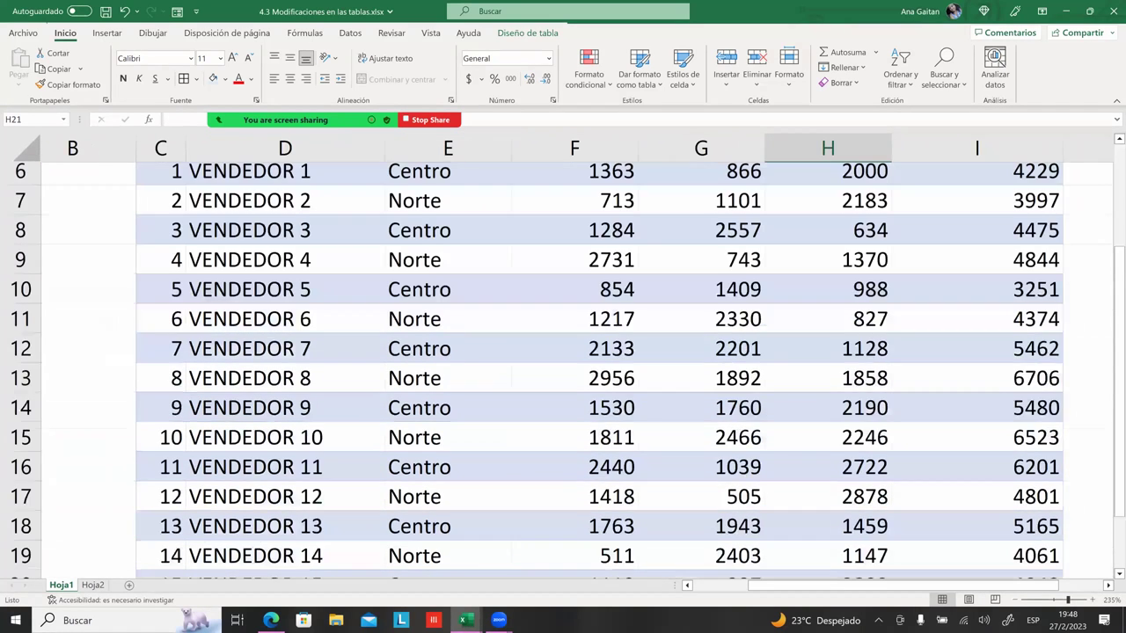
{"action": "scroll", "coordinate": [563, 351], "scroll_direction": "down", "scroll_amount": 1}
{"action": "scroll", "coordinate": [563, 352], "scroll_direction": "down", "scroll_amount": 1}
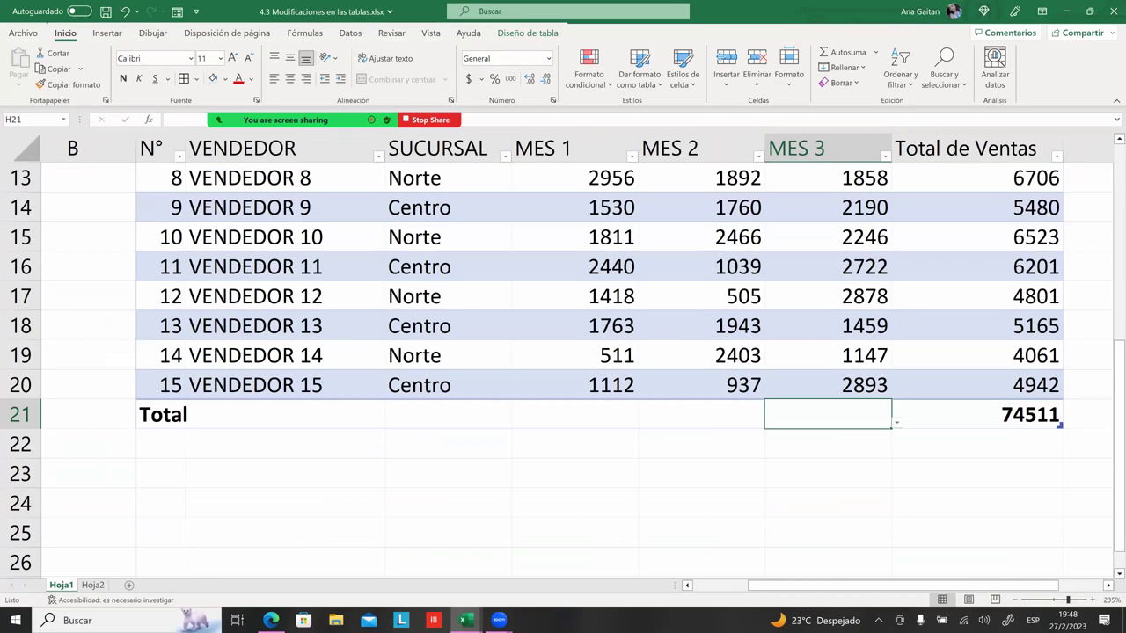
{"action": "key", "text": "alt+Down"}
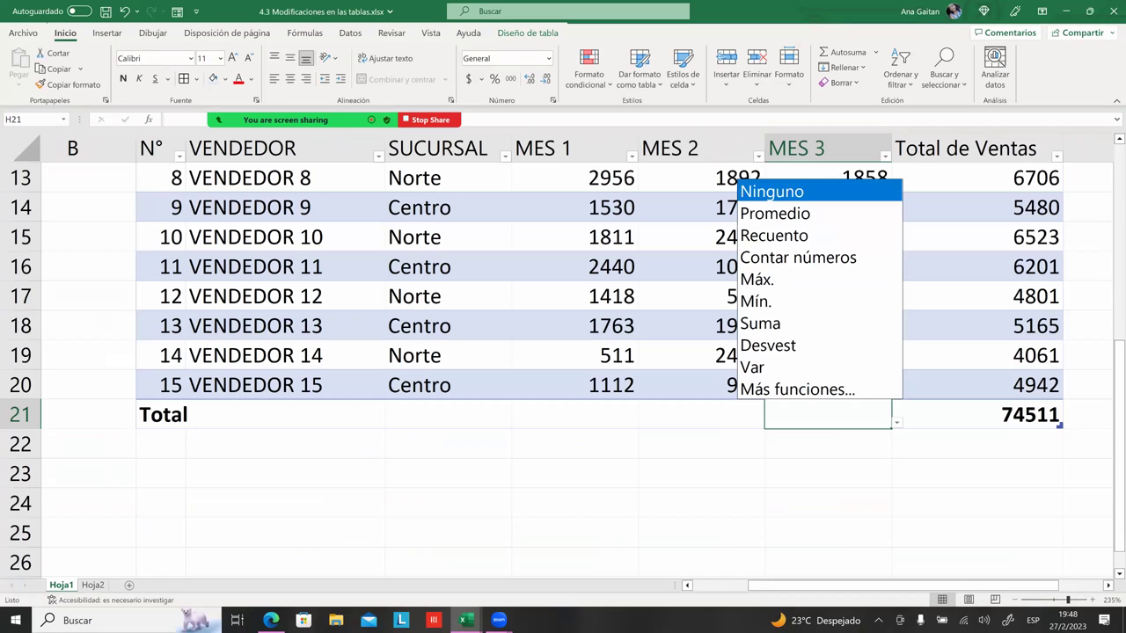
{"action": "key", "text": "Up"}
{"action": "key", "text": "Up"}
{"action": "key", "text": "Up"}
{"action": "key", "text": "Up"}
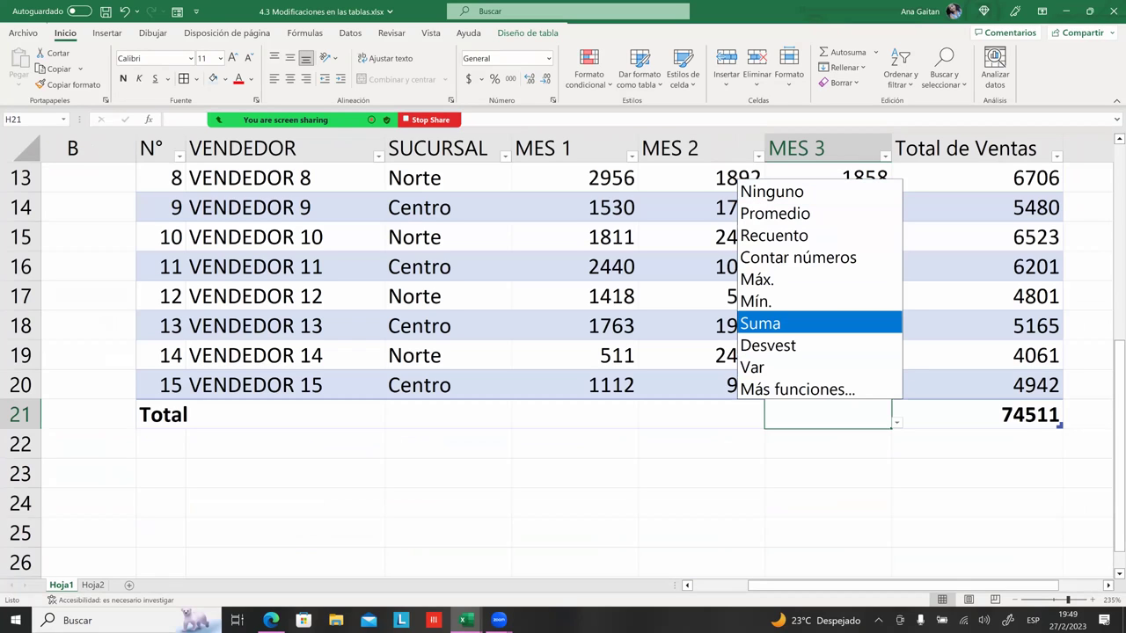
{"action": "key", "text": "Up"}
{"action": "key", "text": "Up"}
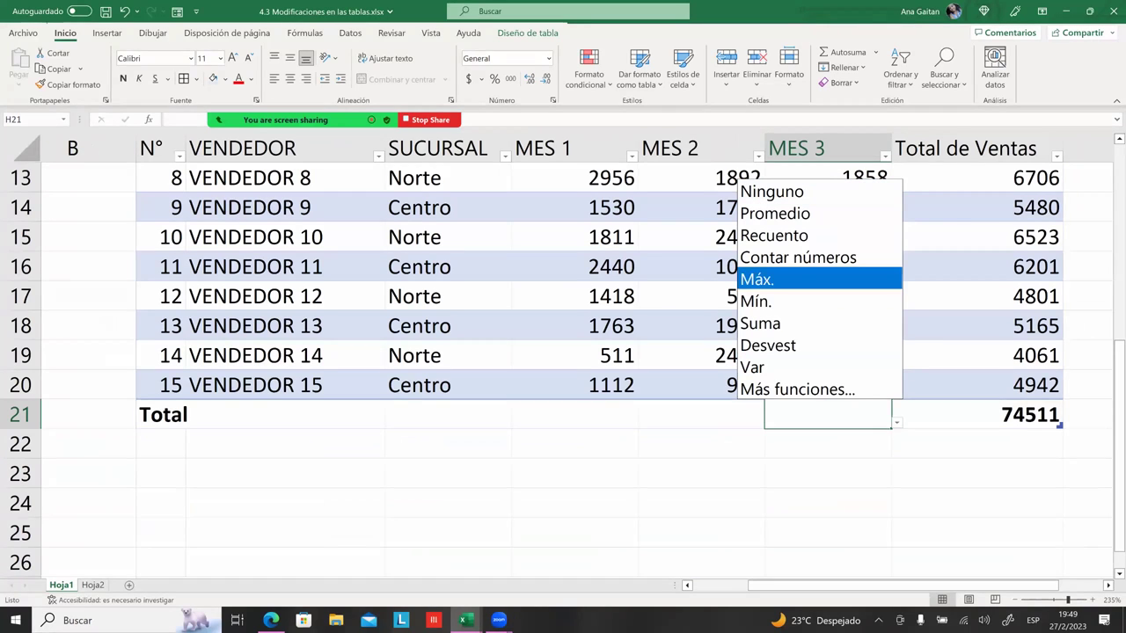
{"action": "key", "text": "Escape"}
{"action": "key", "text": "Down"}
{"action": "key", "text": "Down"}
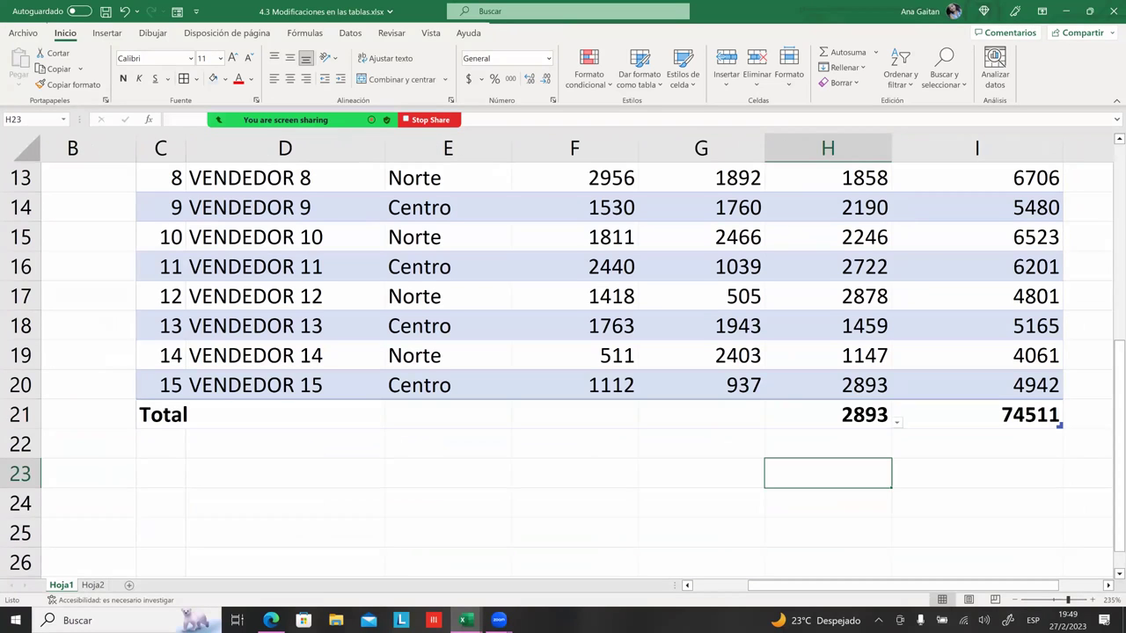
{"action": "key", "text": "Up"}
{"action": "key", "text": "Up"}
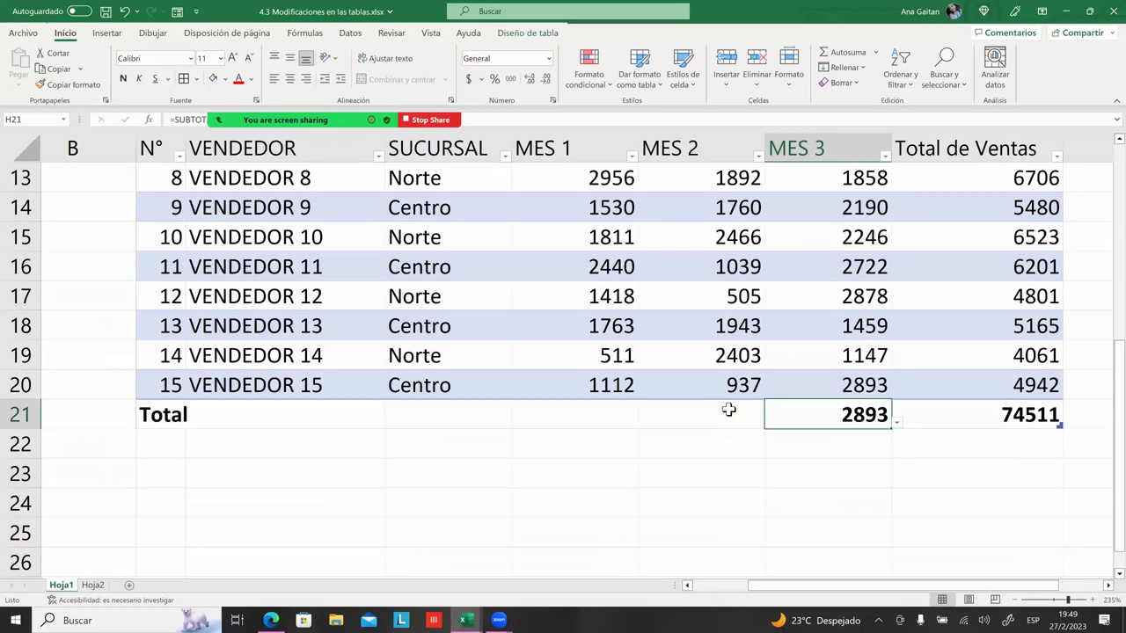
- Set the MES 2 total to the minimum, 505
{"action": "left_click", "coordinate": [729, 408]}
{"action": "left_click", "coordinate": [711, 145]}
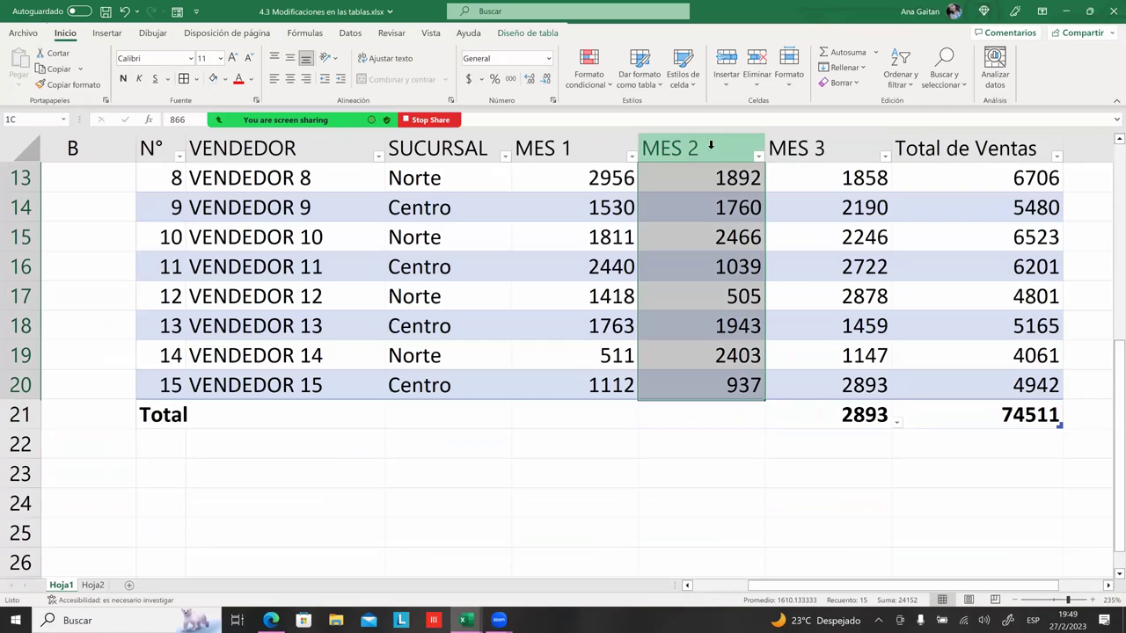
{"action": "left_click", "coordinate": [713, 411]}
{"action": "key", "text": "alt+Down"}
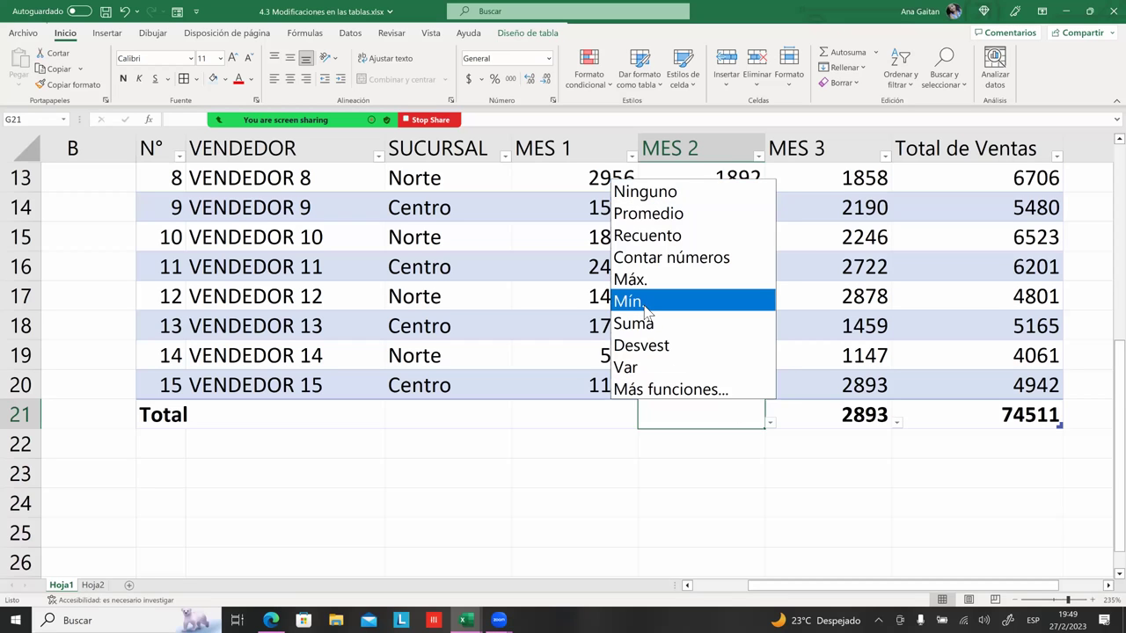
{"action": "key", "text": "Escape"}
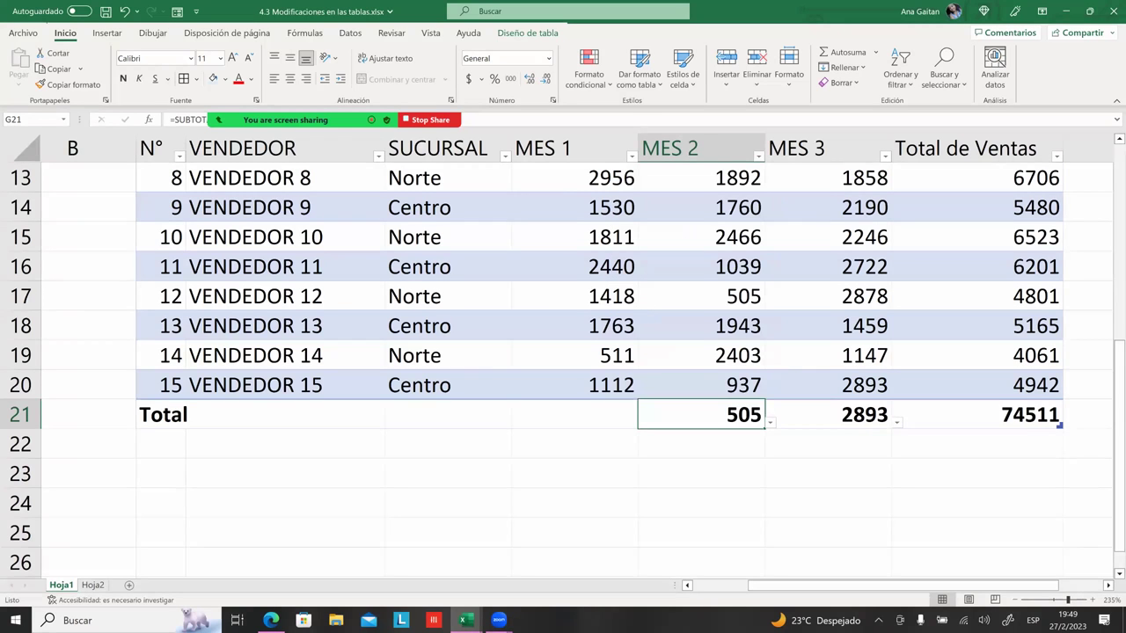
{"action": "key", "text": "Down"}
{"action": "key", "text": "Down"}
{"action": "scroll", "coordinate": [626, 387], "scroll_direction": "up", "scroll_amount": 3}
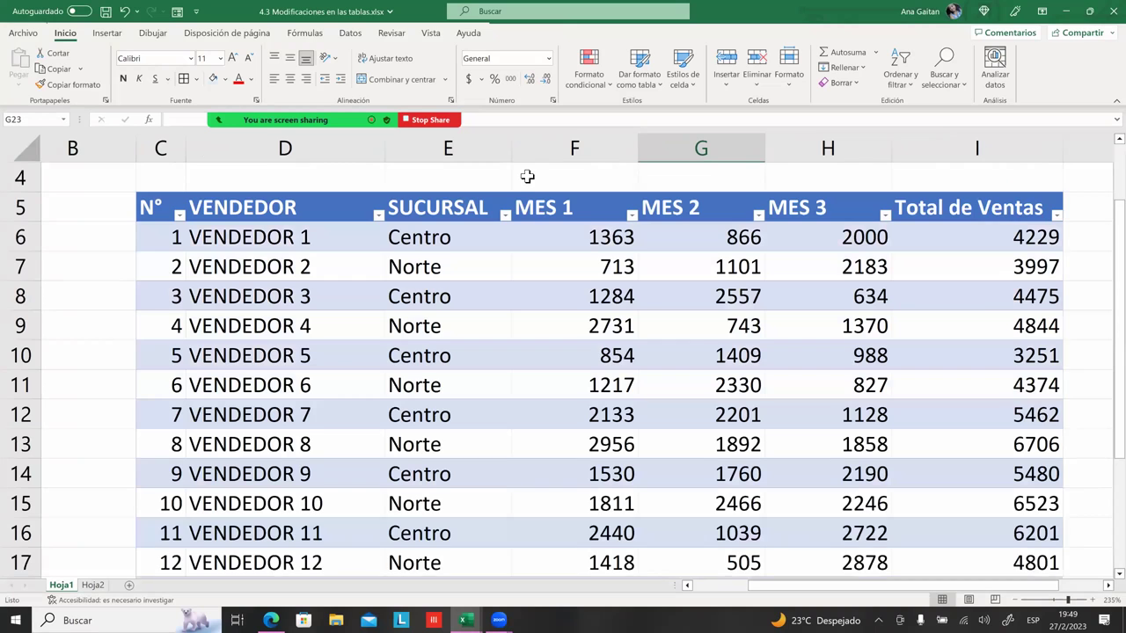
{"action": "scroll", "coordinate": [554, 261], "scroll_direction": "down", "scroll_amount": 1}
{"action": "scroll", "coordinate": [554, 261], "scroll_direction": "down", "scroll_amount": 2}
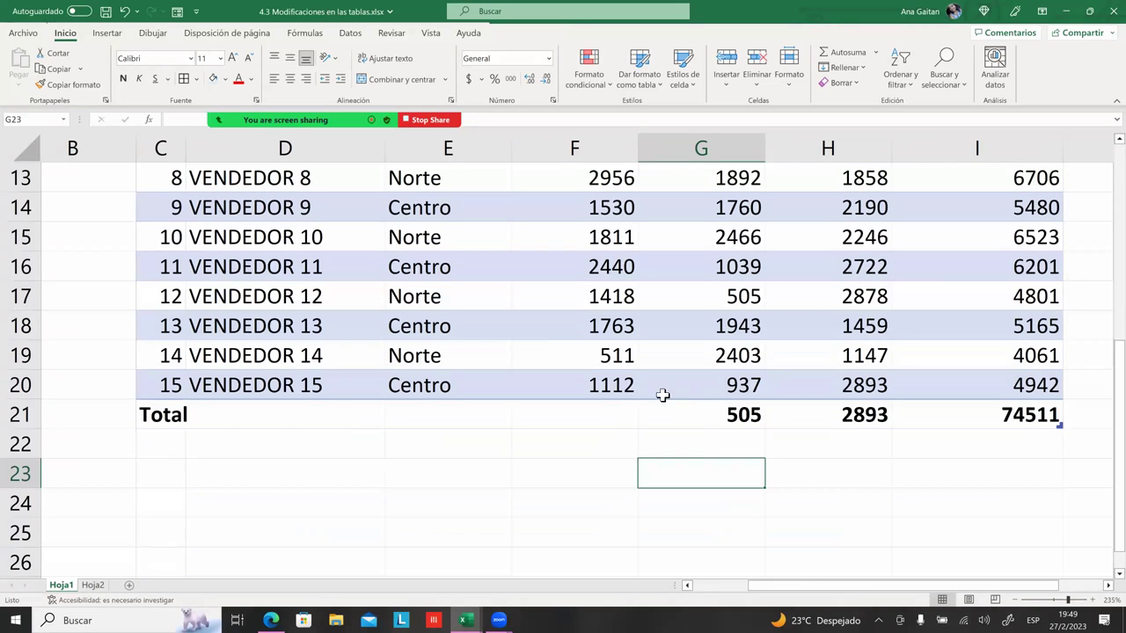
- Set the MES 1 total to the average, 1589.66667
{"action": "left_click", "coordinate": [606, 406]}
{"action": "left_click", "coordinate": [643, 420]}
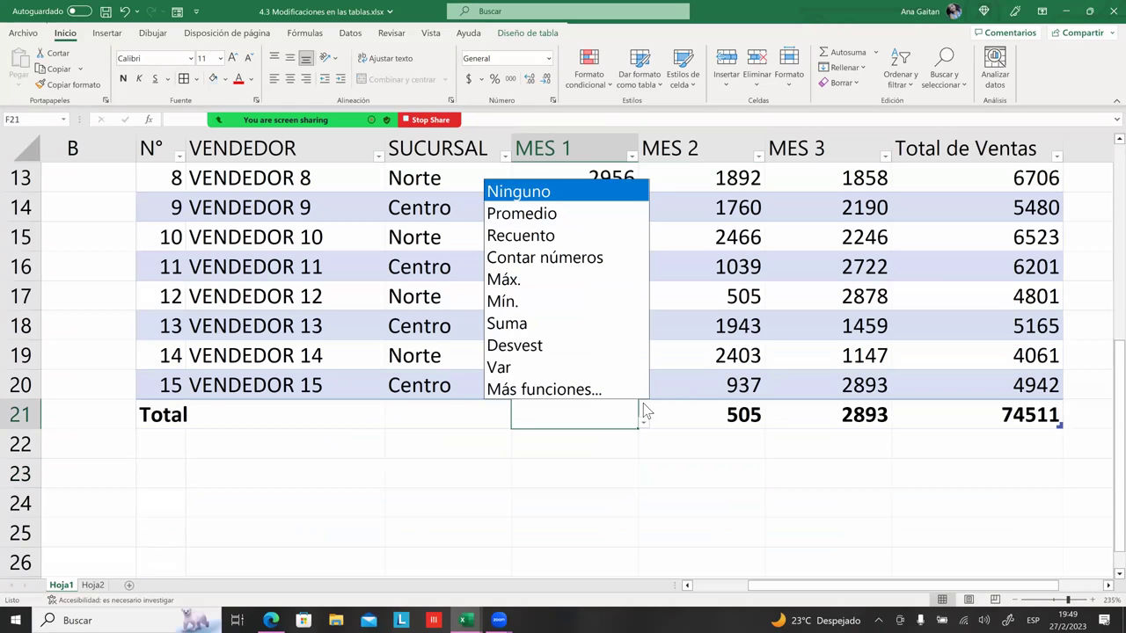
{"action": "left_click", "coordinate": [492, 215]}
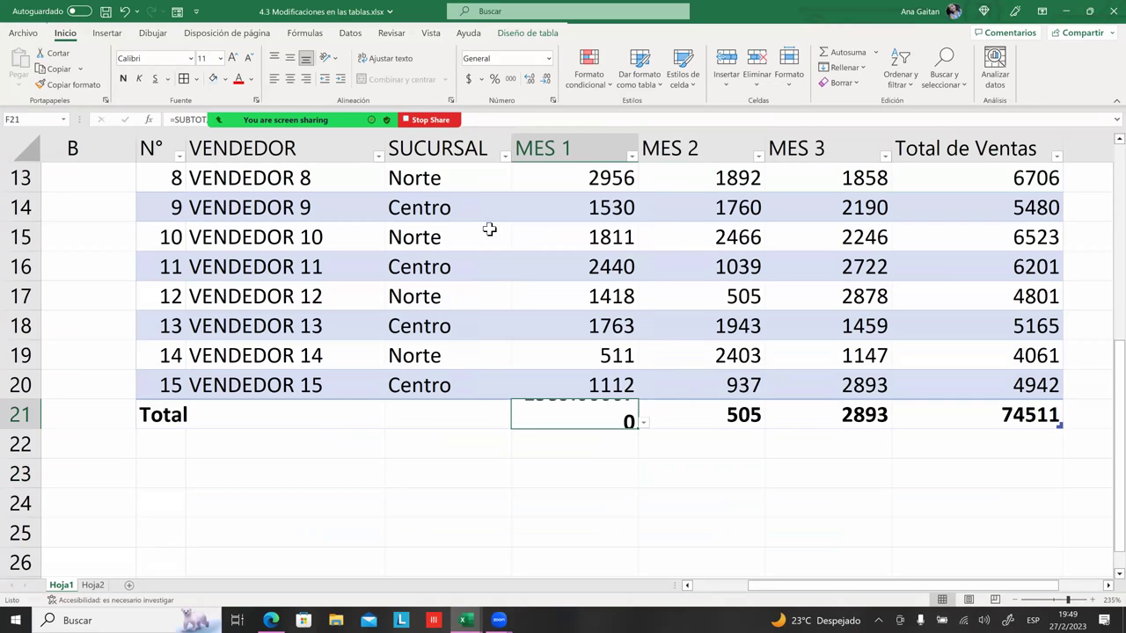
{"action": "left_click", "coordinate": [571, 473]}
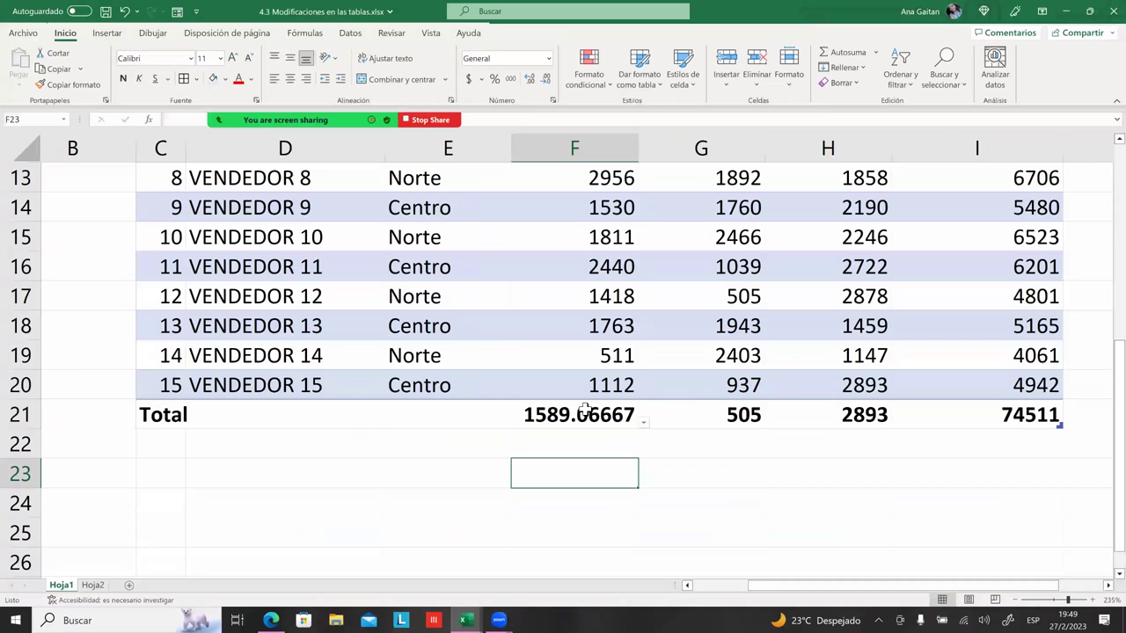
{"action": "scroll", "coordinate": [598, 410], "scroll_direction": "up", "scroll_amount": 2}
{"action": "scroll", "coordinate": [598, 409], "scroll_direction": "up", "scroll_amount": 2}
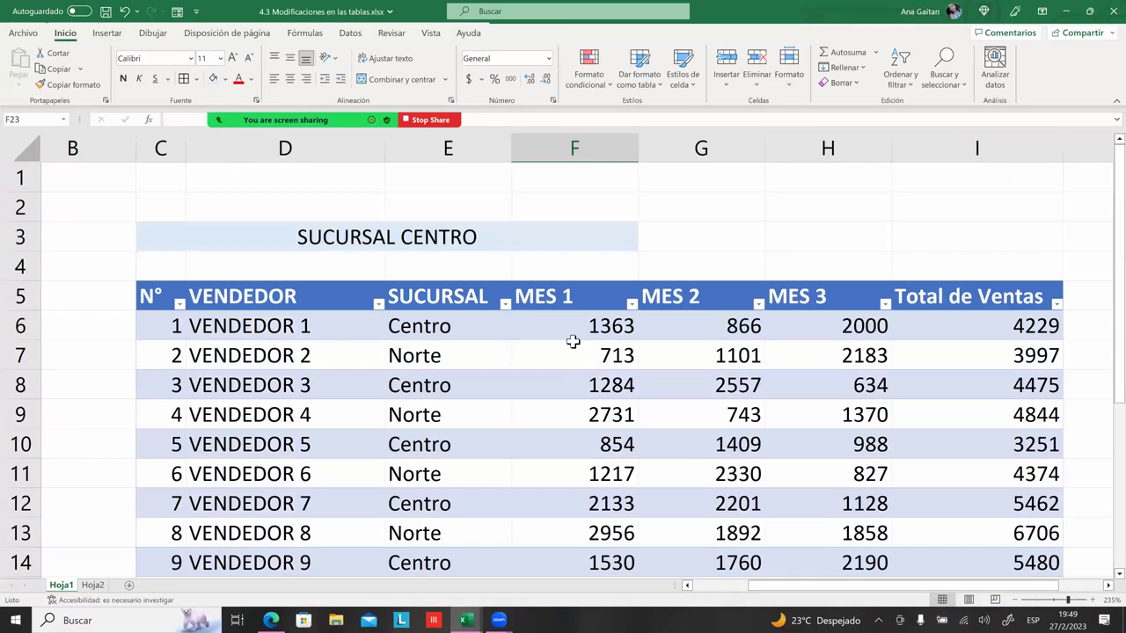
{"action": "mouse_move", "coordinate": [572, 325]}
{"action": "left_mouse_down"}
{"action": "mouse_move", "coordinate": [976, 563]}
{"action": "mouse_move", "coordinate": [1059, 576]}
{"action": "left_mouse_up"}
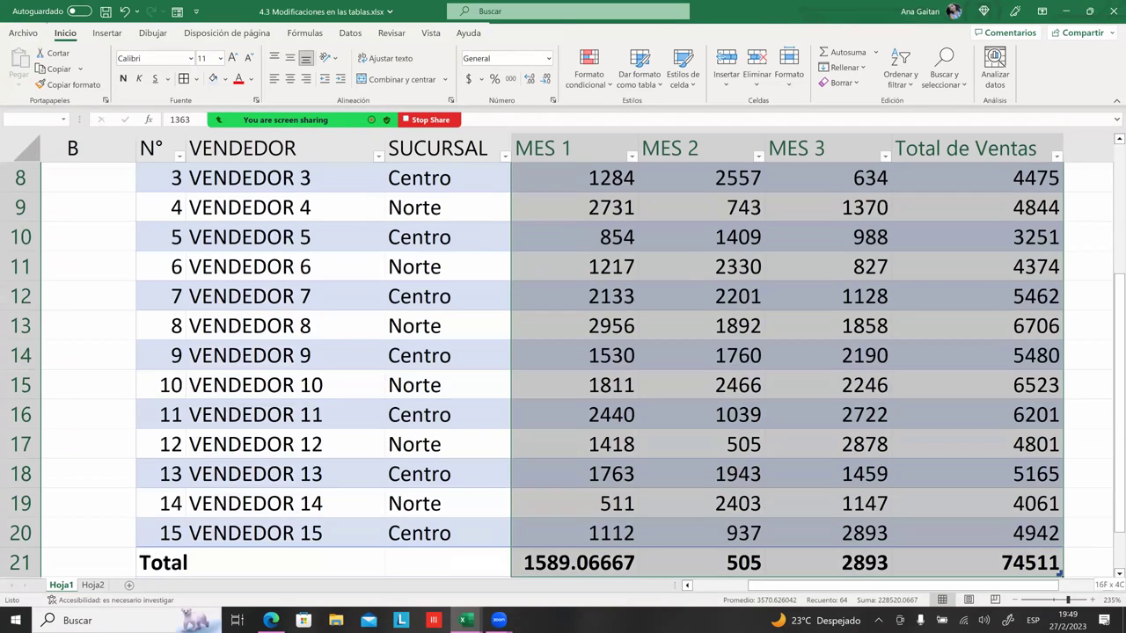
{"action": "left_click", "coordinate": [468, 78]}
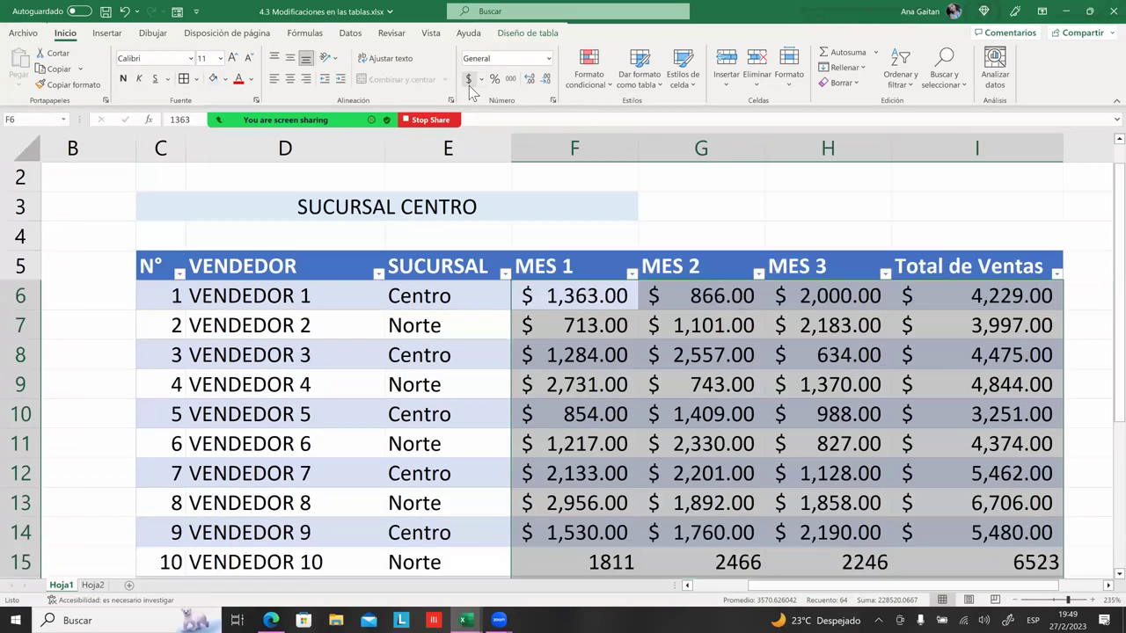
{"action": "left_click", "coordinate": [629, 407]}
{"action": "scroll", "coordinate": [630, 407], "scroll_direction": "down", "scroll_amount": 3}
{"action": "scroll", "coordinate": [598, 352], "scroll_direction": "down", "scroll_amount": 1}
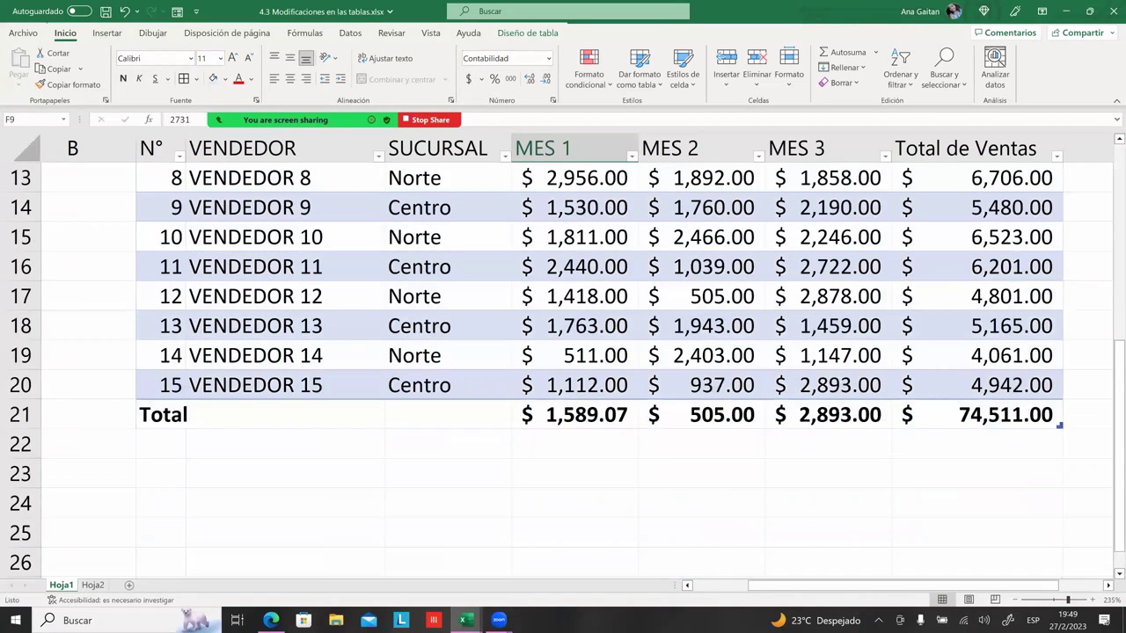
{"action": "left_click", "coordinate": [701, 502]}
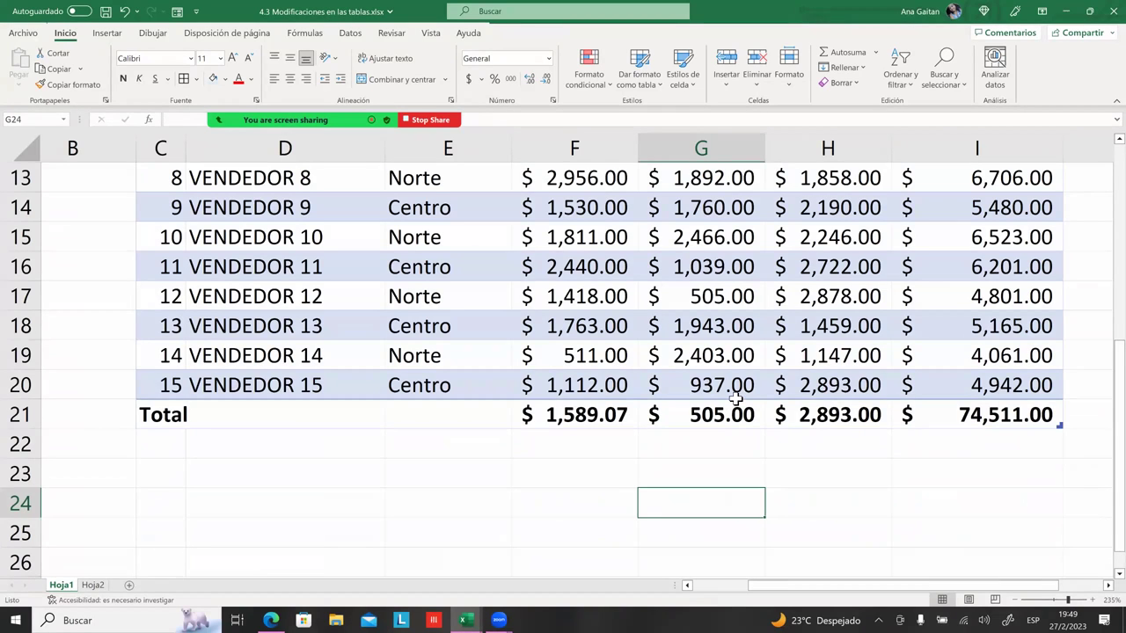
{"action": "scroll", "coordinate": [735, 399], "scroll_direction": "up", "scroll_amount": 1}
{"action": "scroll", "coordinate": [735, 398], "scroll_direction": "up", "scroll_amount": 1}
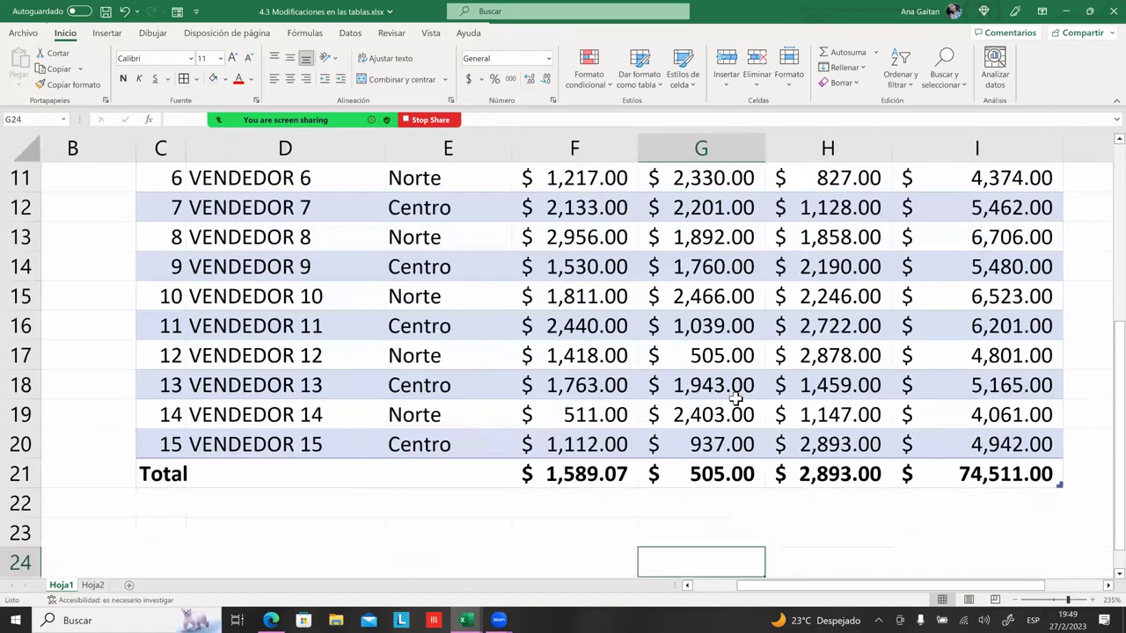
{"action": "scroll", "coordinate": [735, 399], "scroll_direction": "down", "scroll_amount": 1, "text": "ctrl"}
{"action": "scroll", "coordinate": [735, 399], "scroll_direction": "down", "scroll_amount": 1, "text": "ctrl"}
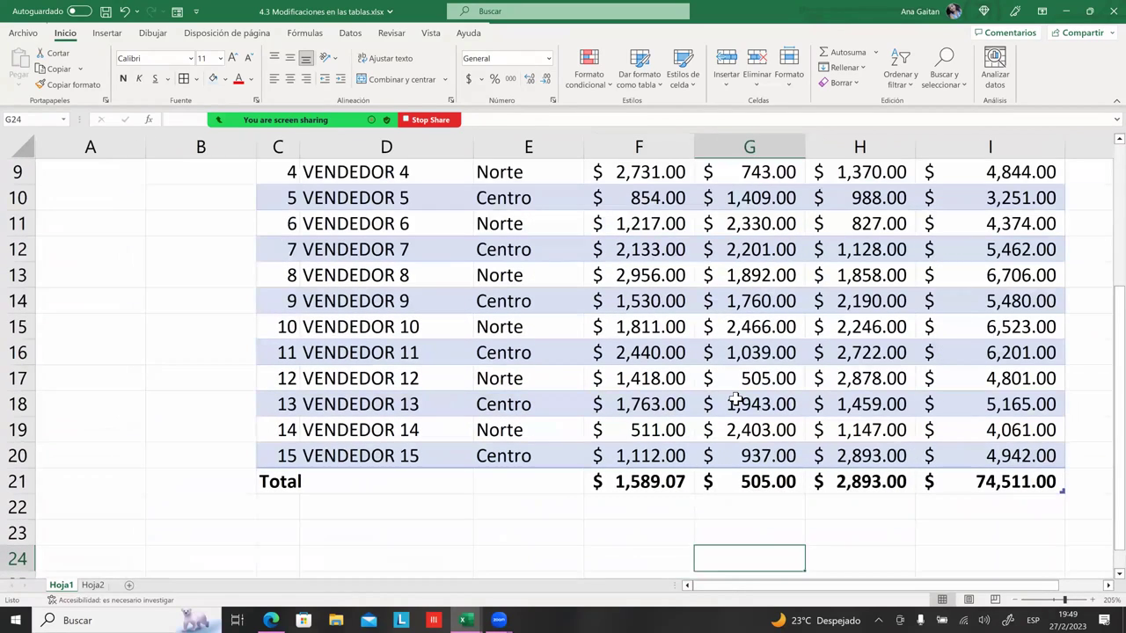
{"action": "scroll", "coordinate": [735, 398], "scroll_direction": "down", "scroll_amount": 2, "text": "ctrl"}
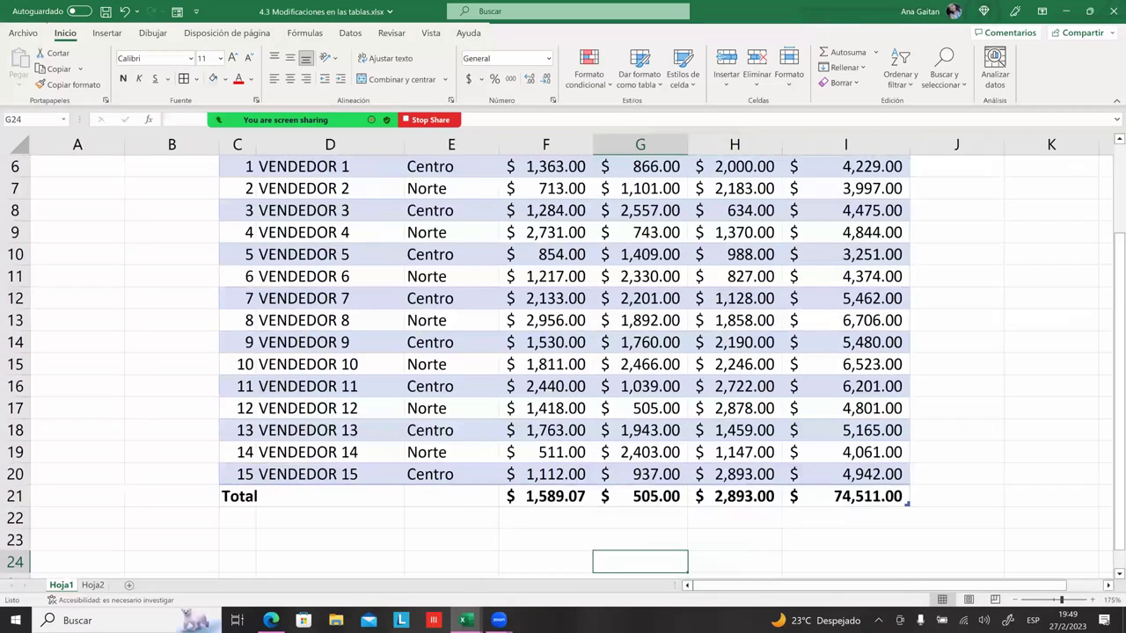
{"action": "left_click", "coordinate": [734, 452]}
{"action": "mouse_move", "coordinate": [1119, 458]}
{"action": "left_mouse_down"}
{"action": "mouse_move", "coordinate": [1118, 415]}
{"action": "mouse_move", "coordinate": [1118, 431]}
{"action": "left_mouse_up"}
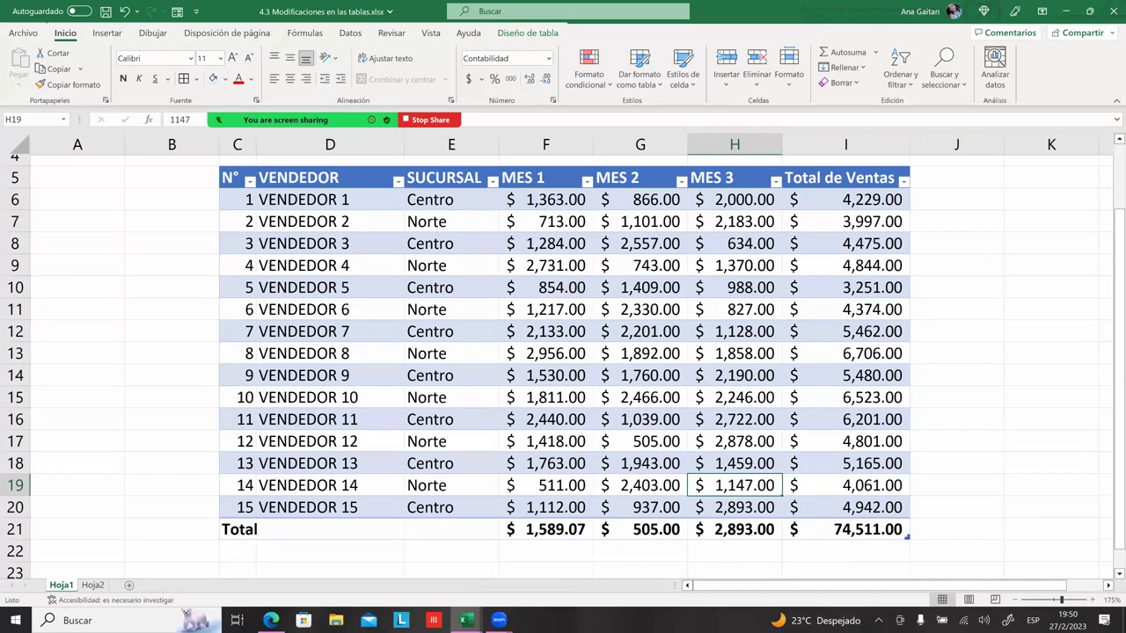
- Show the Table Design options and review the MES 3 total's functions without changing them
{"action": "left_click", "coordinate": [735, 529]}
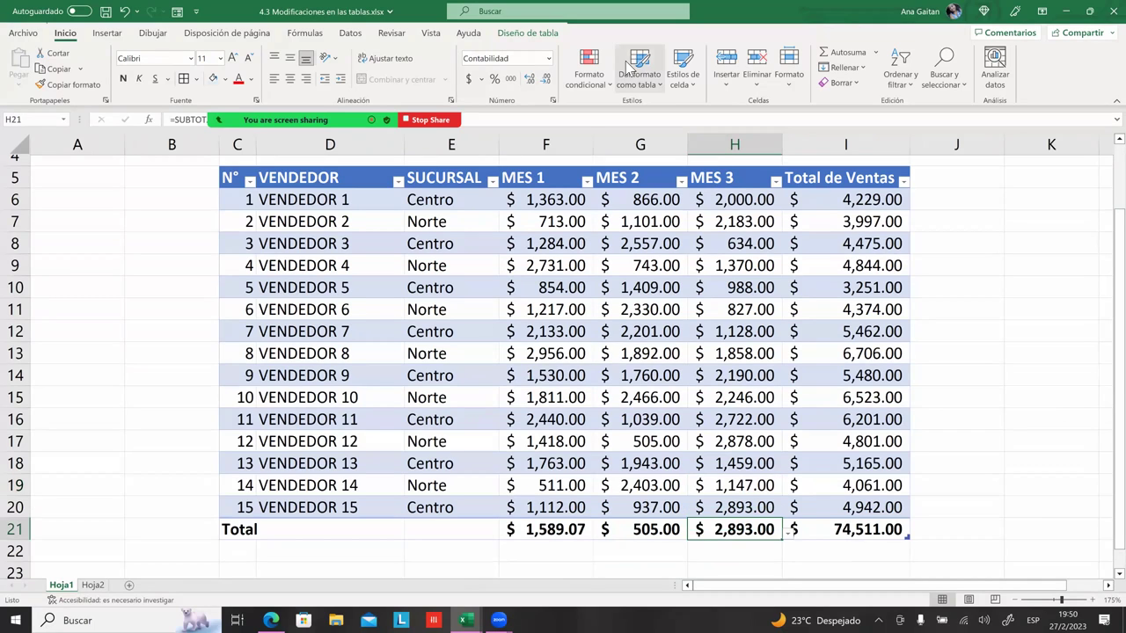
{"action": "left_click", "coordinate": [527, 32]}
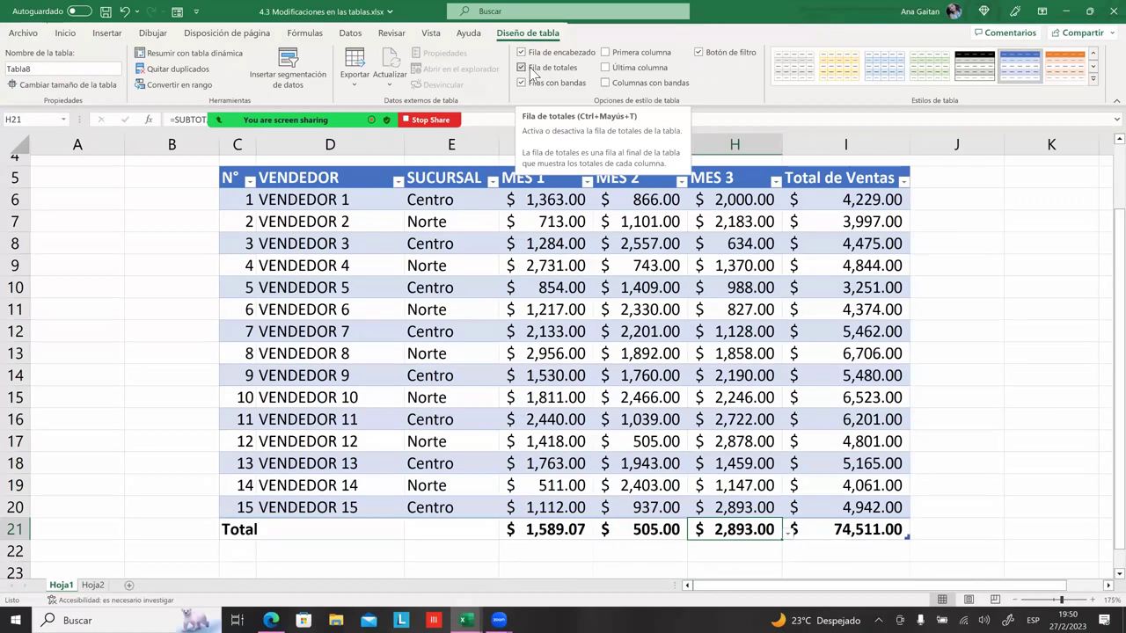
{"action": "left_click", "coordinate": [545, 528]}
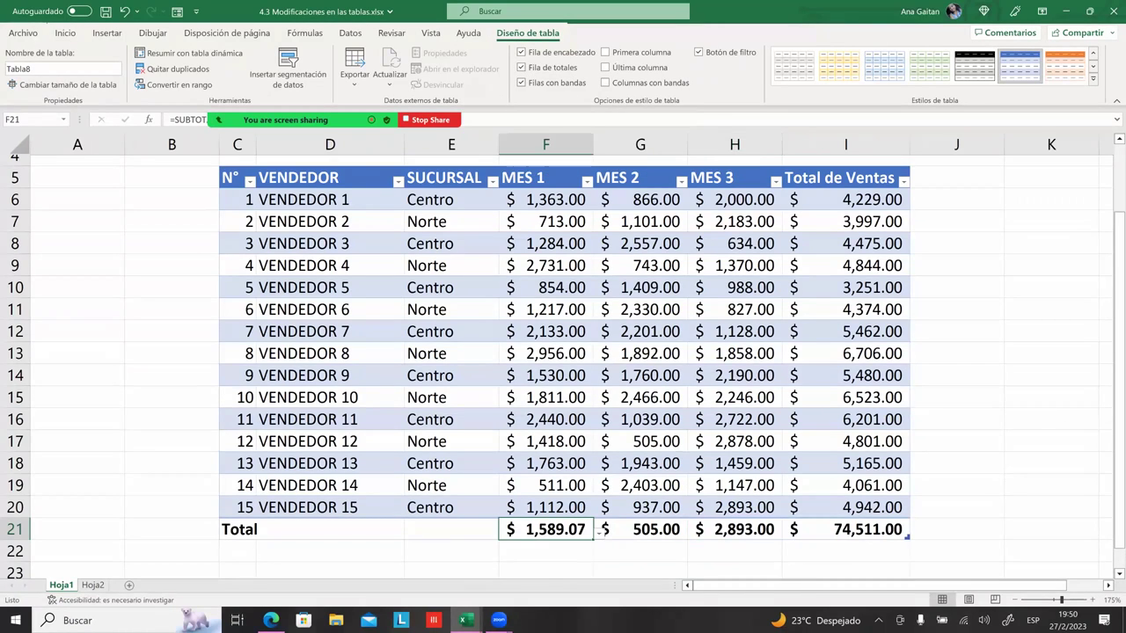
{"action": "left_click", "coordinate": [640, 528]}
{"action": "left_click", "coordinate": [695, 531]}
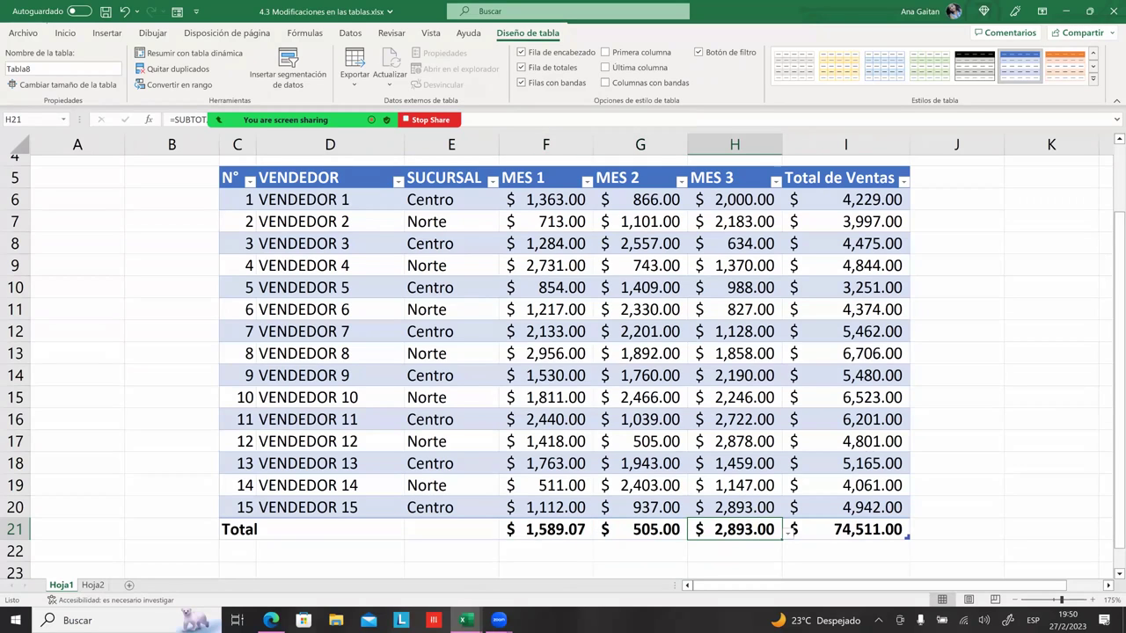
{"action": "left_click", "coordinate": [787, 531]}
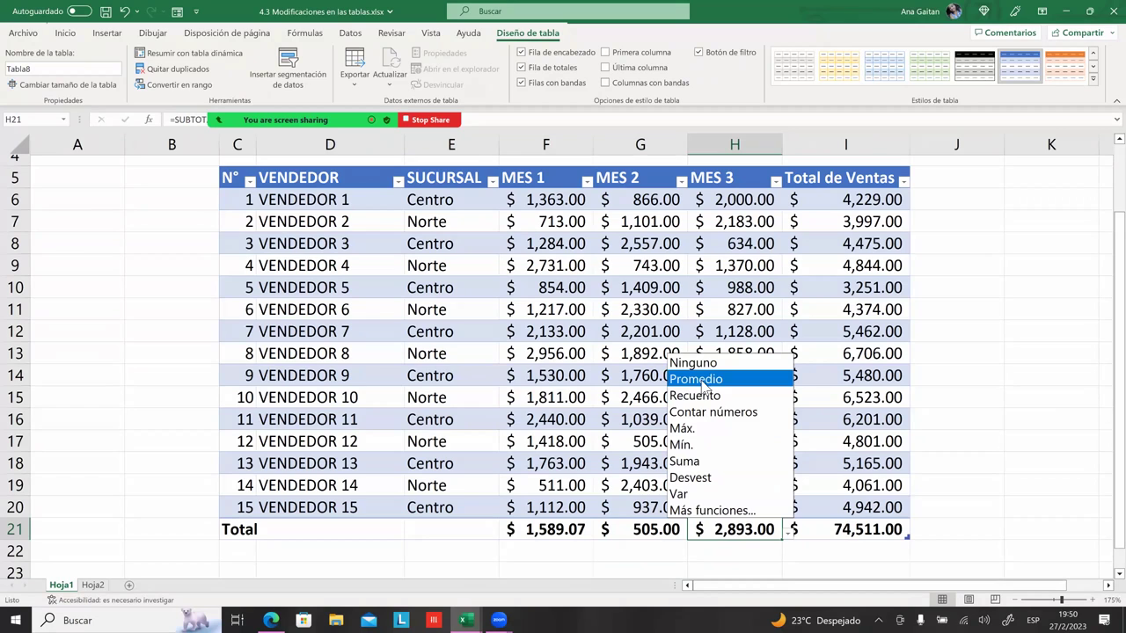
{"action": "left_click", "coordinate": [682, 428]}
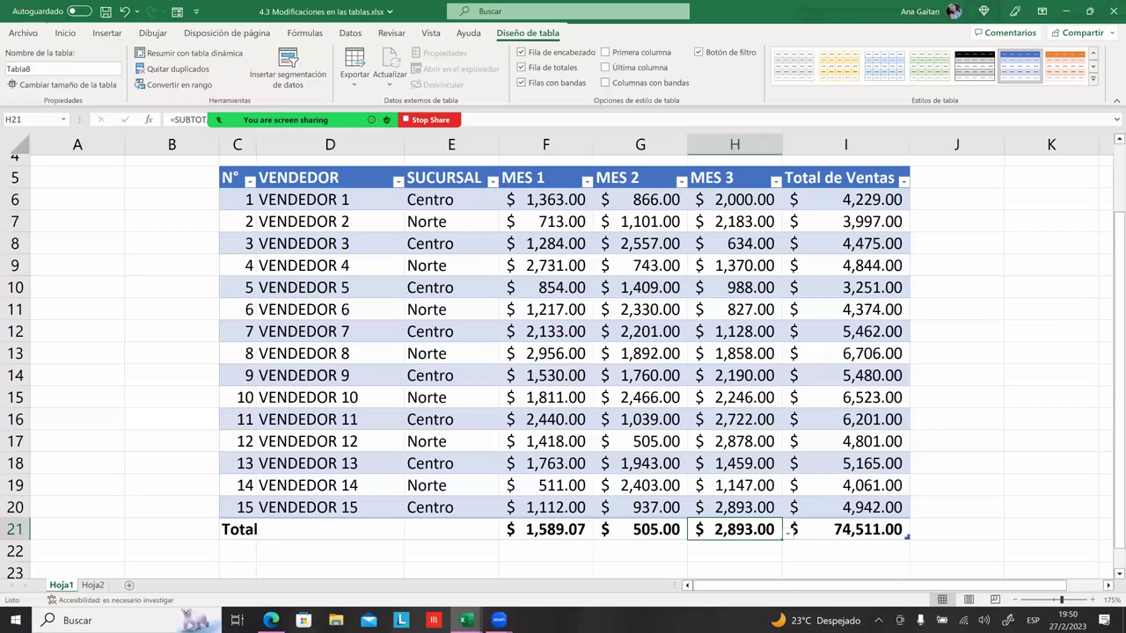
- Change the MES 1 and MES 2 totals to Suma
{"action": "left_click", "coordinate": [546, 528]}
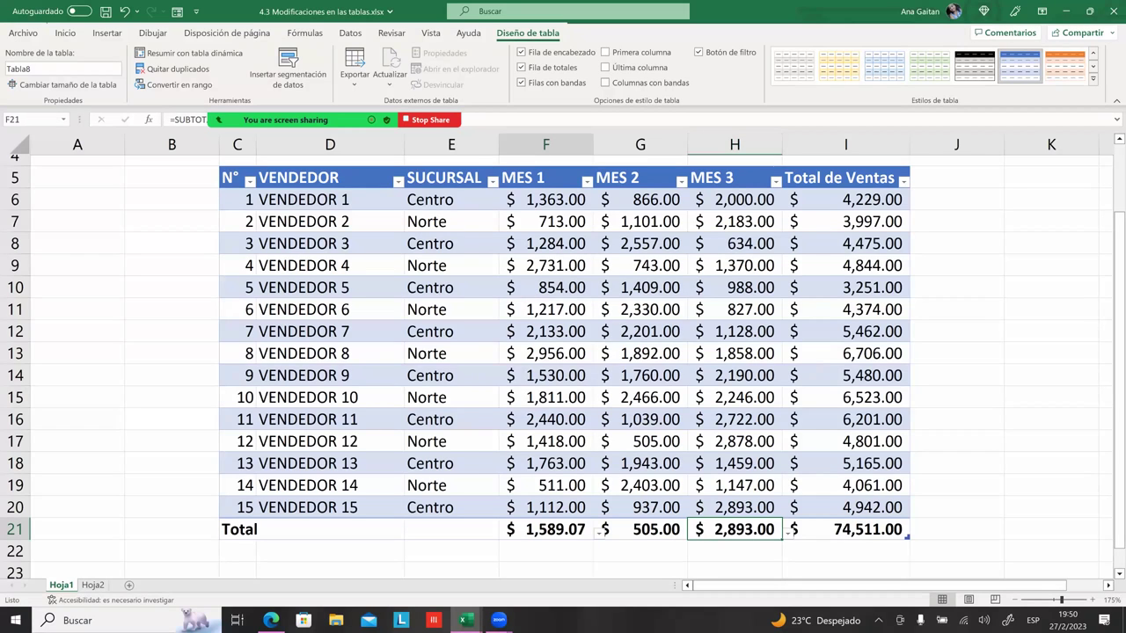
{"action": "left_click", "coordinate": [599, 530]}
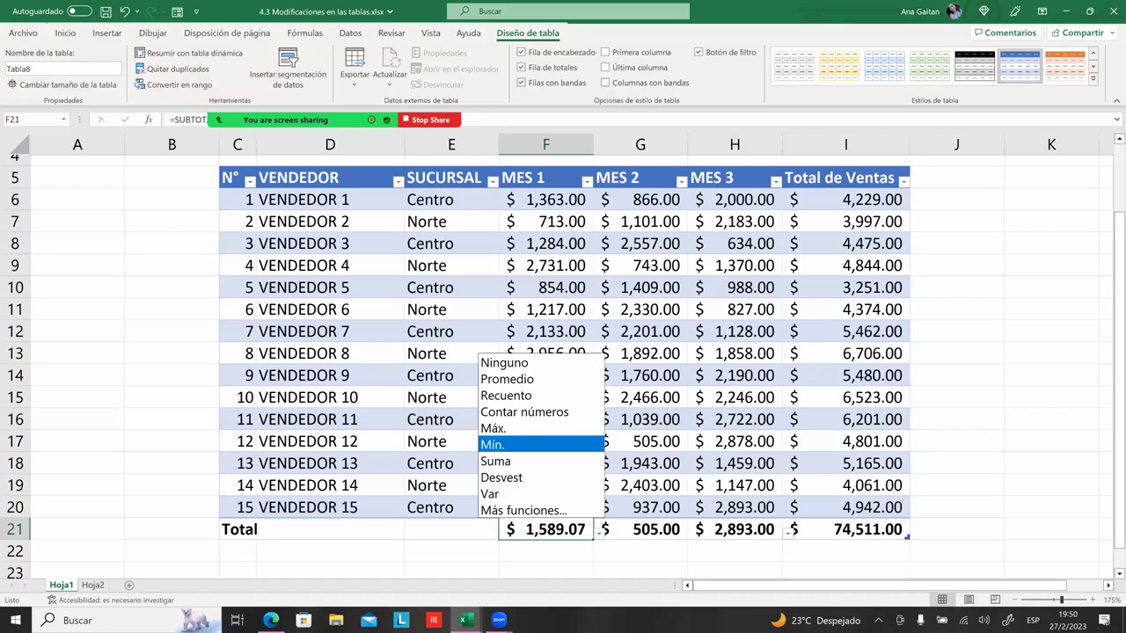
{"action": "key", "text": "Down"}
{"action": "key", "text": "Return"}
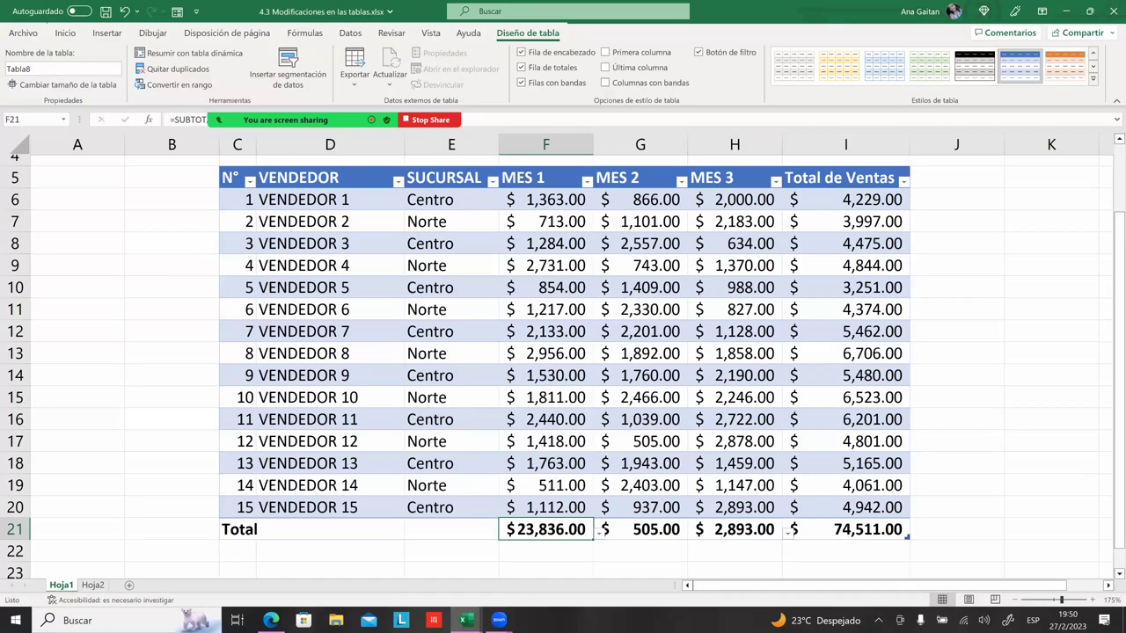
{"action": "left_click", "coordinate": [640, 529]}
{"action": "left_click", "coordinate": [599, 530]}
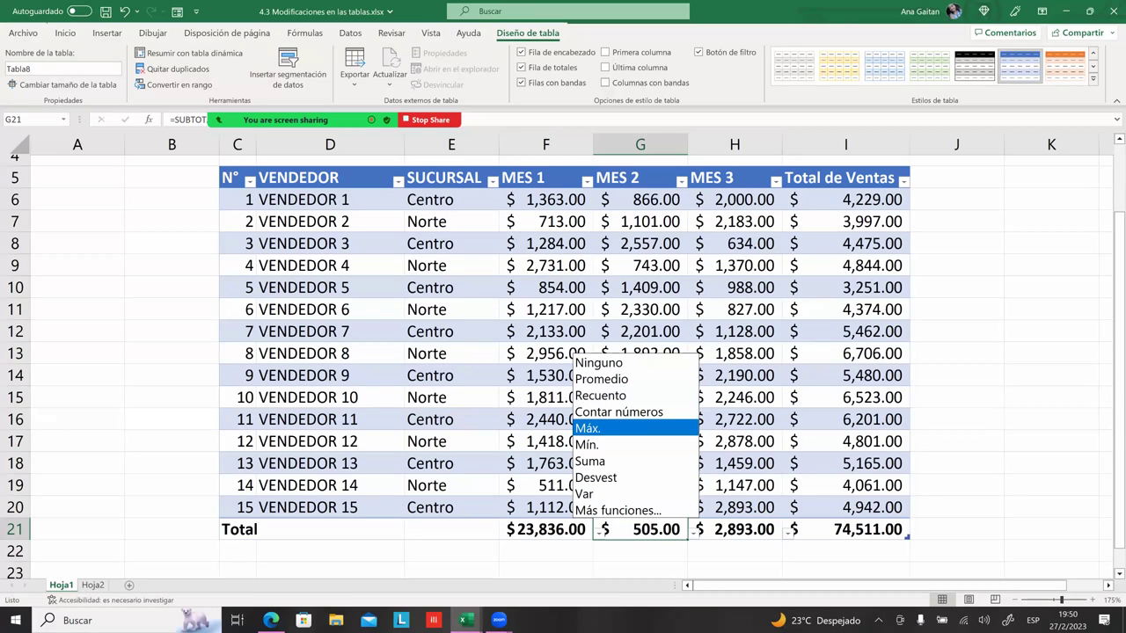
{"action": "key", "text": "Down"}
- Change the MES 3 total to Suma, keeping Total de Ventas as Suma
{"action": "key", "text": "Down"}
{"action": "key", "text": "Return"}
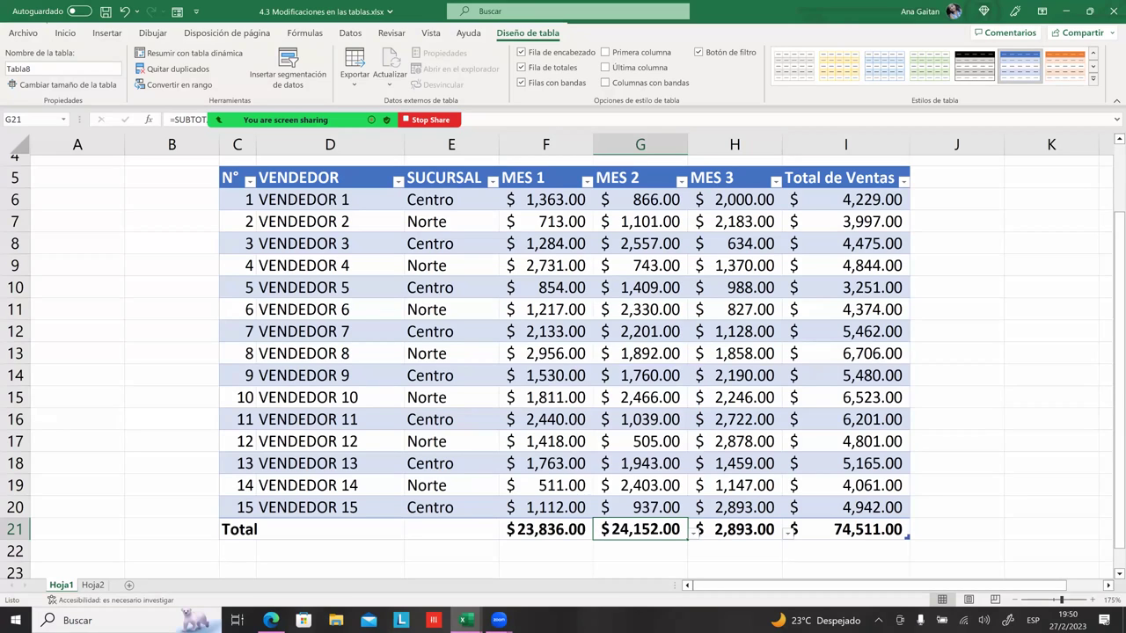
{"action": "left_click", "coordinate": [734, 529]}
{"action": "left_click", "coordinate": [693, 531]}
{"action": "key", "text": "Down"}
{"action": "key", "text": "Down"}
{"action": "key", "text": "Down"}
{"action": "key", "text": "Up"}
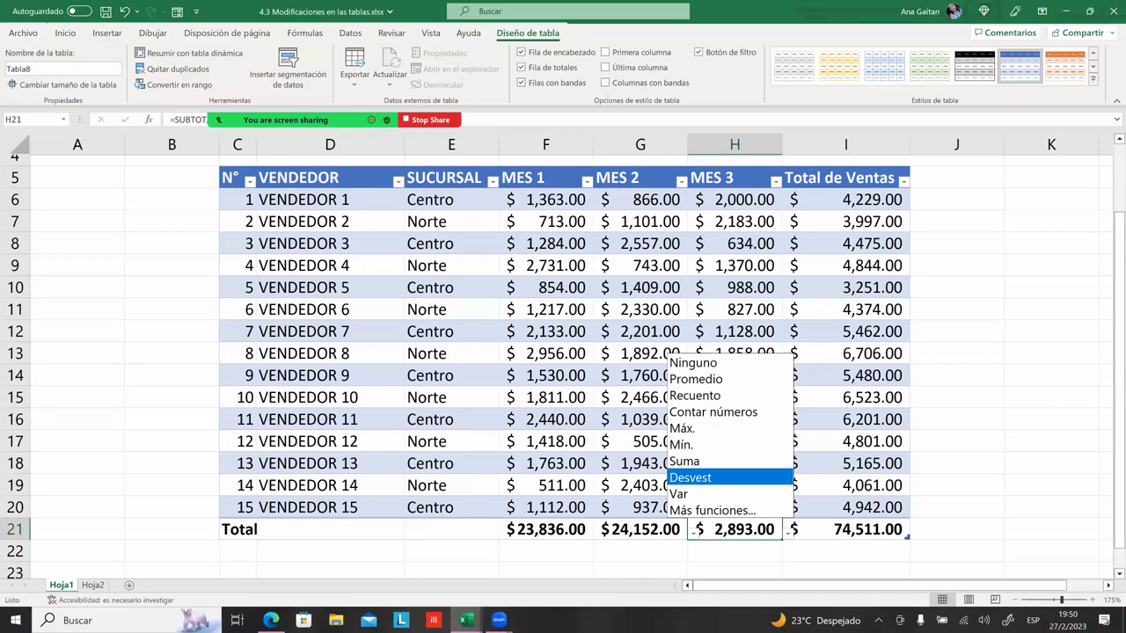
{"action": "key", "text": "Escape"}
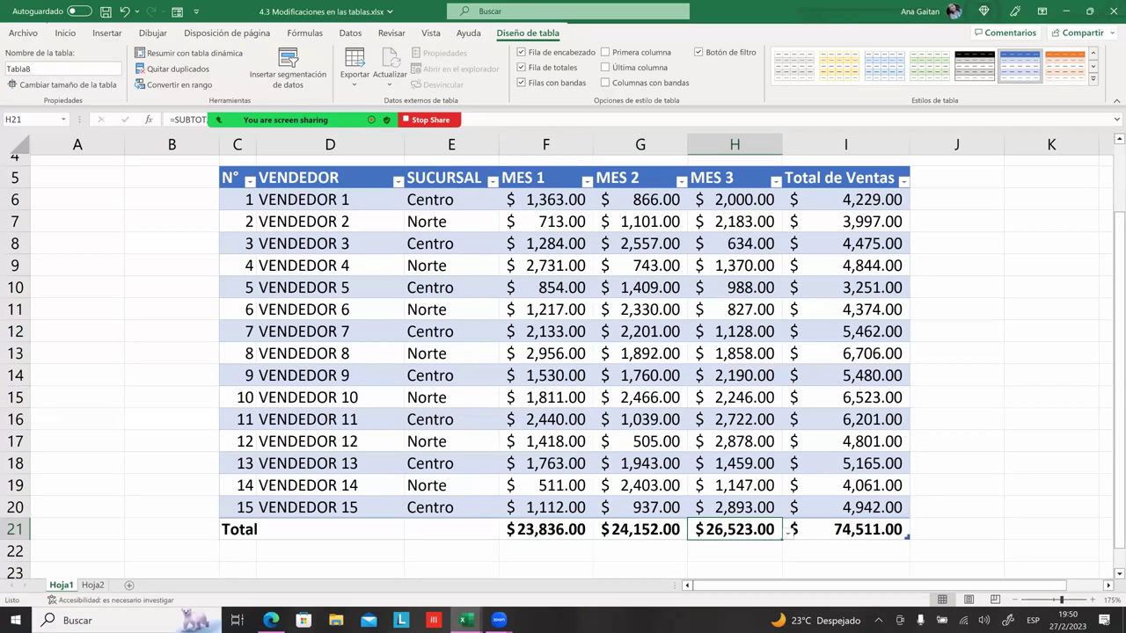
{"action": "key", "text": "alt+Down"}
{"action": "key", "text": "Escape"}
{"action": "key", "text": "Right"}
{"action": "key", "text": "Right"}
{"action": "key", "text": "Left"}
{"action": "key", "text": "alt+Down"}
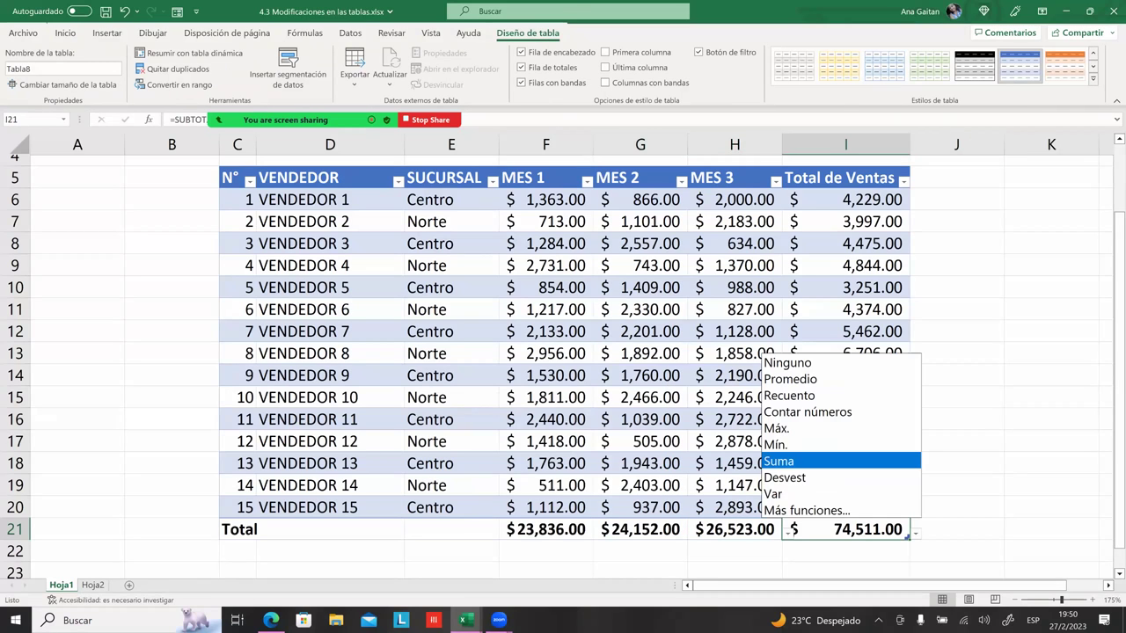
{"action": "key", "text": "Down"}
{"action": "key", "text": "Down"}
{"action": "key", "text": "Down"}
{"action": "key", "text": "Up"}
{"action": "key", "text": "Up"}
{"action": "key", "text": "Up"}
{"action": "key", "text": "Return"}
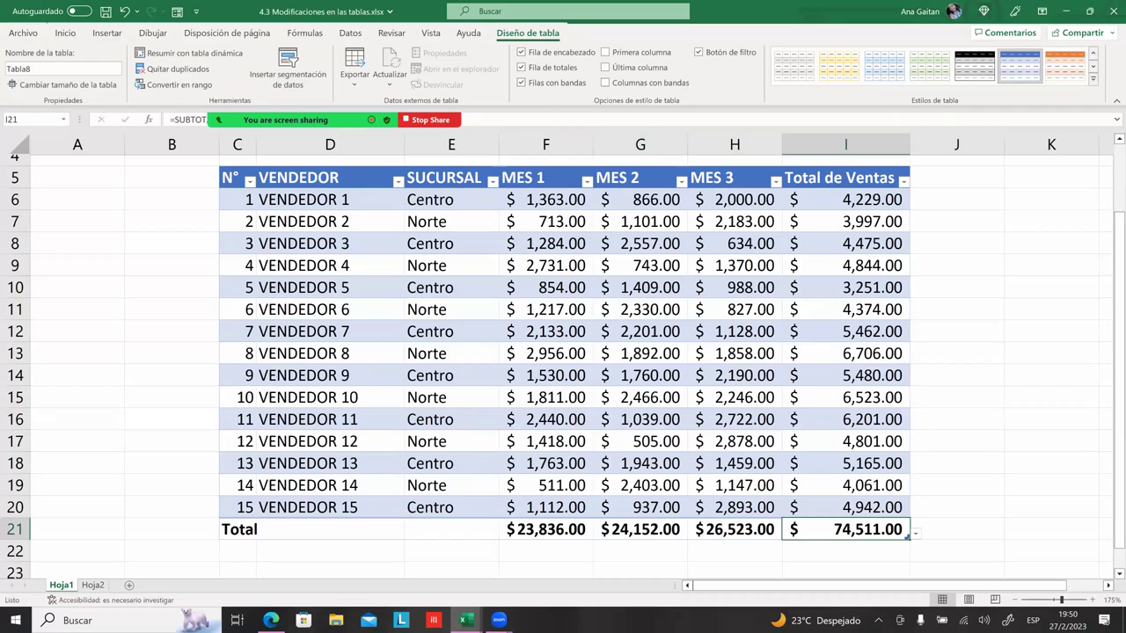
- Inspect the MES 1 total's SUBTOTALES formula without editing it
{"action": "scroll", "coordinate": [563, 352], "scroll_direction": "down", "scroll_amount": 1}
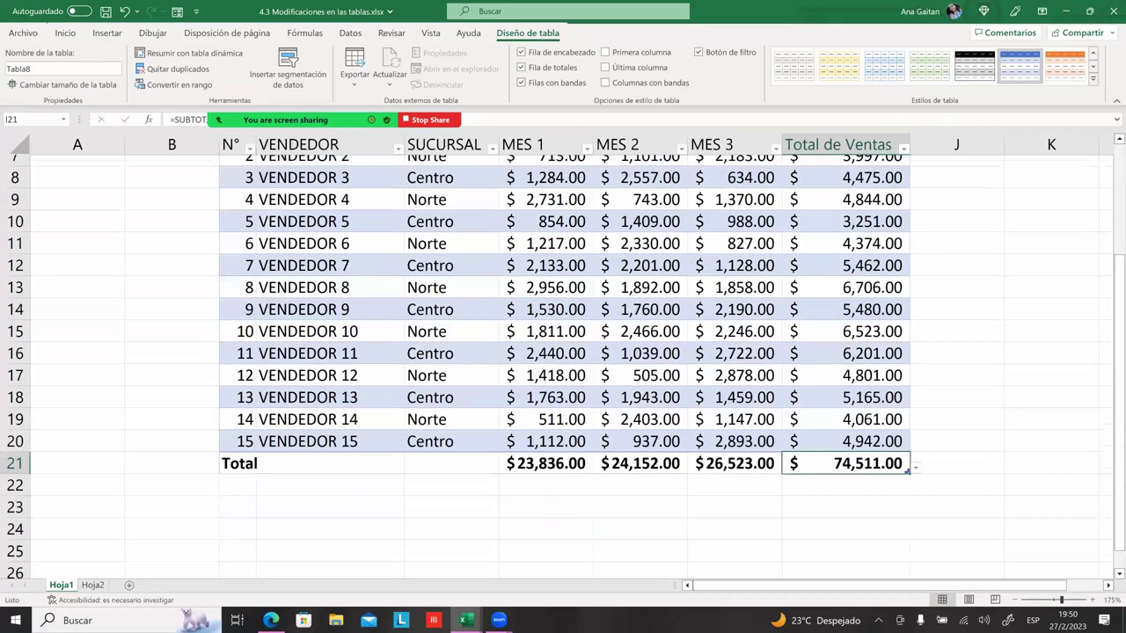
{"action": "double_click", "coordinate": [545, 463]}
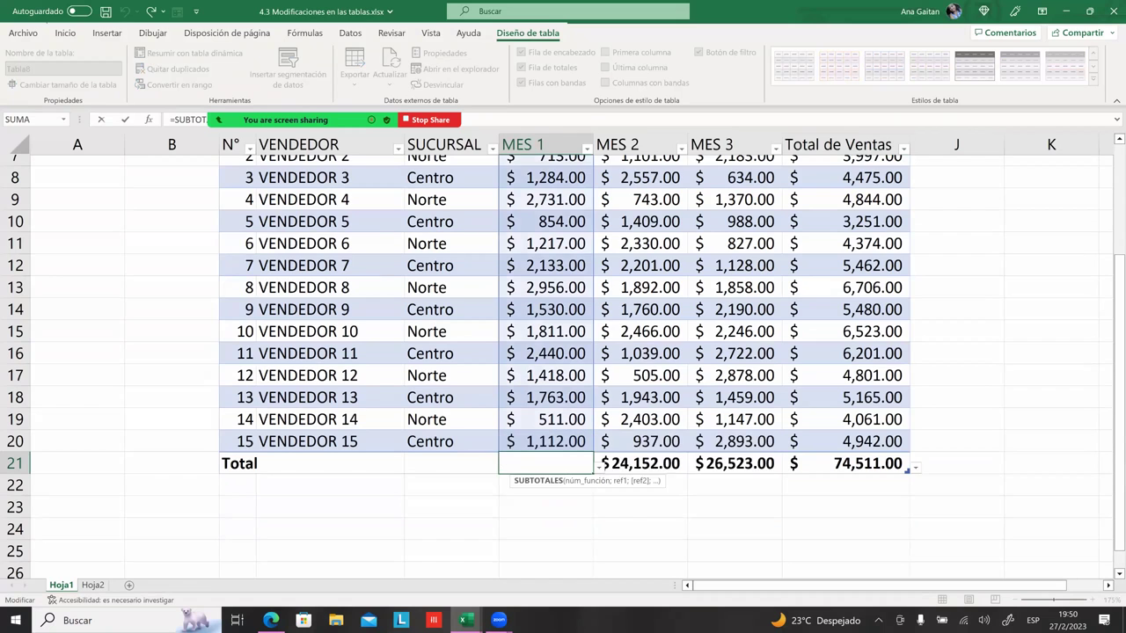
{"action": "scroll", "coordinate": [562, 352], "scroll_direction": "up", "scroll_amount": 1}
{"action": "key", "text": "Escape"}
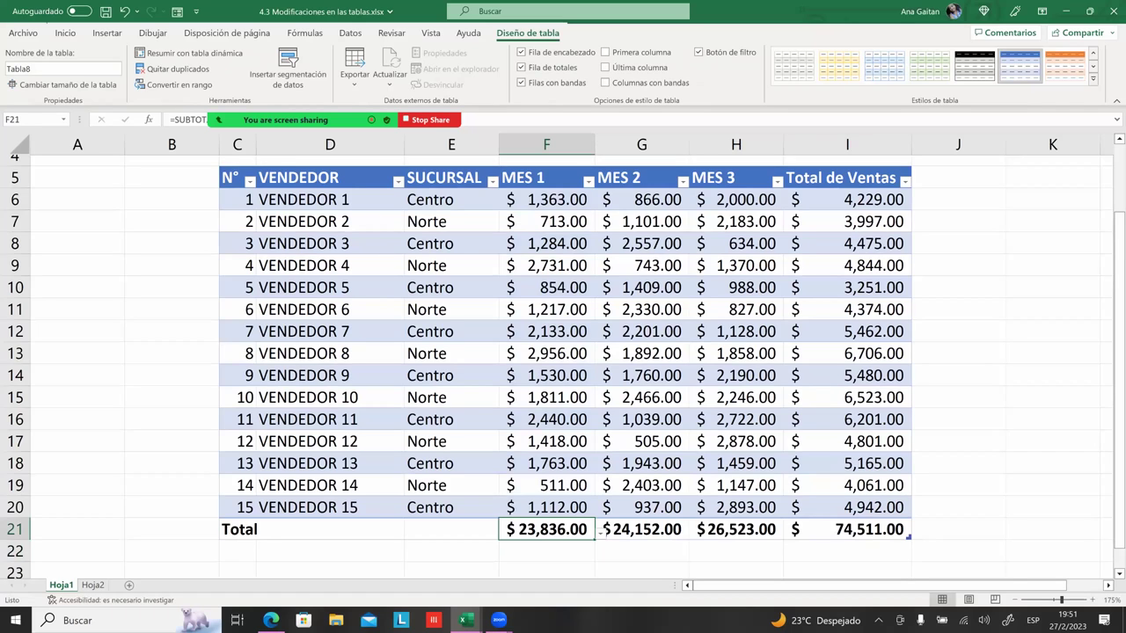
{"action": "key", "text": "F2"}
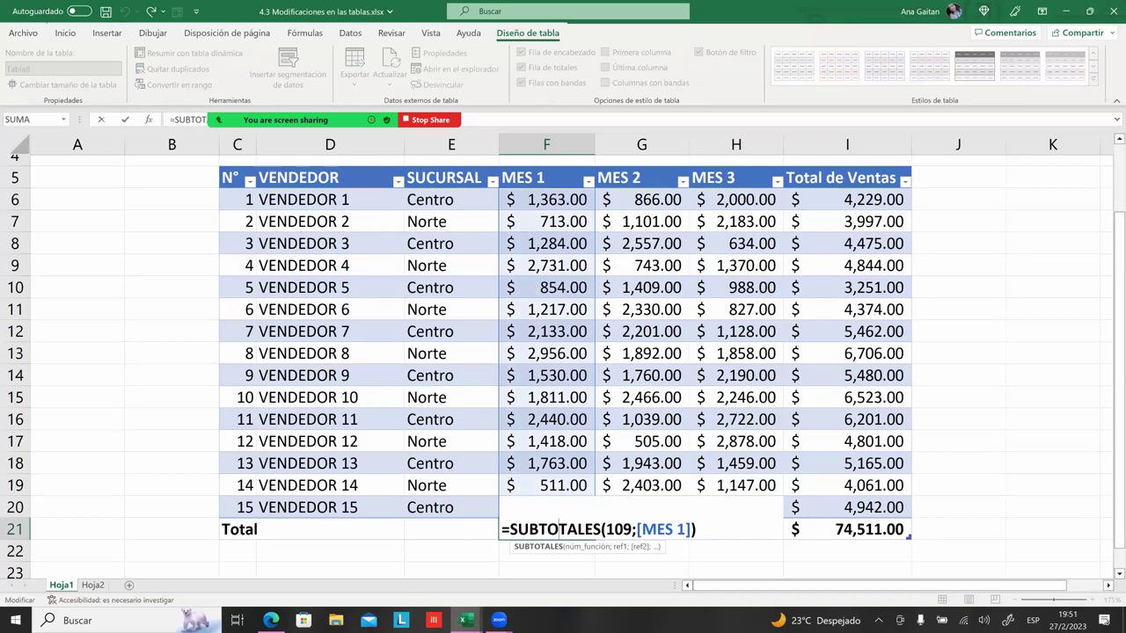
{"action": "key", "text": "Return"}
{"action": "scroll", "coordinate": [88, 439], "scroll_direction": "down", "scroll_amount": 2}
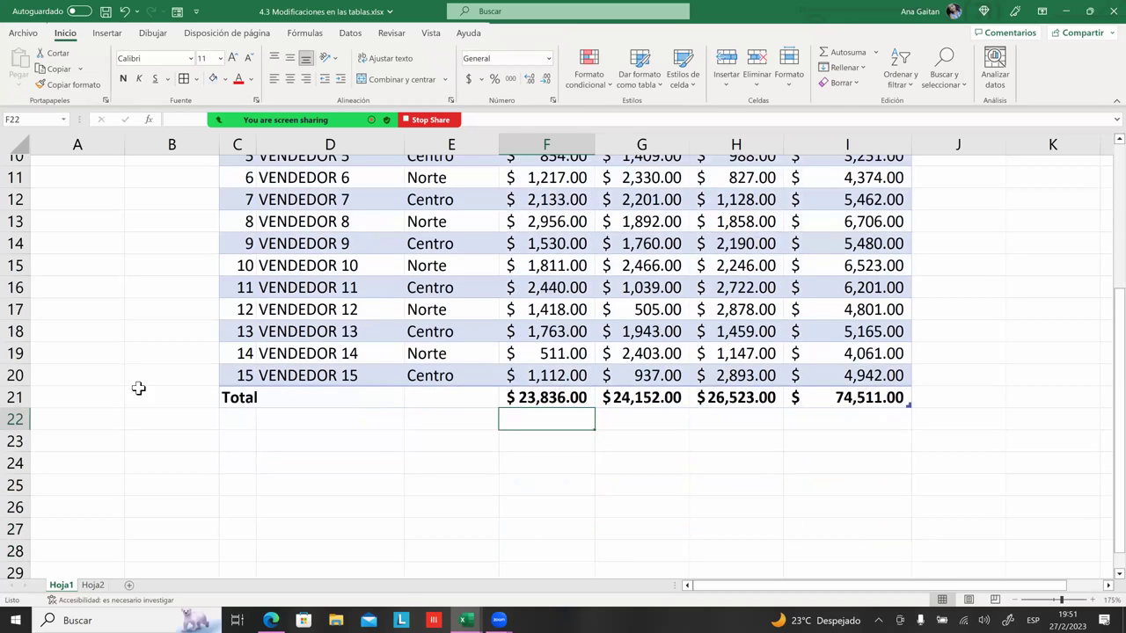
- Insert a new table row above the Total row
{"action": "left_click", "coordinate": [15, 397]}
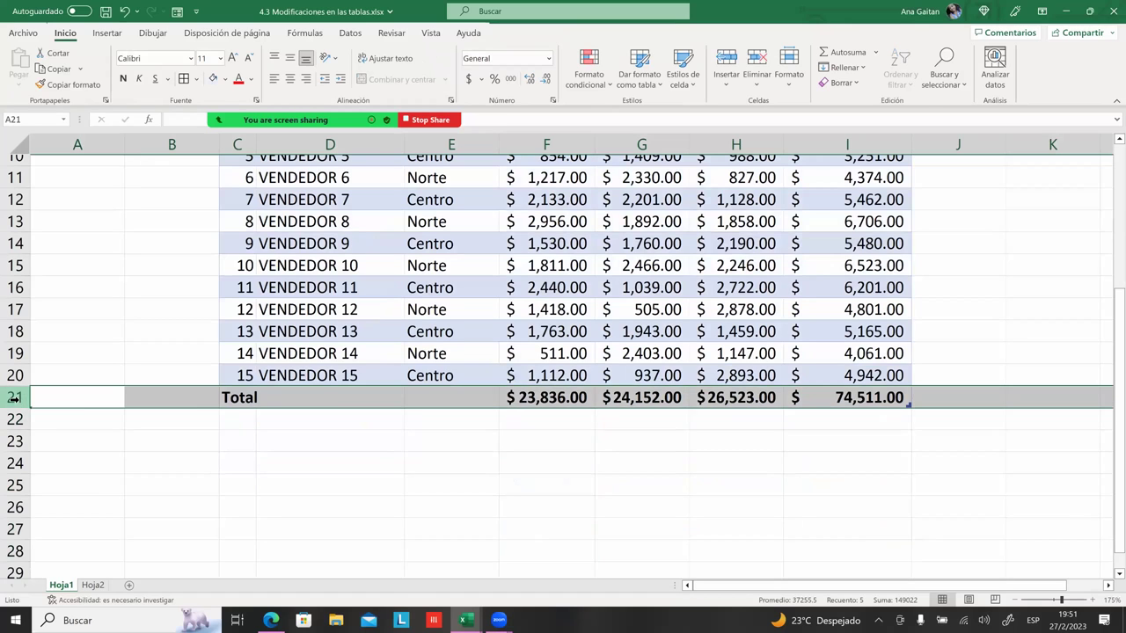
{"action": "left_click_drag", "start_coordinate": [105, 408], "coordinate": [279, 413]}
{"action": "left_click", "coordinate": [251, 400]}
{"action": "right_click", "coordinate": [251, 401]}
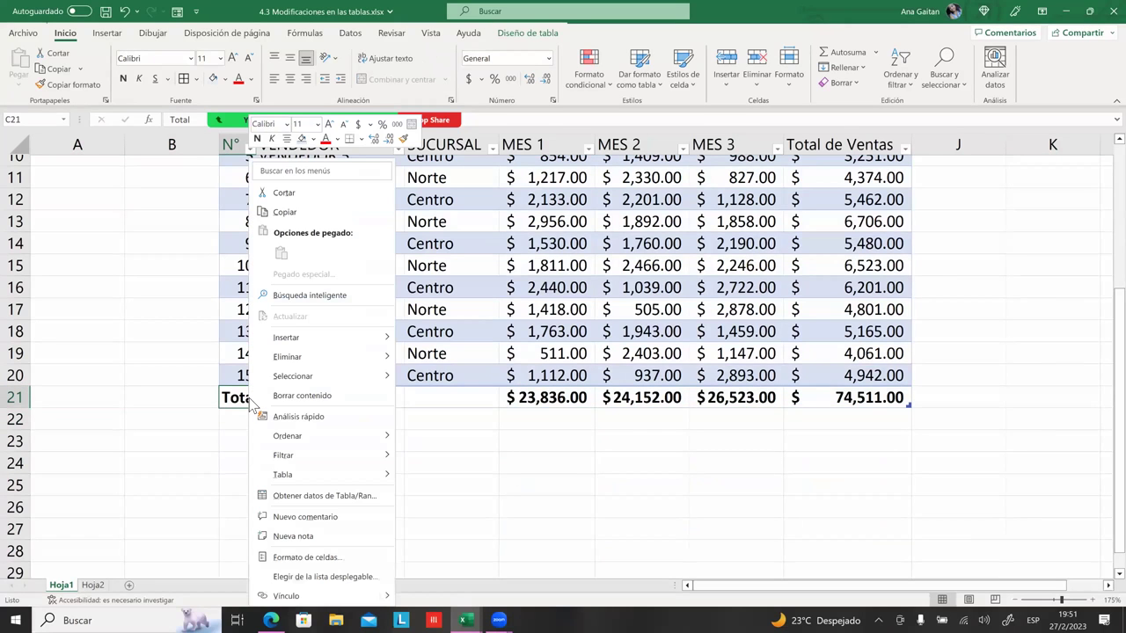
{"action": "mouse_move", "coordinate": [286, 338]}
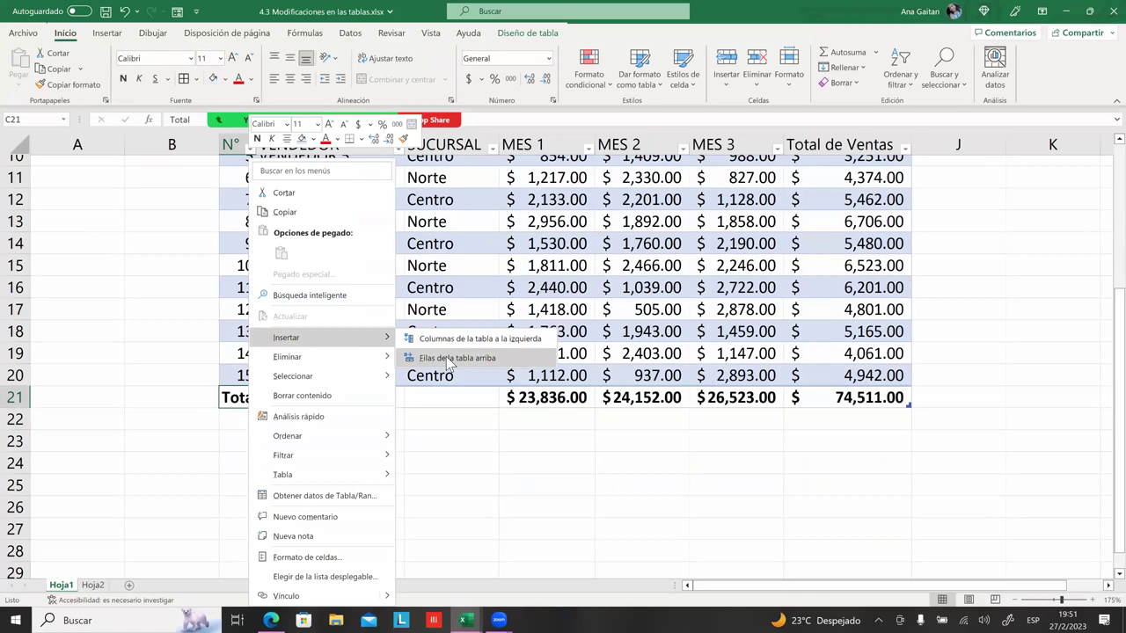
{"action": "left_click", "coordinate": [446, 356]}
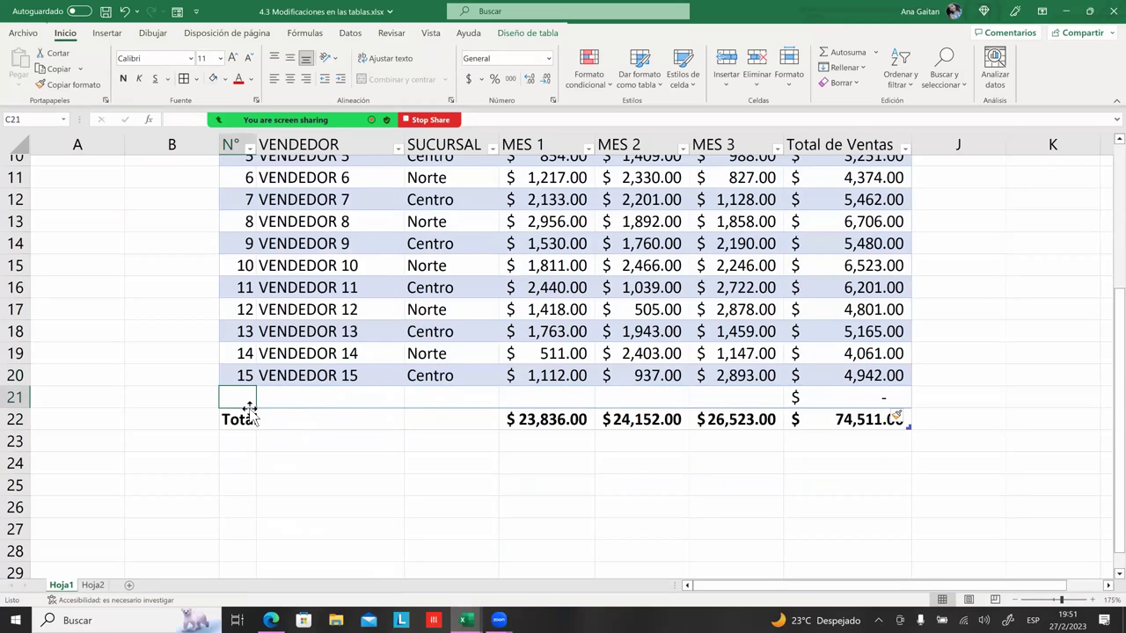
- Fill the new row with number 16, seller VENDEDOR 16 and branch Centro
{"action": "type", "text": "16"}
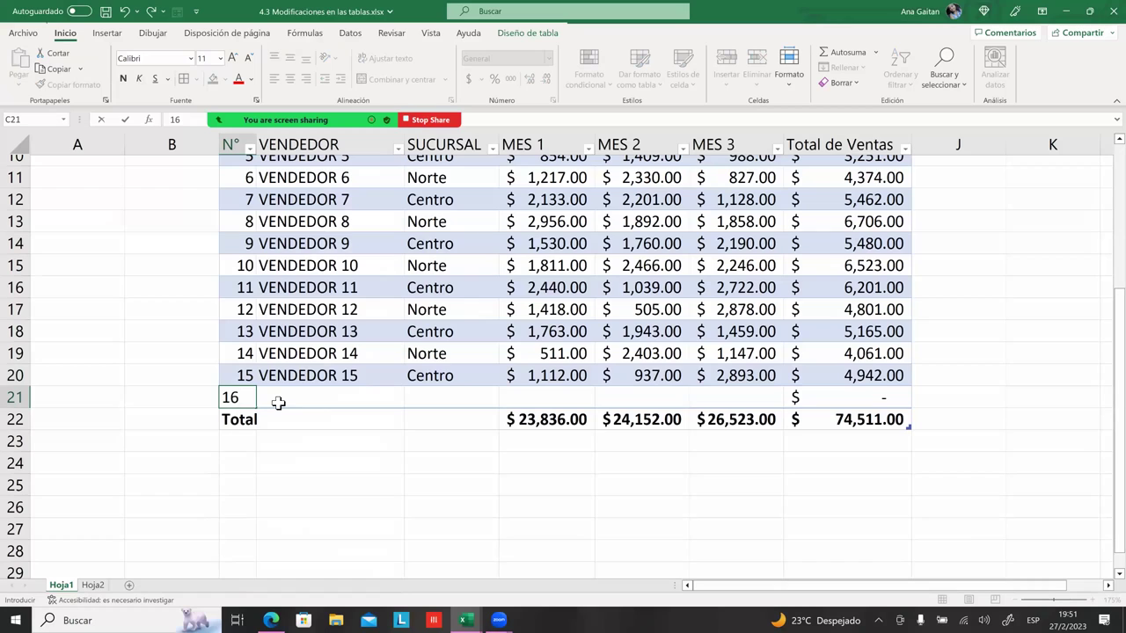
{"action": "left_click", "coordinate": [281, 401]}
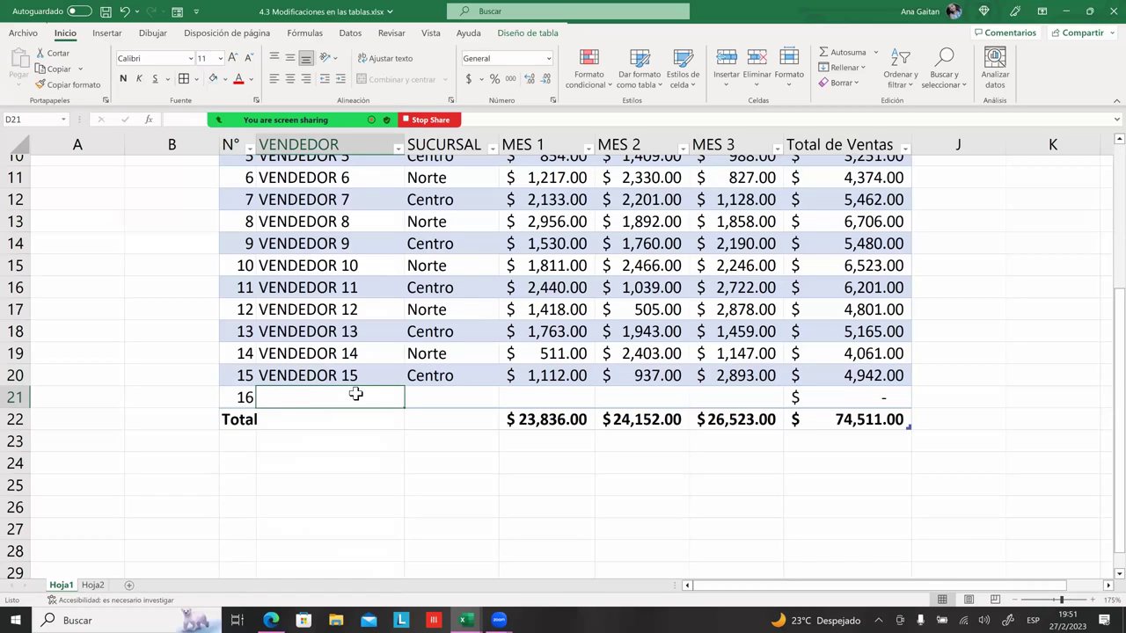
{"action": "type", "text": "VENDEDOR 16"}
{"action": "key", "text": "Tab"}
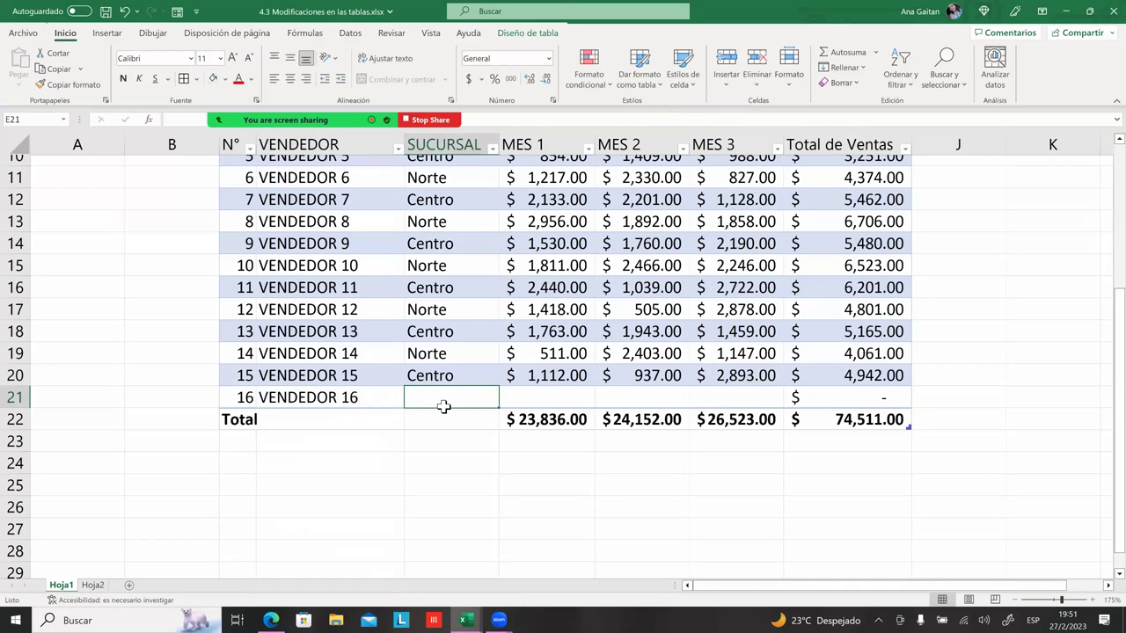
{"action": "type", "text": "Centro"}
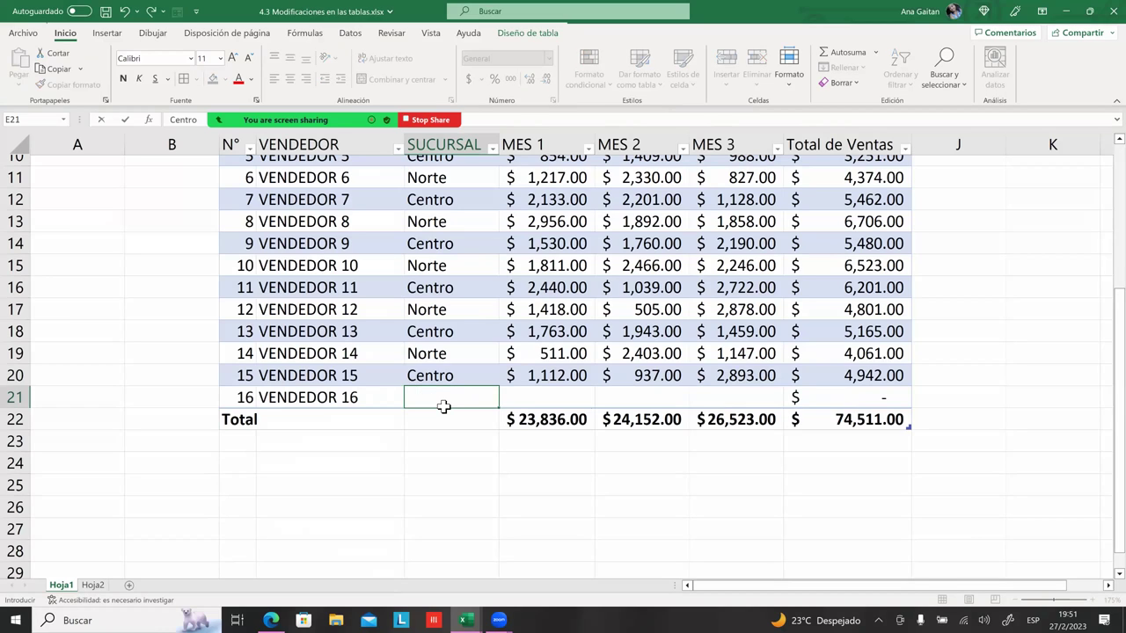
{"action": "key", "text": "Tab"}
- Enter 0, 5 and 8 as VENDEDOR 16's MES 1, MES 2 and MES 3 sales
{"action": "type", "text": "0"}
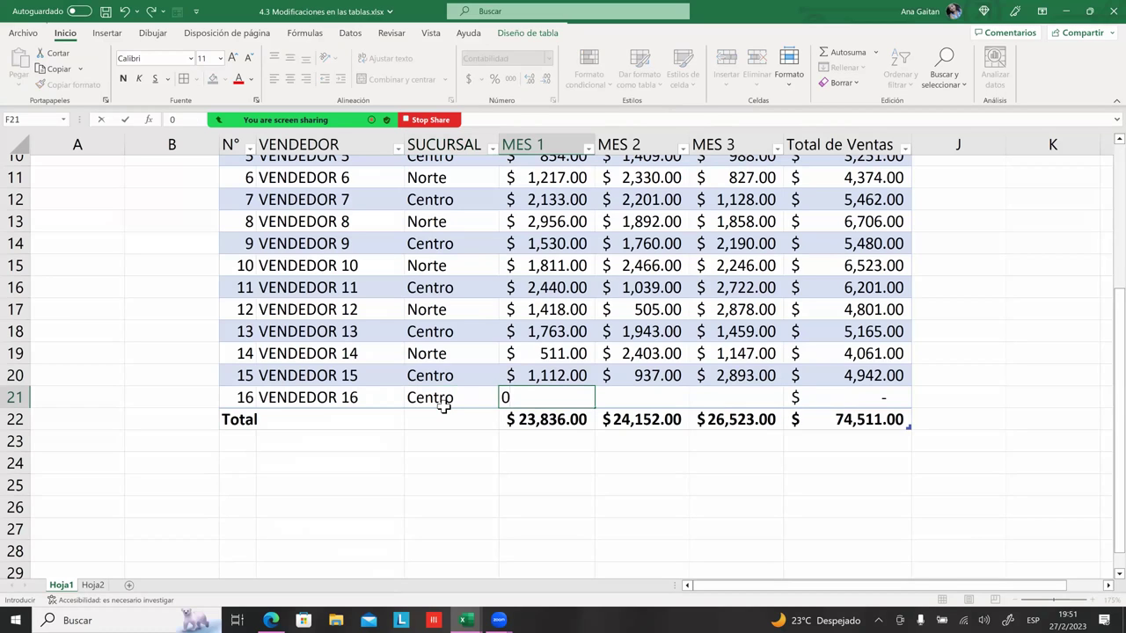
{"action": "key", "text": "Tab"}
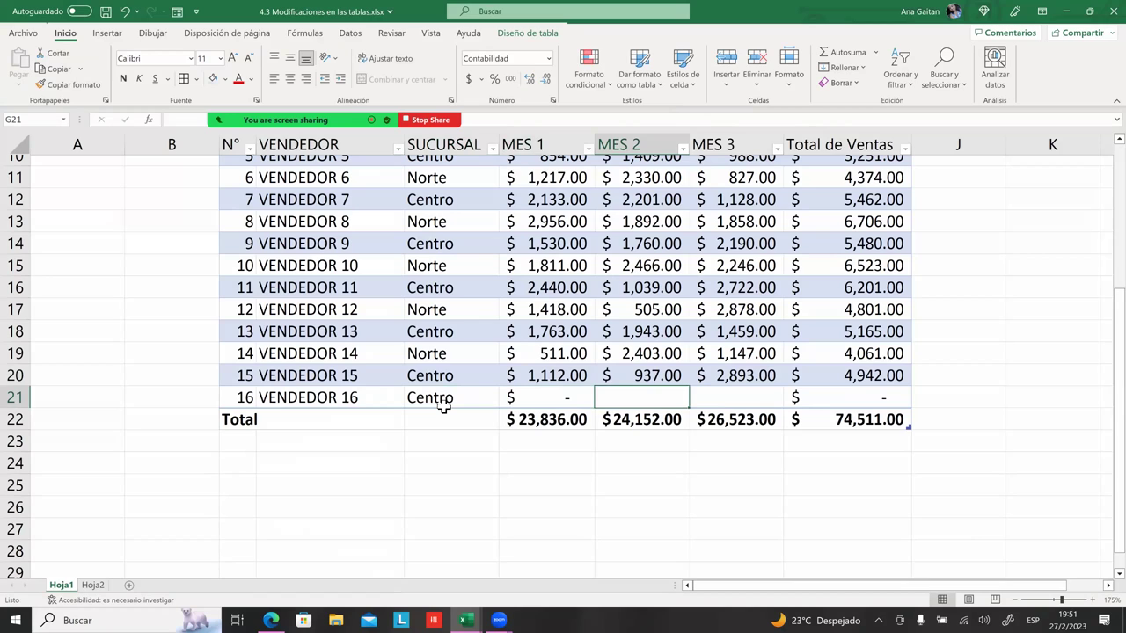
{"action": "type", "text": "5"}
{"action": "key", "text": "Tab"}
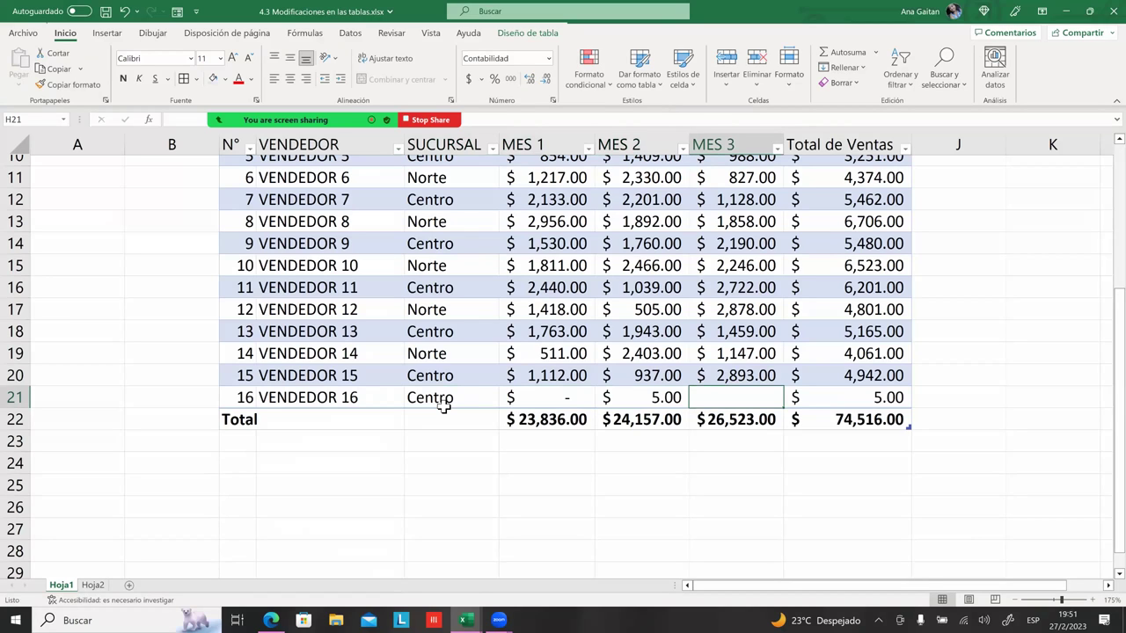
{"action": "type", "text": "8"}
{"action": "key", "text": "Tab"}
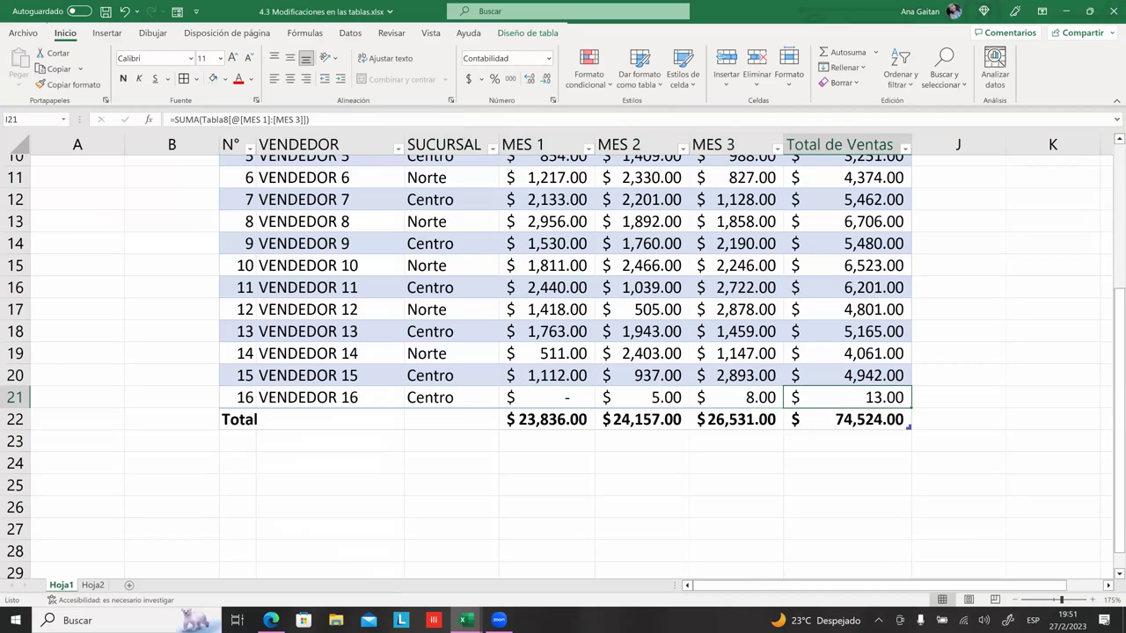
- Change VENDEDOR 16's MES 1 sales to 1200 and check the 75,724 grand total
{"action": "left_click", "coordinate": [546, 398]}
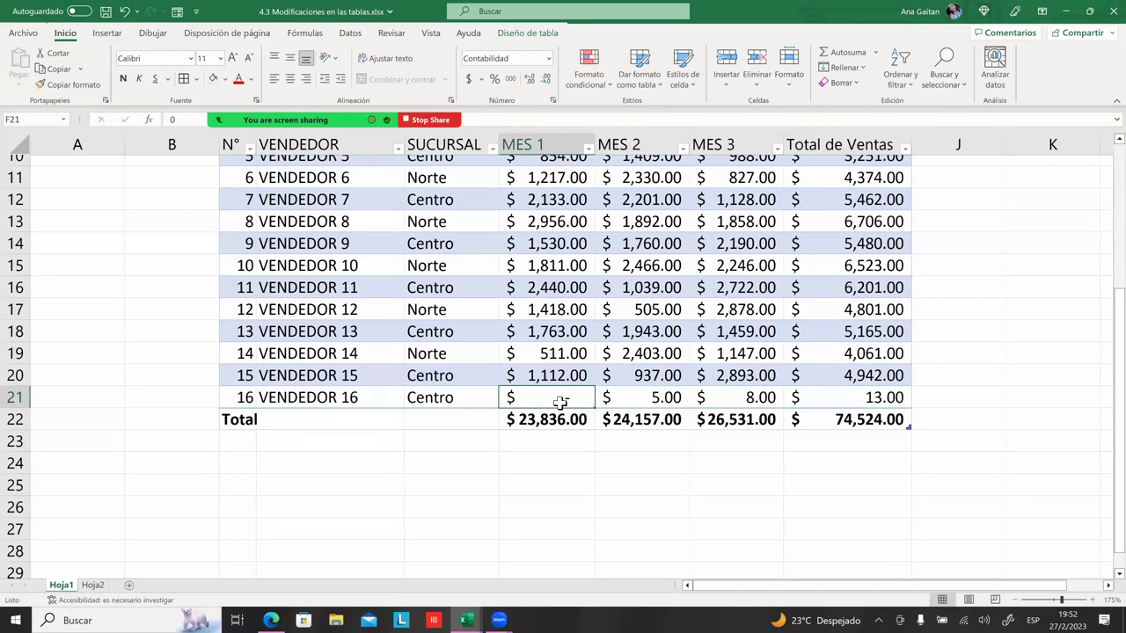
{"action": "key", "text": "Return"}
{"action": "left_click", "coordinate": [557, 402]}
{"action": "type", "text": "1200"}
{"action": "key", "text": "Return"}
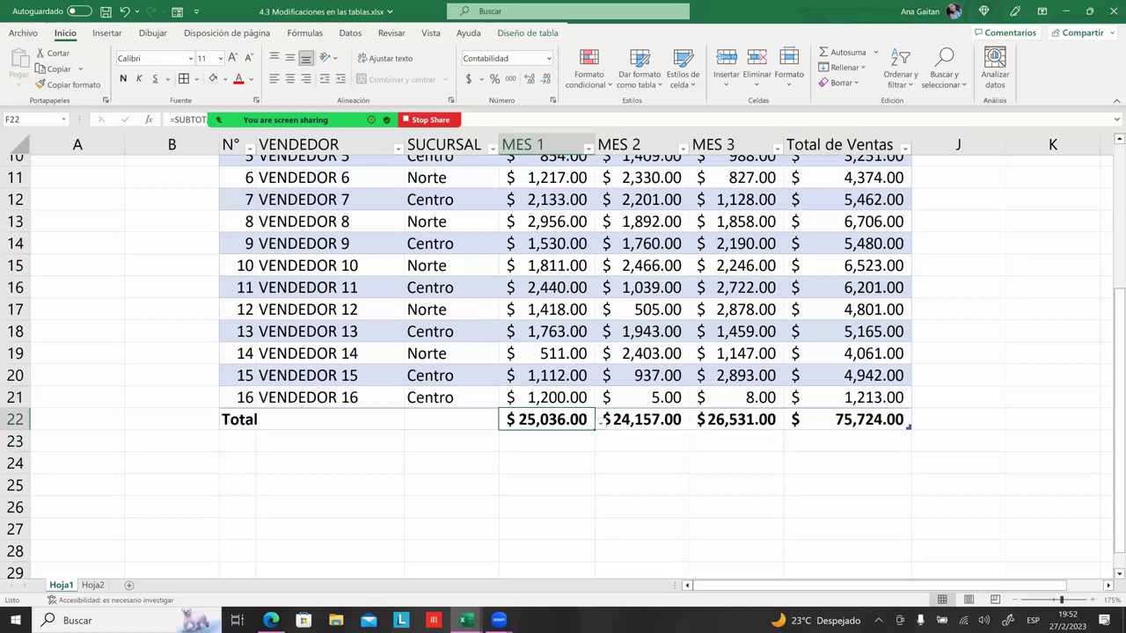
{"action": "left_click", "coordinate": [844, 419]}
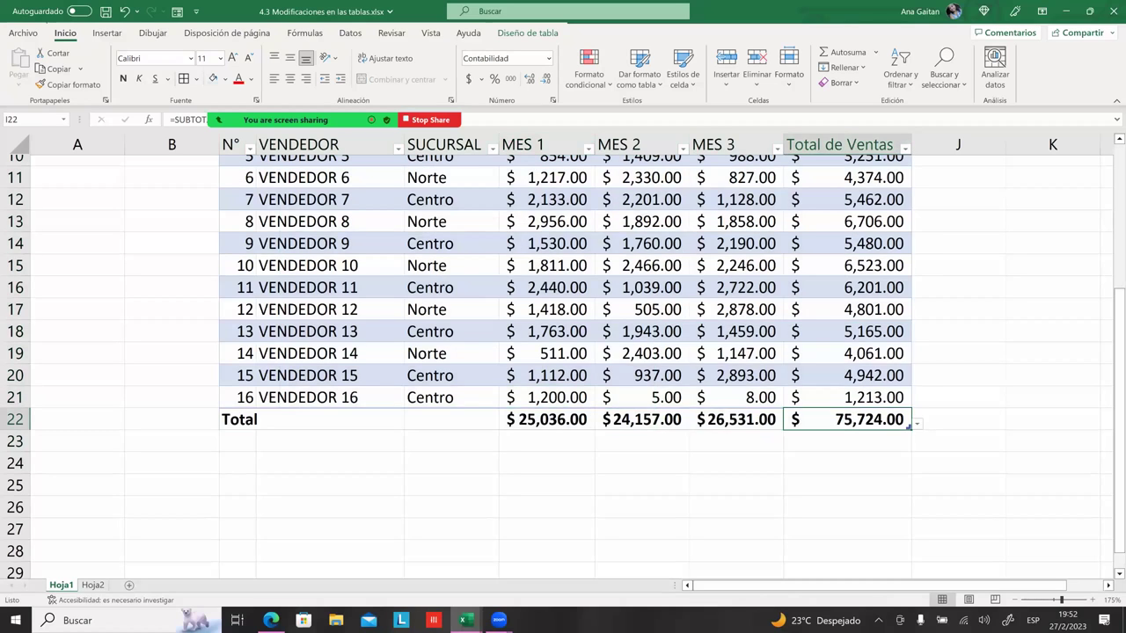
{"action": "left_click", "coordinate": [846, 441]}
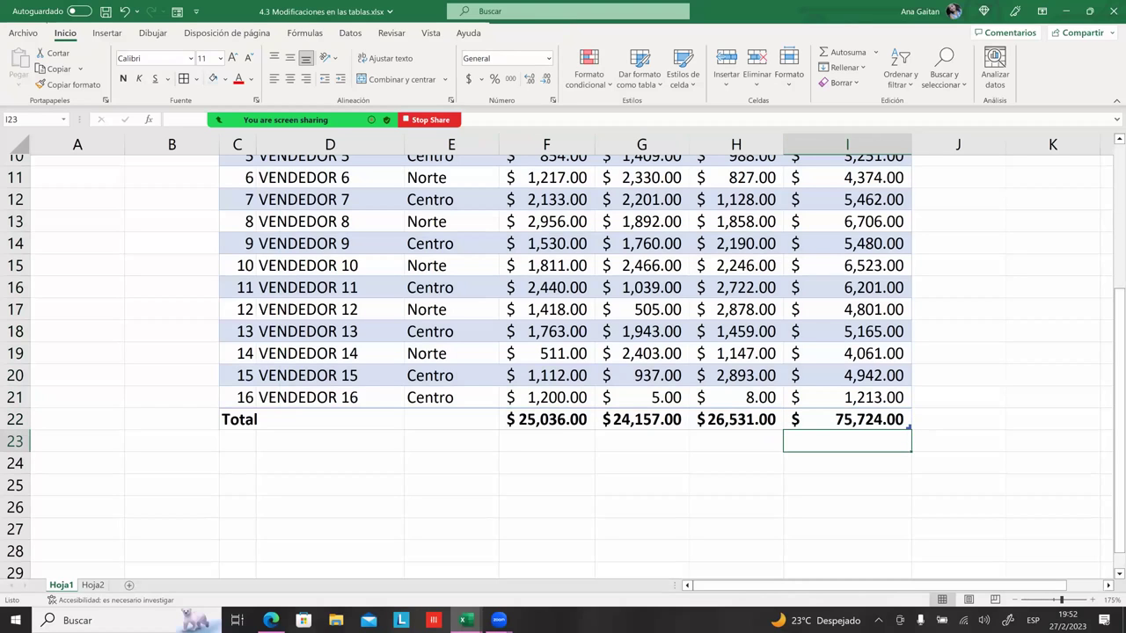
{"action": "key", "text": "Return"}
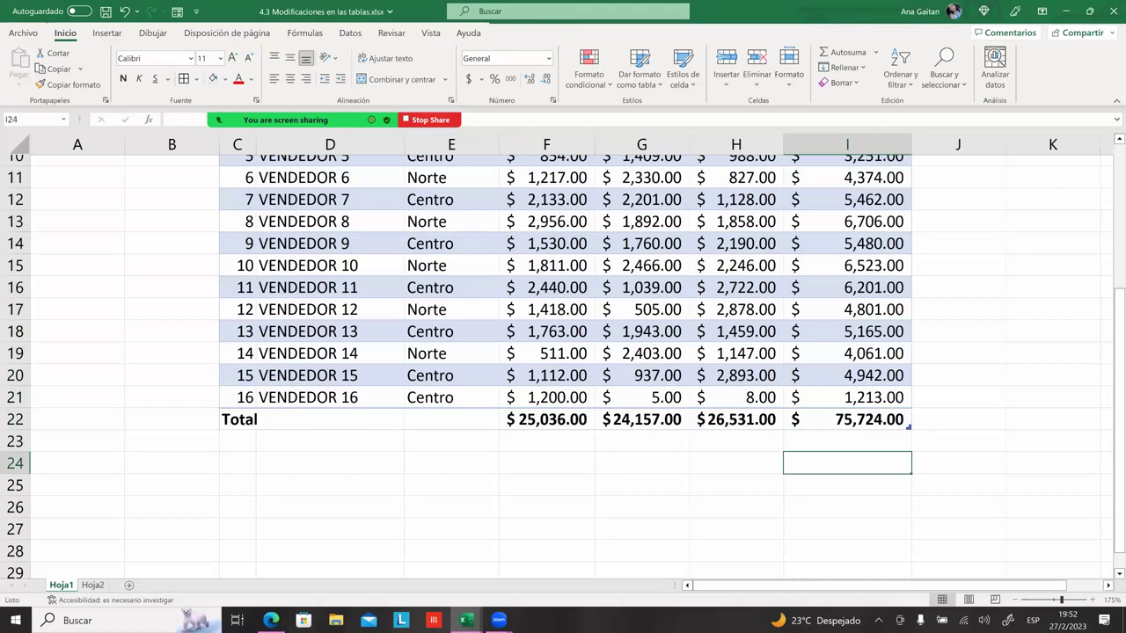
{"action": "scroll", "coordinate": [563, 352], "scroll_direction": "up", "scroll_amount": 2}
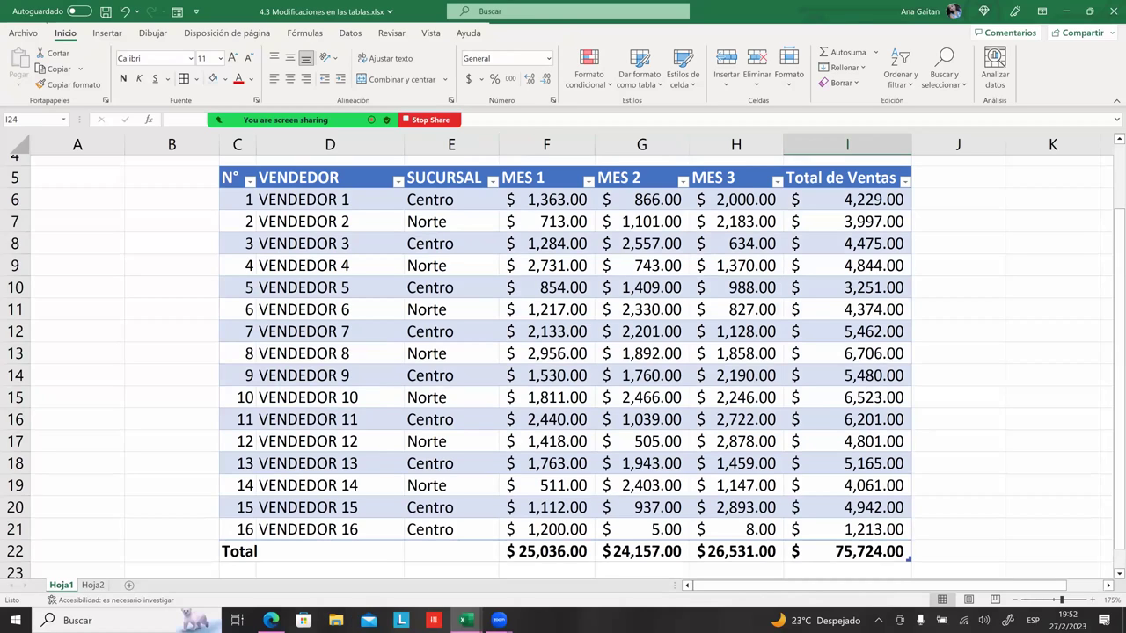
- Copy the sales table and paste it starting at cell M6
{"action": "left_click", "coordinate": [300, 379]}
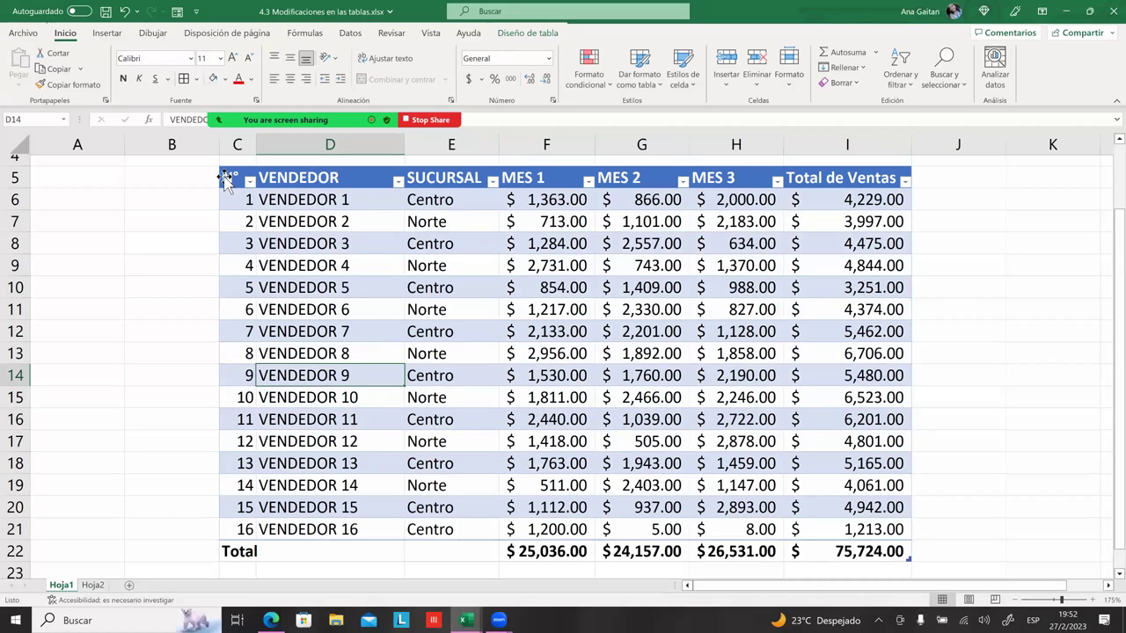
{"action": "left_click_drag", "start_coordinate": [226, 176], "coordinate": [295, 529]}
{"action": "key", "text": "ctrl+c"}
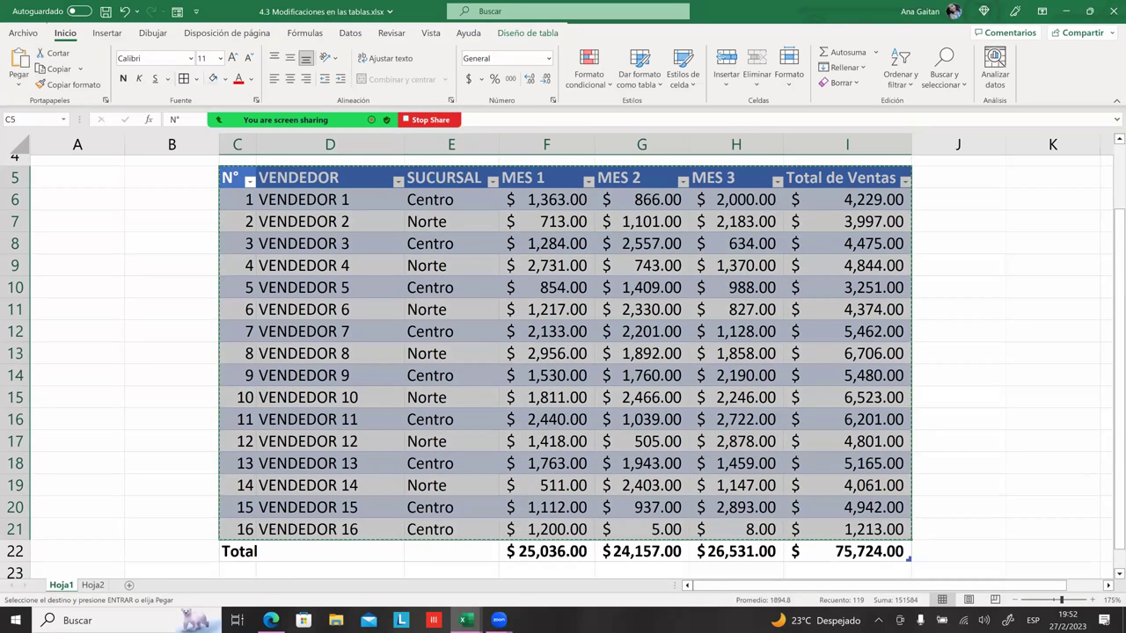
{"action": "scroll", "coordinate": [621, 207], "scroll_direction": "right", "scroll_amount": 6}
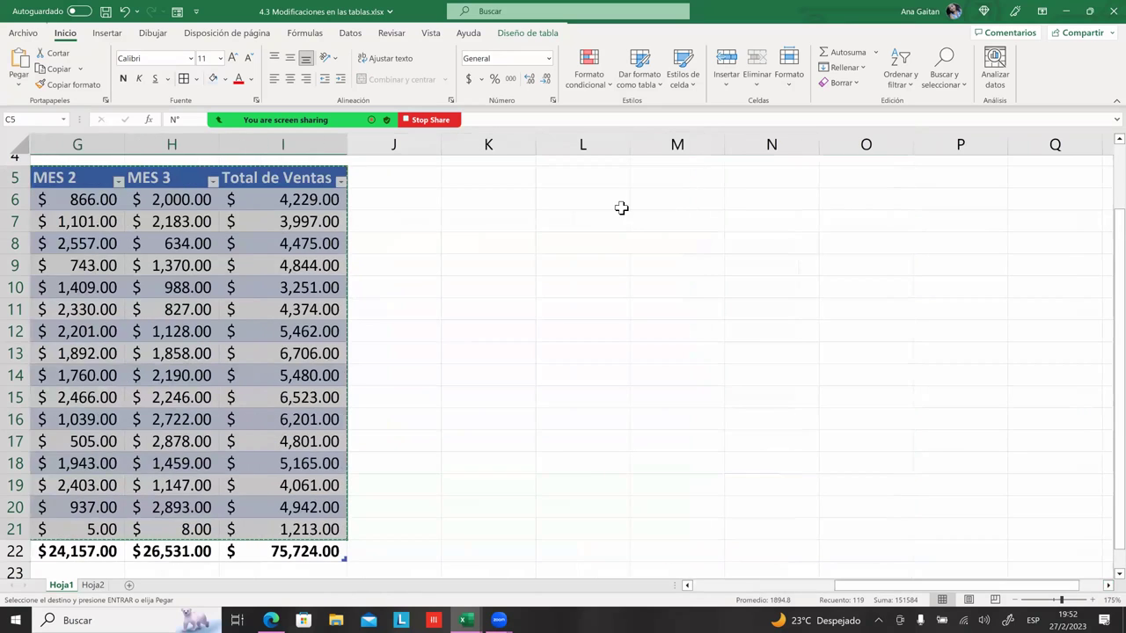
{"action": "left_click", "coordinate": [638, 208]}
{"action": "key", "text": "ctrl+v"}
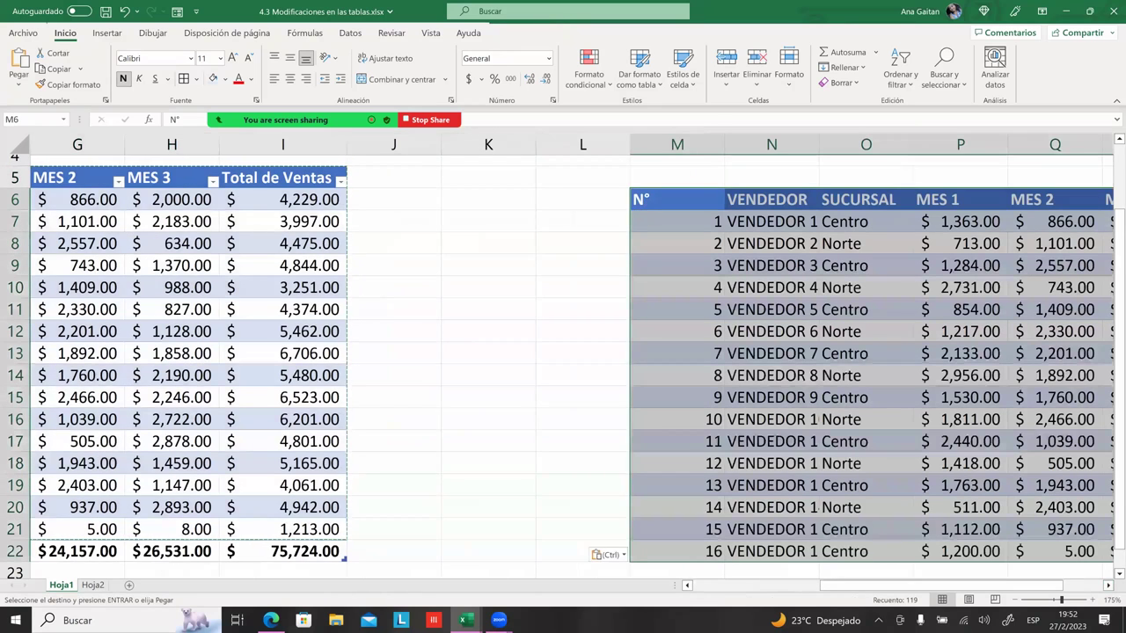
- Bring up the pasted copy's cell options, then dismiss them
{"action": "scroll", "coordinate": [563, 369], "scroll_direction": "right", "scroll_amount": 1}
{"action": "scroll", "coordinate": [563, 369], "scroll_direction": "right", "scroll_amount": 3}
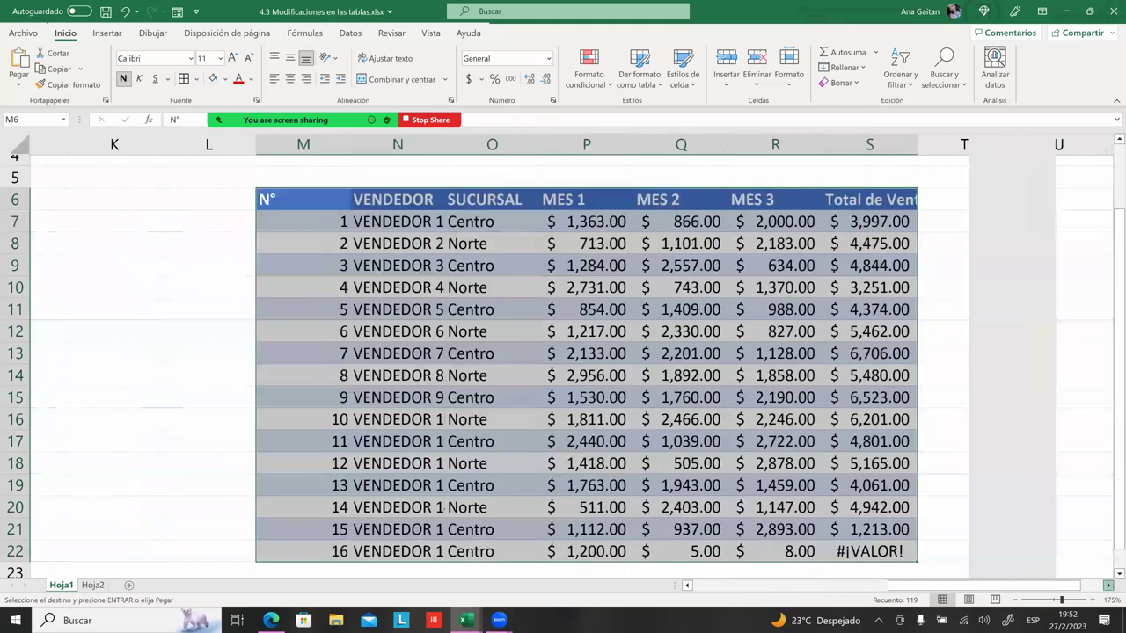
{"action": "scroll", "coordinate": [648, 264], "scroll_direction": "right", "scroll_amount": 1}
{"action": "scroll", "coordinate": [648, 263], "scroll_direction": "down", "scroll_amount": 1}
{"action": "right_click", "coordinate": [648, 176]}
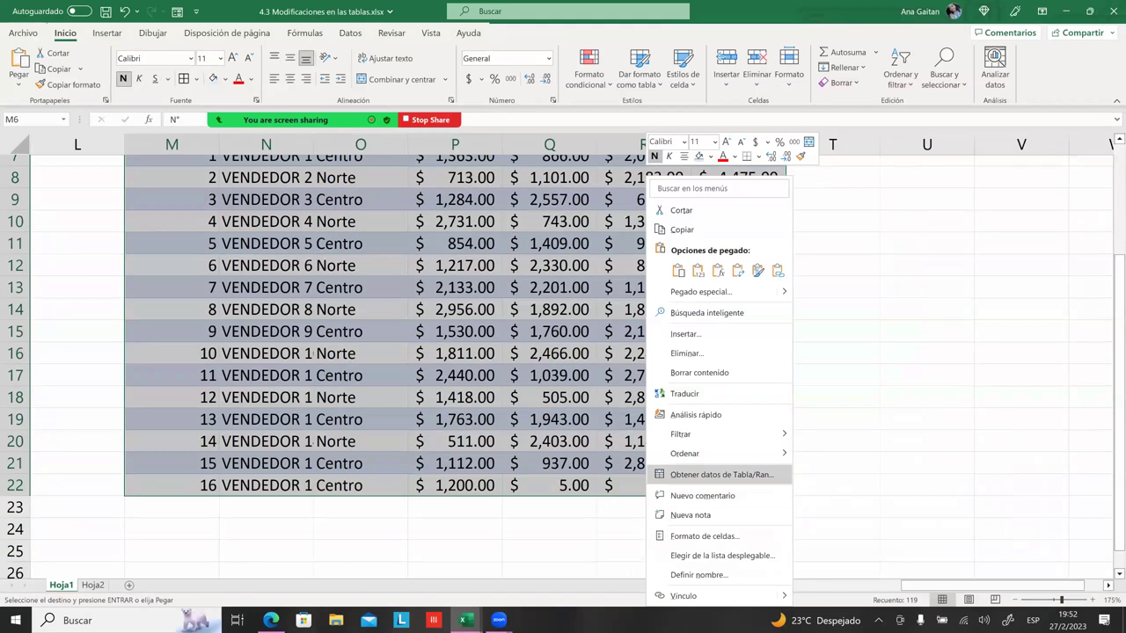
{"action": "left_click", "coordinate": [412, 361]}
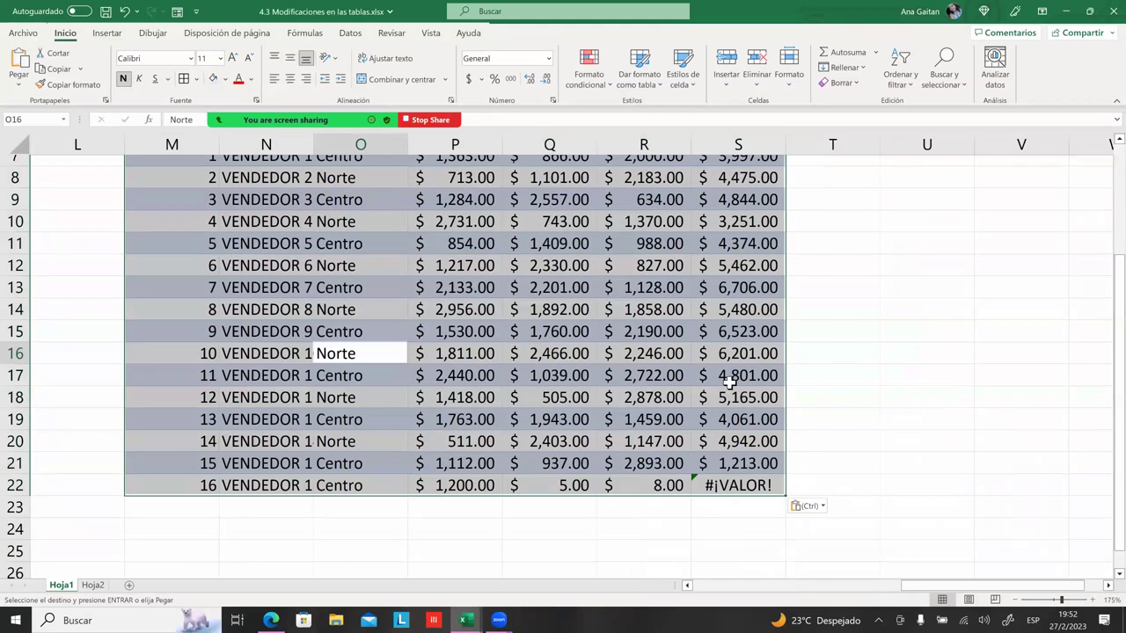
{"action": "scroll", "coordinate": [730, 378], "scroll_direction": "up", "scroll_amount": 2}
{"action": "left_click", "coordinate": [550, 332]}
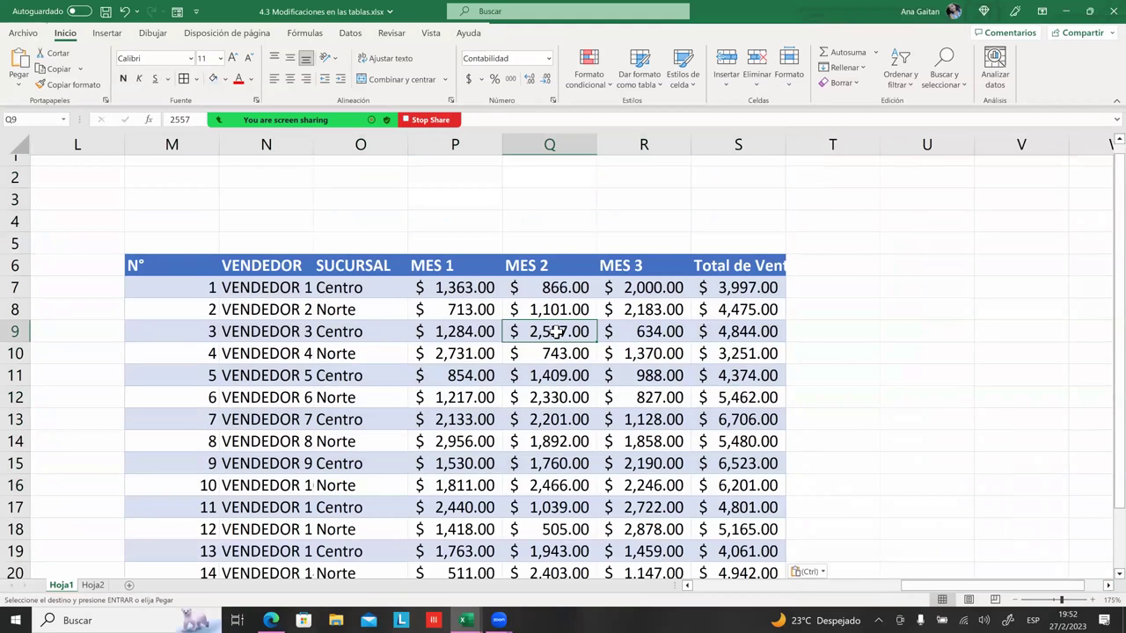
- Look over the copy's header row and first rows in columns M–S
{"action": "left_click", "coordinate": [466, 308]}
{"action": "left_click", "coordinate": [371, 271]}
{"action": "left_click", "coordinate": [304, 263]}
{"action": "left_click", "coordinate": [186, 268]}
{"action": "left_click", "coordinate": [182, 352]}
{"action": "scroll", "coordinate": [182, 352], "scroll_direction": "down", "scroll_amount": 3}
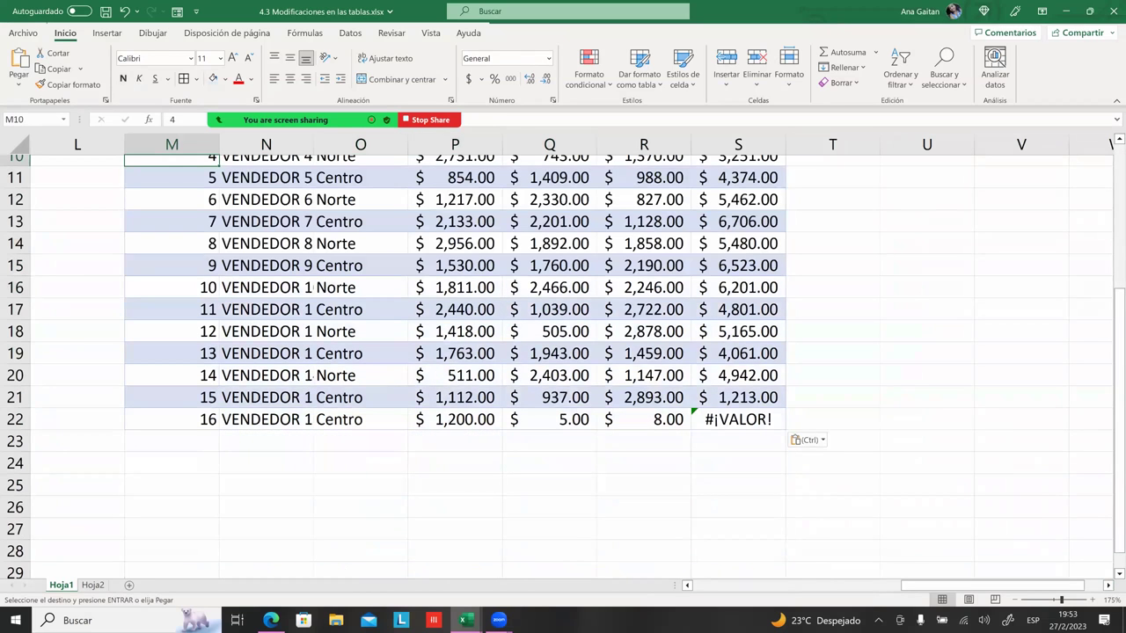
{"action": "left_click_drag", "start_coordinate": [994, 585], "coordinate": [848, 584]}
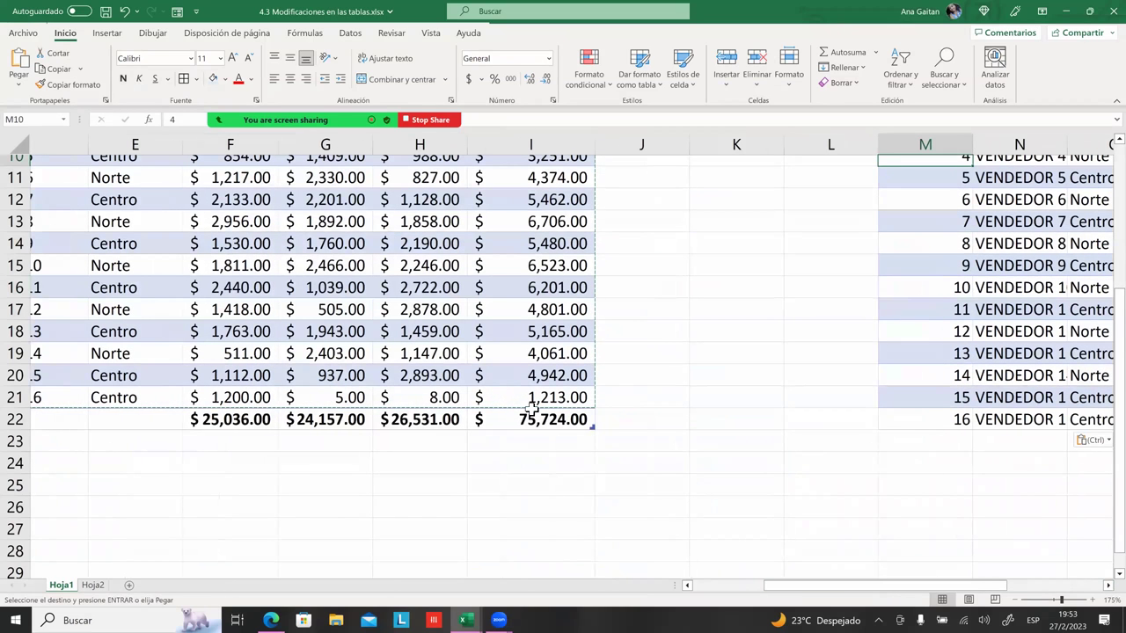
{"action": "left_click_drag", "start_coordinate": [976, 585], "coordinate": [932, 585]}
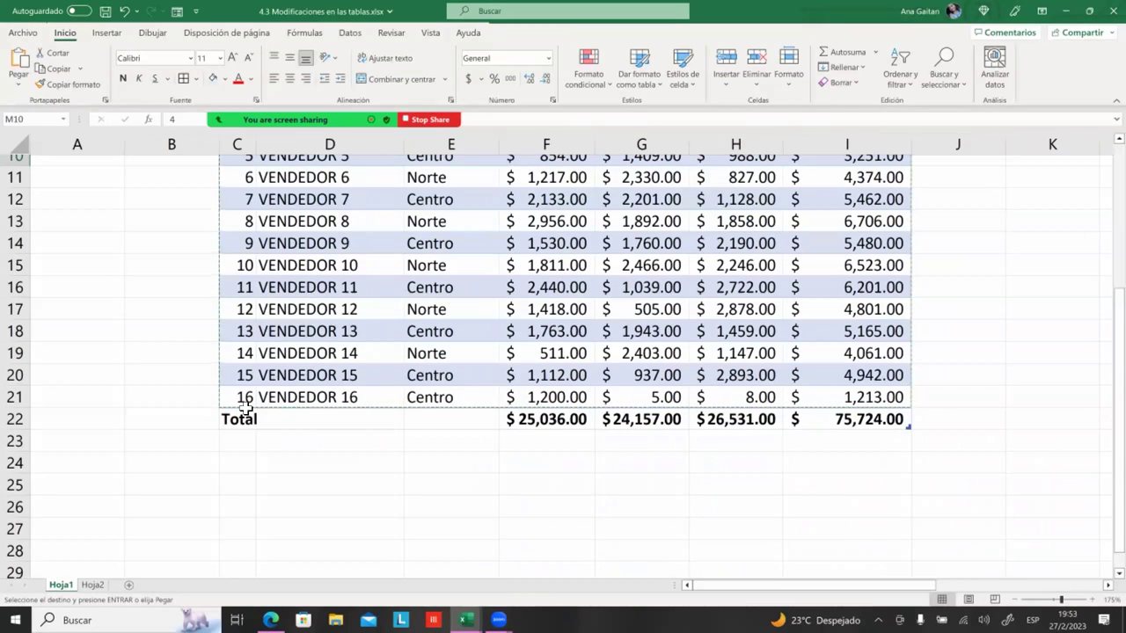
{"action": "scroll", "coordinate": [413, 393], "scroll_direction": "up", "scroll_amount": 3}
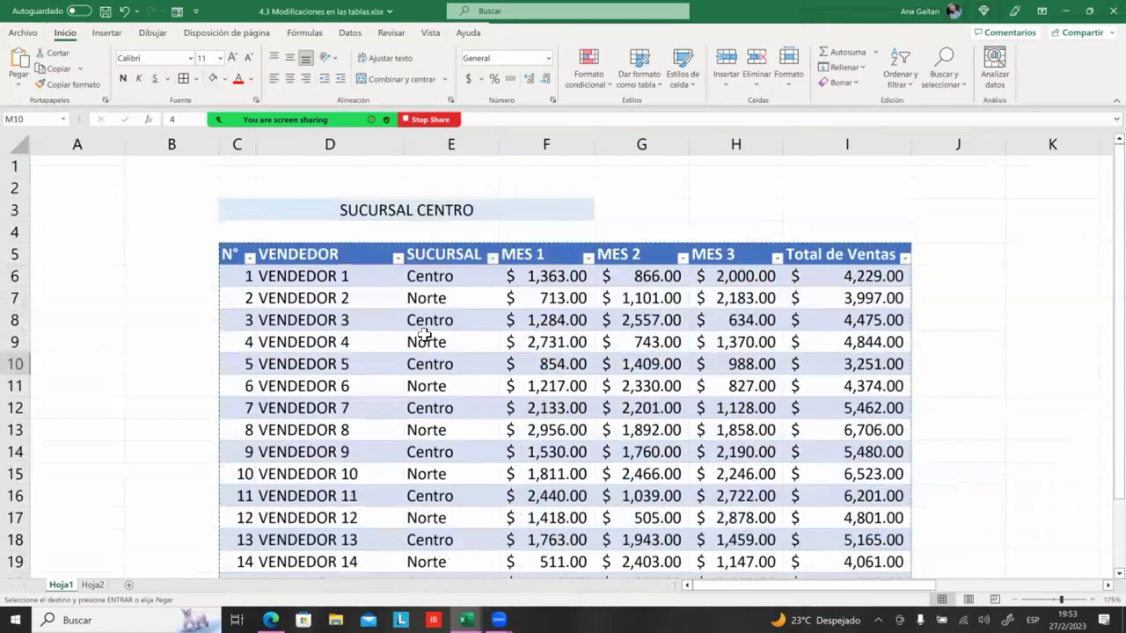
{"action": "scroll", "coordinate": [424, 334], "scroll_direction": "down", "scroll_amount": 3}
{"action": "left_click_drag", "start_coordinate": [826, 585], "coordinate": [979, 585]}
- End copy mode, undo the error in the copy's last total, and select the whole copy
{"action": "left_click", "coordinate": [738, 299]}
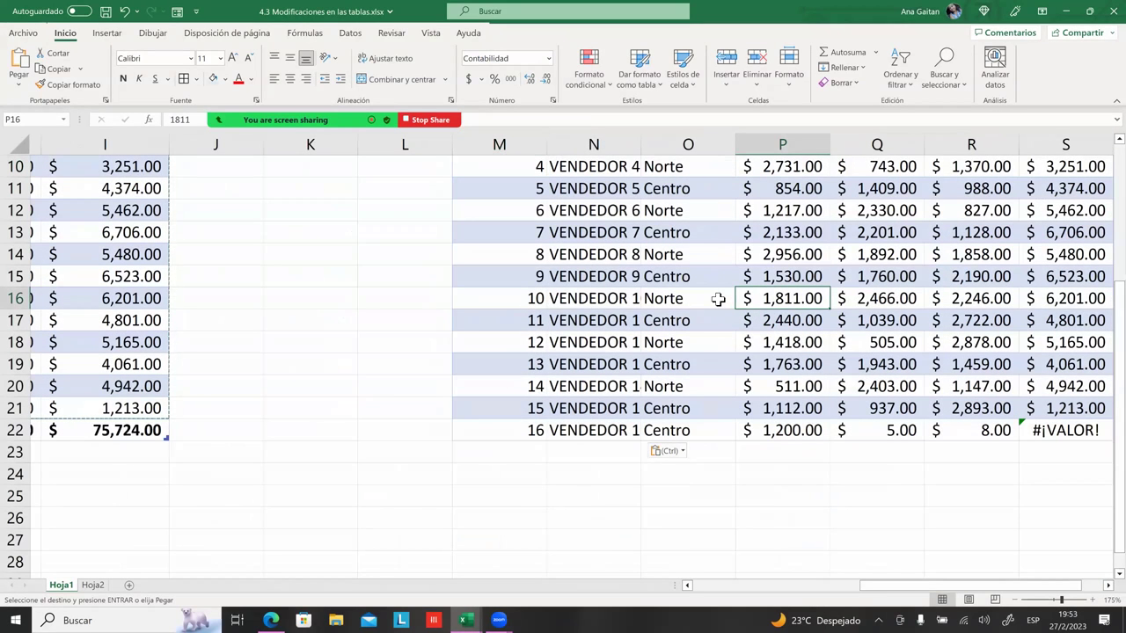
{"action": "left_click", "coordinate": [675, 278]}
{"action": "left_click", "coordinate": [674, 342]}
{"action": "scroll", "coordinate": [674, 343], "scroll_direction": "up", "scroll_amount": 2}
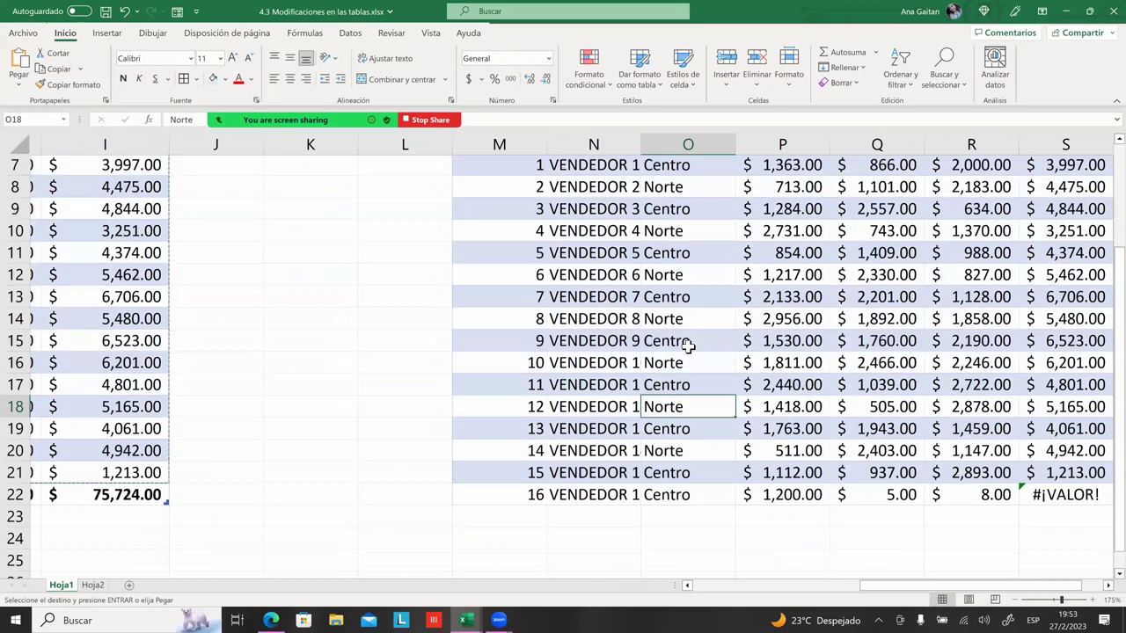
{"action": "scroll", "coordinate": [674, 475], "scroll_direction": "down", "scroll_amount": 5}
{"action": "left_click", "coordinate": [717, 385]}
{"action": "key", "text": "Escape"}
{"action": "key", "text": "ctrl+z"}
{"action": "left_click", "coordinate": [921, 432]}
{"action": "mouse_move", "coordinate": [679, 216]}
{"action": "left_mouse_down"}
{"action": "mouse_move", "coordinate": [1042, 391]}
{"action": "mouse_move", "coordinate": [989, 400]}
{"action": "left_mouse_up"}
- Clear the formats from the pasted sales copy so it keeps only plain values
{"action": "right_click", "coordinate": [985, 397]}
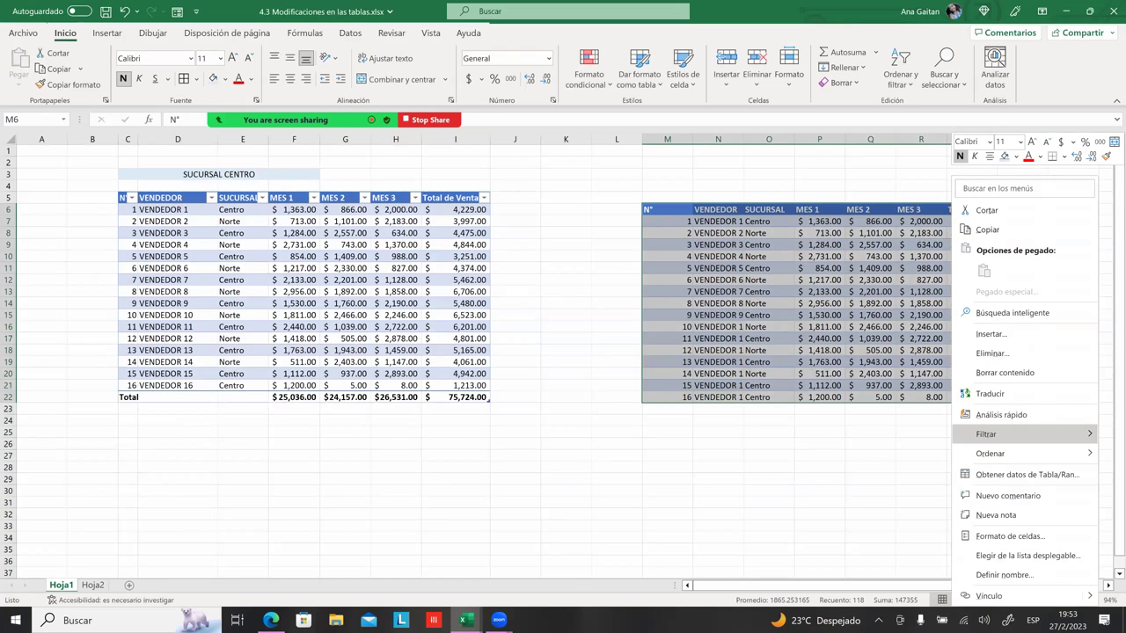
{"action": "mouse_move", "coordinate": [990, 453]}
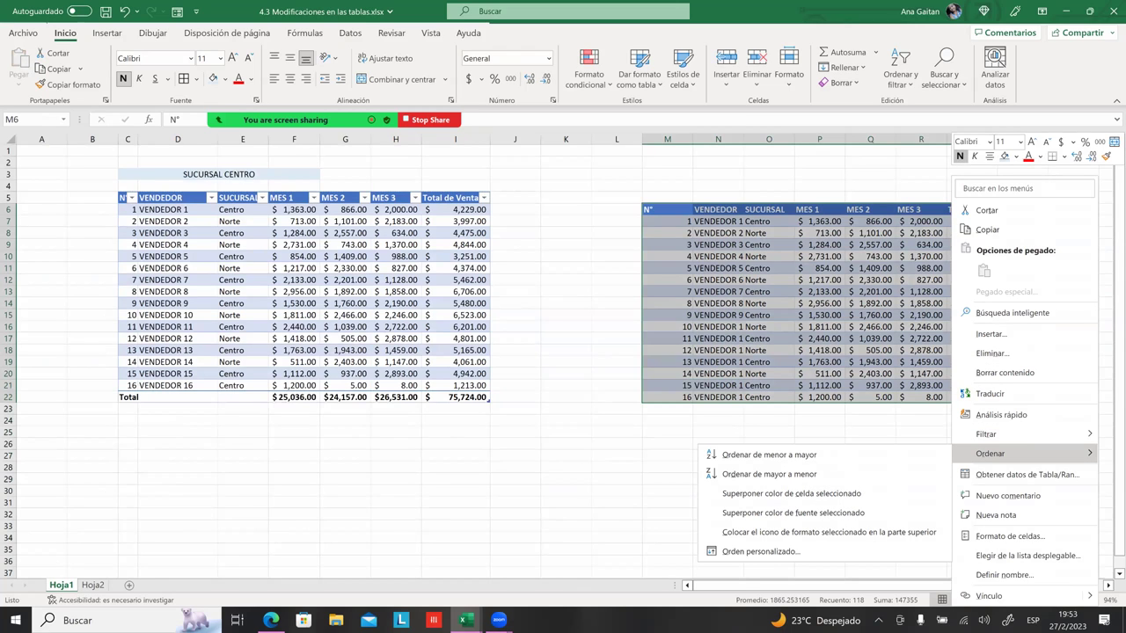
{"action": "key", "text": "Escape"}
{"action": "left_click", "coordinate": [839, 82]}
{"action": "left_click", "coordinate": [846, 115]}
{"action": "left_click", "coordinate": [830, 314]}
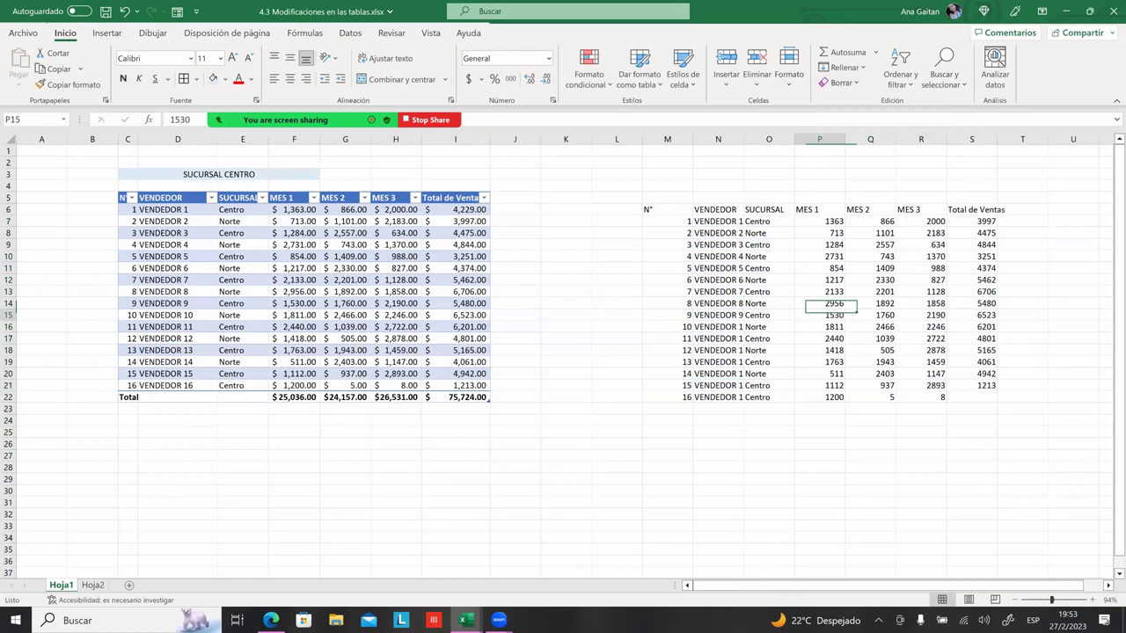
{"action": "left_click", "coordinate": [870, 443]}
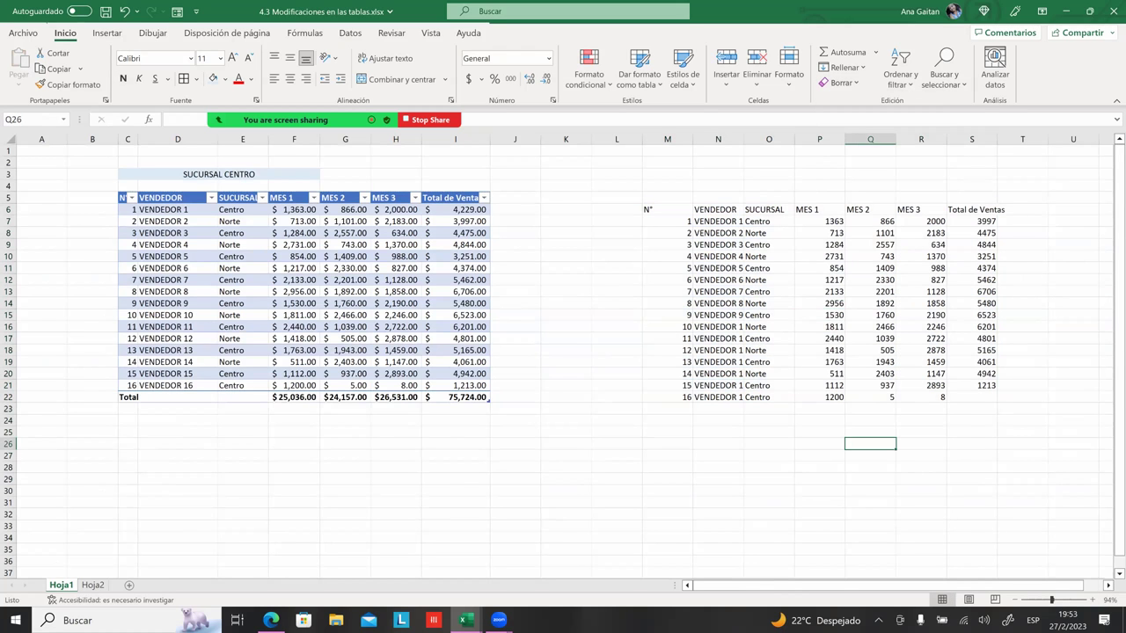
- Give every cell of the copy M6:S22 all borders, then open S7's table-reference formula
{"action": "scroll", "coordinate": [869, 443], "scroll_direction": "up", "scroll_amount": 2}
{"action": "scroll", "coordinate": [563, 351], "scroll_direction": "right", "scroll_amount": 4}
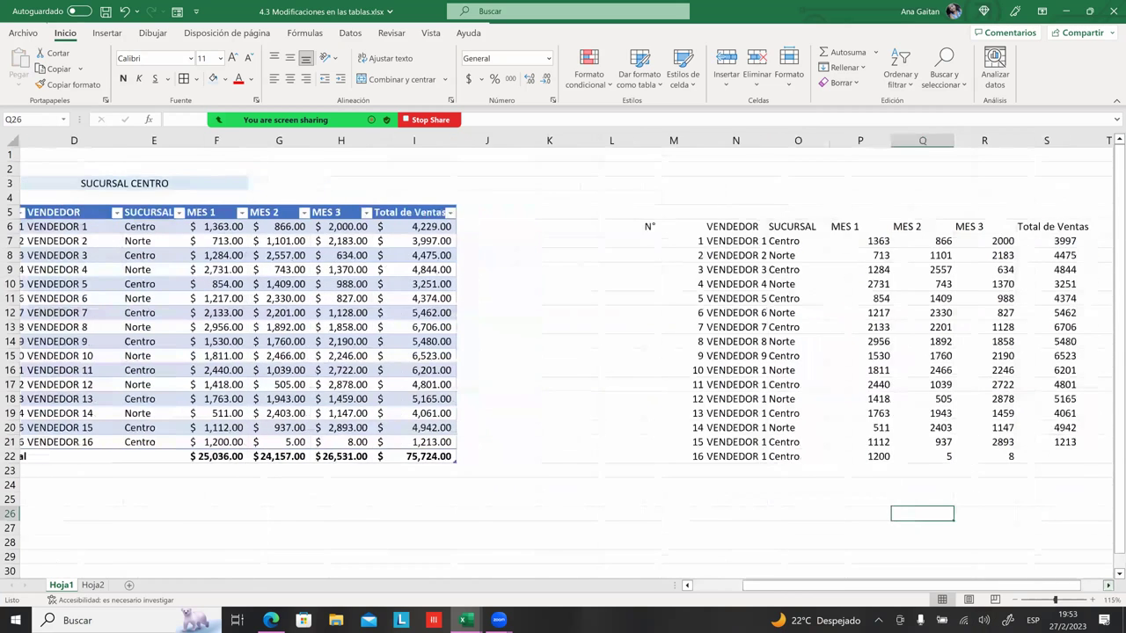
{"action": "scroll", "coordinate": [562, 351], "scroll_direction": "right", "scroll_amount": 1}
{"action": "left_click", "coordinate": [1004, 514]}
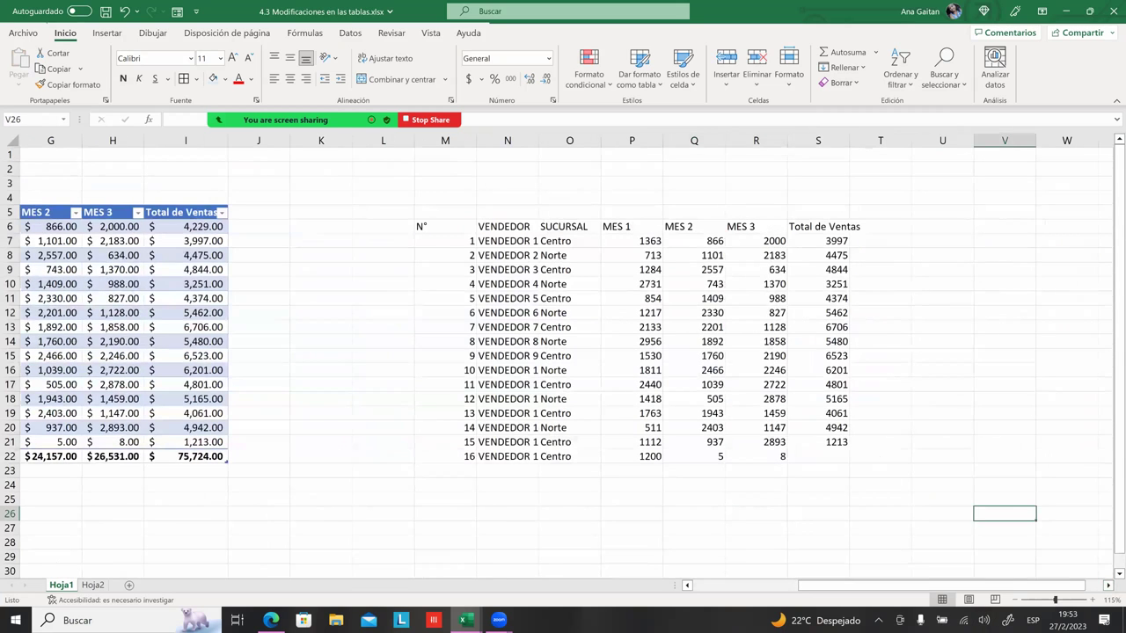
{"action": "mouse_move", "coordinate": [444, 230]}
{"action": "left_mouse_down"}
{"action": "mouse_move", "coordinate": [498, 290]}
{"action": "mouse_move", "coordinate": [773, 489]}
{"action": "mouse_move", "coordinate": [846, 458]}
{"action": "left_mouse_up"}
{"action": "left_click", "coordinate": [184, 78]}
{"action": "left_click", "coordinate": [737, 296]}
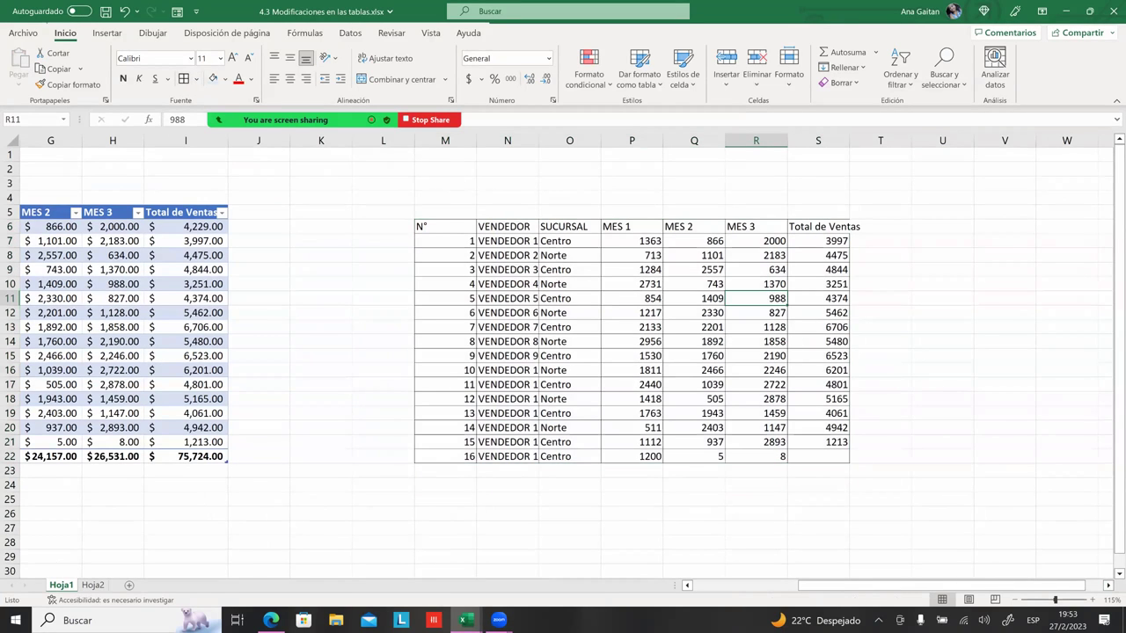
{"action": "left_click", "coordinate": [817, 241]}
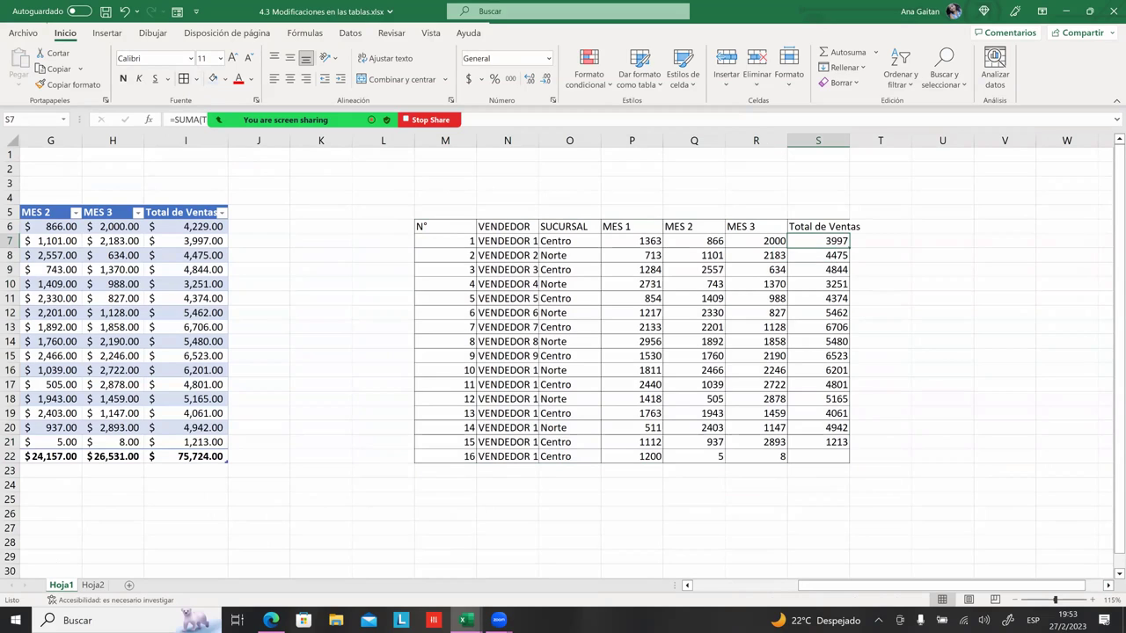
{"action": "key", "text": "F2"}
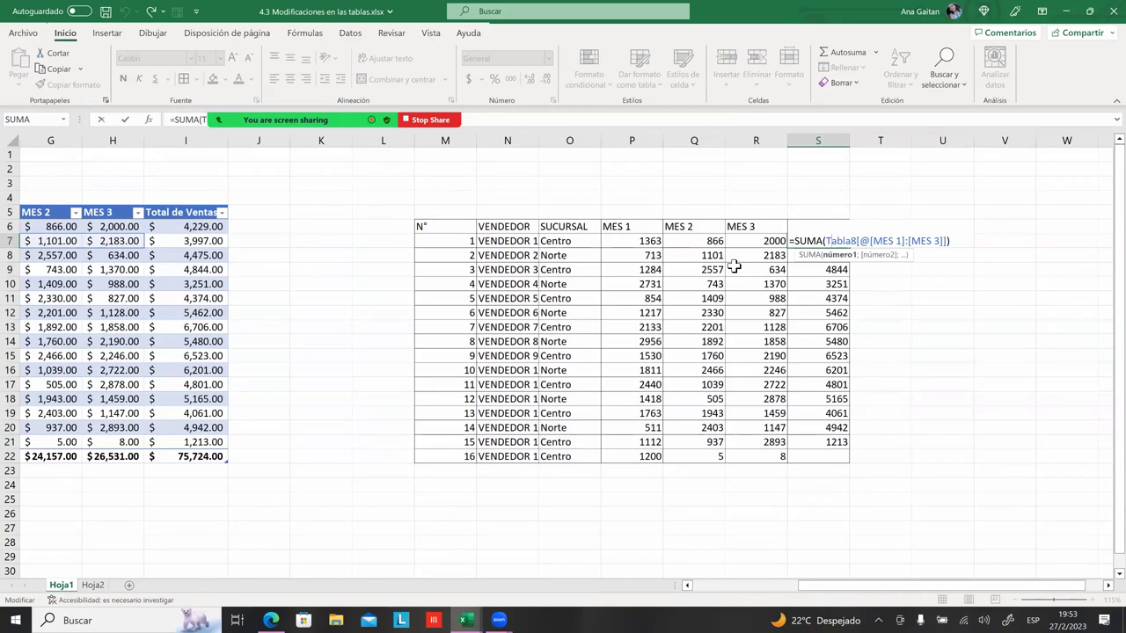
- Replace the first seller's MES 1 value in P7 (1363) with 0
{"action": "key", "text": "Escape"}
{"action": "left_click", "coordinate": [649, 241]}
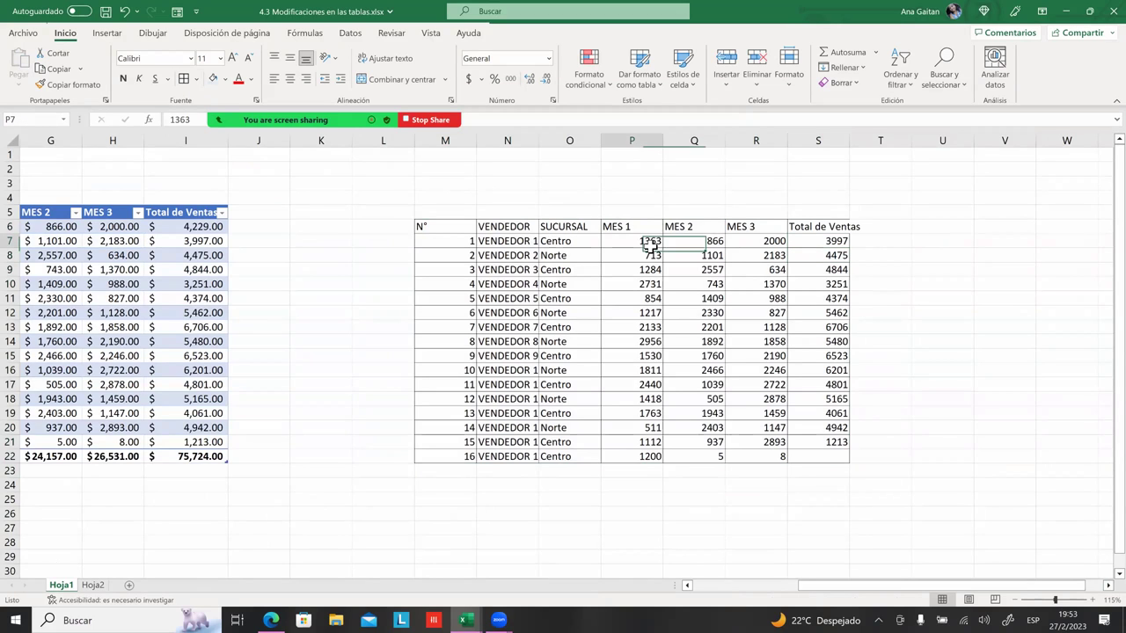
{"action": "type", "text": "0"}
{"action": "key", "text": "Return"}
- Review the Total de Ventas column and S7's formula, confirming its total of 3997
{"action": "key", "text": "Up"}
{"action": "key", "text": "Left"}
{"action": "key", "text": "Left"}
{"action": "key", "text": "Right"}
{"action": "key", "text": "Right"}
{"action": "key", "text": "Up"}
{"action": "key", "text": "Right"}
{"action": "key", "text": "Right"}
{"action": "key", "text": "Right"}
{"action": "key", "text": "Down"}
{"action": "key", "text": "Down"}
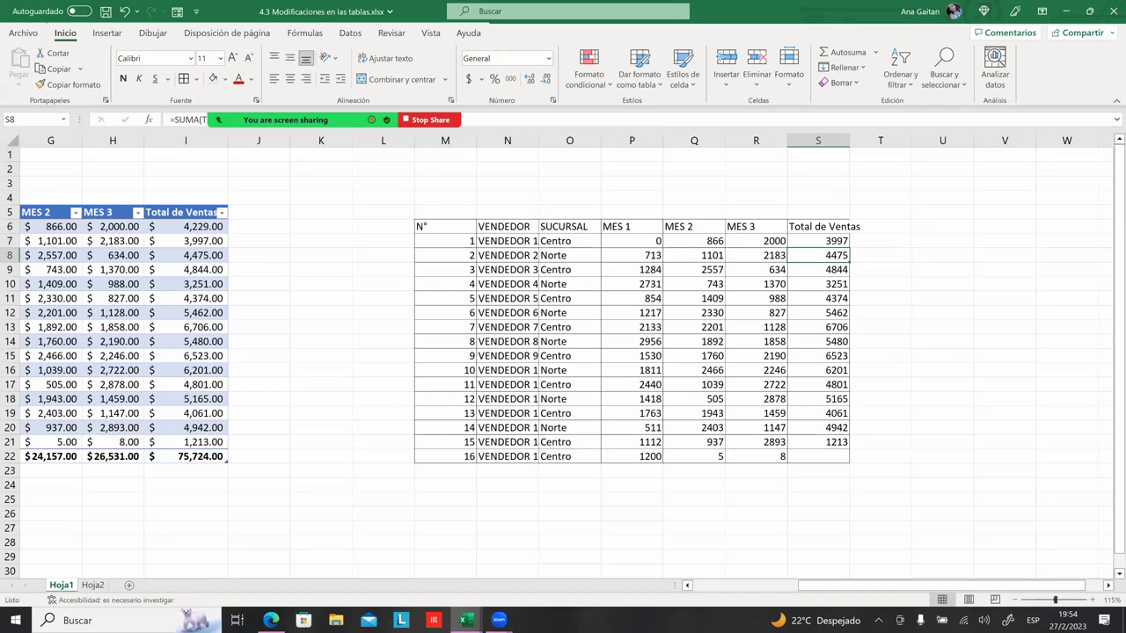
{"action": "key", "text": "Up"}
{"action": "key", "text": "shift+Down"}
{"action": "key", "text": "shift+Down"}
{"action": "key", "text": "shift+Down"}
{"action": "key", "text": "shift+Down"}
{"action": "key", "text": "shift+Down"}
{"action": "key", "text": "shift+Down"}
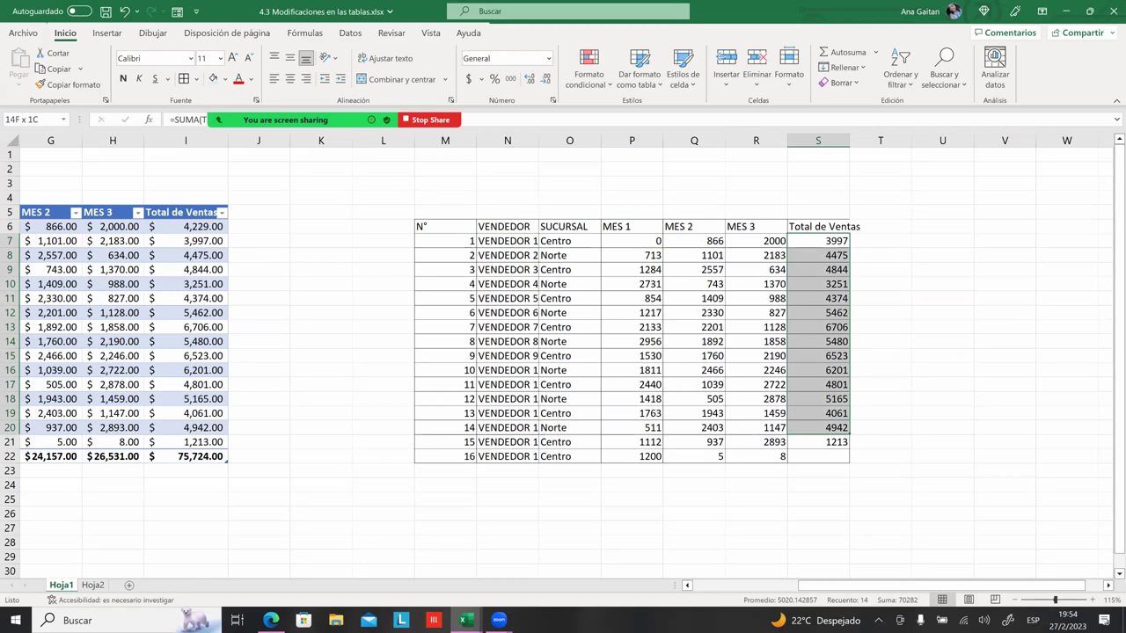
{"action": "left_click", "coordinate": [818, 298]}
{"action": "key", "text": "Up"}
{"action": "key", "text": "Up"}
{"action": "key", "text": "Up"}
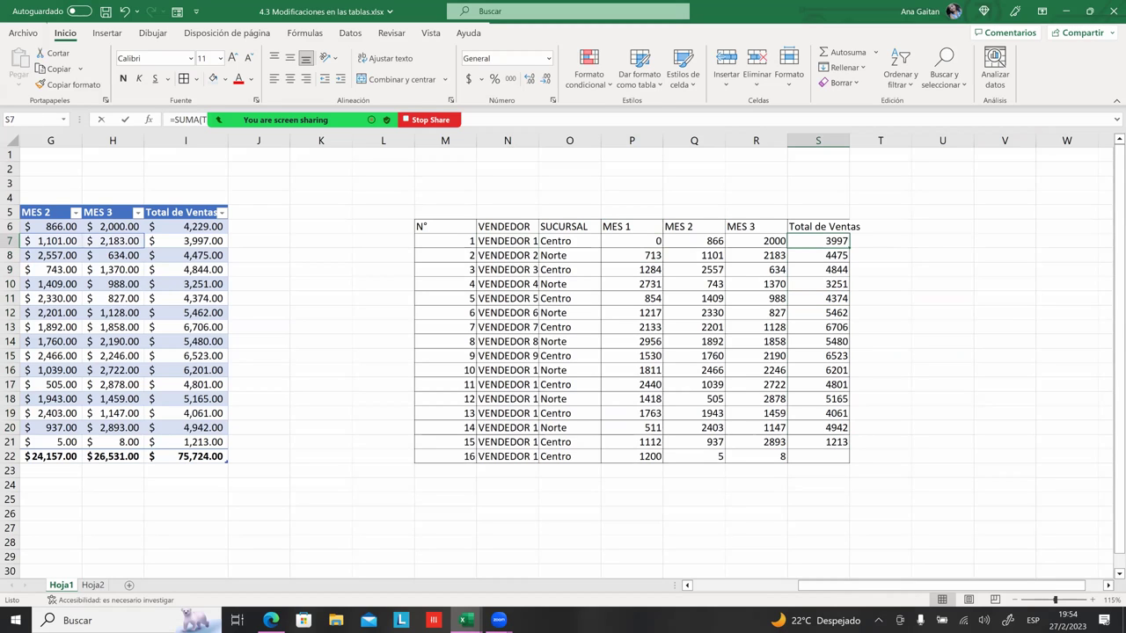
{"action": "key", "text": "F2"}
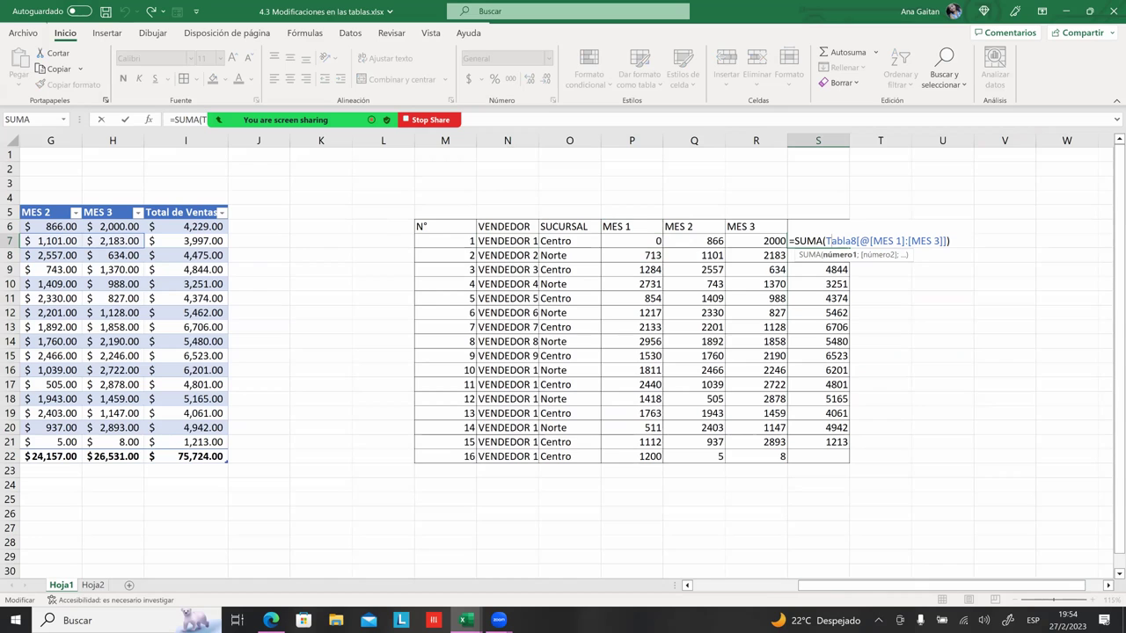
{"action": "left_click_drag", "start_coordinate": [941, 585], "coordinate": [895, 584]}
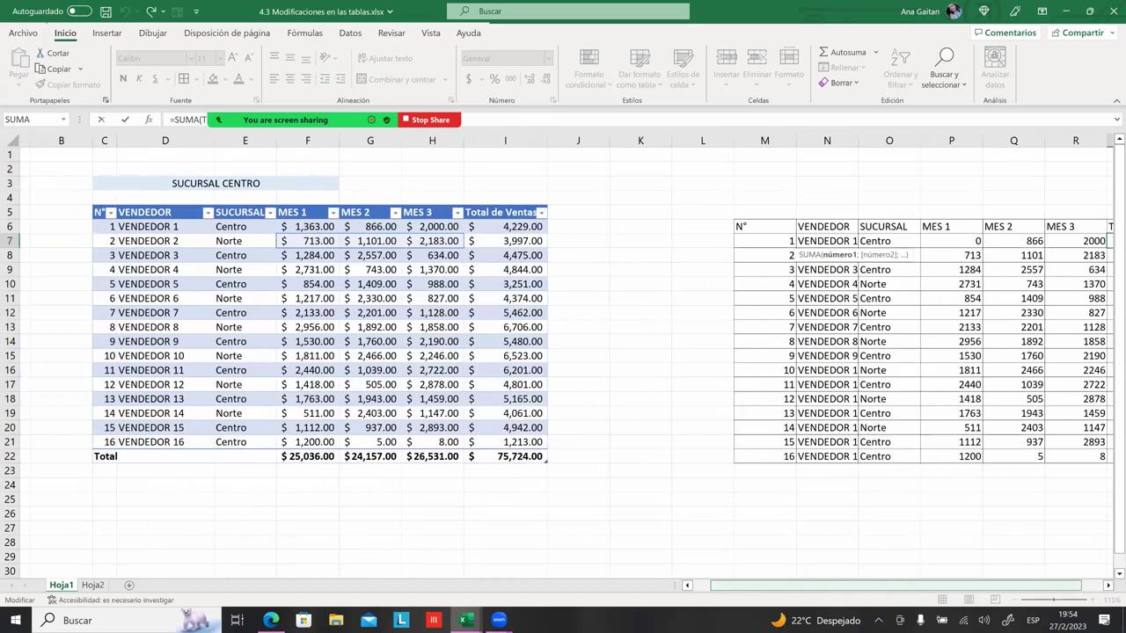
{"action": "left_click_drag", "start_coordinate": [895, 584], "coordinate": [917, 585]}
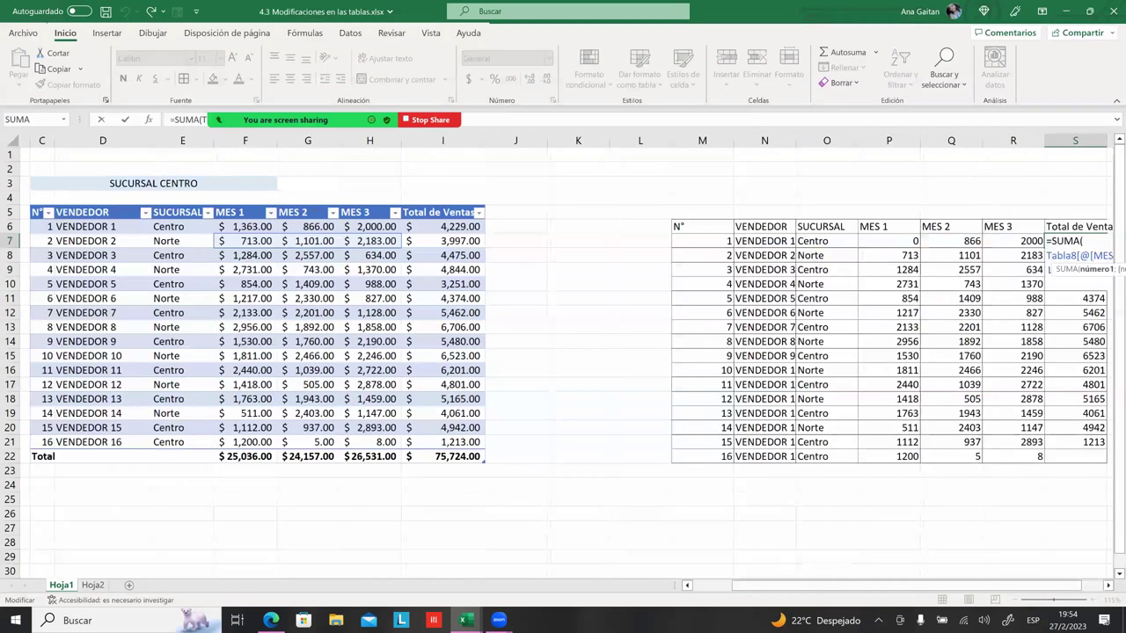
{"action": "key", "text": "Return"}
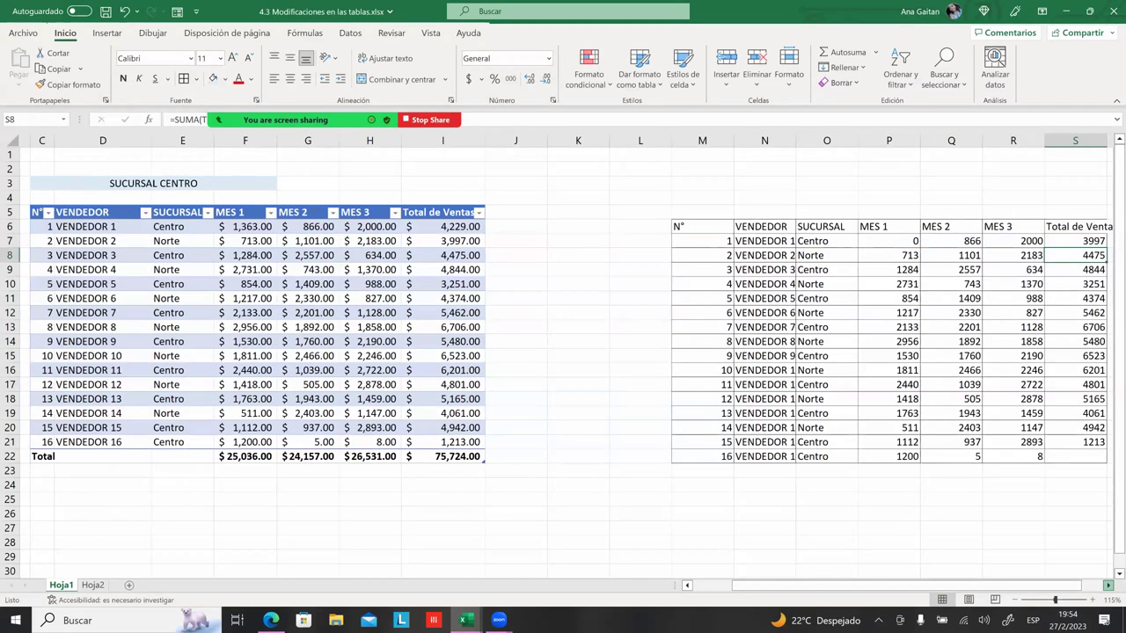
- Select the Total de Ventas values S7:T21
{"action": "scroll", "coordinate": [563, 351], "scroll_direction": "right", "scroll_amount": 2}
{"action": "scroll", "coordinate": [563, 351], "scroll_direction": "right", "scroll_amount": 1}
{"action": "left_click", "coordinate": [881, 240]}
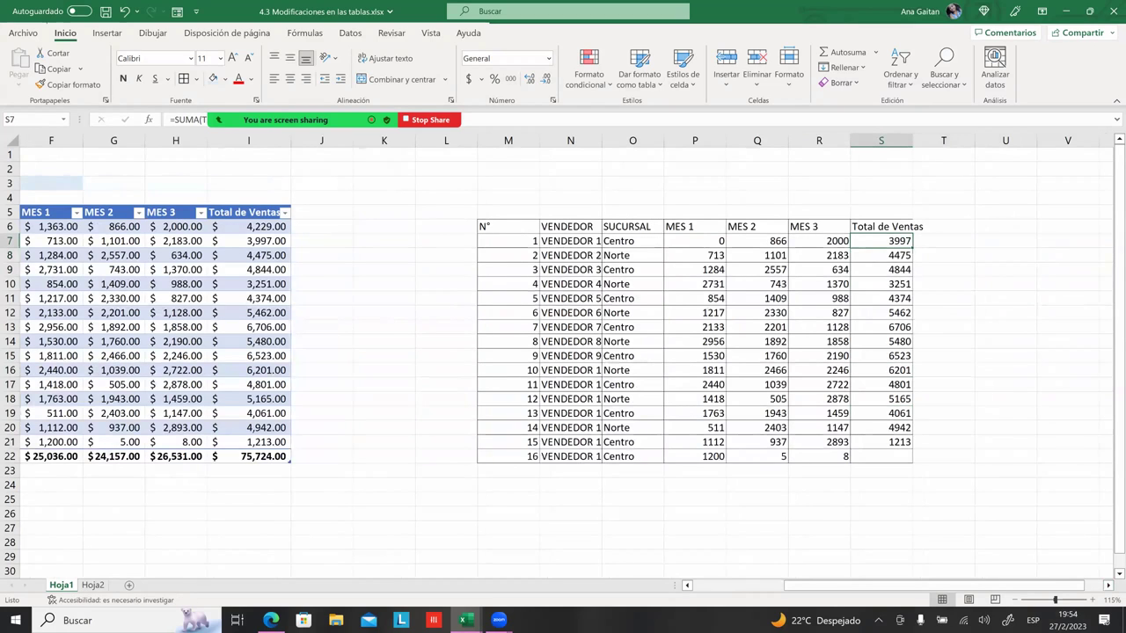
{"action": "left_click_drag", "start_coordinate": [880, 240], "coordinate": [943, 442]}
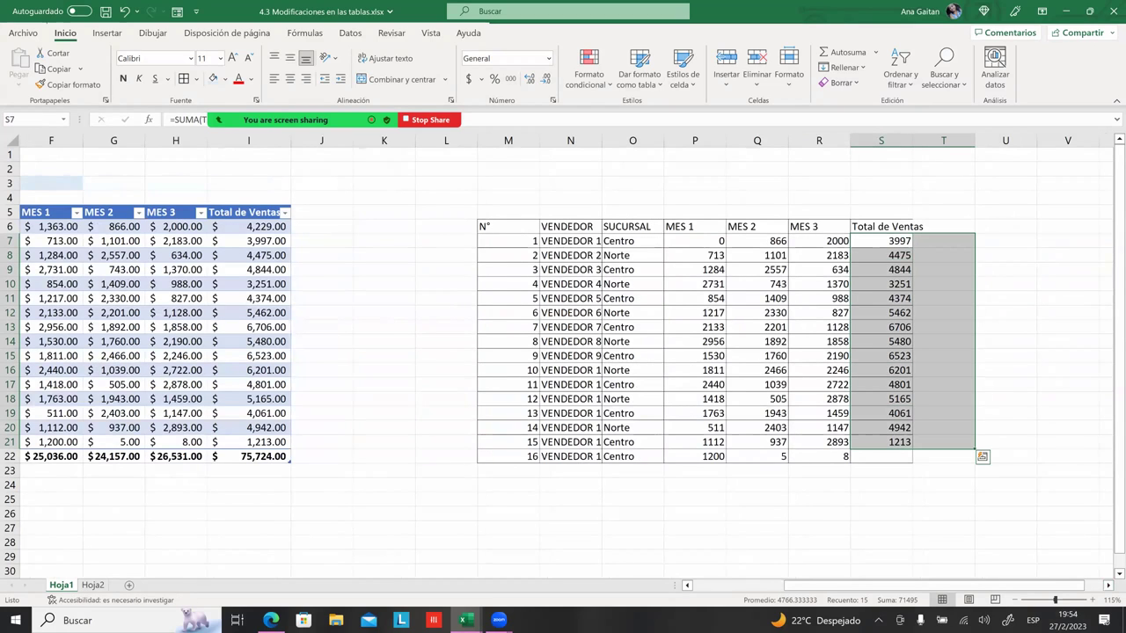
- Enter =SUMA(P7:R7) in S7 and fill it down to row 22, starting at 2866
{"action": "key", "text": "ctrl+z"}
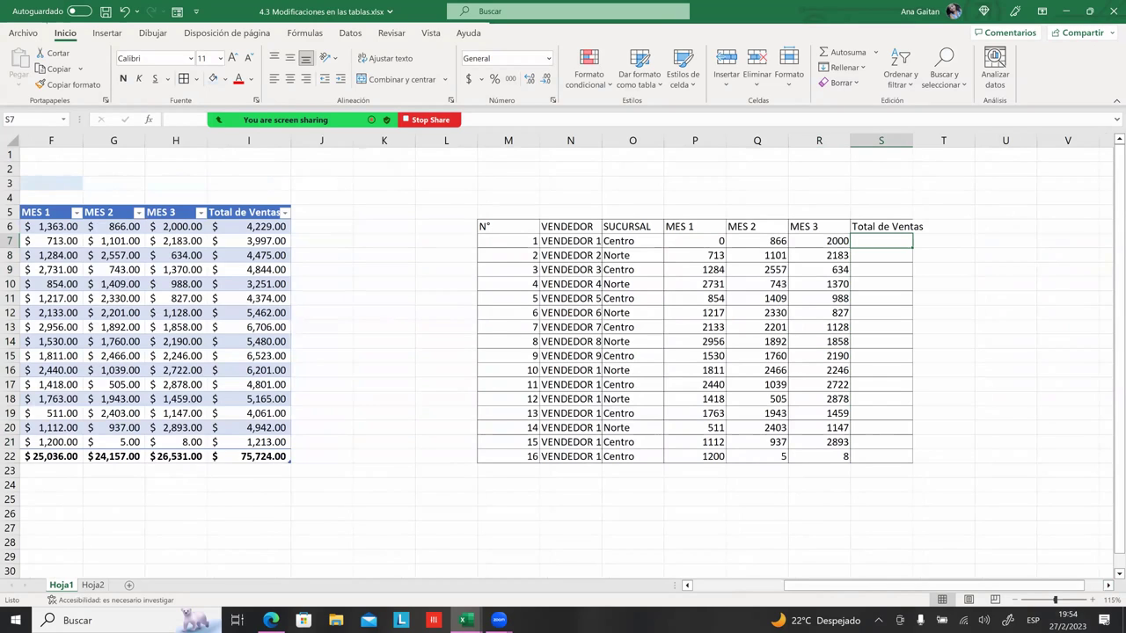
{"action": "type", "text": "=SUMA("}
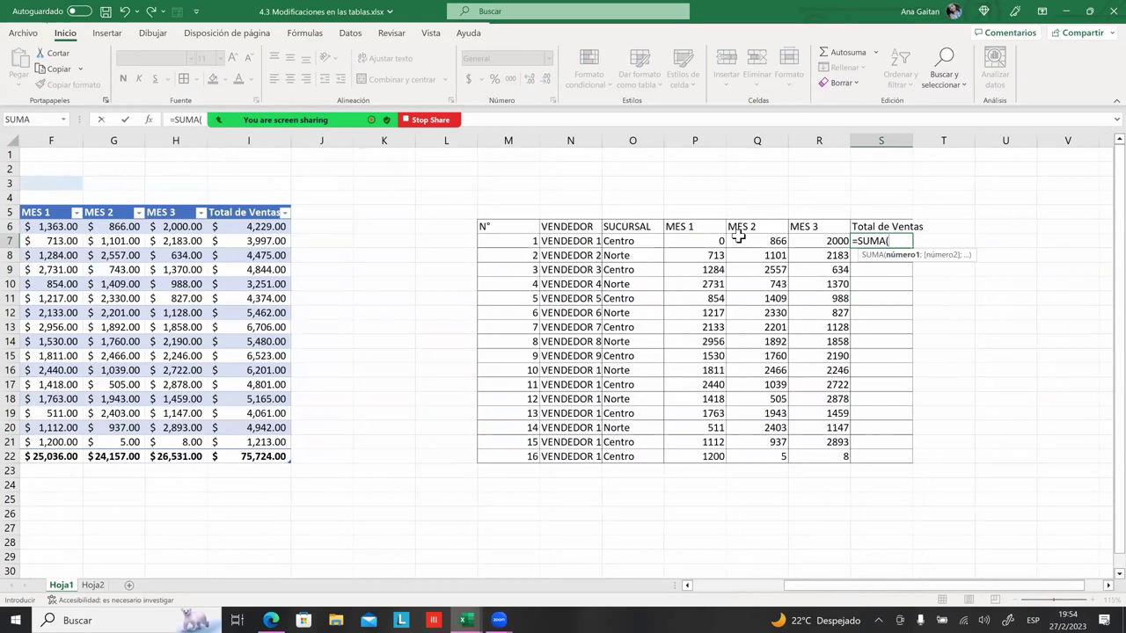
{"action": "left_click_drag", "start_coordinate": [722, 240], "coordinate": [831, 242]}
{"action": "type", "text": ")"}
{"action": "key", "text": "Return"}
{"action": "left_click", "coordinate": [880, 240]}
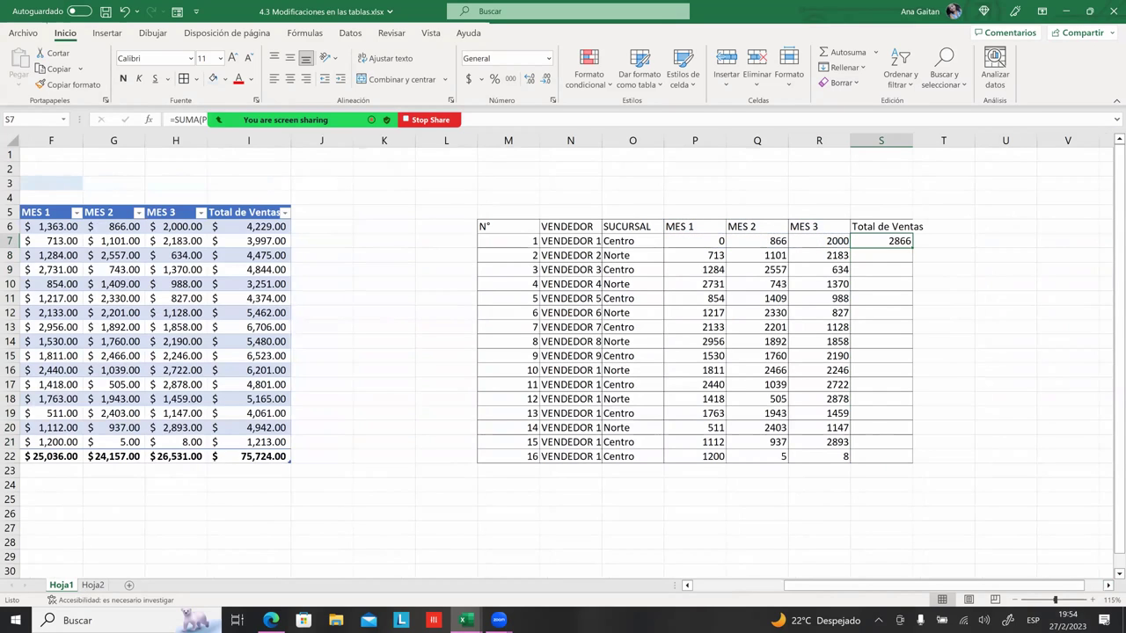
{"action": "left_click_drag", "start_coordinate": [912, 247], "coordinate": [910, 457]}
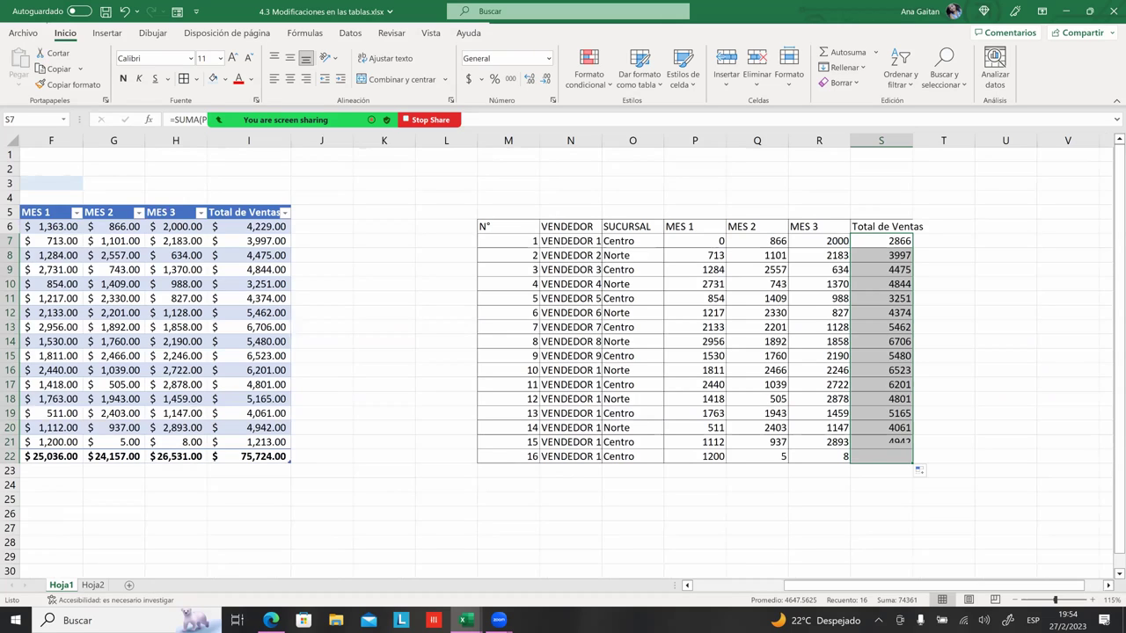
{"action": "left_click", "coordinate": [819, 485]}
{"action": "left_click", "coordinate": [569, 471]}
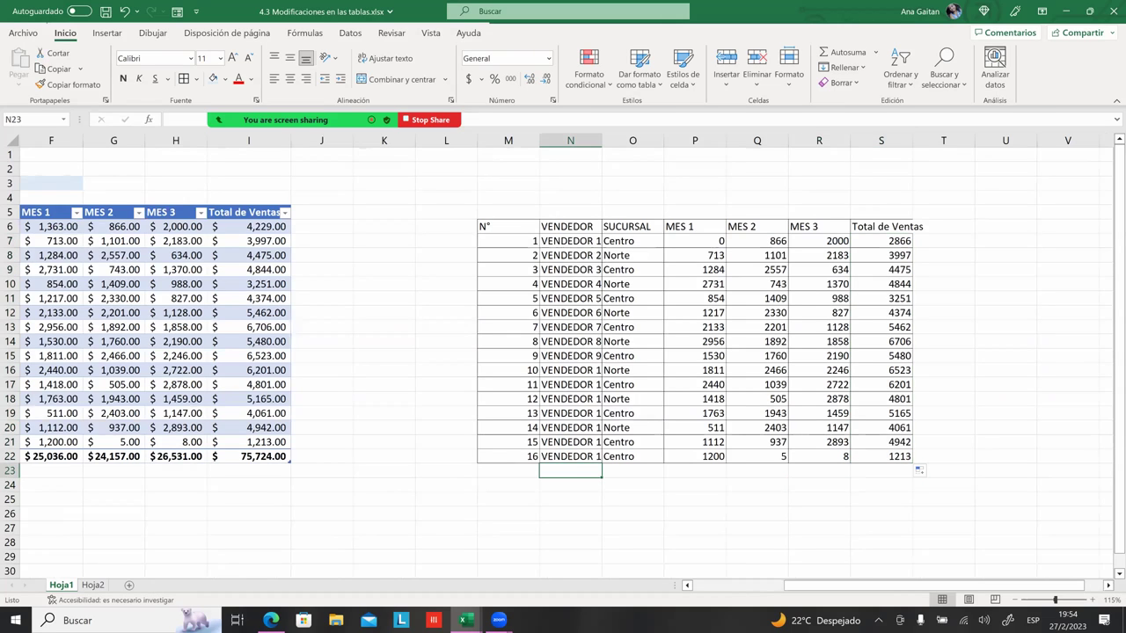
- Label N23 TOTAL, widen column N for full seller names, and delete the VENTA MAS ALTA label
{"action": "type", "text": "tOT"}
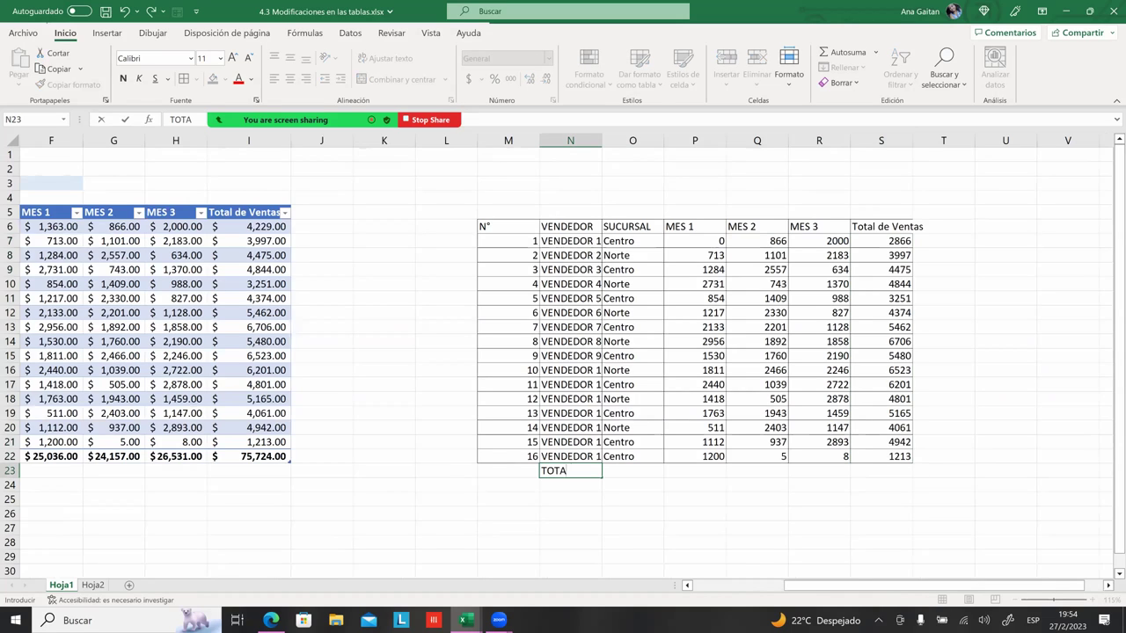
{"action": "key", "text": "Return"}
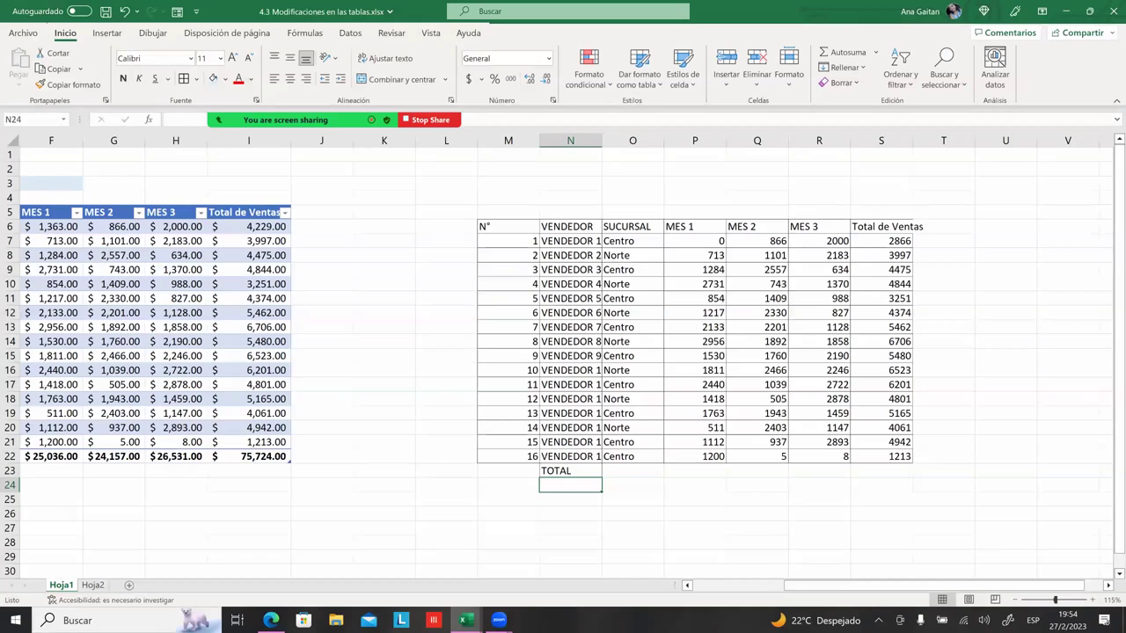
{"action": "type", "text": "VENTA MAS ALTA"}
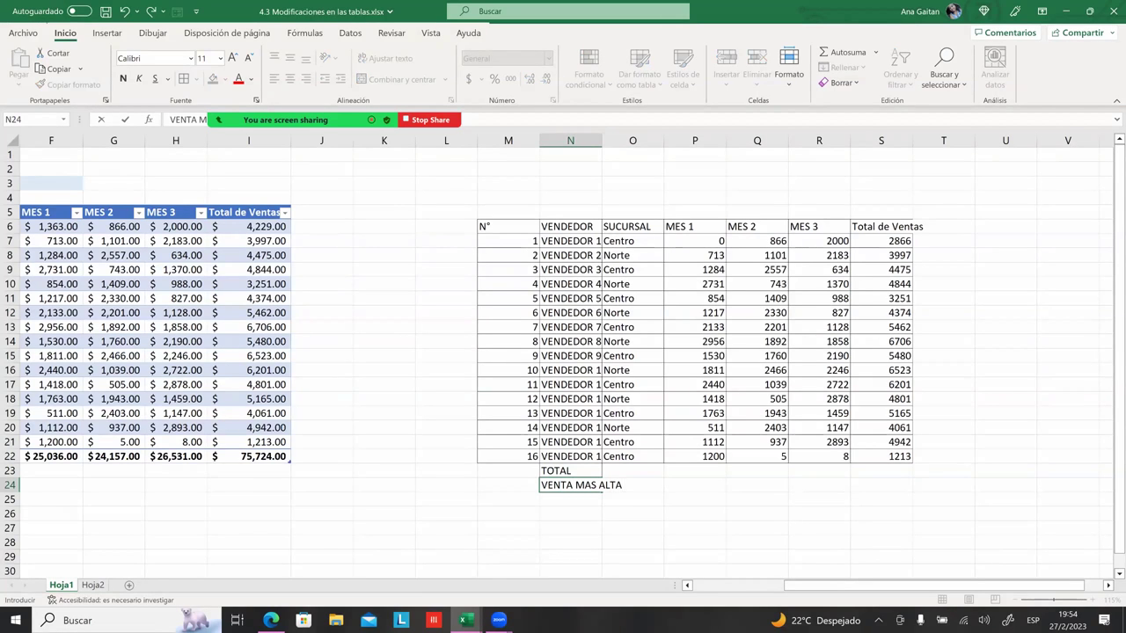
{"action": "left_click", "coordinate": [756, 499]}
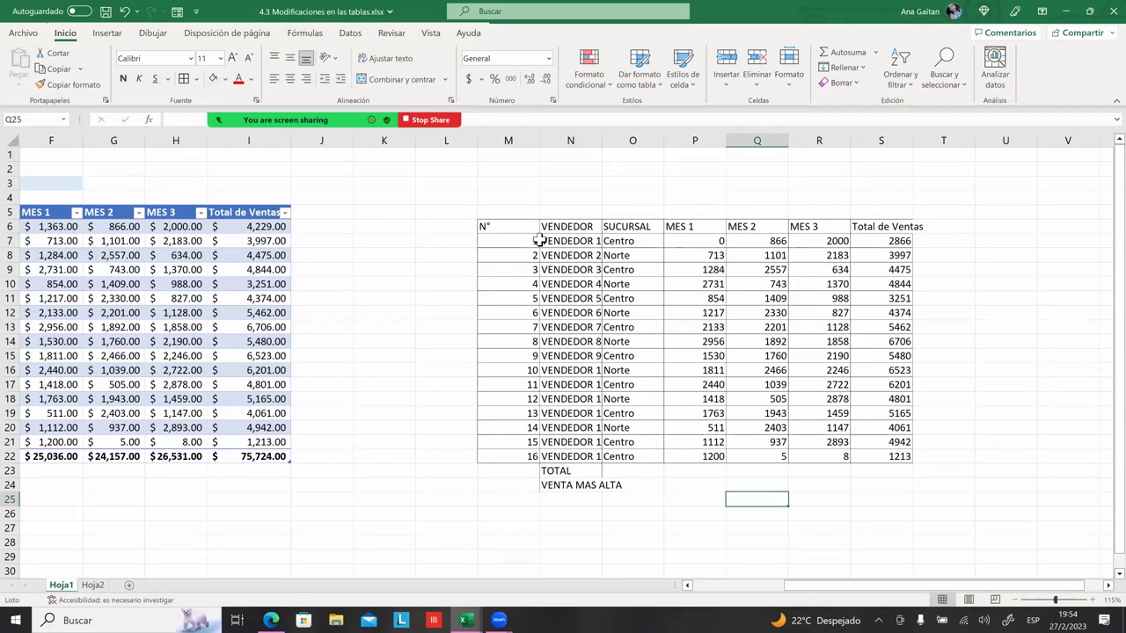
{"action": "left_click_drag", "start_coordinate": [603, 141], "coordinate": [633, 141]}
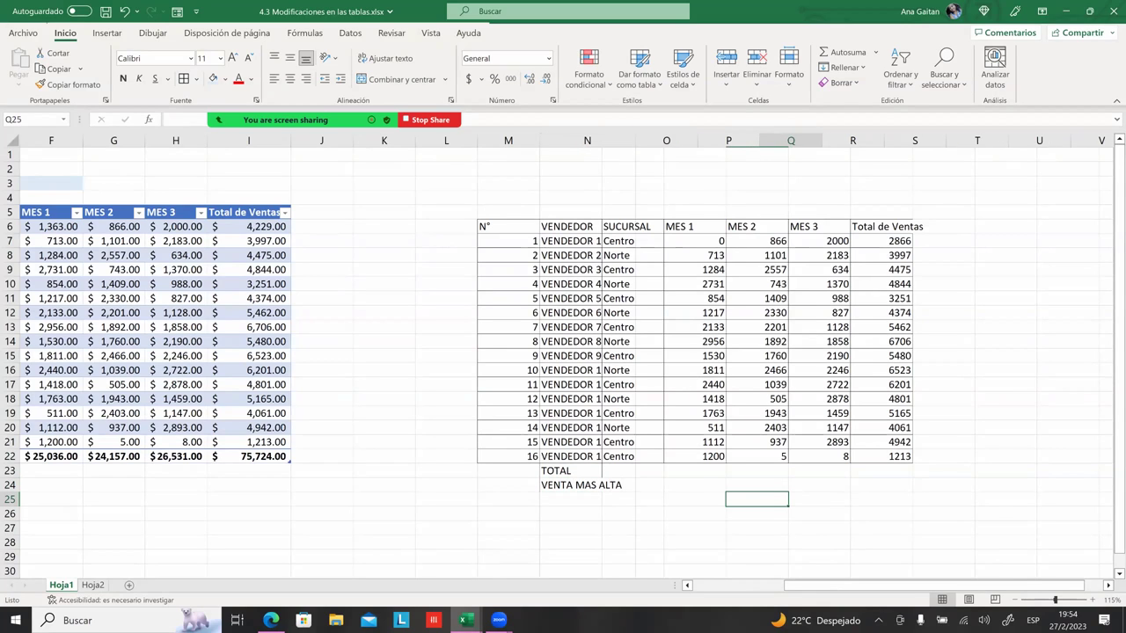
{"action": "left_click", "coordinate": [735, 471]}
{"action": "left_click", "coordinate": [589, 485]}
{"action": "key", "text": "Delete"}
{"action": "left_click", "coordinate": [795, 542]}
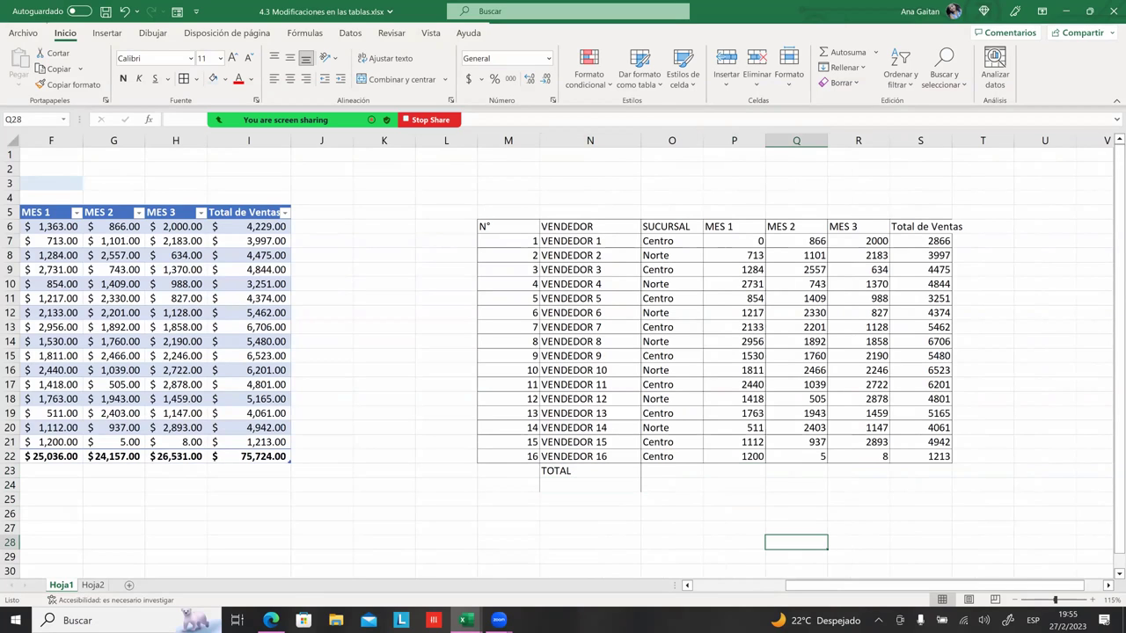
- Enter =SUMA(P7:P20) in P23 for a MES 1 total of 21361 and verify its range
{"action": "left_click", "coordinate": [734, 470]}
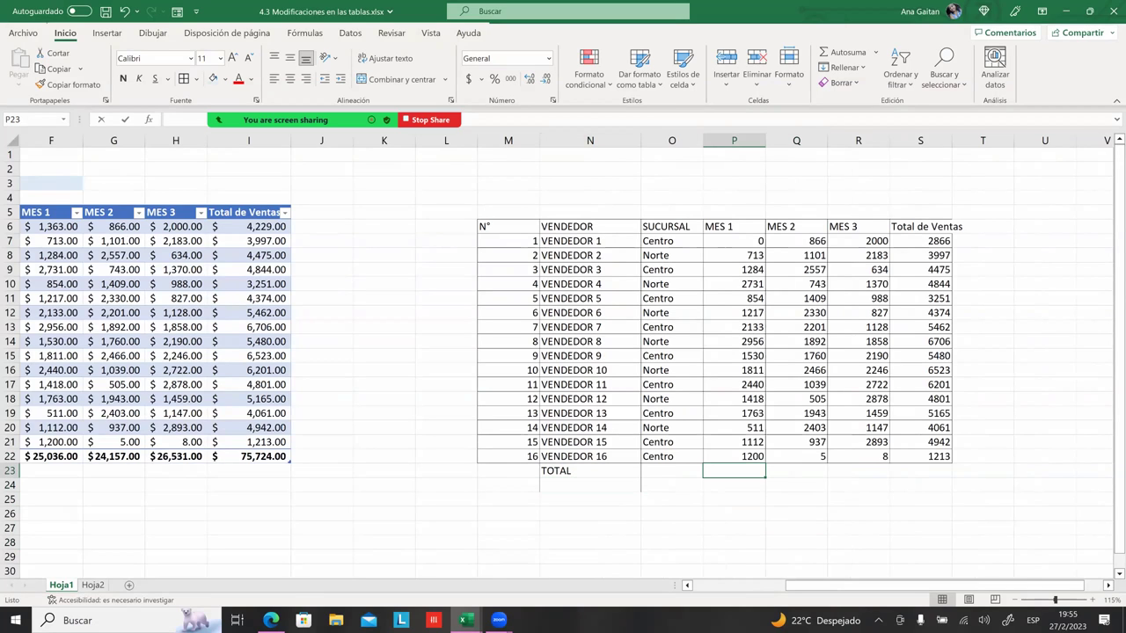
{"action": "type", "text": "=SUMA"}
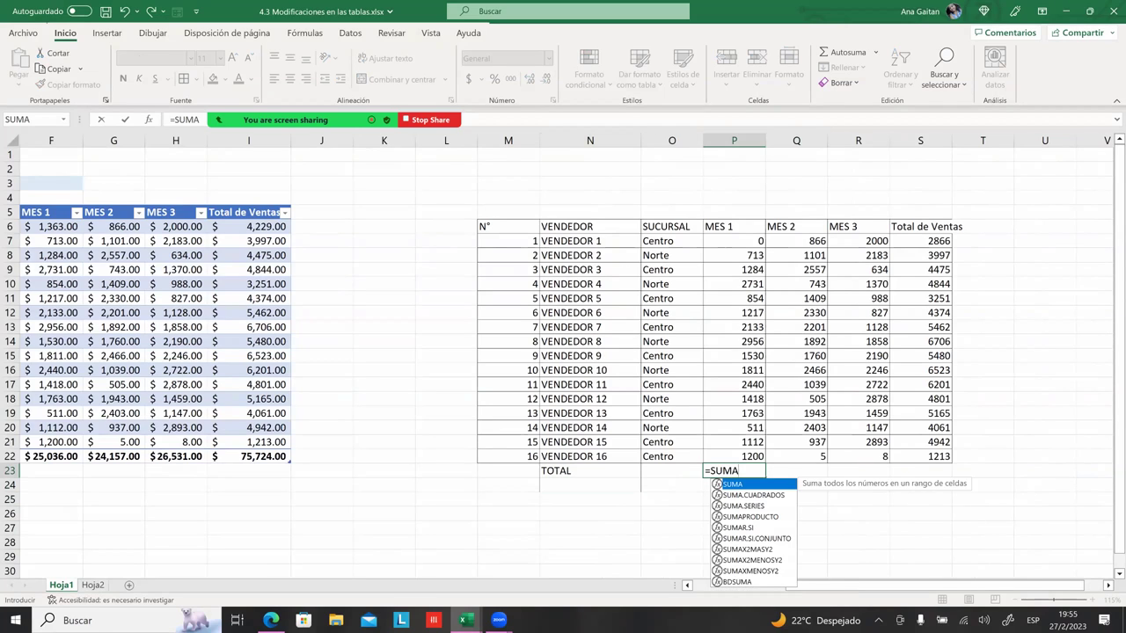
{"action": "type", "text": "("}
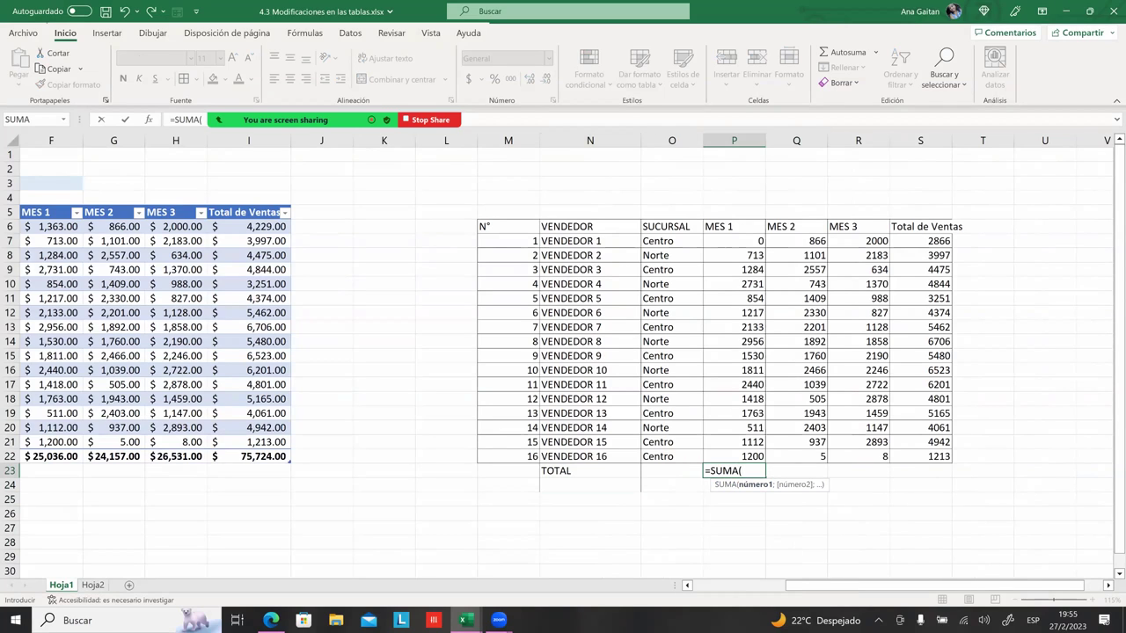
{"action": "left_click_drag", "start_coordinate": [737, 243], "coordinate": [761, 443]}
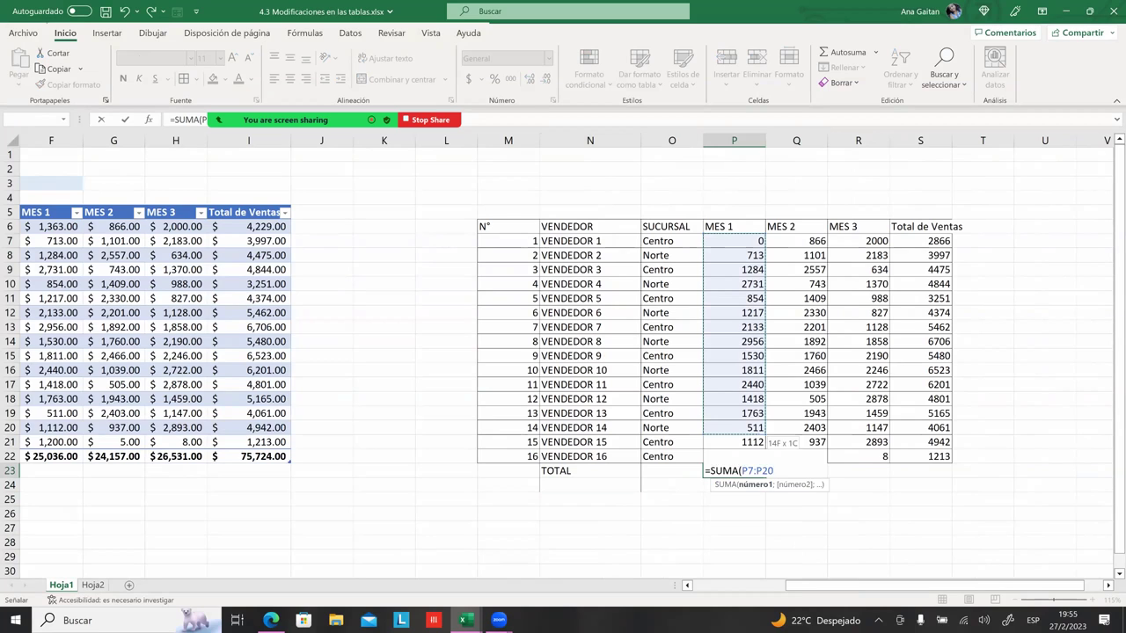
{"action": "key", "text": "Return"}
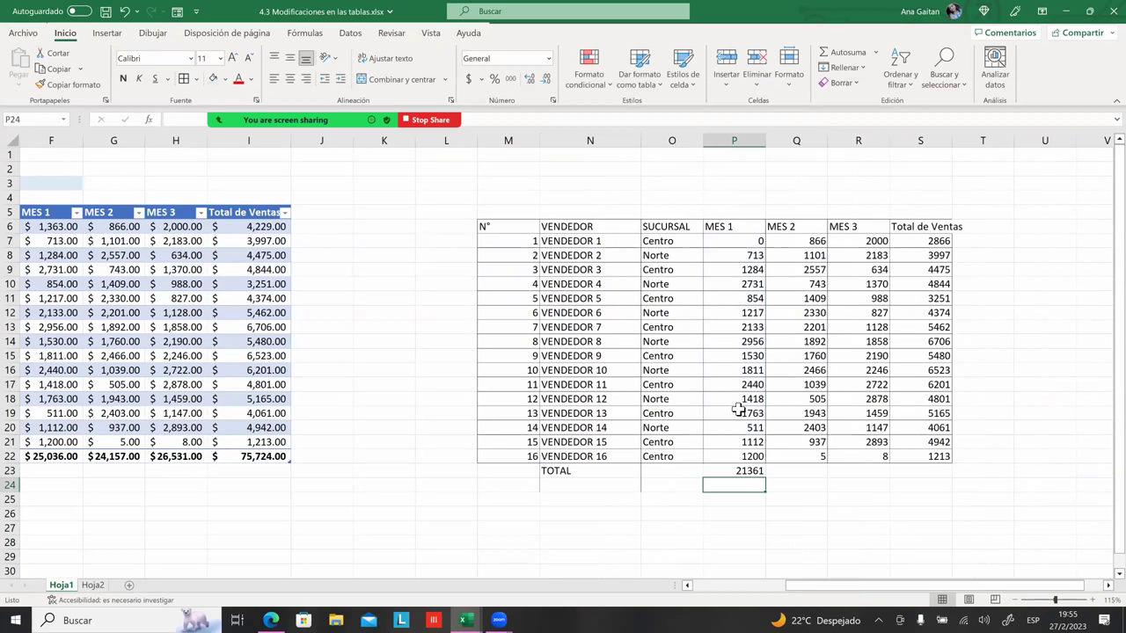
{"action": "key", "text": "Up"}
{"action": "key", "text": "F2"}
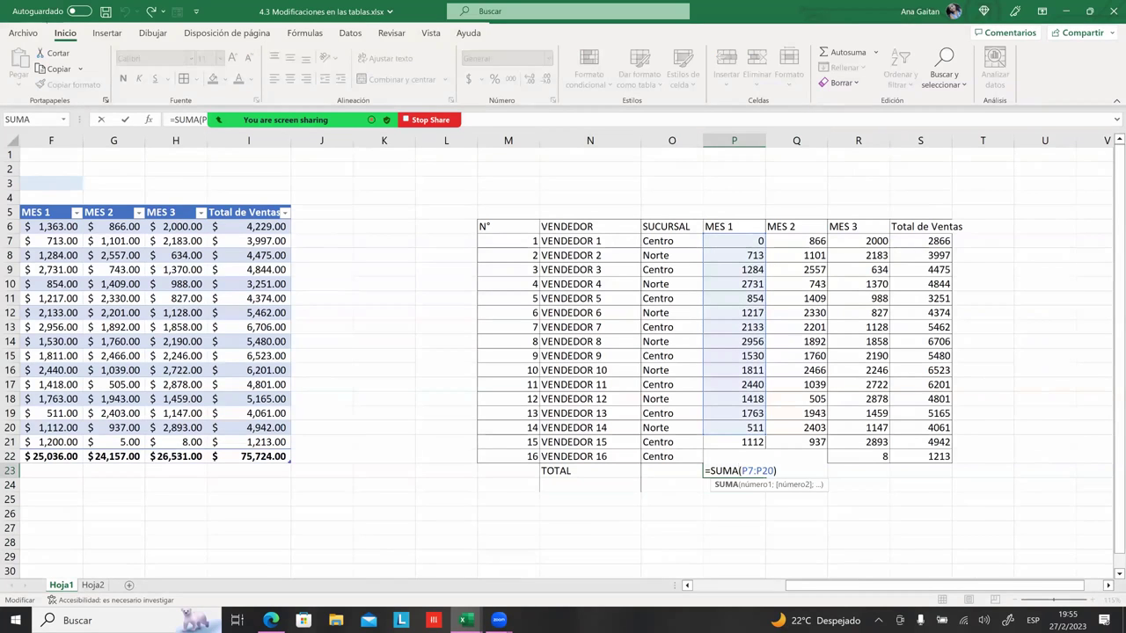
{"action": "key", "text": "Return"}
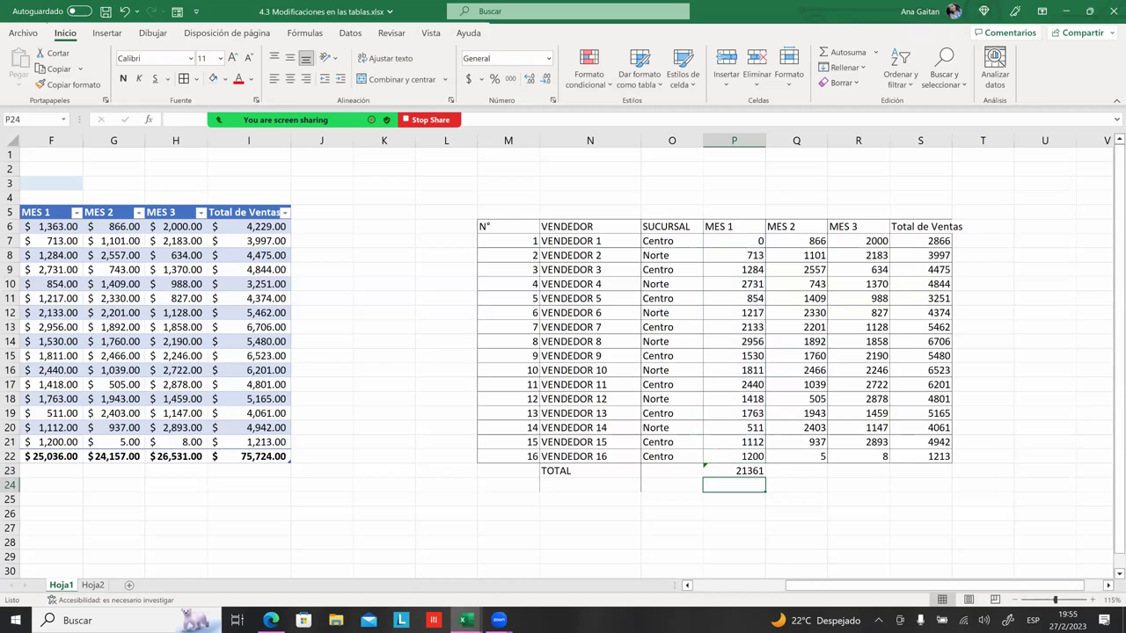
{"action": "left_click", "coordinate": [796, 485]}
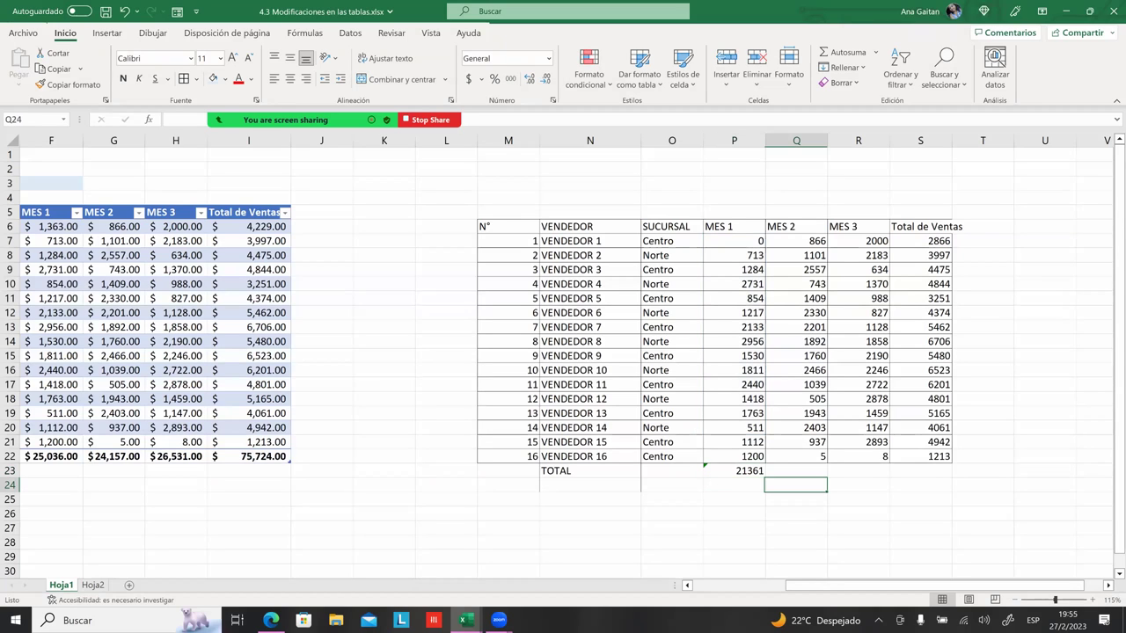
{"action": "key", "text": "Left"}
{"action": "key", "text": "Up"}
{"action": "key", "text": "F2"}
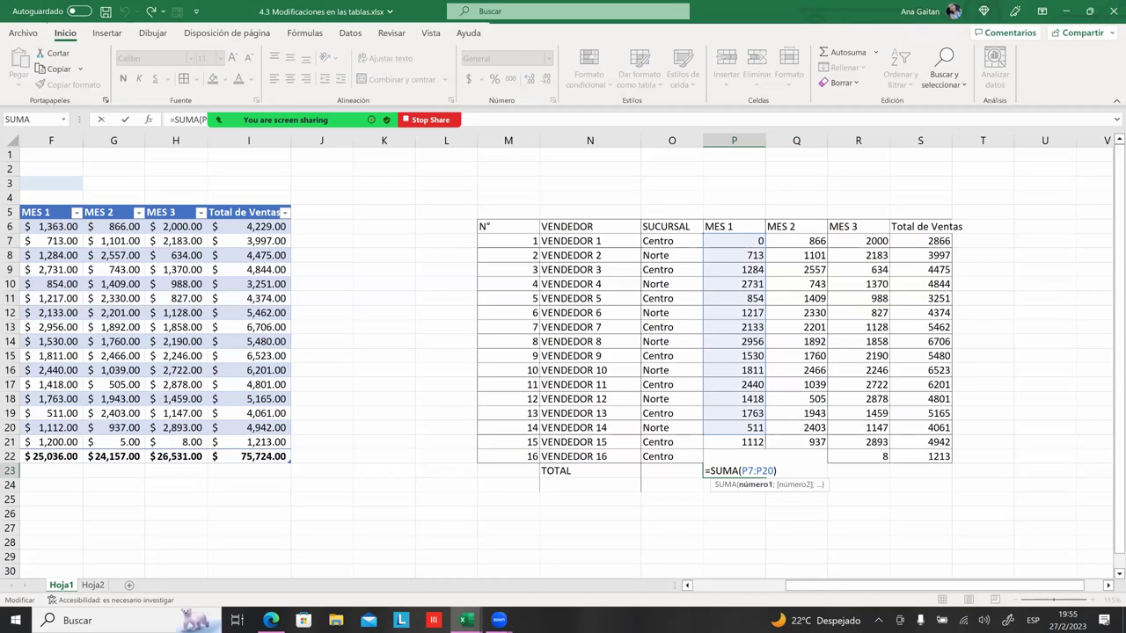
{"action": "key", "text": "Escape"}
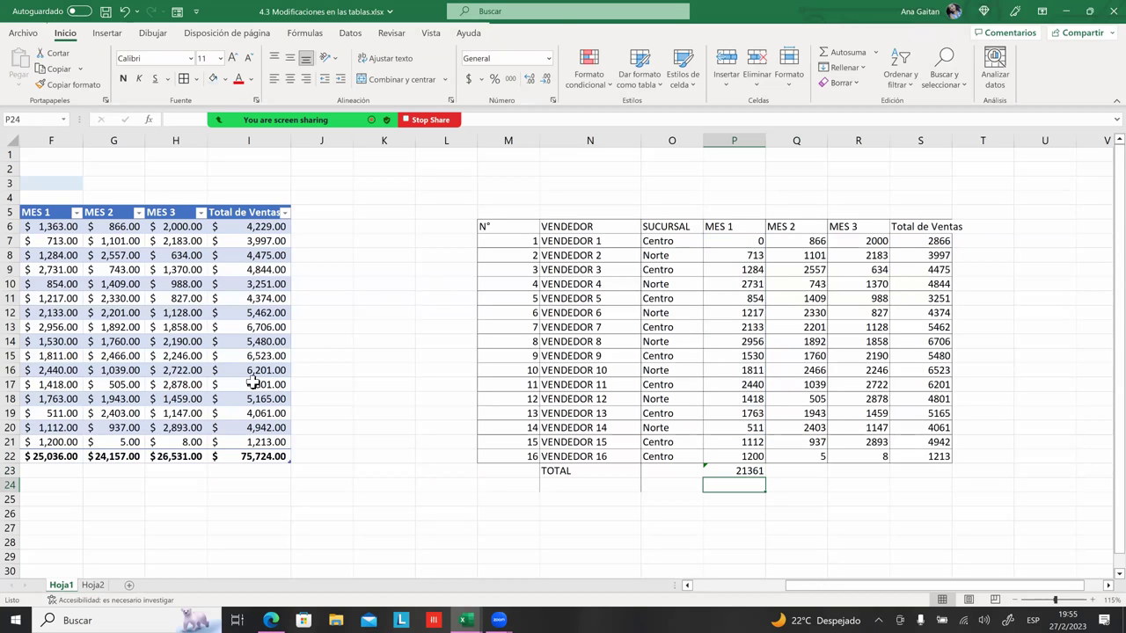
{"action": "left_click", "coordinate": [249, 384]}
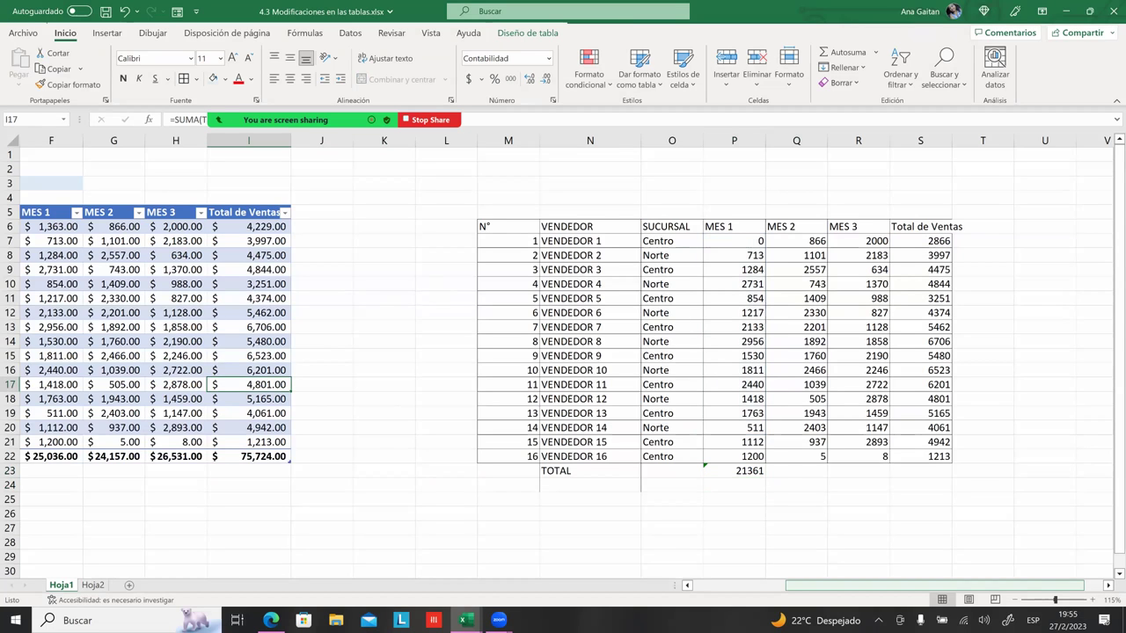
- Set the SUCURSAL CENTRO Total row's MES 1 cell F22 to Contar números, showing 16
{"action": "left_click_drag", "start_coordinate": [932, 586], "coordinate": [842, 585]}
{"action": "left_click", "coordinate": [351, 456]}
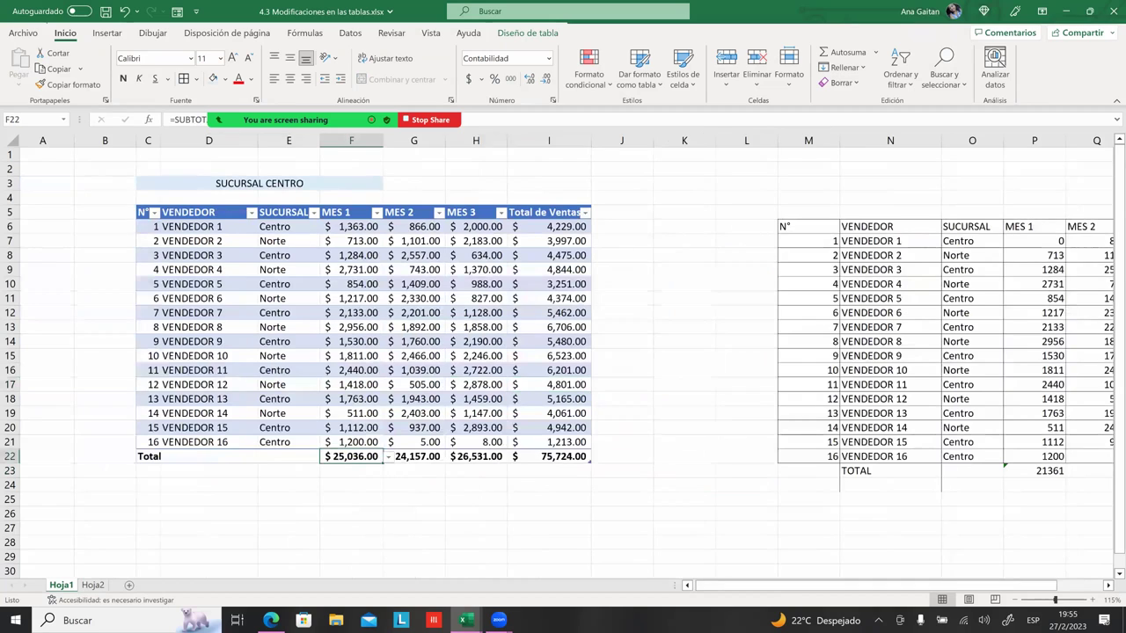
{"action": "left_click", "coordinate": [388, 456]}
{"action": "left_click", "coordinate": [350, 502]}
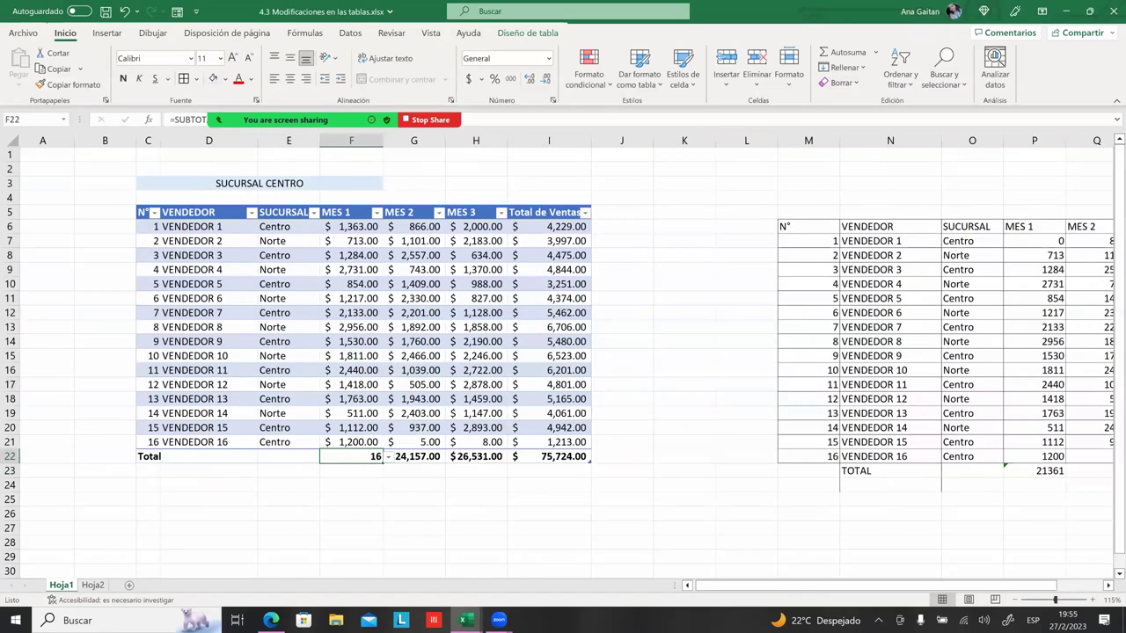
- Select the MES 1 values and reopen the F22 total choices without changing them
{"action": "left_click", "coordinate": [356, 227]}
{"action": "left_click_drag", "start_coordinate": [353, 241], "coordinate": [348, 410]}
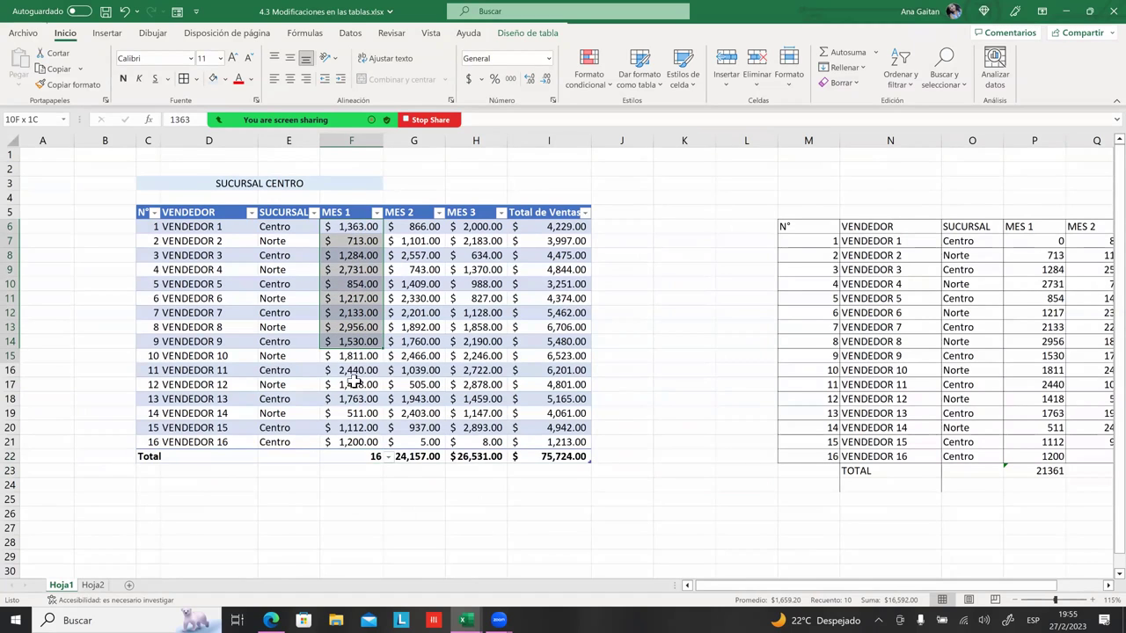
{"action": "left_click_drag", "start_coordinate": [347, 410], "coordinate": [350, 441]}
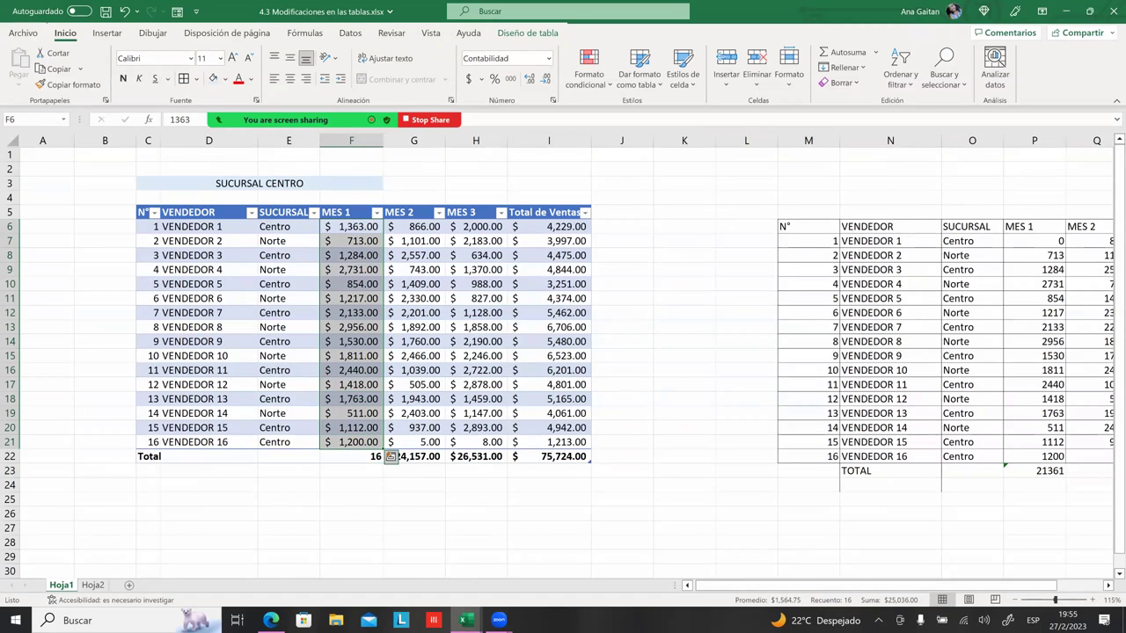
{"action": "left_click_drag", "start_coordinate": [351, 485], "coordinate": [351, 471]}
{"action": "left_click", "coordinate": [351, 456]}
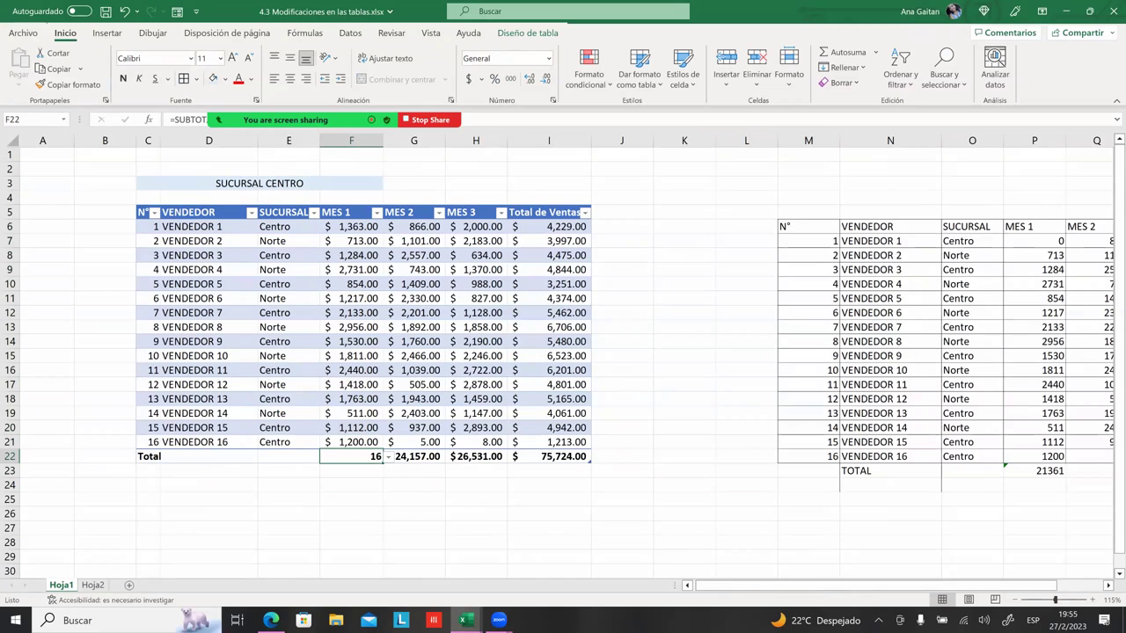
{"action": "left_click", "coordinate": [387, 456]}
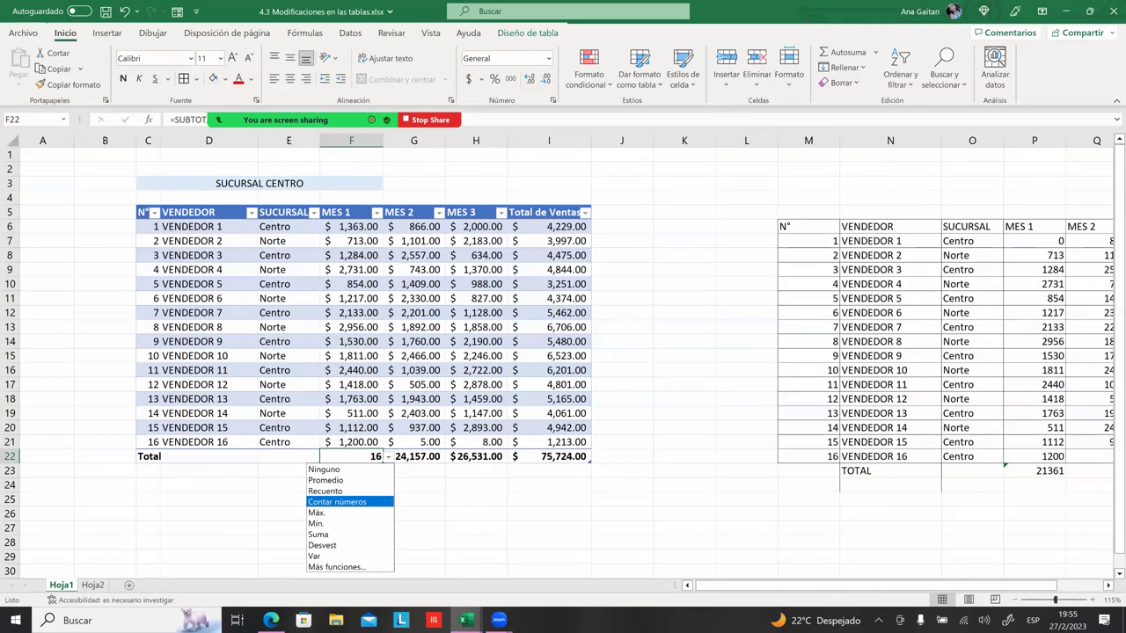
{"action": "key", "text": "Escape"}
{"action": "left_click", "coordinate": [413, 498]}
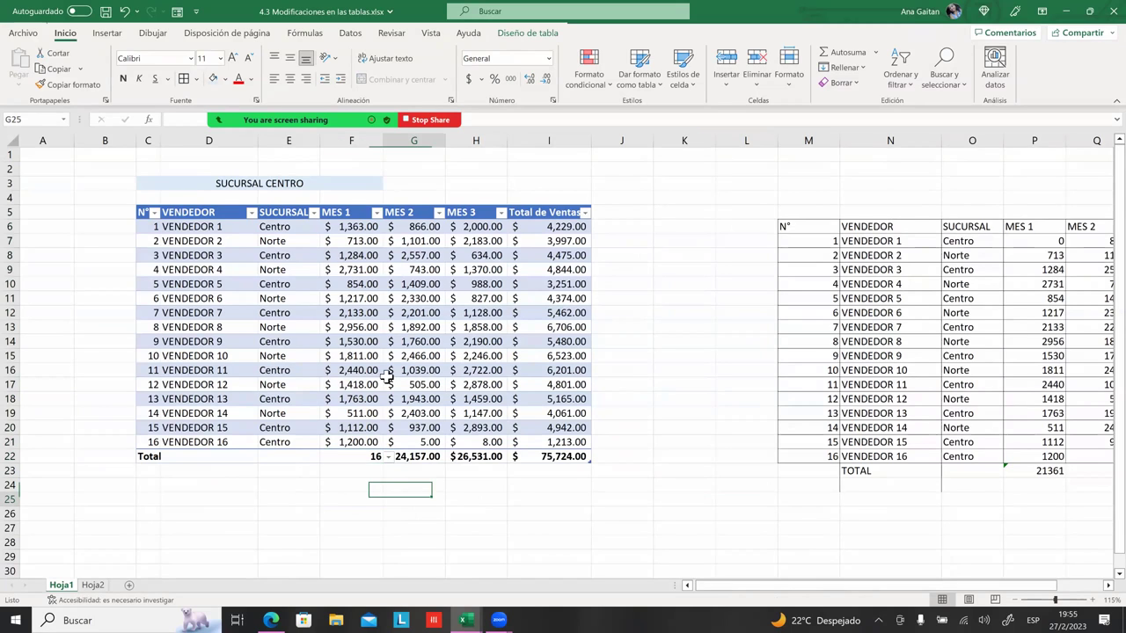
- Select all 16 MES 1 values F6:F21 to confirm the count
{"action": "left_click", "coordinate": [367, 232]}
{"action": "left_click_drag", "start_coordinate": [367, 247], "coordinate": [356, 444]}
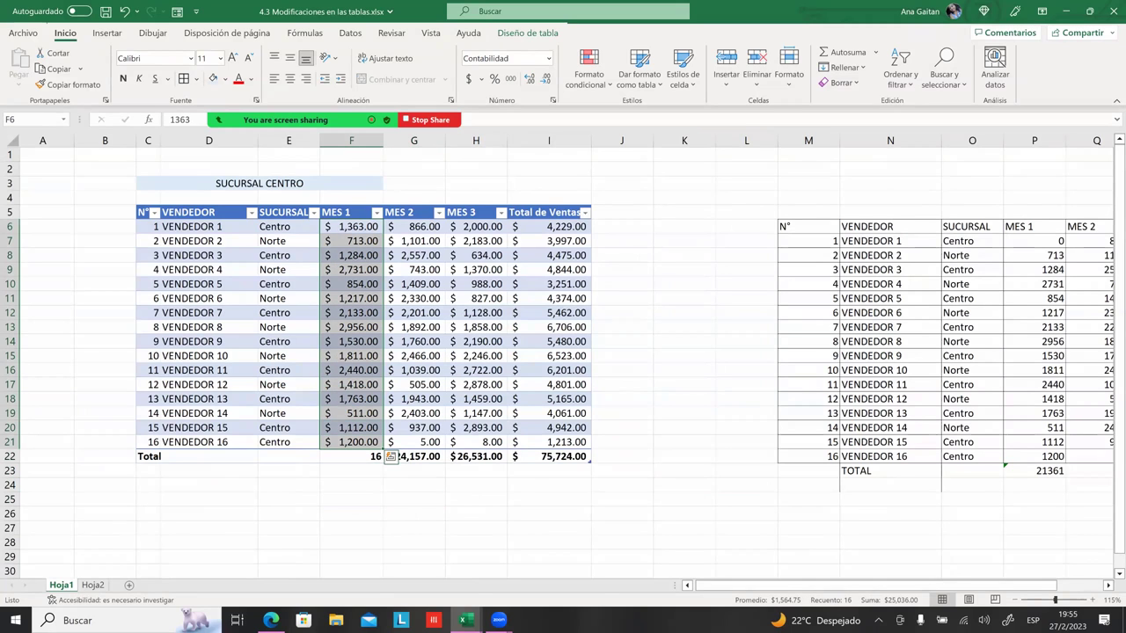
{"action": "left_click", "coordinate": [413, 514]}
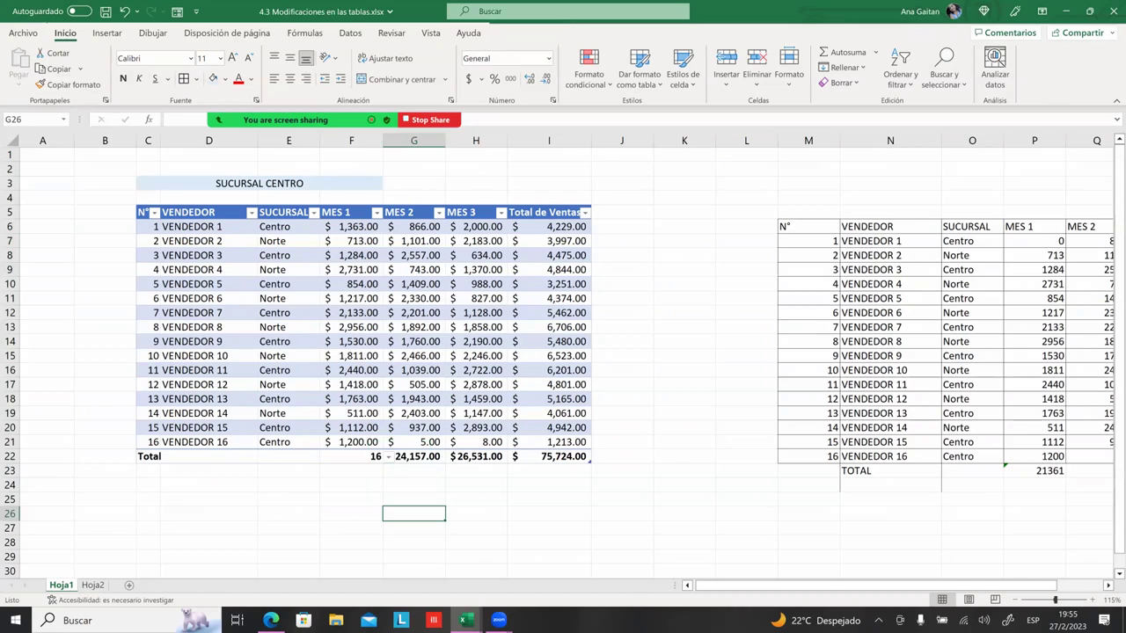
{"action": "left_click", "coordinate": [352, 456]}
{"action": "left_click", "coordinate": [554, 412]}
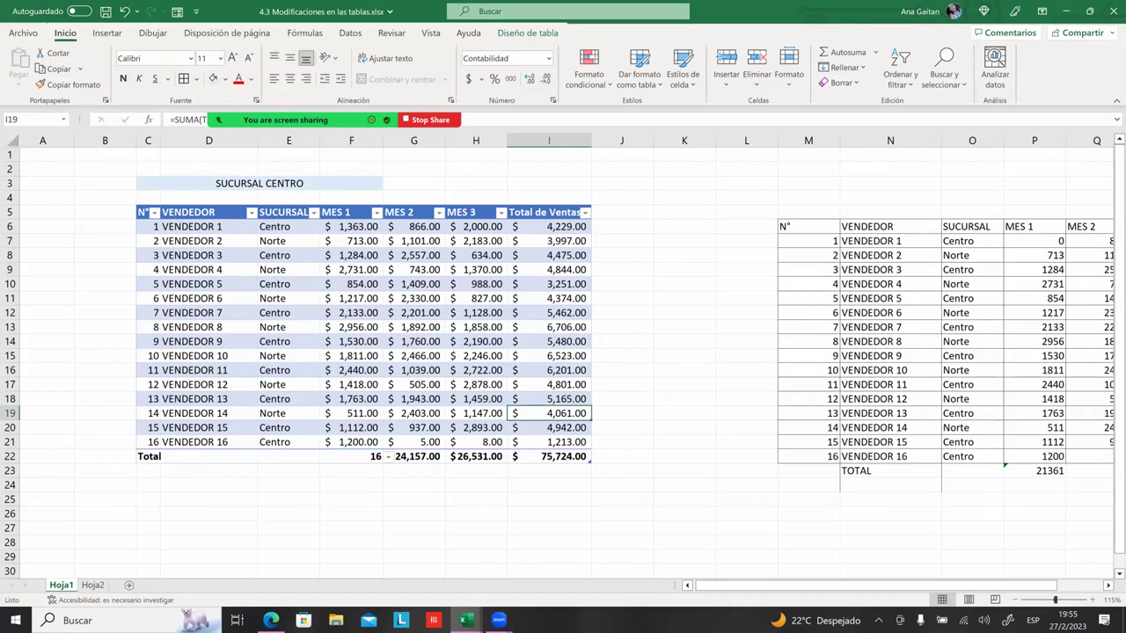
{"action": "scroll", "coordinate": [562, 352], "scroll_direction": "right", "scroll_amount": 2}
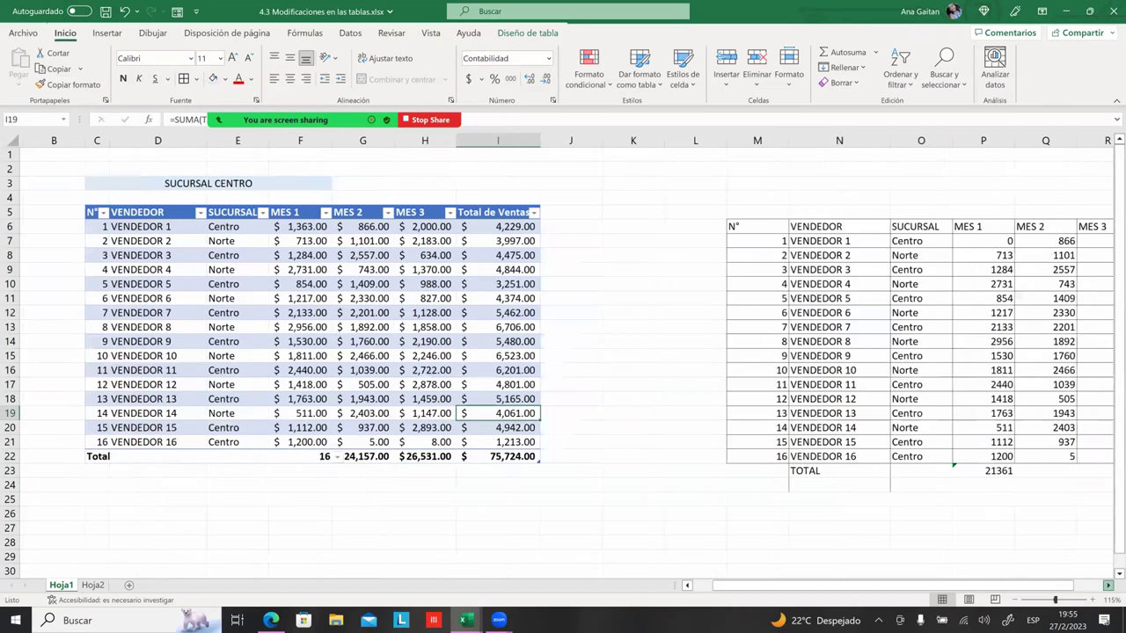
{"action": "scroll", "coordinate": [563, 352], "scroll_direction": "right", "scroll_amount": 2}
{"action": "scroll", "coordinate": [563, 351], "scroll_direction": "right", "scroll_amount": 3}
- Select the plain table's MES 2 values, starting at 866, to see their sum
{"action": "left_click", "coordinate": [795, 441]}
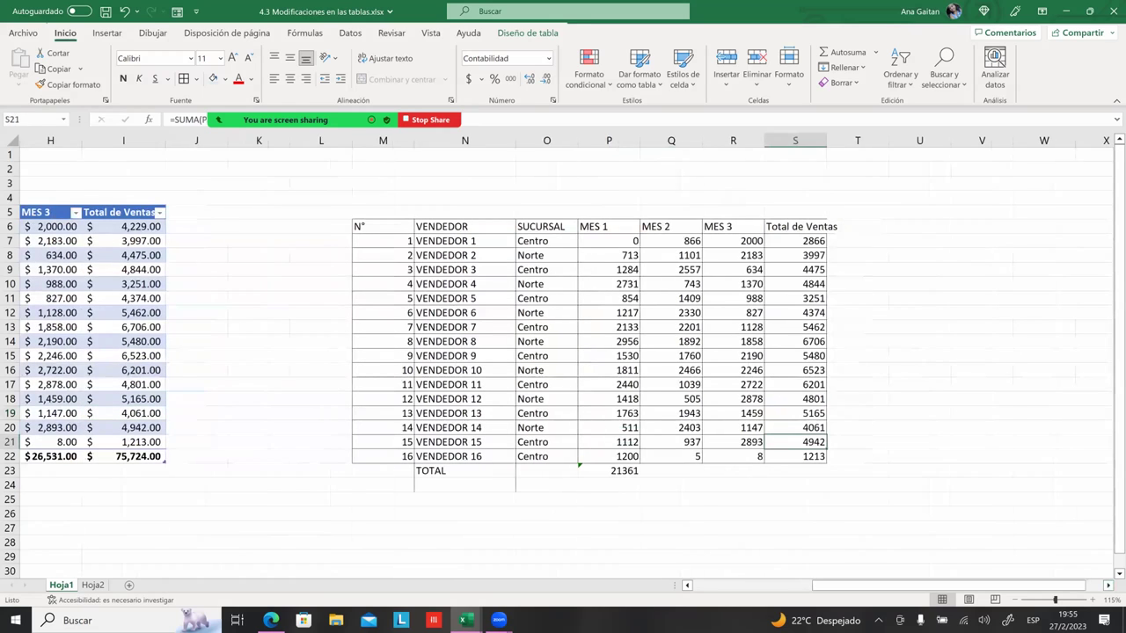
{"action": "left_click", "coordinate": [546, 470]}
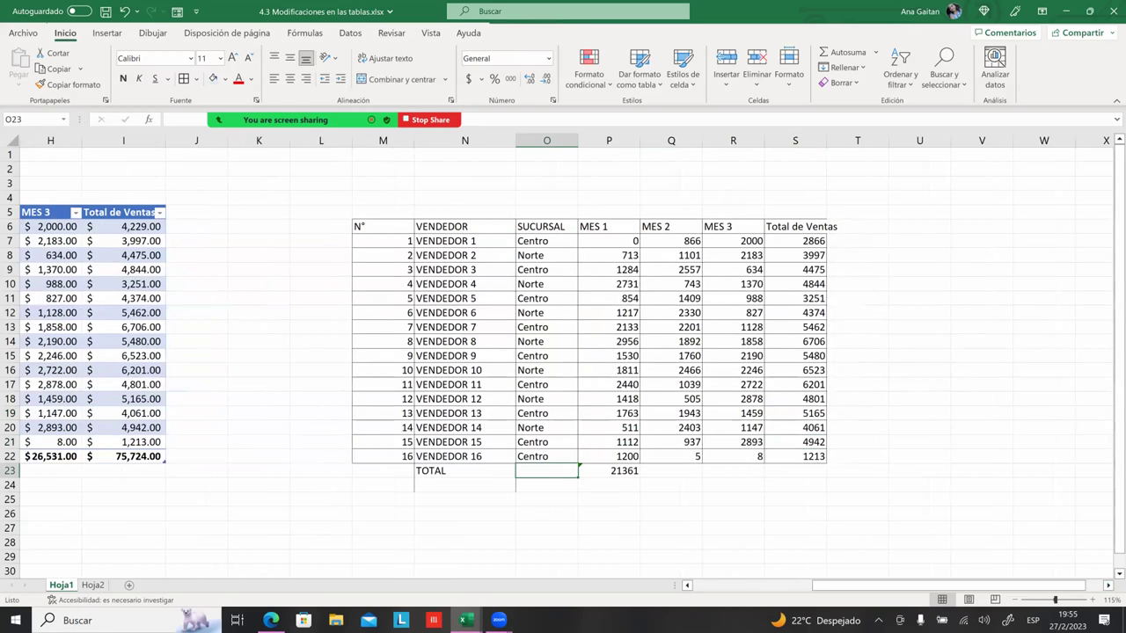
{"action": "left_click", "coordinate": [671, 471]}
{"action": "left_click_drag", "start_coordinate": [671, 242], "coordinate": [671, 470]}
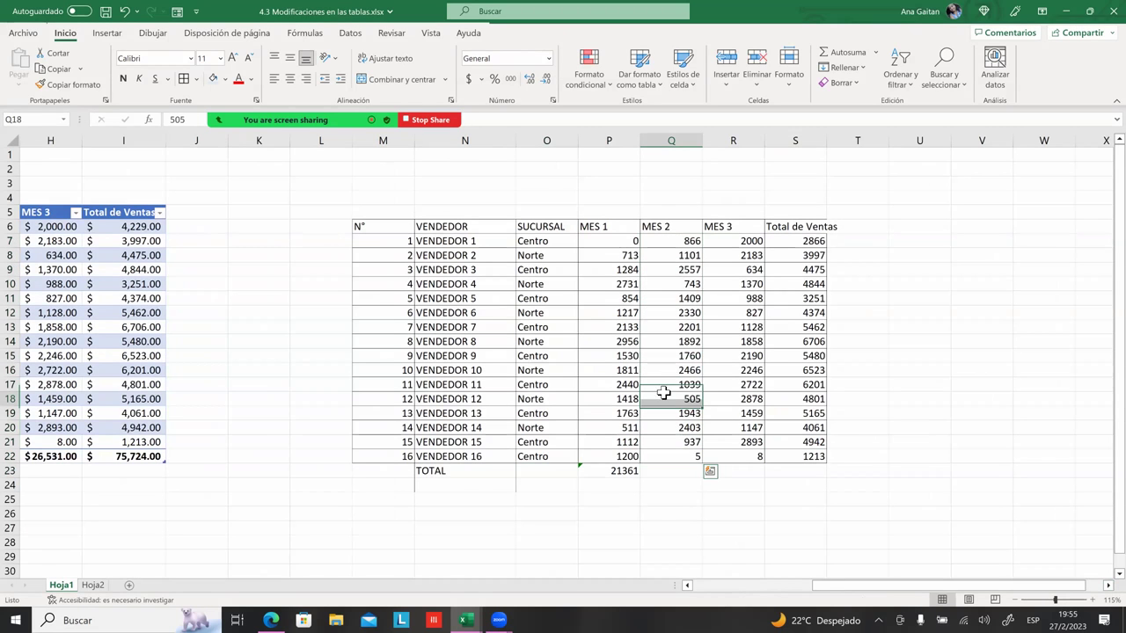
{"action": "left_click_drag", "start_coordinate": [677, 227], "coordinate": [684, 256]}
{"action": "left_click_drag", "start_coordinate": [685, 298], "coordinate": [671, 466]}
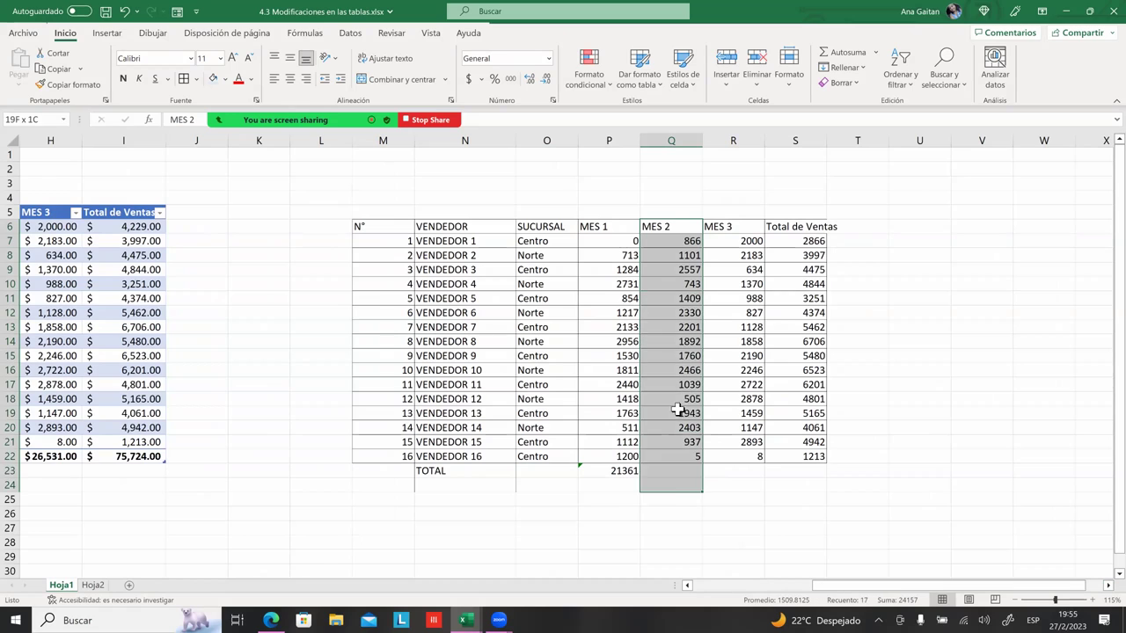
{"action": "left_click", "coordinate": [671, 241]}
{"action": "left_click_drag", "start_coordinate": [671, 258], "coordinate": [671, 458]}
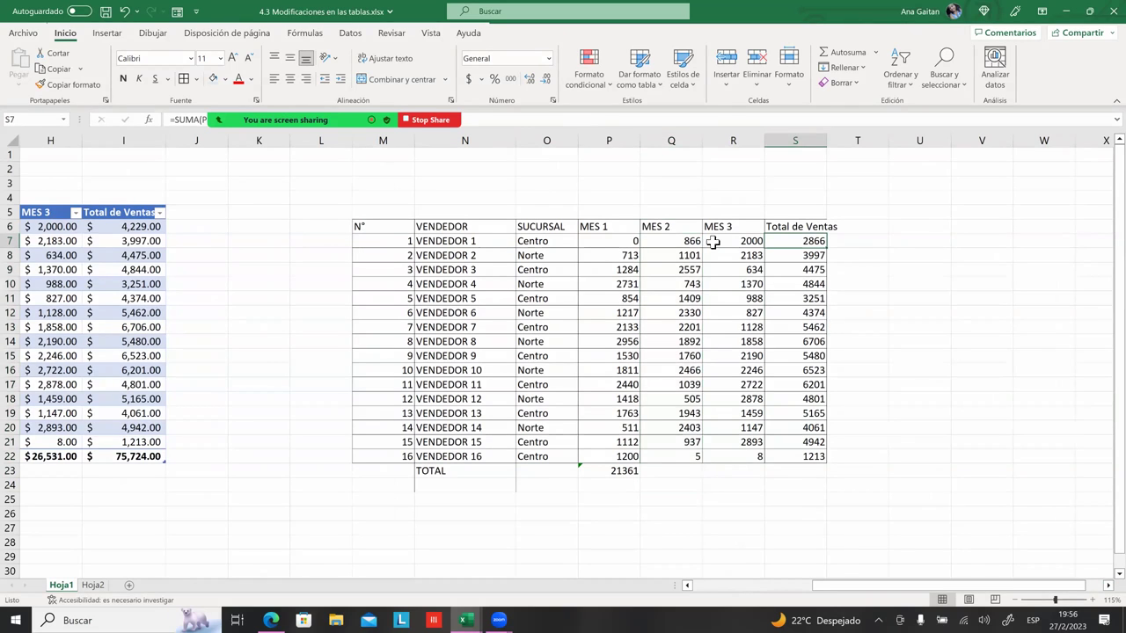
- Inspect VENDEDOR 1–5 monthly sales and Total de Ventas formulas, keeping all data unchanged
{"action": "left_click", "coordinate": [613, 248]}
{"action": "left_click_drag", "start_coordinate": [614, 248], "coordinate": [738, 248]}
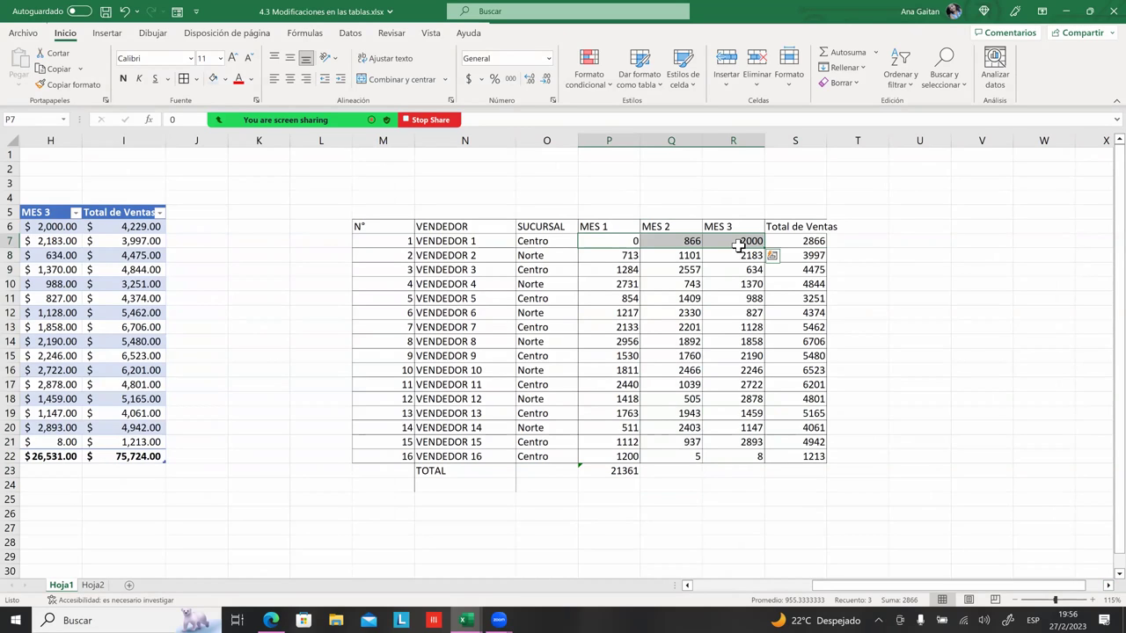
{"action": "left_click", "coordinate": [795, 255]}
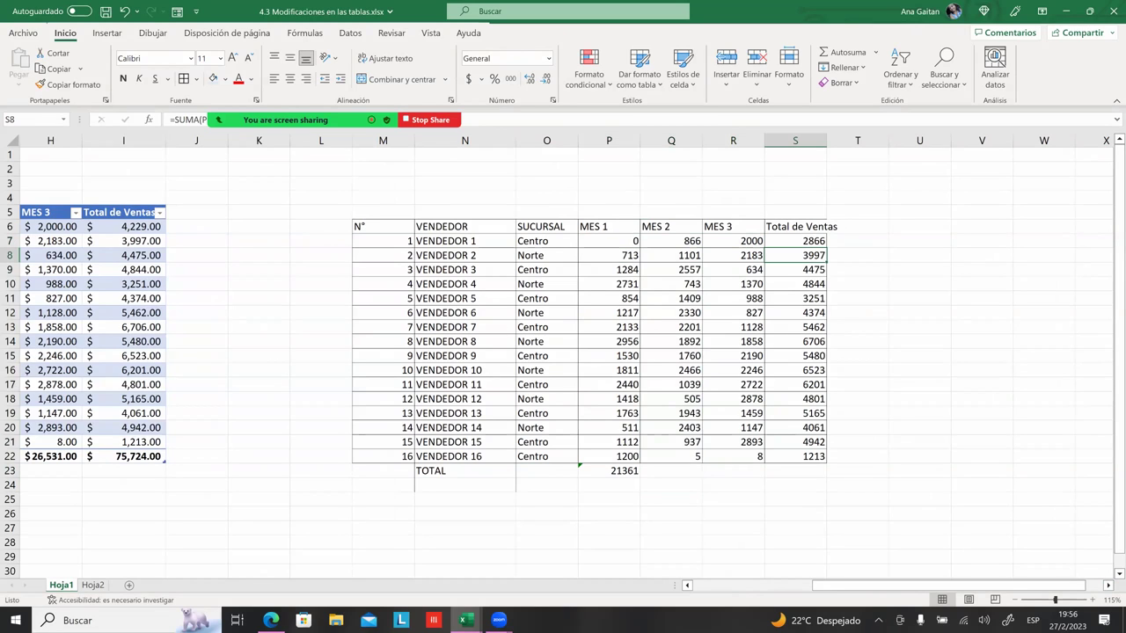
{"action": "left_click", "coordinate": [795, 240]}
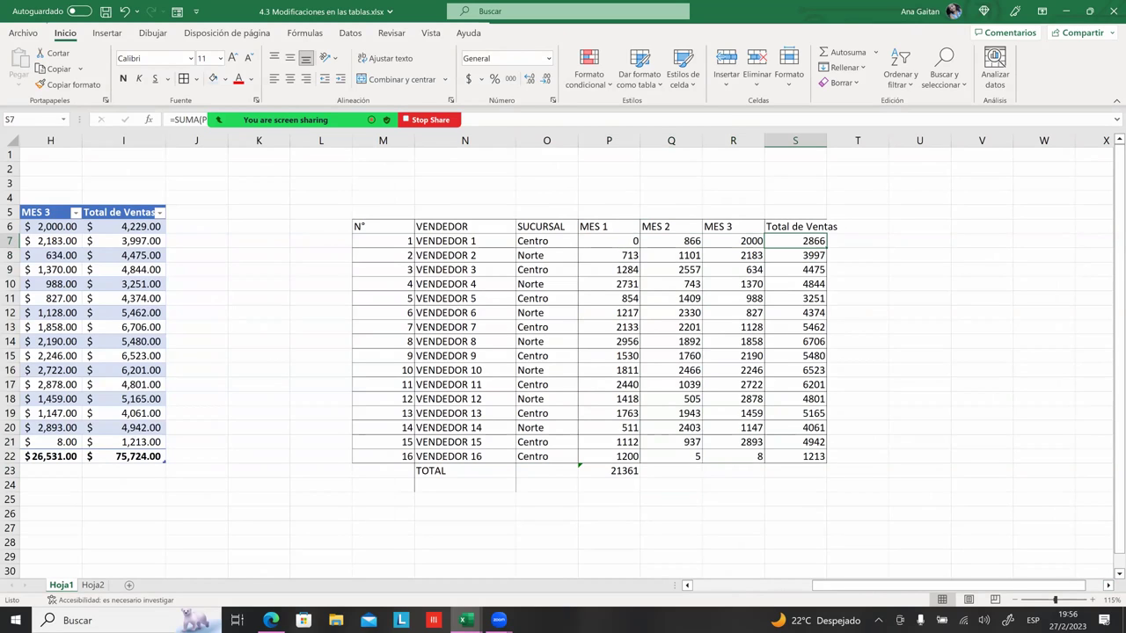
{"action": "left_click_drag", "start_coordinate": [633, 255], "coordinate": [738, 260]}
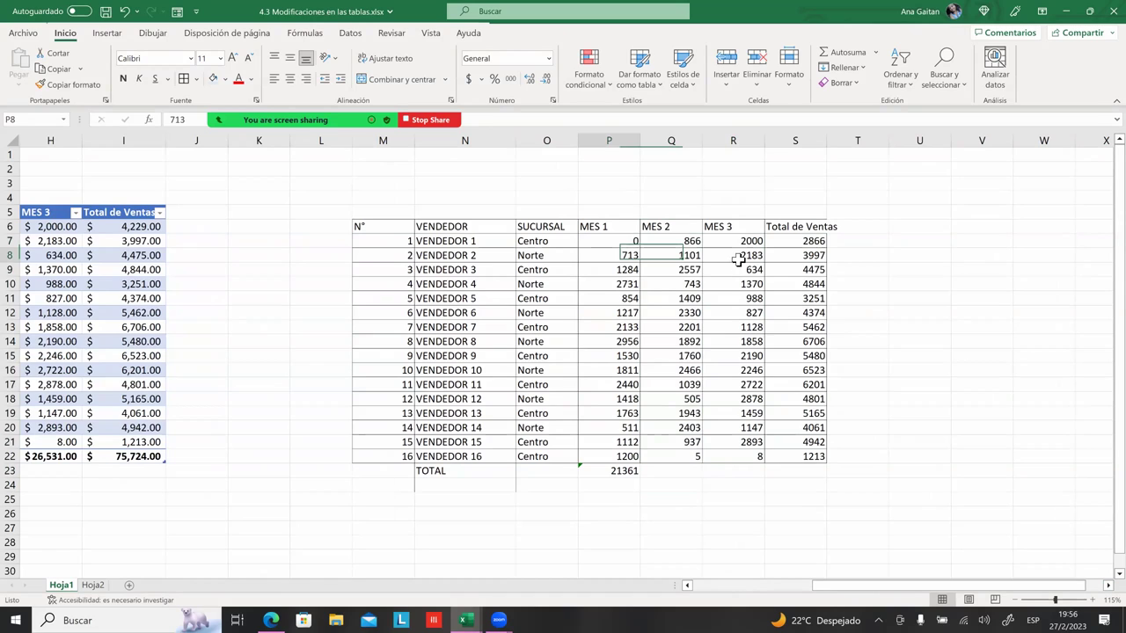
{"action": "left_click_drag", "start_coordinate": [633, 264], "coordinate": [694, 269]}
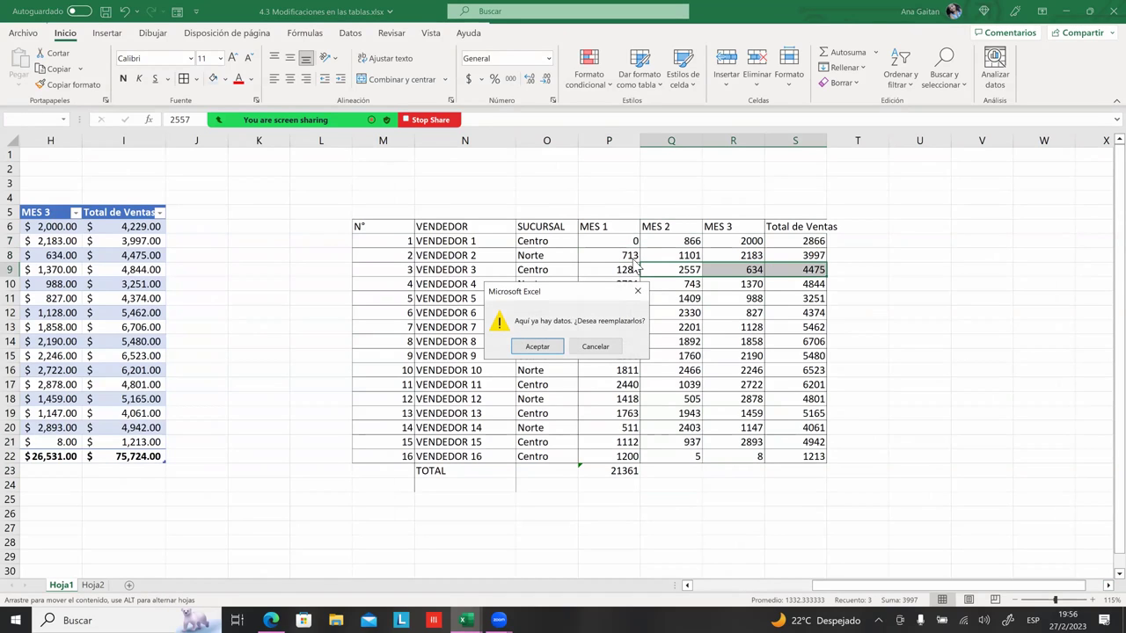
{"action": "left_click", "coordinate": [605, 346]}
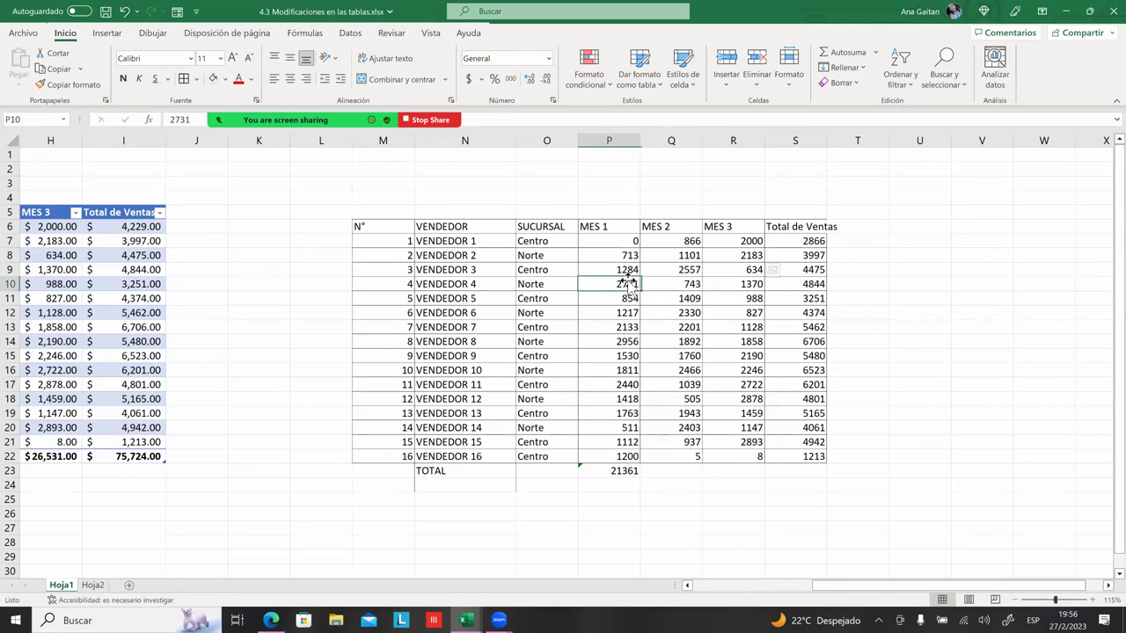
{"action": "left_click_drag", "start_coordinate": [637, 275], "coordinate": [744, 280]}
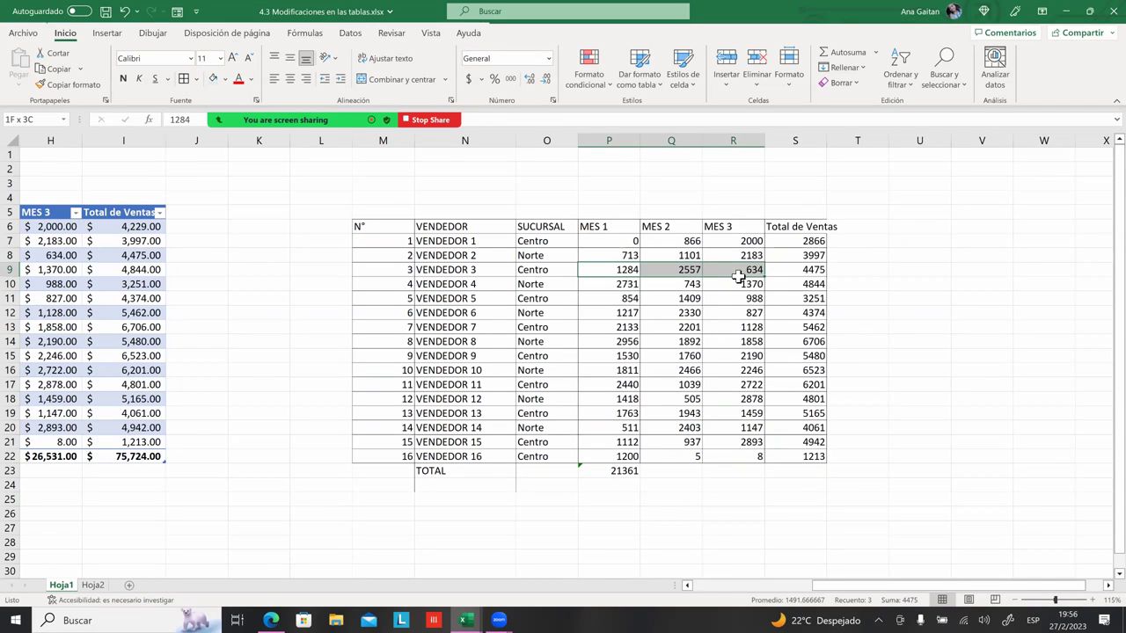
{"action": "key", "text": "Down"}
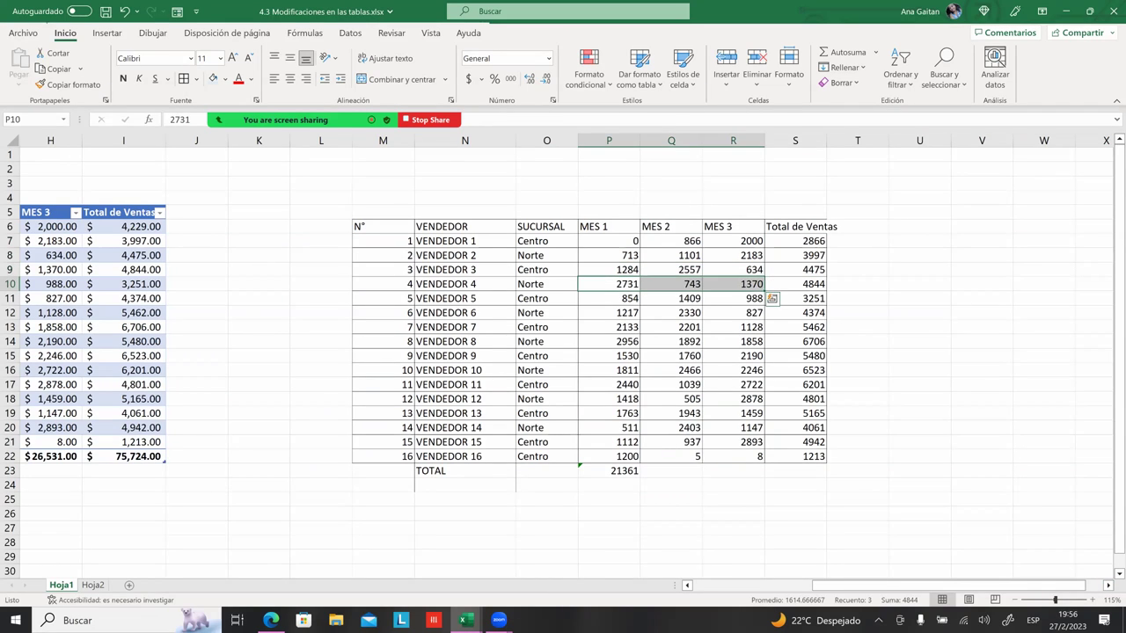
{"action": "left_click", "coordinate": [795, 312]}
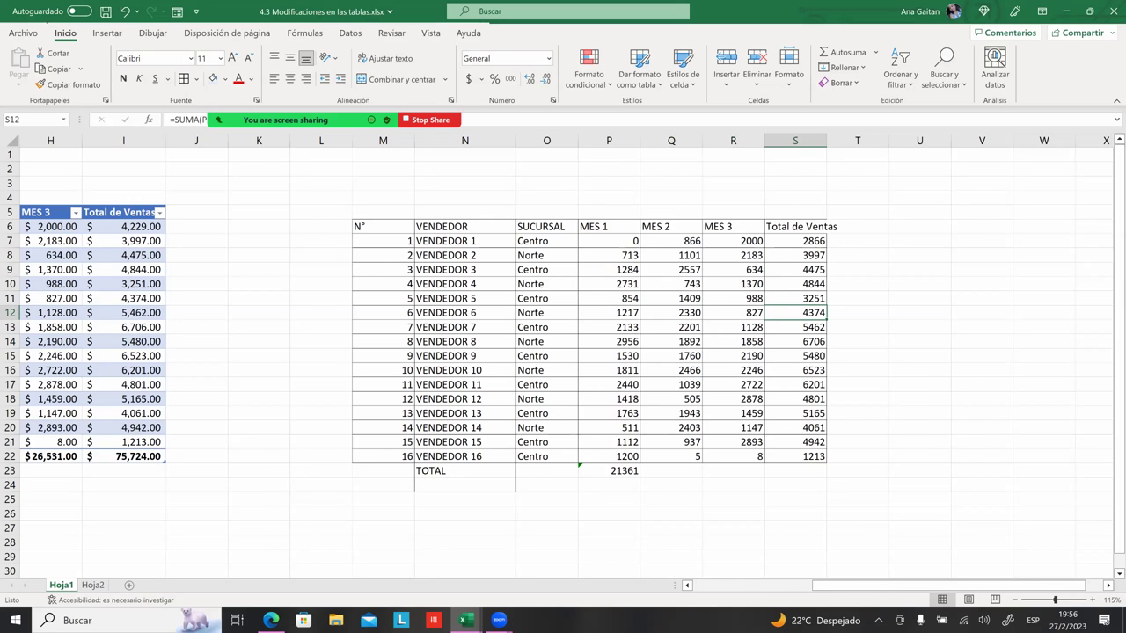
{"action": "scroll", "coordinate": [677, 341], "scroll_direction": "left", "scroll_amount": 5}
- Hide the SUCURSAL CENTRO table's filter arrows by unchecking Botón de filtro in Diseño de tabla
{"action": "left_click", "coordinate": [677, 341]}
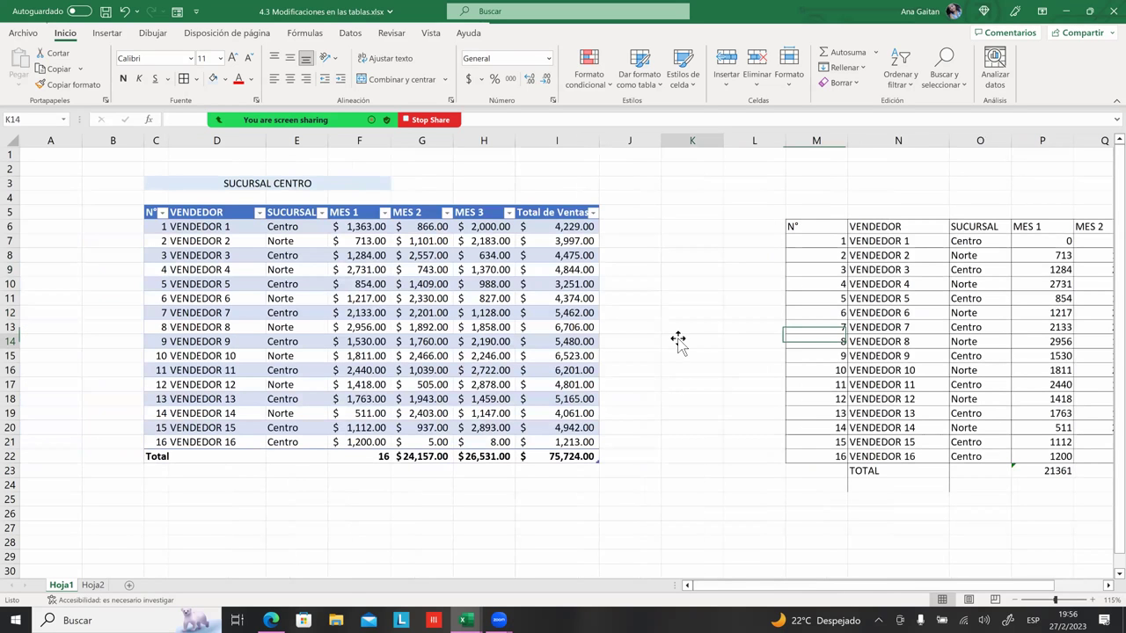
{"action": "left_click", "coordinate": [514, 329]}
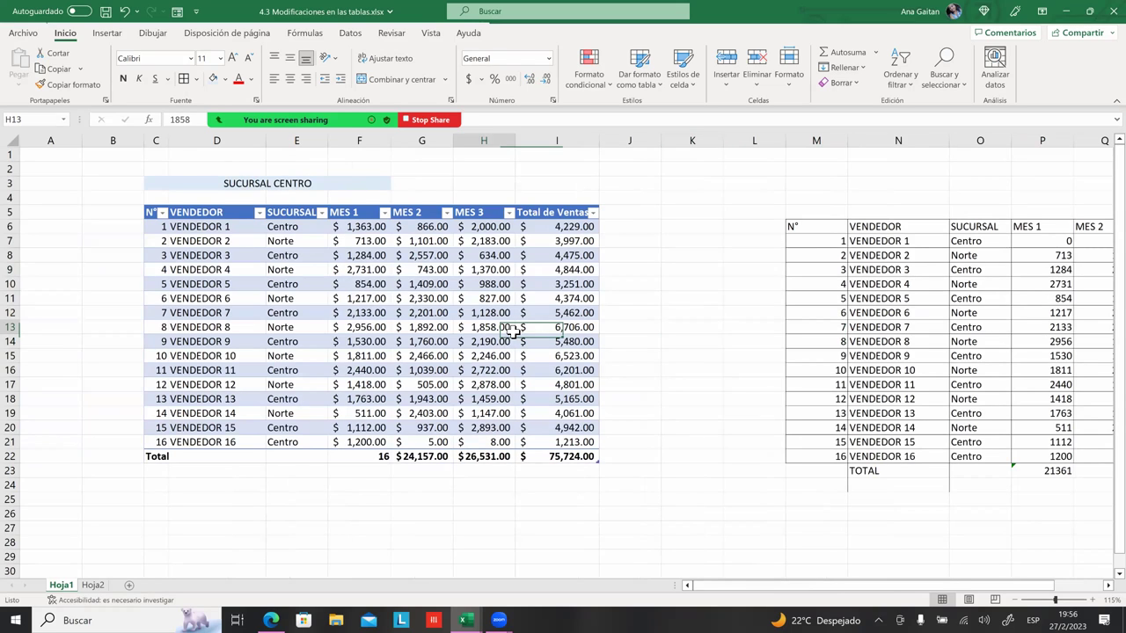
{"action": "left_click", "coordinate": [337, 271]}
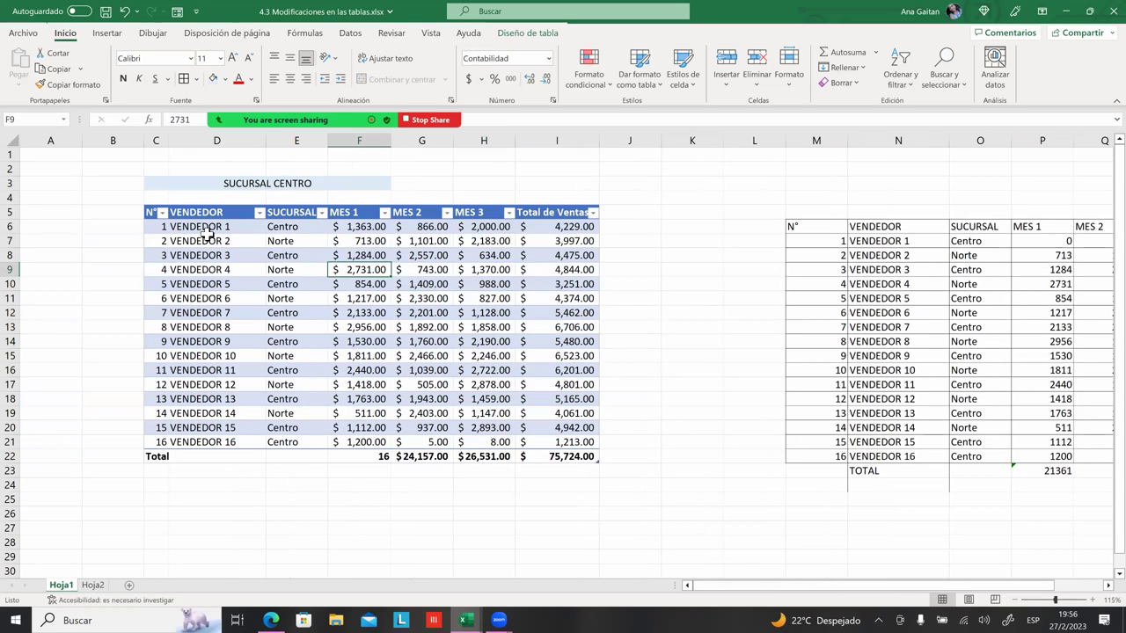
{"action": "left_click_drag", "start_coordinate": [156, 214], "coordinate": [554, 441]}
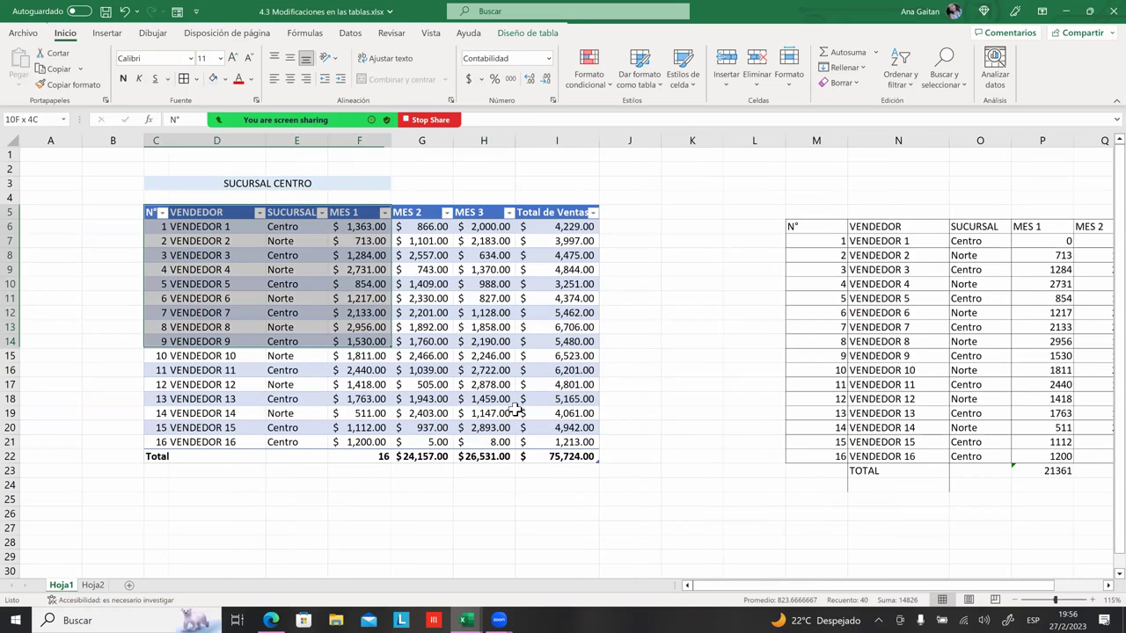
{"action": "left_click", "coordinate": [555, 410]}
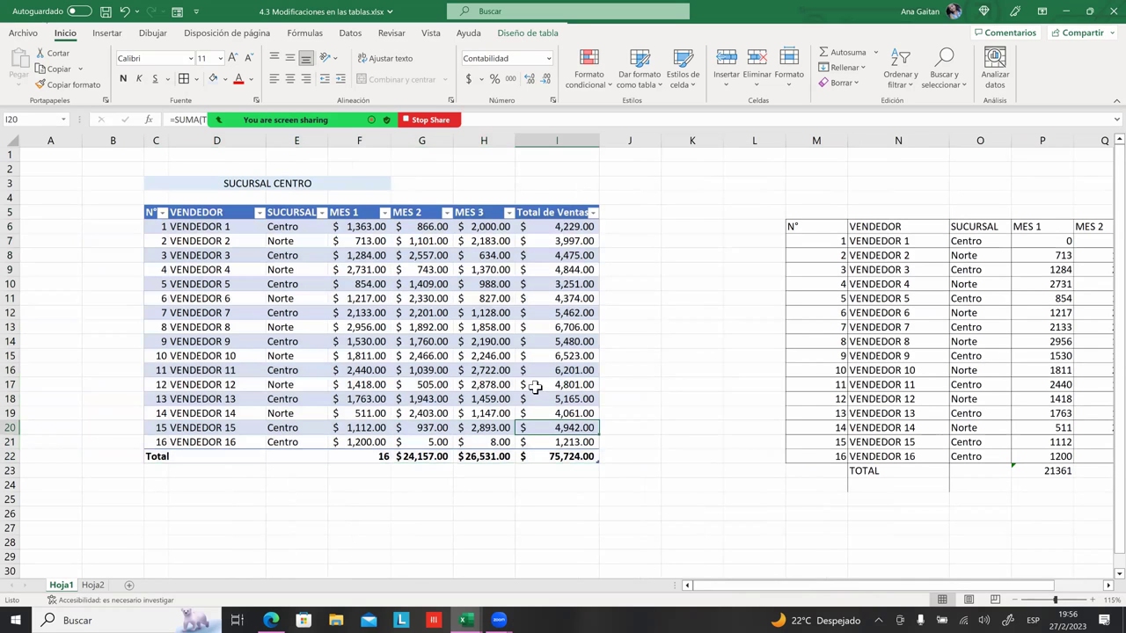
{"action": "left_click", "coordinate": [456, 352]}
{"action": "left_click", "coordinate": [523, 34]}
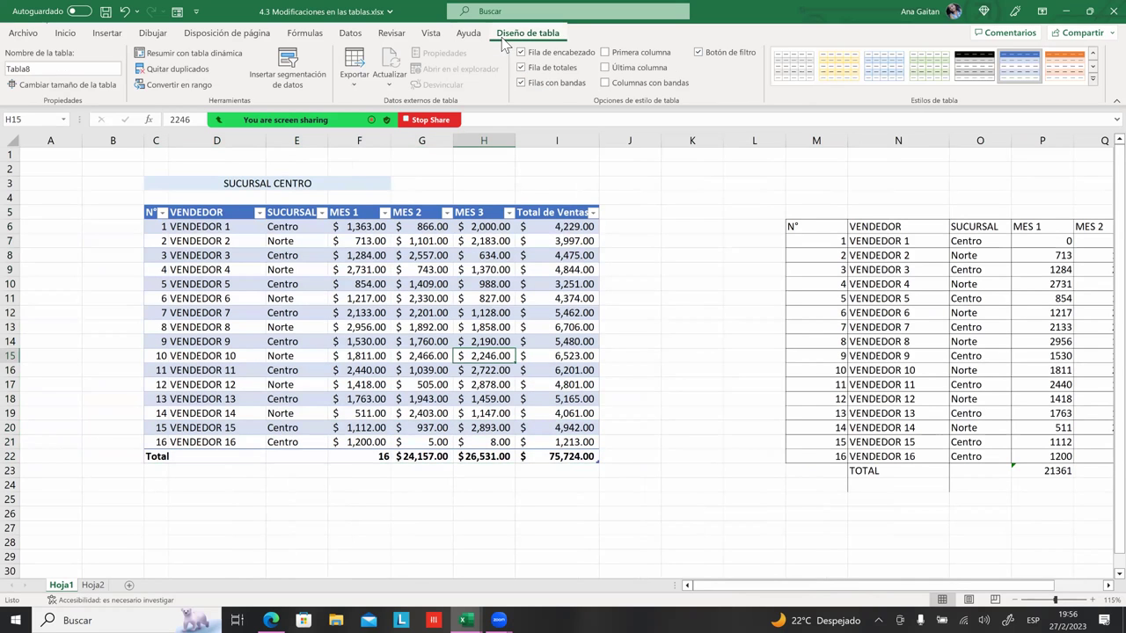
{"action": "left_click", "coordinate": [700, 55]}
- Uncheck Fila de encabezado to remove the table's blue header row
{"action": "left_click", "coordinate": [652, 275]}
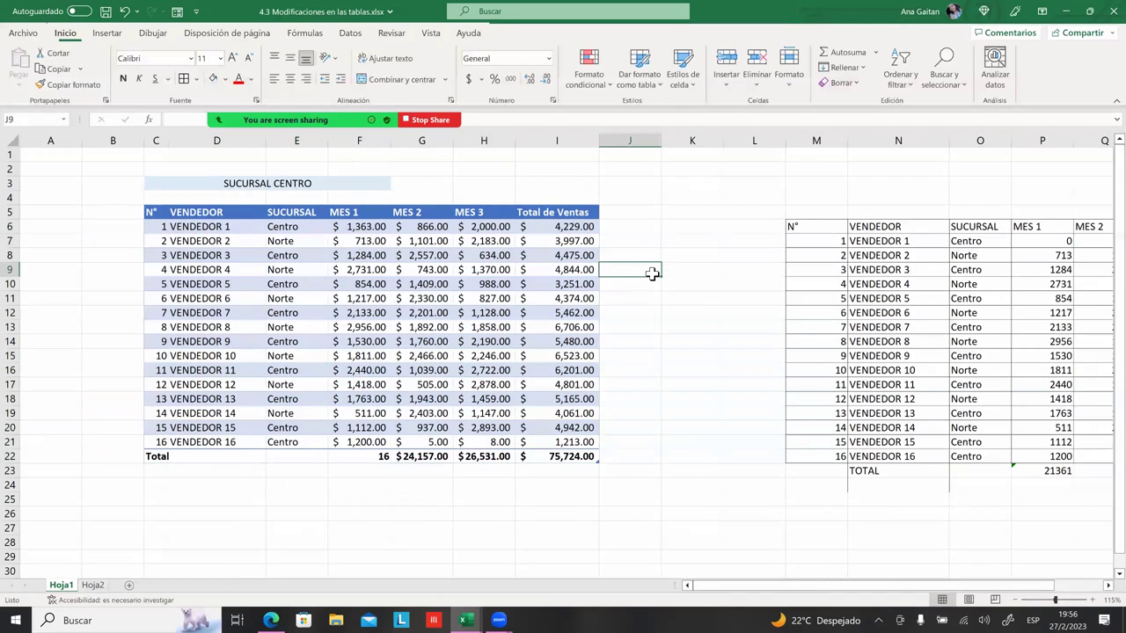
{"action": "left_click", "coordinate": [546, 242]}
{"action": "left_click", "coordinate": [236, 220]}
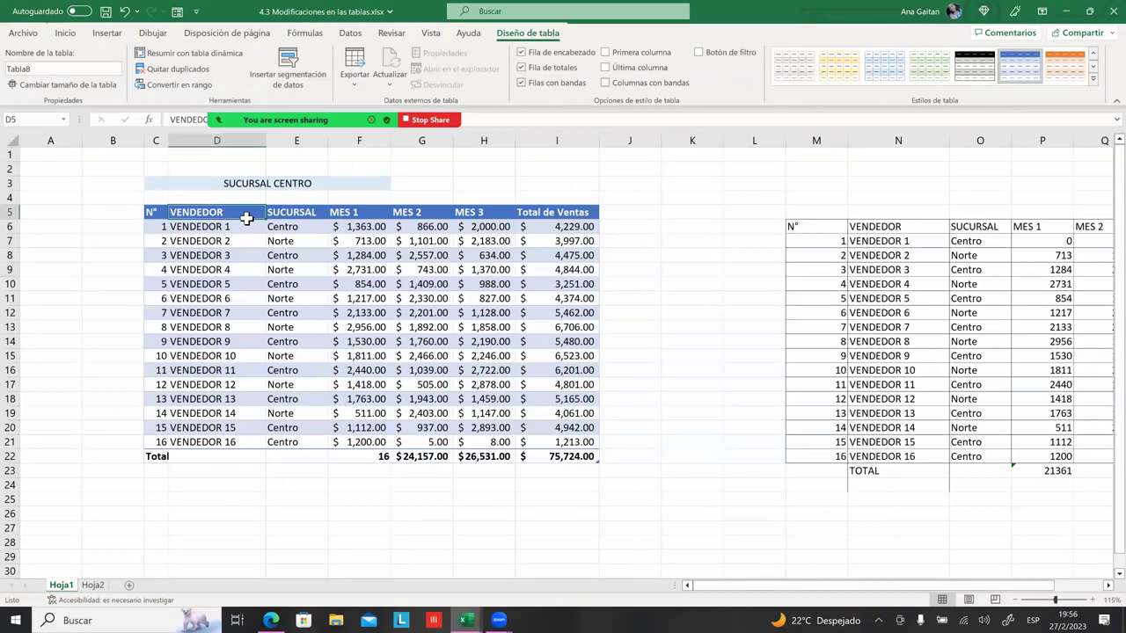
{"action": "left_click", "coordinate": [295, 214]}
{"action": "left_click", "coordinate": [359, 216]}
{"action": "left_click", "coordinate": [366, 227]}
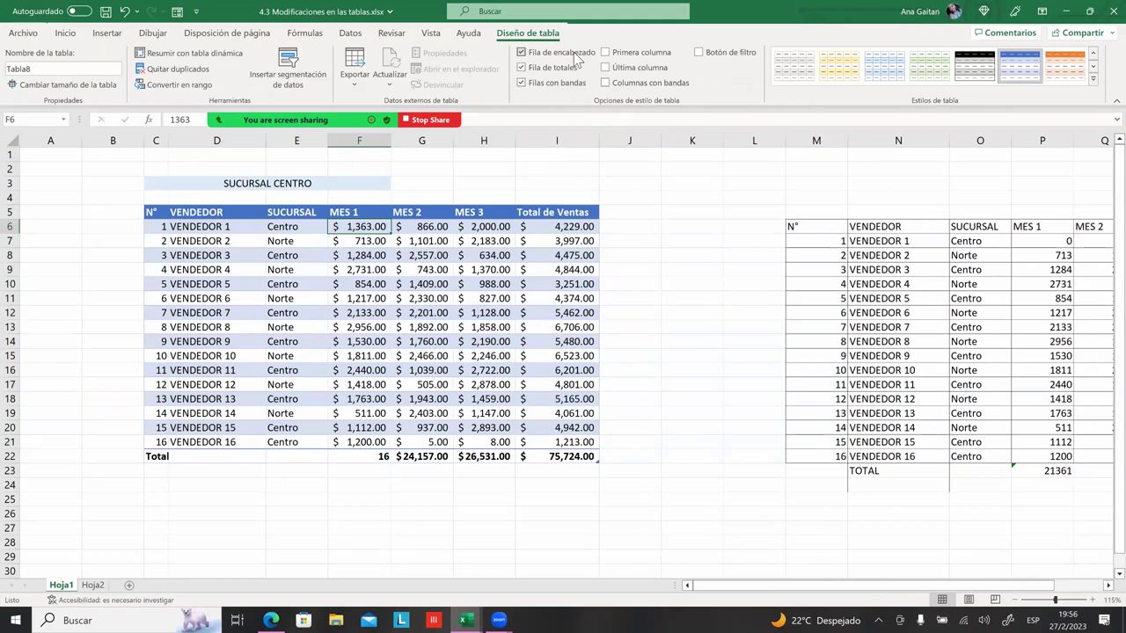
{"action": "left_click", "coordinate": [521, 52]}
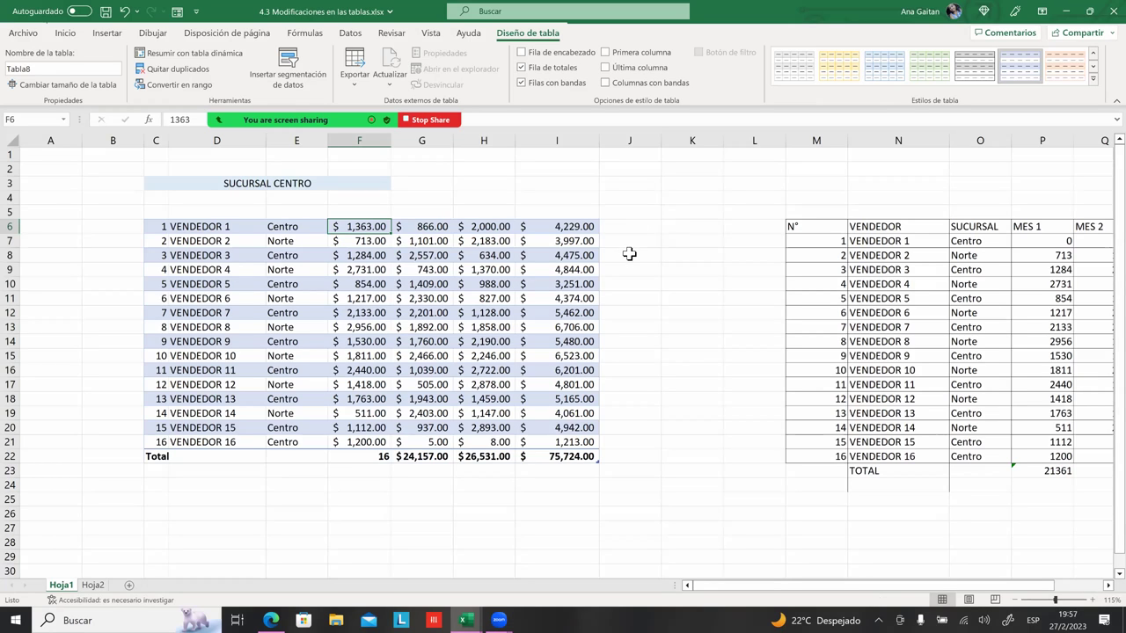
- Switch off Filas con bandas so the table's data rows appear plain
{"action": "left_click", "coordinate": [520, 83]}
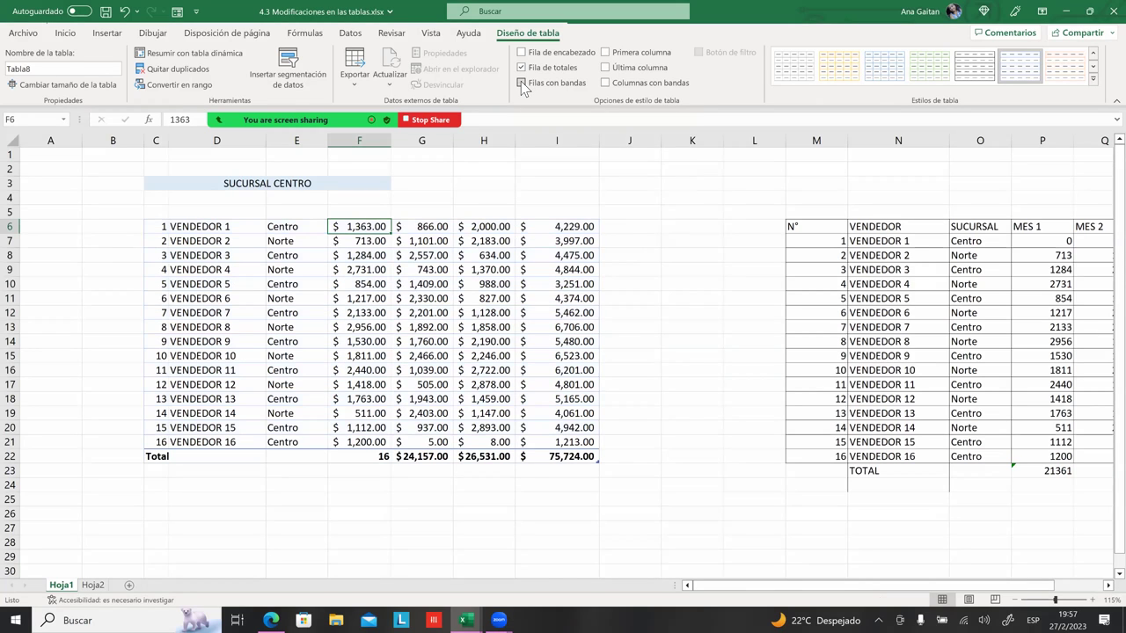
{"action": "left_click", "coordinate": [521, 83]}
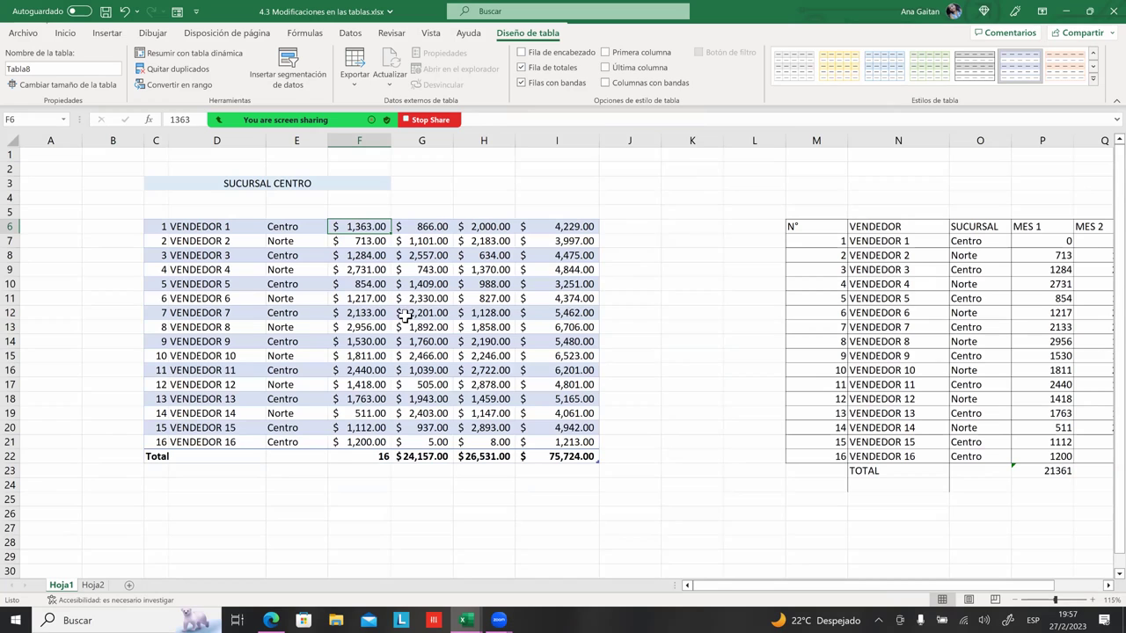
{"action": "left_click", "coordinate": [520, 83]}
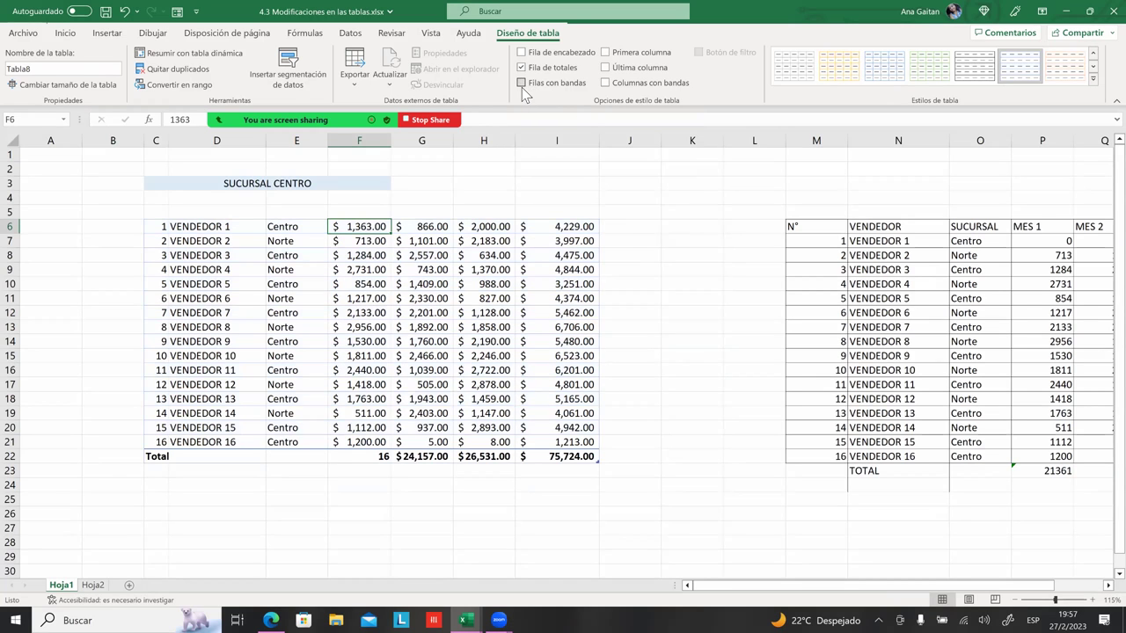
{"action": "left_click", "coordinate": [623, 284]}
{"action": "scroll", "coordinate": [626, 281], "scroll_direction": "down", "scroll_amount": 1}
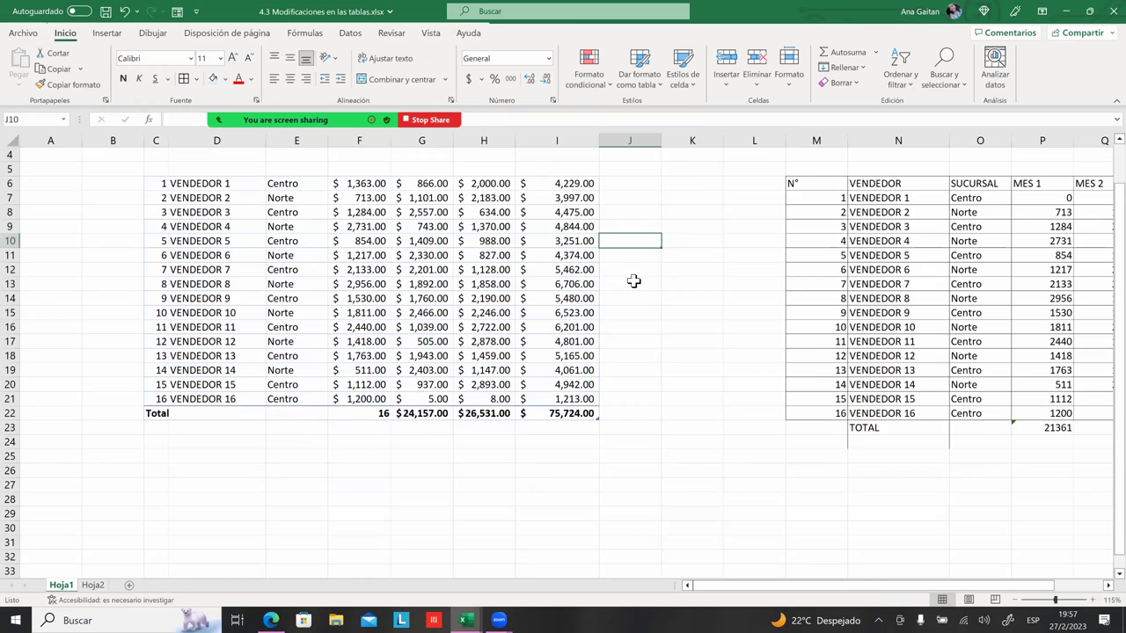
- Scroll below the sales table and pick an empty area near F29 for the new grid
{"action": "scroll", "coordinate": [633, 281], "scroll_direction": "down", "scroll_amount": 1}
{"action": "scroll", "coordinate": [633, 281], "scroll_direction": "down", "scroll_amount": 4}
{"action": "scroll", "coordinate": [633, 280], "scroll_direction": "up", "scroll_amount": 1}
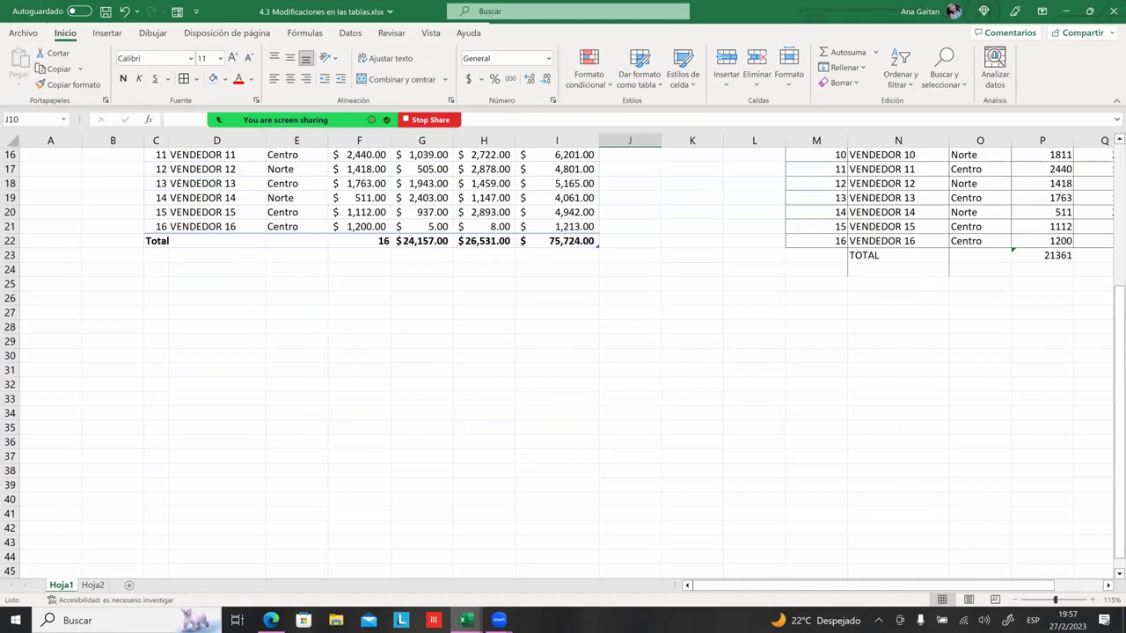
{"action": "scroll", "coordinate": [562, 361], "scroll_direction": "up", "scroll_amount": 1}
{"action": "scroll", "coordinate": [563, 360], "scroll_direction": "up", "scroll_amount": 1}
{"action": "scroll", "coordinate": [562, 360], "scroll_direction": "up", "scroll_amount": 3}
{"action": "scroll", "coordinate": [563, 360], "scroll_direction": "down", "scroll_amount": 1}
{"action": "scroll", "coordinate": [563, 360], "scroll_direction": "down", "scroll_amount": 1}
{"action": "scroll", "coordinate": [562, 360], "scroll_direction": "down", "scroll_amount": 1}
{"action": "scroll", "coordinate": [563, 361], "scroll_direction": "down", "scroll_amount": 1}
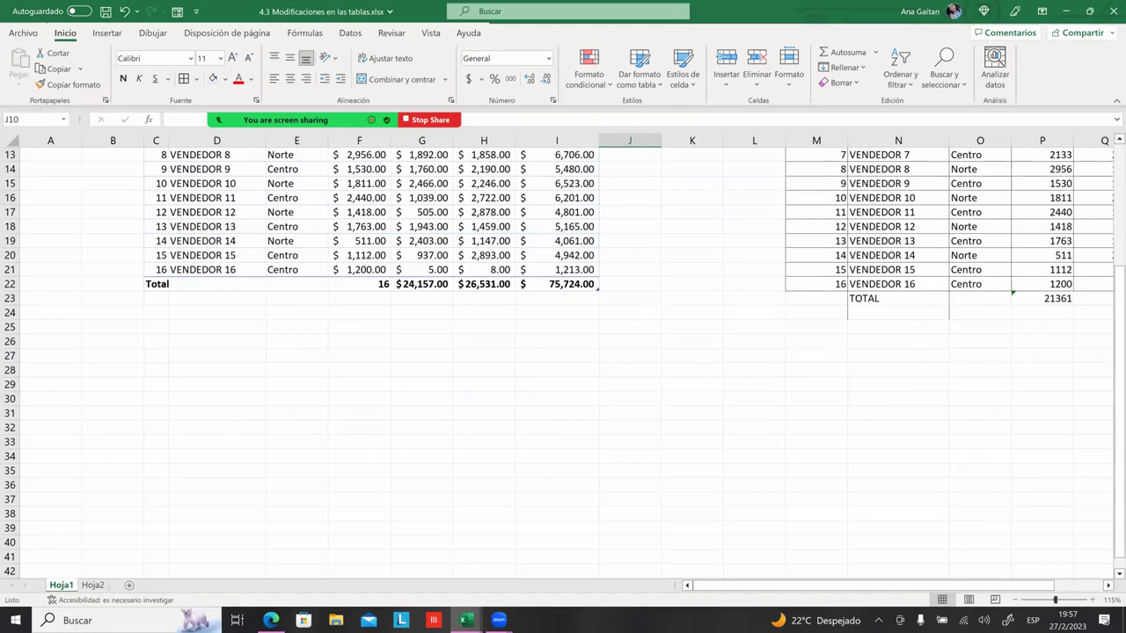
{"action": "left_click", "coordinate": [296, 427]}
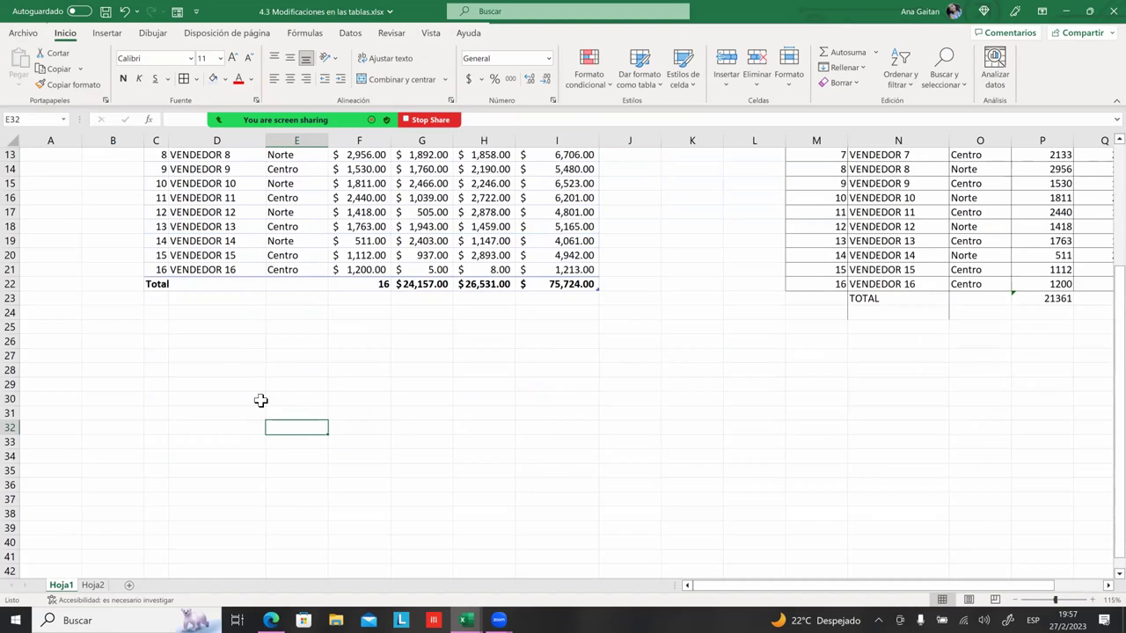
{"action": "left_click", "coordinate": [336, 371]}
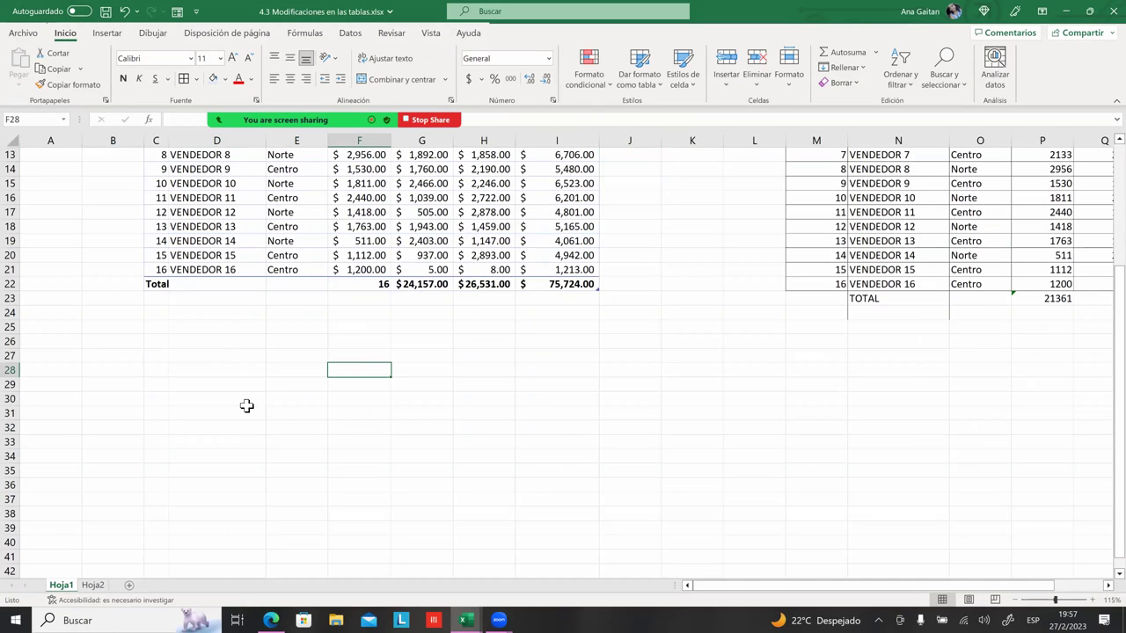
{"action": "left_click", "coordinate": [423, 400]}
{"action": "left_click", "coordinate": [350, 384]}
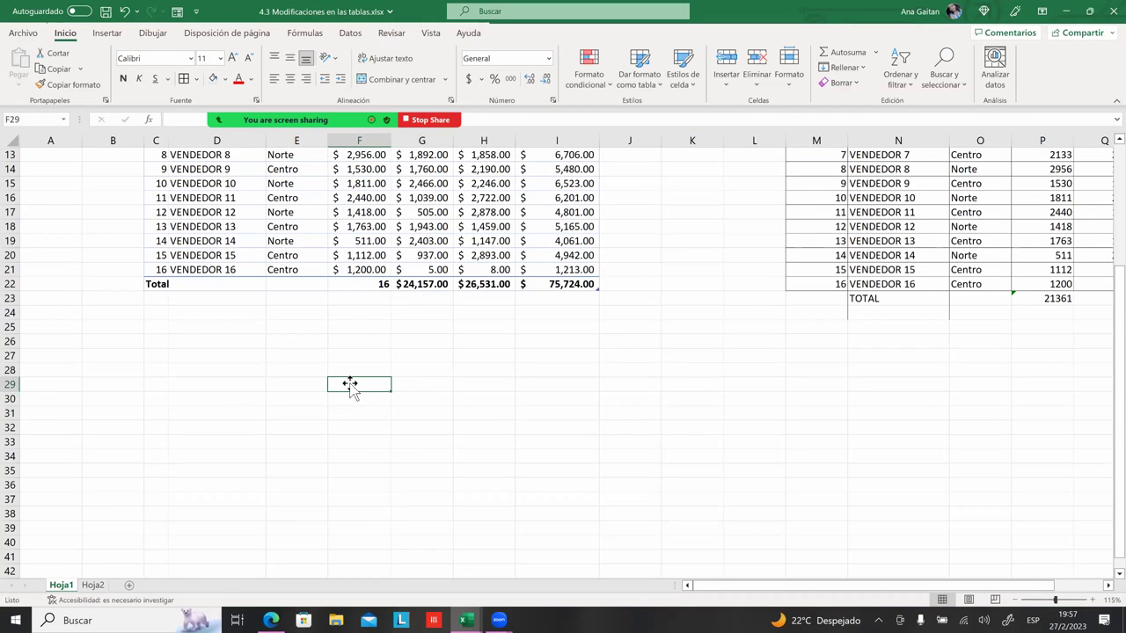
- Enter the headings 10, 20 and 30 across G29:I29
{"action": "left_click", "coordinate": [415, 384]}
{"action": "type", "text": "1"}
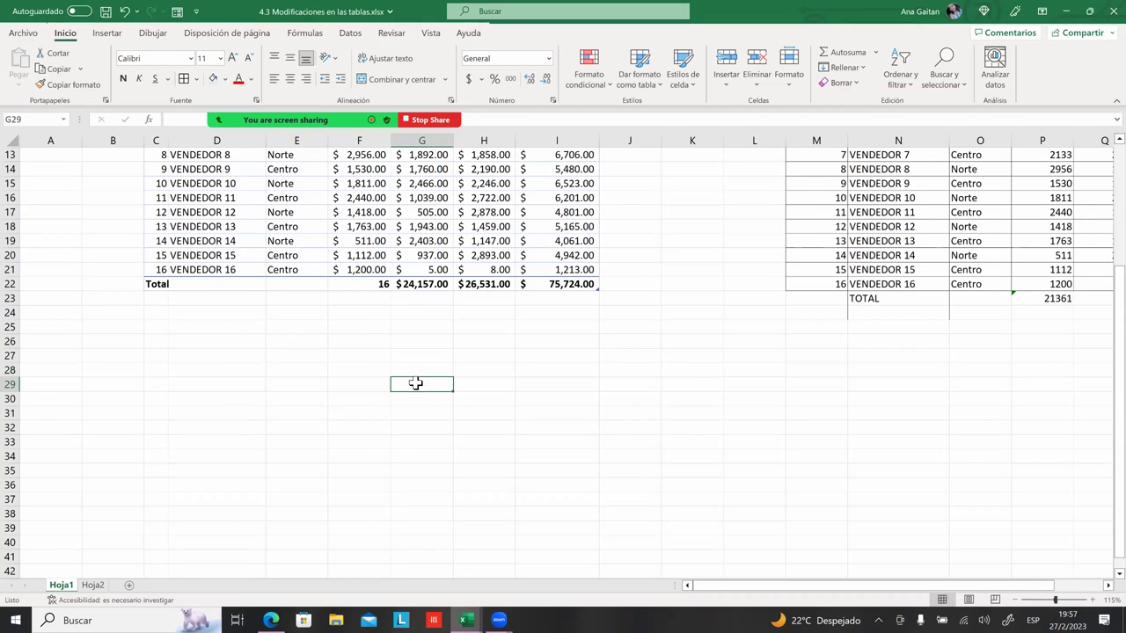
{"action": "type", "text": "0"}
{"action": "key", "text": "Tab"}
{"action": "type", "text": "20"}
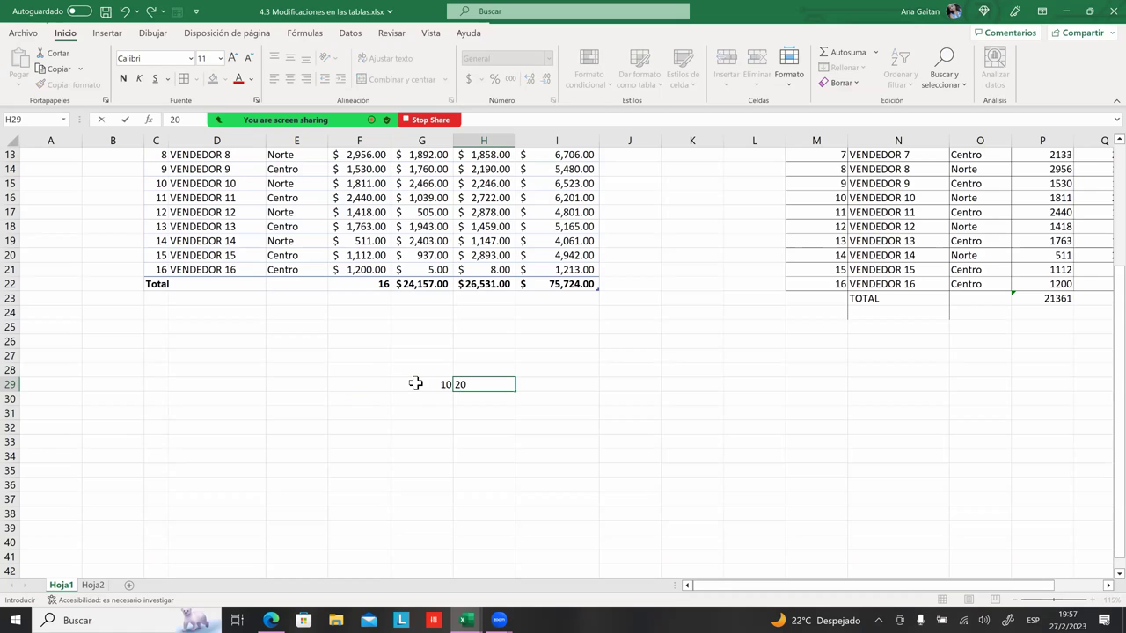
{"action": "key", "text": "Tab"}
{"action": "type", "text": "19"}
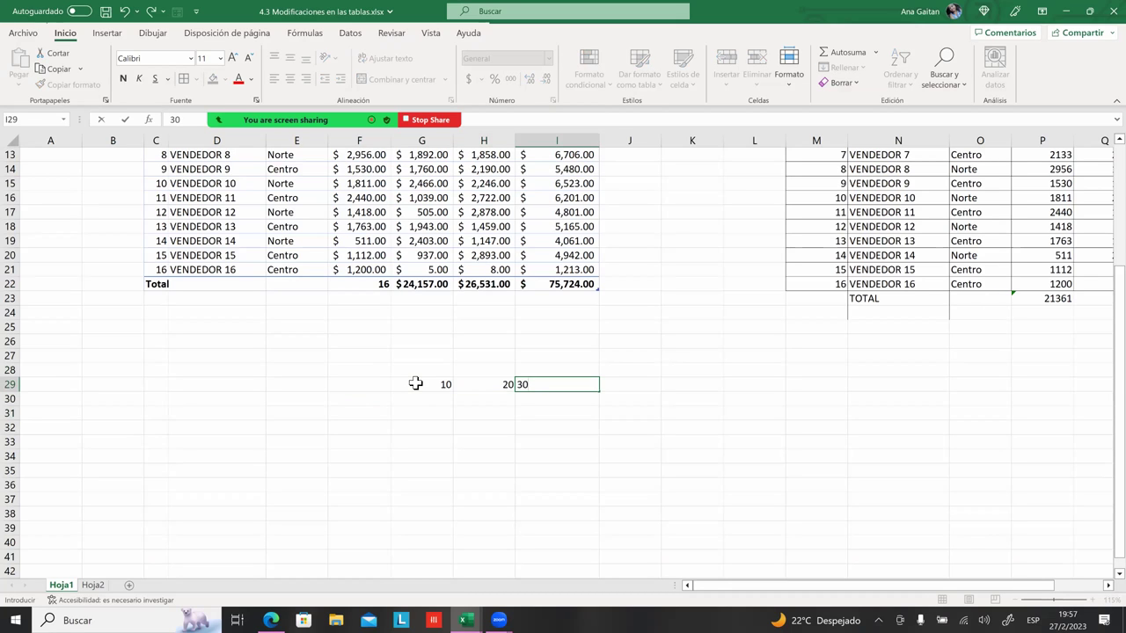
{"action": "key", "text": "Return"}
- Enter 50 and 60 down F30:F31
{"action": "left_click", "coordinate": [381, 400]}
{"action": "type", "text": "50"}
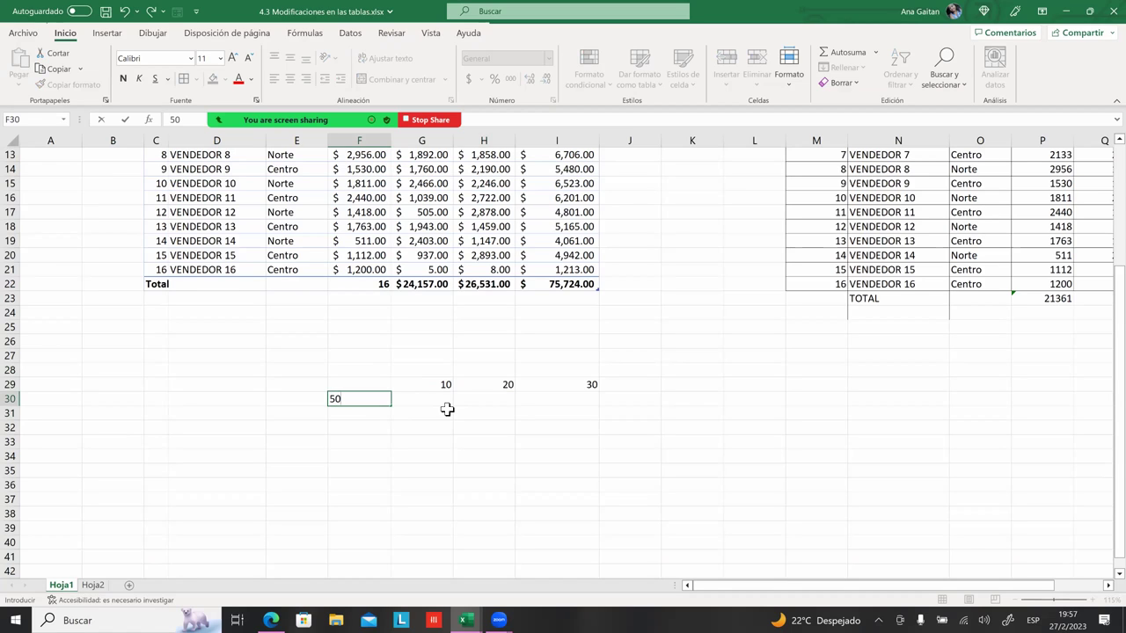
{"action": "key", "text": "Return"}
{"action": "type", "text": "60"}
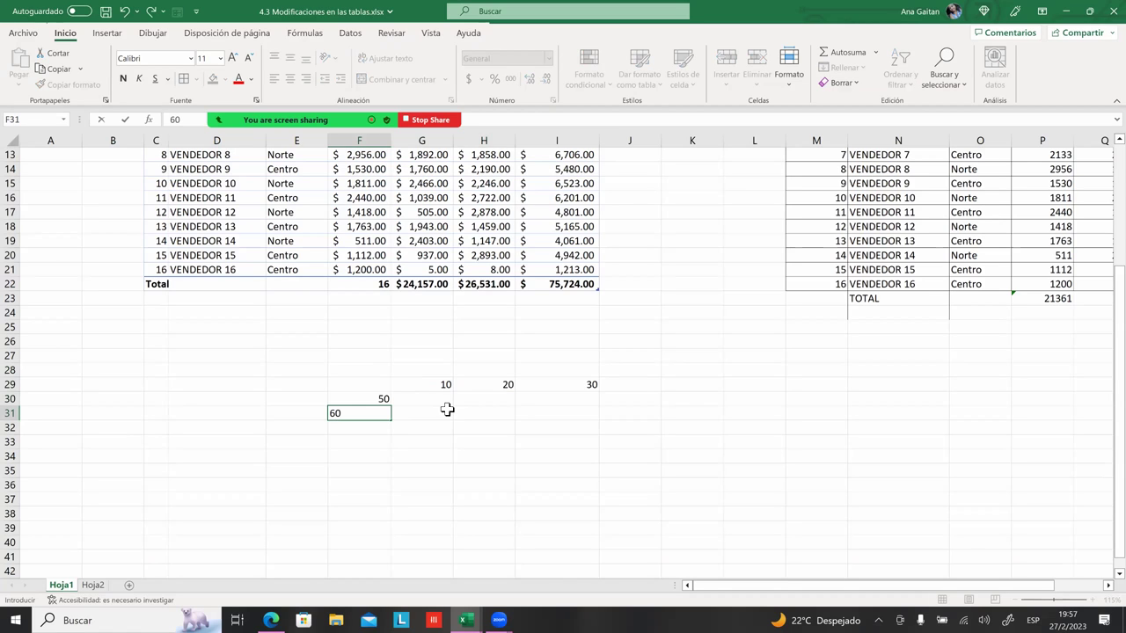
{"action": "key", "text": "Return"}
- Extend the prices from 50 to 120 down F30:F37 and border every cell of the grid
{"action": "left_click", "coordinate": [360, 403]}
{"action": "left_click_drag", "start_coordinate": [363, 403], "coordinate": [391, 505]}
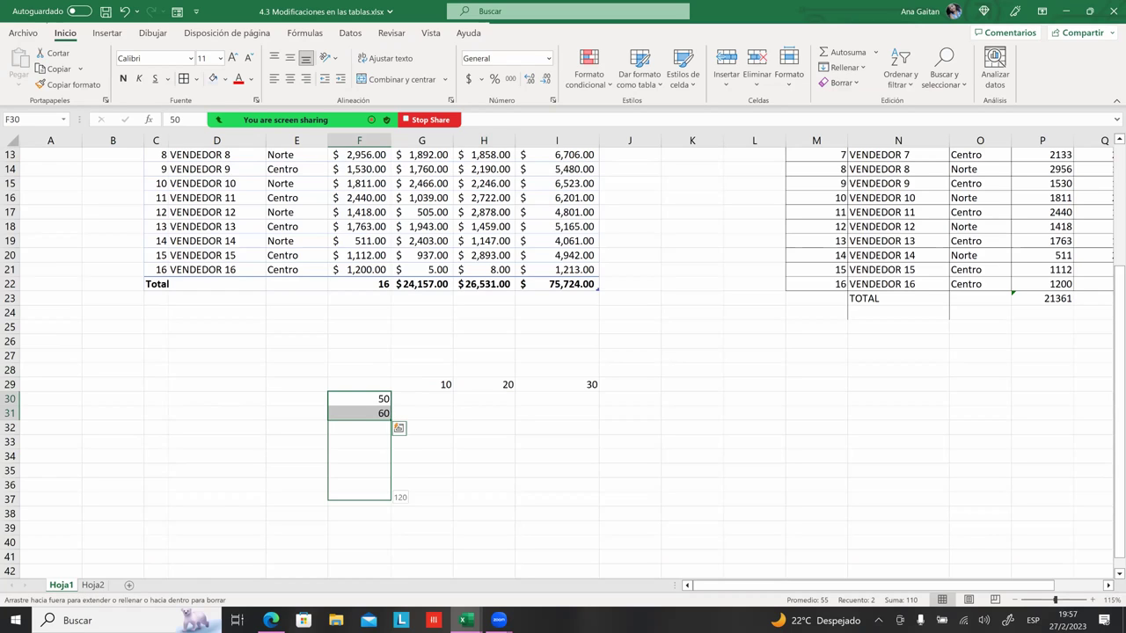
{"action": "mouse_move", "coordinate": [370, 387]}
{"action": "left_mouse_down"}
{"action": "mouse_move", "coordinate": [572, 527]}
{"action": "mouse_move", "coordinate": [572, 499]}
{"action": "left_mouse_up"}
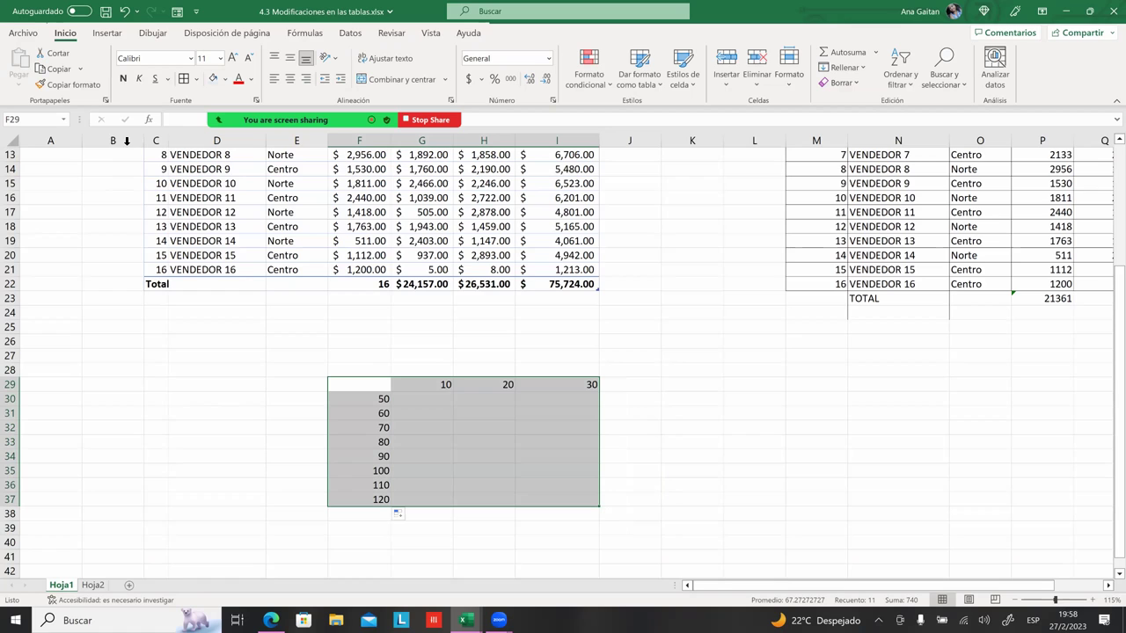
{"action": "left_click", "coordinate": [182, 81]}
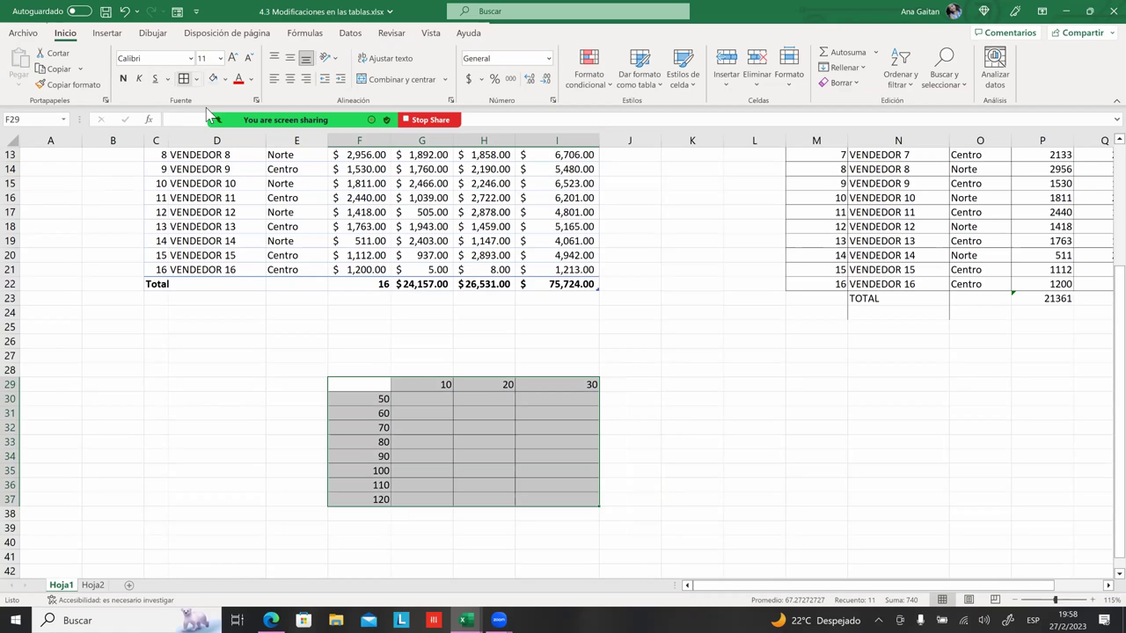
{"action": "left_click", "coordinate": [428, 384]}
{"action": "mouse_move", "coordinate": [428, 384]}
{"action": "left_mouse_down"}
{"action": "mouse_move", "coordinate": [593, 410]}
{"action": "mouse_move", "coordinate": [437, 385]}
{"action": "left_mouse_up"}
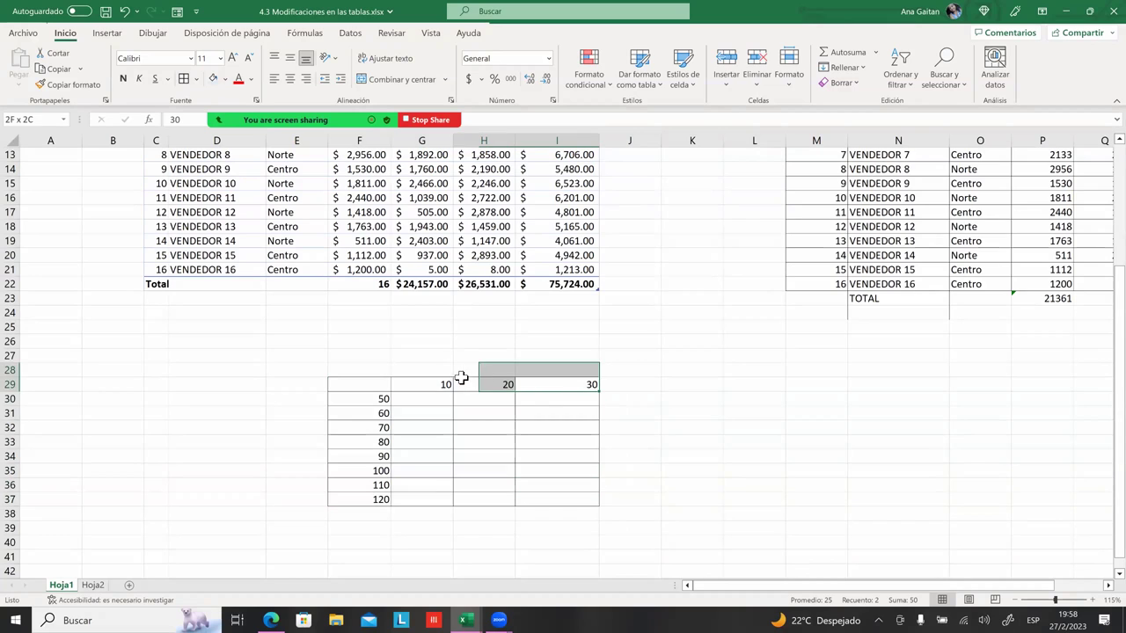
- Format G29:I29 as percentages and re-enter the headings as 10%, 20% and 30%
{"action": "left_click", "coordinate": [468, 80]}
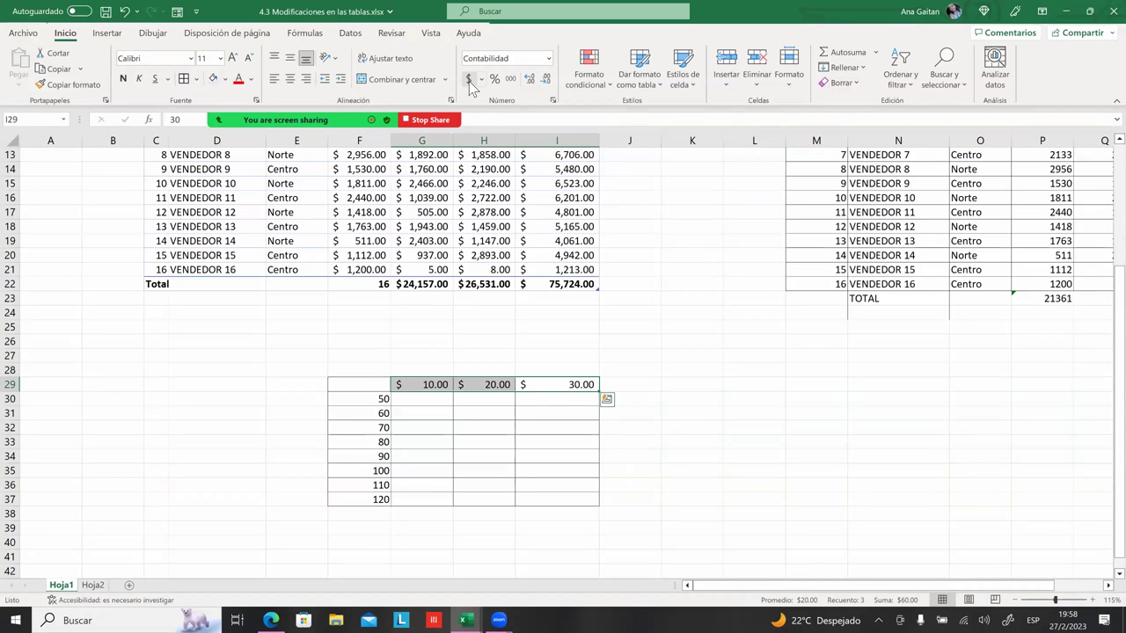
{"action": "left_click", "coordinate": [494, 79]}
{"action": "left_click", "coordinate": [446, 386]}
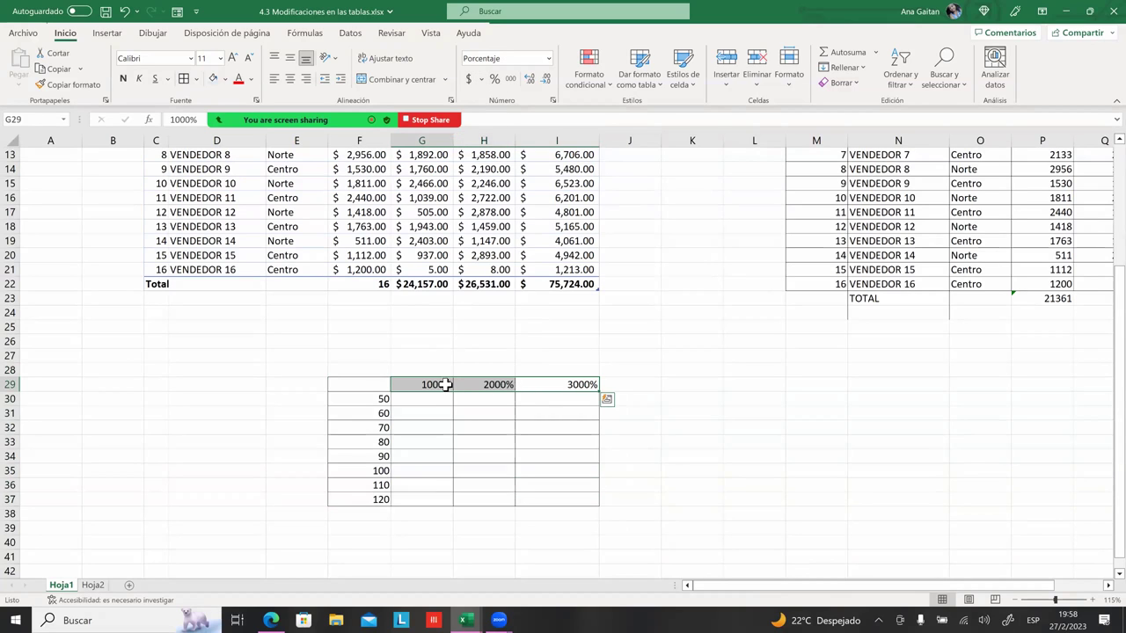
{"action": "type", "text": "10"}
{"action": "key", "text": "Tab"}
{"action": "type", "text": "2"}
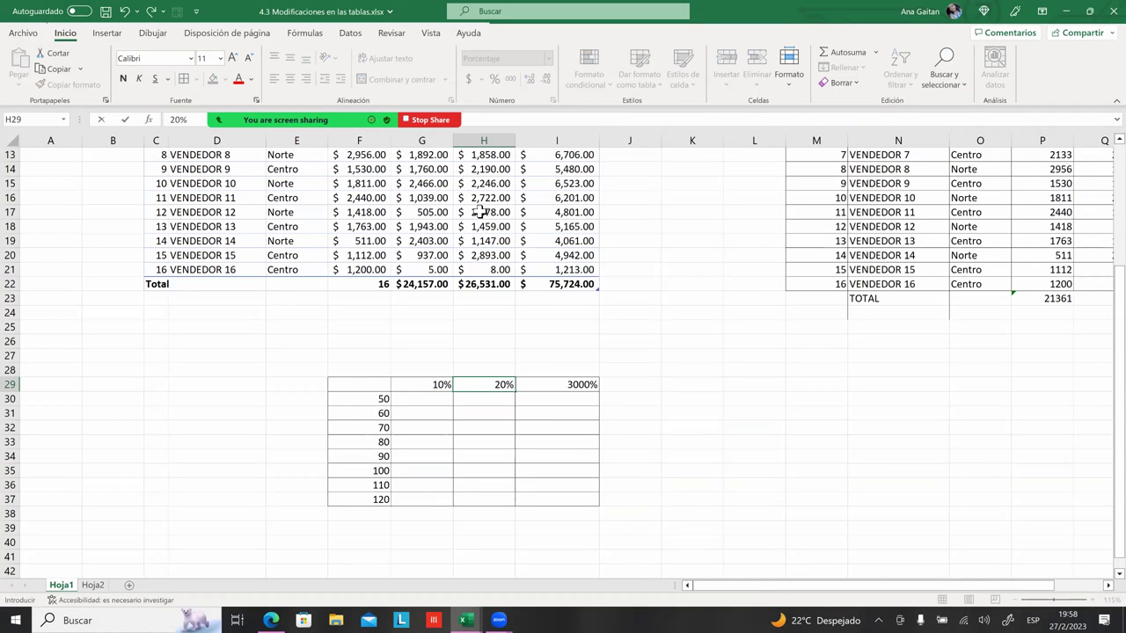
{"action": "key", "text": "Tab"}
{"action": "type", "text": "3"}
{"action": "key", "text": "Tab"}
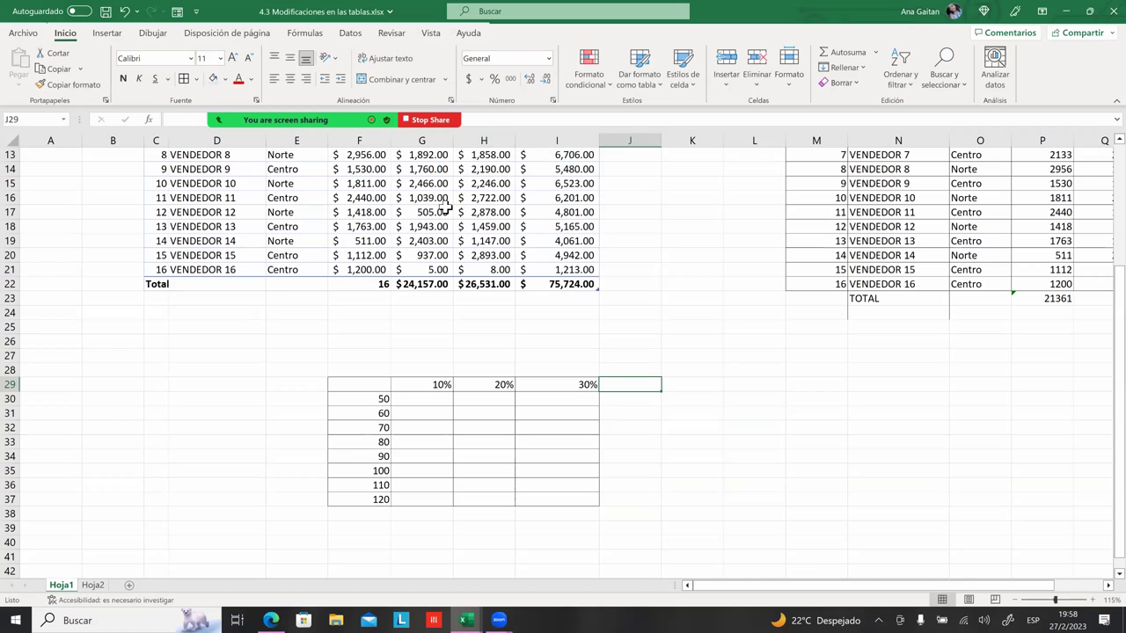
- Apply the Accounting format to F30:F37 so the prices show as $50.00–$120.00
{"action": "left_click_drag", "start_coordinate": [422, 499], "coordinate": [422, 486]}
{"action": "left_click_drag", "start_coordinate": [384, 403], "coordinate": [387, 500]}
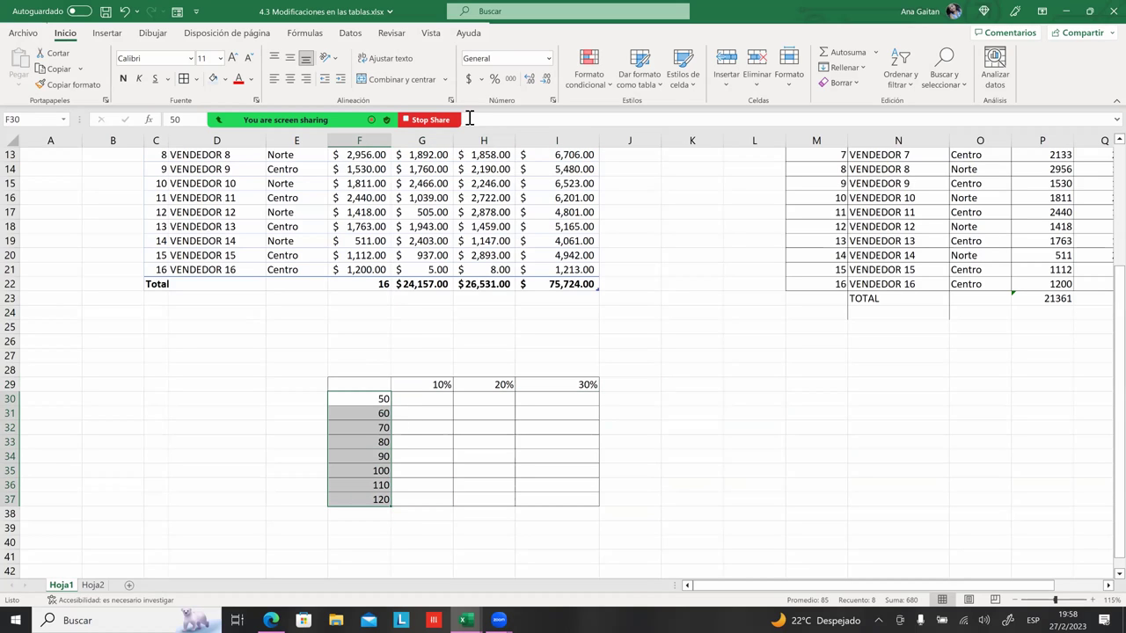
{"action": "left_click", "coordinate": [468, 78]}
{"action": "left_click_drag", "start_coordinate": [422, 471], "coordinate": [422, 485]}
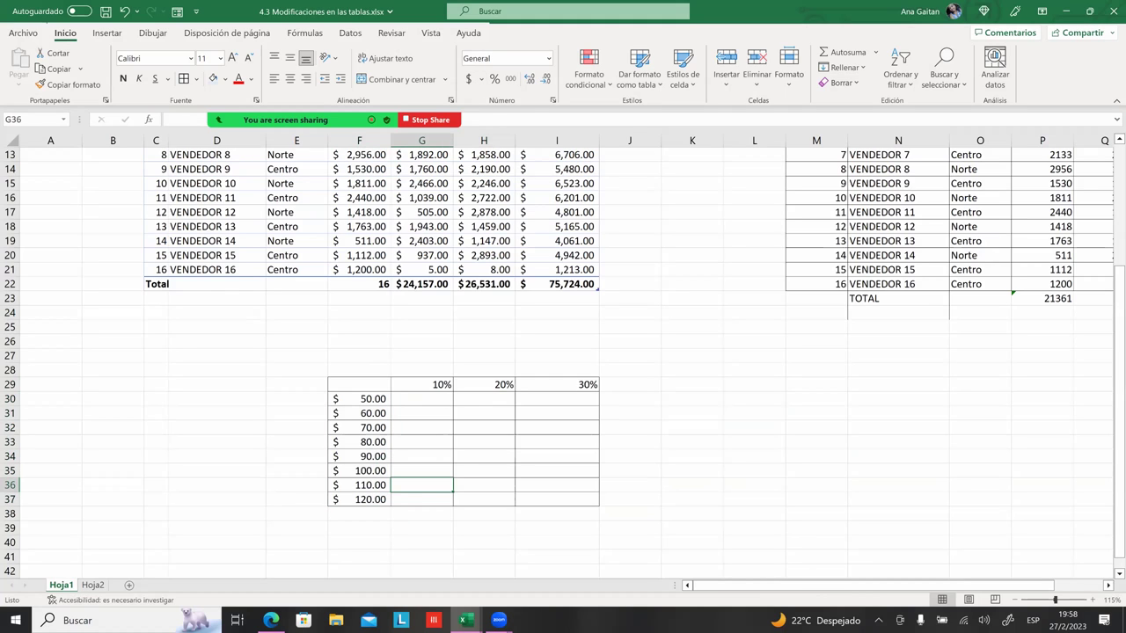
- Point out the grid's empty result cells under 10%, 20% and 30%, then along its bottom row
{"action": "left_click", "coordinate": [422, 427]}
{"action": "left_click", "coordinate": [410, 402]}
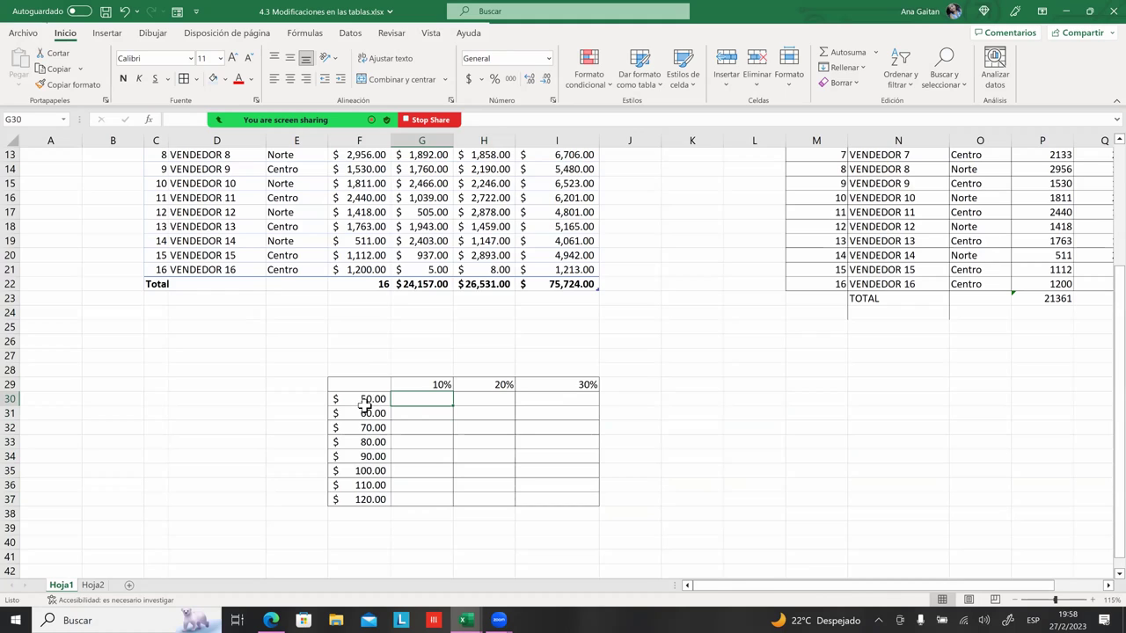
{"action": "left_click", "coordinate": [502, 400]}
{"action": "left_click", "coordinate": [569, 401]}
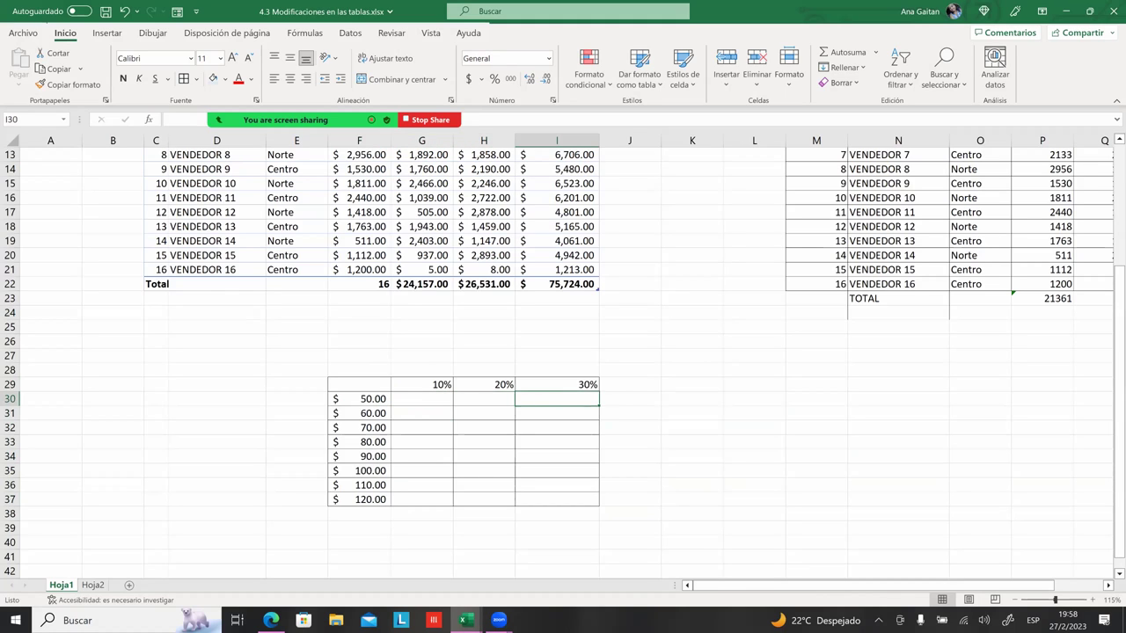
{"action": "left_click", "coordinate": [422, 499]}
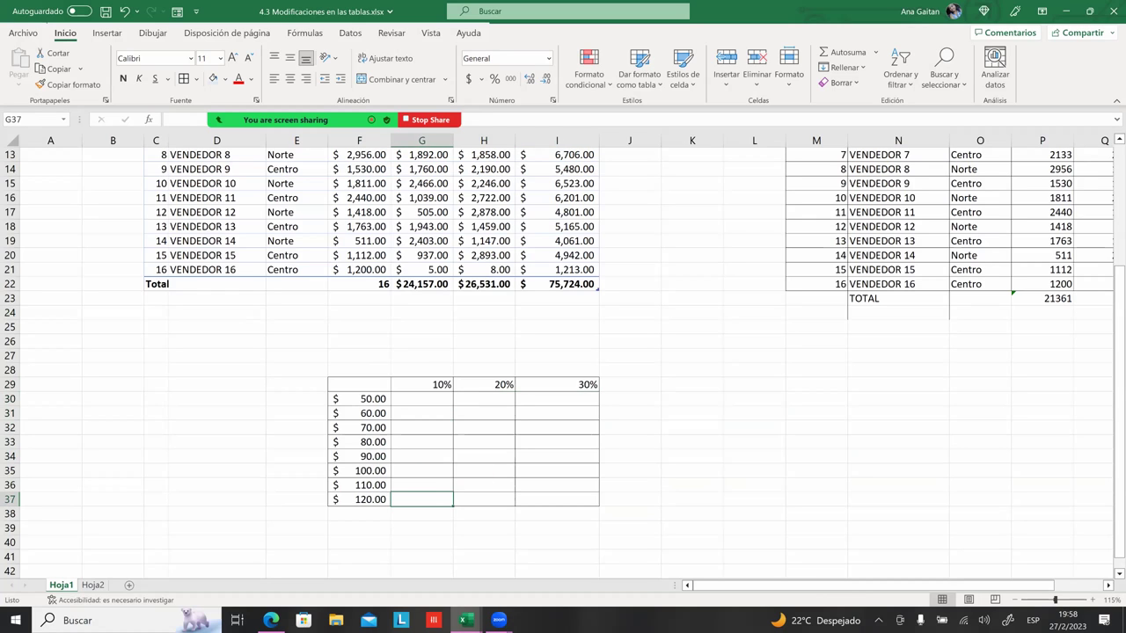
{"action": "left_click", "coordinate": [484, 499]}
{"action": "key", "text": "Right"}
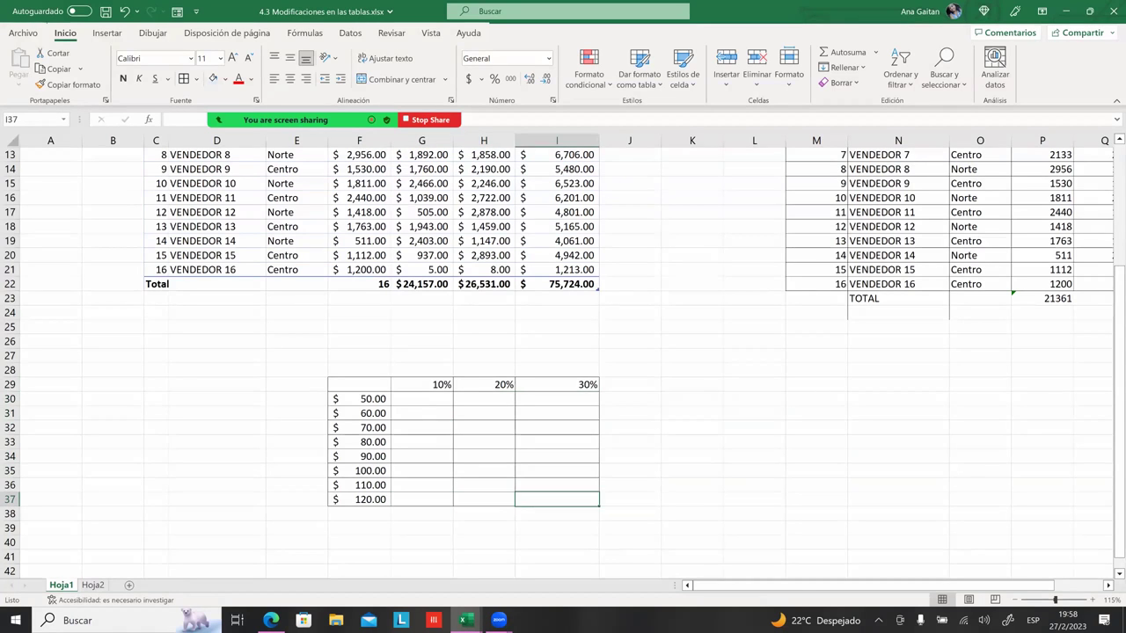
{"action": "key", "text": "Right"}
{"action": "scroll", "coordinate": [563, 352], "scroll_direction": "down", "scroll_amount": 1}
{"action": "mouse_move", "coordinate": [369, 345]}
{"action": "left_mouse_down"}
{"action": "mouse_move", "coordinate": [556, 441]}
{"action": "mouse_move", "coordinate": [556, 455]}
{"action": "left_mouse_up"}
{"action": "left_click", "coordinate": [557, 441]}
{"action": "left_click", "coordinate": [464, 409]}
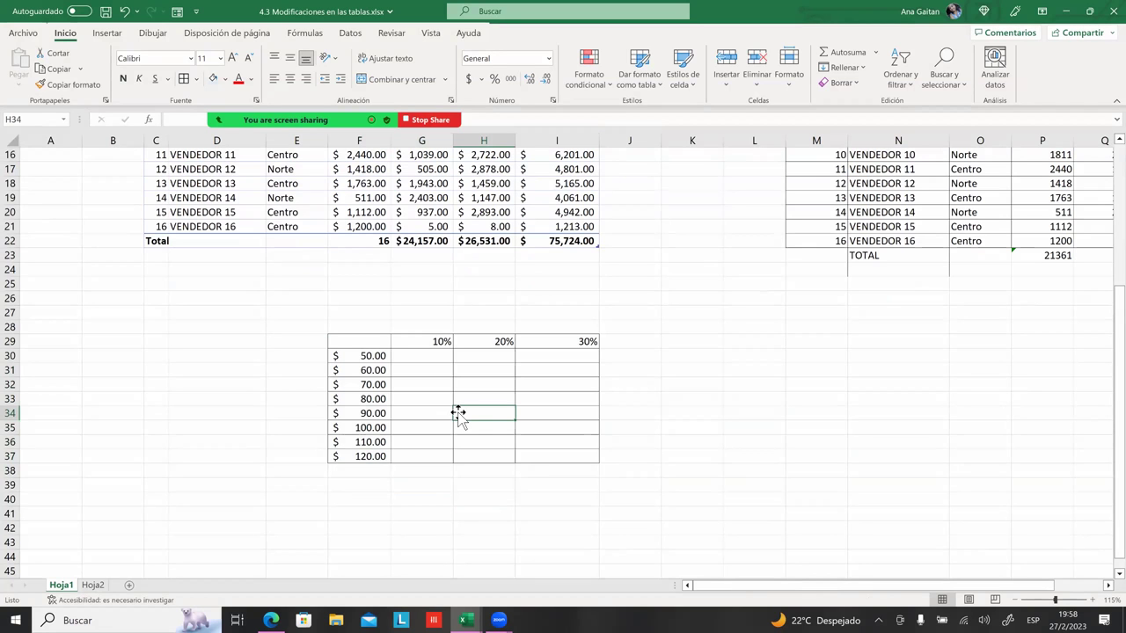
{"action": "scroll", "coordinate": [448, 409], "scroll_direction": "up", "scroll_amount": 1, "text": "ctrl"}
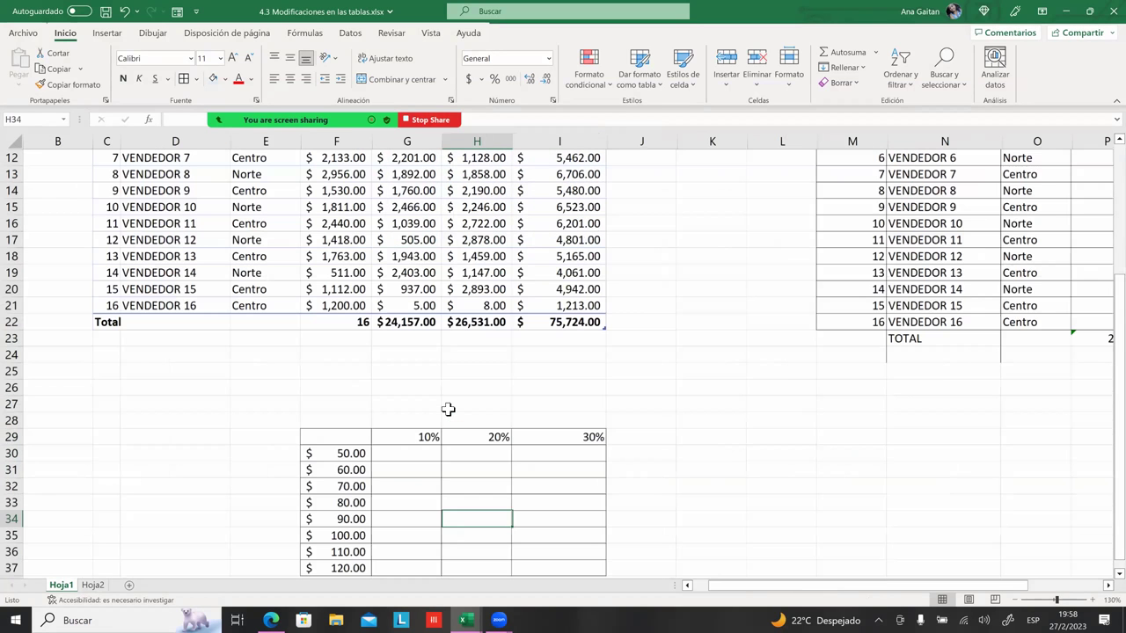
{"action": "scroll", "coordinate": [448, 409], "scroll_direction": "down", "scroll_amount": 1, "text": "ctrl"}
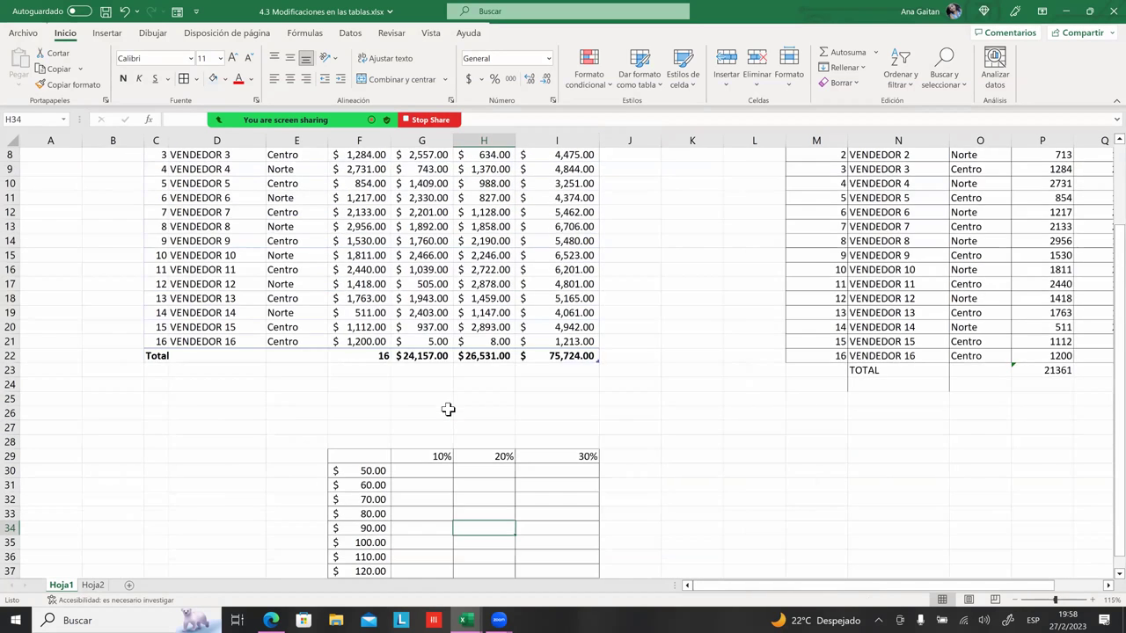
{"action": "scroll", "coordinate": [448, 409], "scroll_direction": "down", "scroll_amount": 1, "text": "ctrl"}
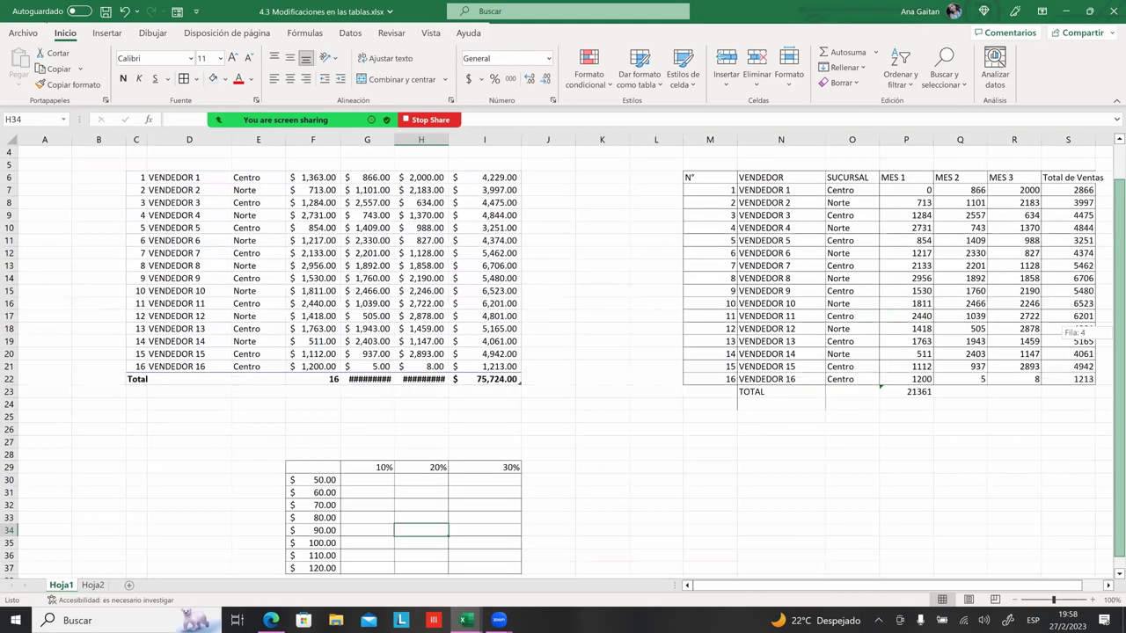
{"action": "scroll", "coordinate": [563, 366], "scroll_direction": "down", "scroll_amount": 1}
{"action": "scroll", "coordinate": [563, 366], "scroll_direction": "right", "scroll_amount": 1}
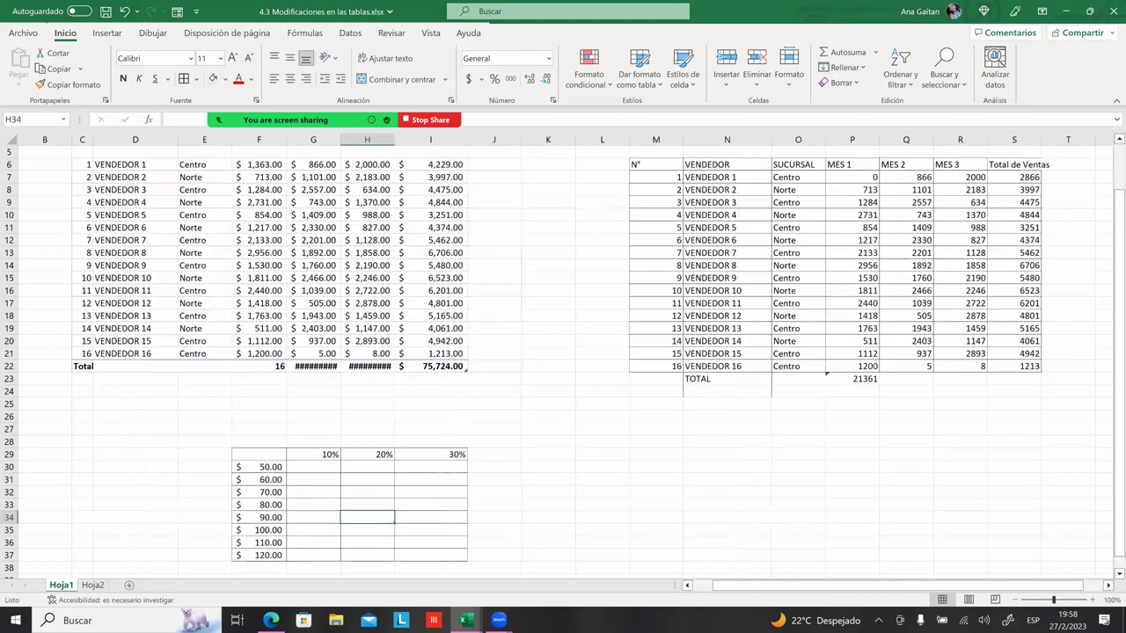
{"action": "scroll", "coordinate": [563, 366], "scroll_direction": "down", "scroll_amount": 2}
{"action": "mouse_move", "coordinate": [277, 380]}
{"action": "left_mouse_down"}
{"action": "mouse_move", "coordinate": [378, 443]}
{"action": "mouse_move", "coordinate": [444, 455]}
{"action": "mouse_move", "coordinate": [444, 480]}
{"action": "left_mouse_up"}
- Copy the price grid and paste the duplicate starting at L29
{"action": "key", "text": "ctrl+c"}
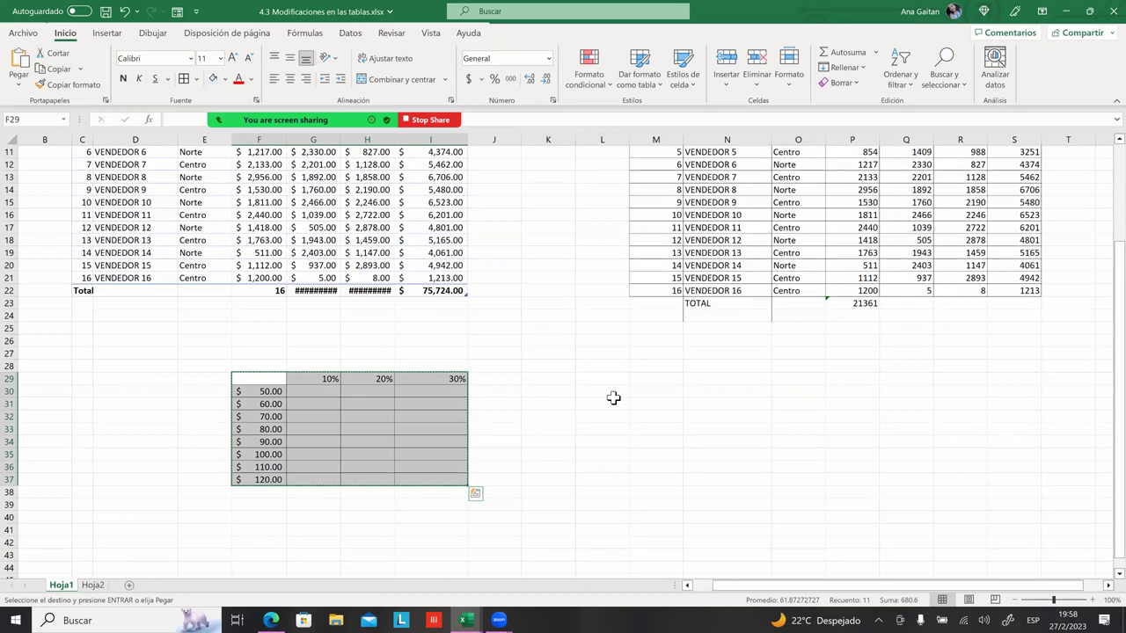
{"action": "left_click", "coordinate": [605, 378]}
{"action": "key", "text": "ctrl+v"}
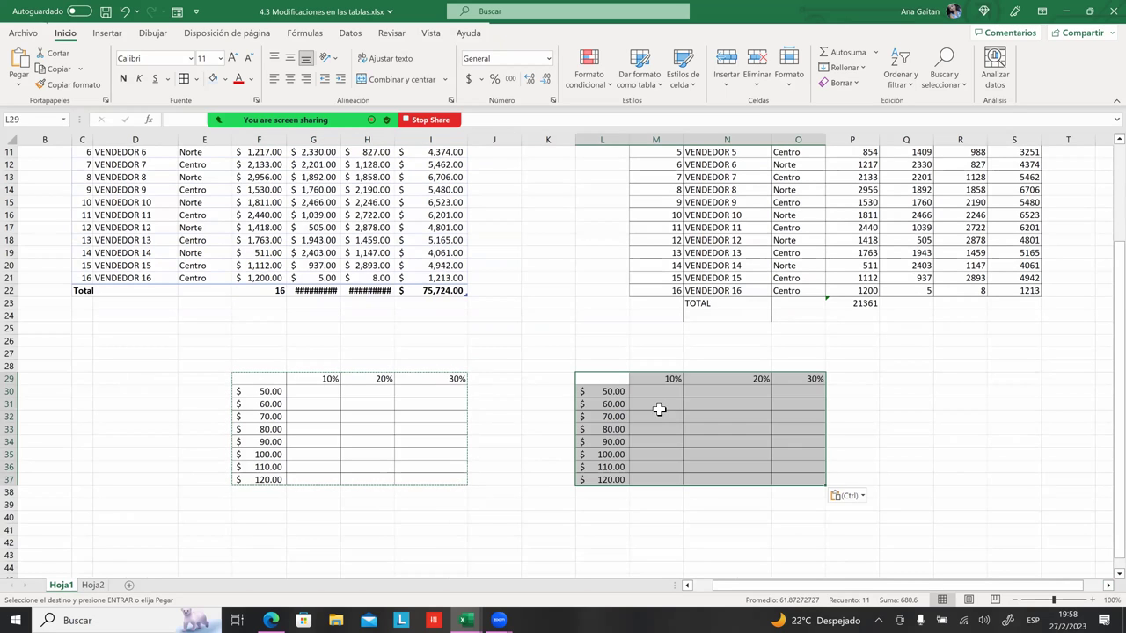
{"action": "left_click", "coordinate": [659, 409]}
- Select F27:I27 as the title area above the left grid
{"action": "left_click", "coordinate": [296, 393]}
{"action": "left_click", "coordinate": [264, 354]}
{"action": "left_click_drag", "start_coordinate": [264, 354], "coordinate": [434, 352]}
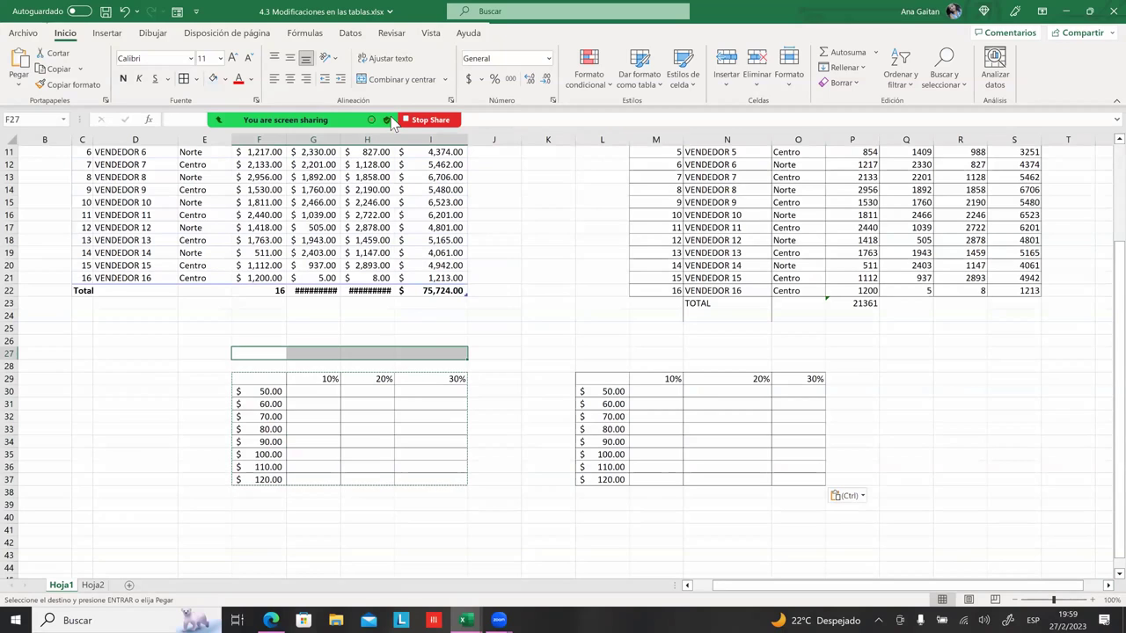
- Merge and centre F27:I27 and title it HORIZONTAL
{"action": "left_click", "coordinate": [387, 80]}
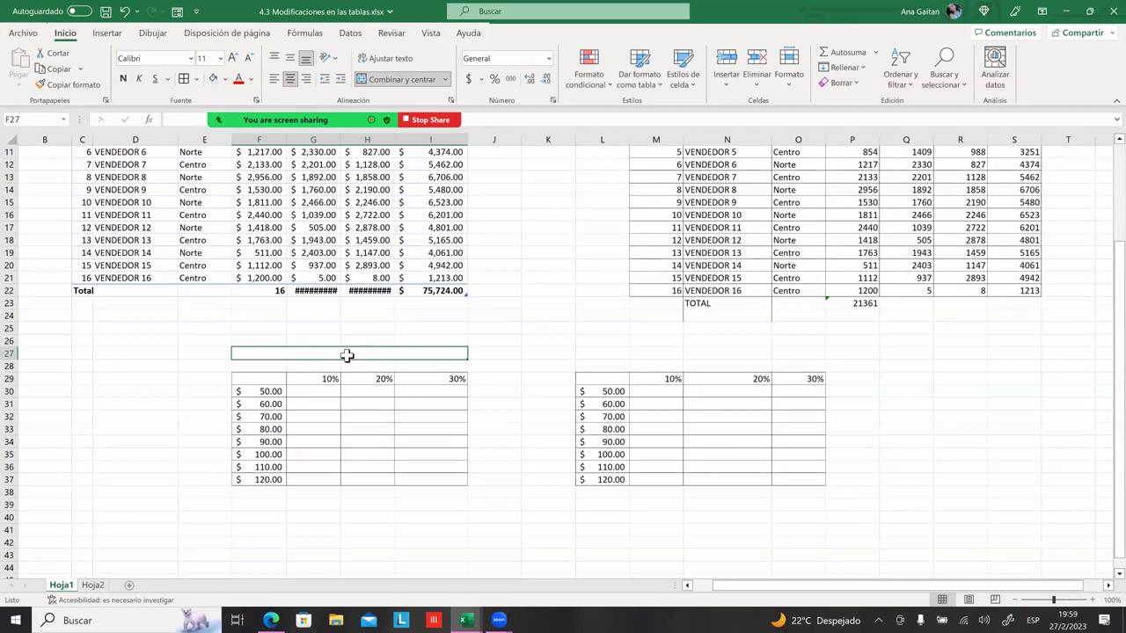
{"action": "type", "text": "HORIZONTAL"}
{"action": "left_click", "coordinate": [706, 408]}
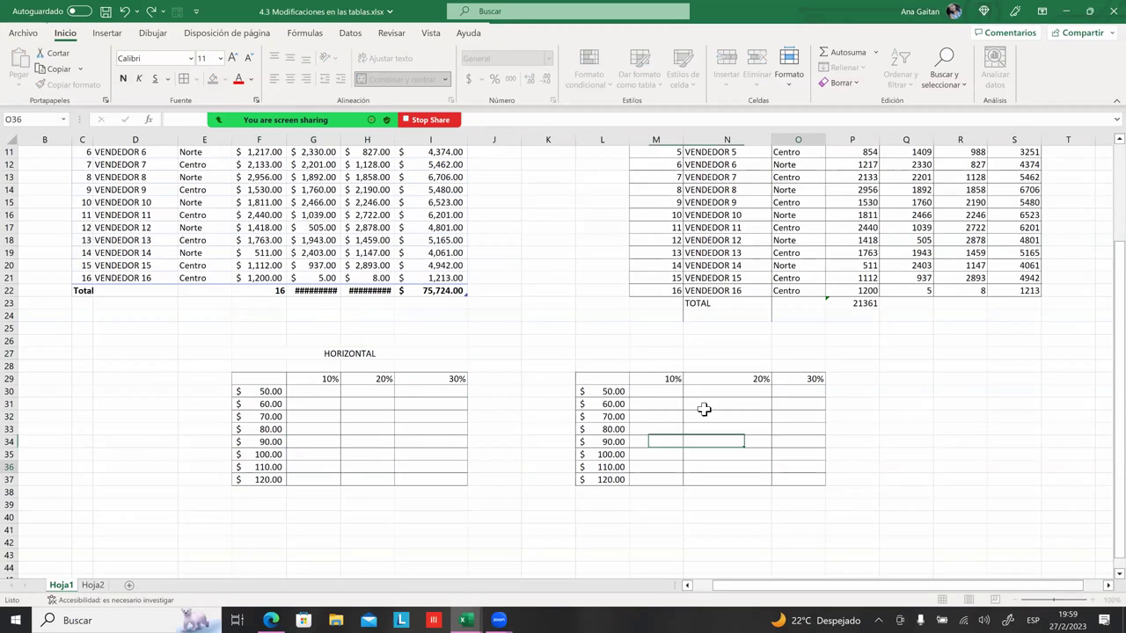
- Merge and centre L27:O27 and title it VERTICAL
{"action": "left_click", "coordinate": [607, 355]}
{"action": "left_click_drag", "start_coordinate": [647, 354], "coordinate": [813, 354]}
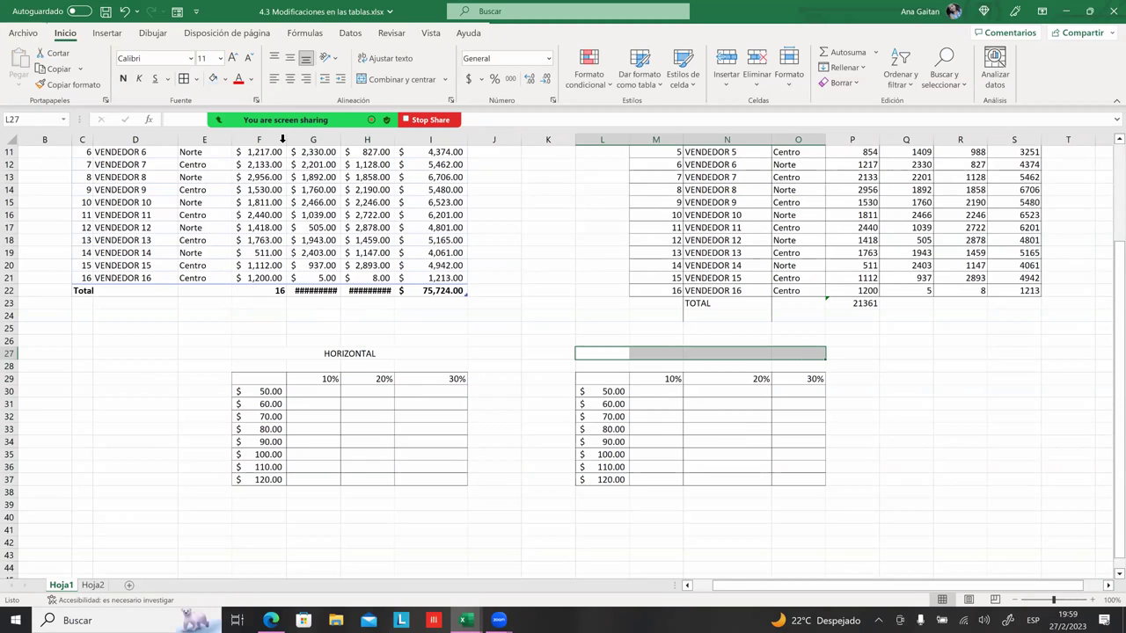
{"action": "left_click", "coordinate": [376, 82]}
{"action": "type", "text": "VE"}
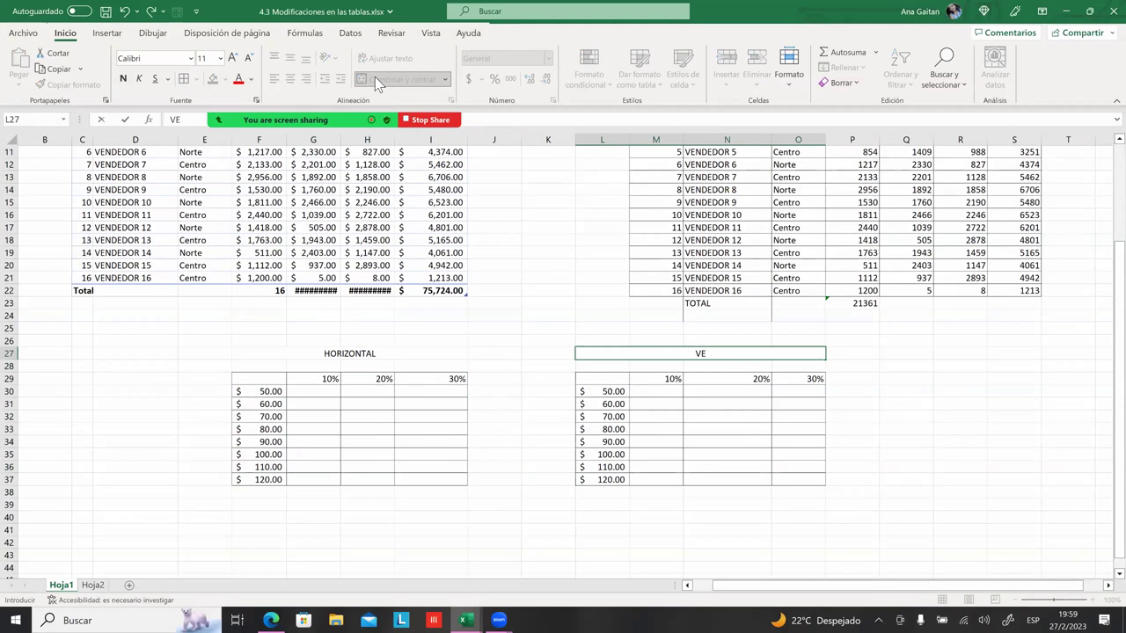
{"action": "type", "text": "RTICAL"}
{"action": "left_click", "coordinate": [851, 441]}
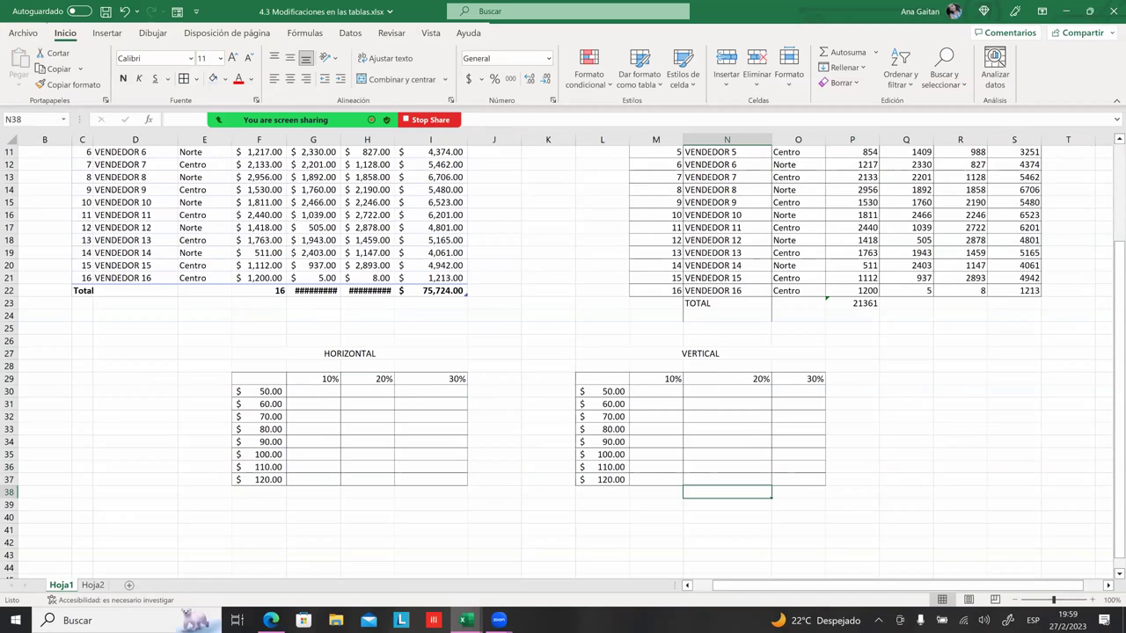
{"action": "left_click", "coordinate": [312, 441]}
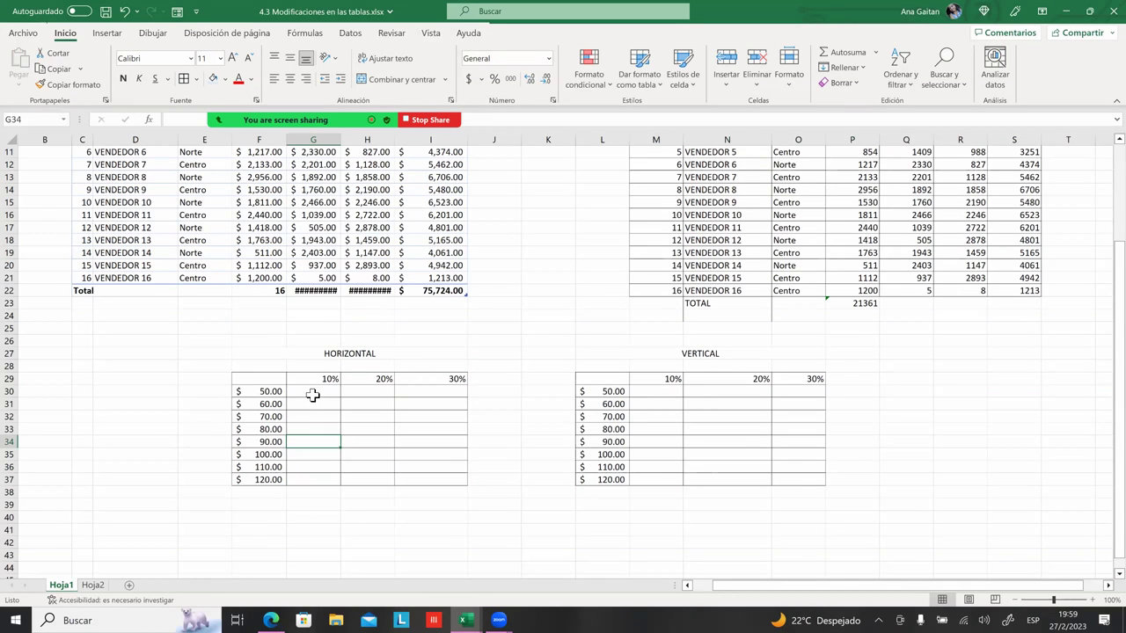
{"action": "left_click", "coordinate": [312, 392]}
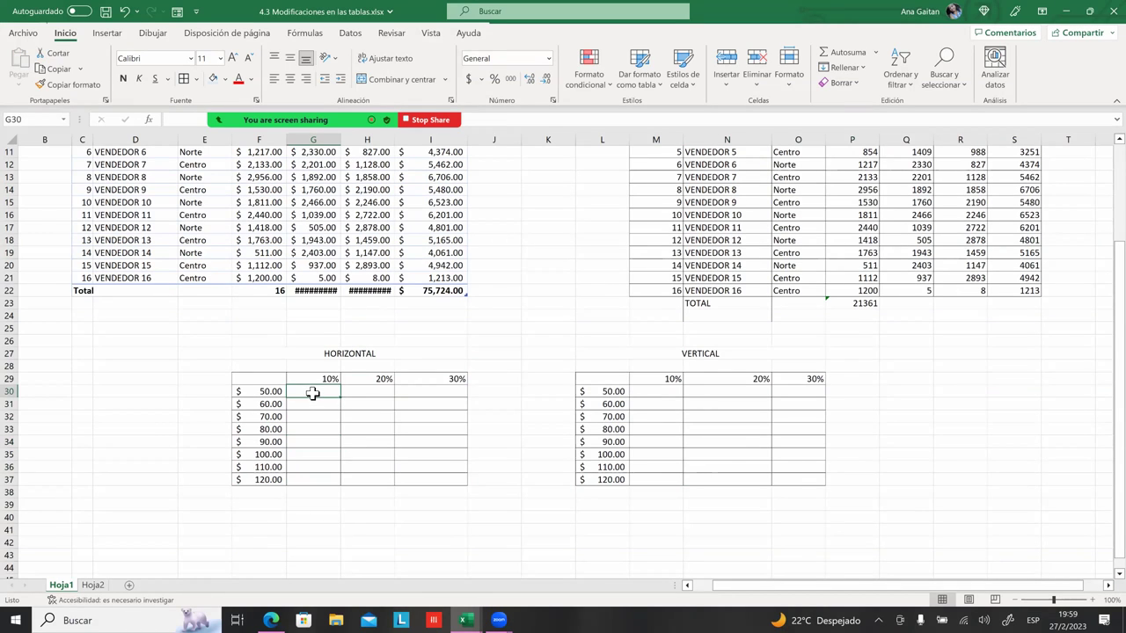
{"action": "left_click_drag", "start_coordinate": [343, 401], "coordinate": [450, 397]}
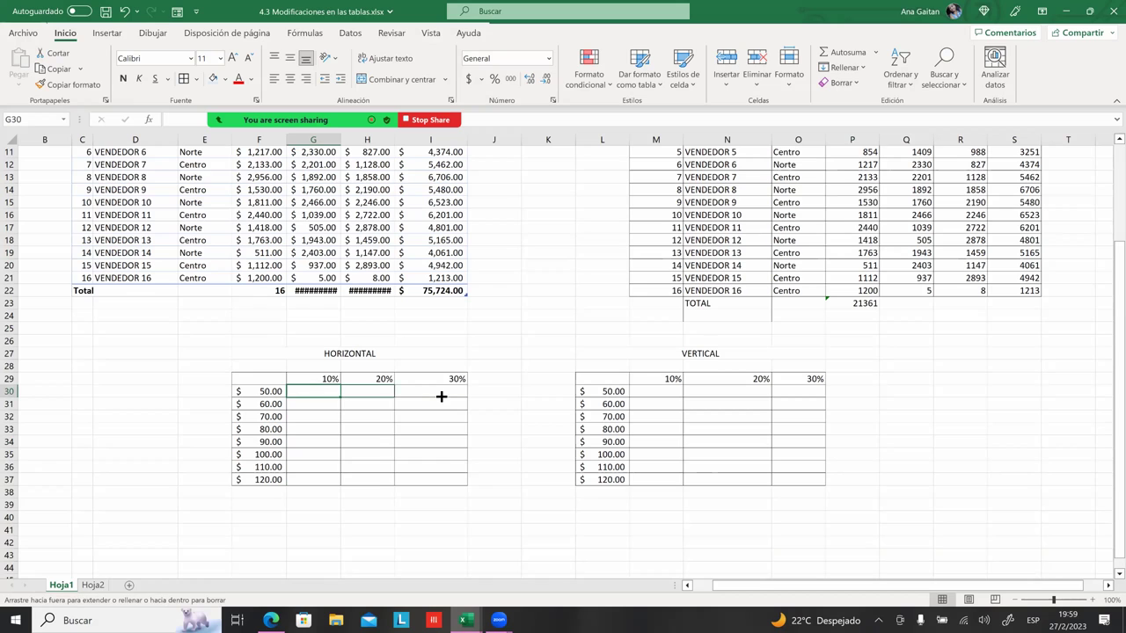
{"action": "left_click_drag", "start_coordinate": [449, 396], "coordinate": [334, 391]}
{"action": "left_click", "coordinate": [706, 415]}
{"action": "left_click", "coordinate": [664, 393]}
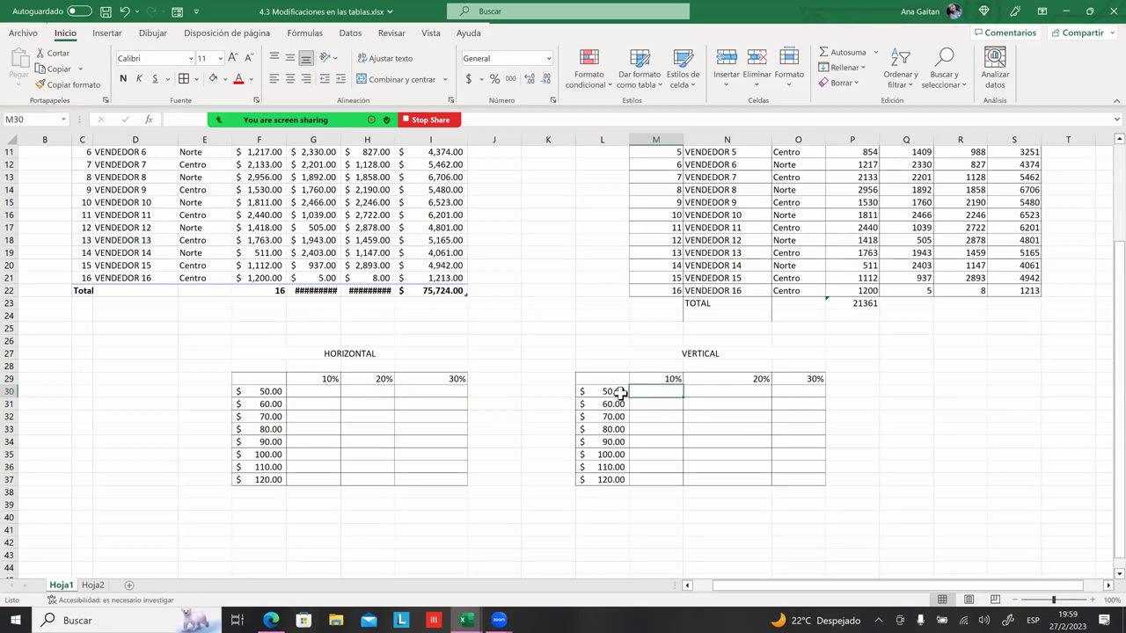
{"action": "mouse_move", "coordinate": [683, 398]}
{"action": "left_mouse_down"}
{"action": "mouse_move", "coordinate": [683, 479]}
{"action": "mouse_move", "coordinate": [683, 391]}
{"action": "left_mouse_up"}
{"action": "left_click", "coordinate": [726, 441]}
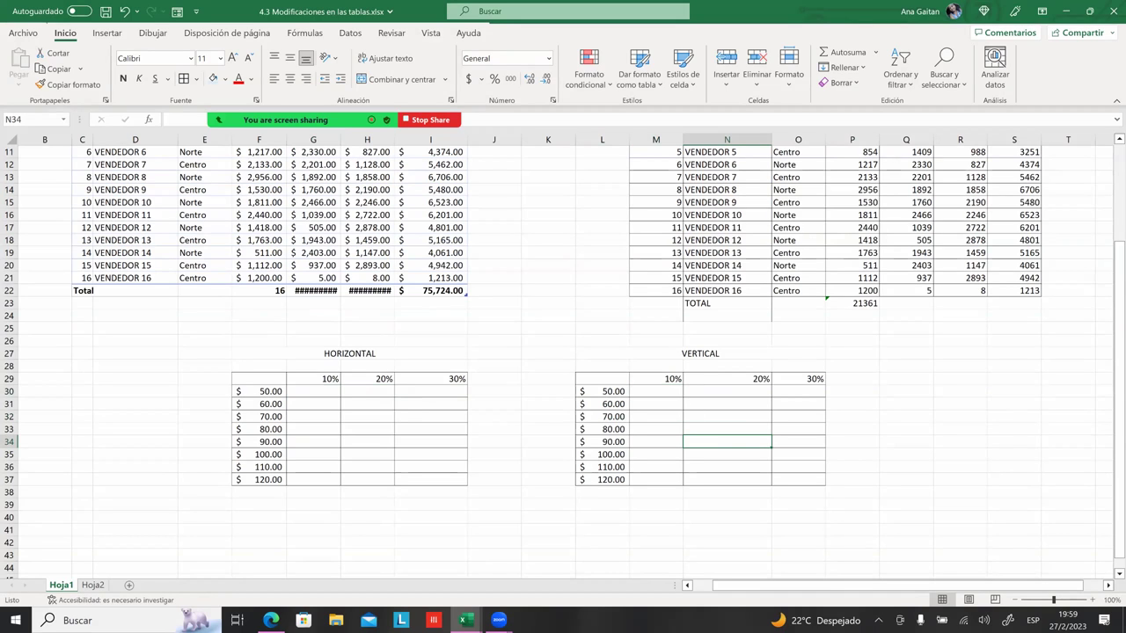
{"action": "left_click", "coordinate": [368, 428]}
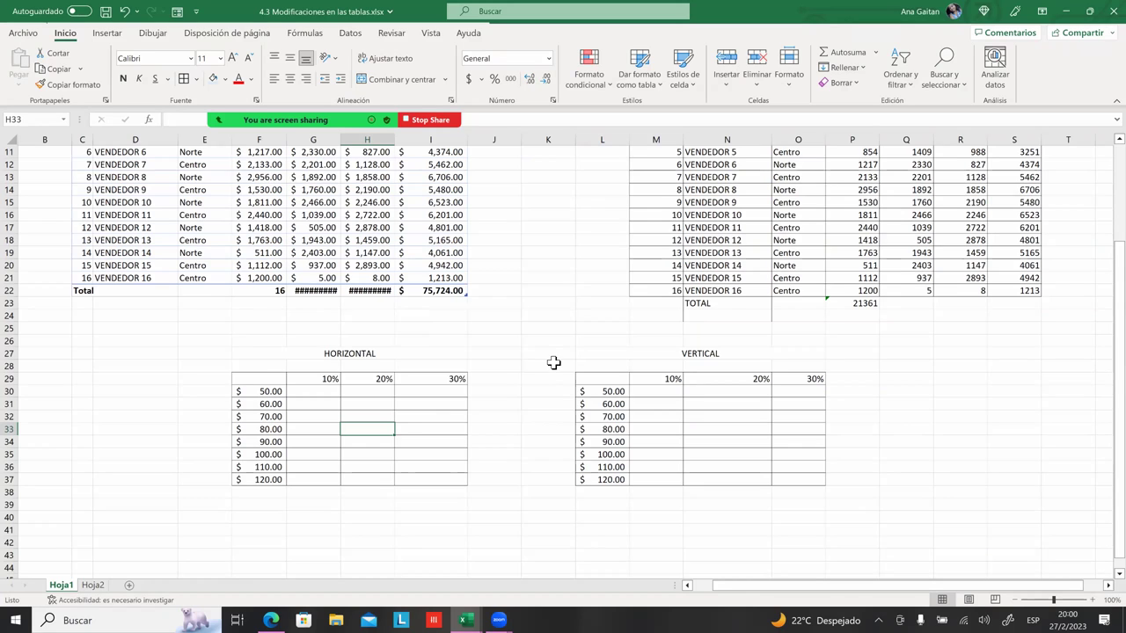
{"action": "scroll", "coordinate": [553, 362], "scroll_direction": "down", "scroll_amount": 1}
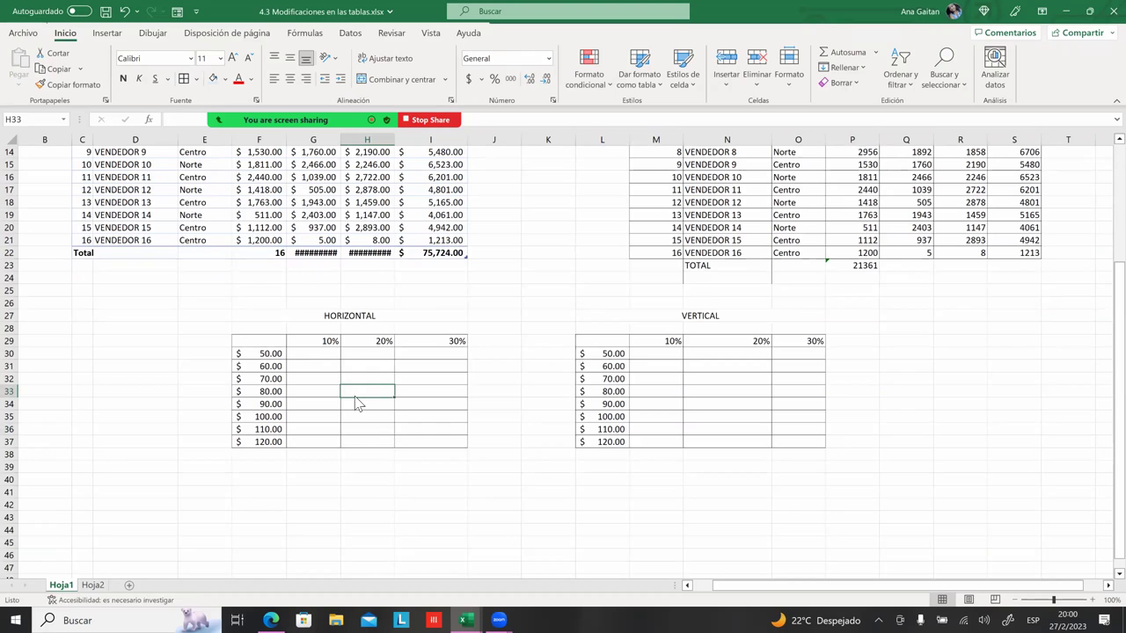
{"action": "left_click", "coordinate": [726, 393]}
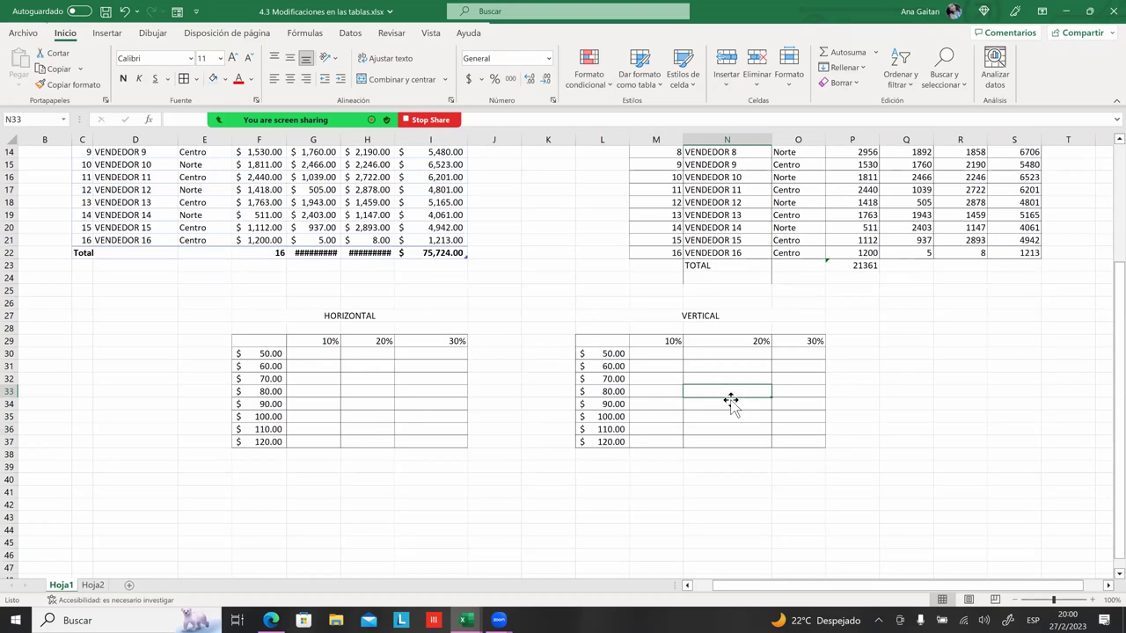
{"action": "scroll", "coordinate": [609, 358], "scroll_direction": "down", "scroll_amount": 2}
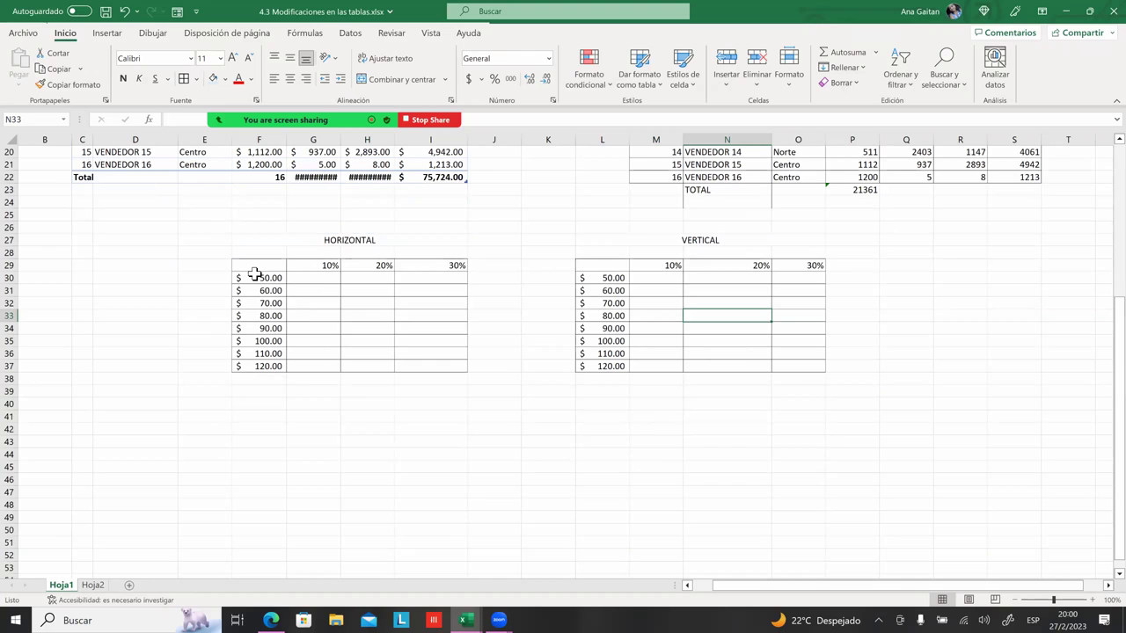
- Copy the HORIZONTAL grid F29:I37 and paste the copy at F41
{"action": "left_click_drag", "start_coordinate": [255, 265], "coordinate": [363, 332]}
{"action": "left_click_drag", "start_coordinate": [468, 372], "coordinate": [464, 378]}
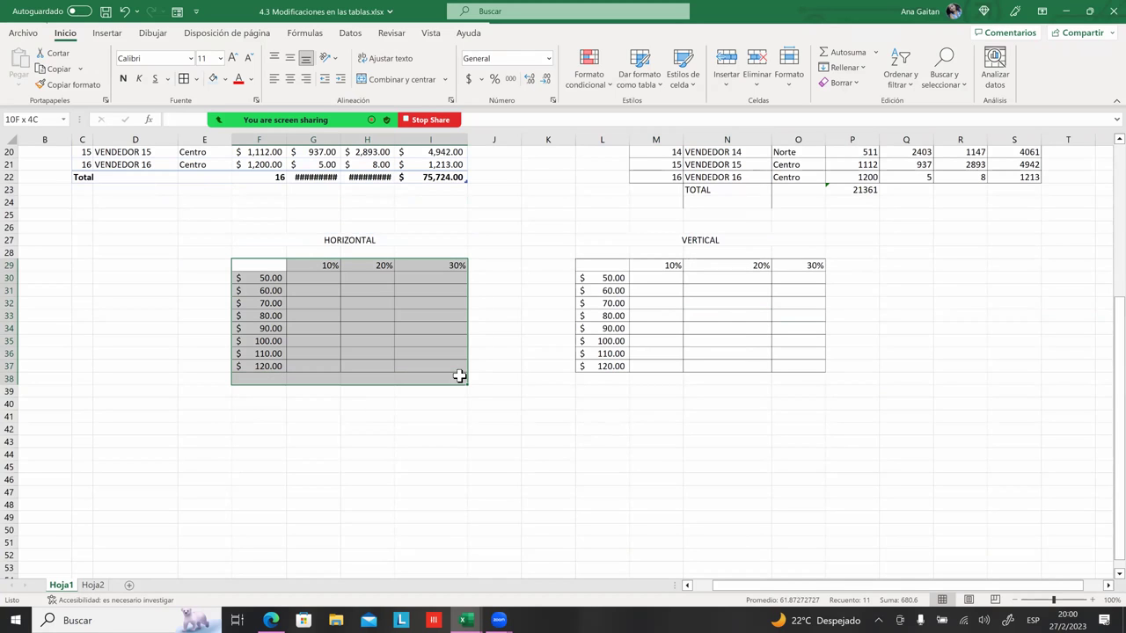
{"action": "mouse_move", "coordinate": [352, 321]}
{"action": "left_mouse_down"}
{"action": "mouse_move", "coordinate": [273, 270]}
{"action": "mouse_move", "coordinate": [431, 364]}
{"action": "left_mouse_up"}
{"action": "key", "text": "ctrl+c"}
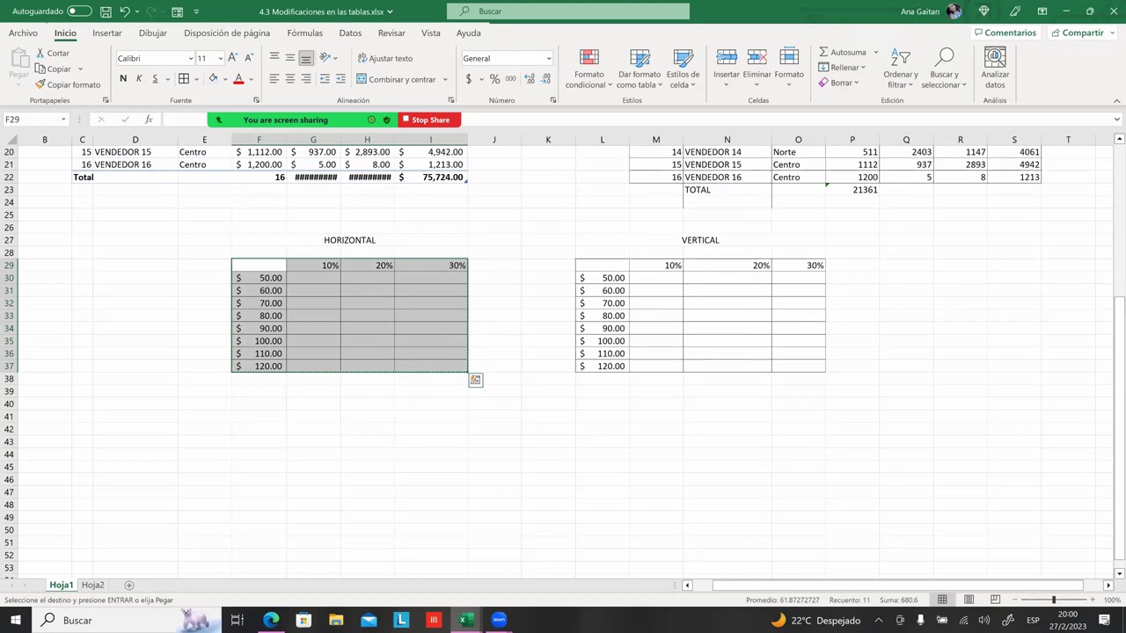
{"action": "left_click", "coordinate": [366, 442]}
{"action": "left_click", "coordinate": [261, 415]}
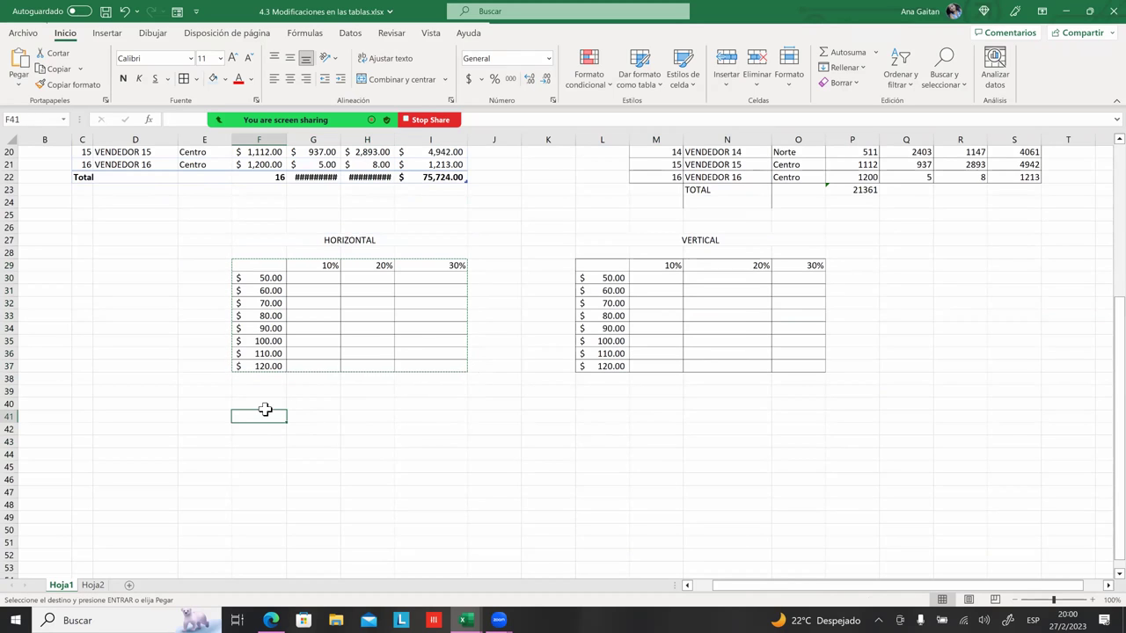
{"action": "key", "text": "ctrl+v"}
{"action": "left_click", "coordinate": [313, 441]}
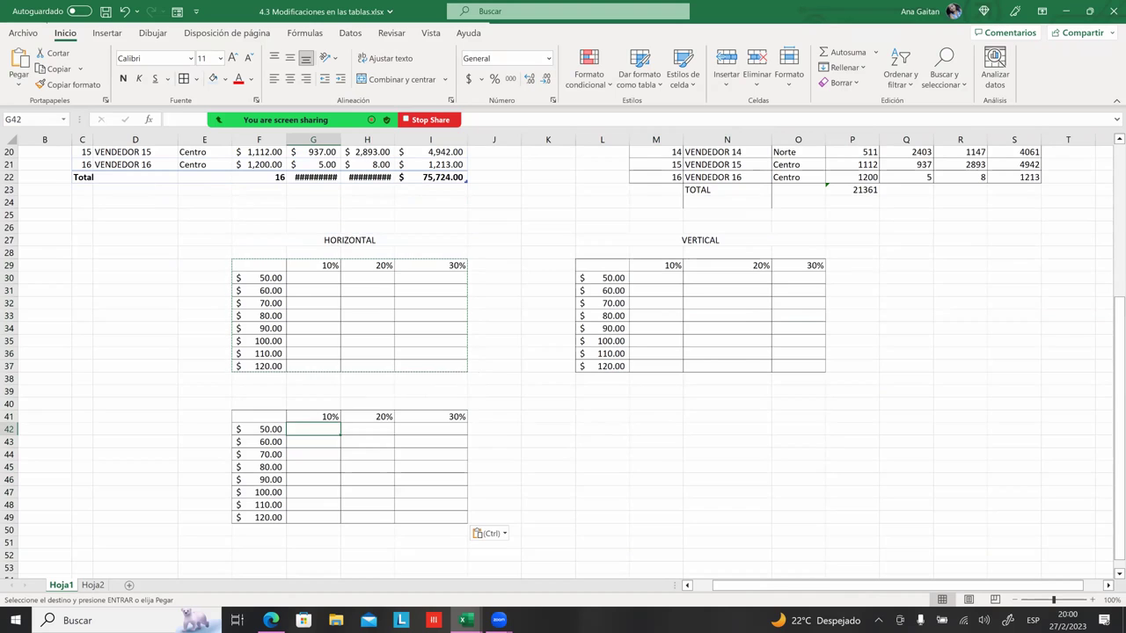
{"action": "left_click_drag", "start_coordinate": [261, 391], "coordinate": [431, 394]}
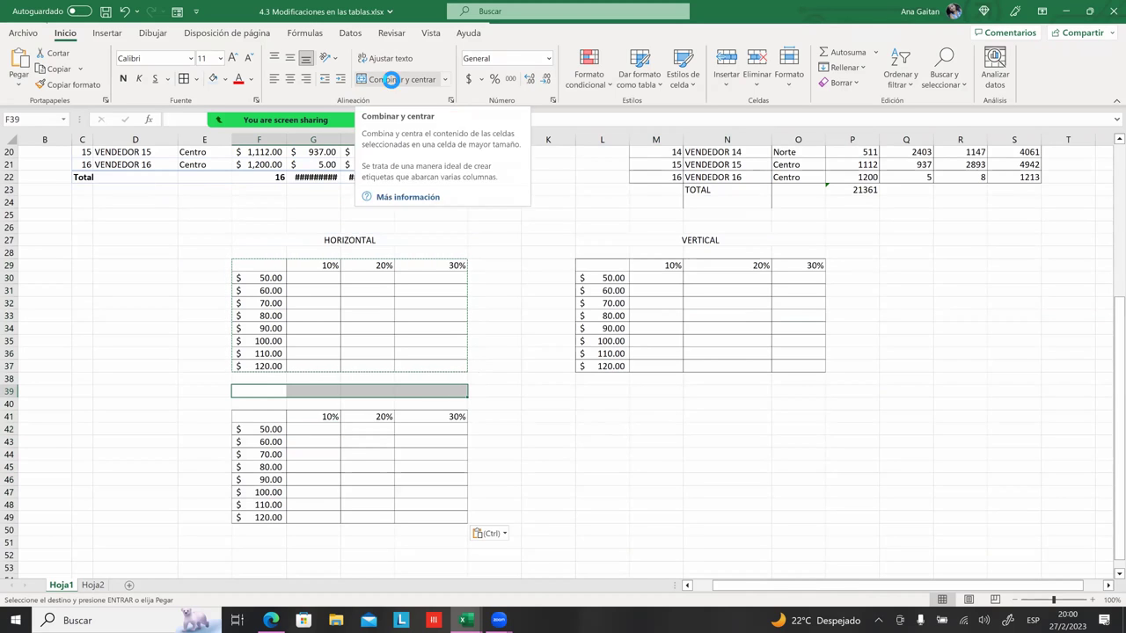
- Merge and centre F39:I39 as the title cell above the copied grid
{"action": "left_click", "coordinate": [389, 80]}
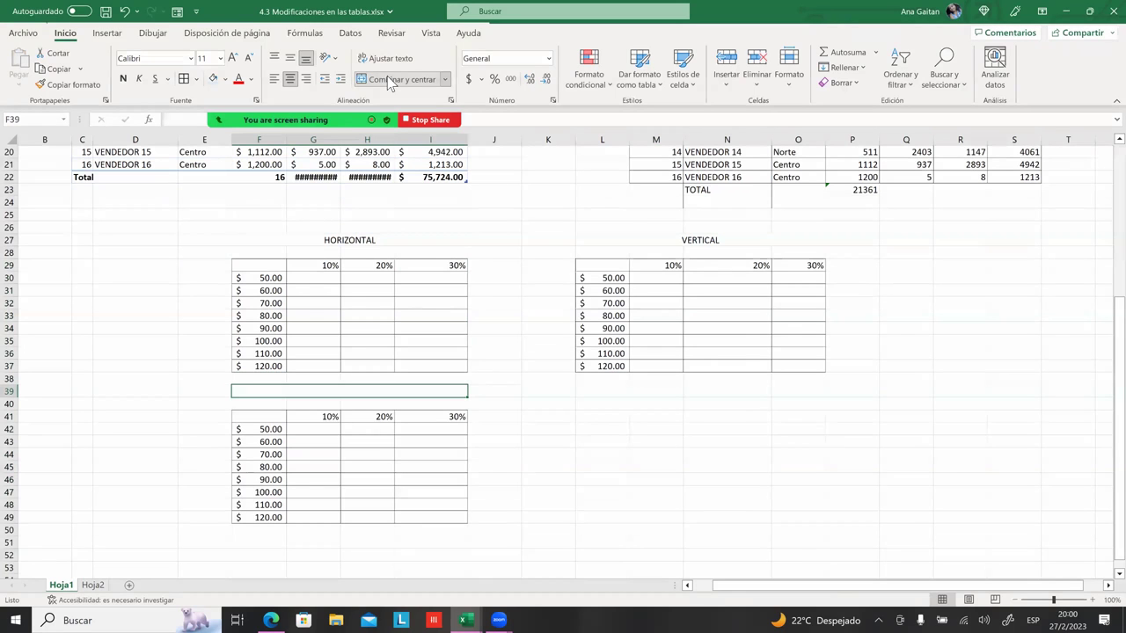
{"action": "left_click", "coordinate": [313, 429]}
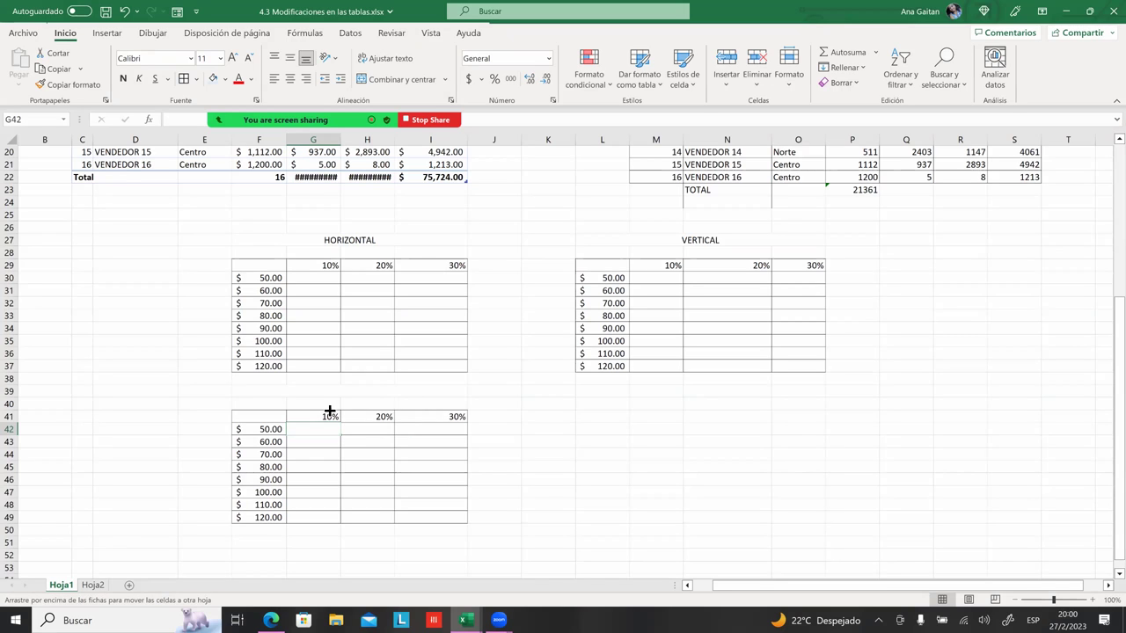
{"action": "left_click_drag", "start_coordinate": [340, 434], "coordinate": [341, 508]}
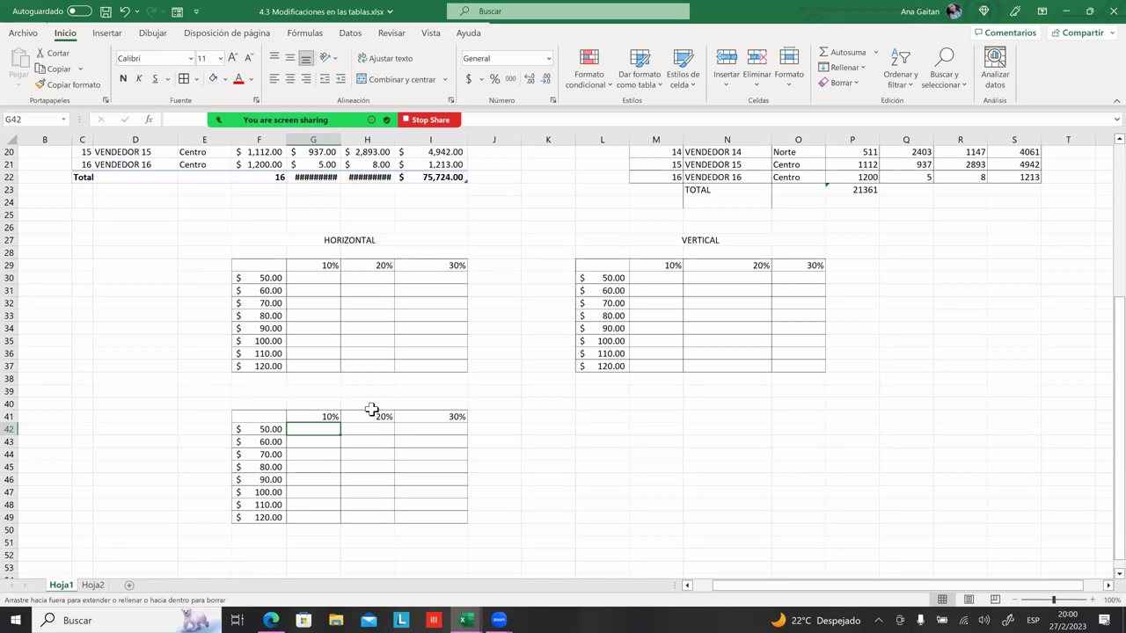
{"action": "left_click_drag", "start_coordinate": [341, 508], "coordinate": [372, 407]}
- Select the HORIZONTAL grid, then the 10% and 20% columns of the VERTICAL grid
{"action": "left_click", "coordinate": [431, 333]}
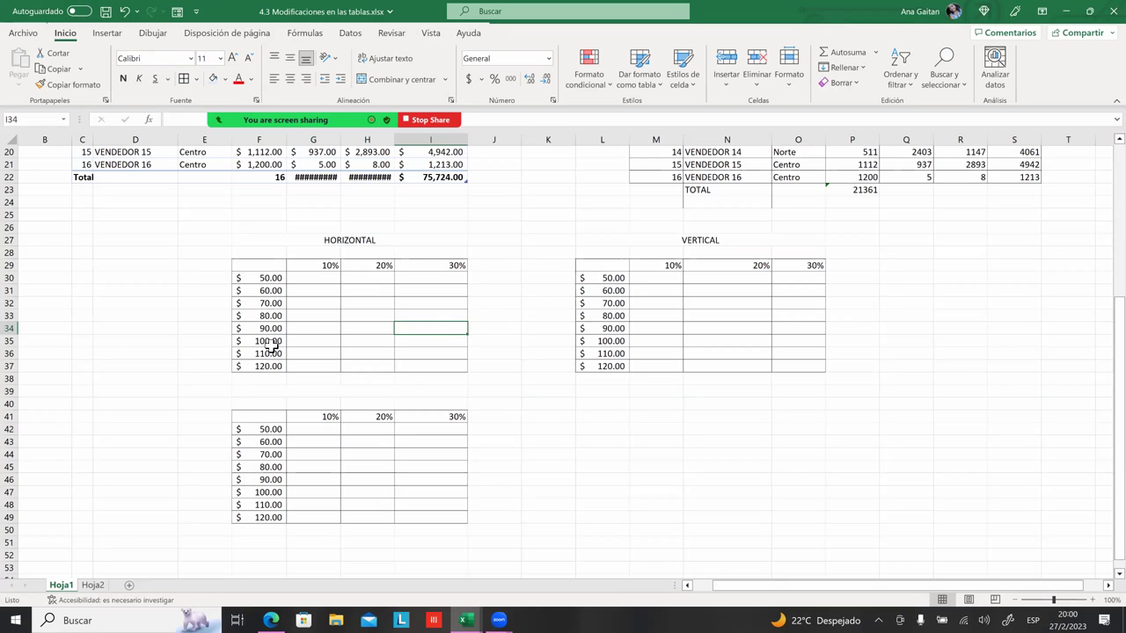
{"action": "mouse_move", "coordinate": [263, 269]}
{"action": "left_mouse_down"}
{"action": "mouse_move", "coordinate": [383, 387]}
{"action": "mouse_move", "coordinate": [435, 373]}
{"action": "left_mouse_up"}
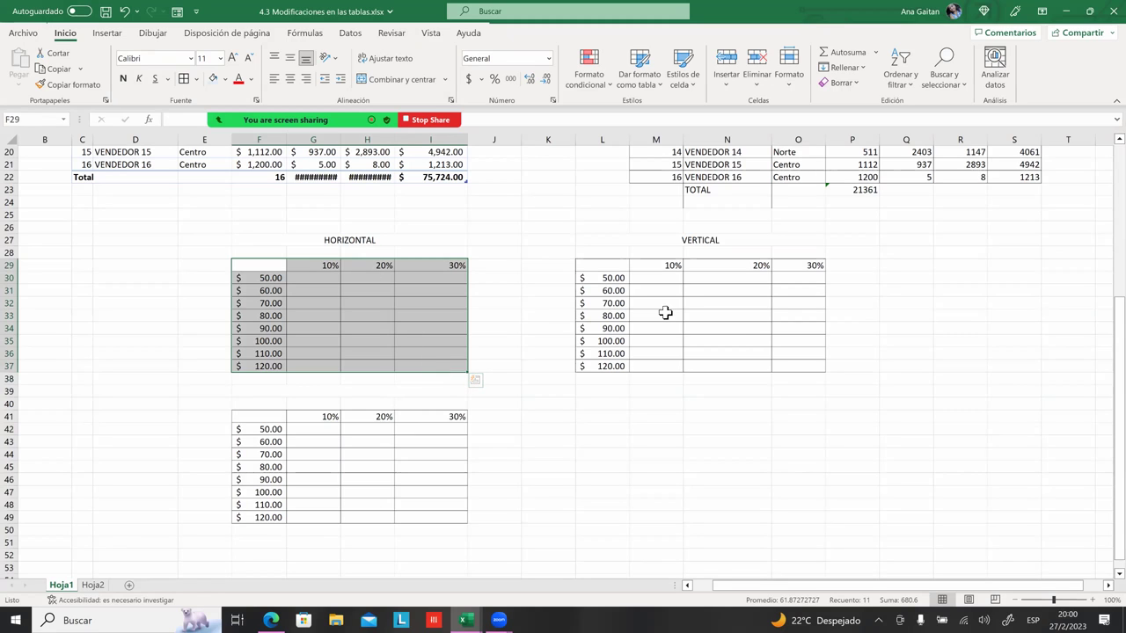
{"action": "left_click", "coordinate": [734, 330]}
{"action": "left_click_drag", "start_coordinate": [656, 278], "coordinate": [667, 366]}
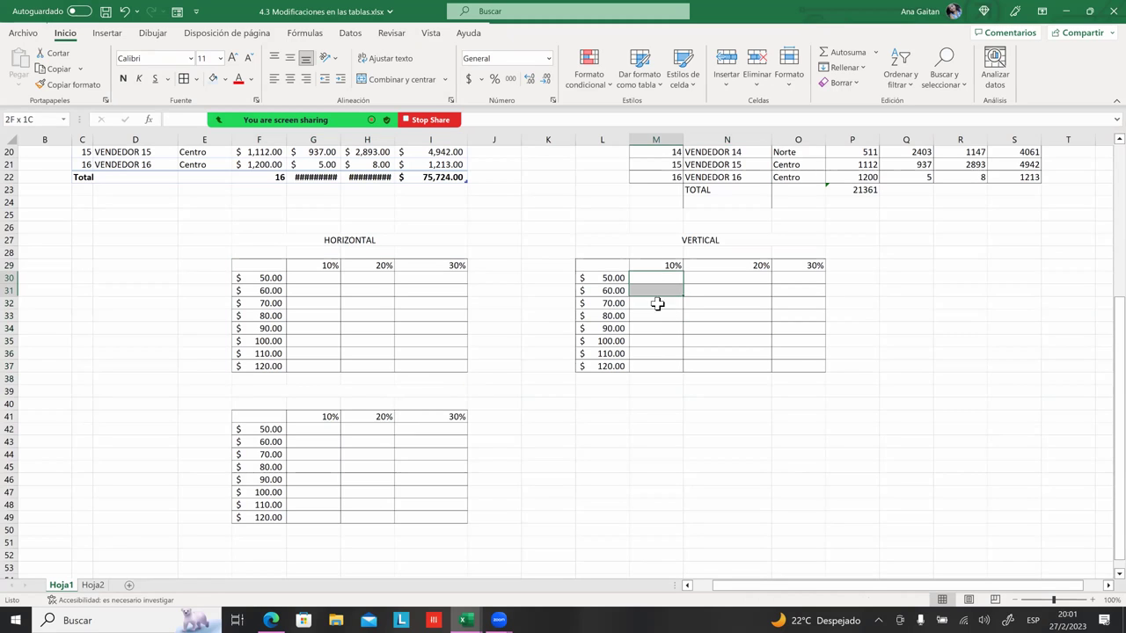
{"action": "left_click_drag", "start_coordinate": [711, 281], "coordinate": [713, 365]}
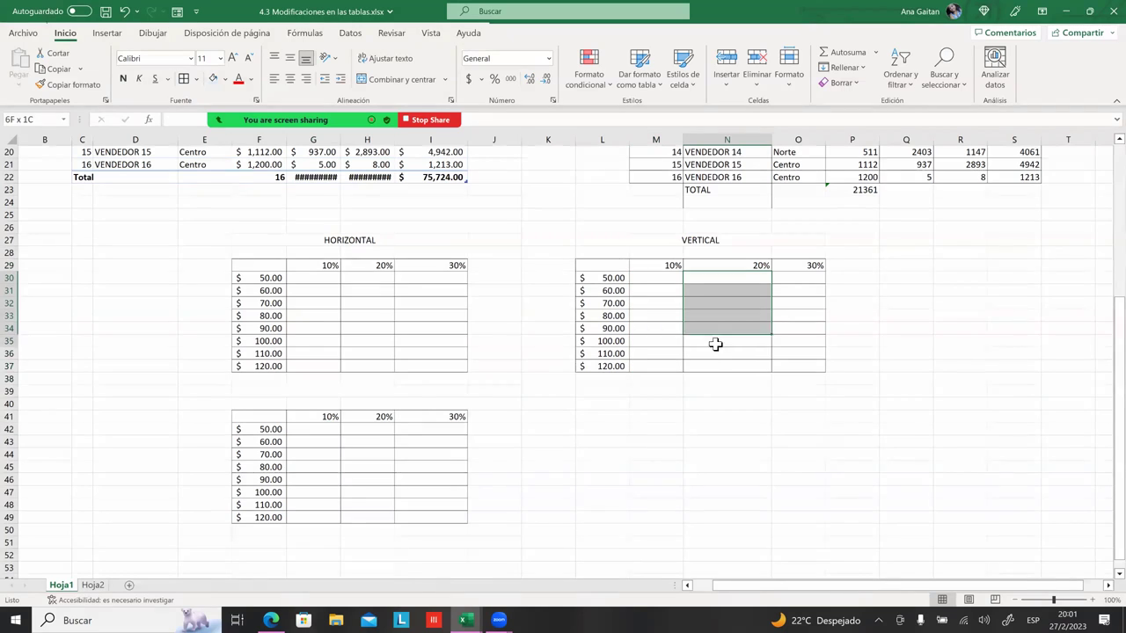
{"action": "left_click", "coordinate": [325, 290]}
{"action": "left_click", "coordinate": [313, 441]}
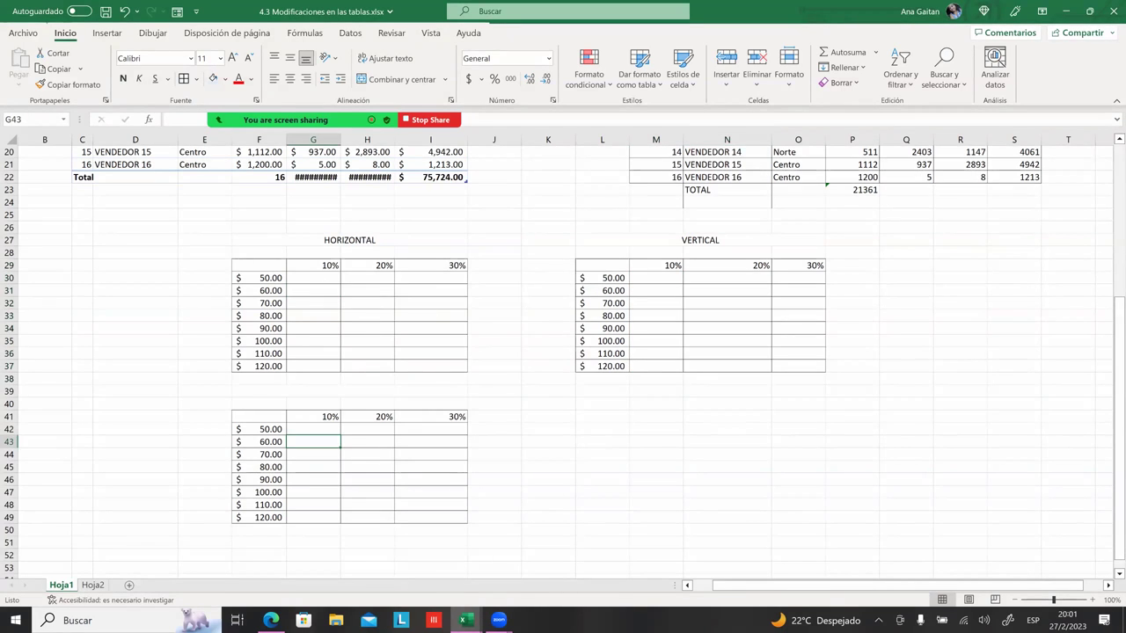
- Point out the first 10% result cell in each grid, ending on the HORIZONTAL title
{"action": "left_click", "coordinate": [306, 277]}
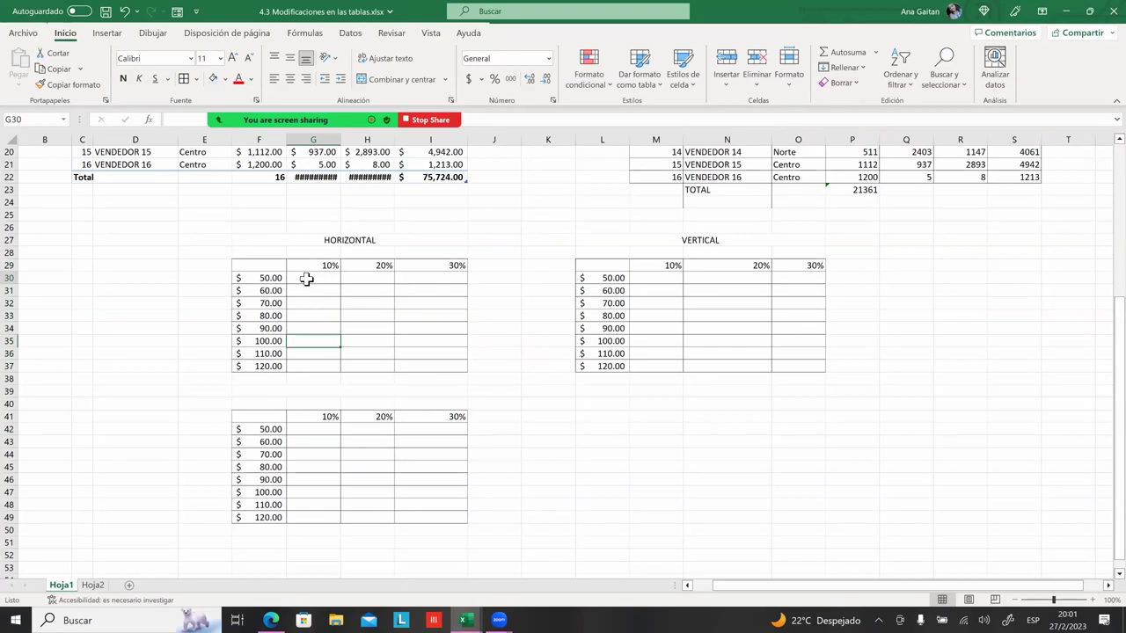
{"action": "left_click", "coordinate": [697, 283]}
{"action": "left_click", "coordinate": [340, 424]}
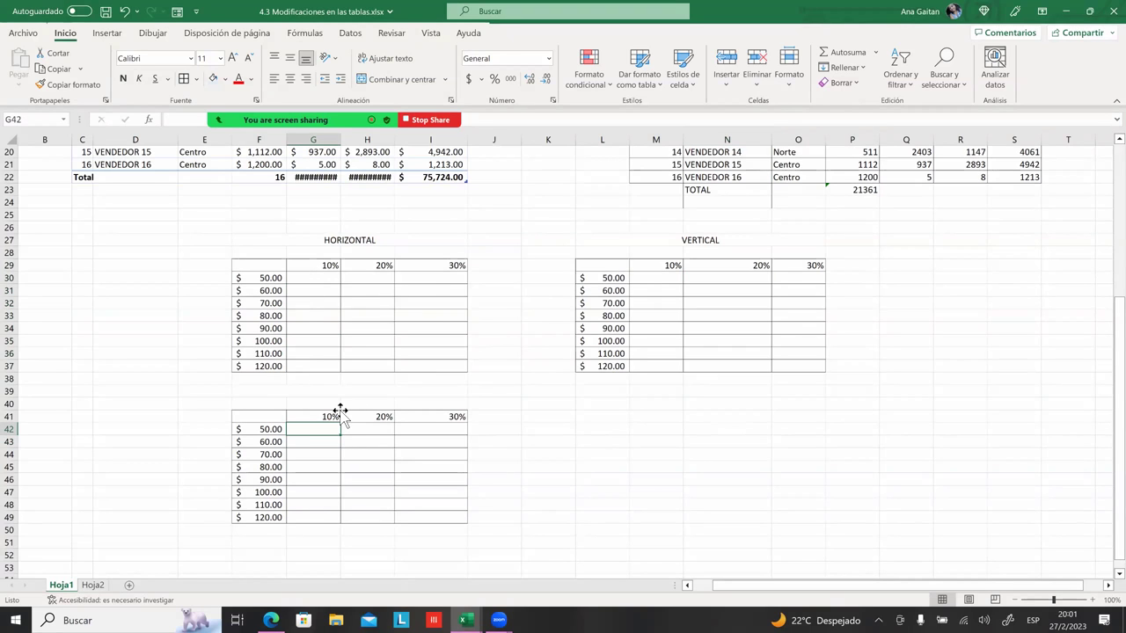
{"action": "left_click", "coordinate": [494, 453]}
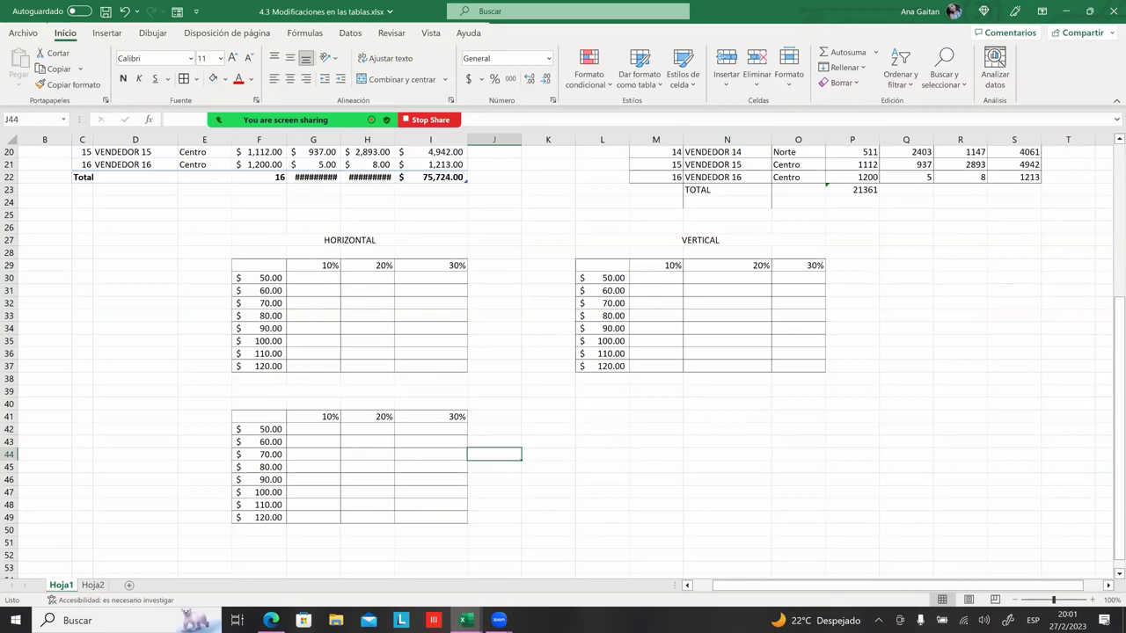
{"action": "left_click", "coordinate": [560, 412]}
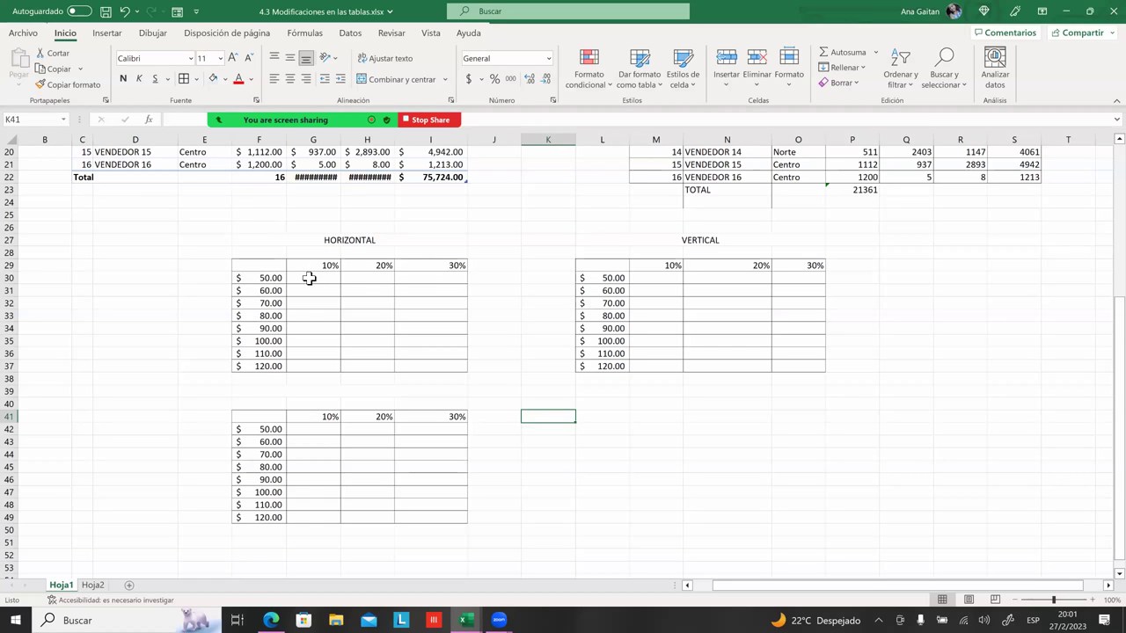
{"action": "left_click", "coordinate": [358, 240]}
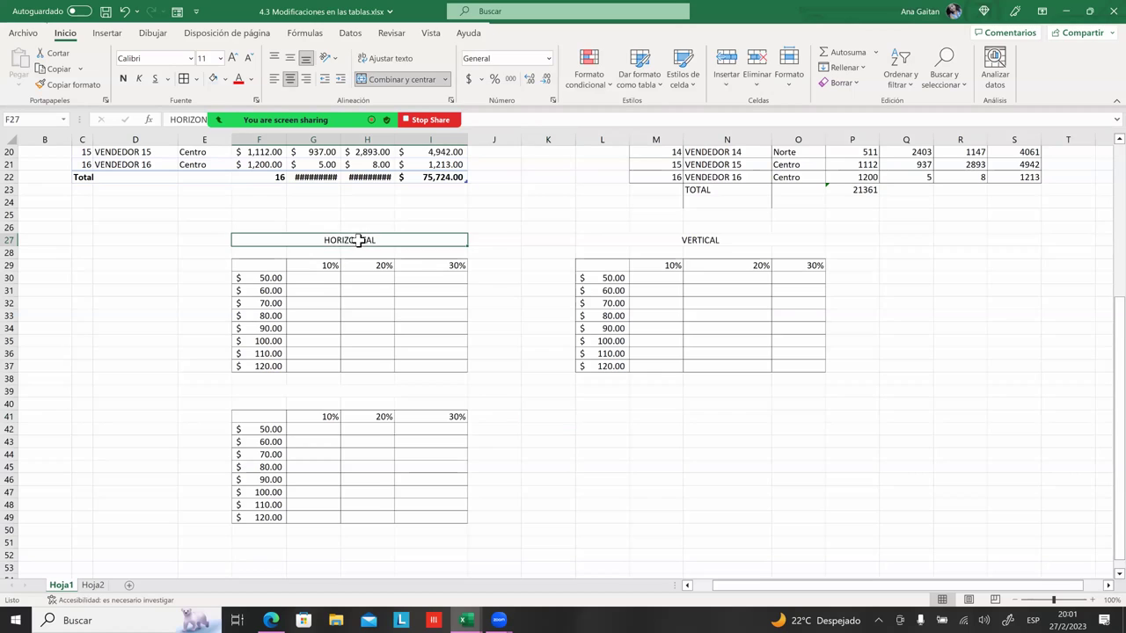
- Change the F27 title to COLUMNAS and the L27 title to FILAS
{"action": "key", "text": "BackSpace"}
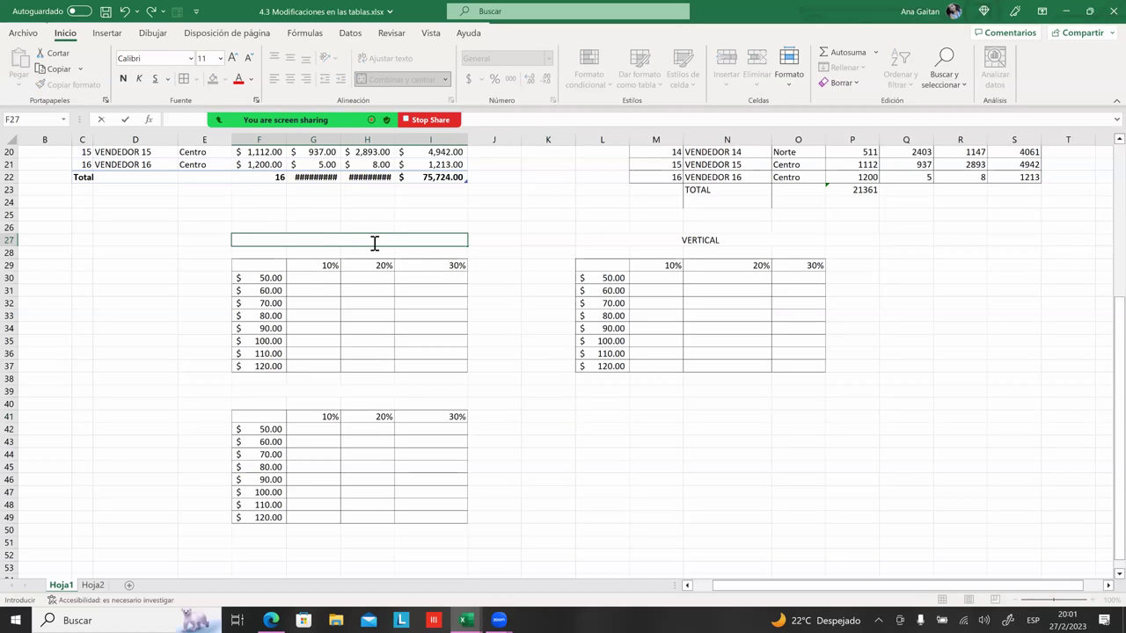
{"action": "type", "text": "COLUMNAS"}
{"action": "left_click", "coordinate": [710, 240]}
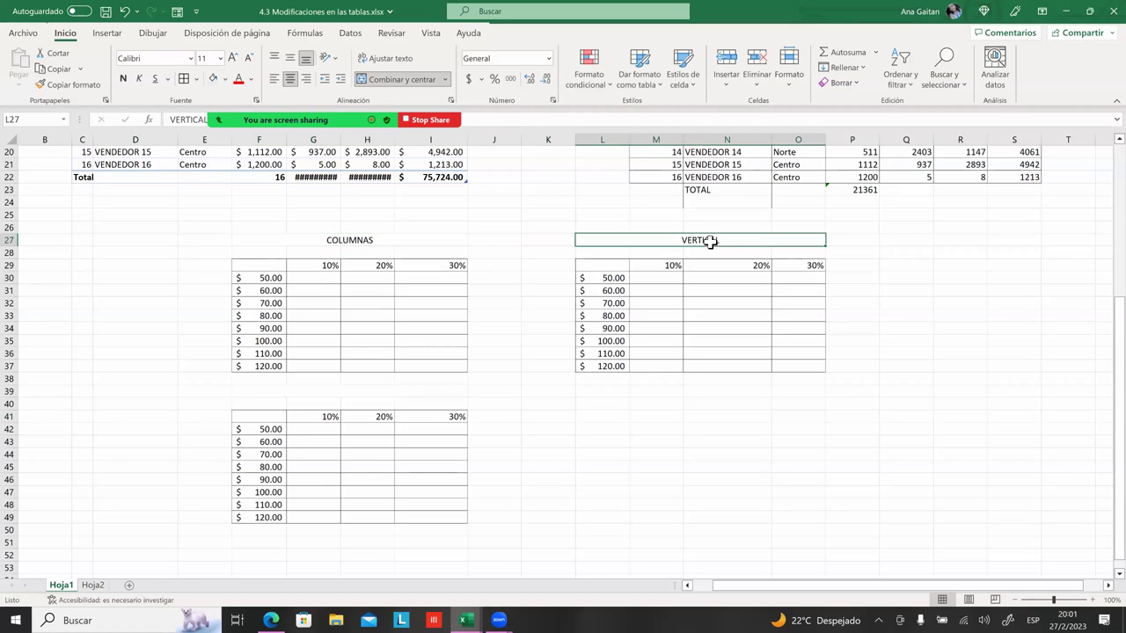
{"action": "type", "text": "FILAS"}
{"action": "left_click", "coordinate": [689, 302]}
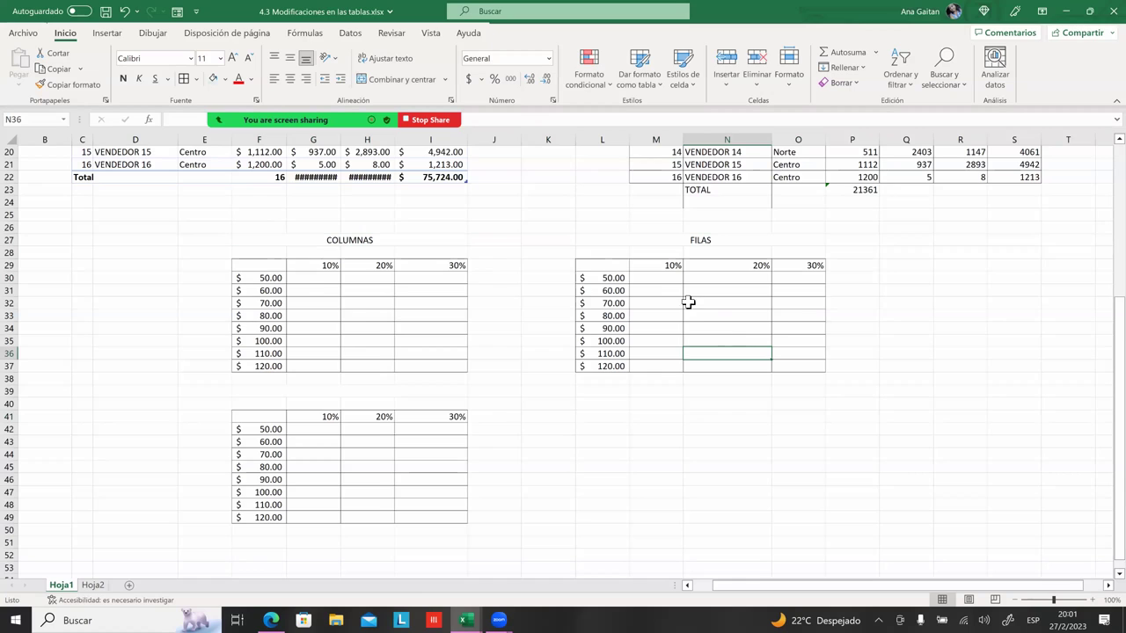
- Select the percentage cells G30:I30 in COLUMNAS and the 10% cells in FILAS
{"action": "left_click", "coordinate": [308, 247]}
{"action": "left_click", "coordinate": [320, 283]}
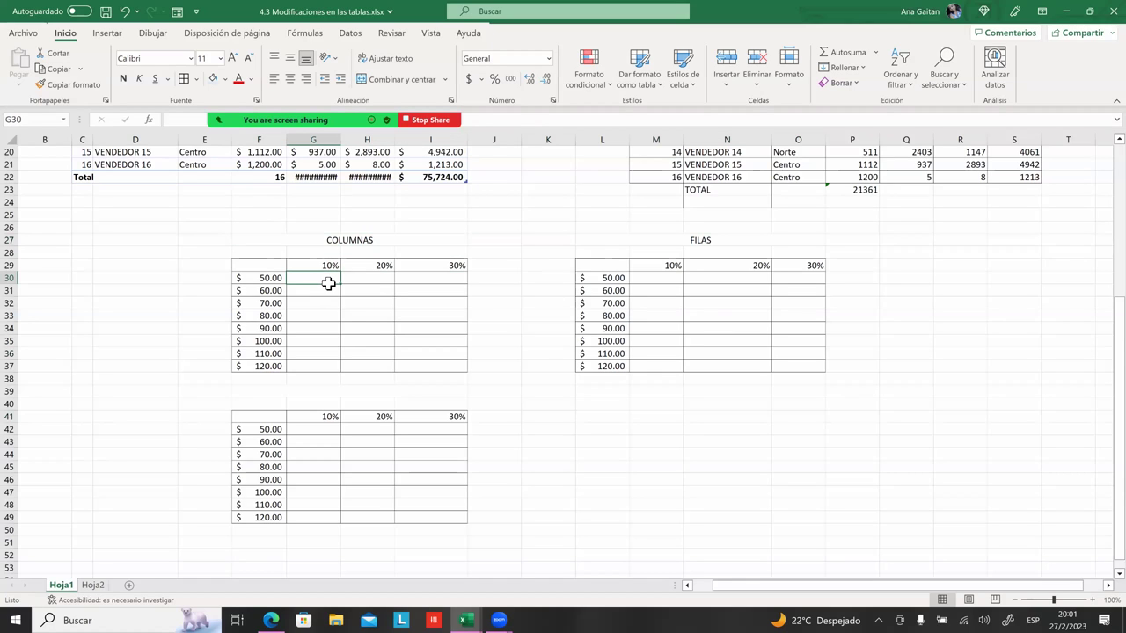
{"action": "left_click_drag", "start_coordinate": [321, 283], "coordinate": [444, 285]}
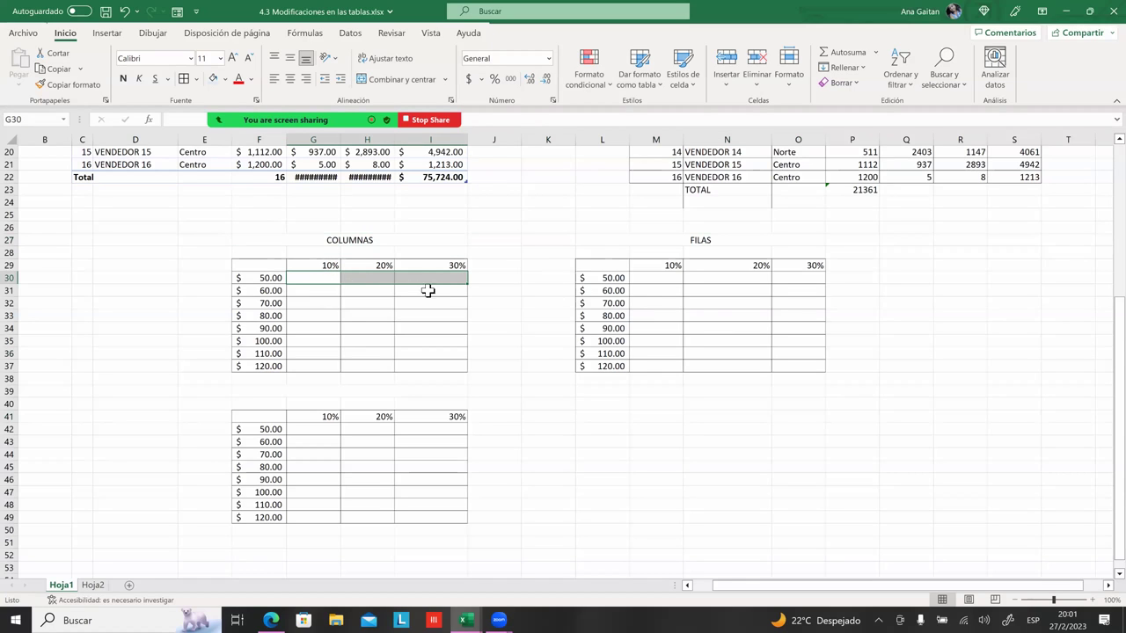
{"action": "left_click", "coordinate": [676, 315]}
{"action": "left_click", "coordinate": [668, 280]}
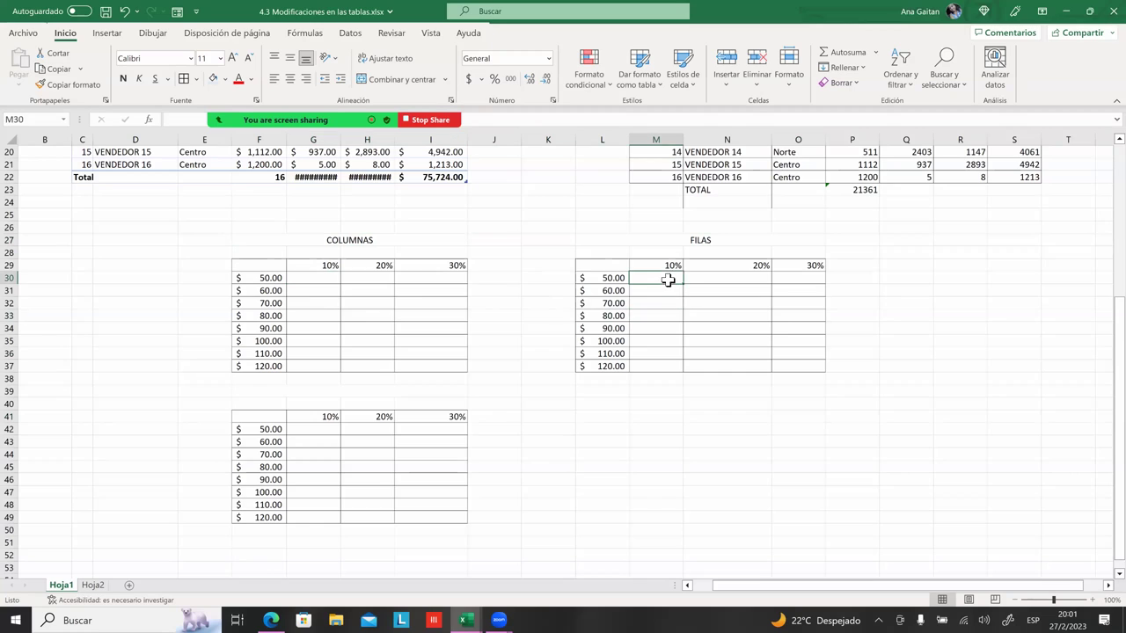
{"action": "left_click", "coordinate": [670, 391]}
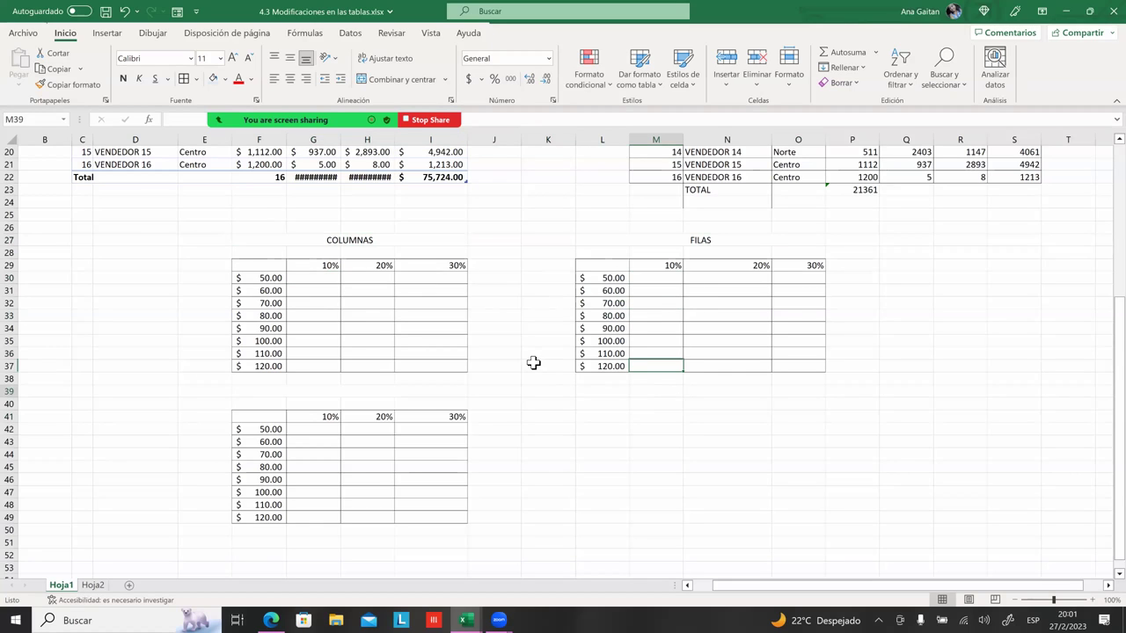
{"action": "scroll", "coordinate": [334, 409], "scroll_direction": "down", "scroll_amount": 1}
{"action": "left_click", "coordinate": [318, 396]}
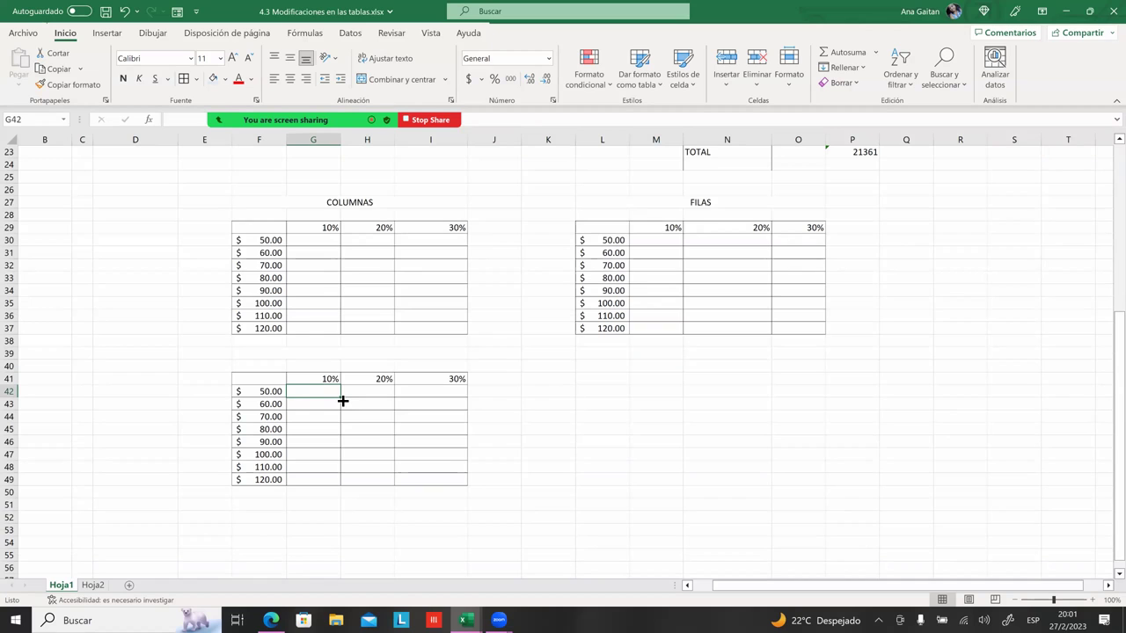
{"action": "mouse_move", "coordinate": [388, 403]}
{"action": "left_mouse_down"}
{"action": "mouse_move", "coordinate": [459, 399]}
{"action": "mouse_move", "coordinate": [467, 484]}
{"action": "left_mouse_up"}
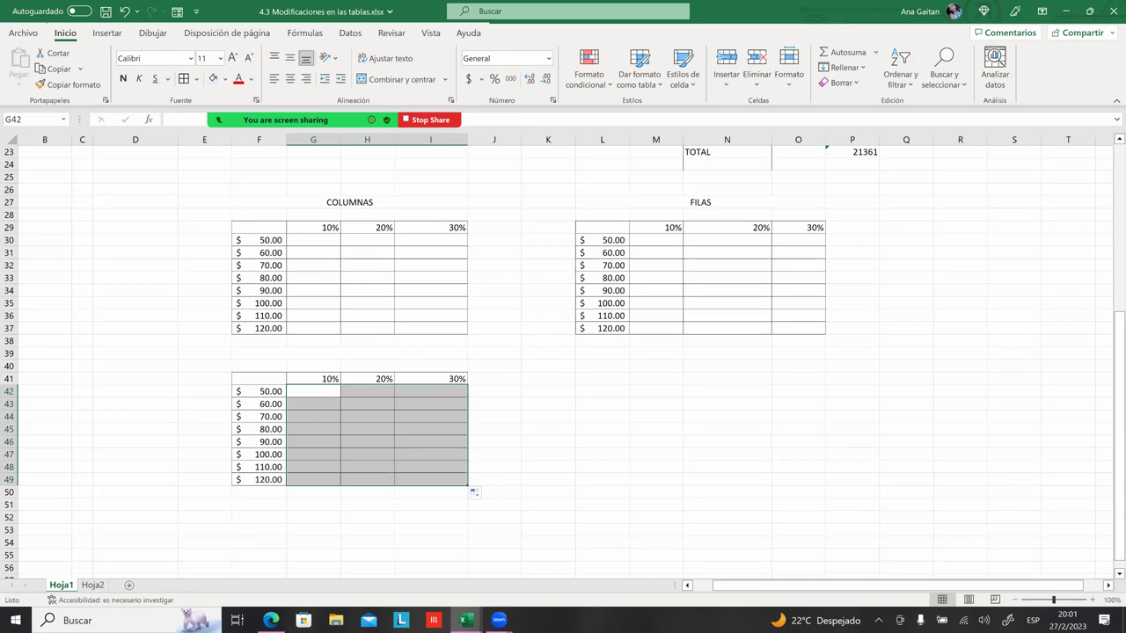
{"action": "left_click", "coordinate": [602, 492]}
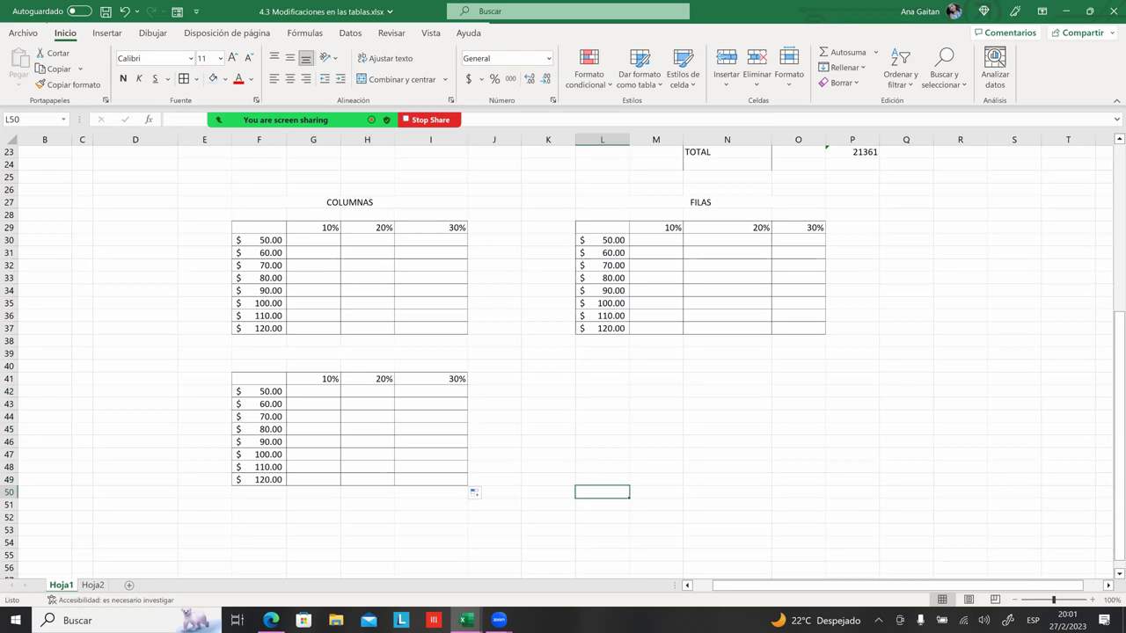
{"action": "left_click", "coordinate": [313, 441]}
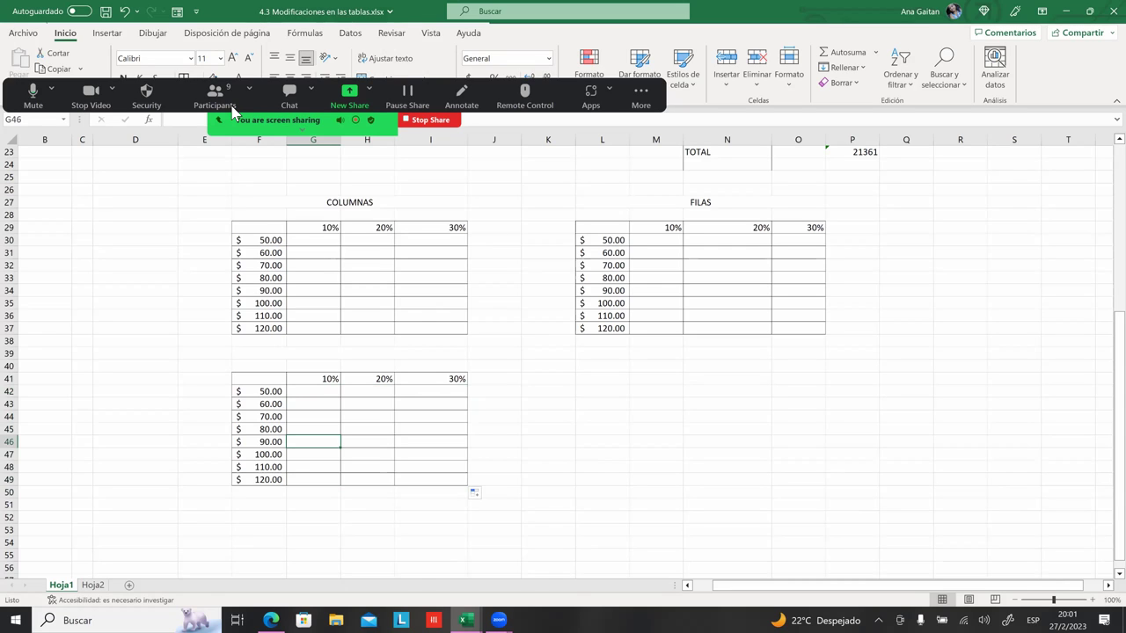
{"action": "left_click", "coordinate": [233, 110]}
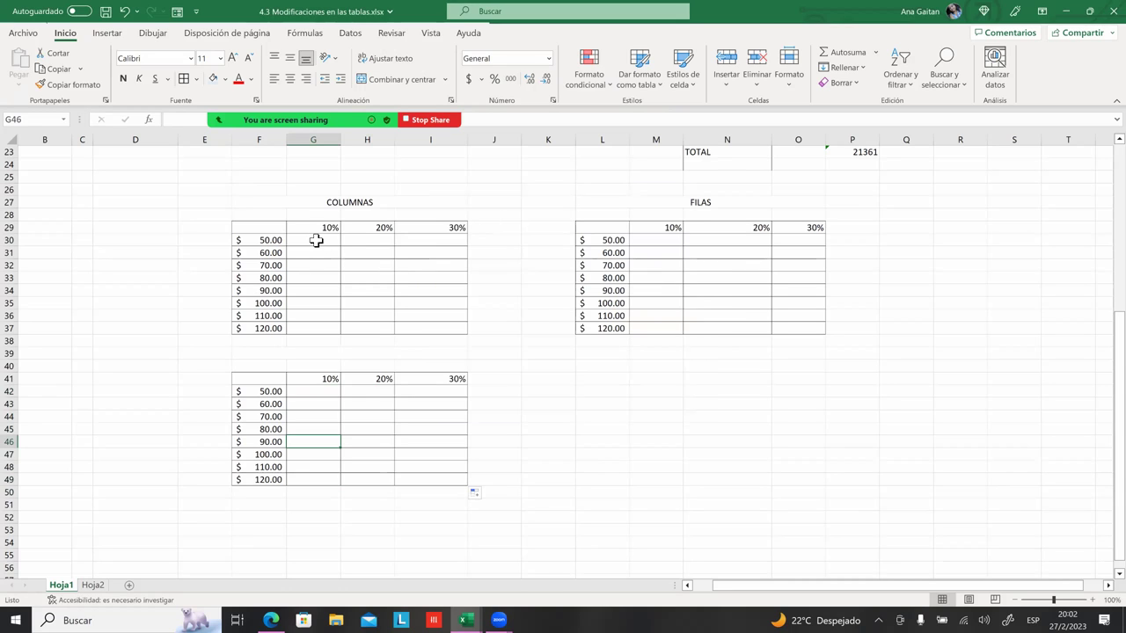
{"action": "mouse_move", "coordinate": [675, 243]}
{"action": "left_mouse_down"}
{"action": "mouse_move", "coordinate": [676, 298]}
{"action": "mouse_move", "coordinate": [655, 331]}
{"action": "left_mouse_up"}
{"action": "left_click", "coordinate": [311, 391]}
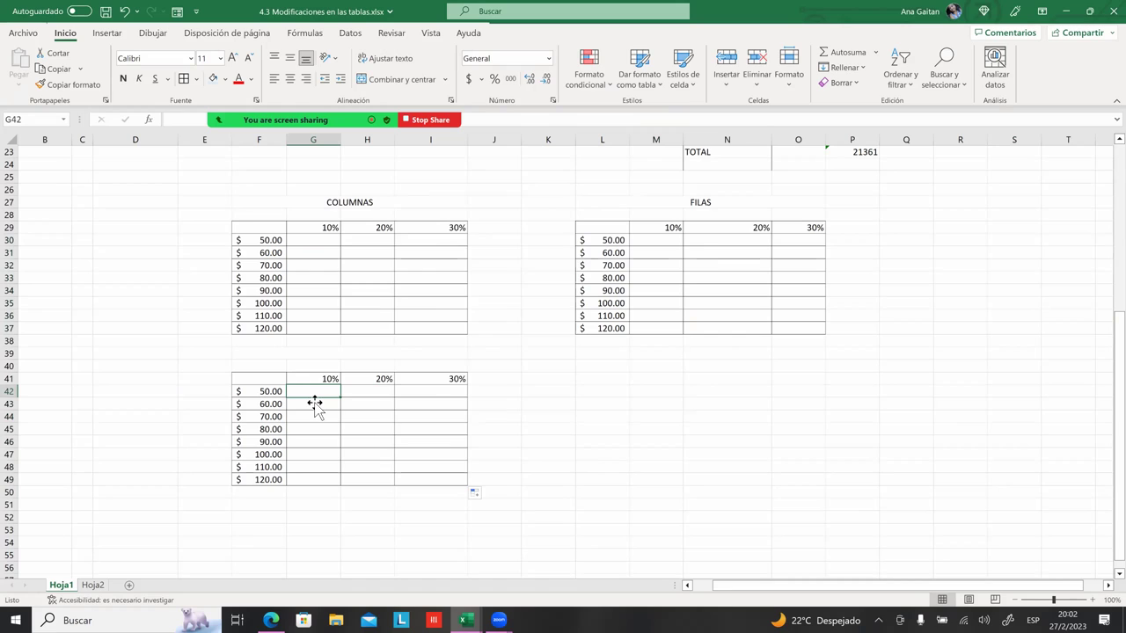
{"action": "left_click_drag", "start_coordinate": [342, 398], "coordinate": [464, 395]}
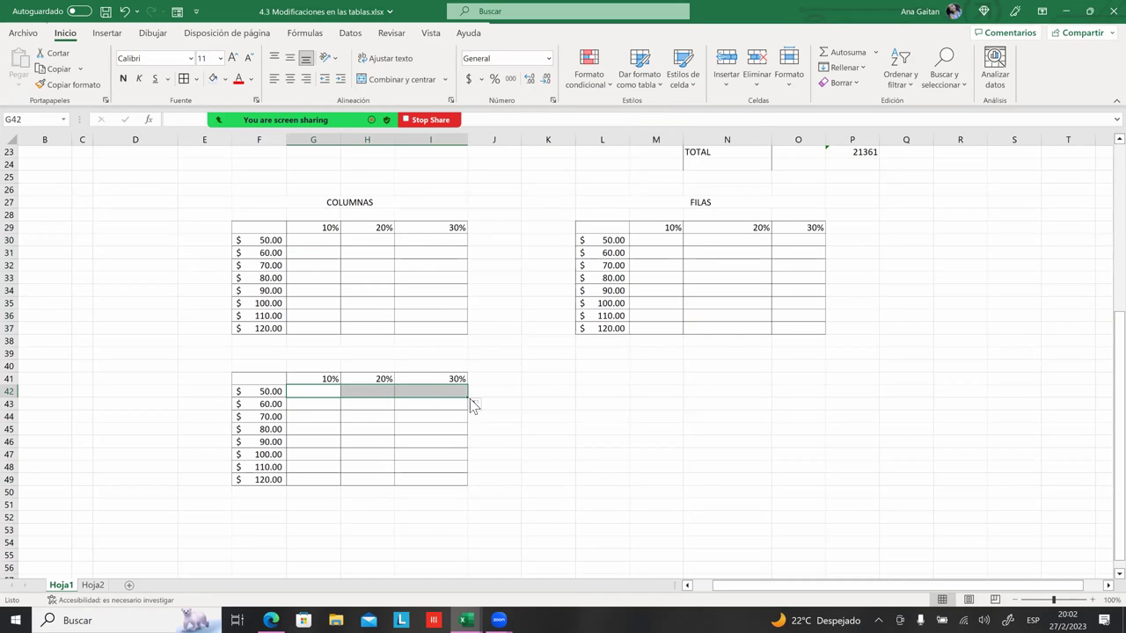
{"action": "left_click_drag", "start_coordinate": [468, 397], "coordinate": [469, 487]}
{"action": "left_click", "coordinate": [430, 479]}
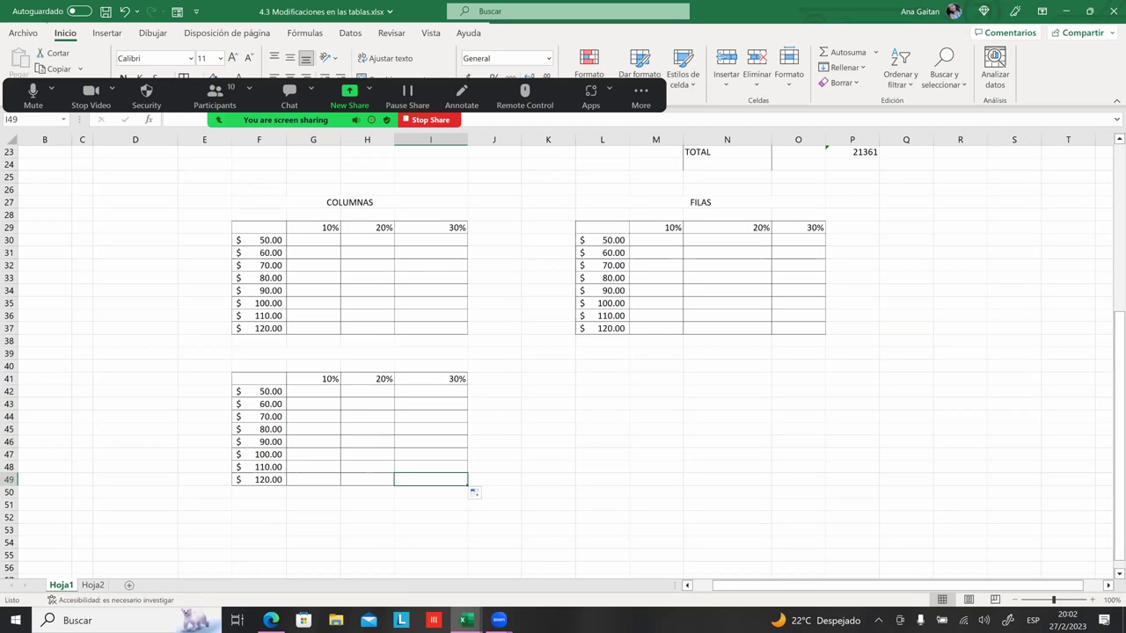
{"action": "key", "text": "Left"}
{"action": "key", "text": "Up"}
{"action": "key", "text": "Up"}
{"action": "key", "text": "Up"}
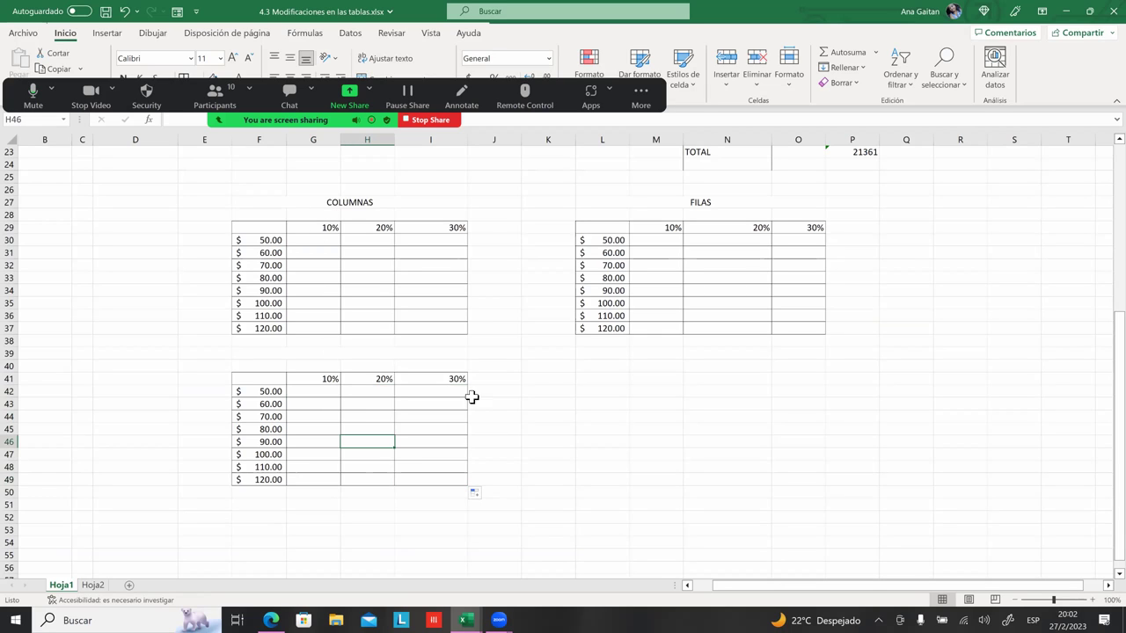
{"action": "left_click", "coordinate": [353, 291]}
{"action": "left_click", "coordinate": [602, 454]}
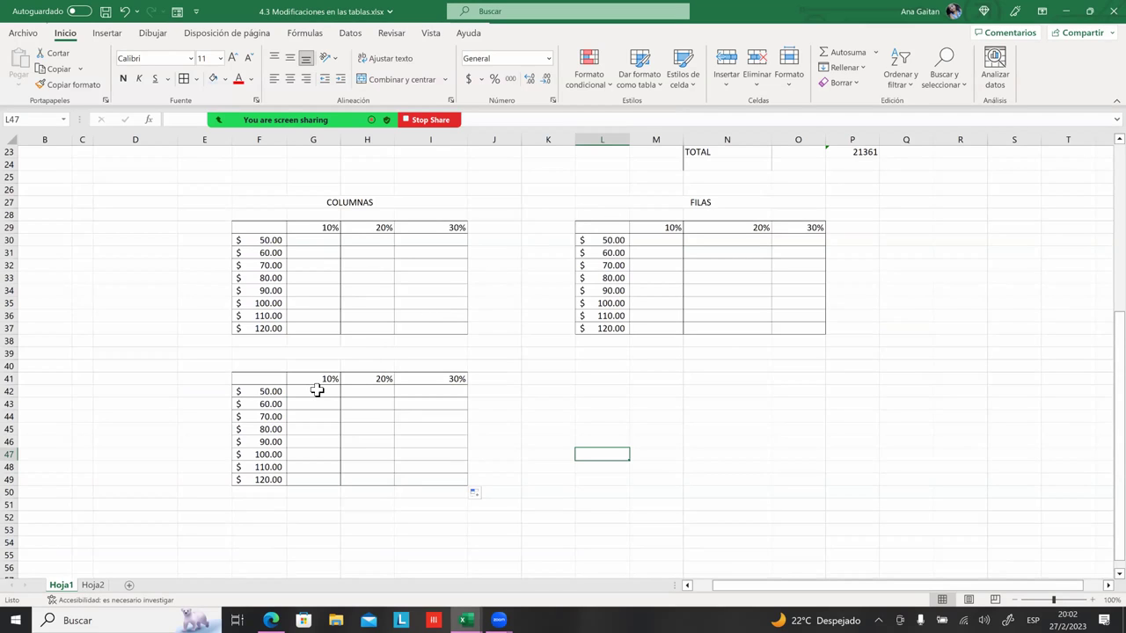
{"action": "left_click", "coordinate": [314, 243]}
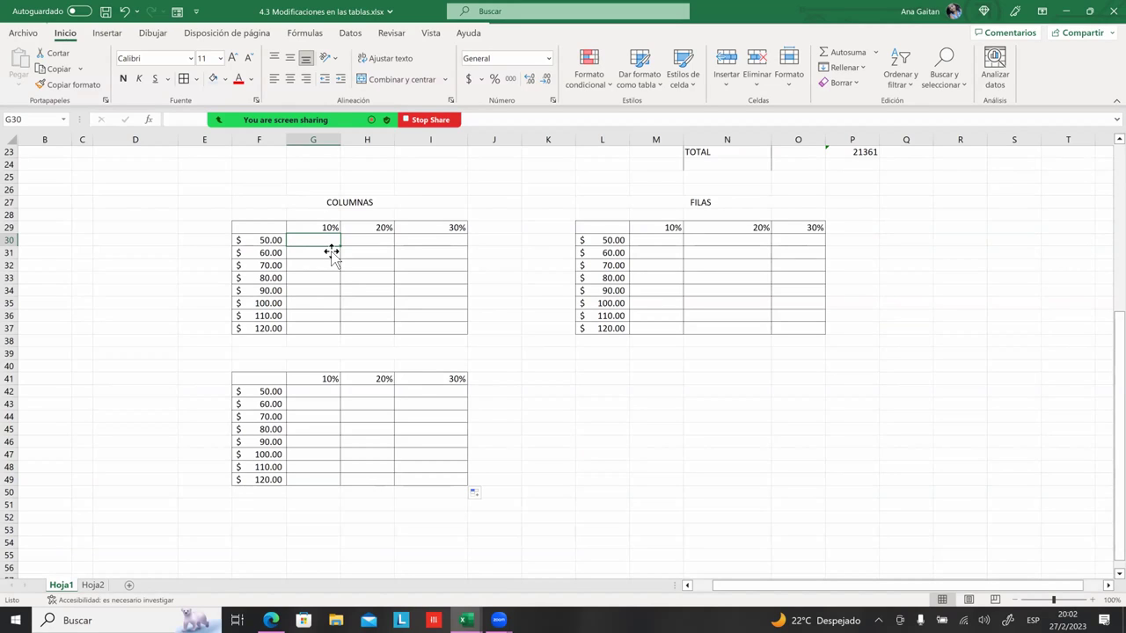
{"action": "left_click", "coordinate": [362, 203]}
{"action": "left_click", "coordinate": [323, 241]}
{"action": "left_click_drag", "start_coordinate": [322, 241], "coordinate": [322, 276]}
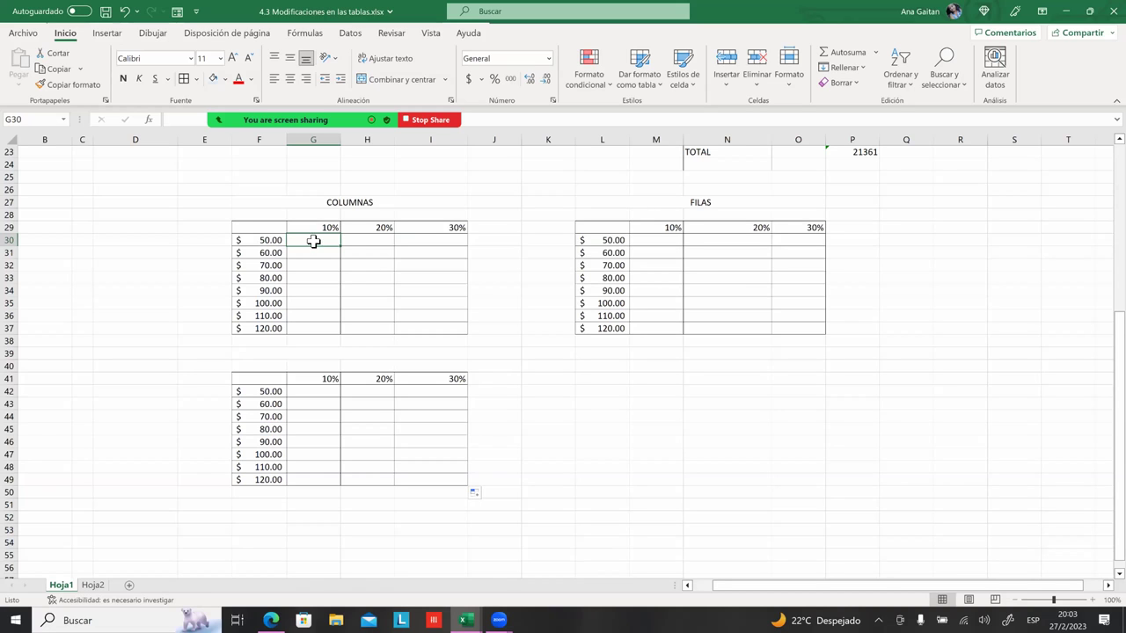
{"action": "left_click_drag", "start_coordinate": [345, 246], "coordinate": [458, 251]}
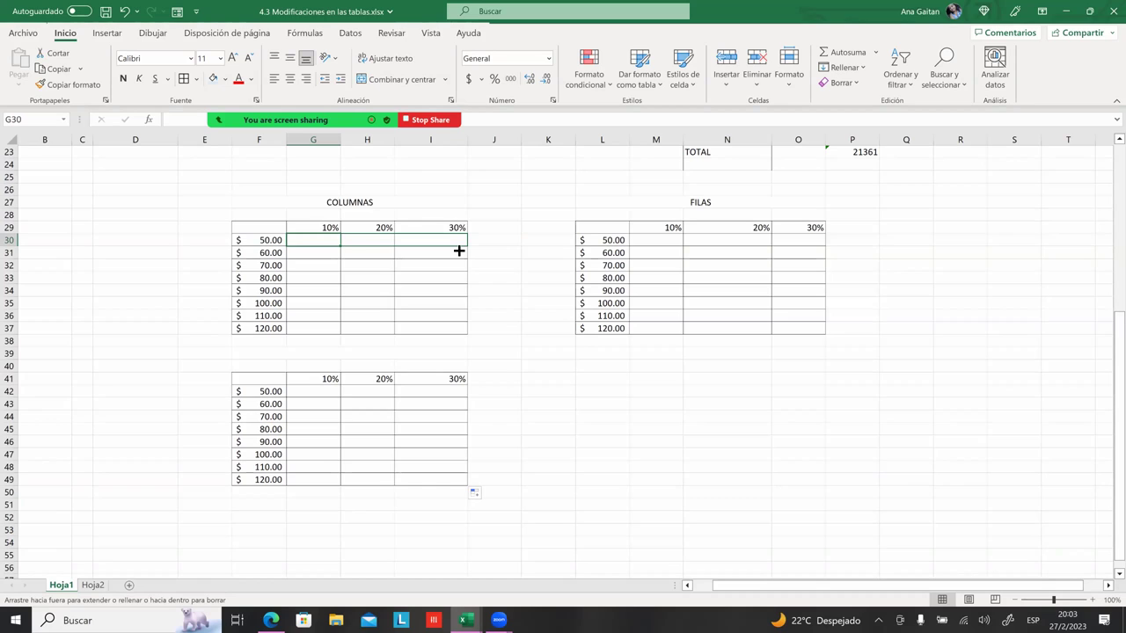
{"action": "left_click_drag", "start_coordinate": [458, 251], "coordinate": [460, 248]}
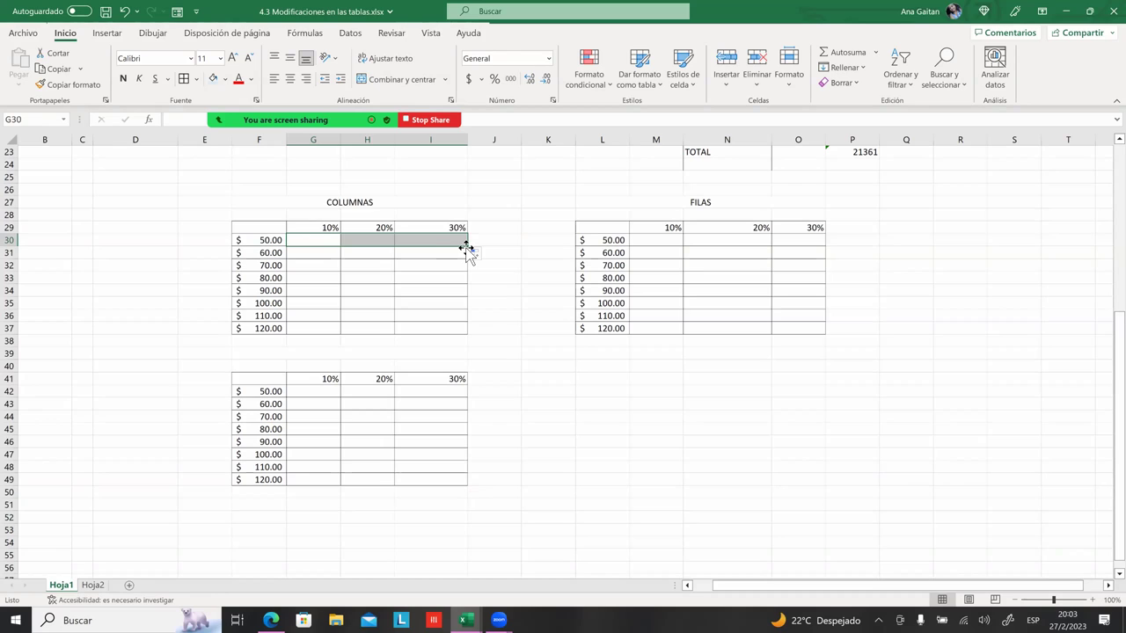
{"action": "left_click", "coordinate": [389, 208]}
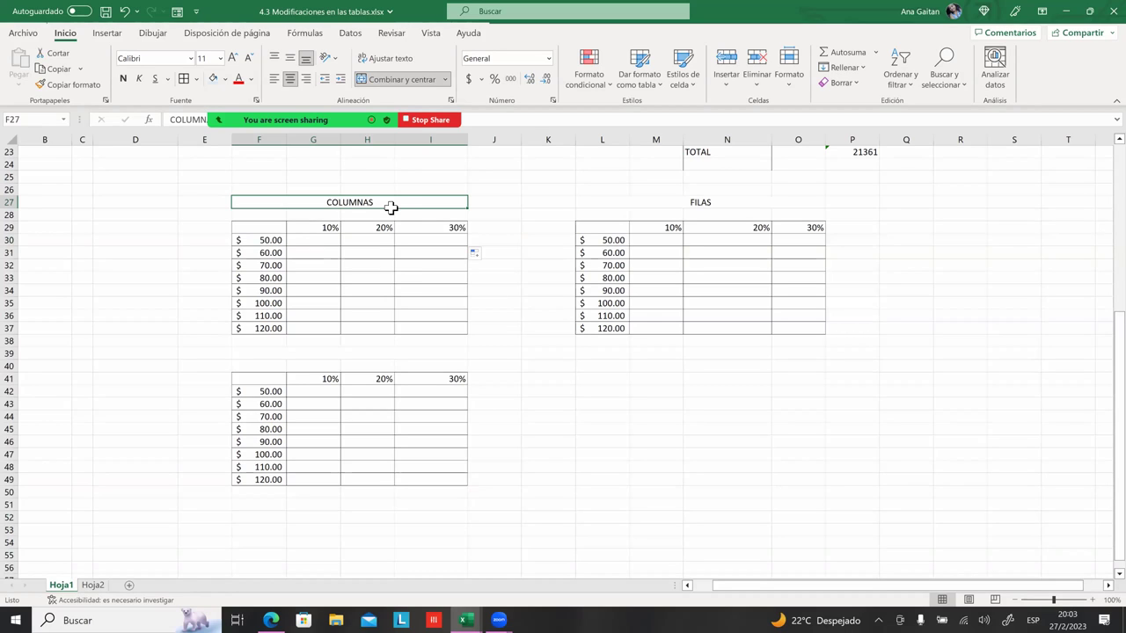
- Retitle the left grid FILA and begin typing COLUMNAS as the right grid's title
{"action": "key", "text": "BackSpace"}
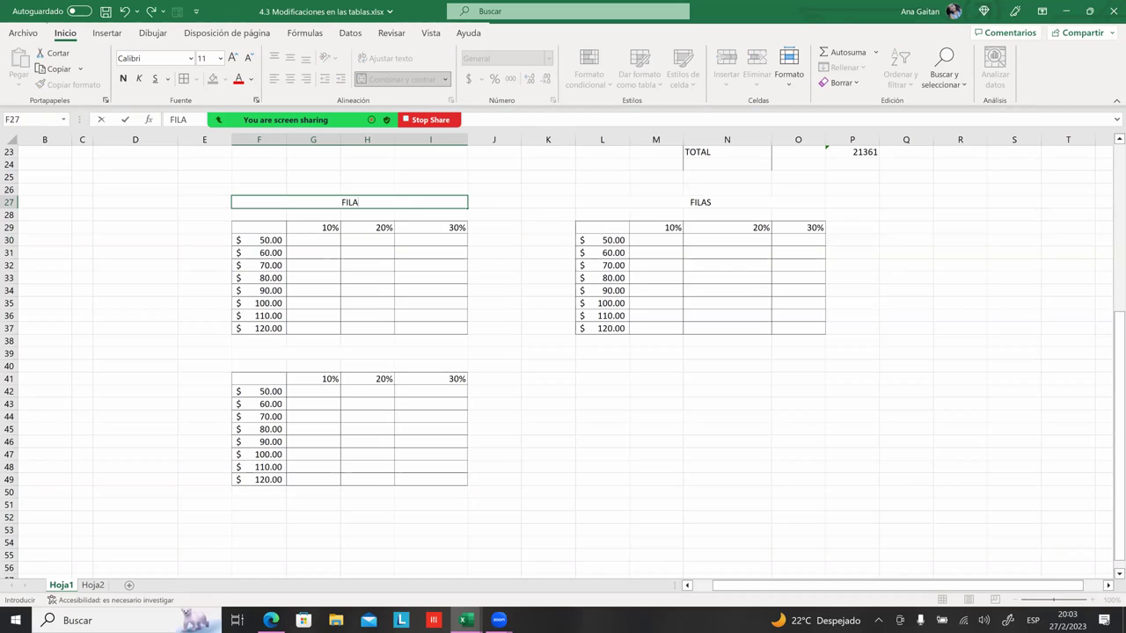
{"action": "left_click", "coordinate": [731, 253]}
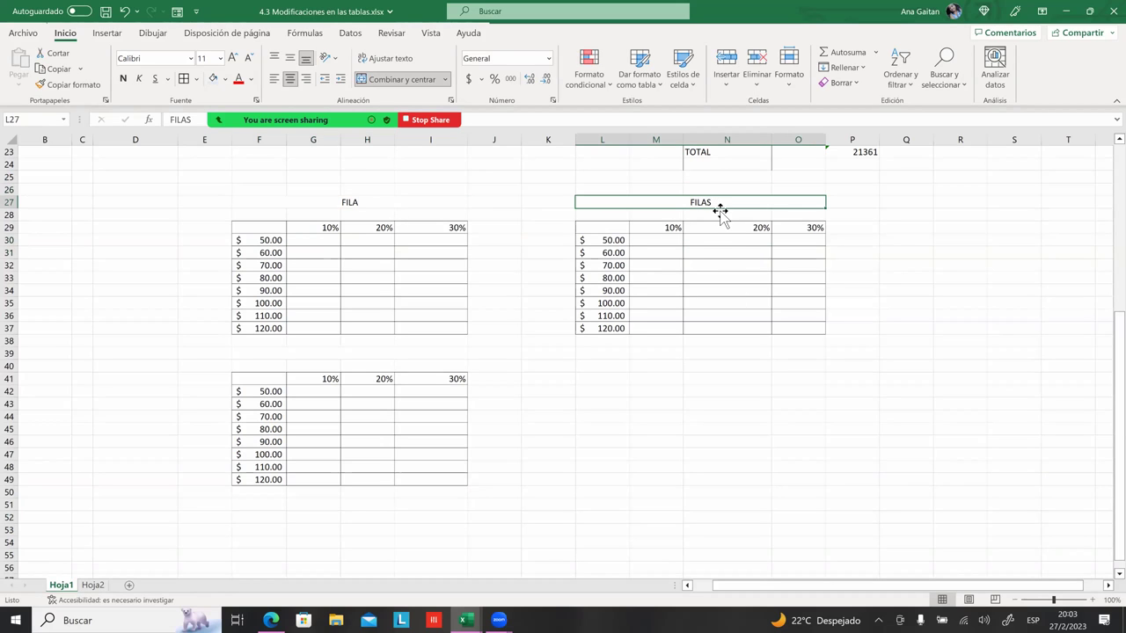
{"action": "type", "text": "COLUMN"}
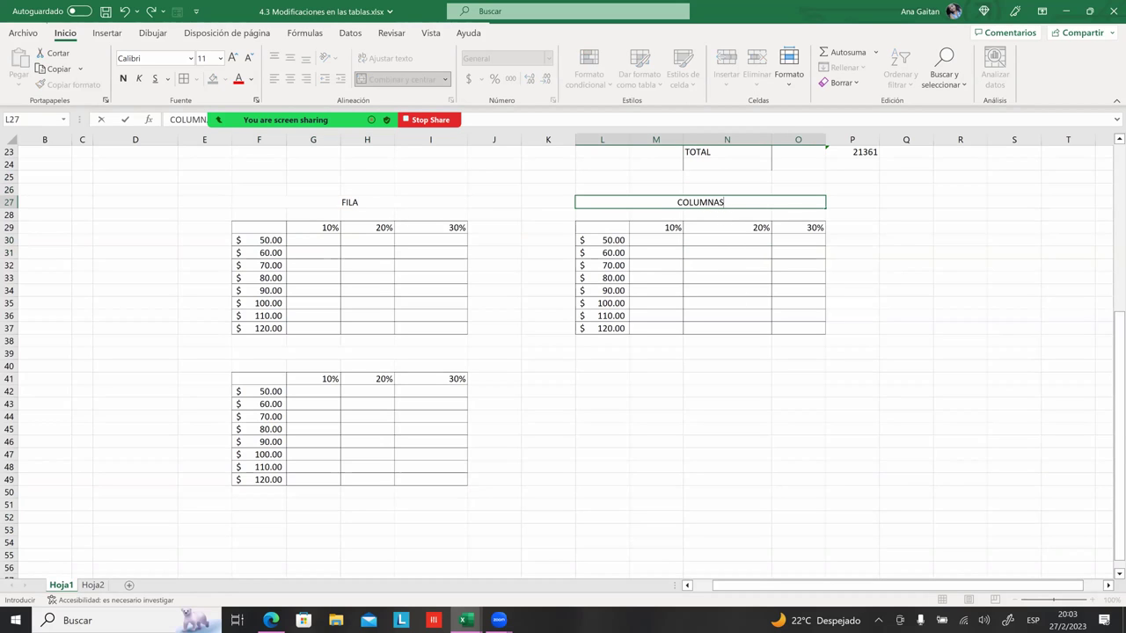
{"action": "left_click", "coordinate": [726, 353]}
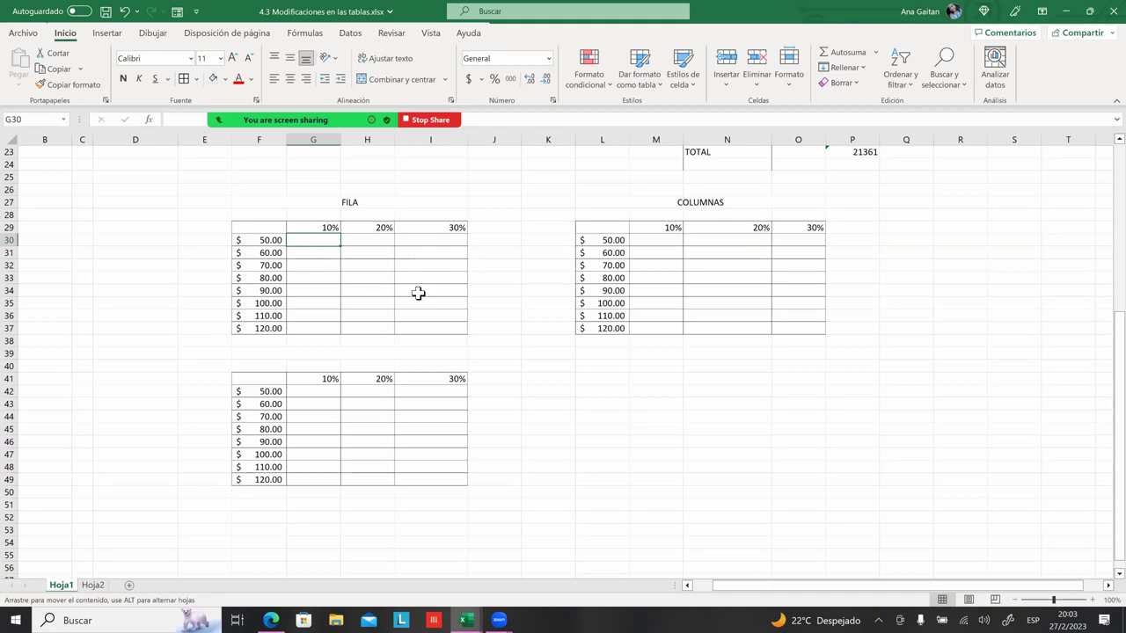
{"action": "left_click_drag", "start_coordinate": [264, 203], "coordinate": [930, 521]}
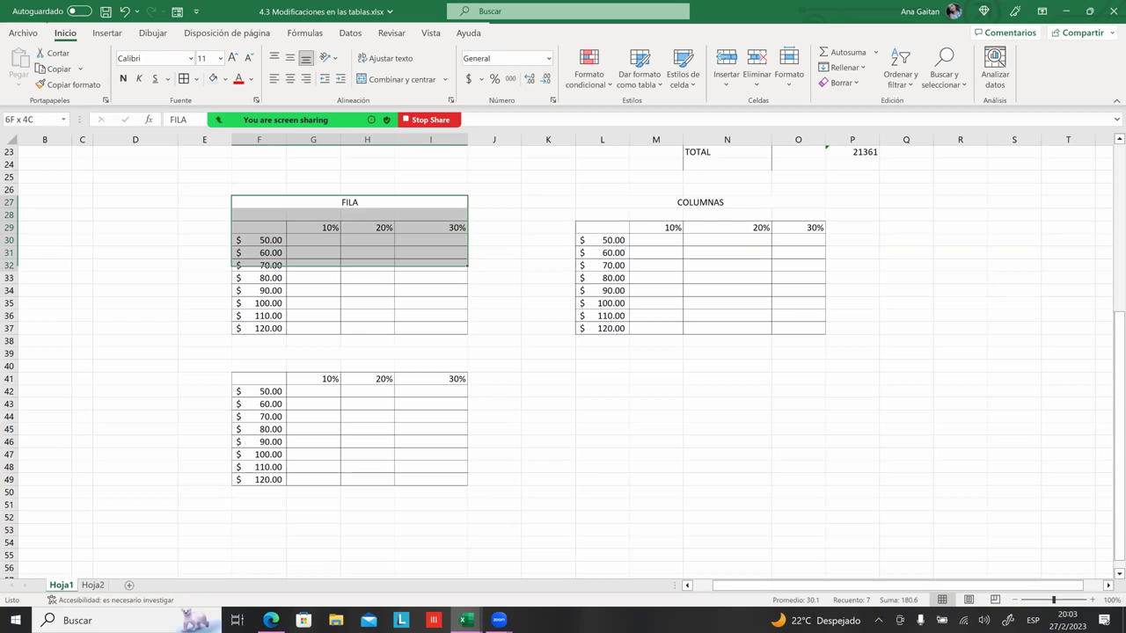
{"action": "left_click", "coordinate": [797, 479]}
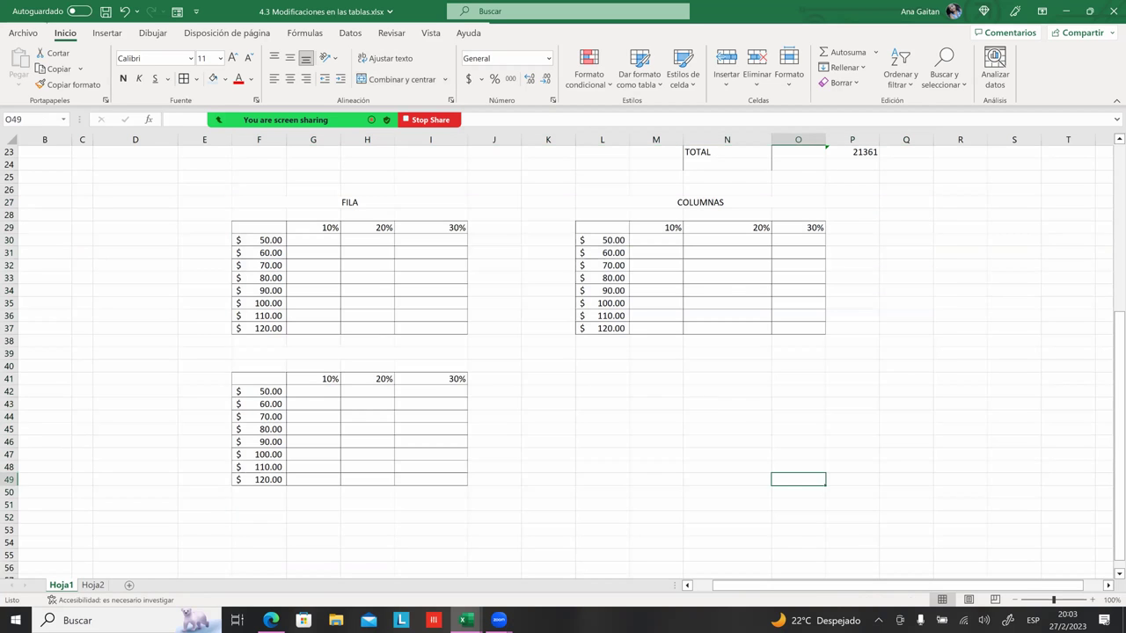
{"action": "left_click_drag", "start_coordinate": [266, 206], "coordinate": [809, 543]}
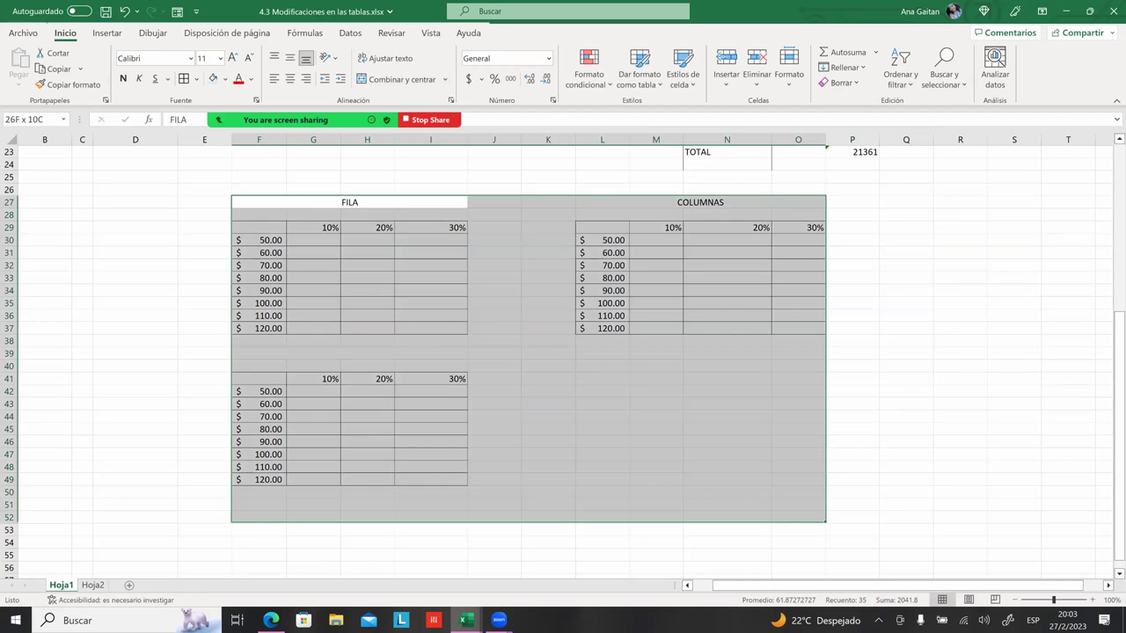
{"action": "left_click", "coordinate": [726, 479]}
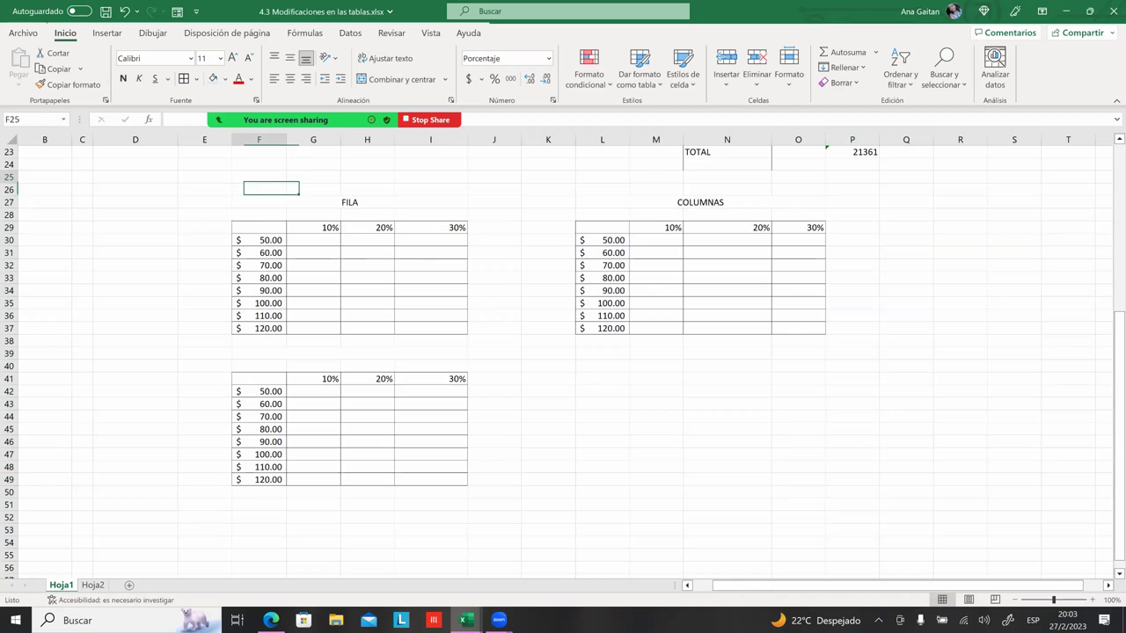
{"action": "left_click_drag", "start_coordinate": [271, 180], "coordinate": [871, 554]}
{"action": "left_click", "coordinate": [665, 354]}
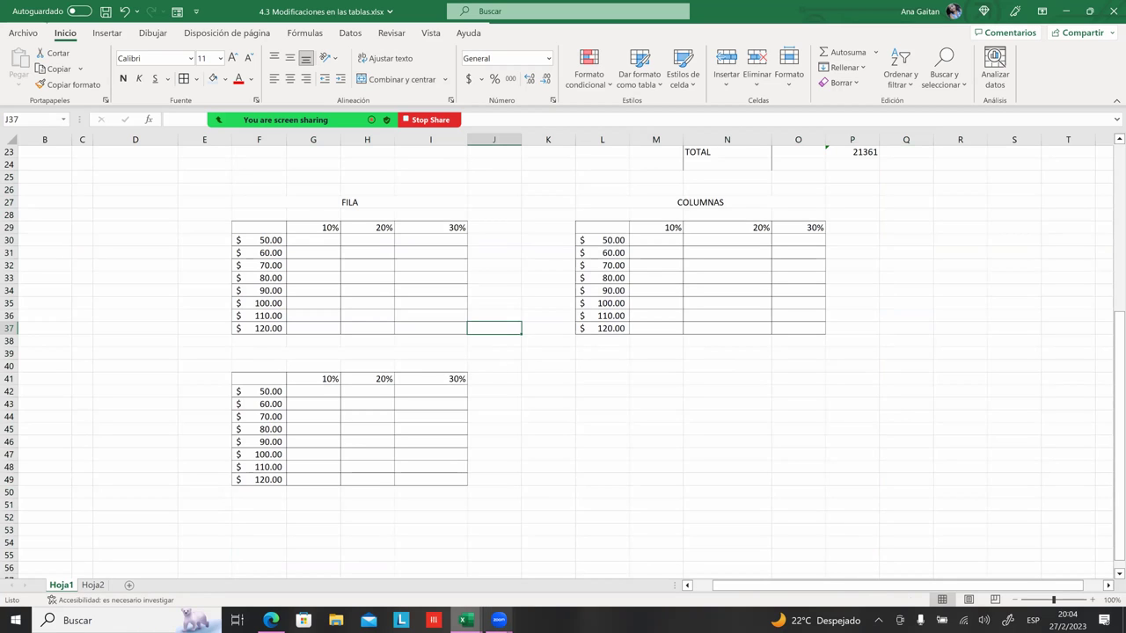
{"action": "left_click", "coordinate": [466, 620]}
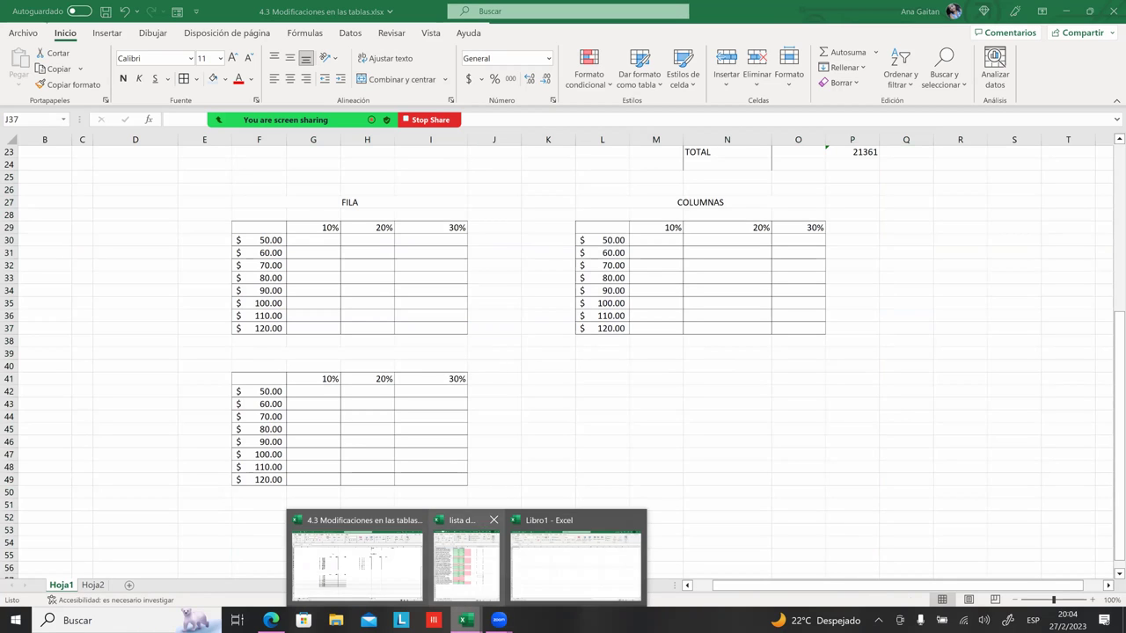
- Switch to the 'lista' workbook of full names and weekly scores
{"action": "key", "text": "Escape"}
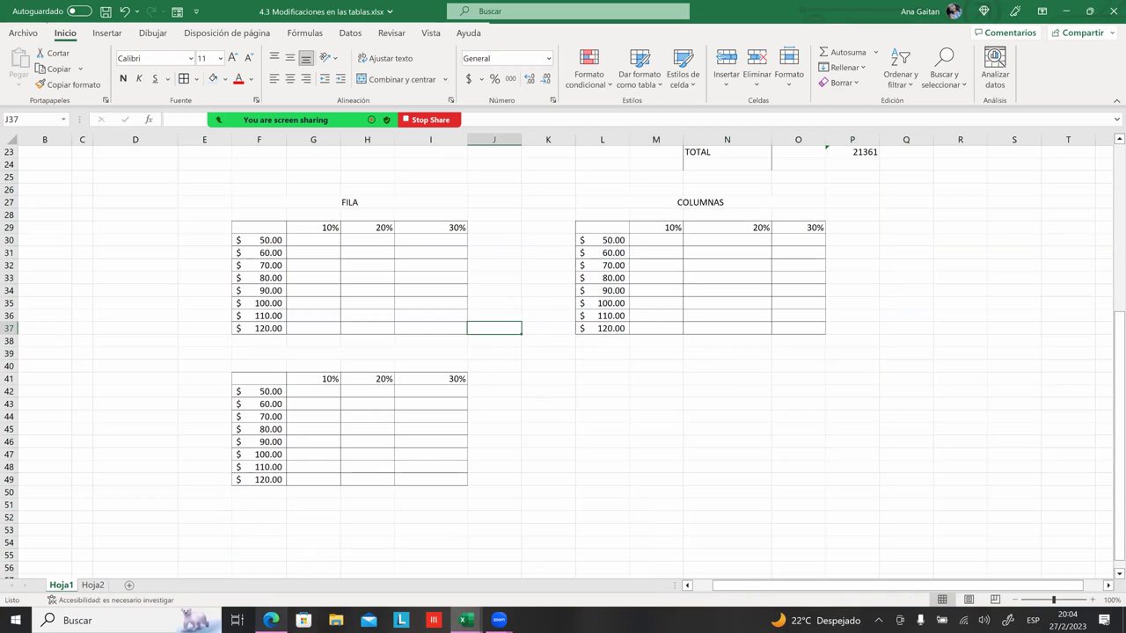
{"action": "left_click", "coordinate": [466, 620]}
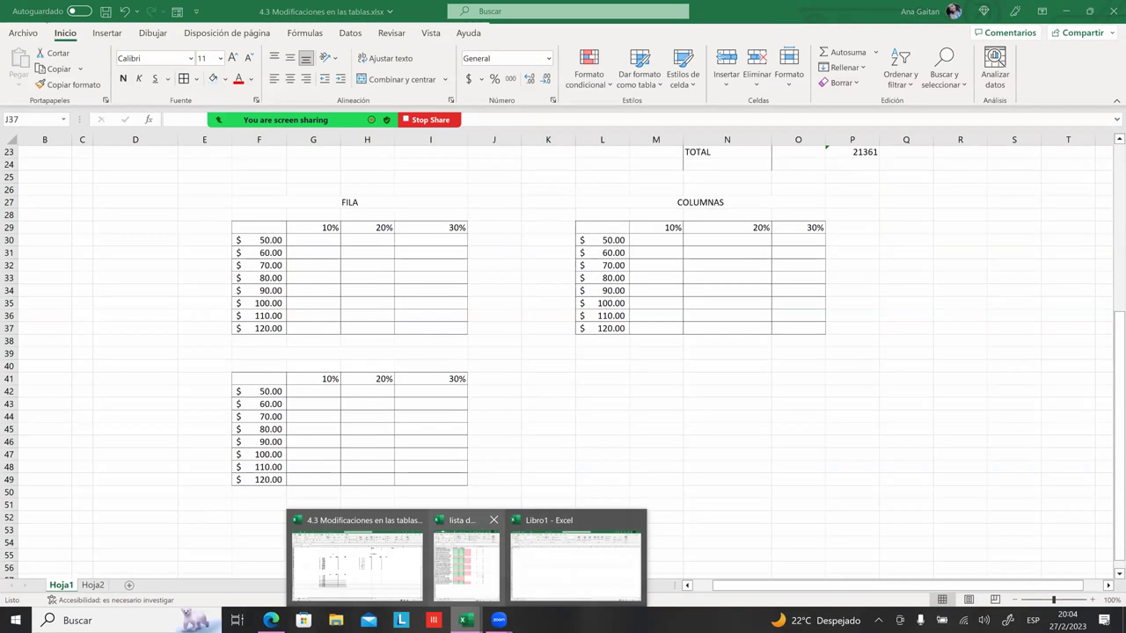
{"action": "left_click", "coordinate": [466, 554]}
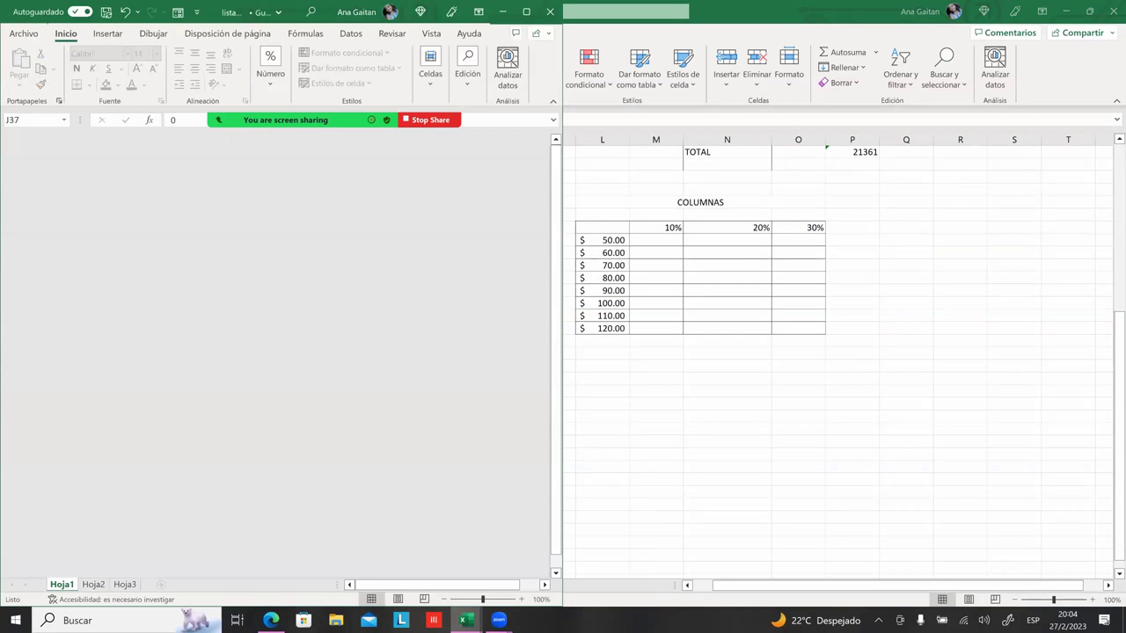